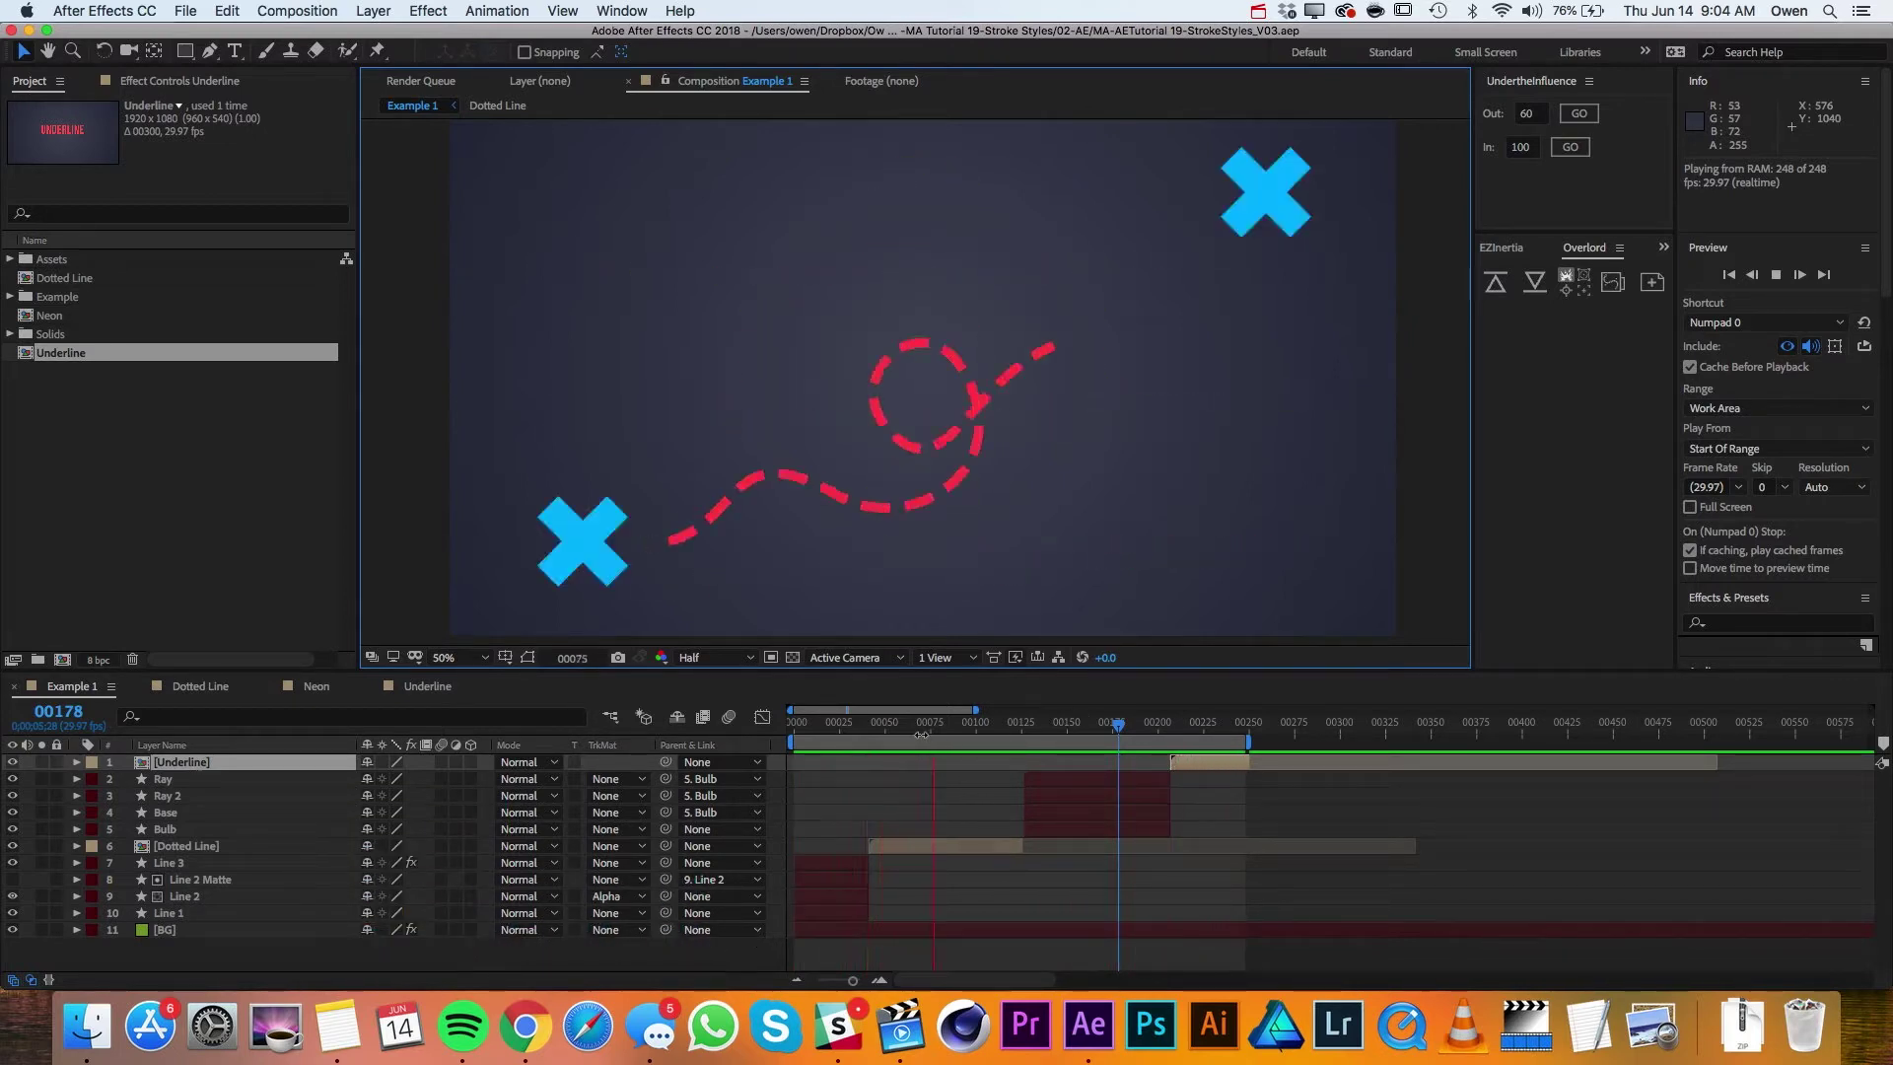
Step: Stop and scrub the Example 1 dashed-path preview, then switch to the Dotted Line composition
left_click(920, 733)
mouse_move(920, 733)
left_mouse_down()
mouse_move(981, 737)
mouse_move(908, 734)
left_mouse_up()
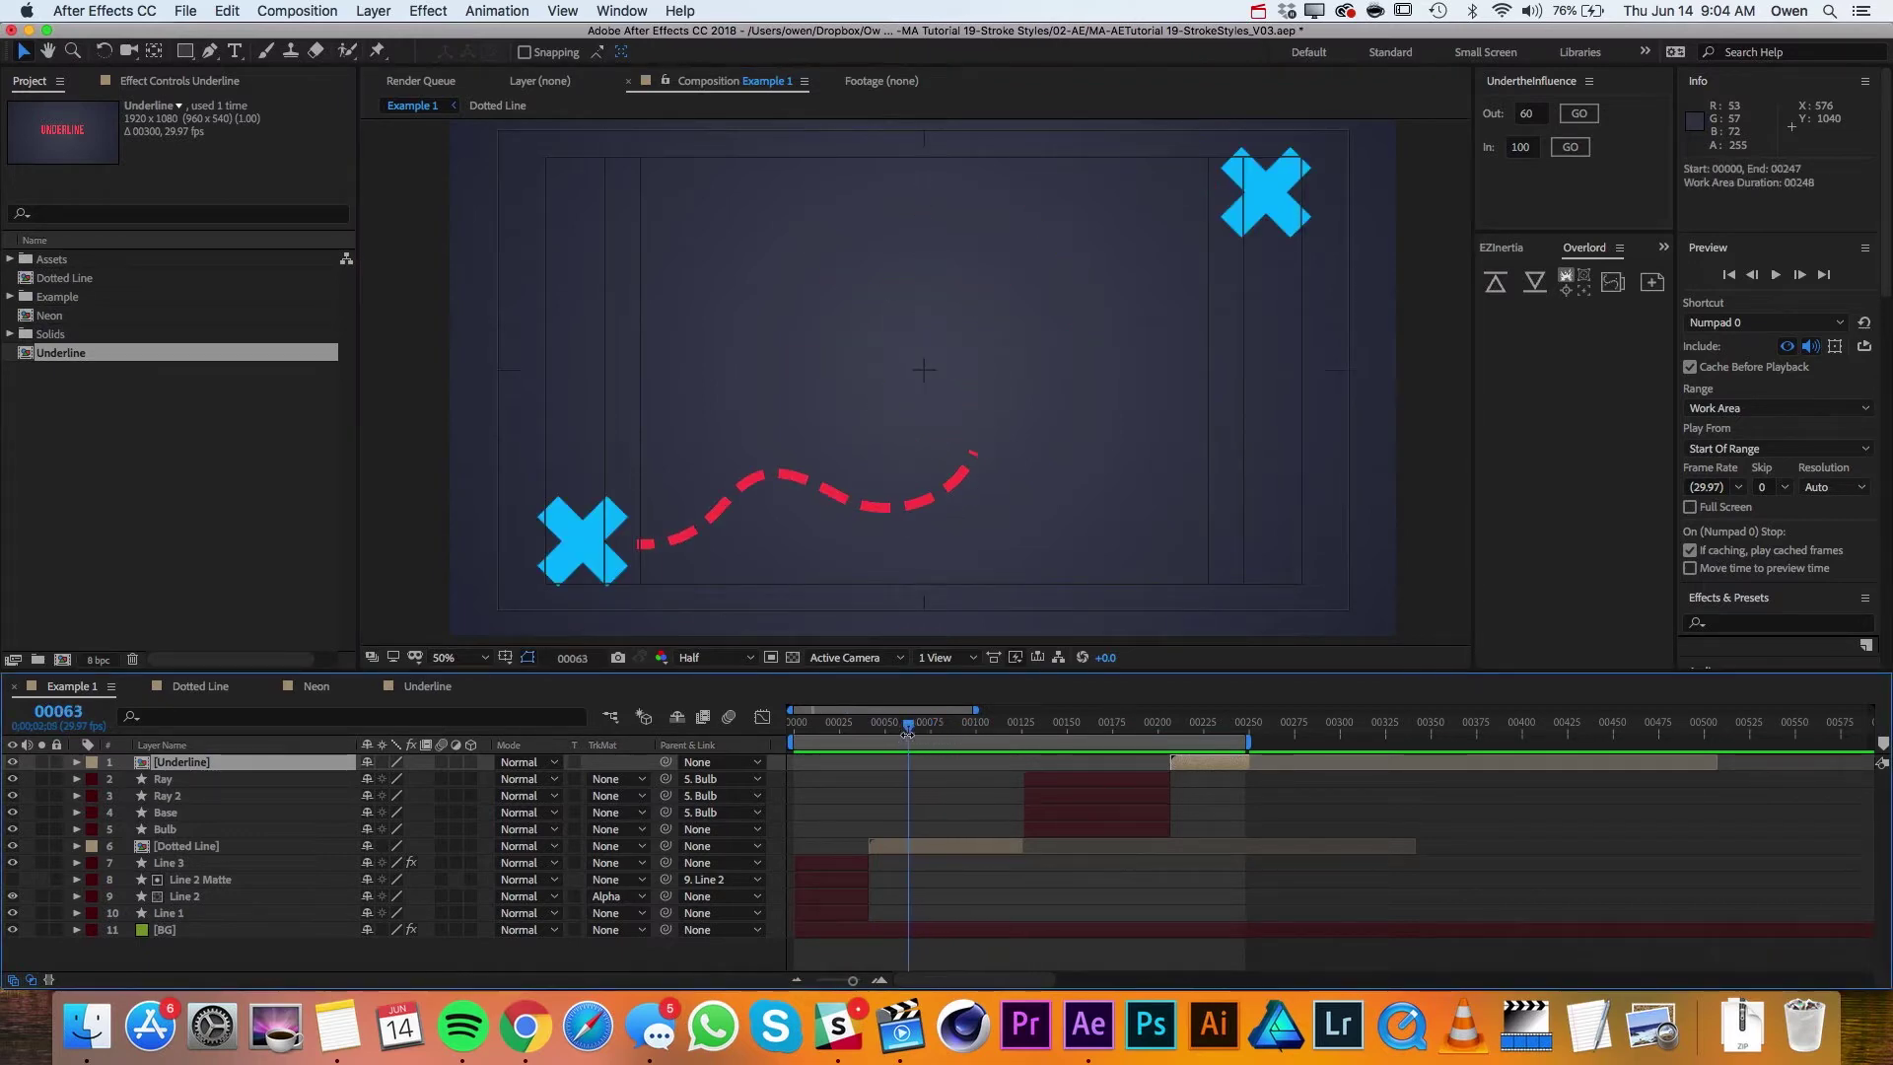
left_click(201, 686)
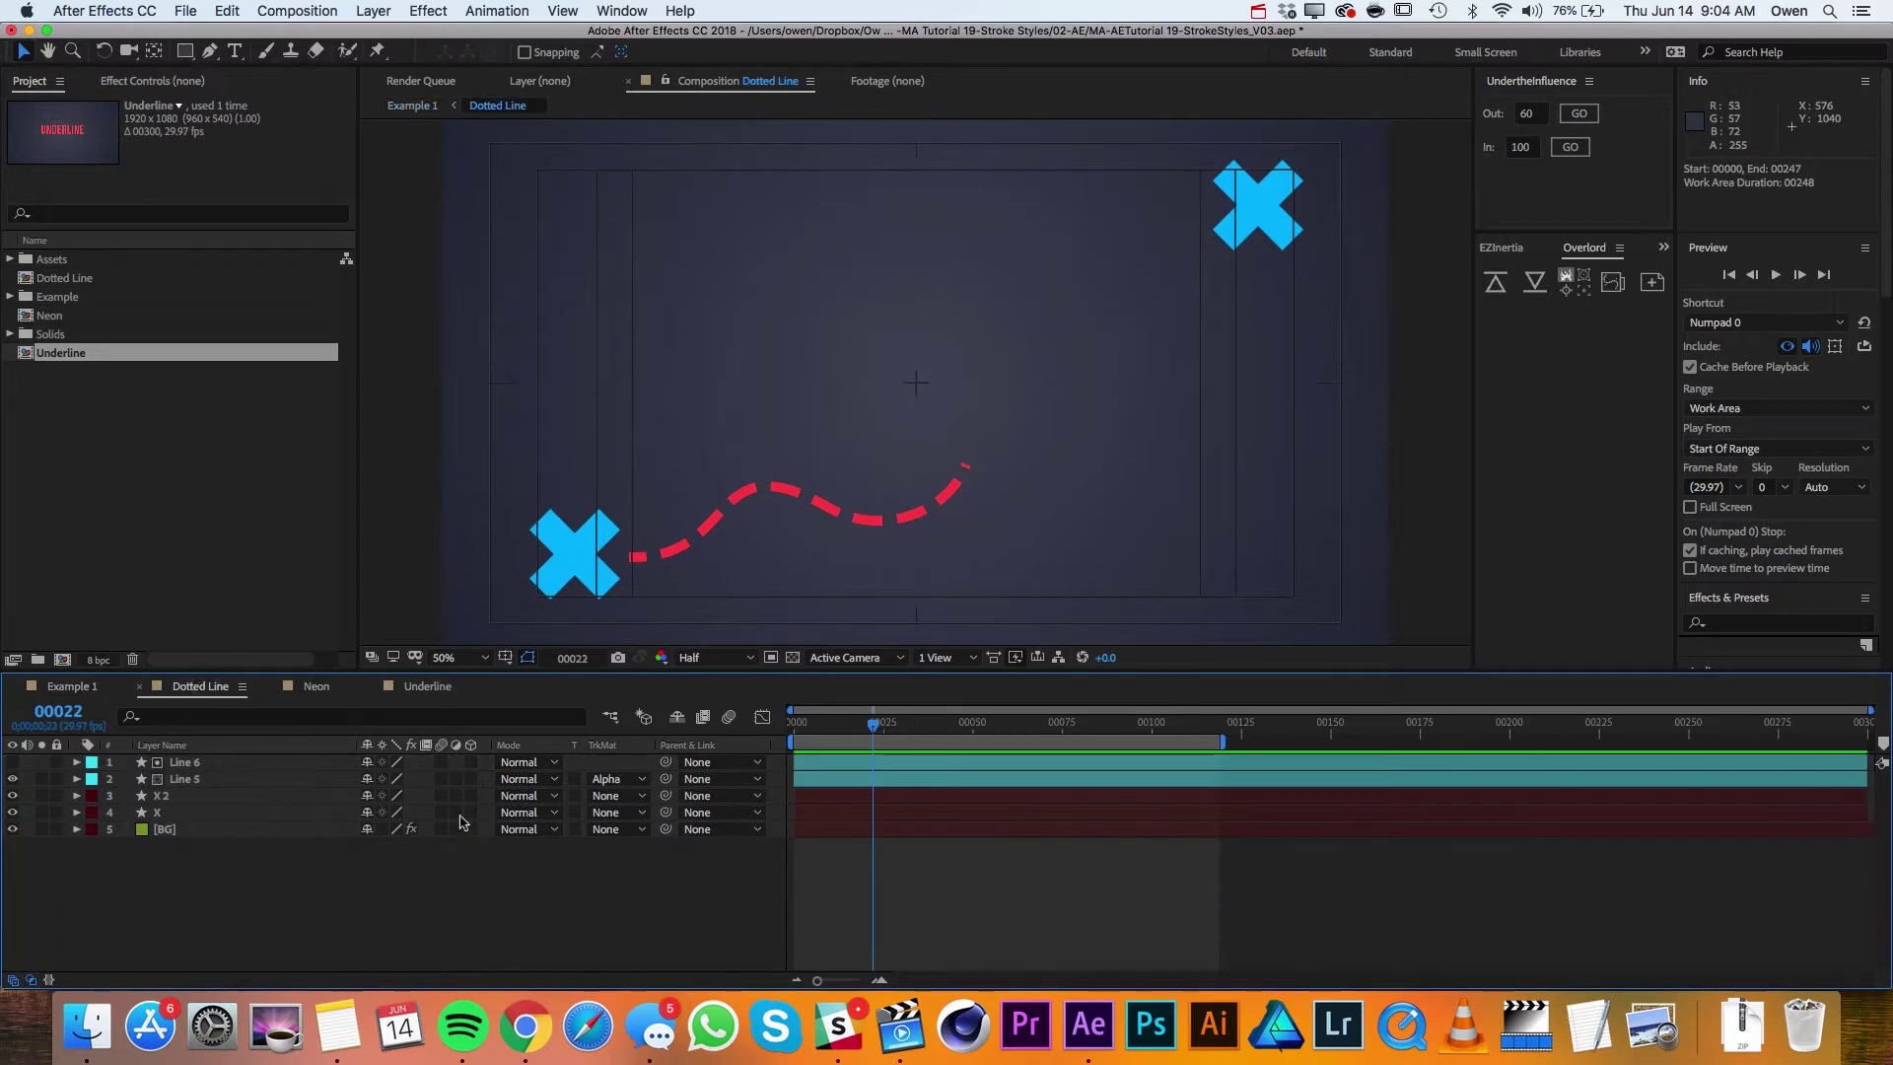
Step: Hide the viewer guides and scrub time to watch the existing dotted line animate
left_click(706, 562)
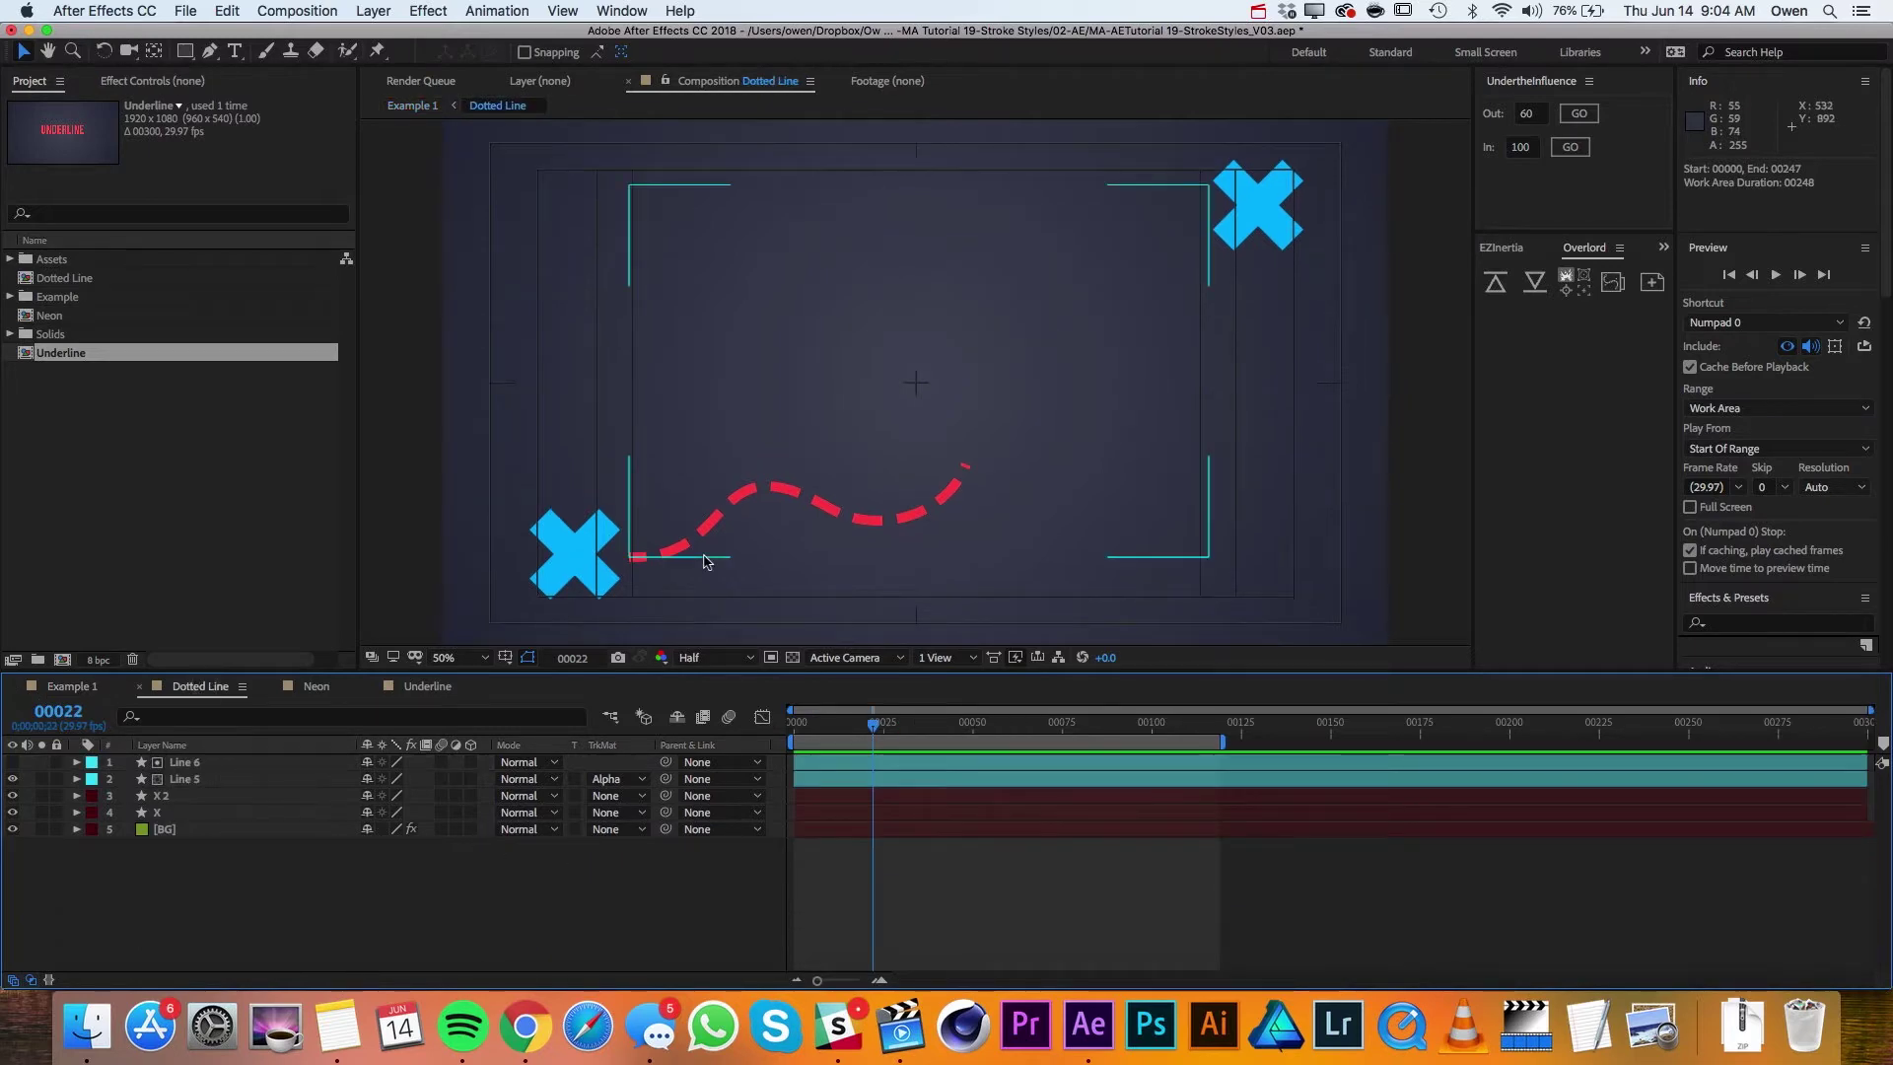
key("apostrophe")
left_click(720, 570)
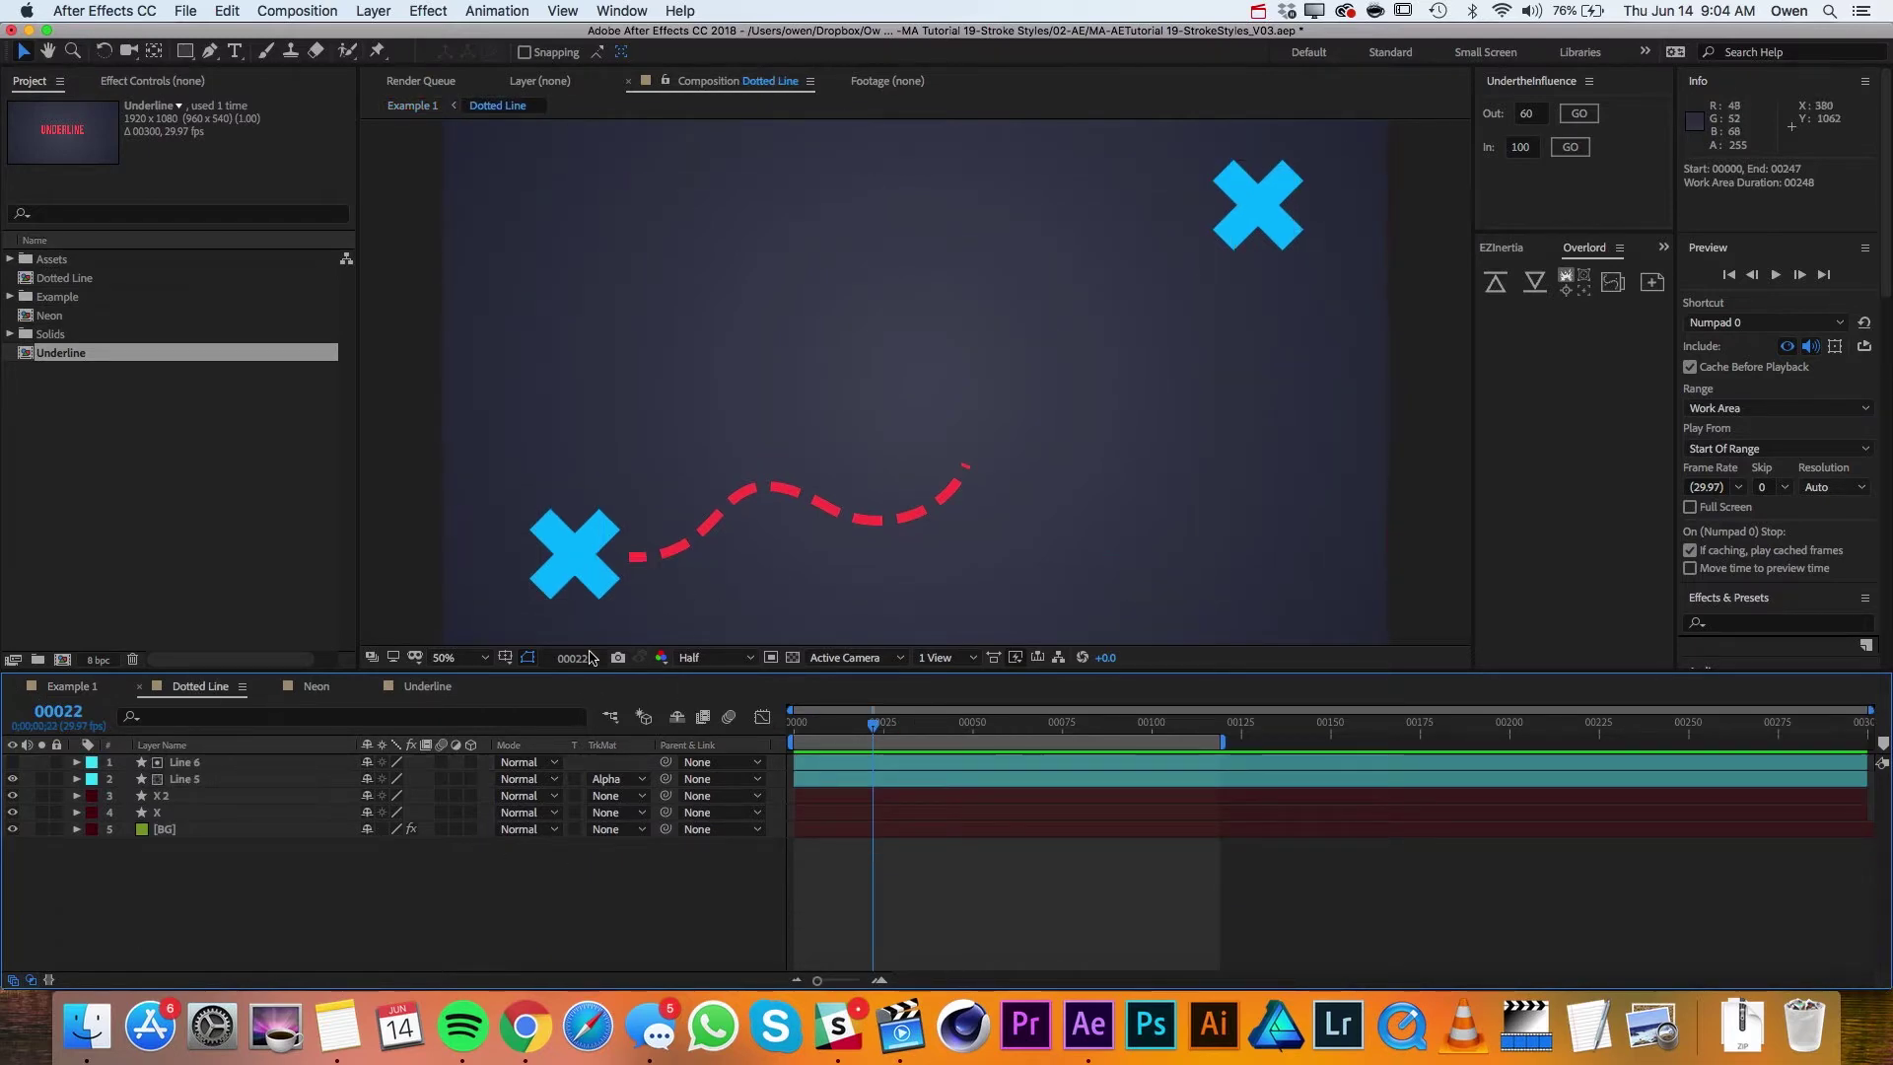
left_click_drag(798, 740, 1029, 741)
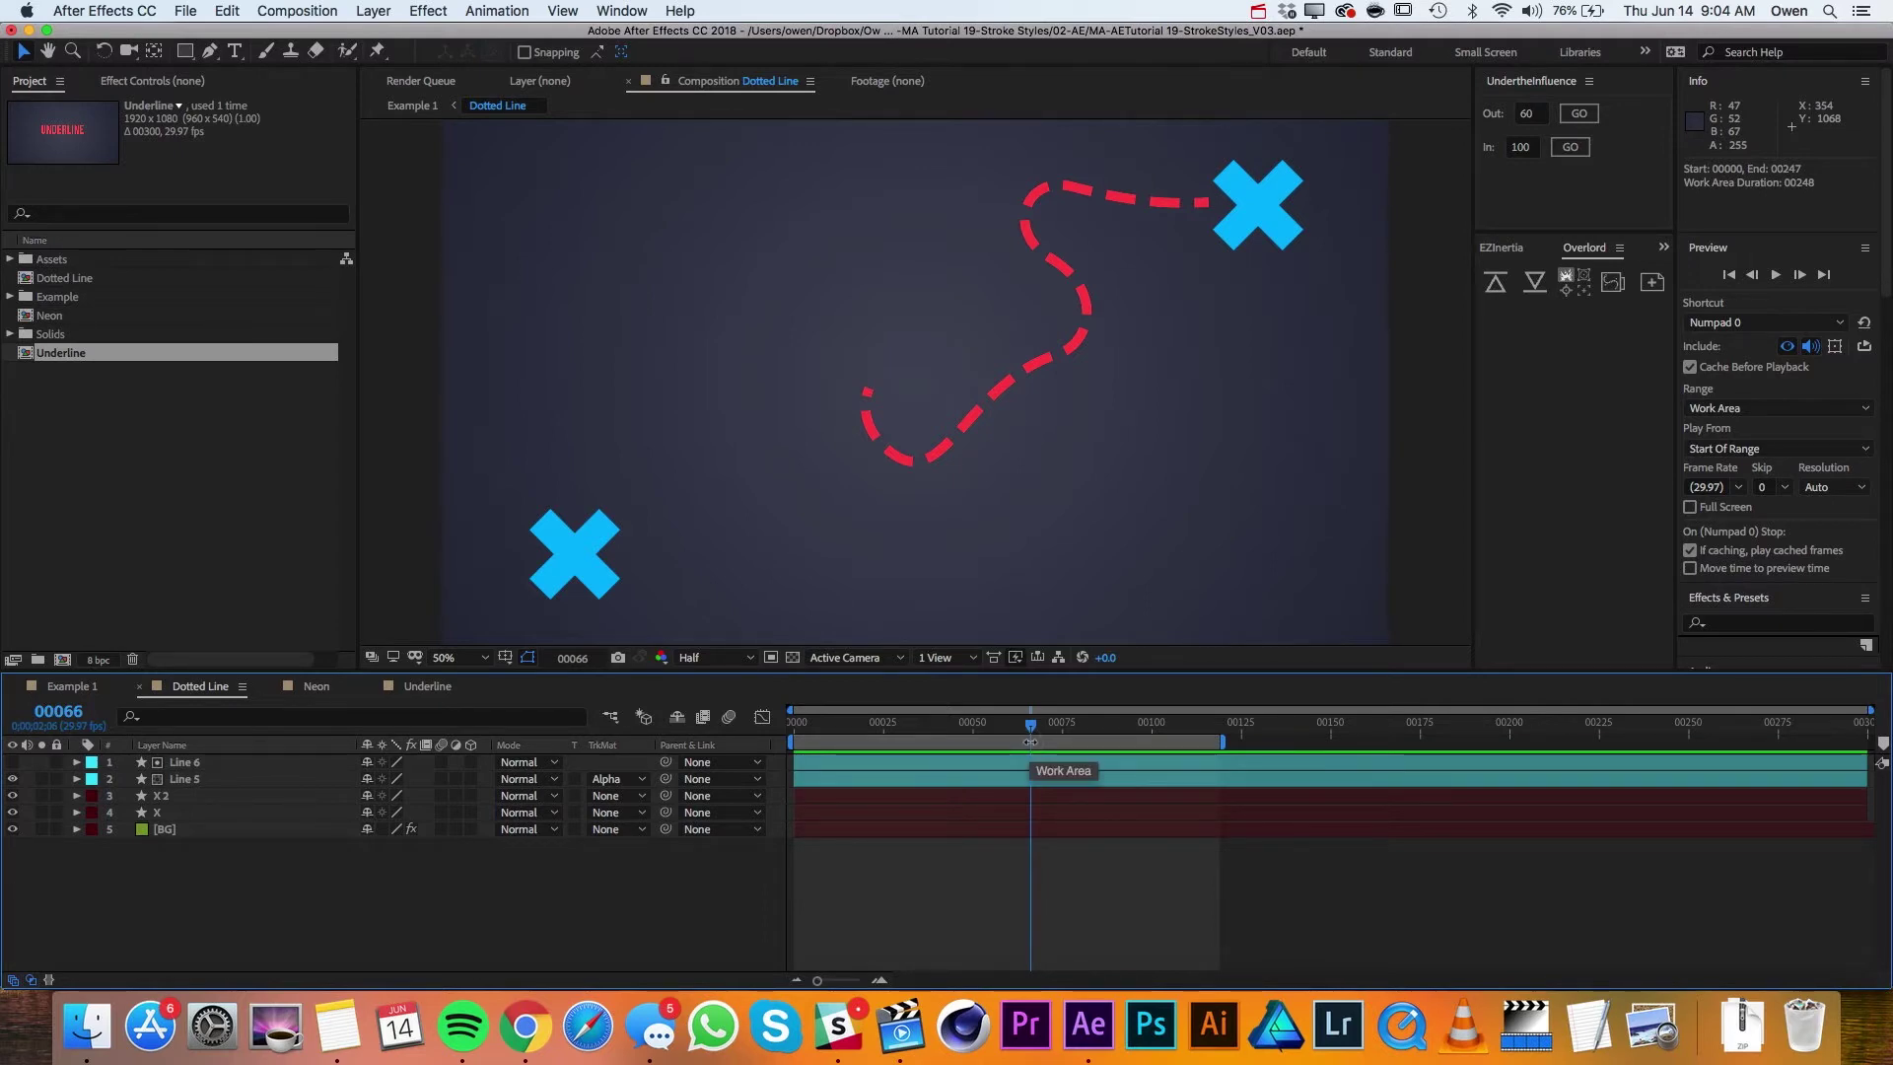
Step: Delete the Line 6 layer and the second old dotted line layer
left_click(259, 765)
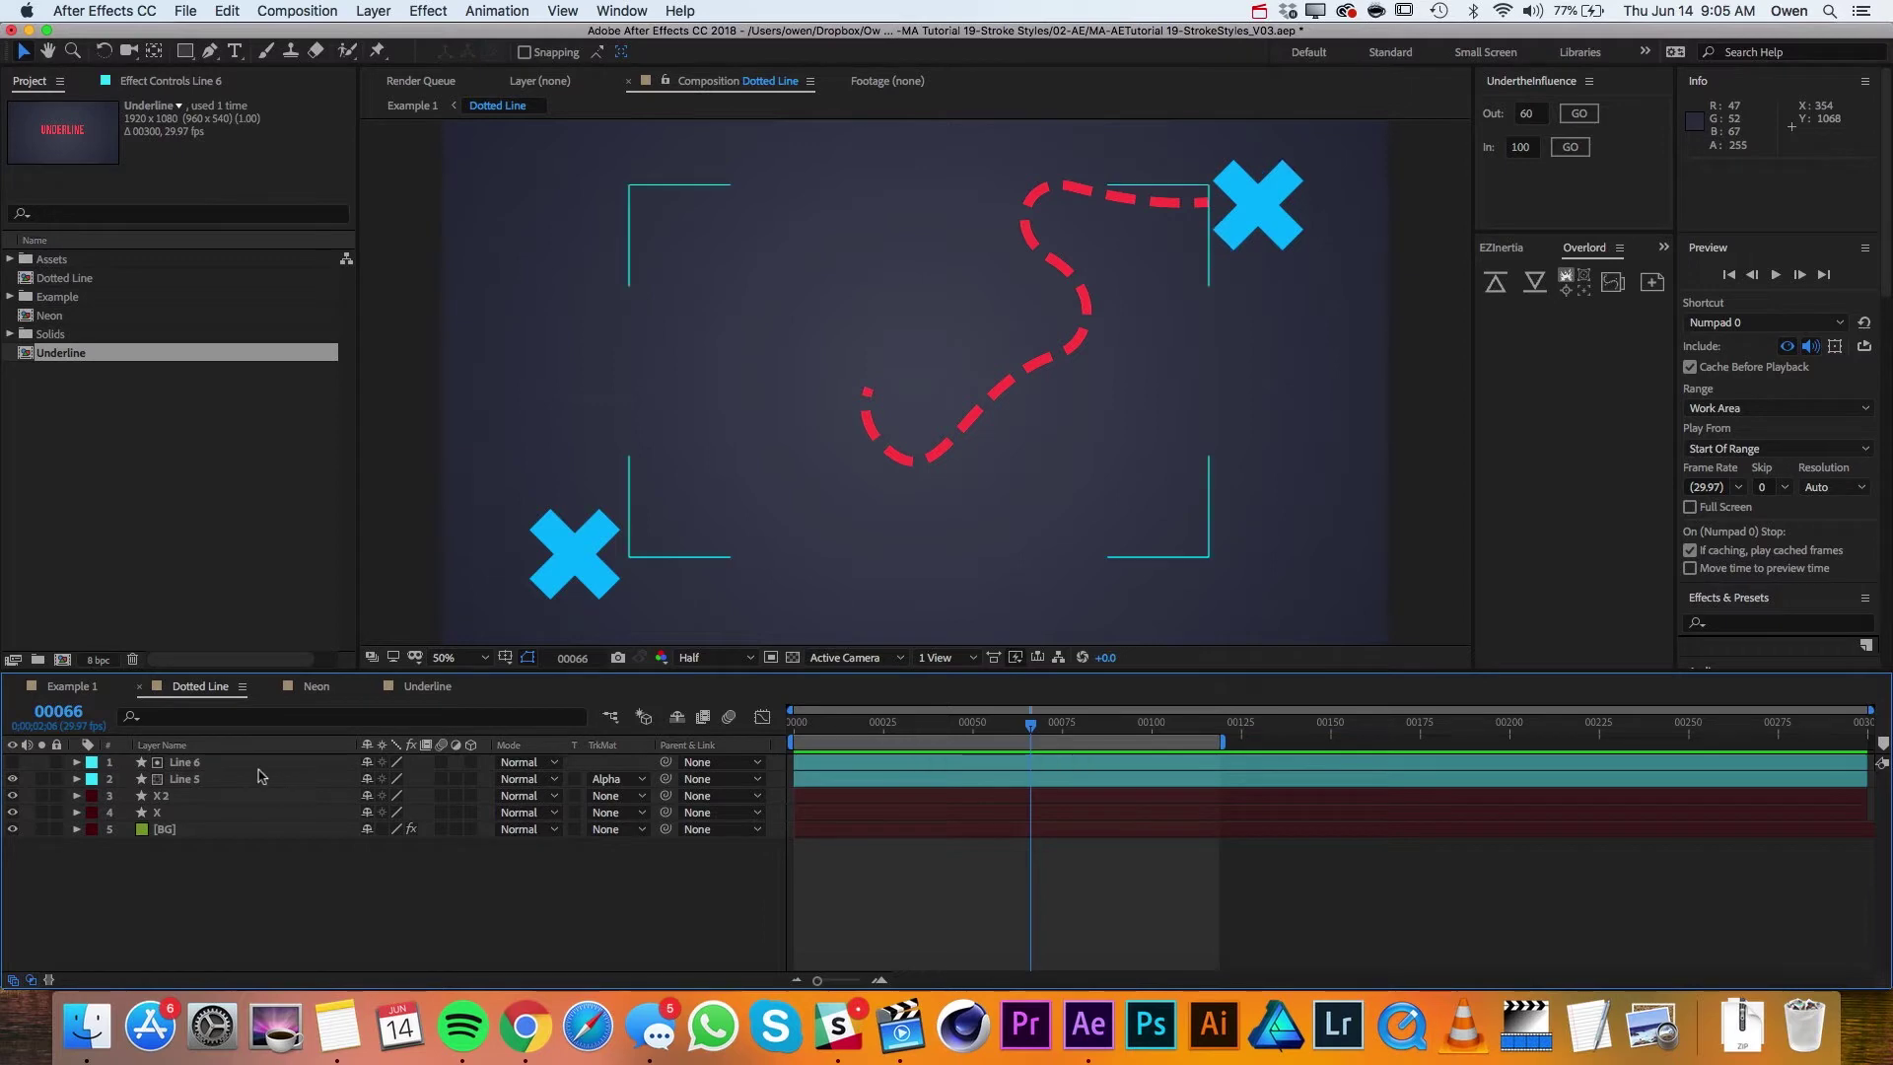
left_click(194, 764)
left_click(195, 780, "shift")
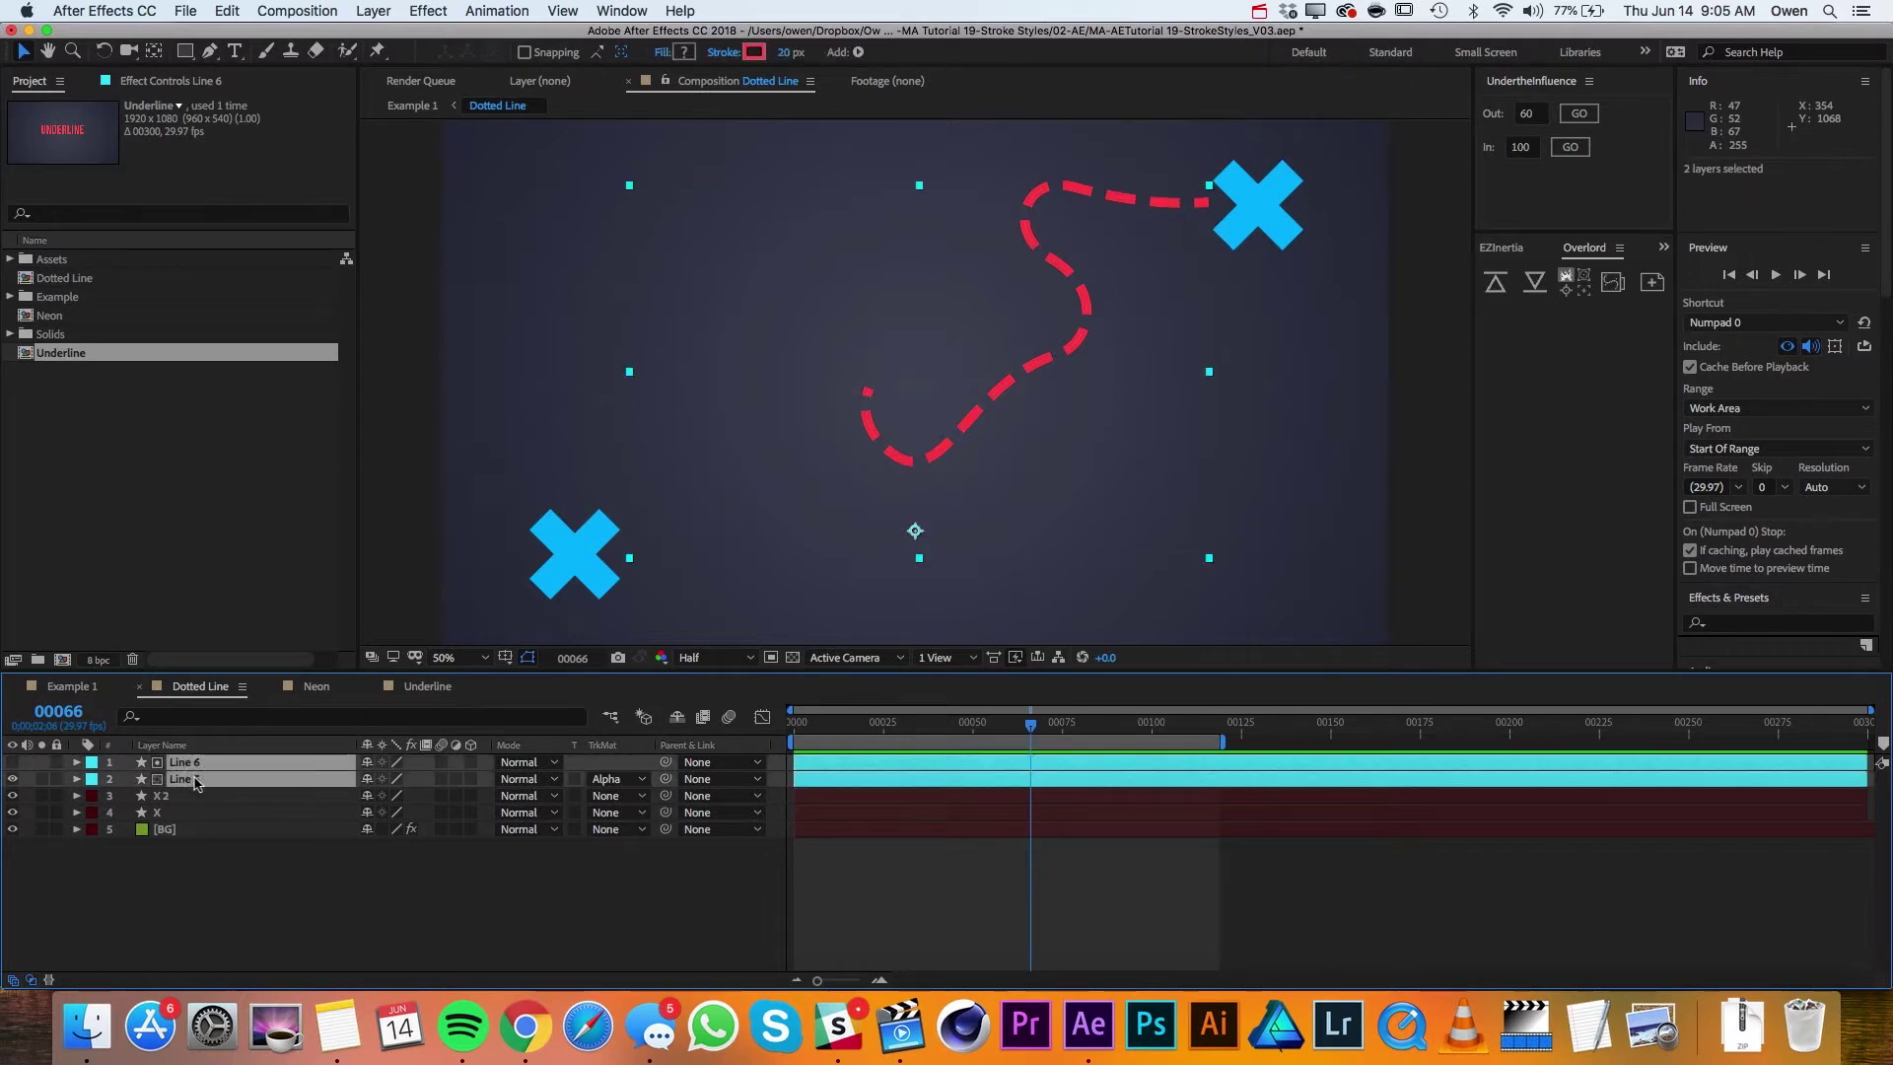
key("Delete")
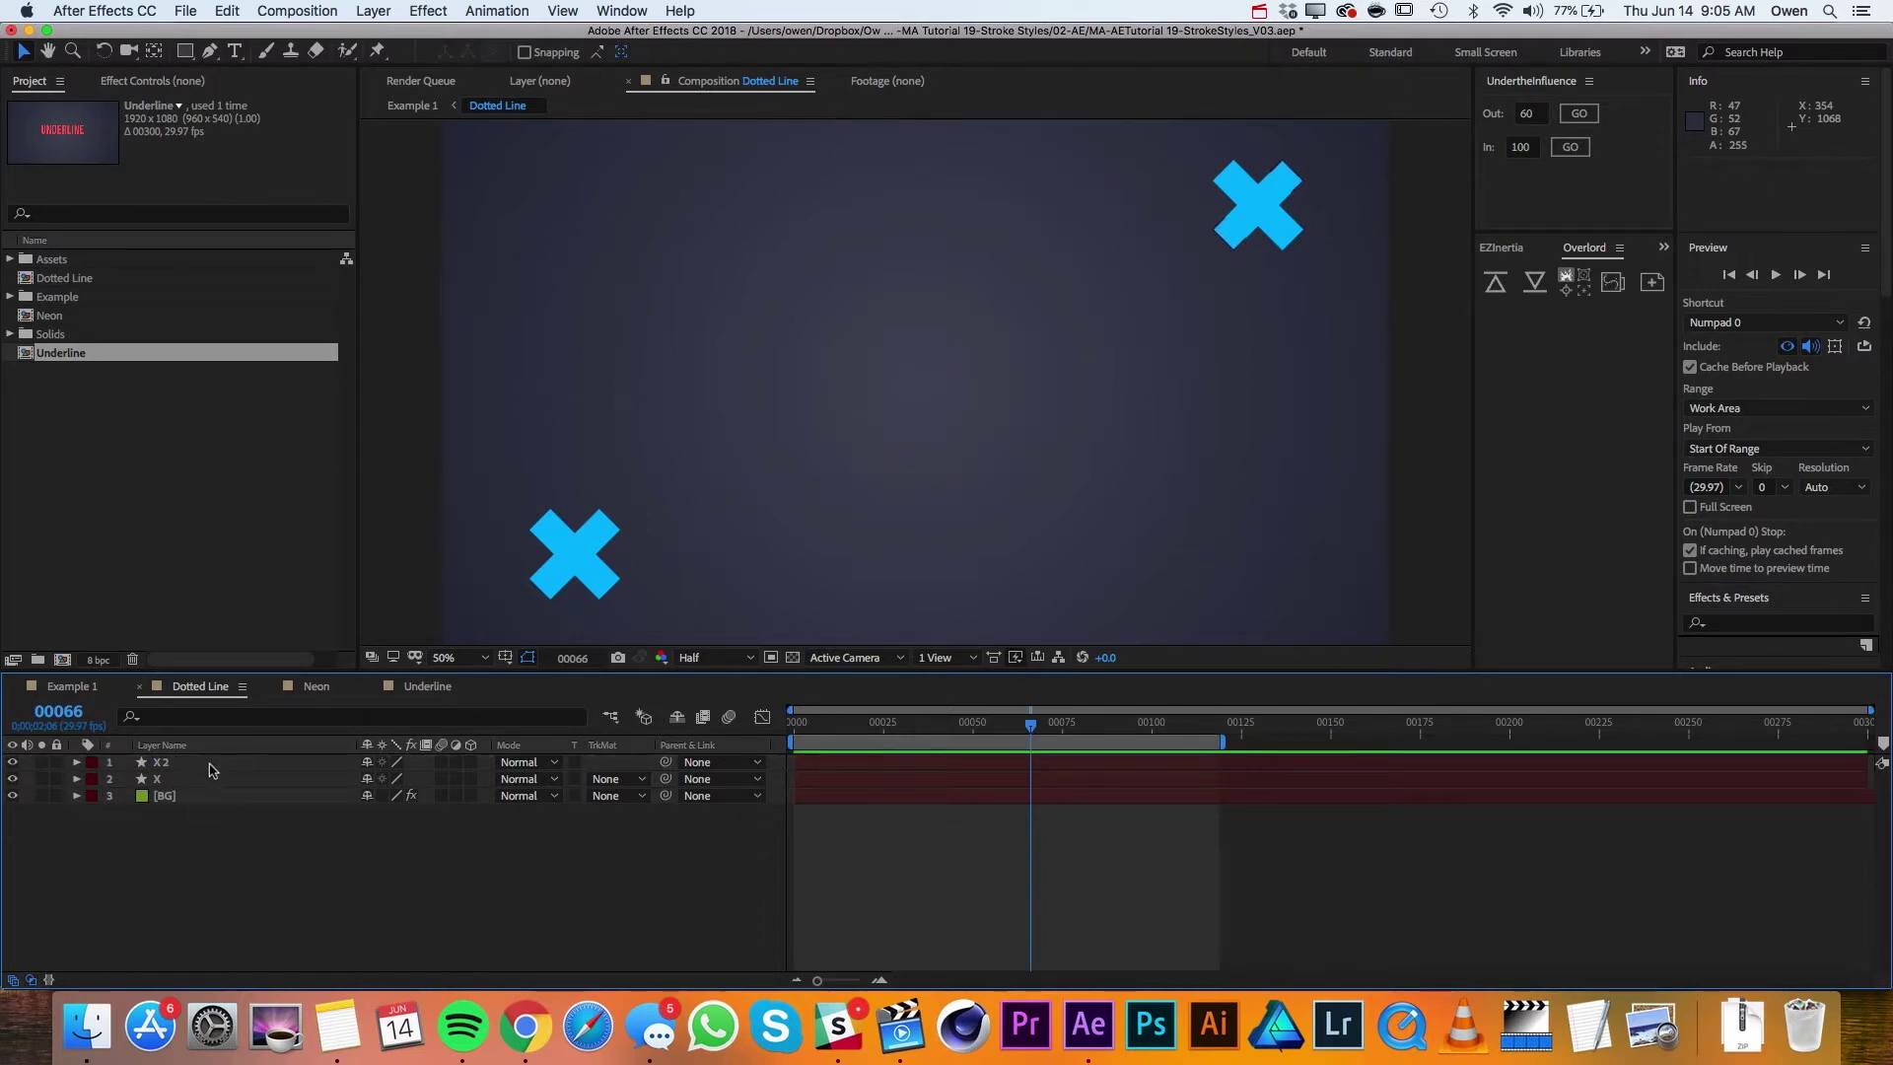
Step: With the Pen tool, draw a looping bezier path from the lower-left X to the upper-right X
left_click(209, 50)
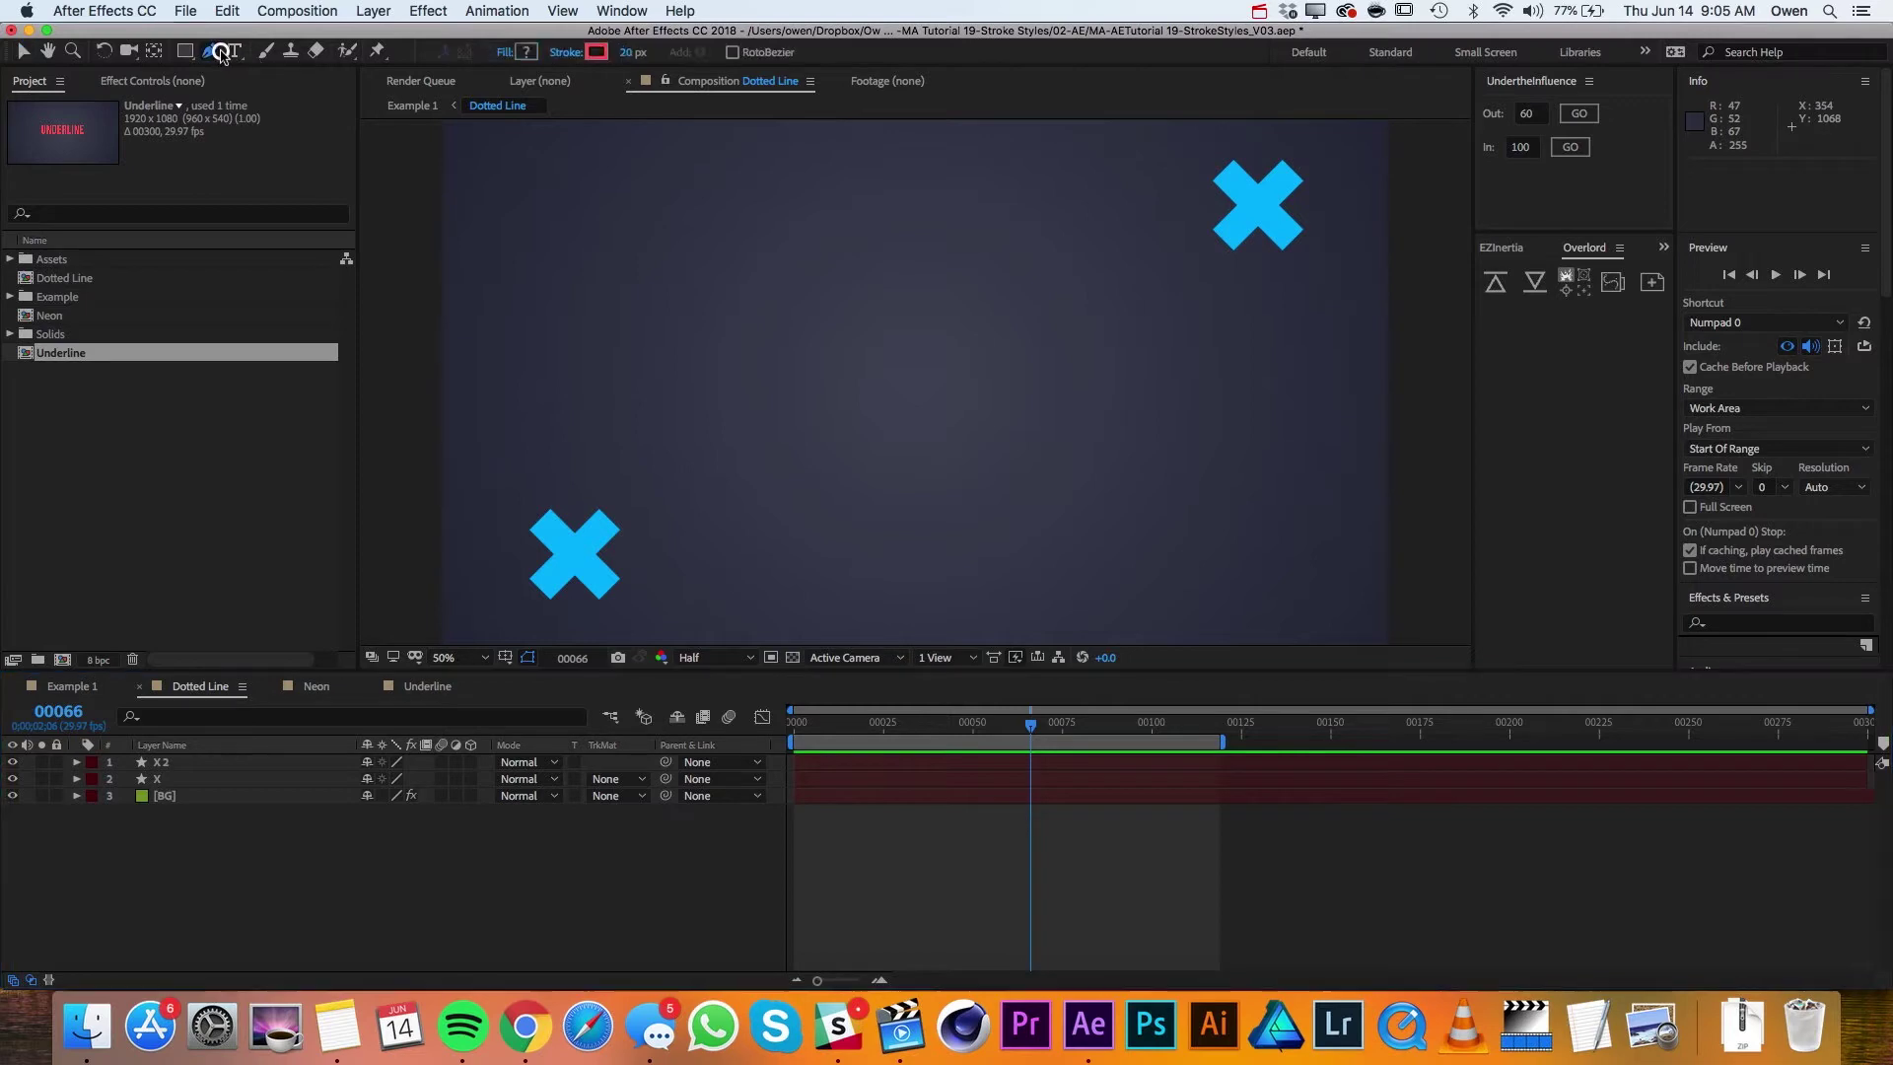
left_click_drag(631, 548, 704, 545)
left_click_drag(841, 476, 888, 435)
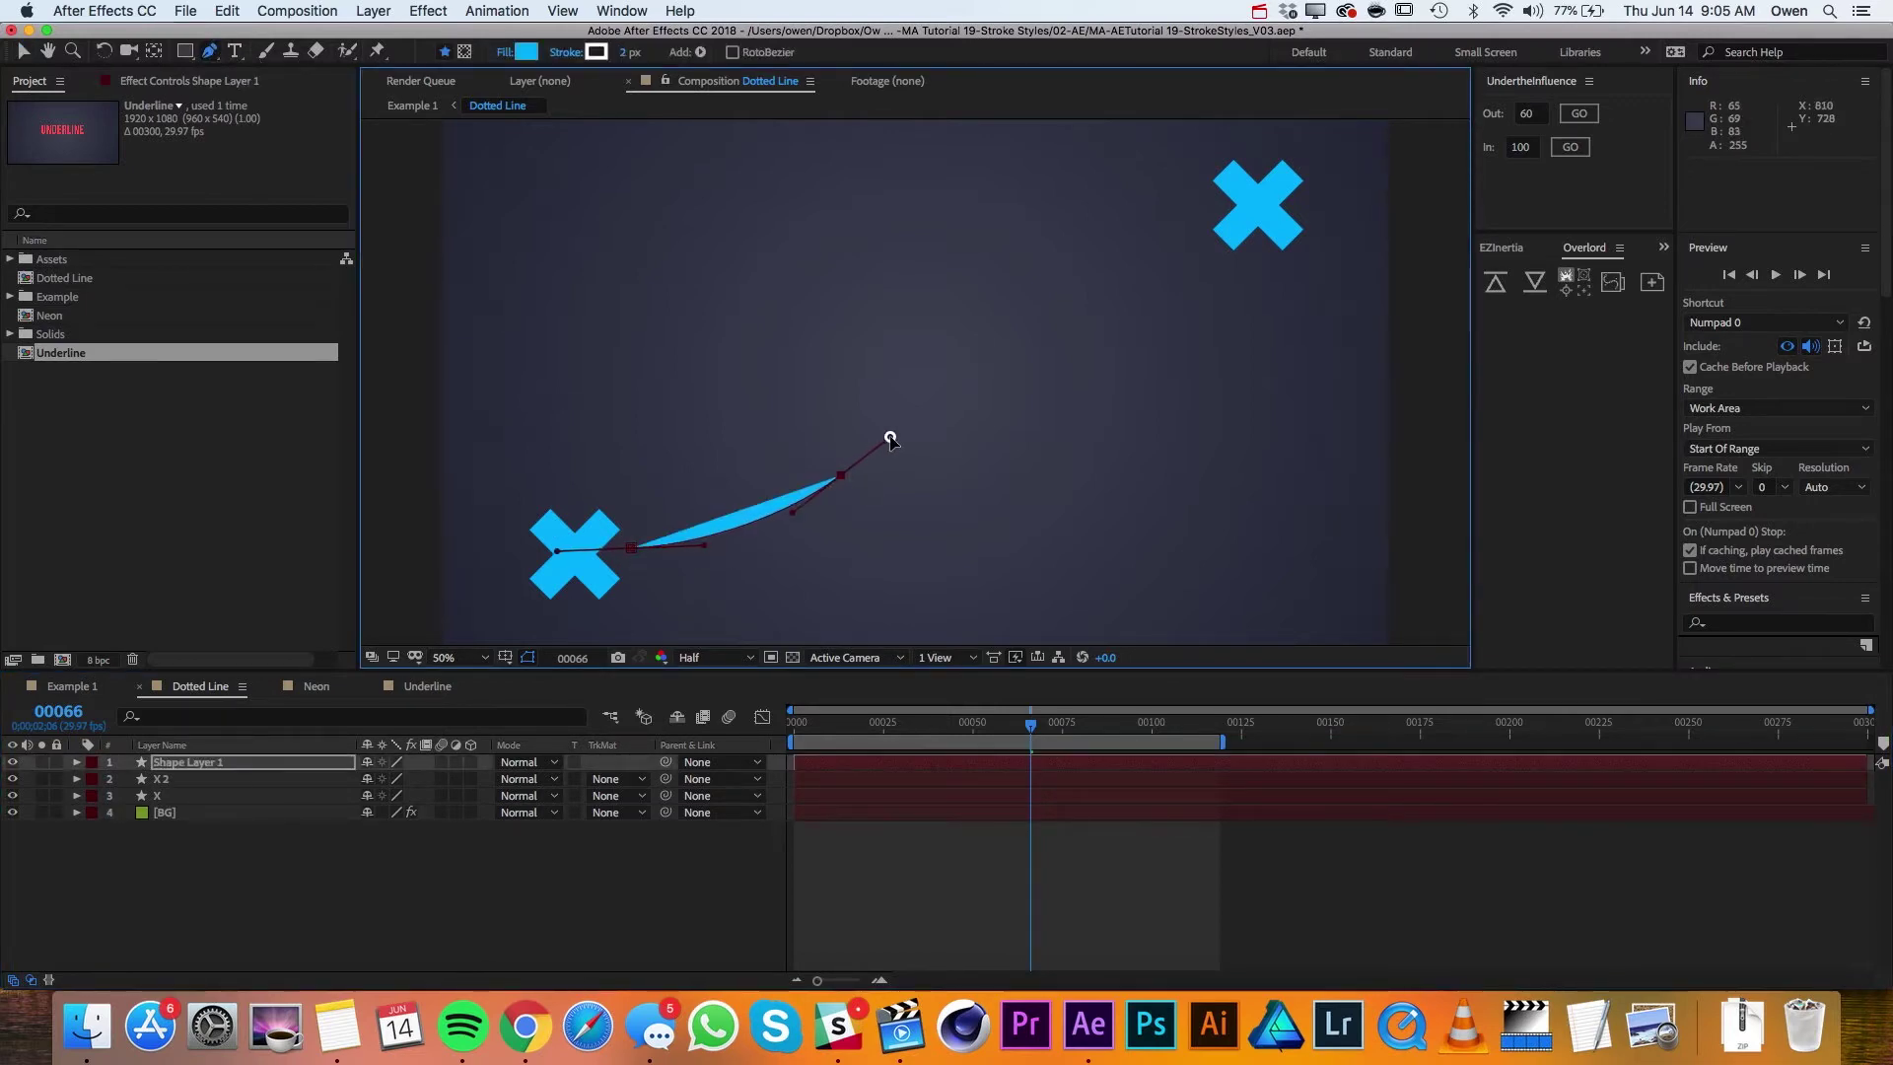
left_click_drag(880, 329, 839, 302)
left_click_drag(768, 403, 786, 461)
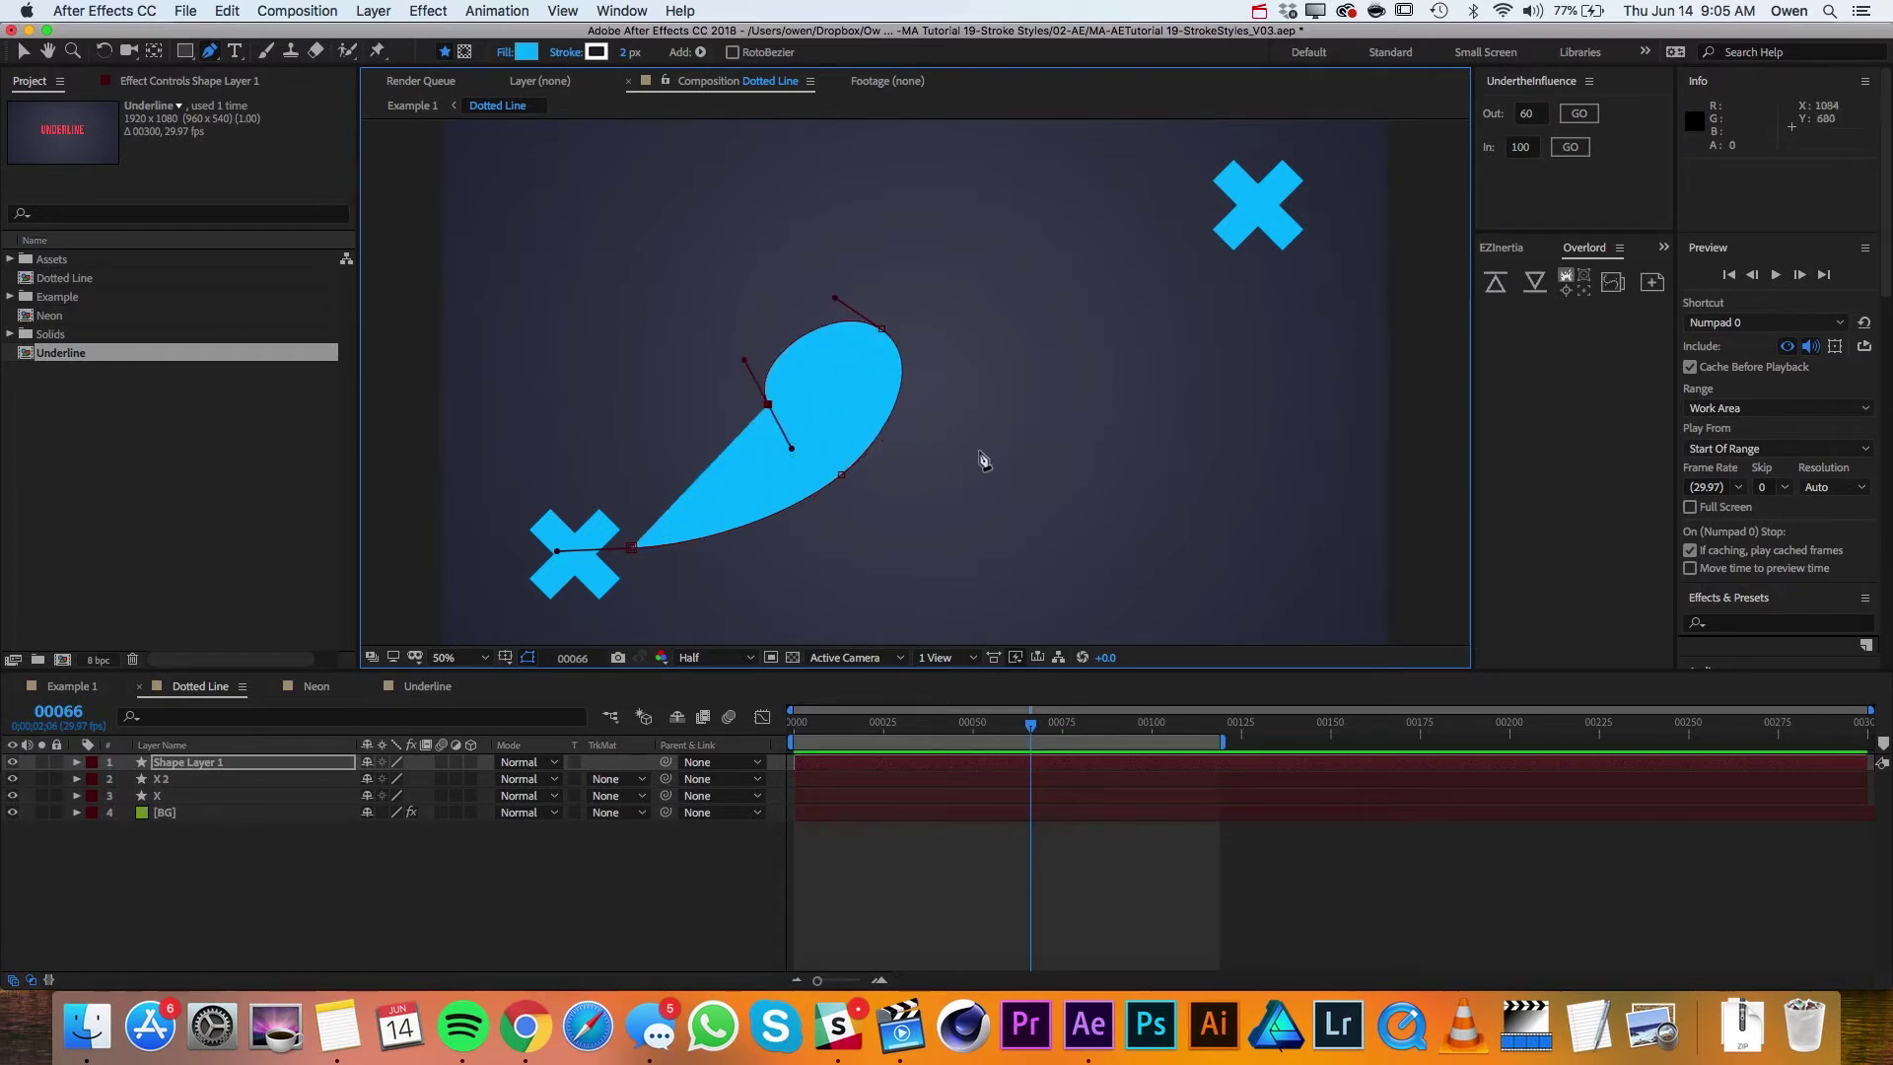
left_click_drag(979, 451, 1050, 414)
left_click_drag(1058, 297, 1020, 283)
left_click_drag(1010, 175, 1065, 177)
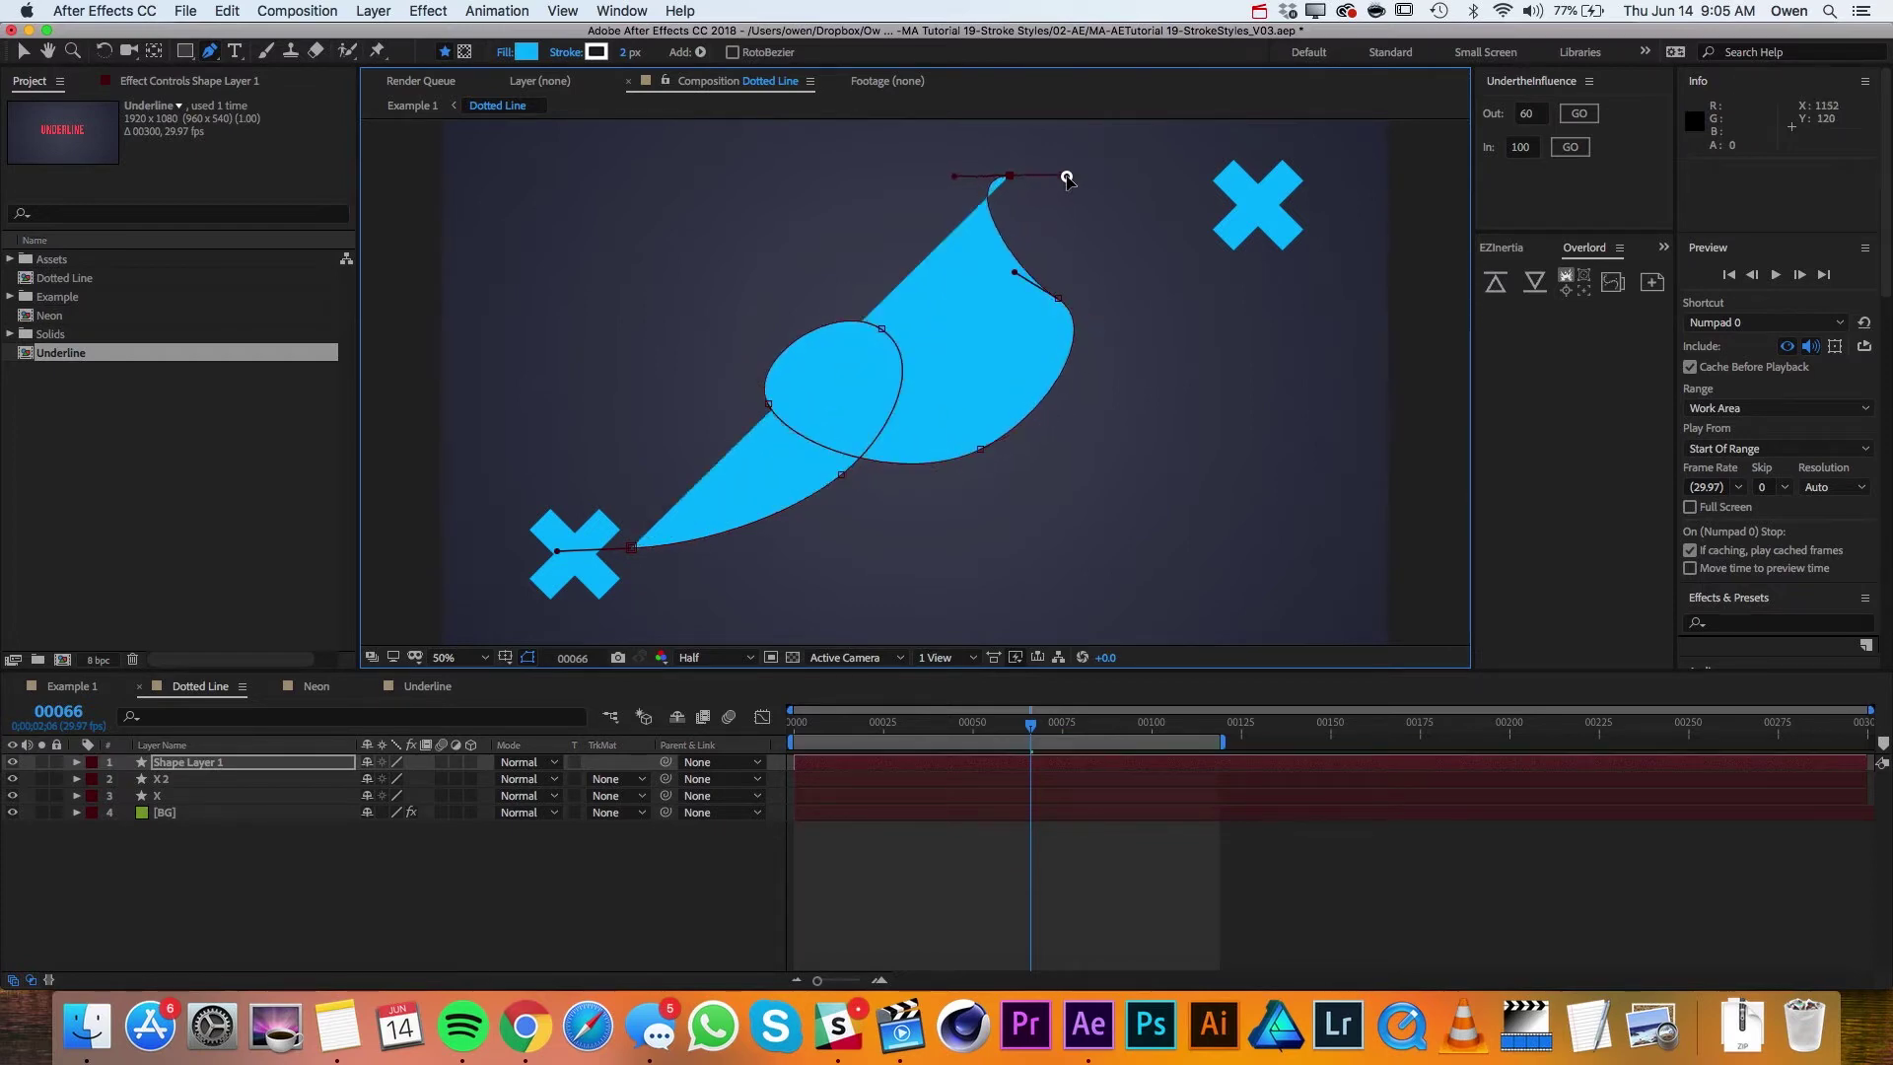
left_click_drag(1203, 208, 1250, 208)
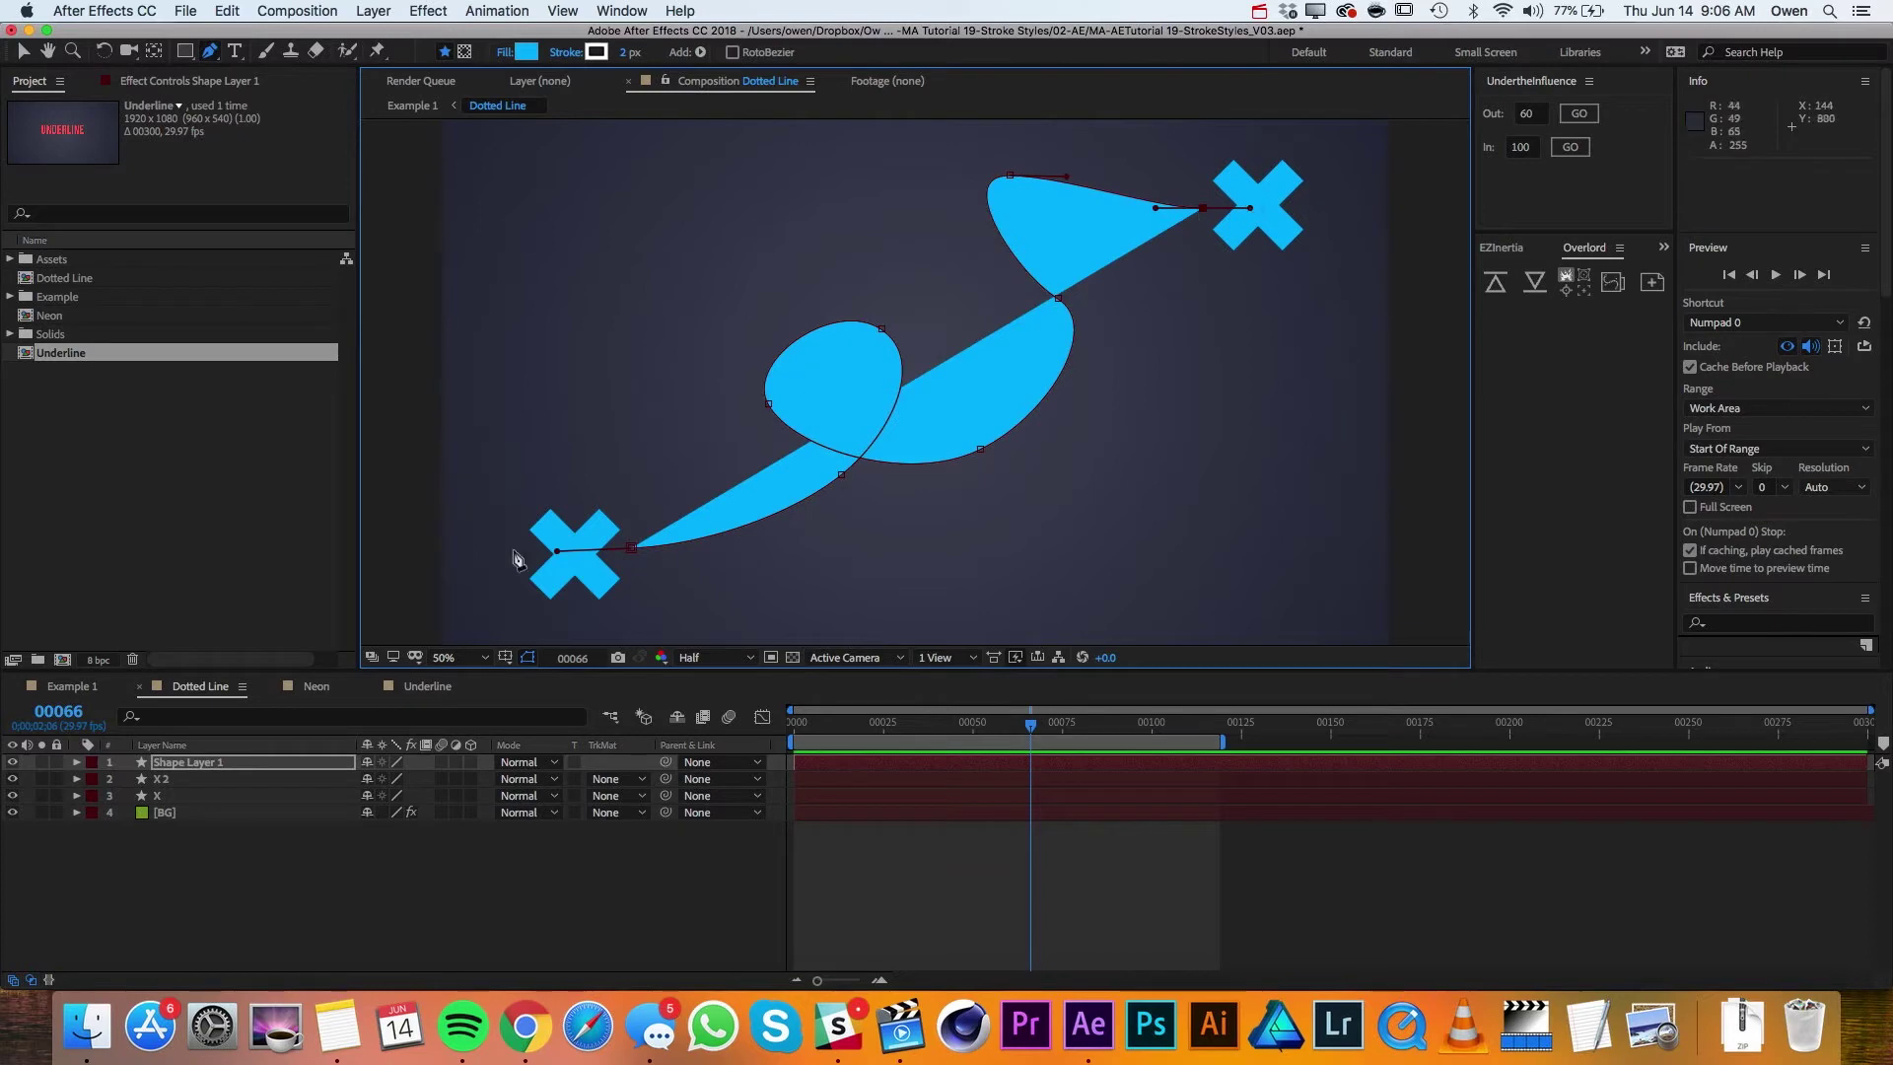
Step: Delete the shape's Fill 1 and rename the layer 'Path'
left_click(77, 763)
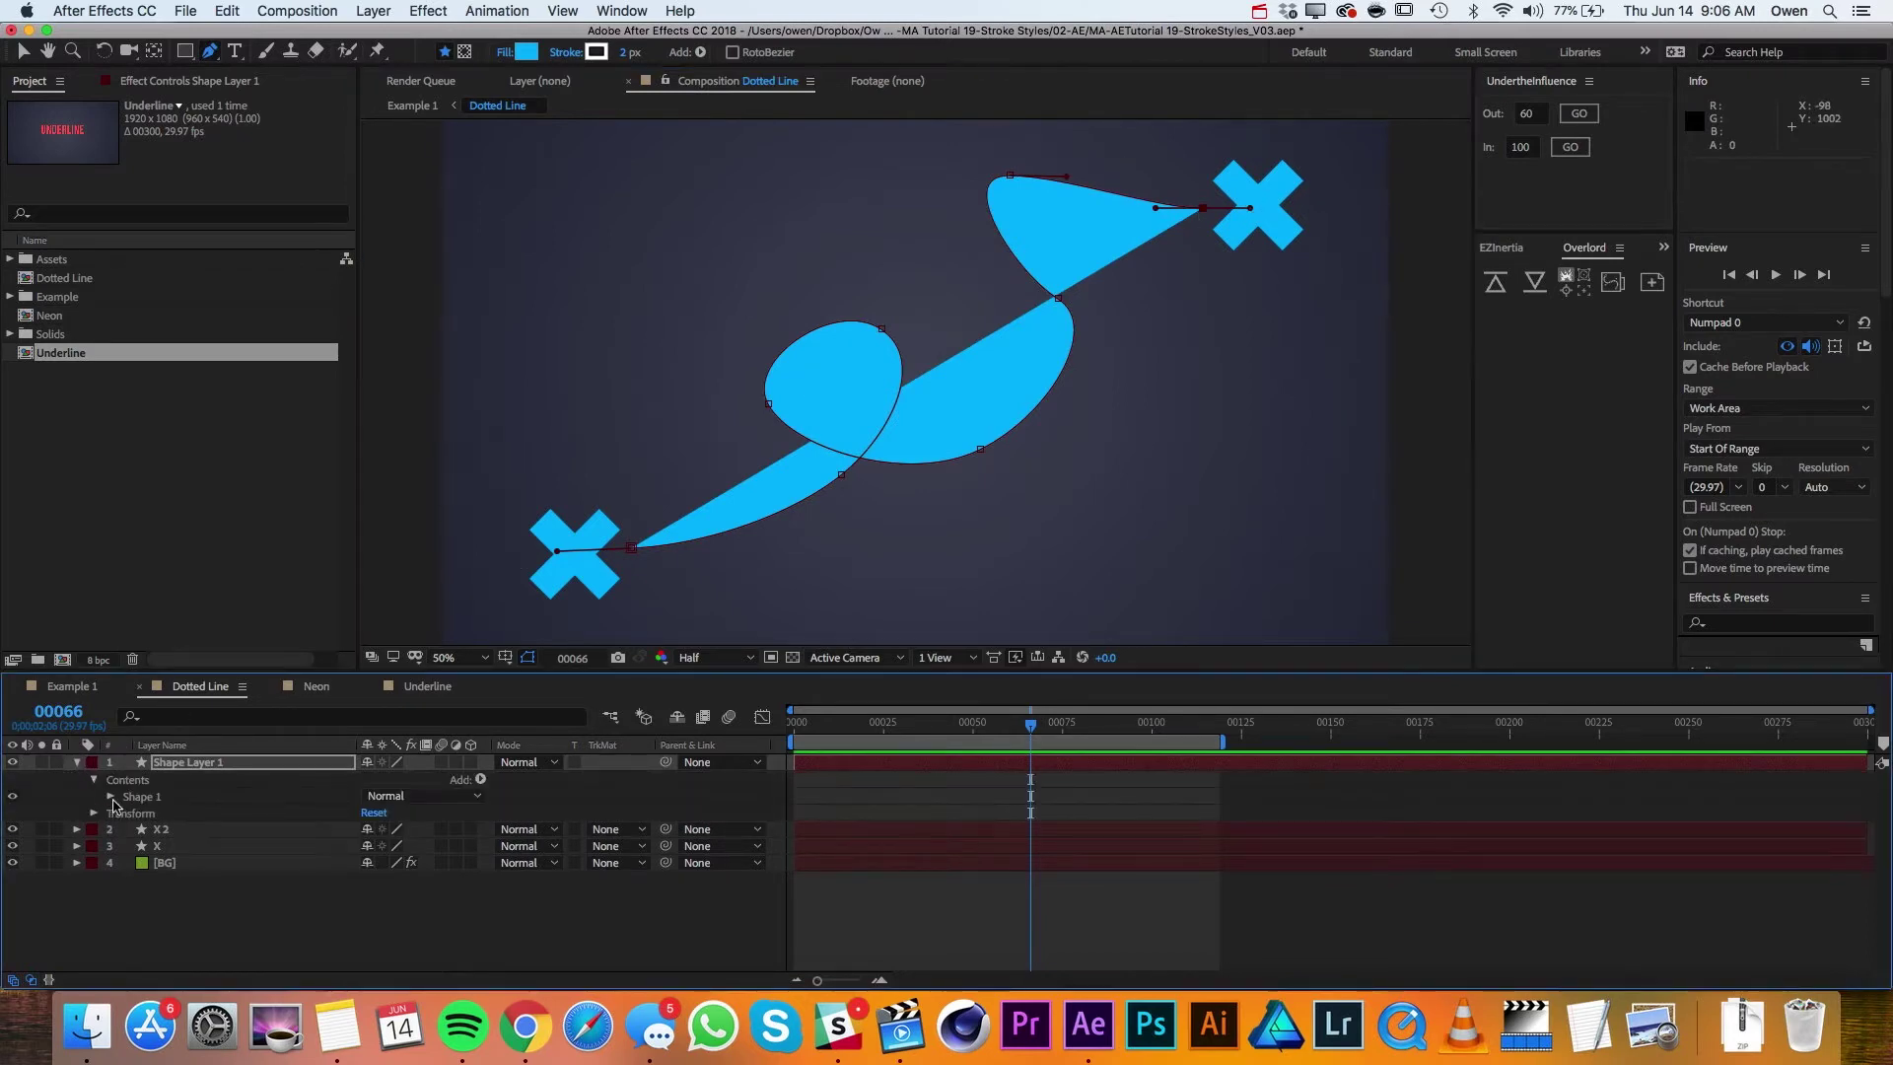
left_click(110, 797)
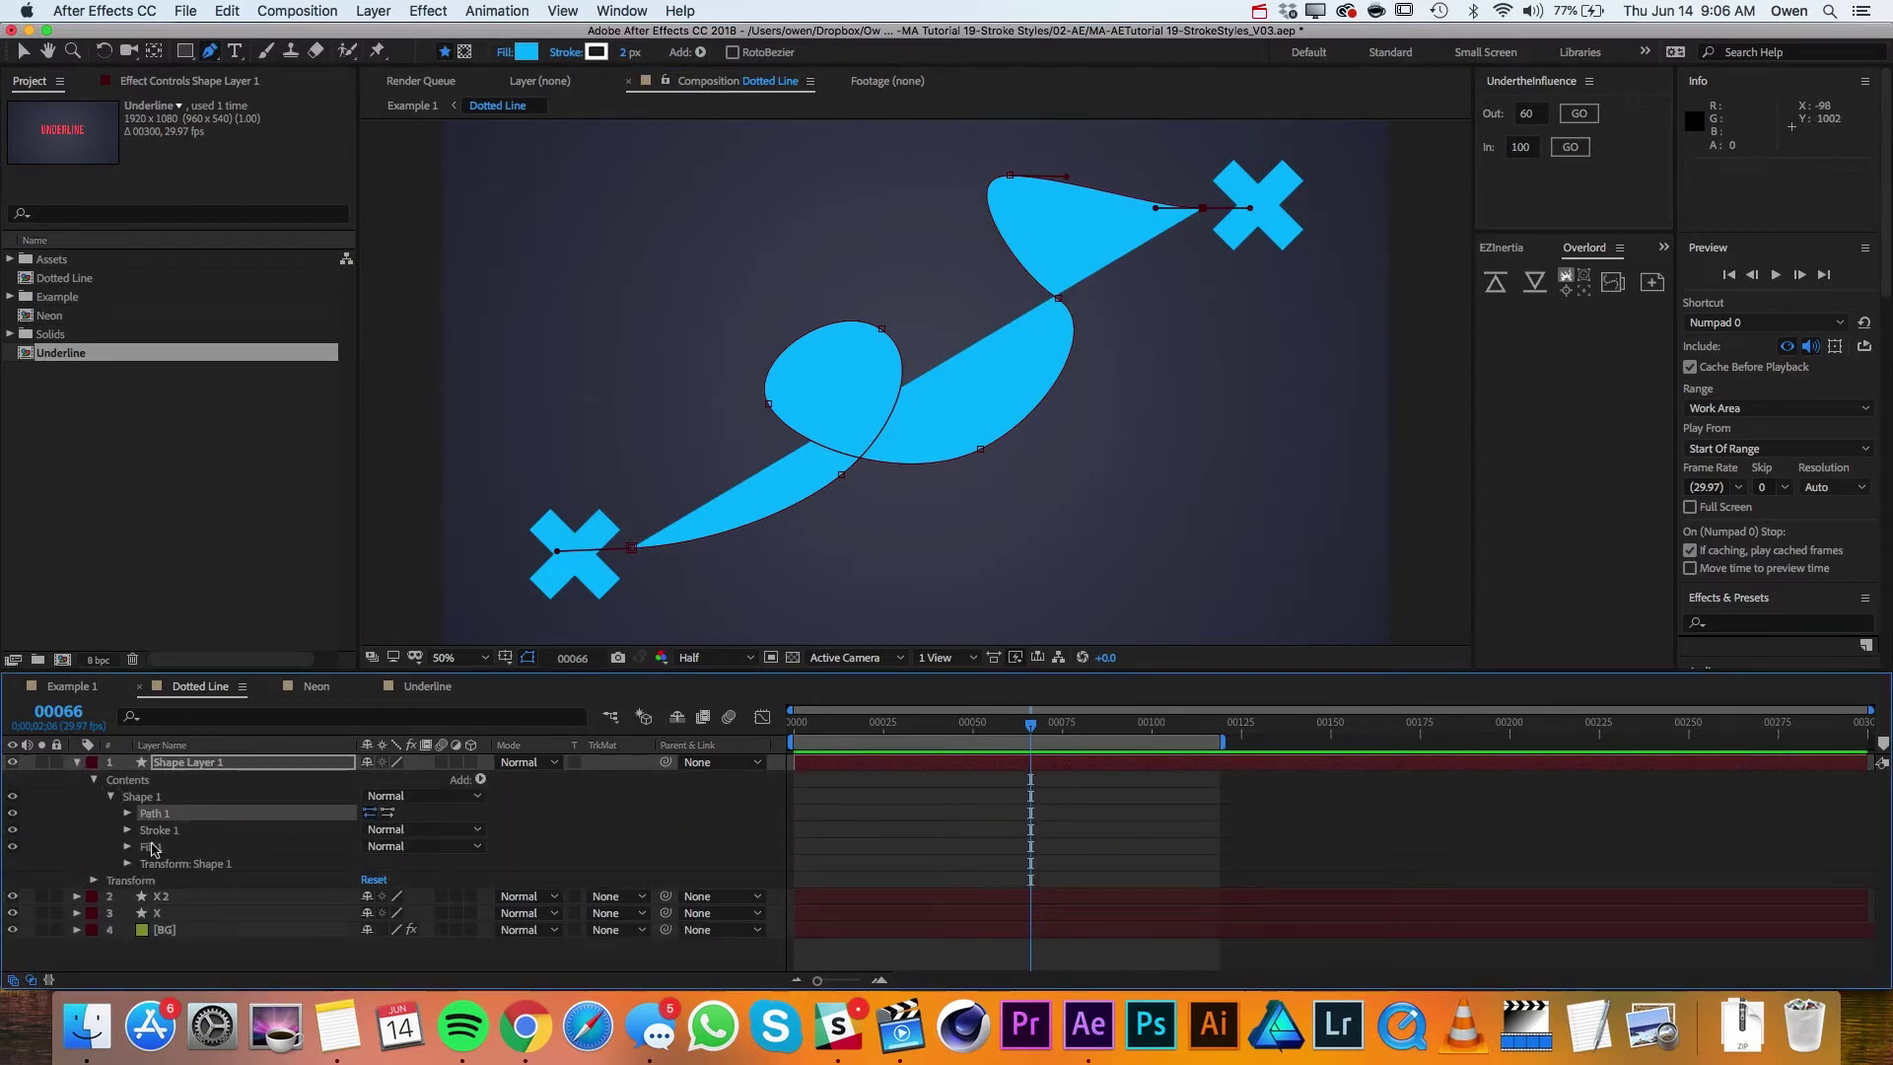
left_click(152, 847)
key("Delete")
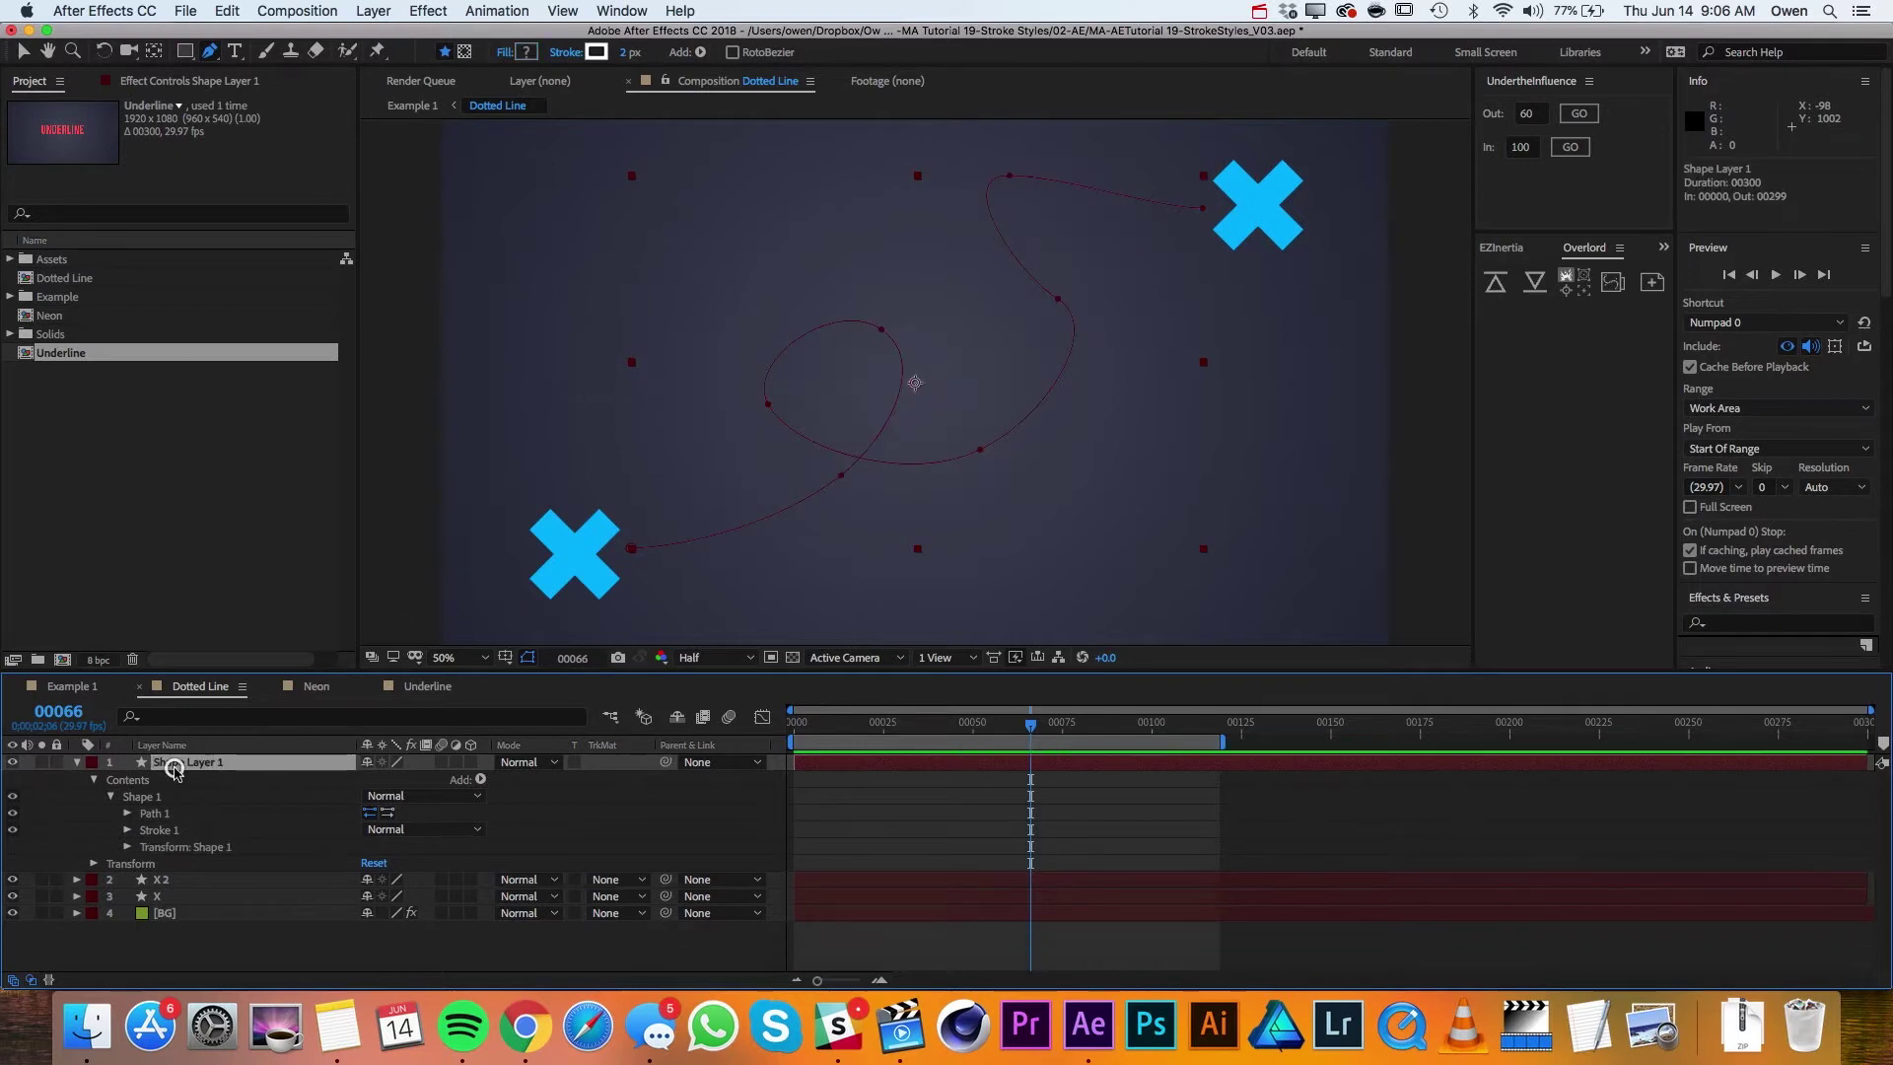
key("Return")
type("Path")
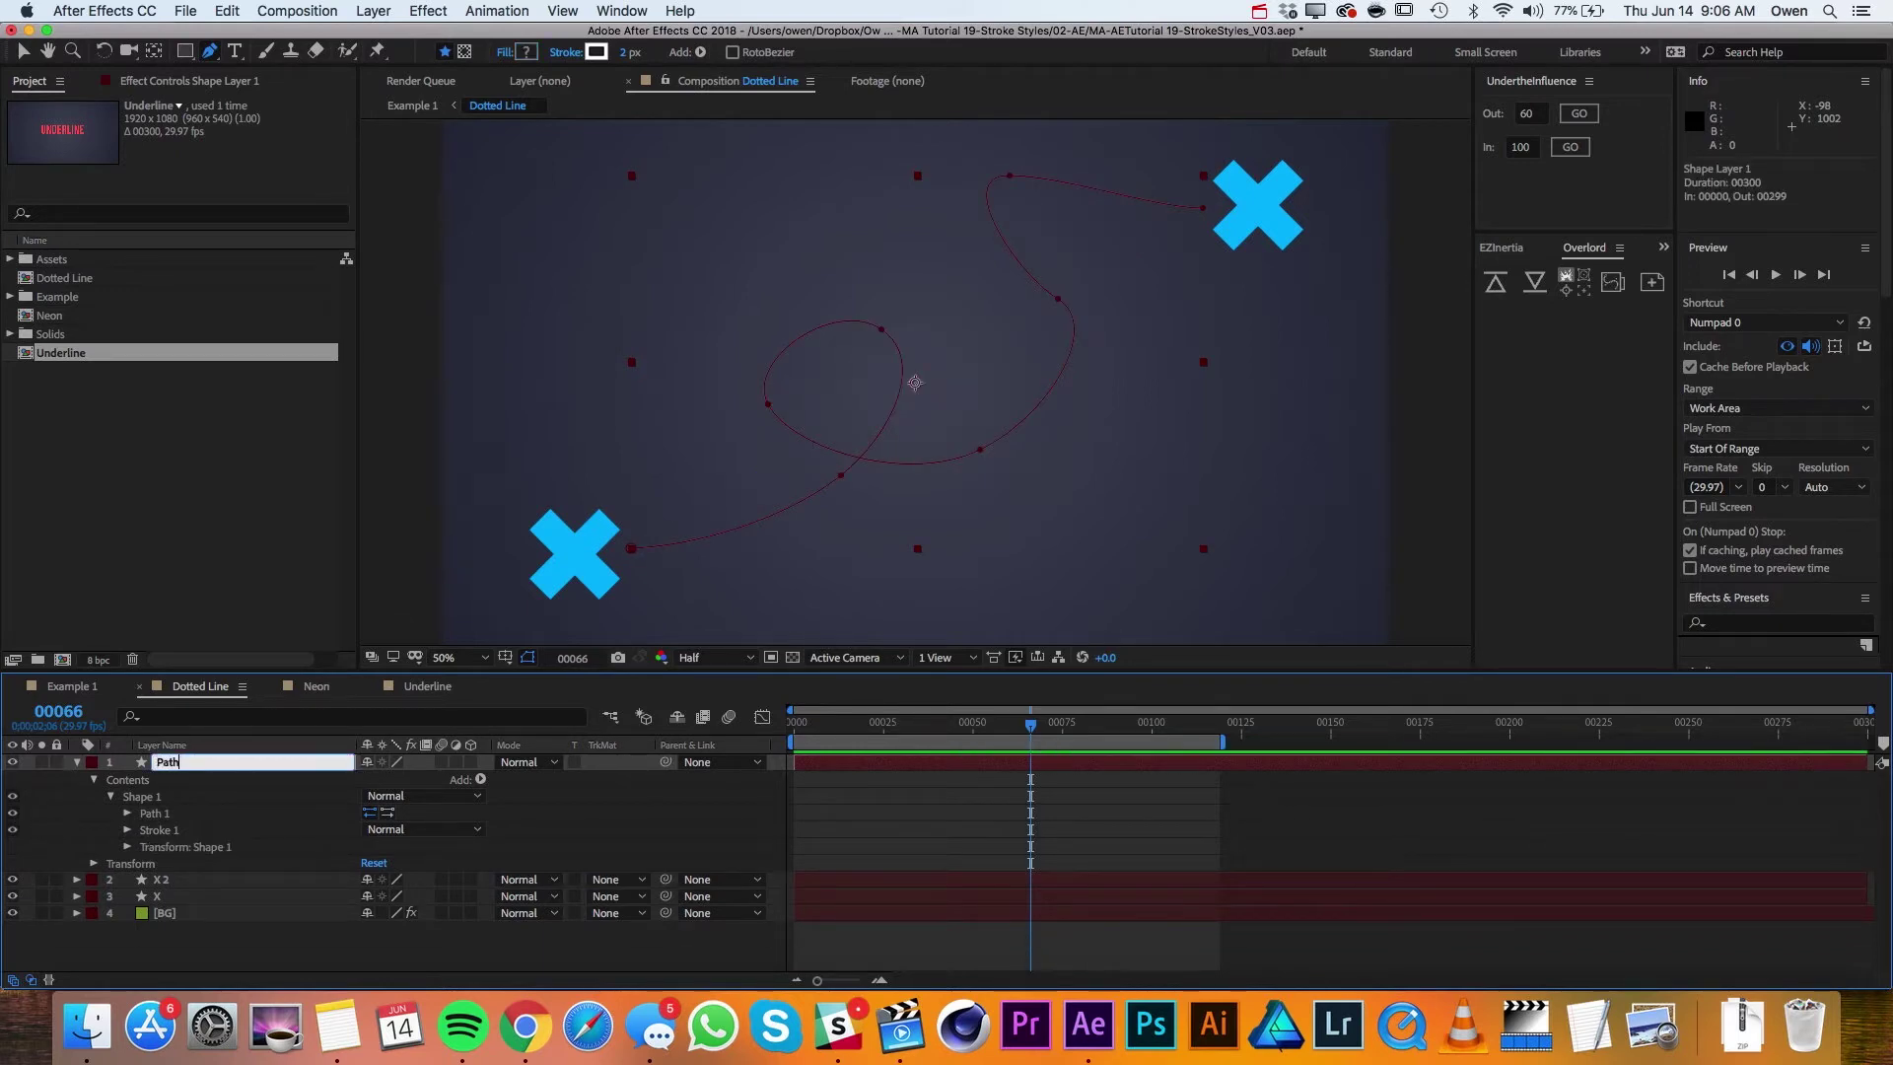
key("Return")
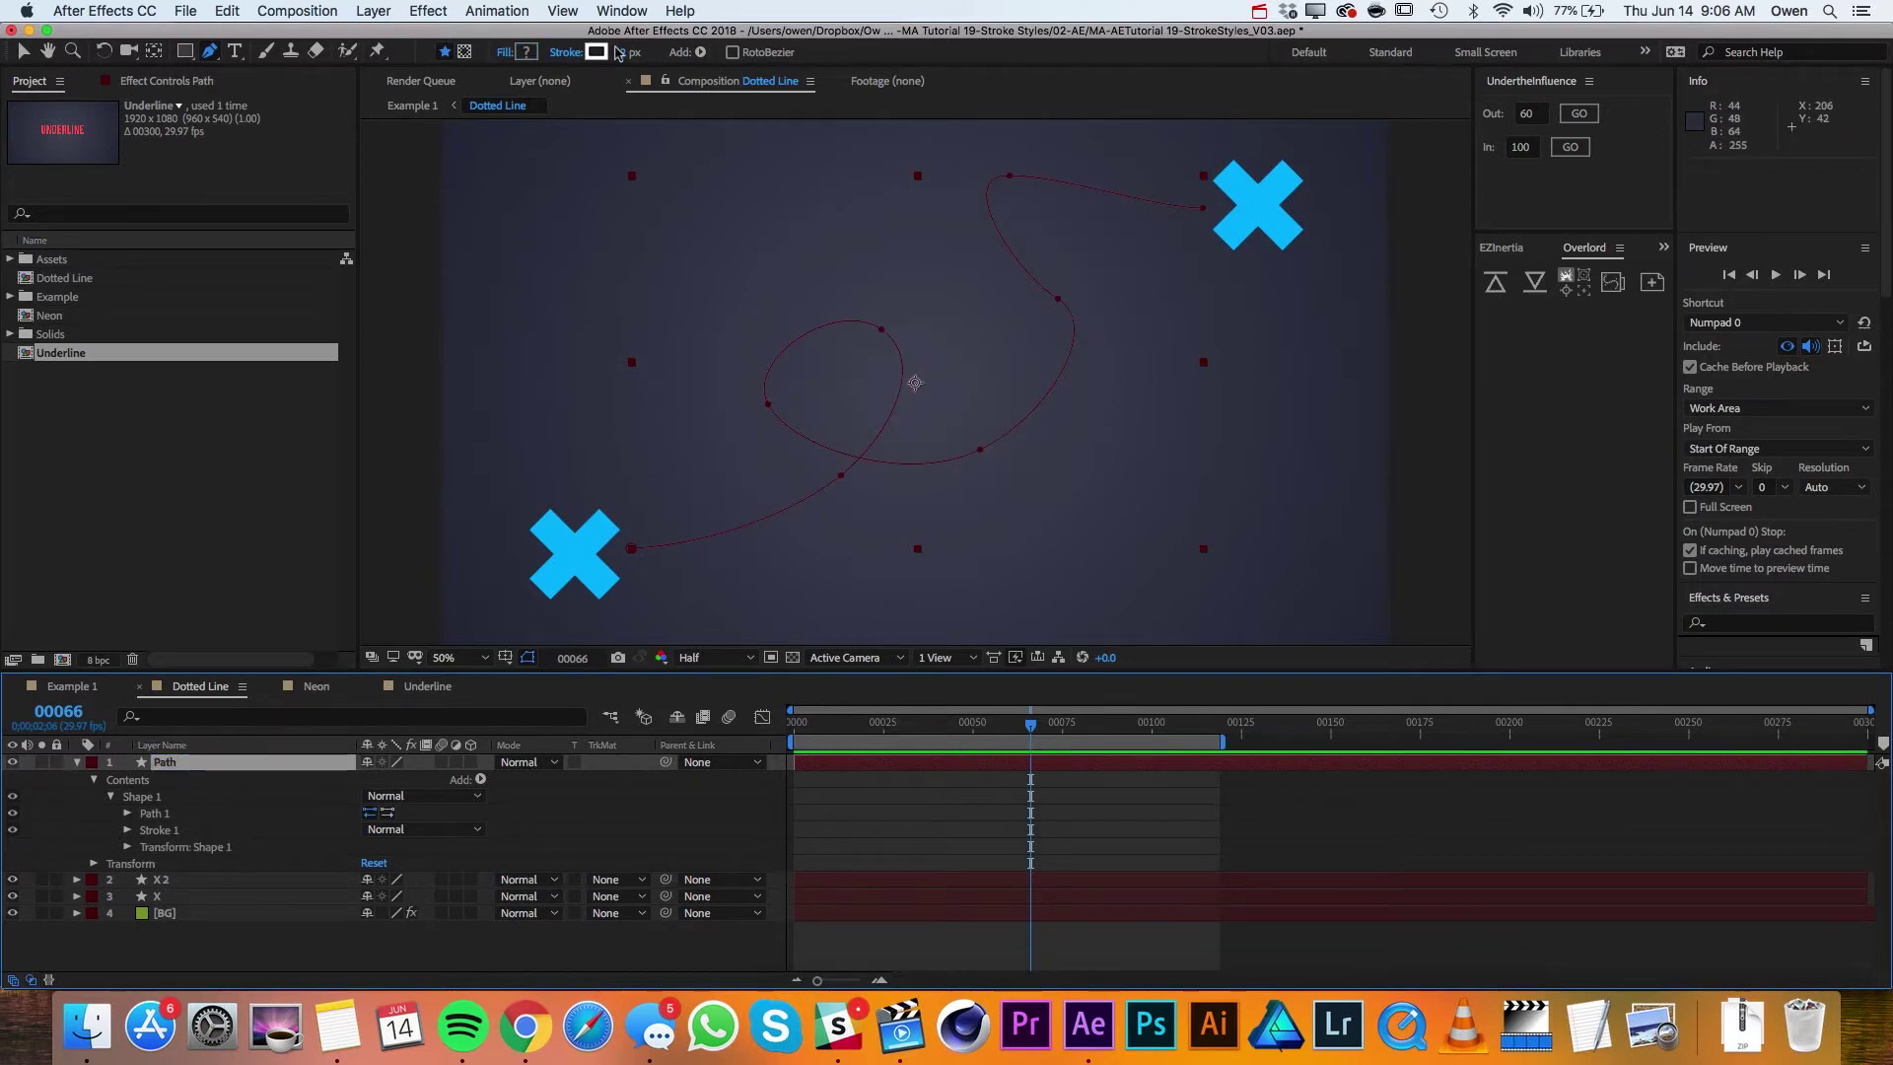
Step: Give the path a 20 px red (FF6161) stroke
left_click(621, 52)
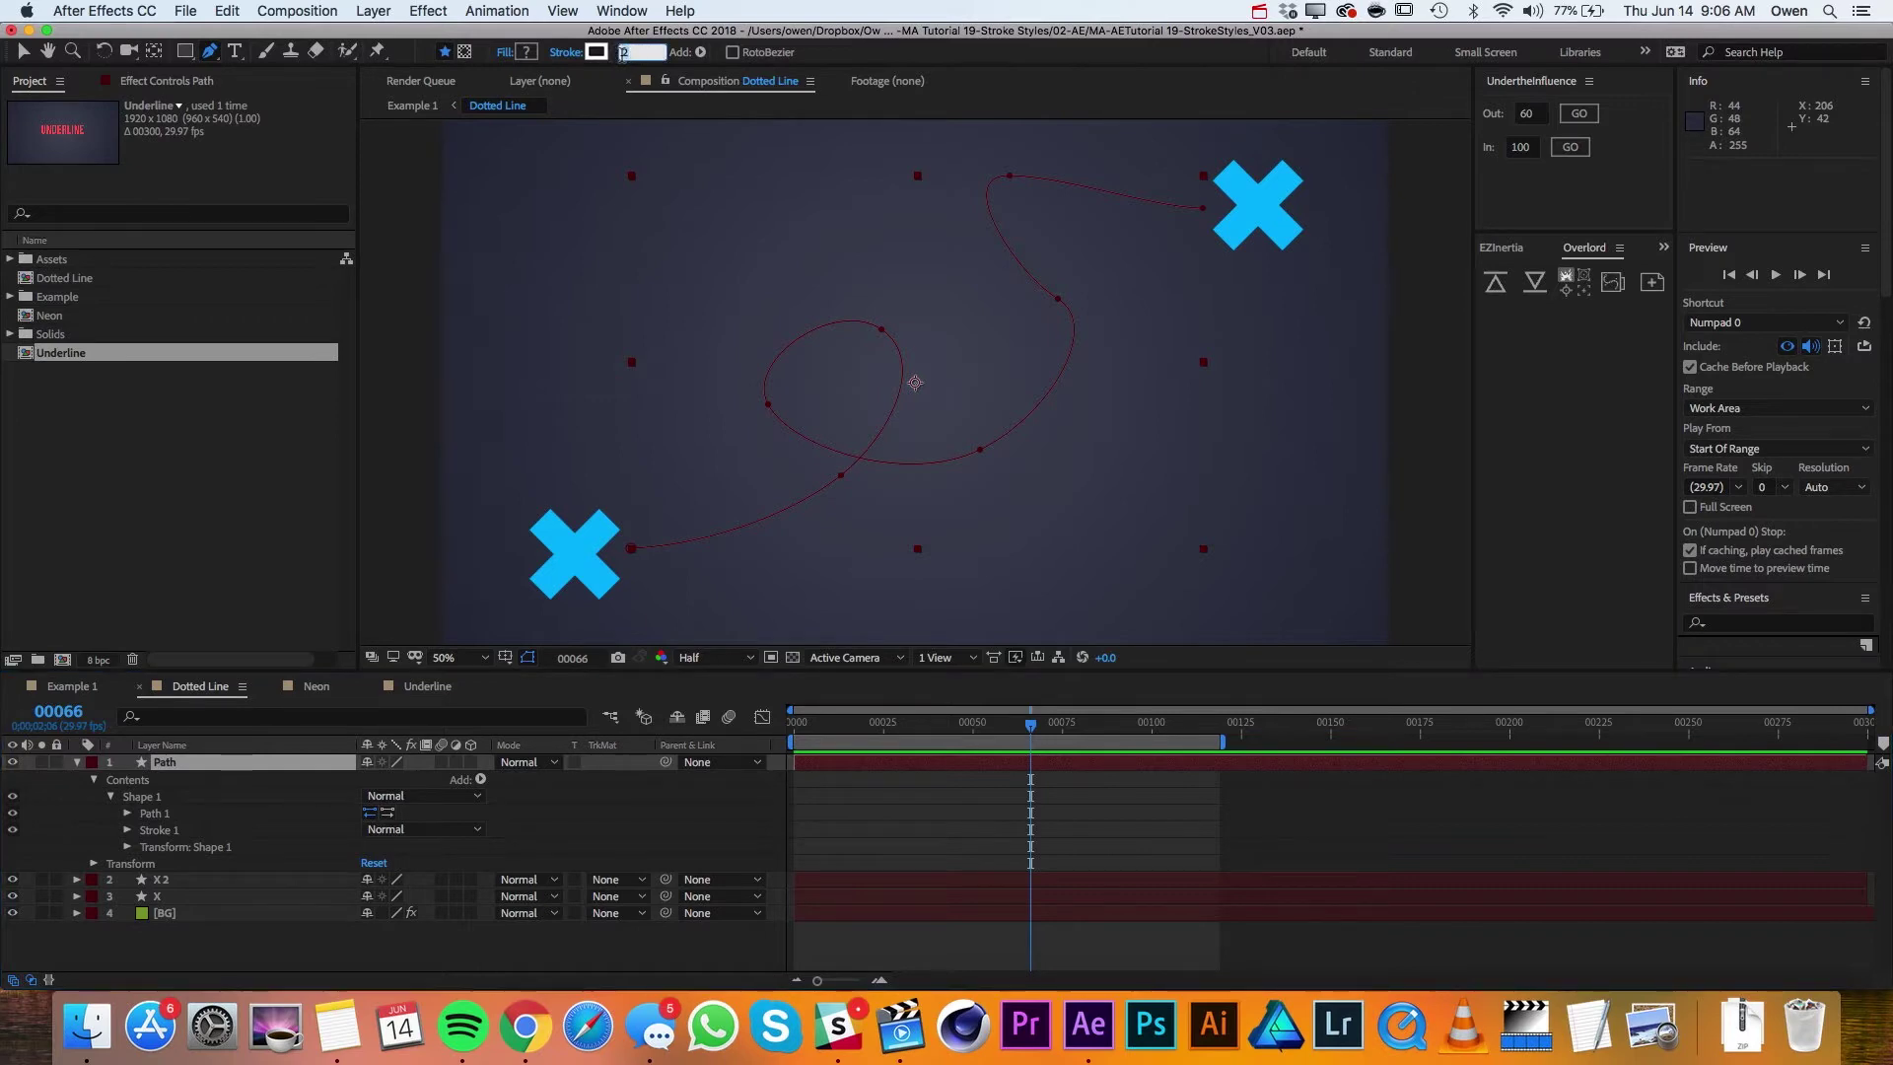
type("20")
key("Return")
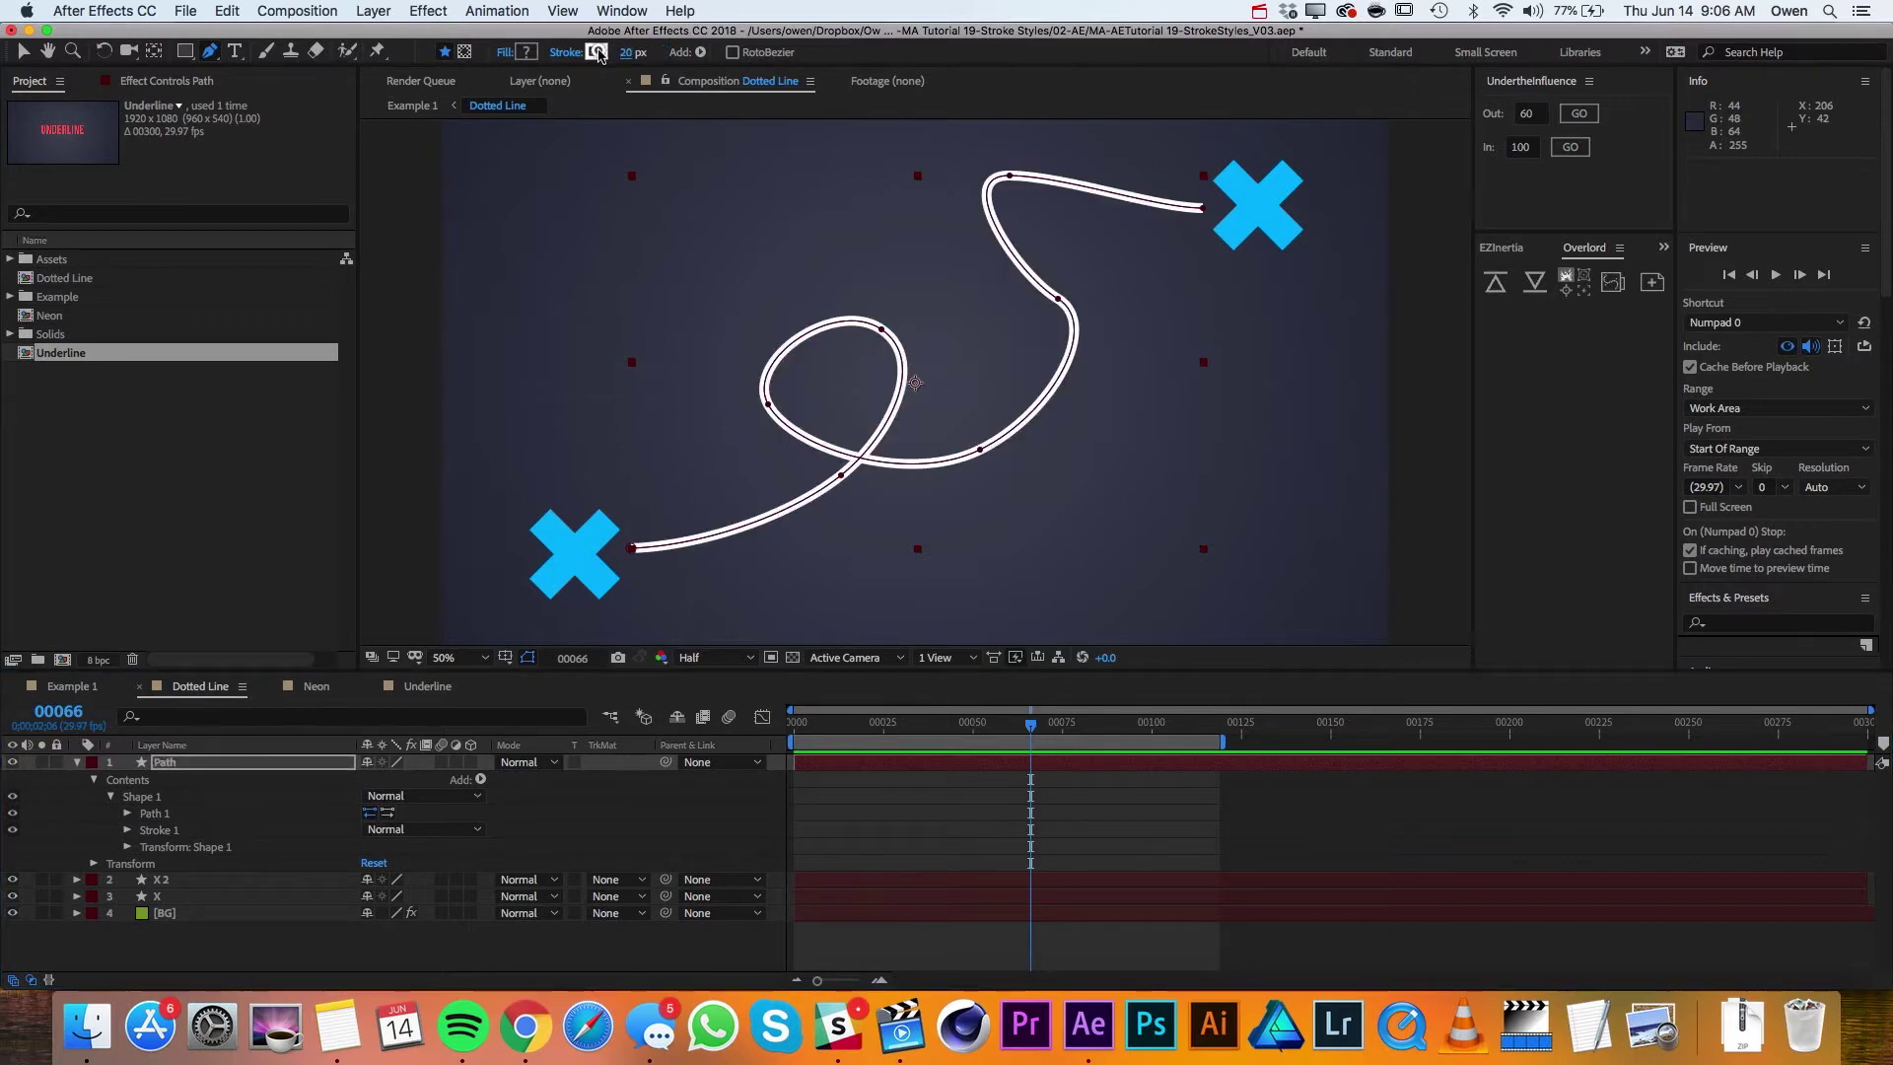
left_click(597, 51)
left_click(1213, 550)
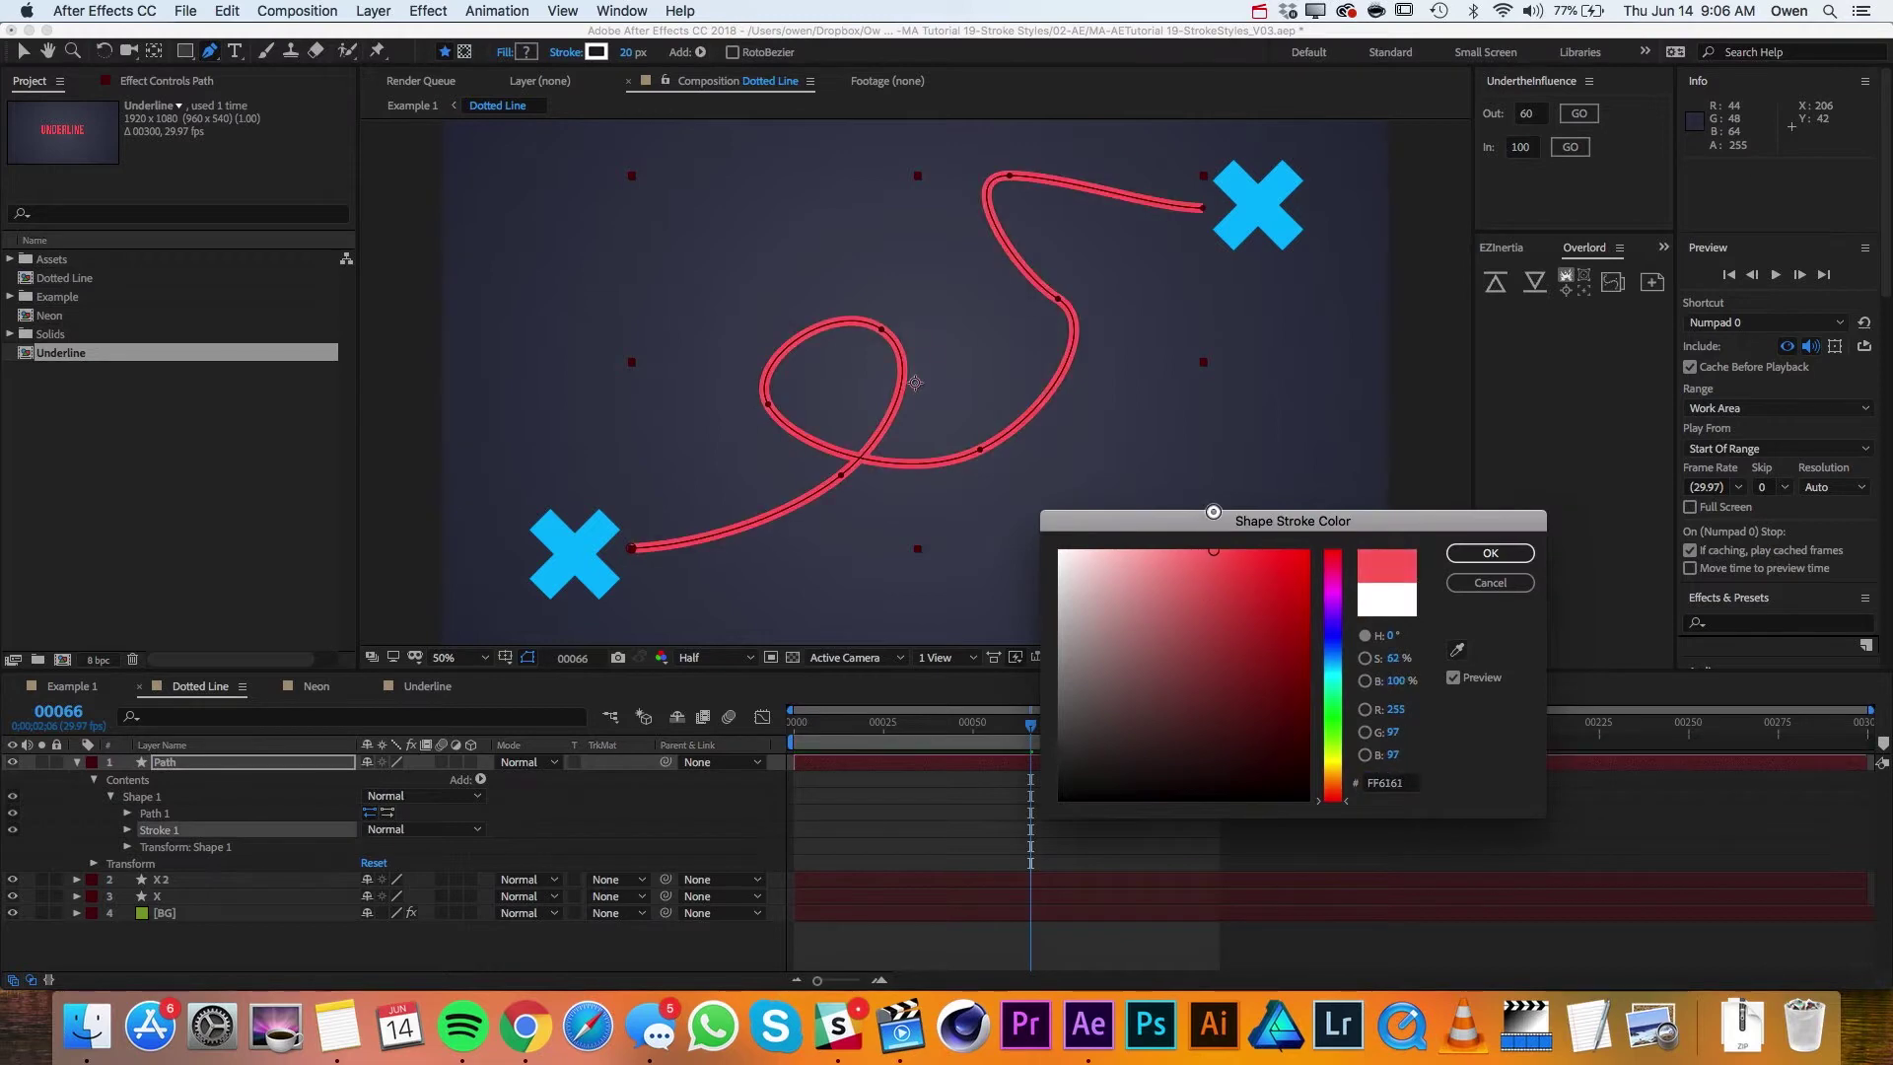
left_click(1491, 554)
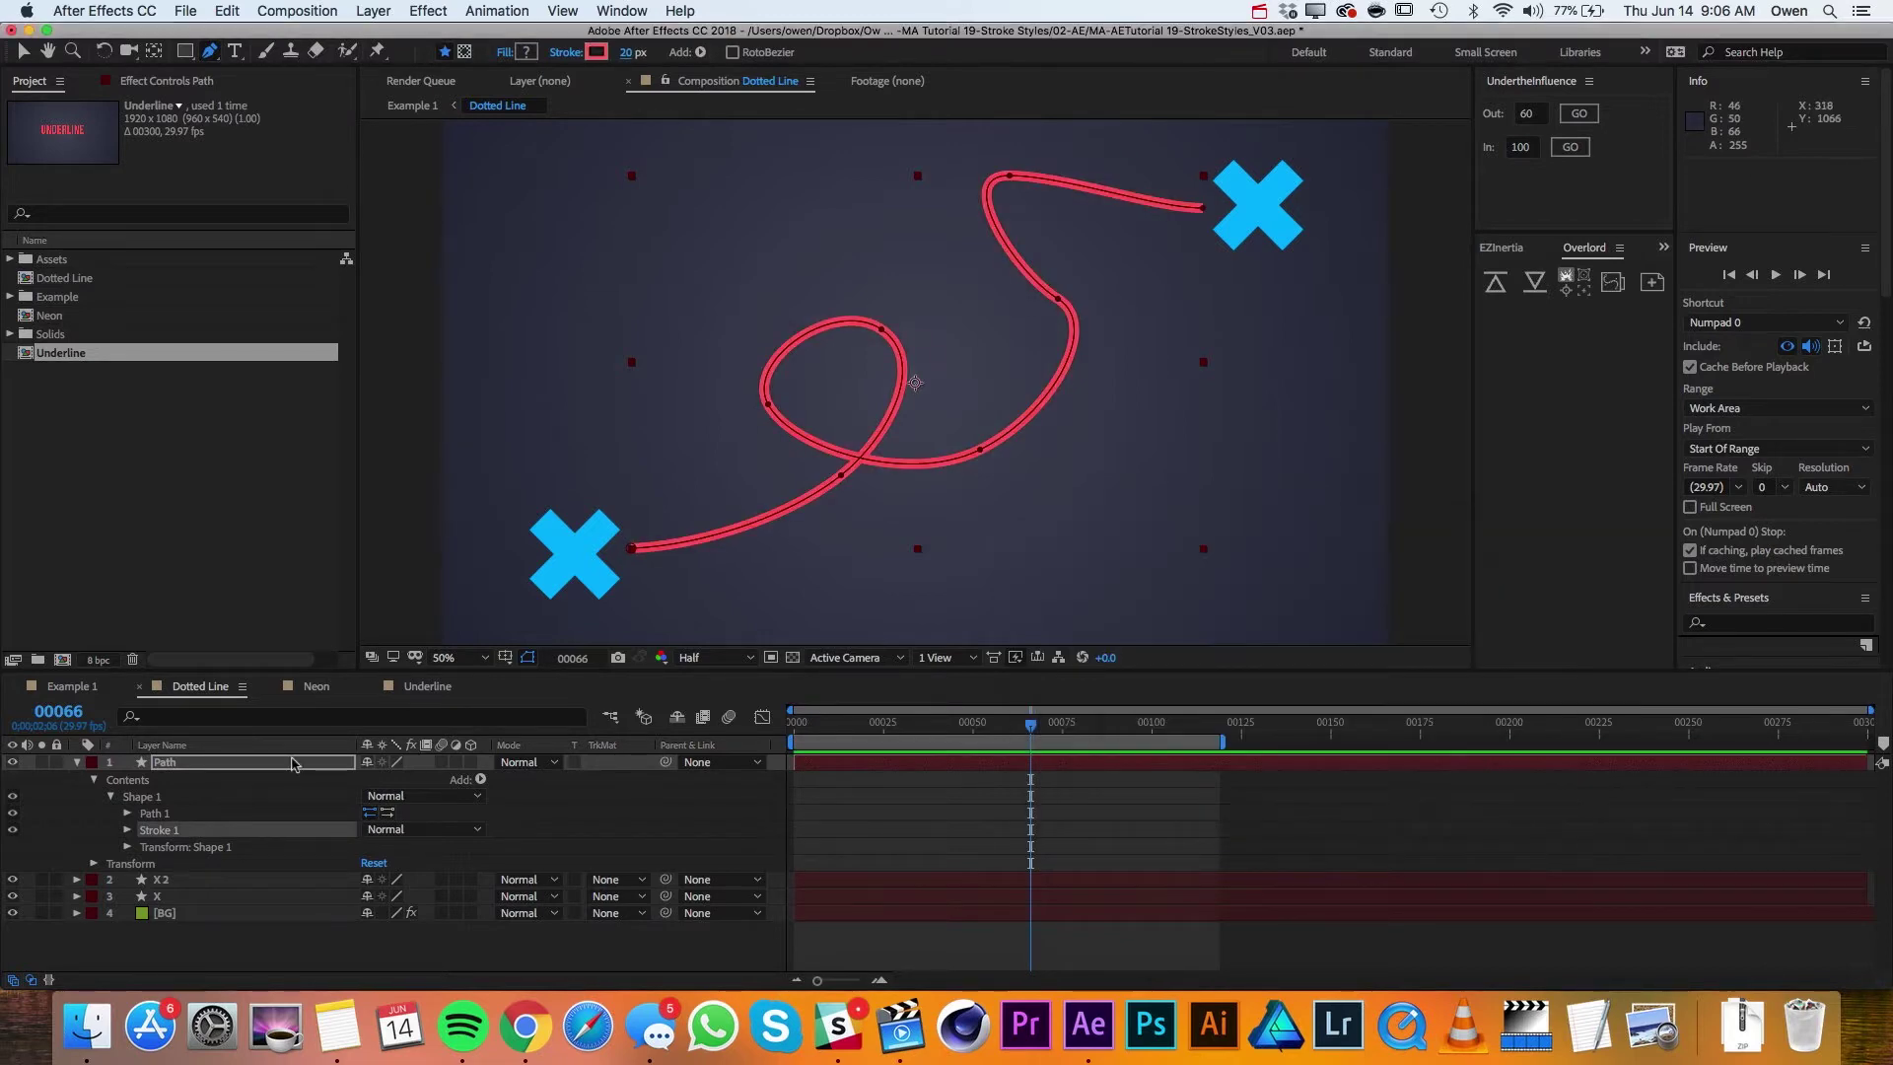
Step: Add dashes to Stroke 1 and set Dash to 50 and Gap to 30
left_click(127, 830)
scroll(217, 858, "down", 3)
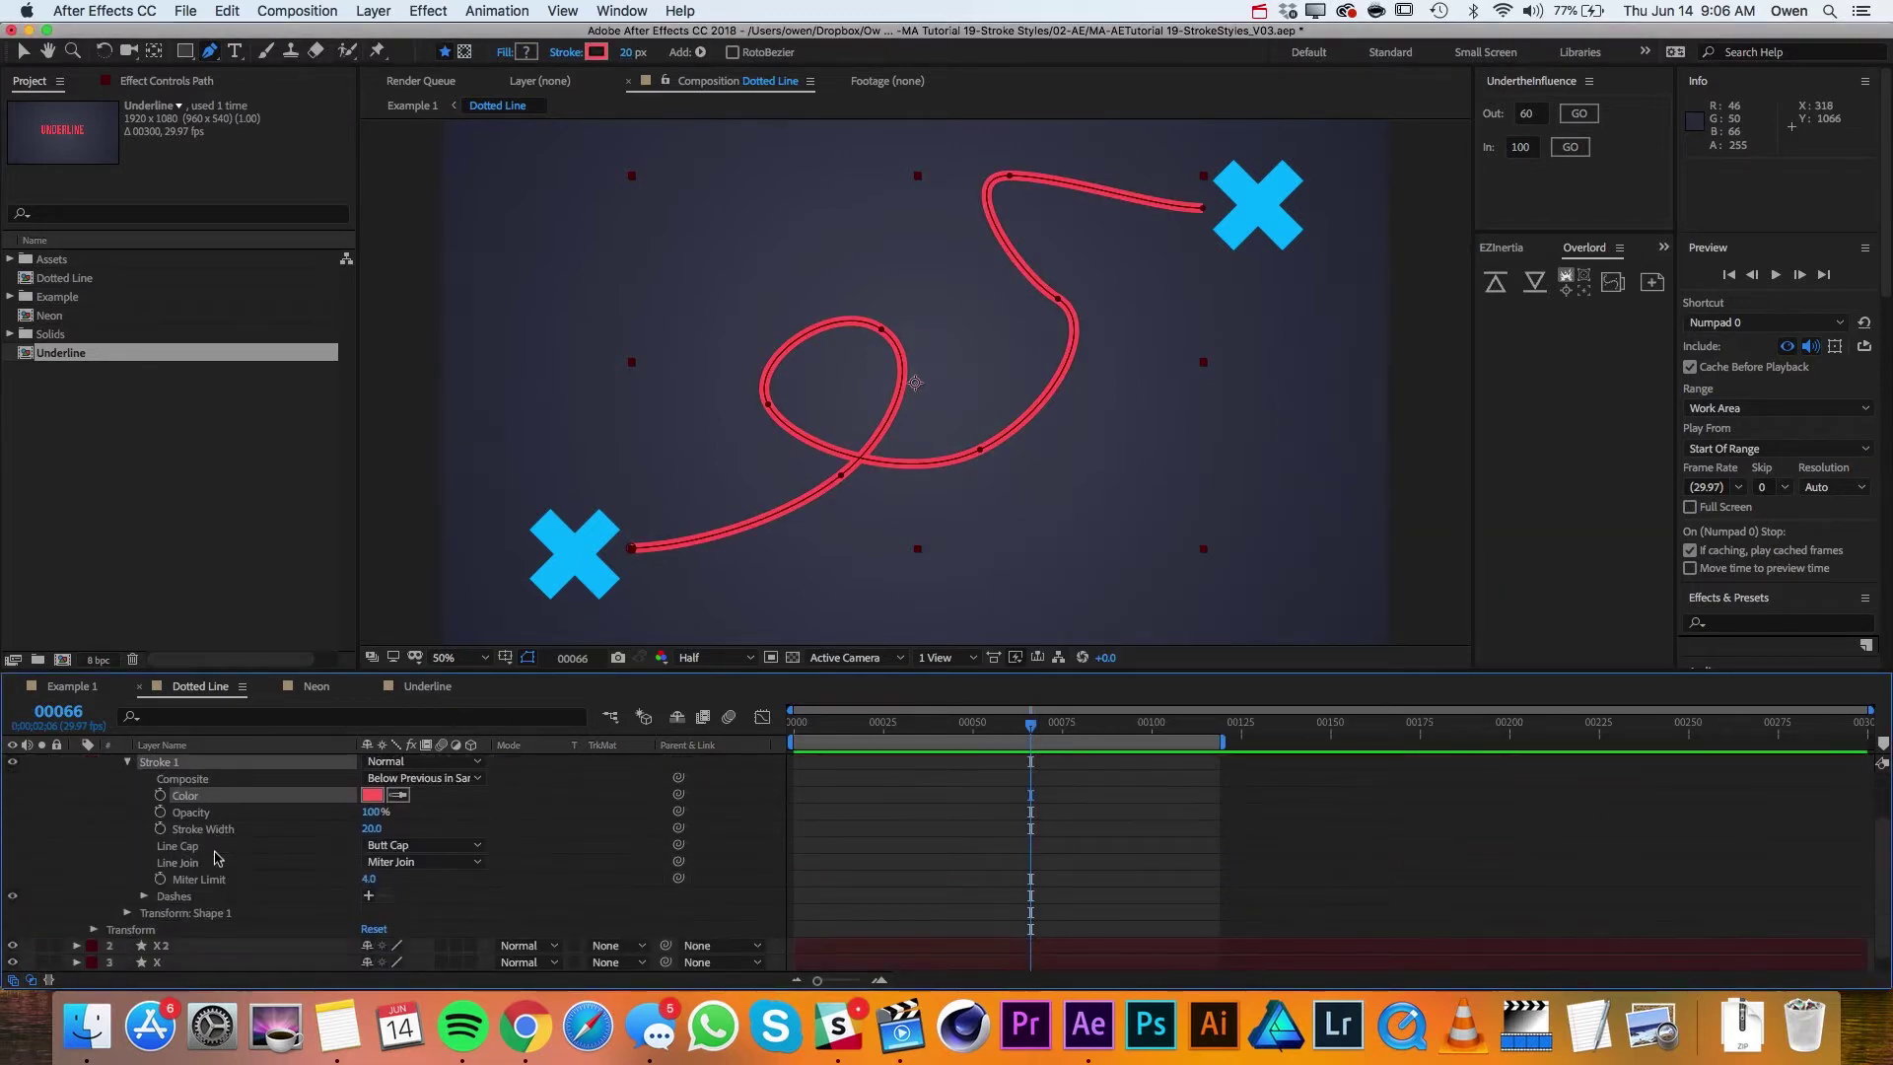
scroll(193, 866, "up", 1)
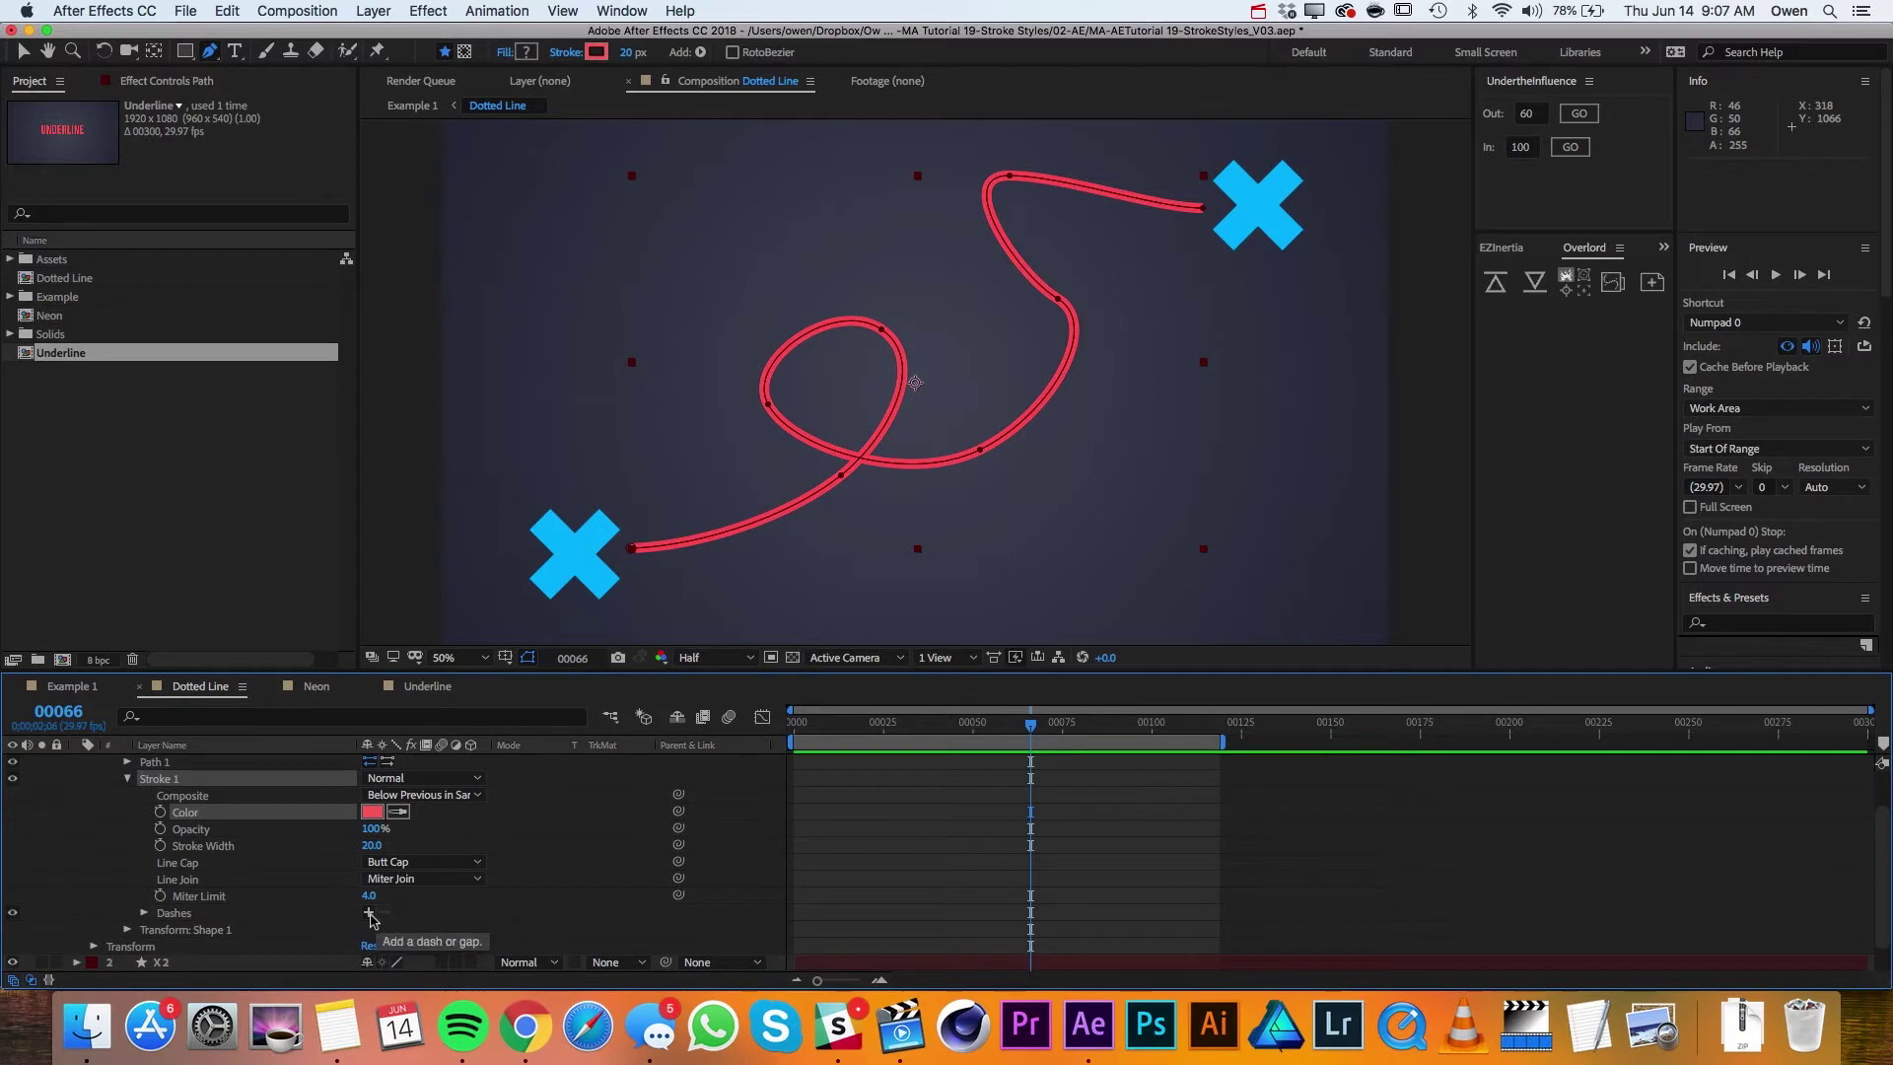
left_click(369, 913)
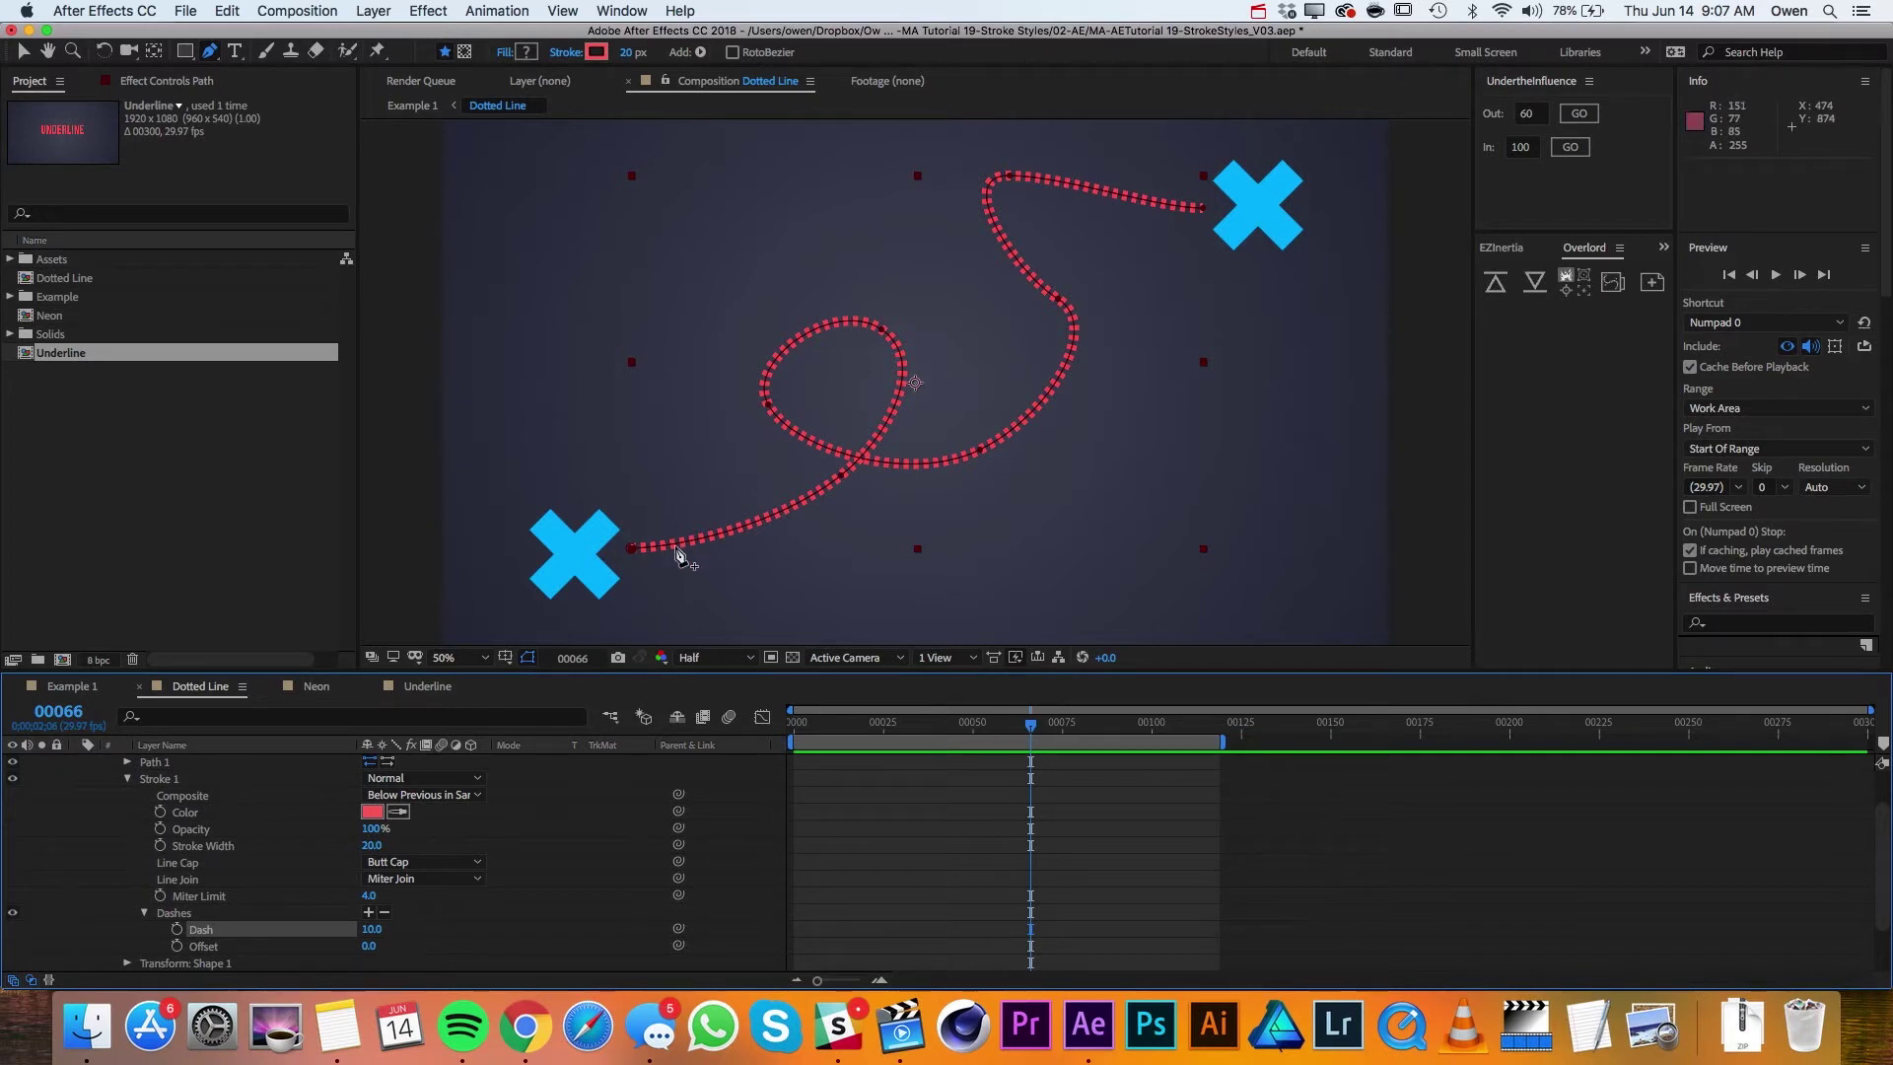
left_click_drag(374, 930, 406, 929)
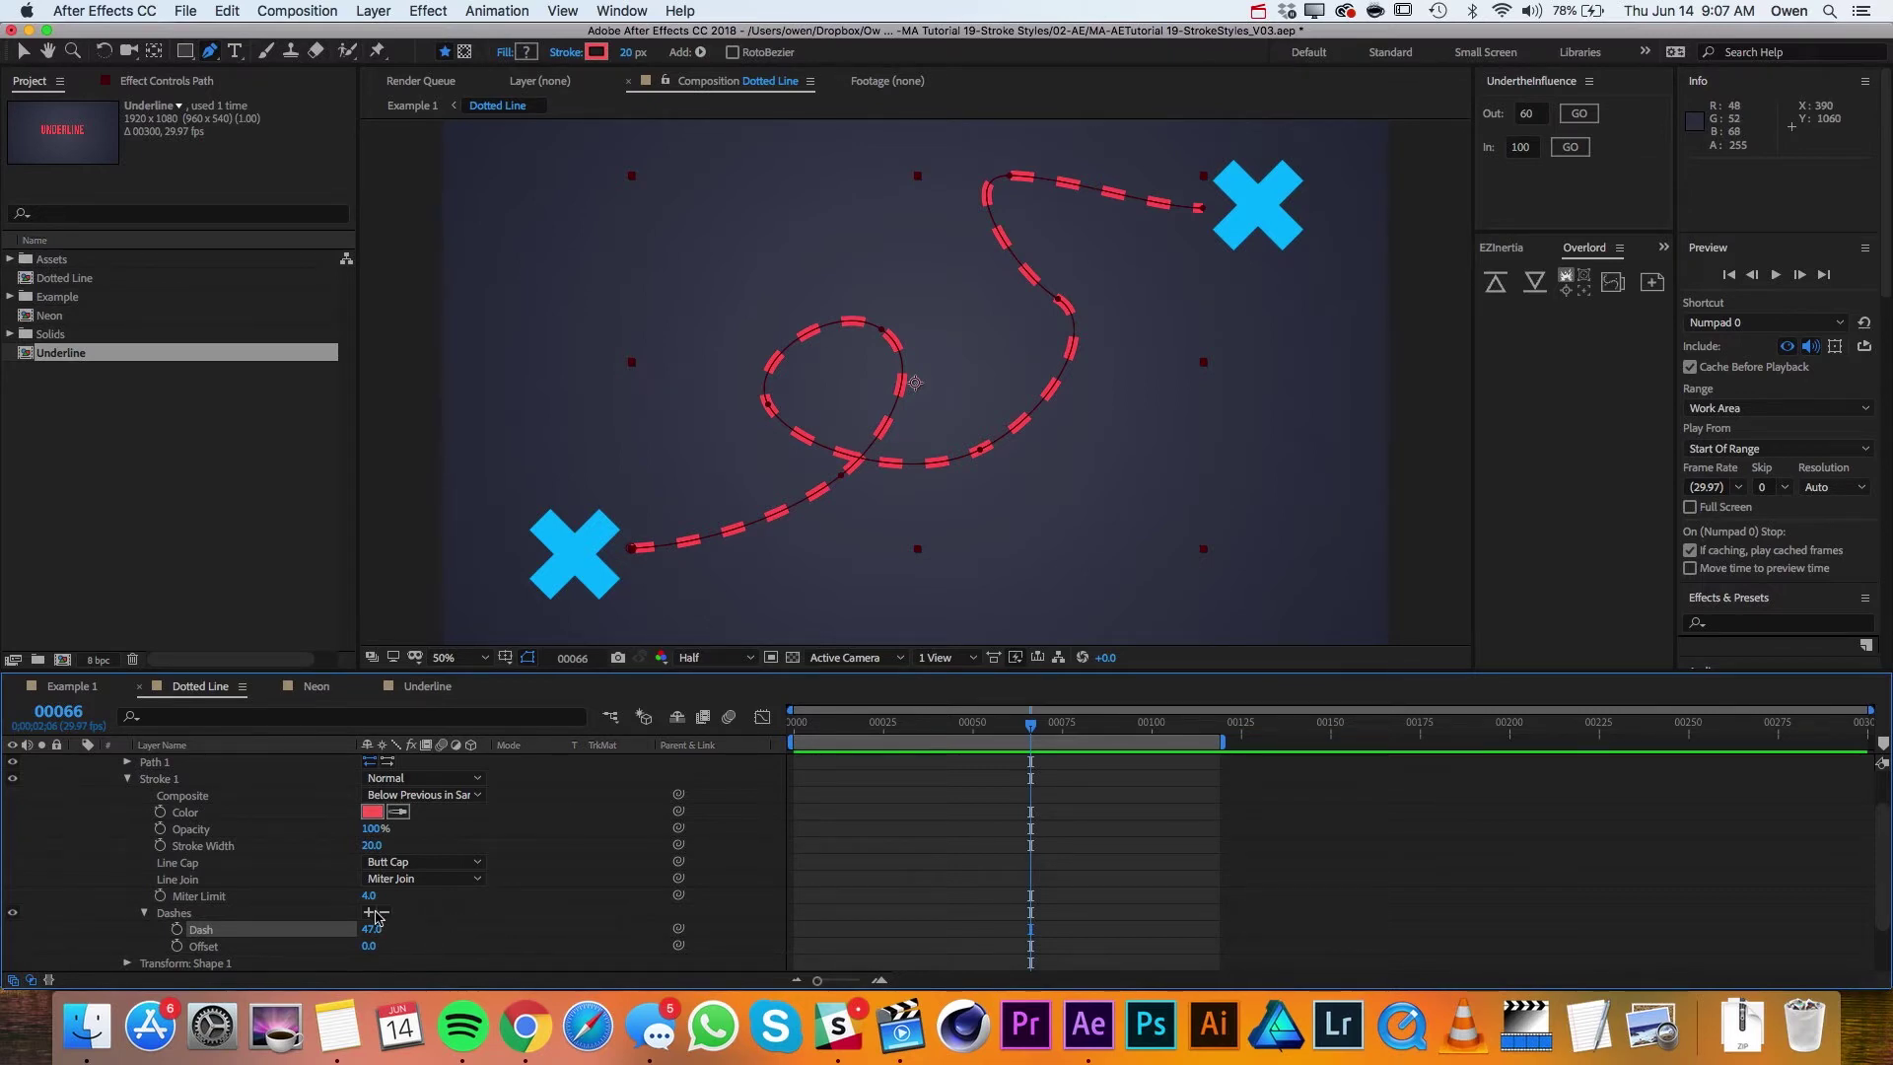
left_click(370, 911)
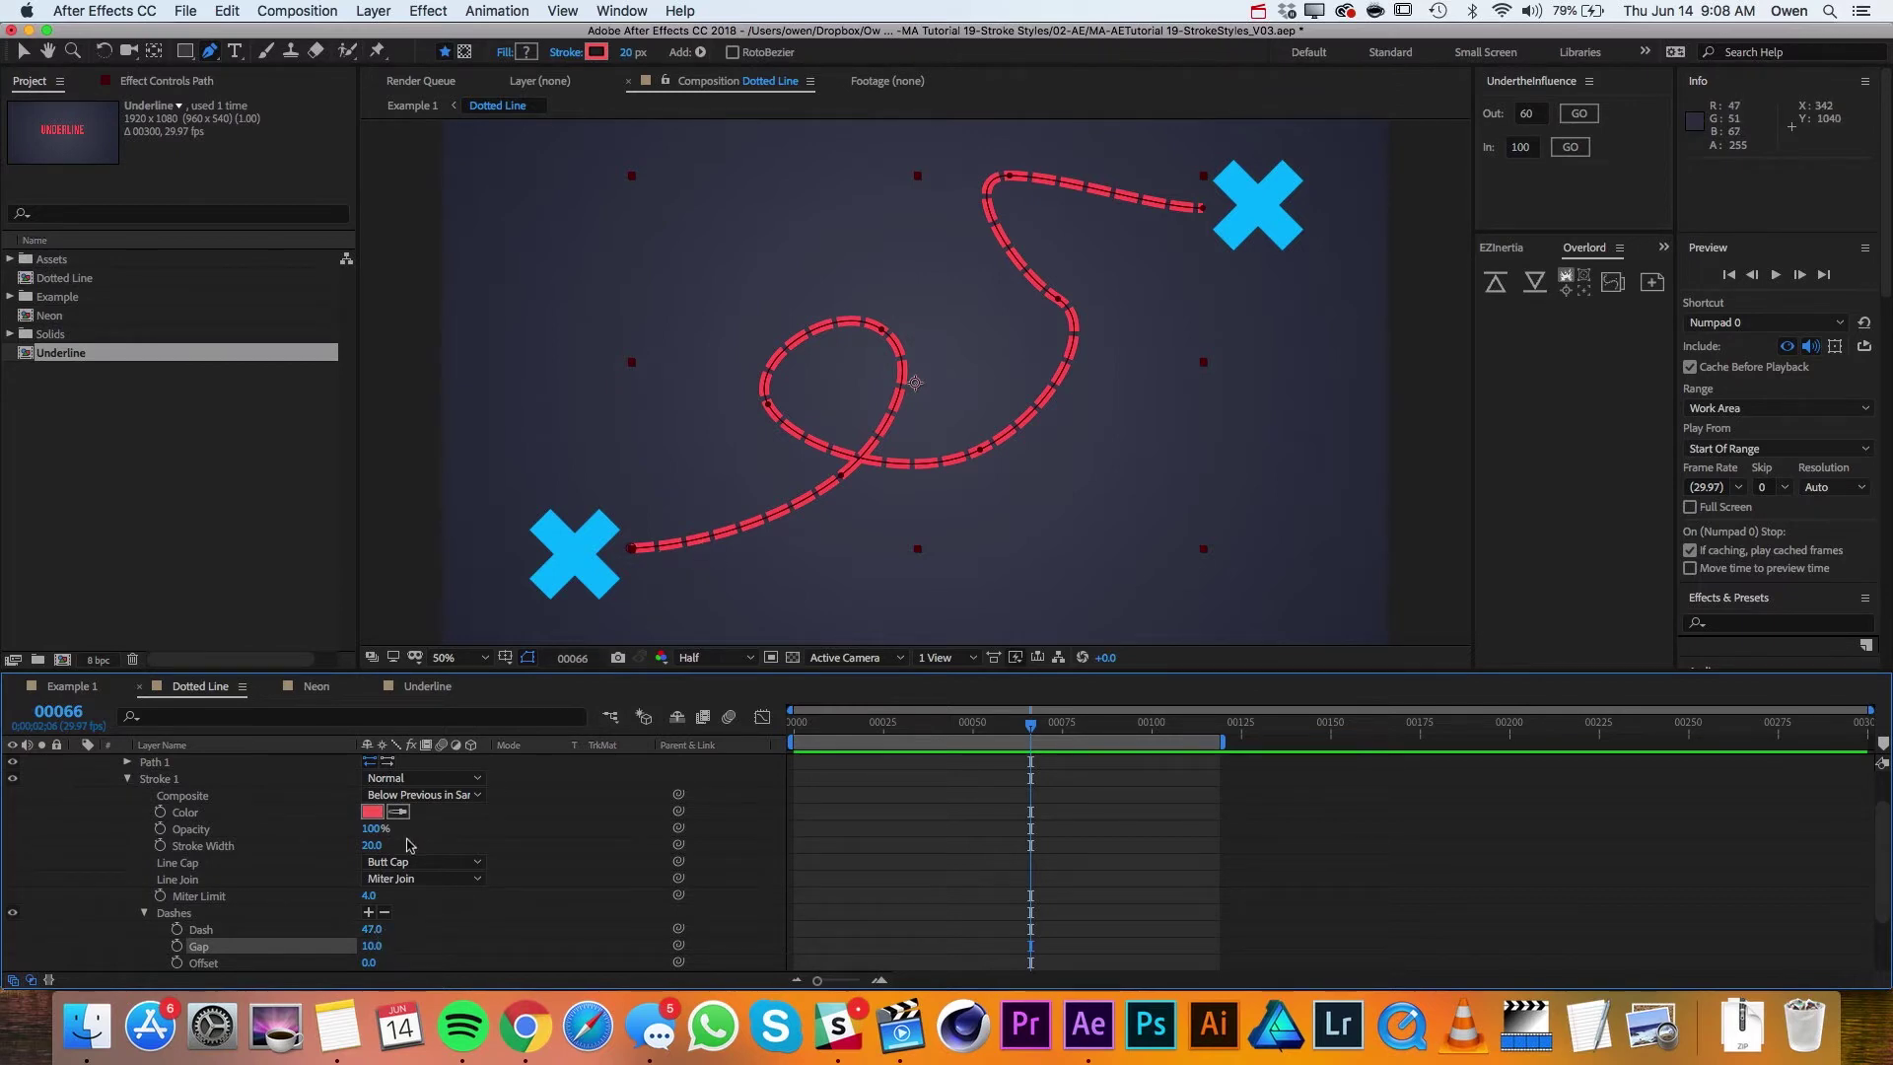
left_click_drag(380, 944, 406, 935)
left_click(370, 930)
type("50")
left_click(371, 945)
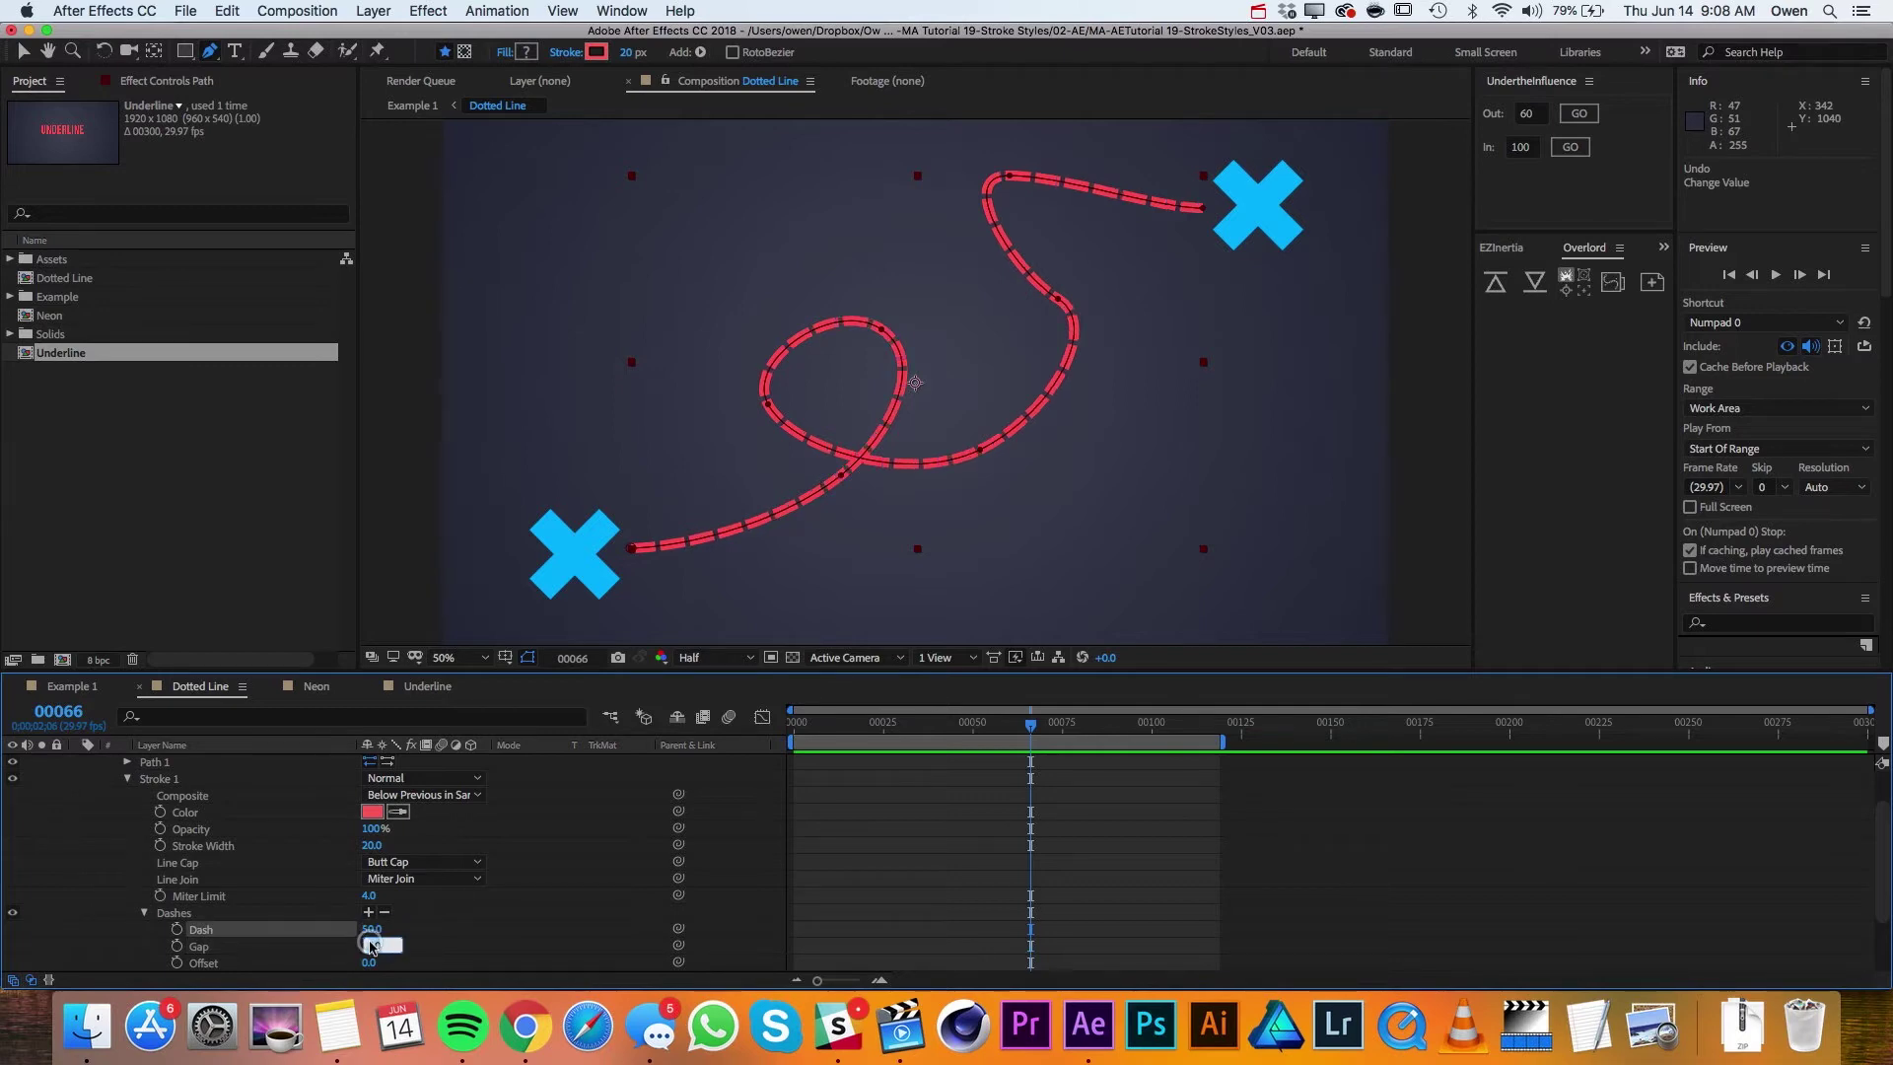
key("Return")
left_click(459, 932)
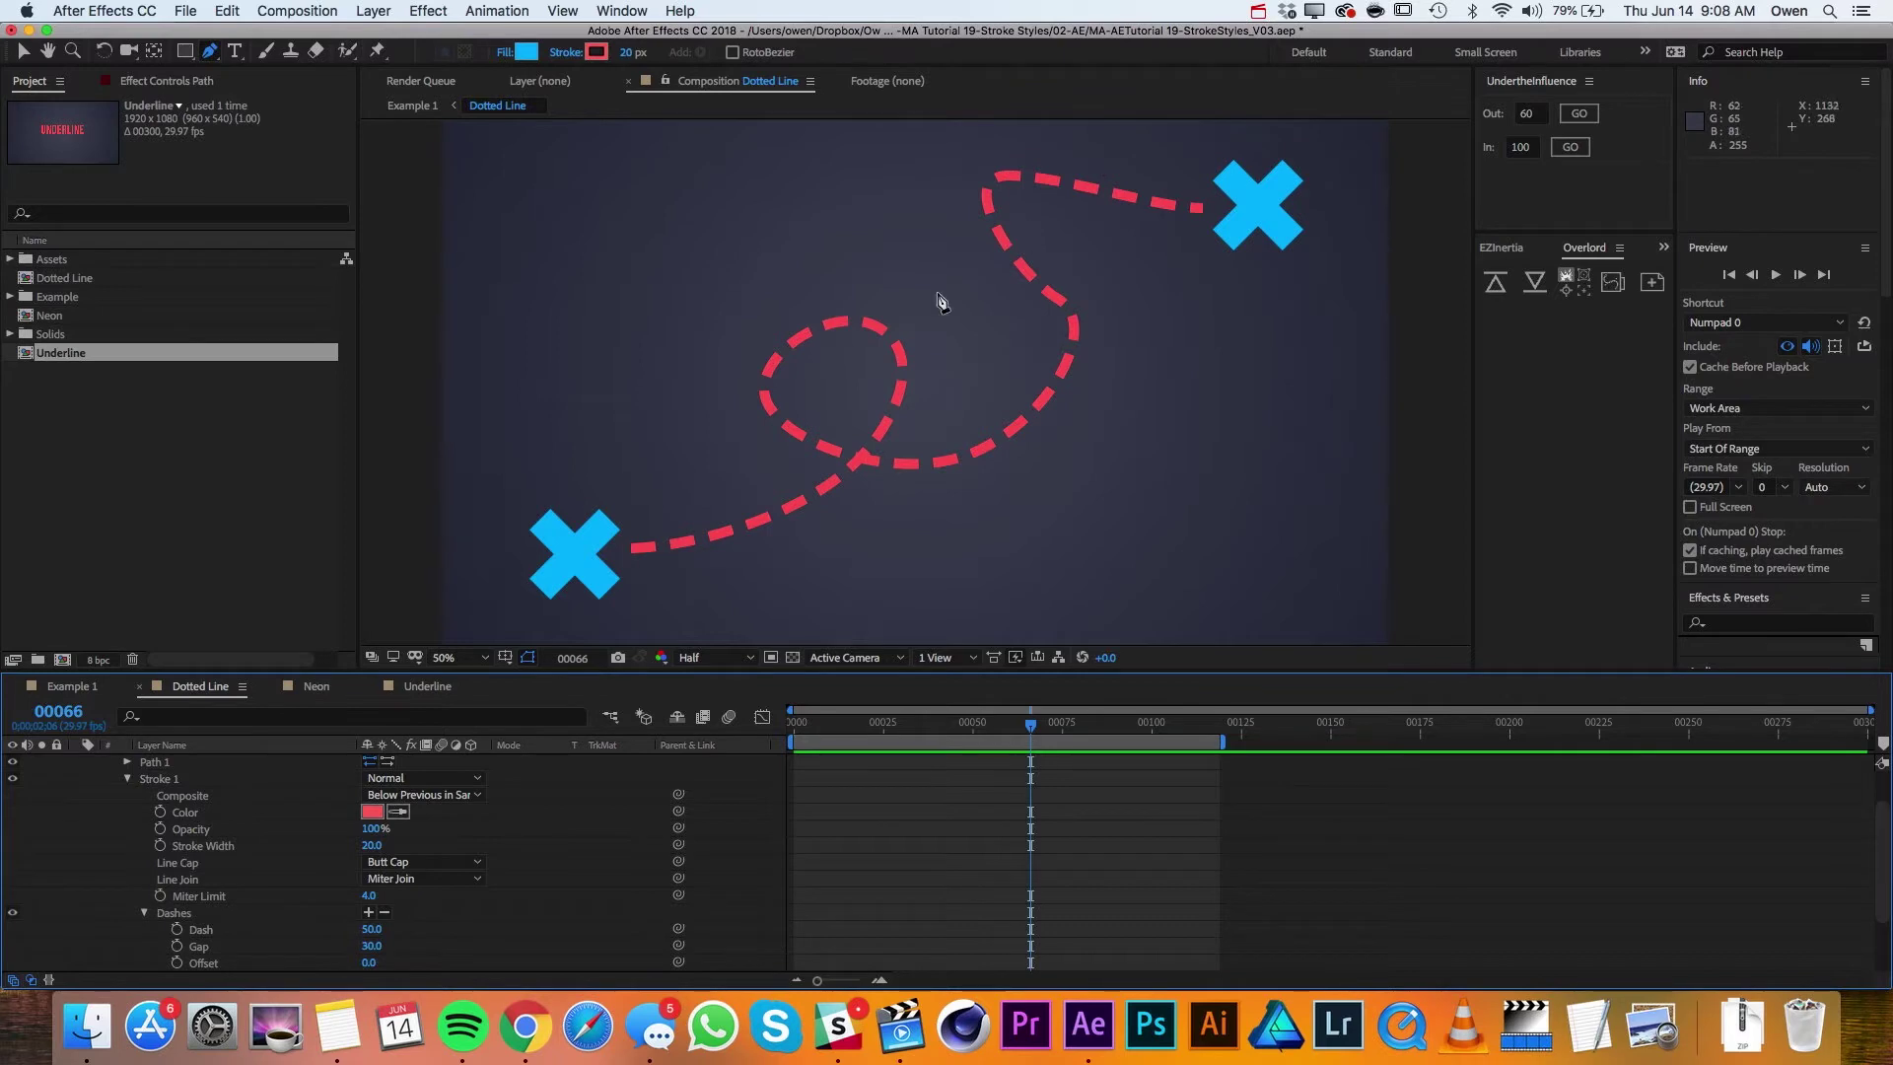
Step: Try a second dash of 125 with a gap of 66 in the dash pattern
scroll(370, 865, "down", 3)
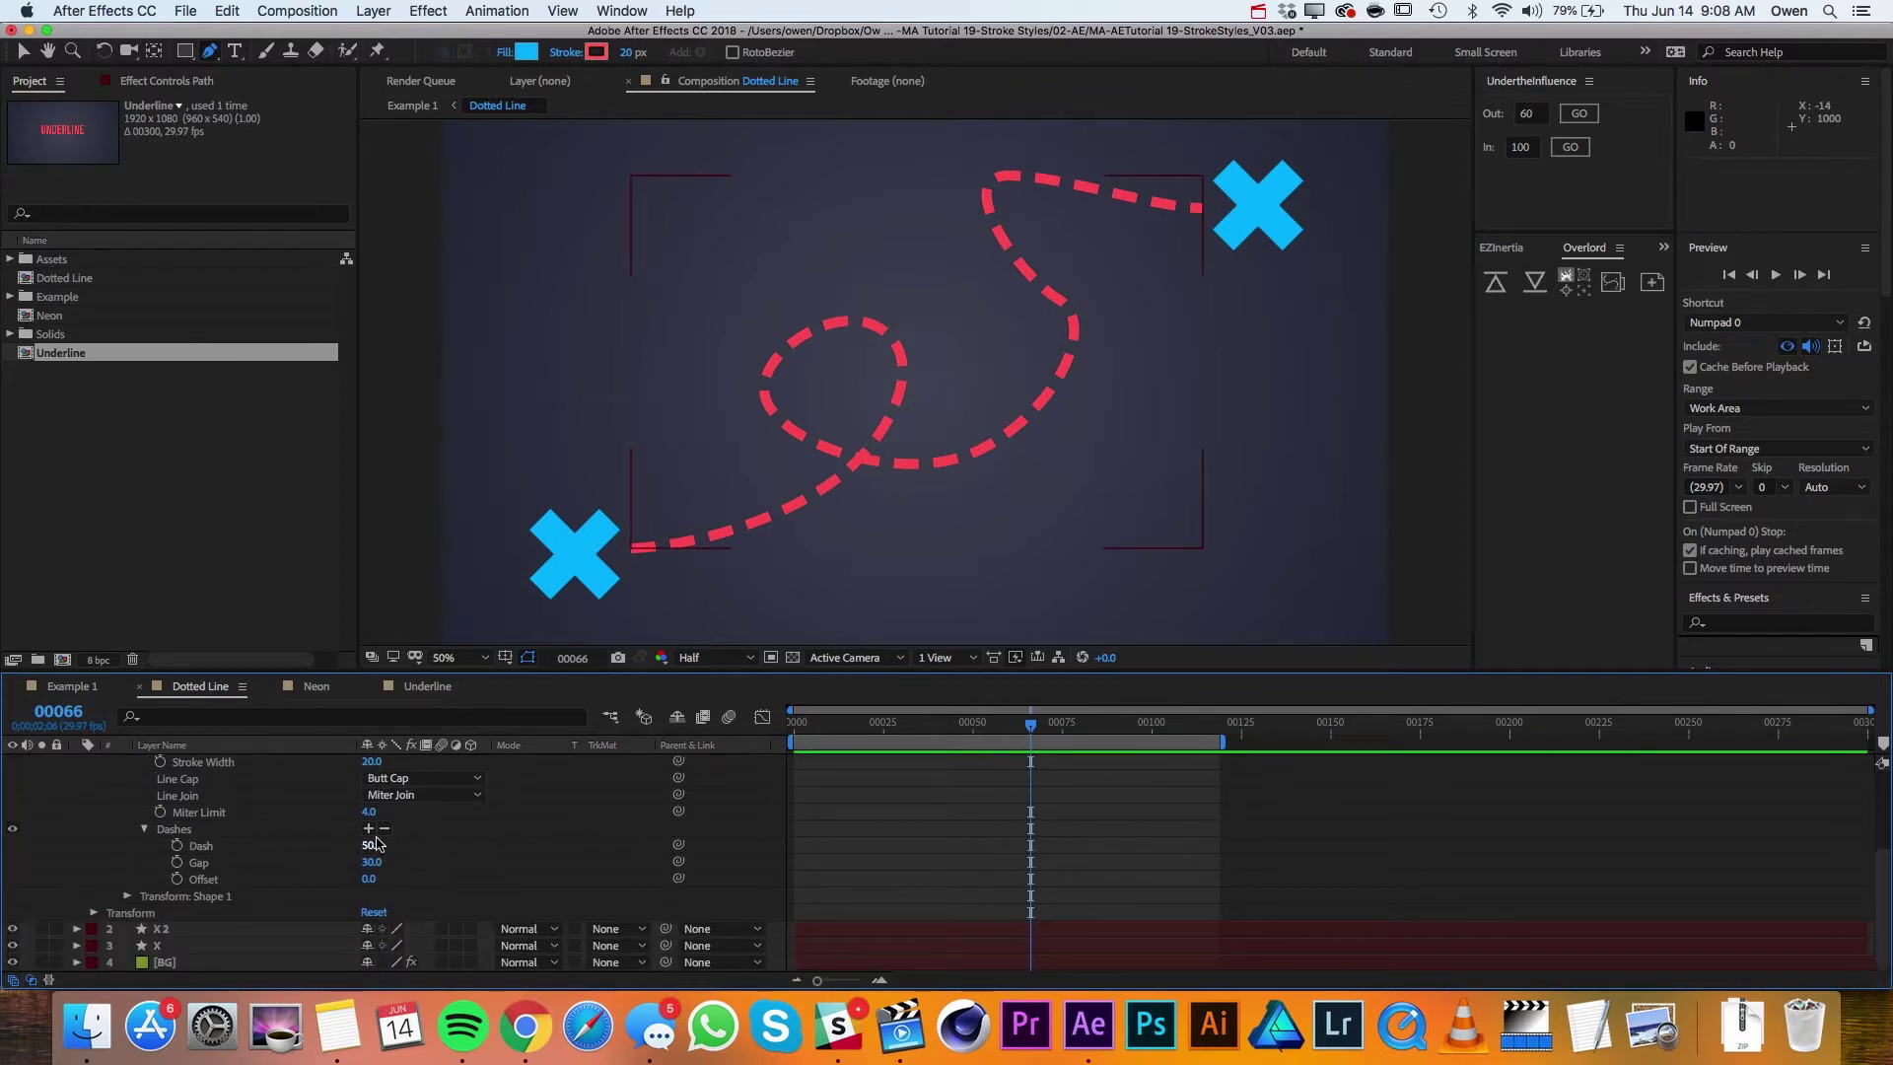
left_click(370, 829)
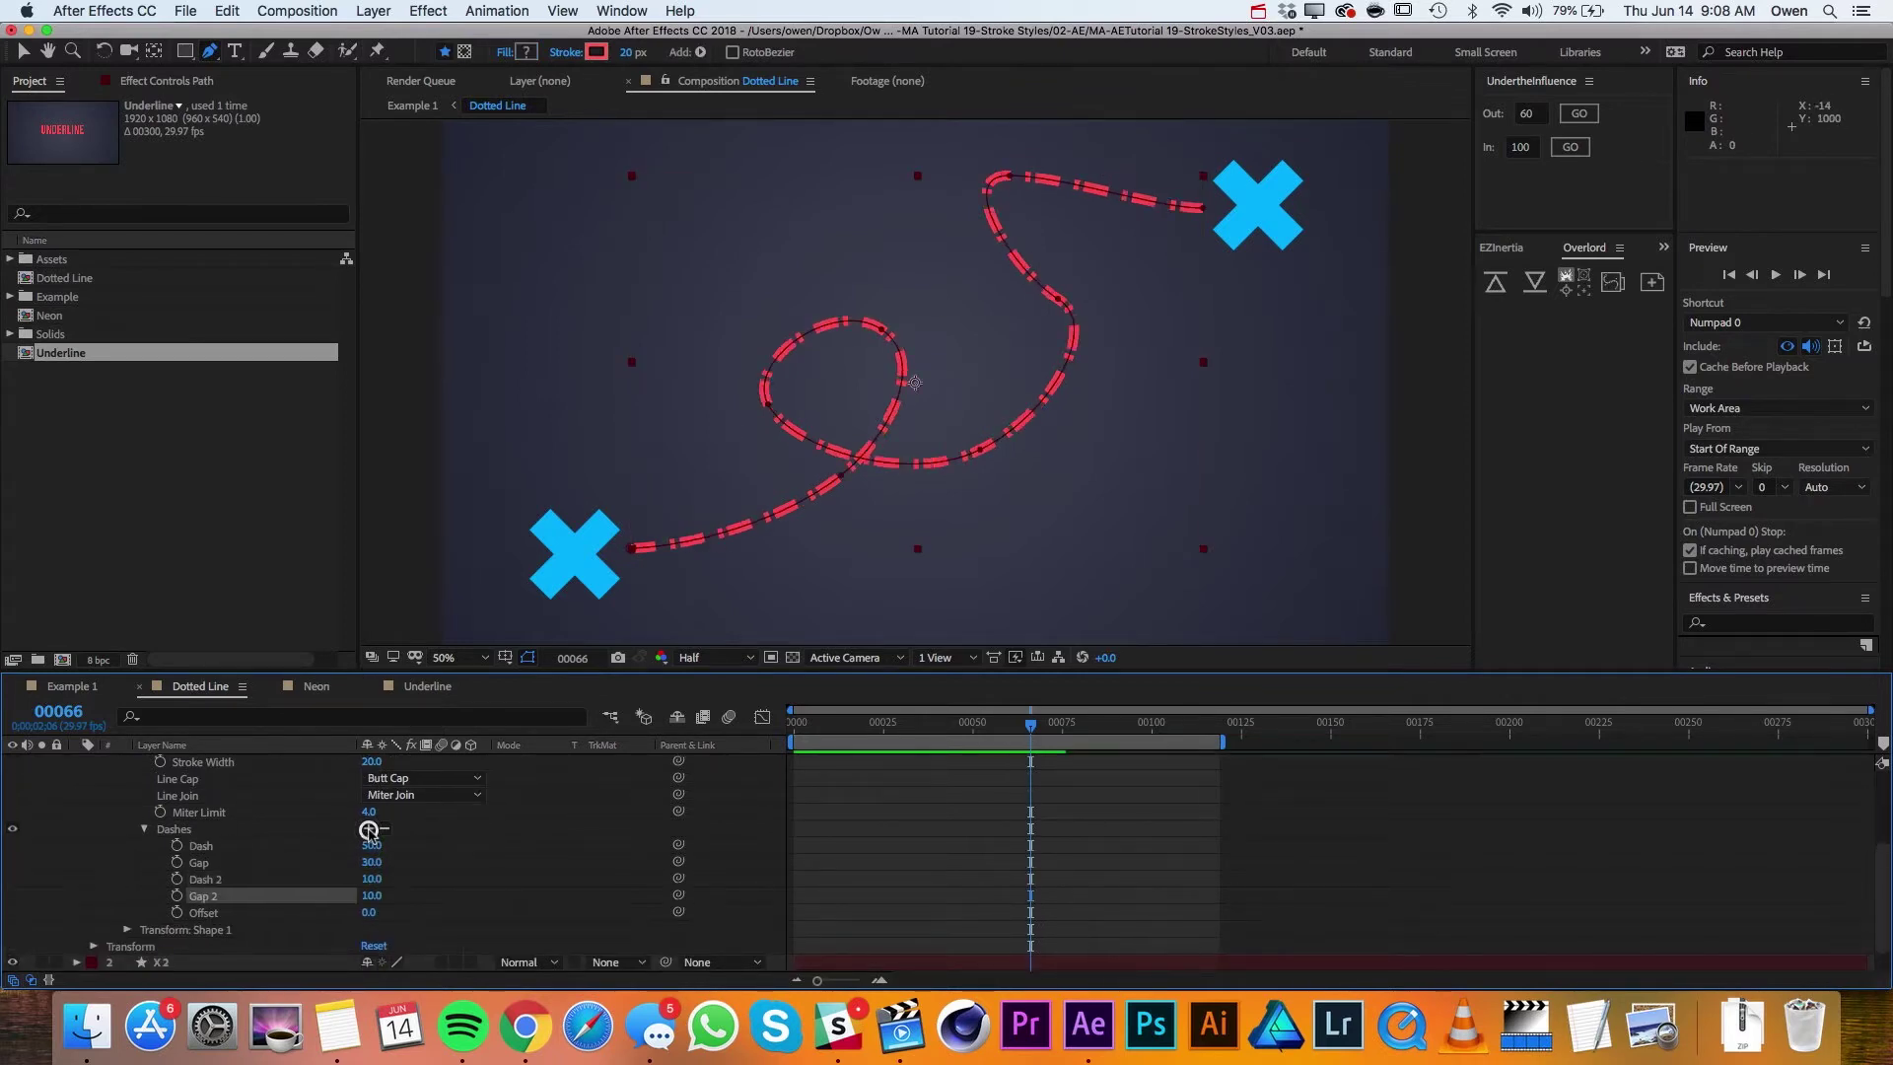
mouse_move(371, 880)
left_mouse_down()
mouse_move(478, 877)
mouse_move(424, 888)
left_mouse_up()
key("F2")
left_click(197, 895)
scroll(493, 864, "up", 5)
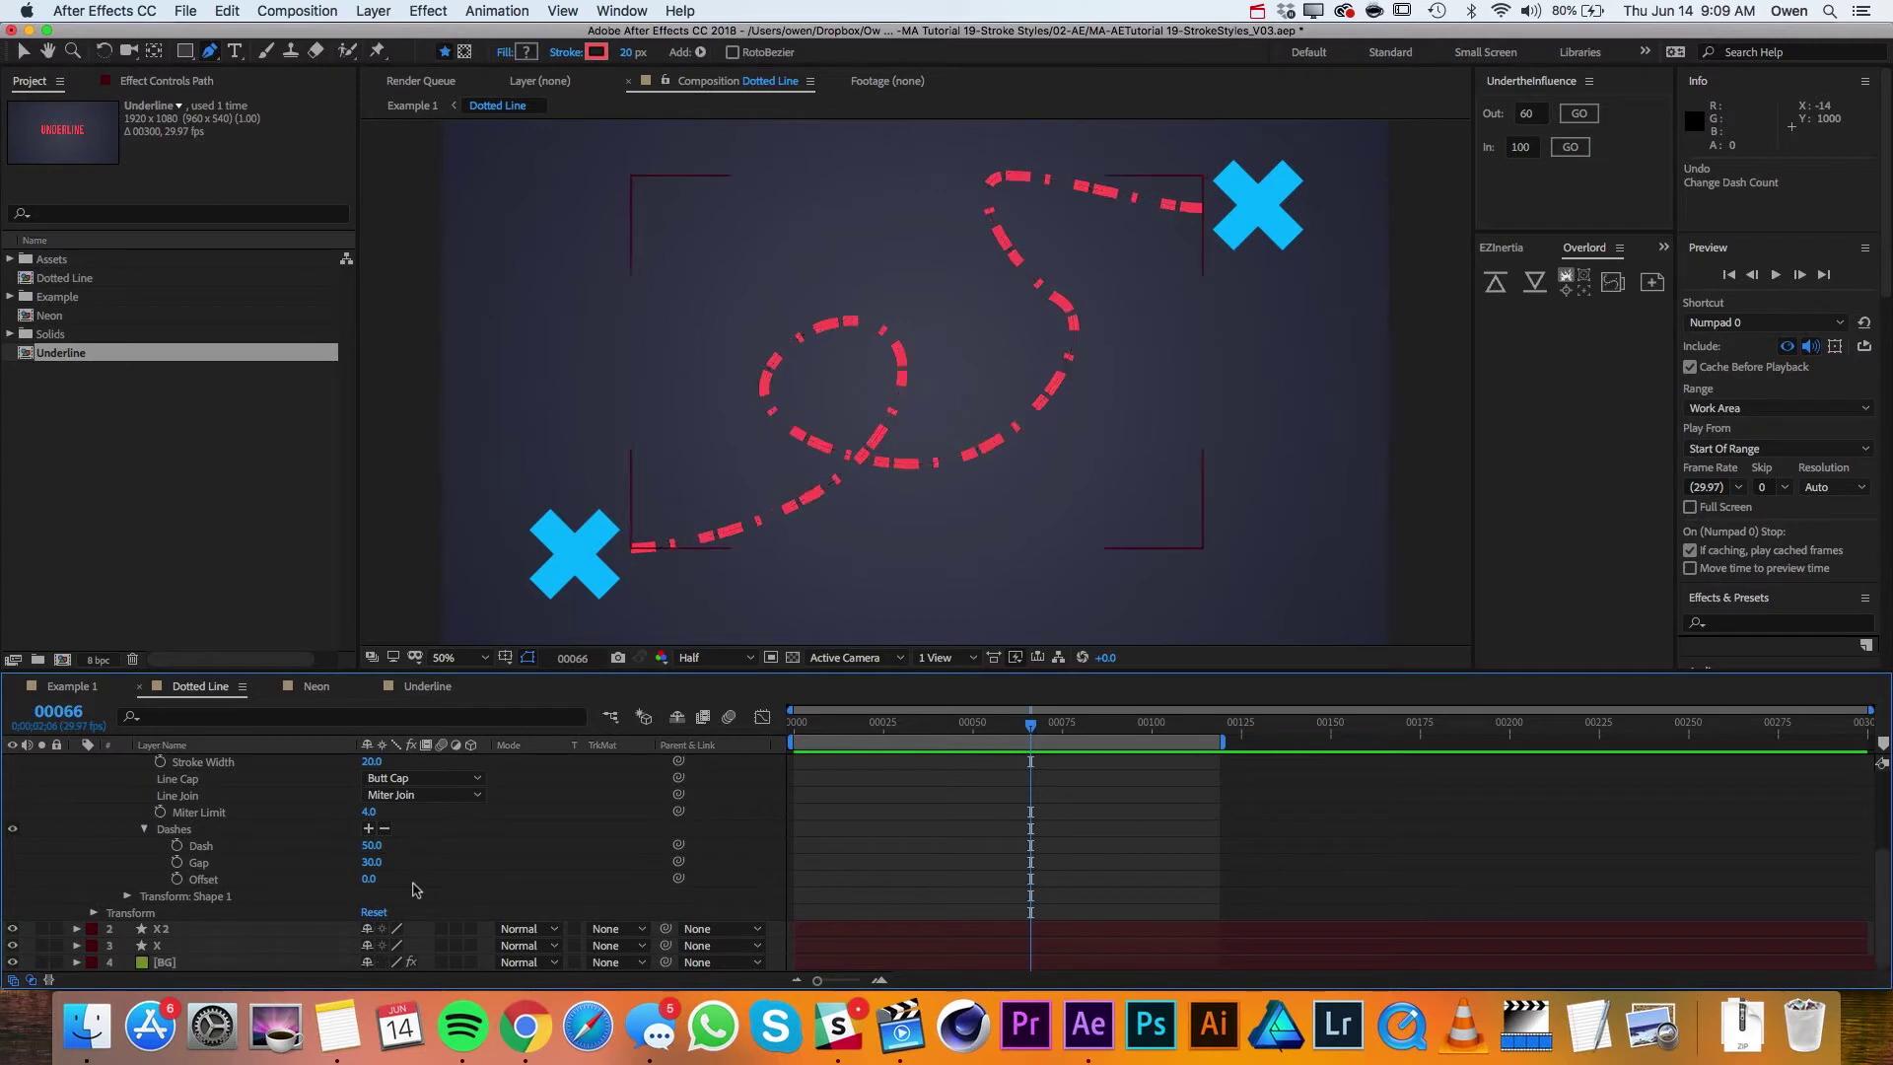
Step: Add Trim Paths and keyframe End from 0% at frame 0 to 100% at frame 60
left_click(481, 779)
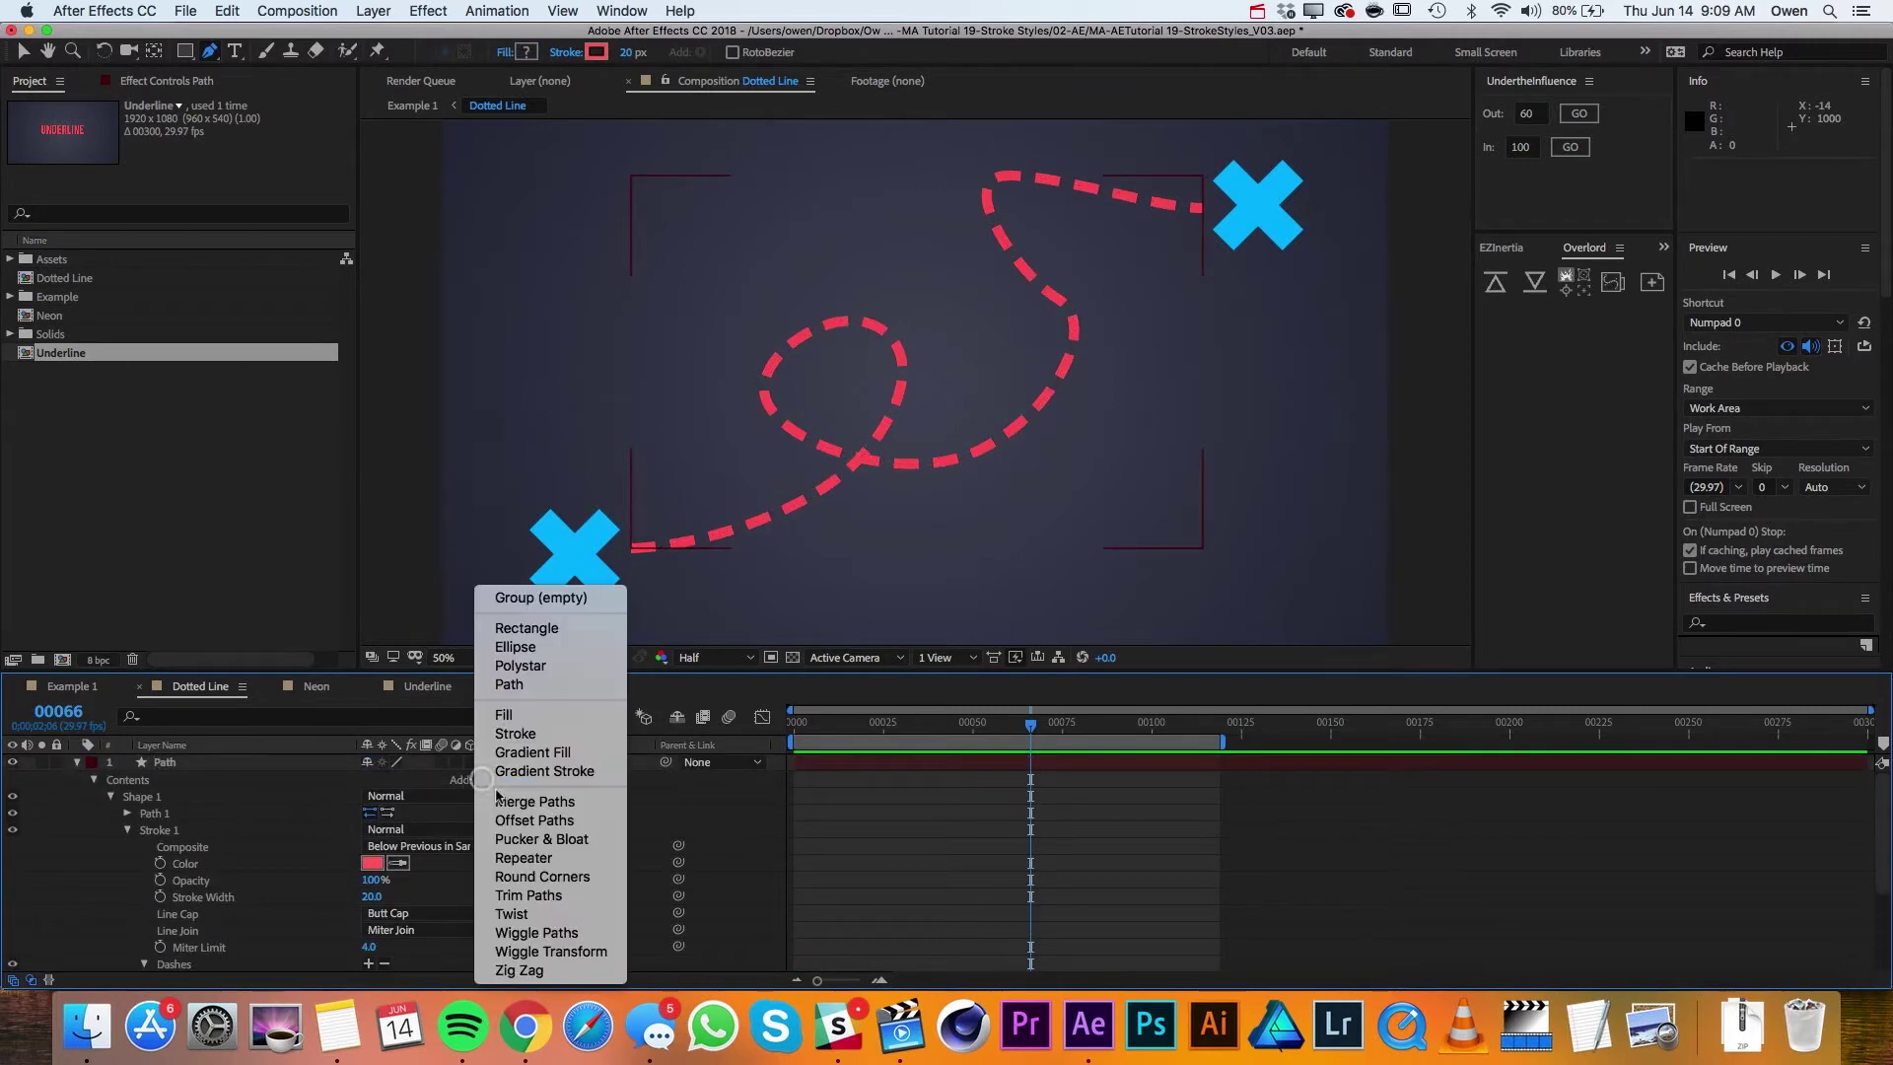
left_click(528, 895)
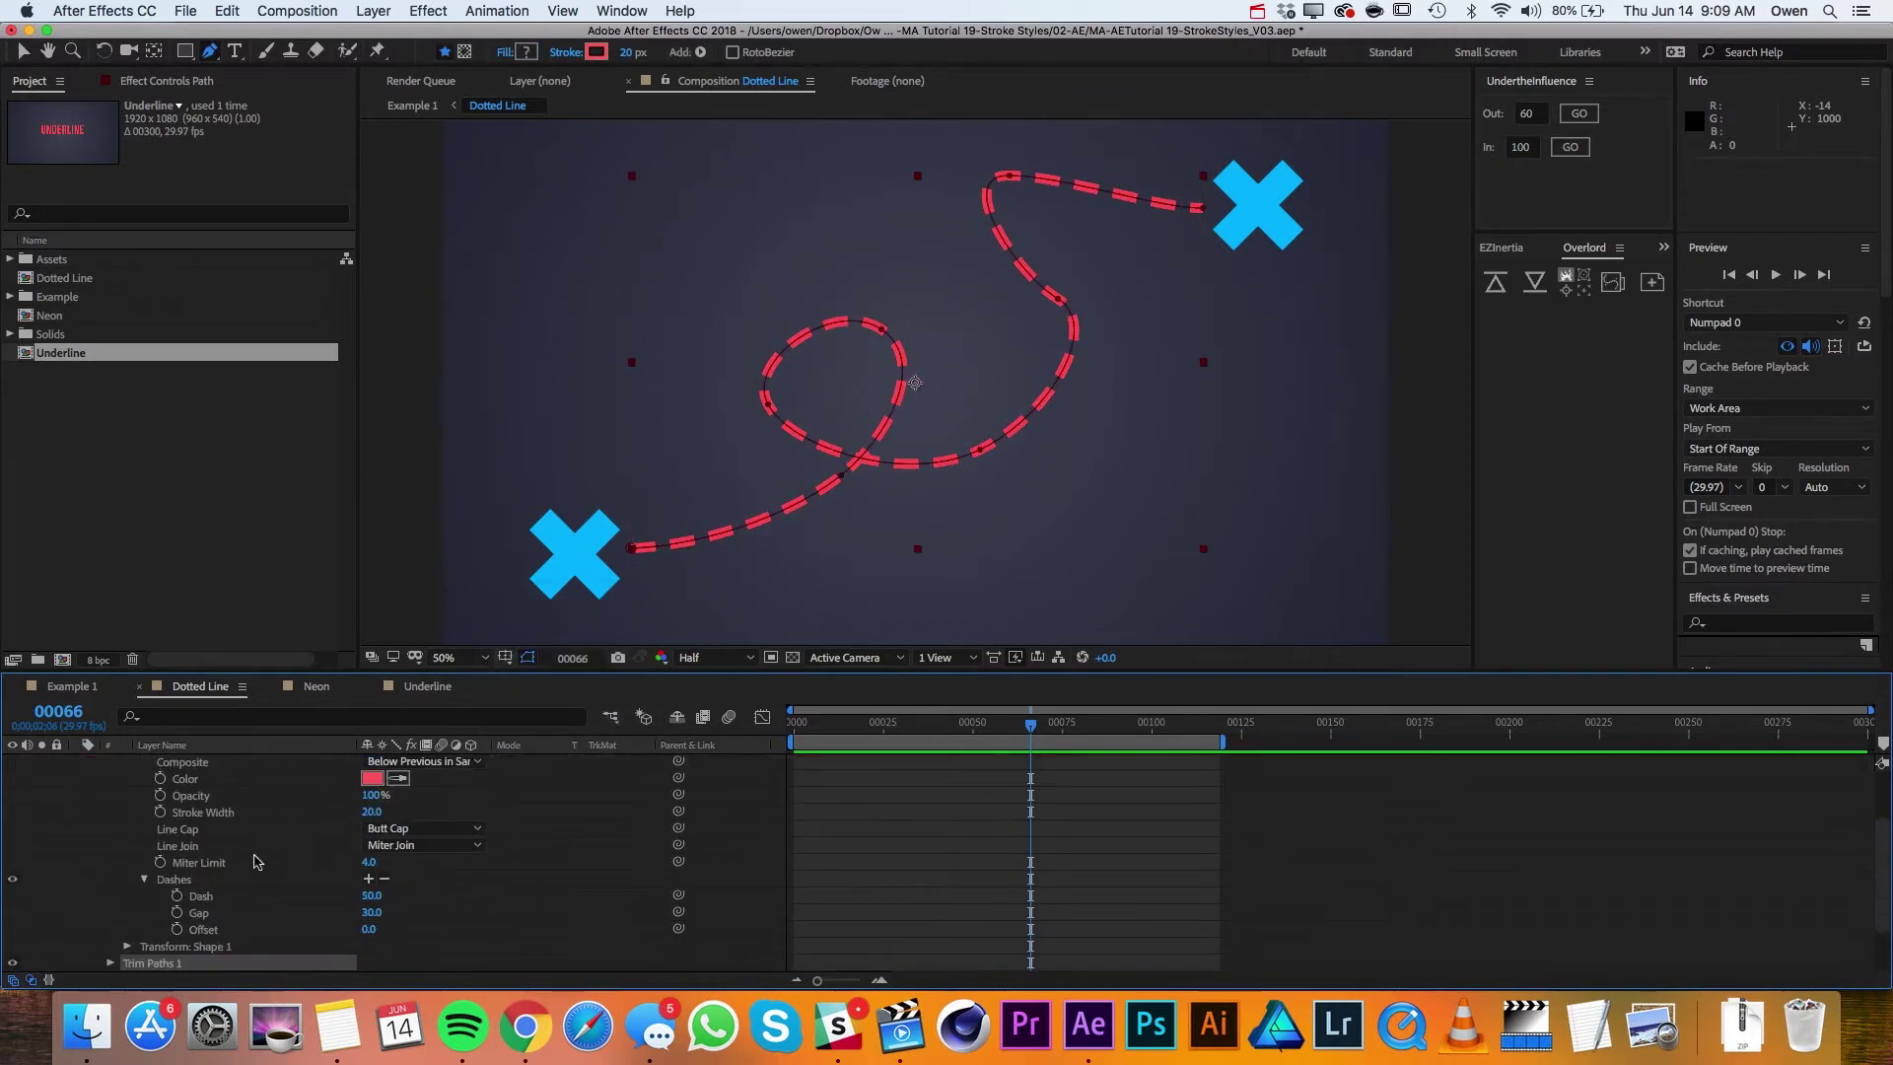
scroll(146, 944, "down", 3)
left_click(111, 896)
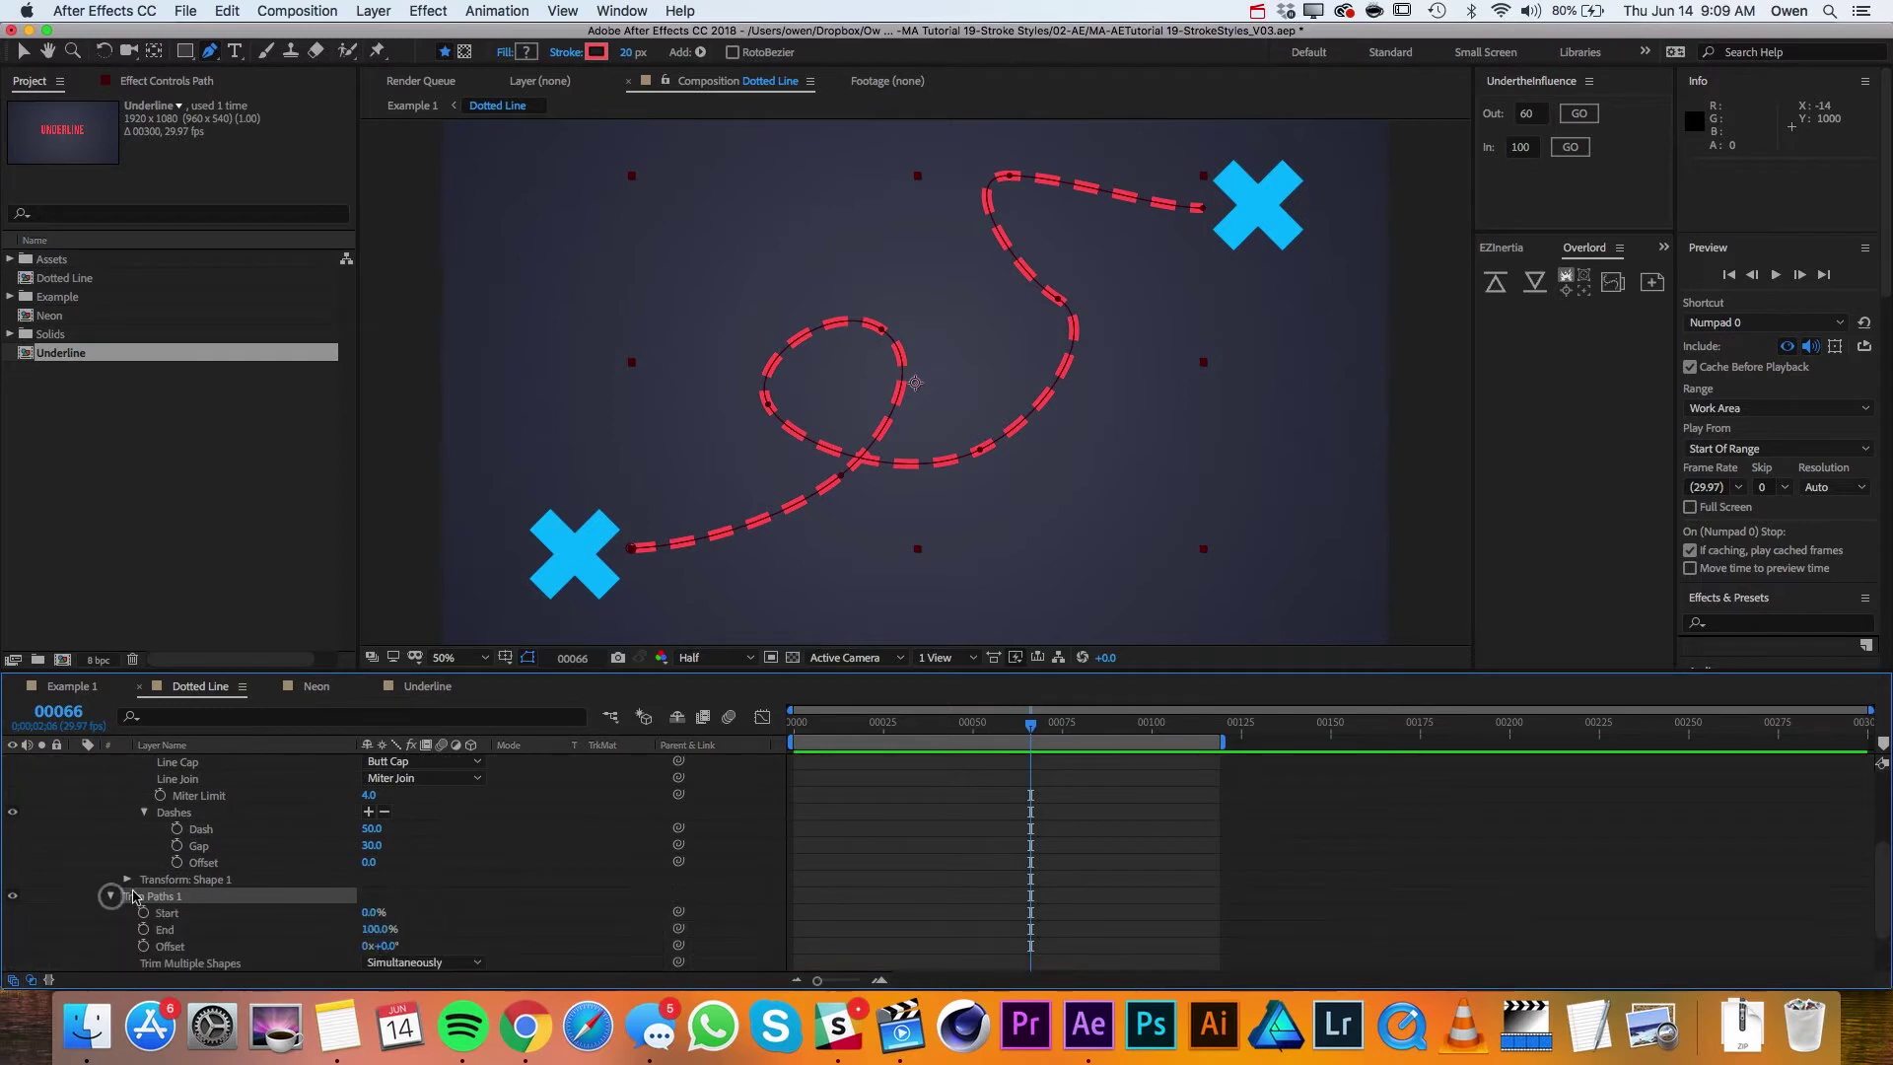
left_click_drag(837, 727, 734, 721)
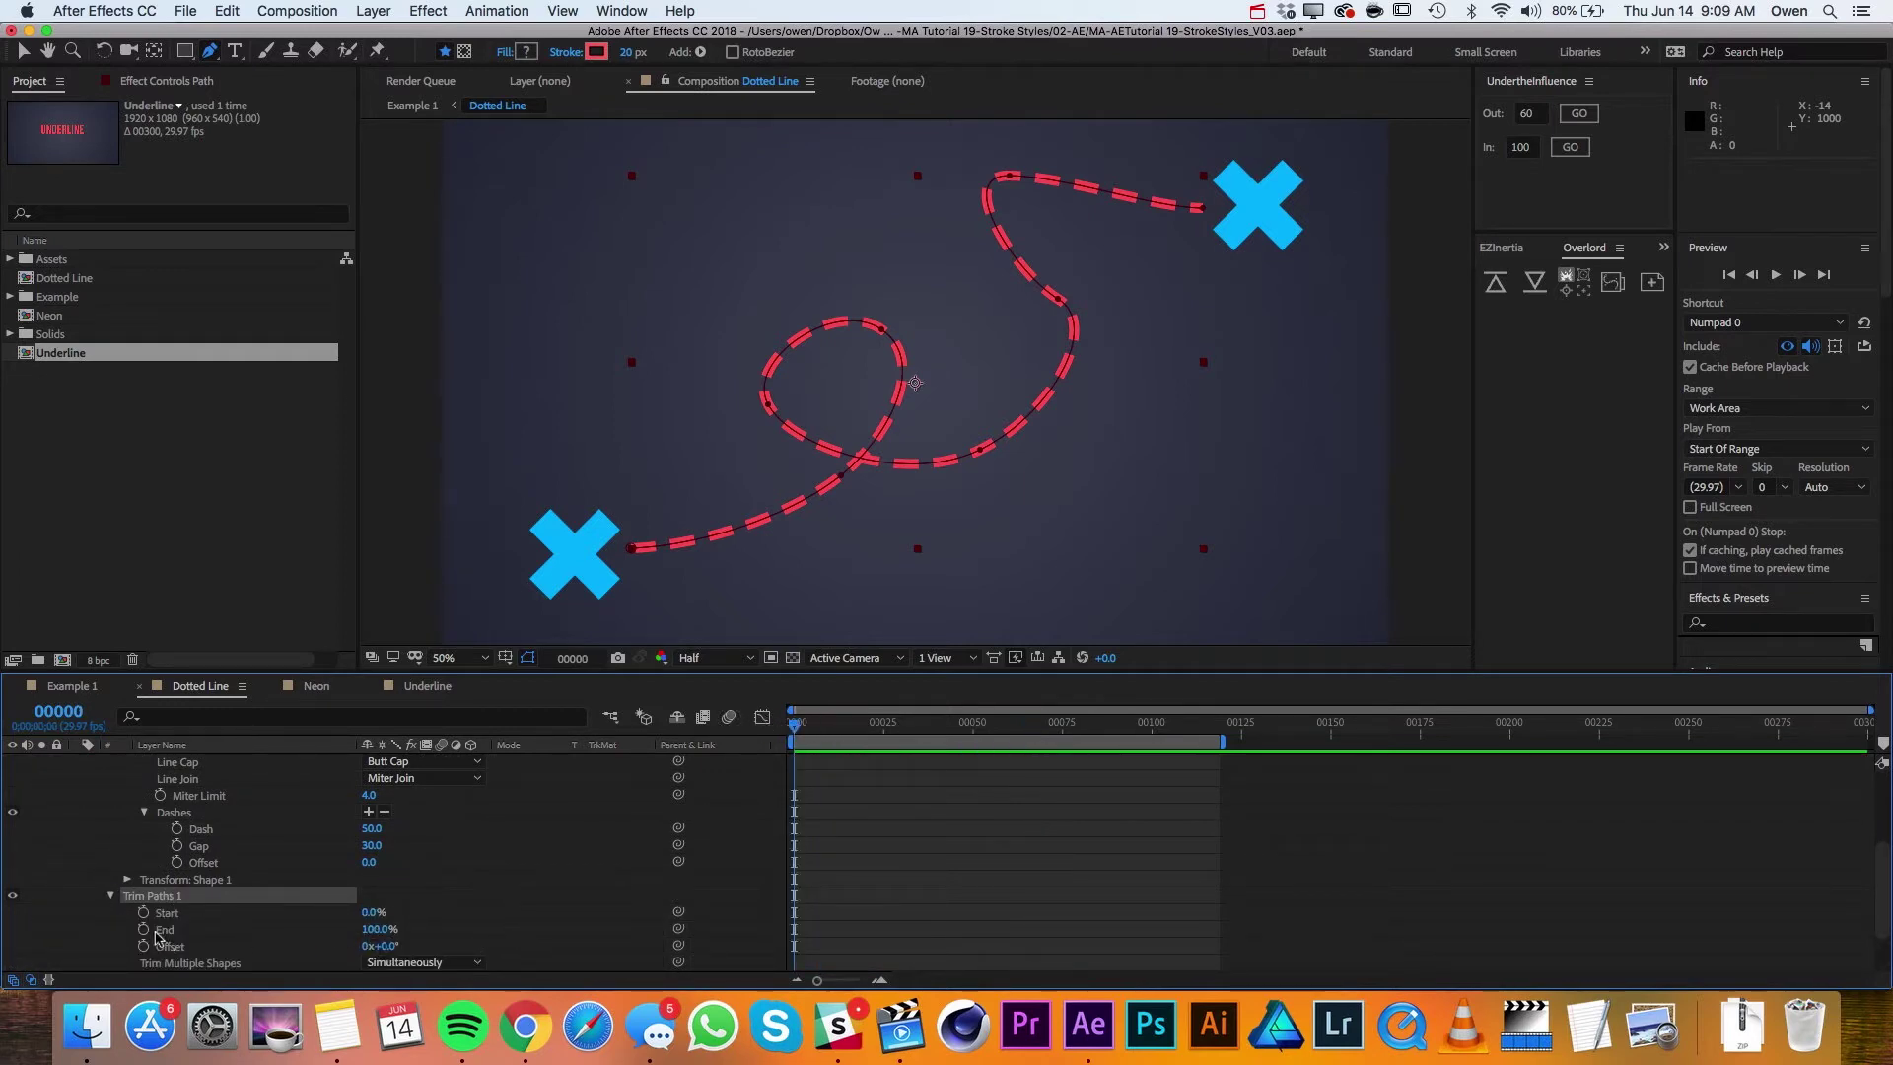
left_click(144, 929)
left_click(378, 930)
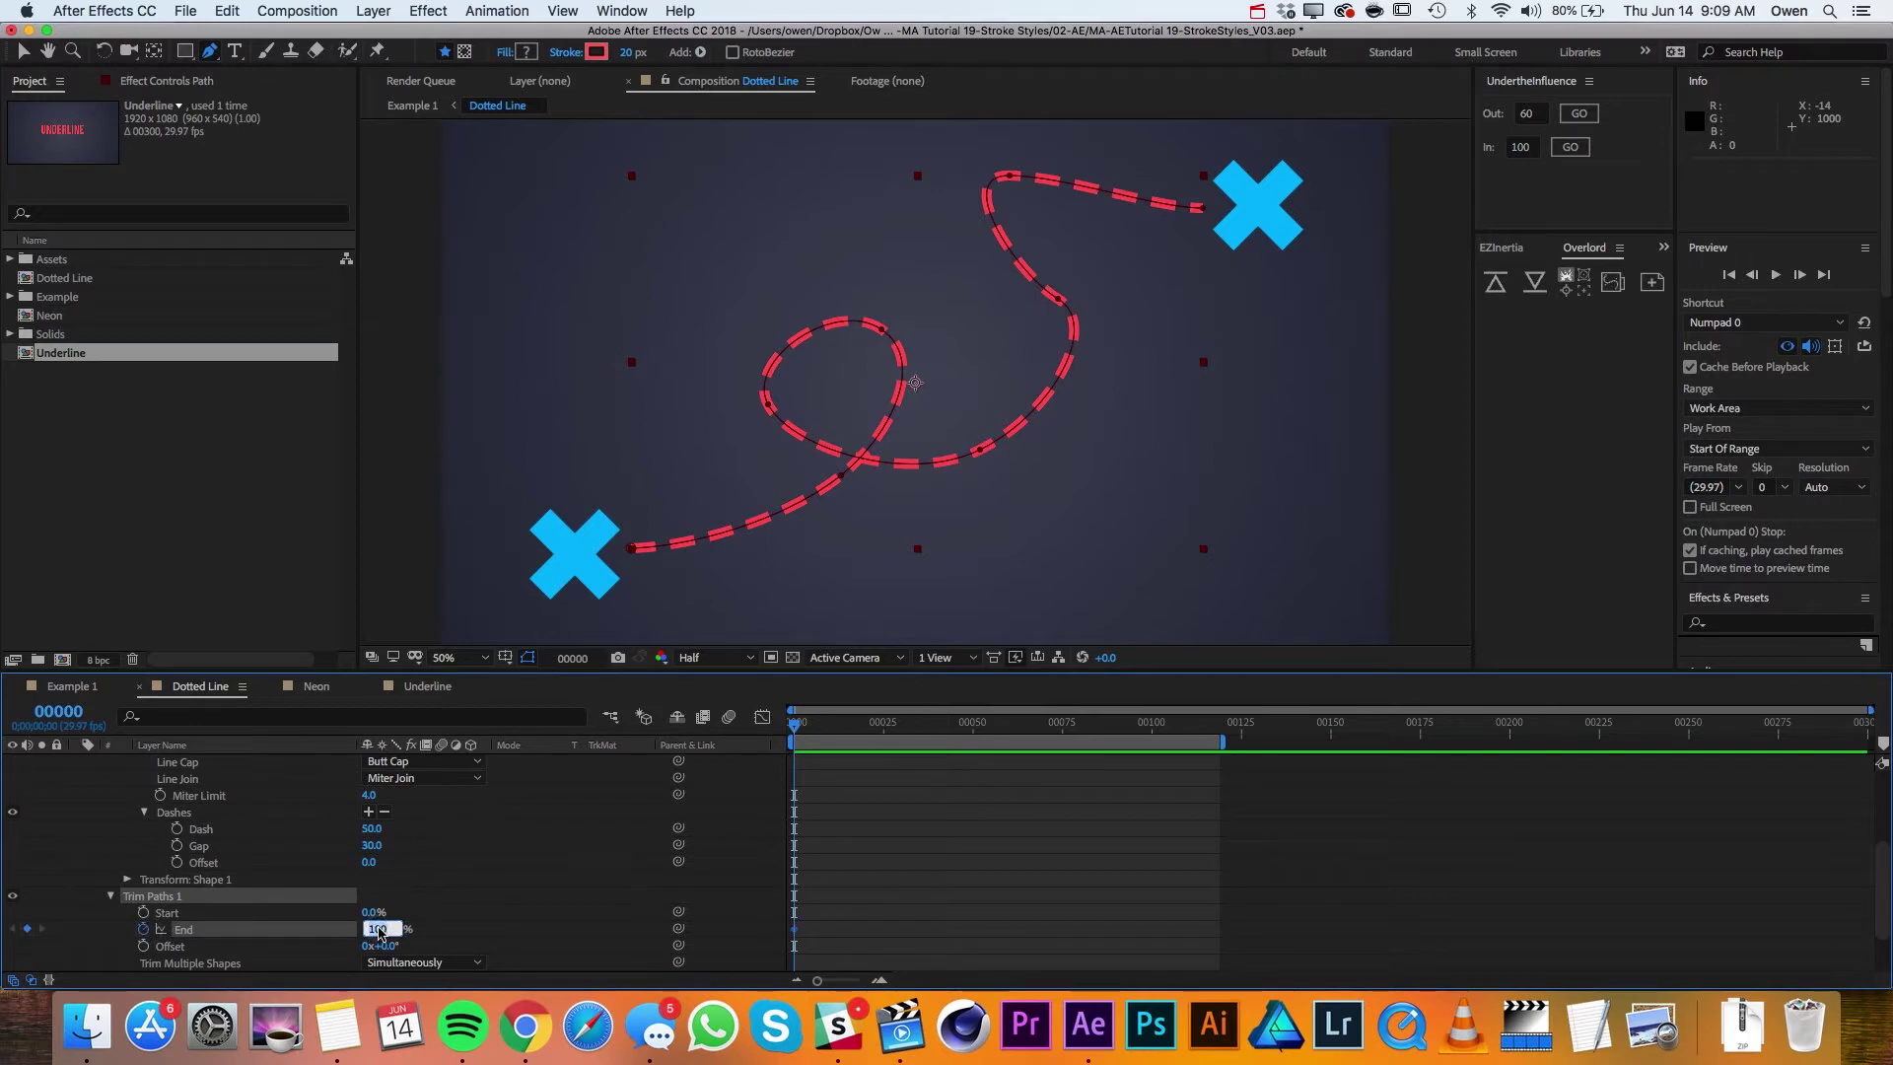
type("0")
key("Return")
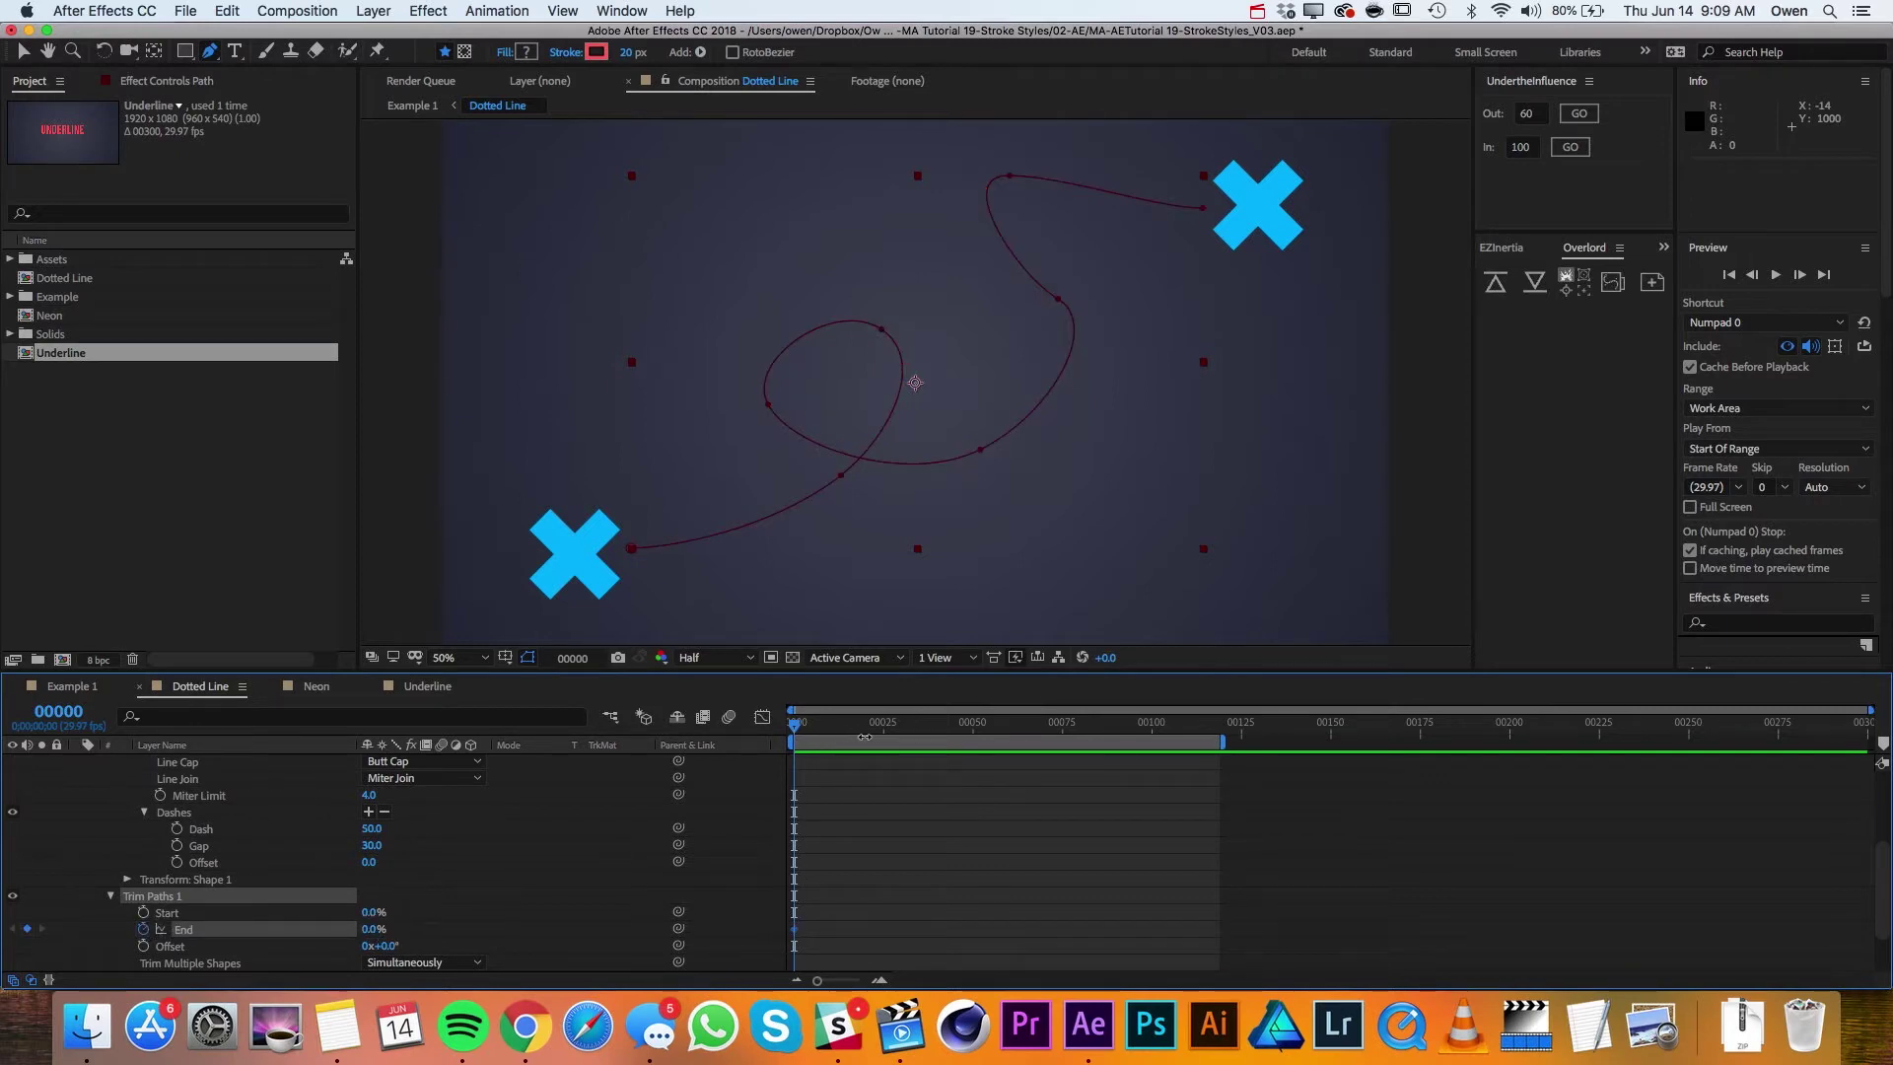
left_click_drag(866, 734, 1008, 750)
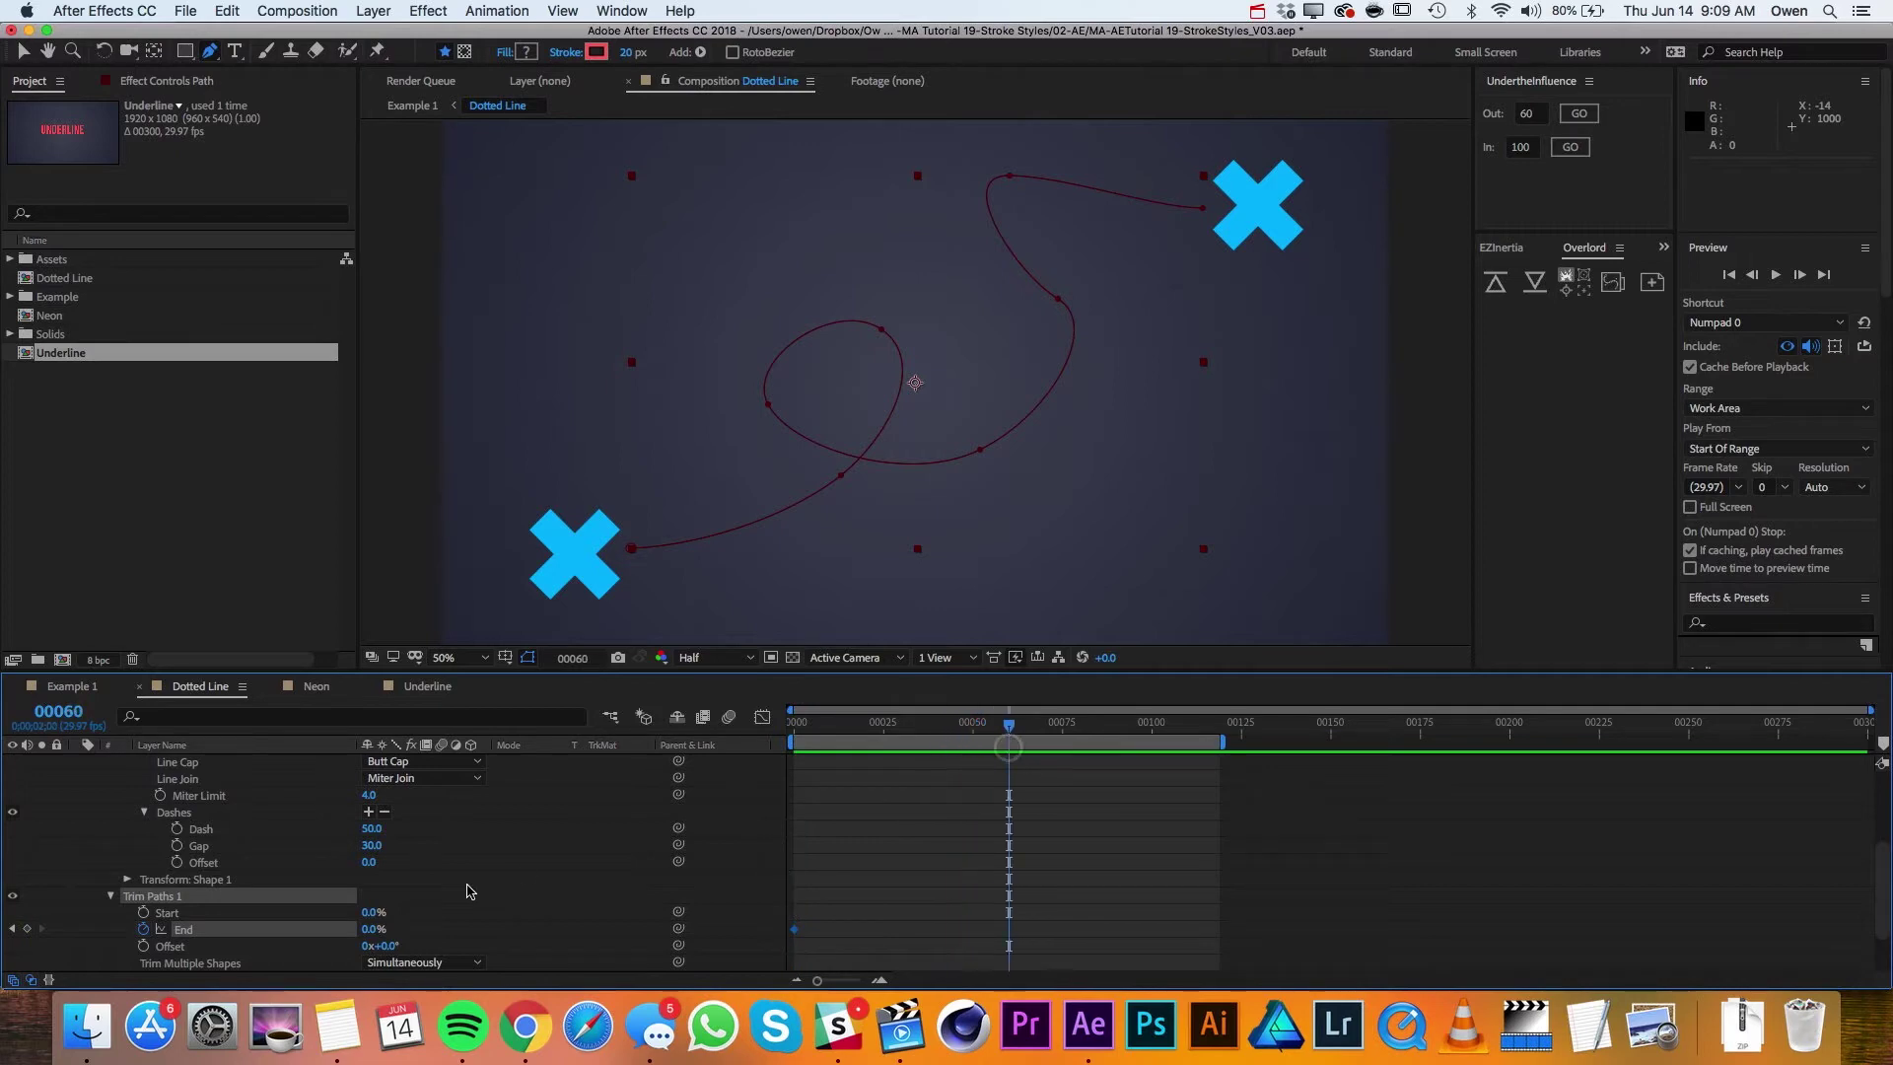
left_click_drag(367, 928, 638, 945)
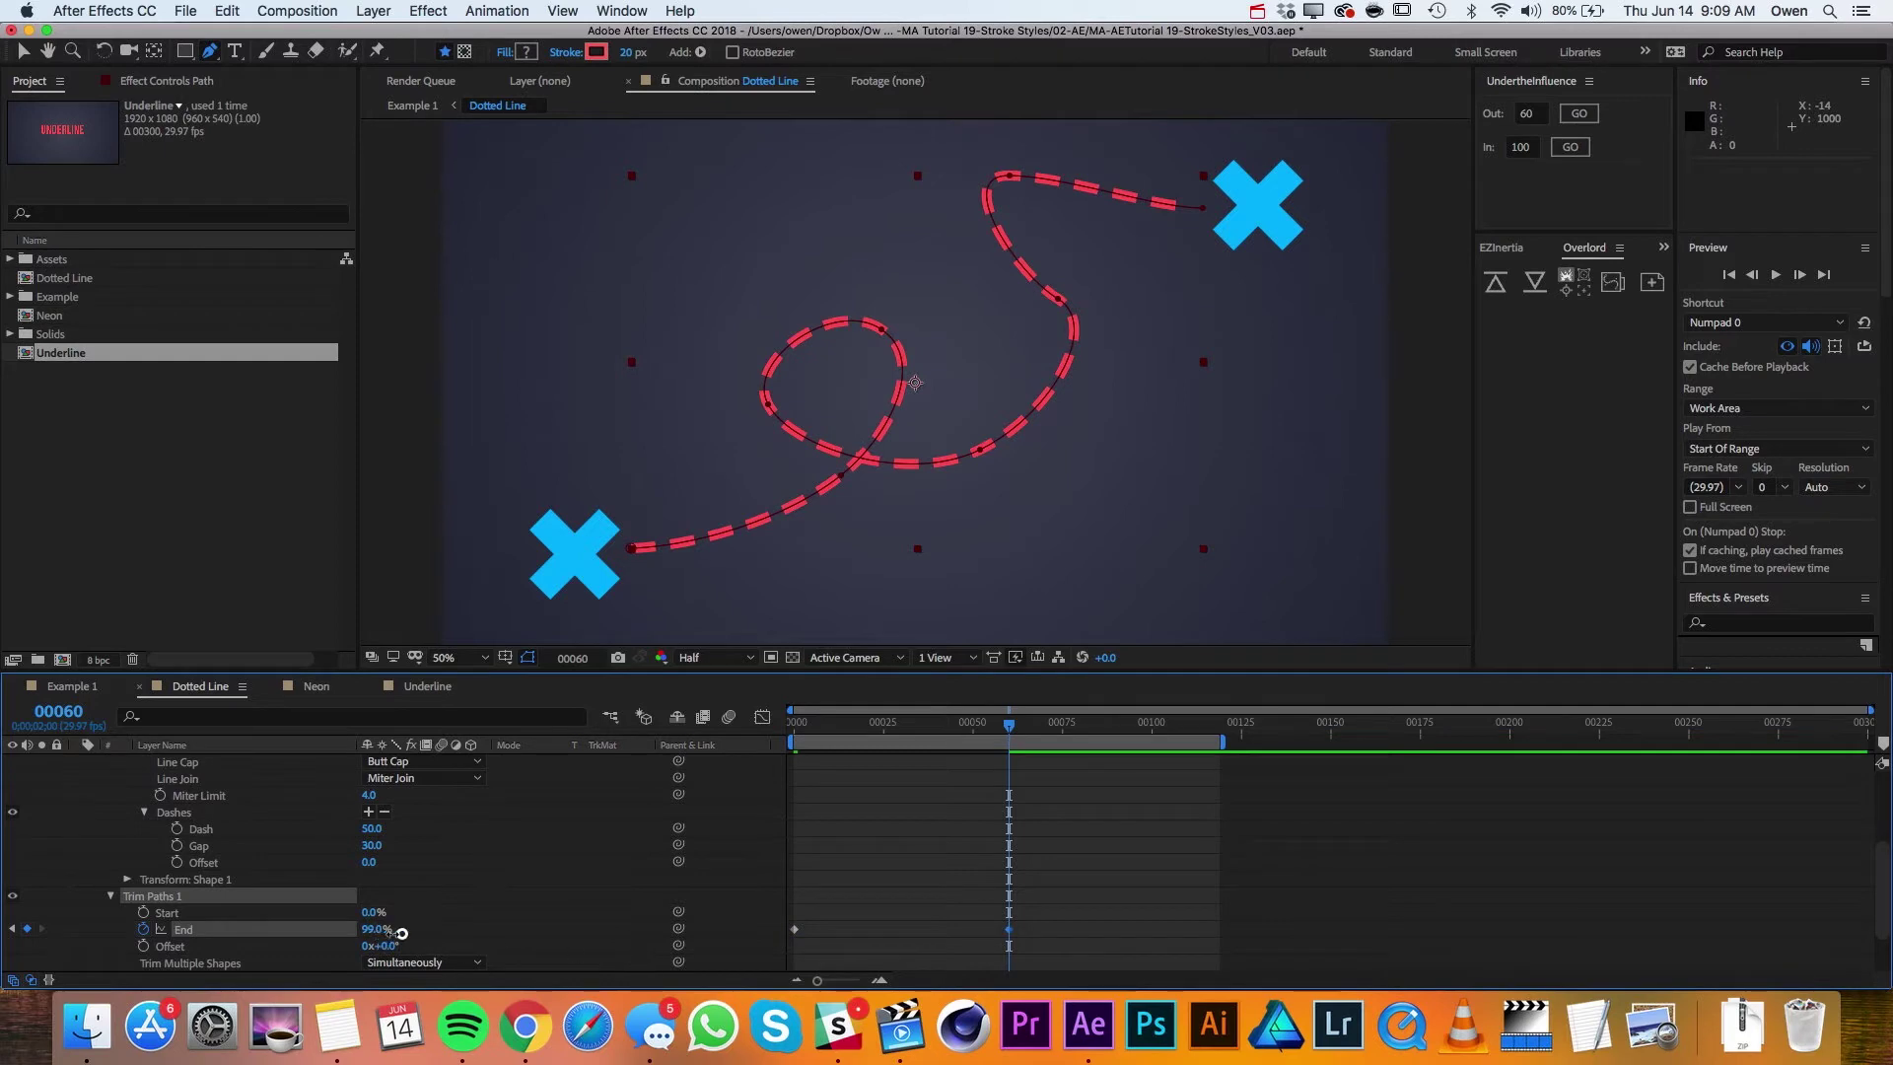
left_click_drag(385, 938, 409, 934)
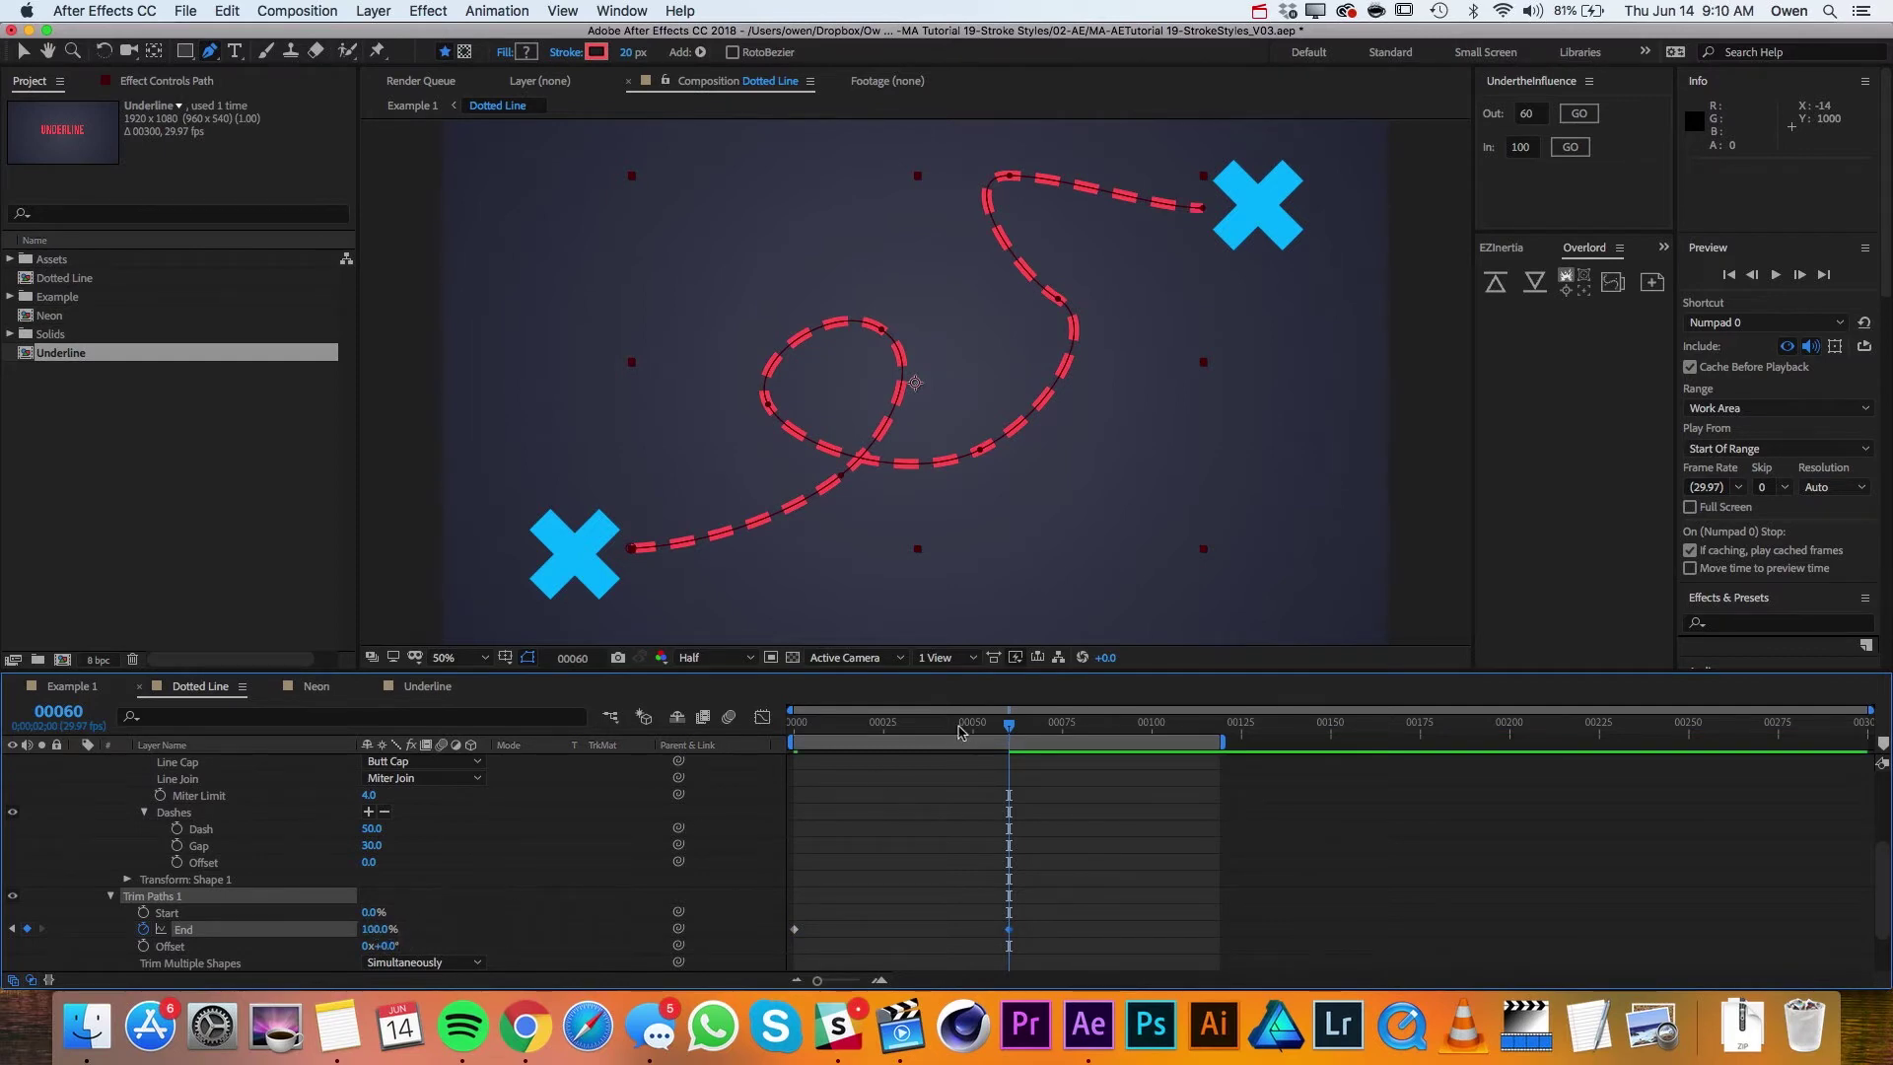
Step: Keyframe trim Start from 0% at frame 45 to 100% at frame 105, then select all keyframes
left_click(956, 727)
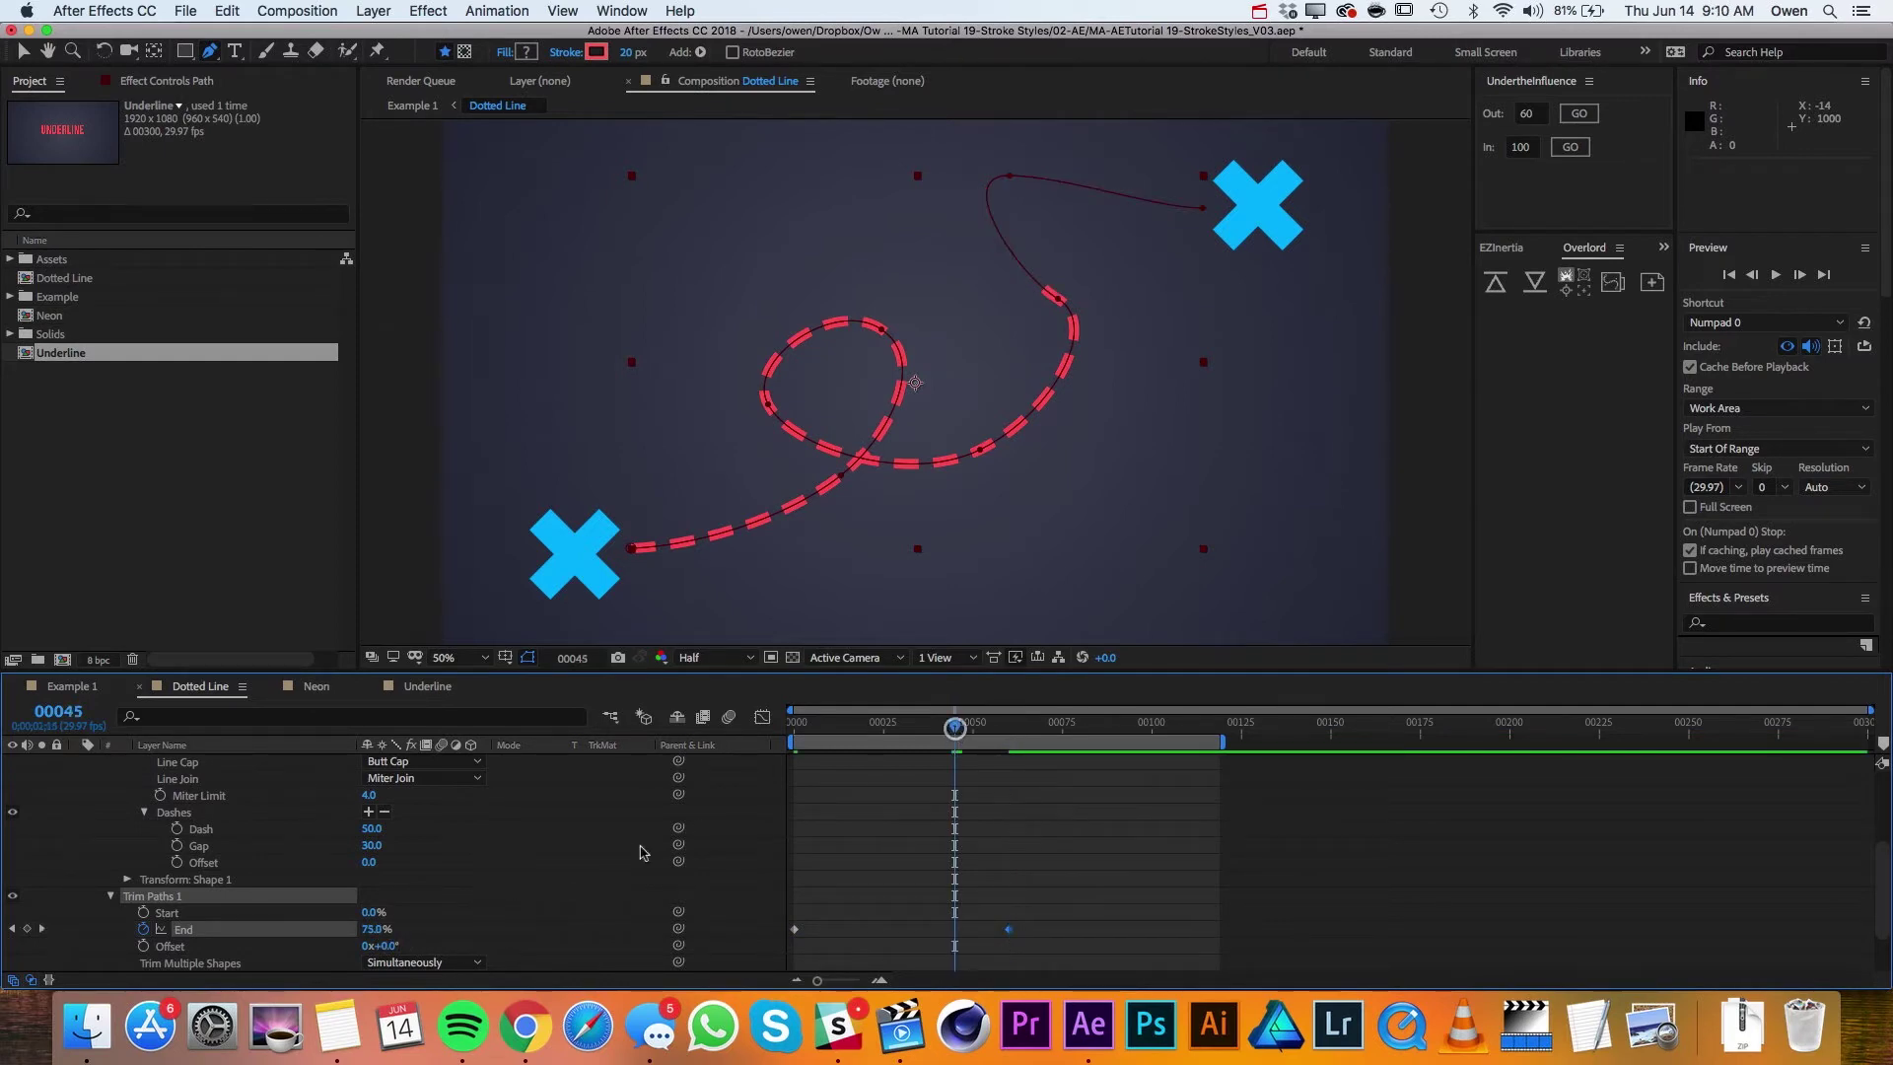
left_click(144, 913)
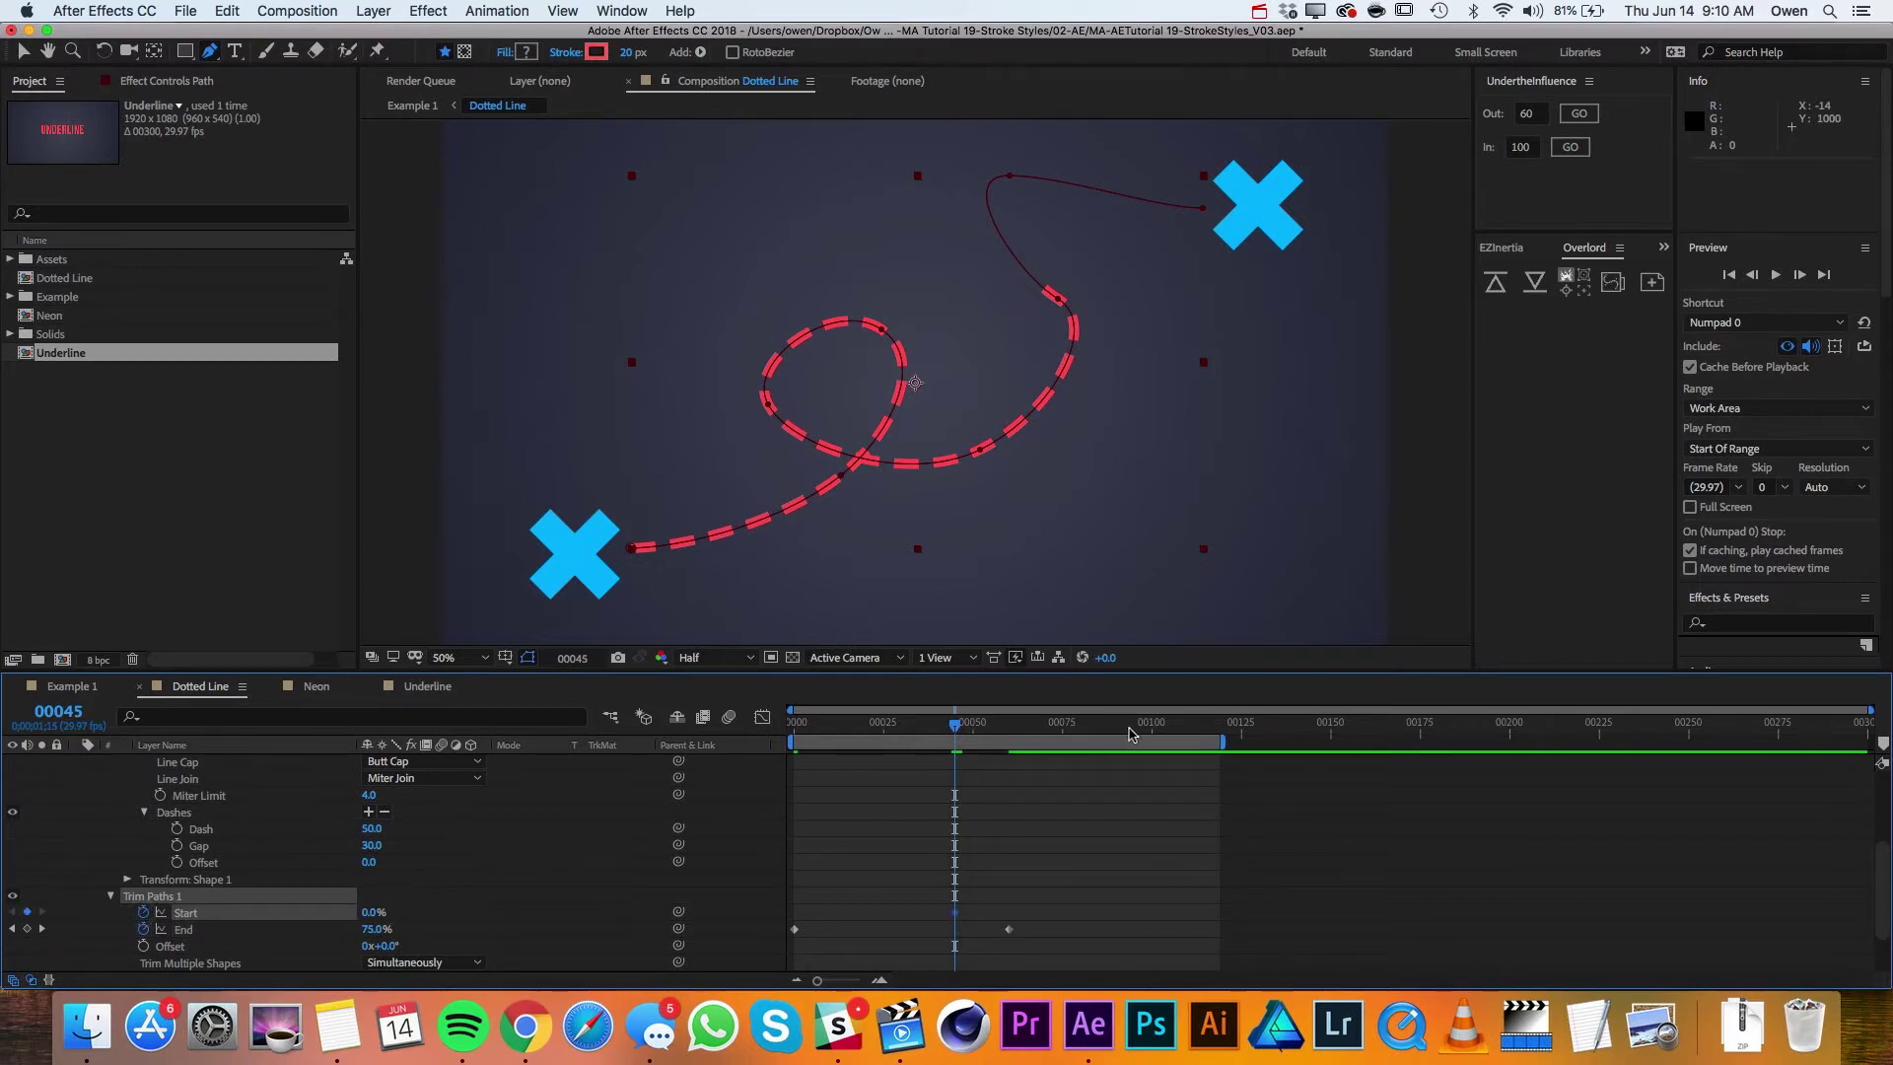
left_click_drag(1151, 734, 1171, 734)
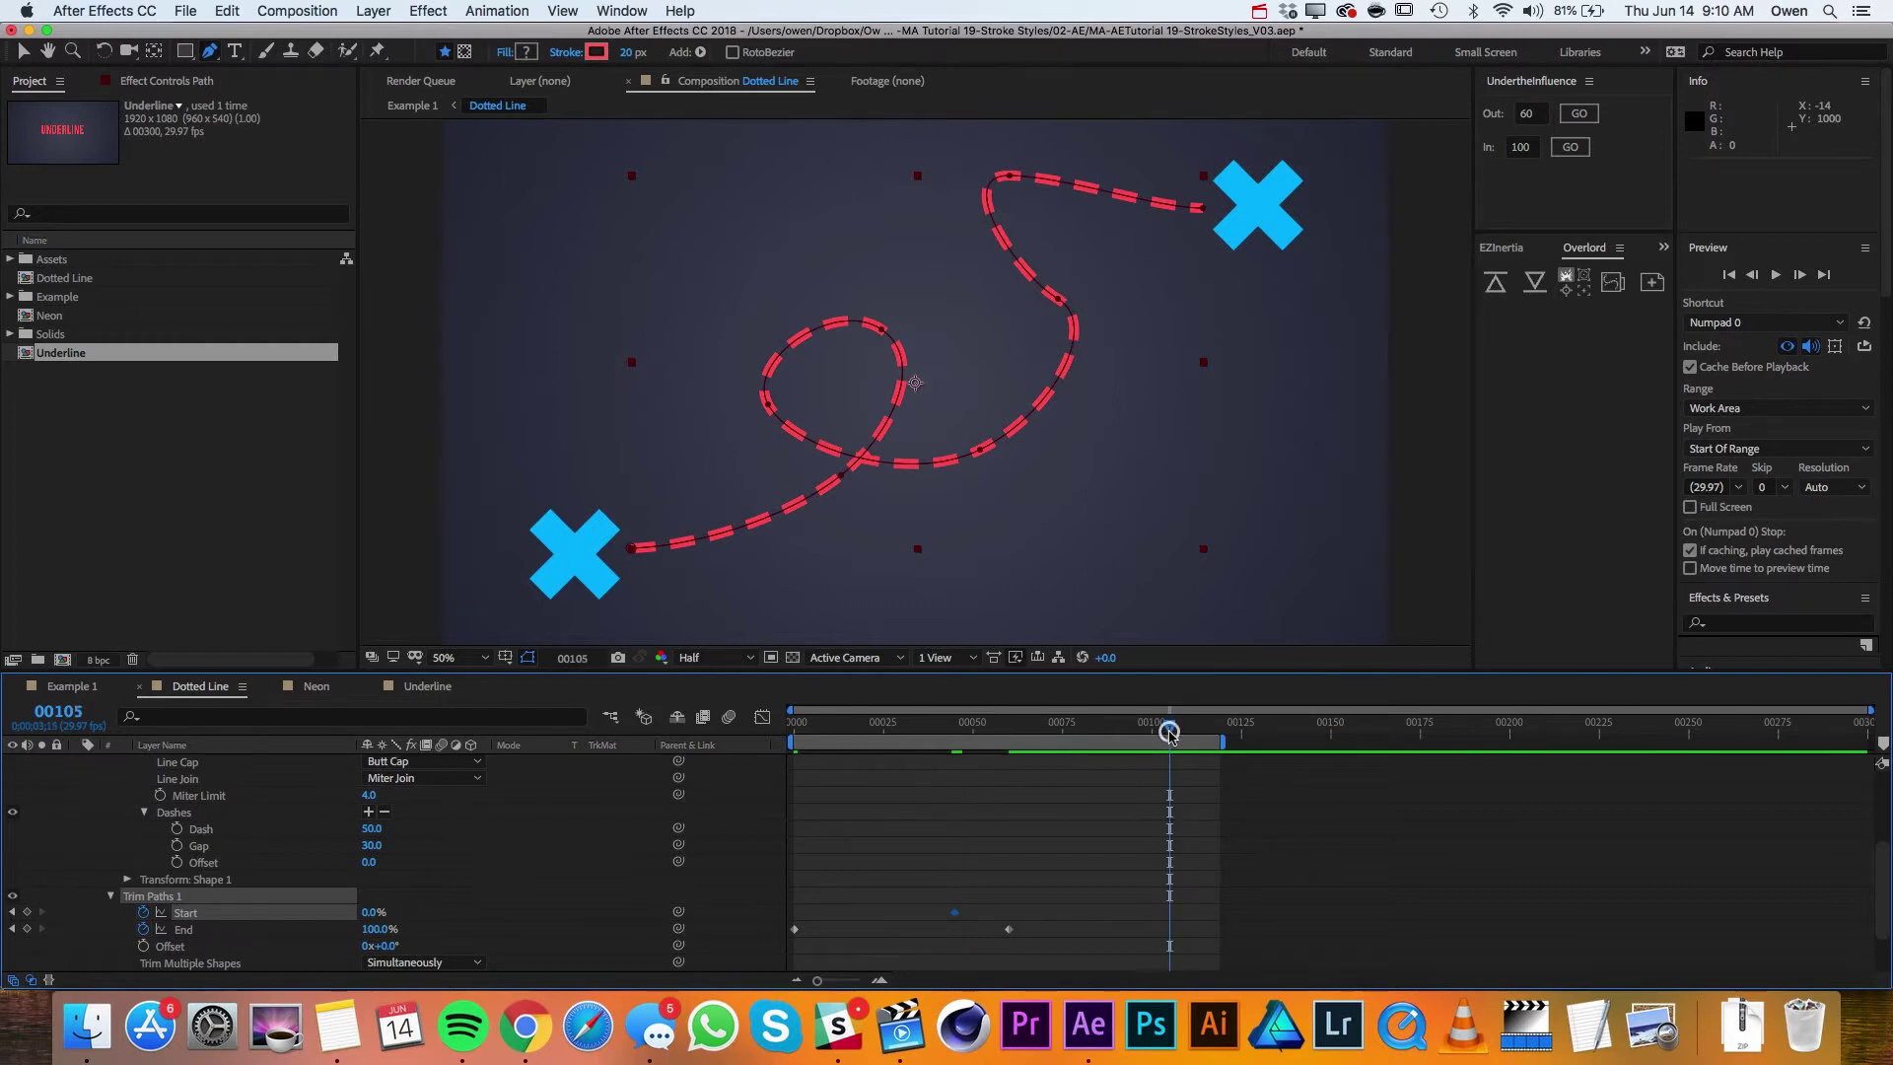
left_click_drag(367, 919, 549, 919)
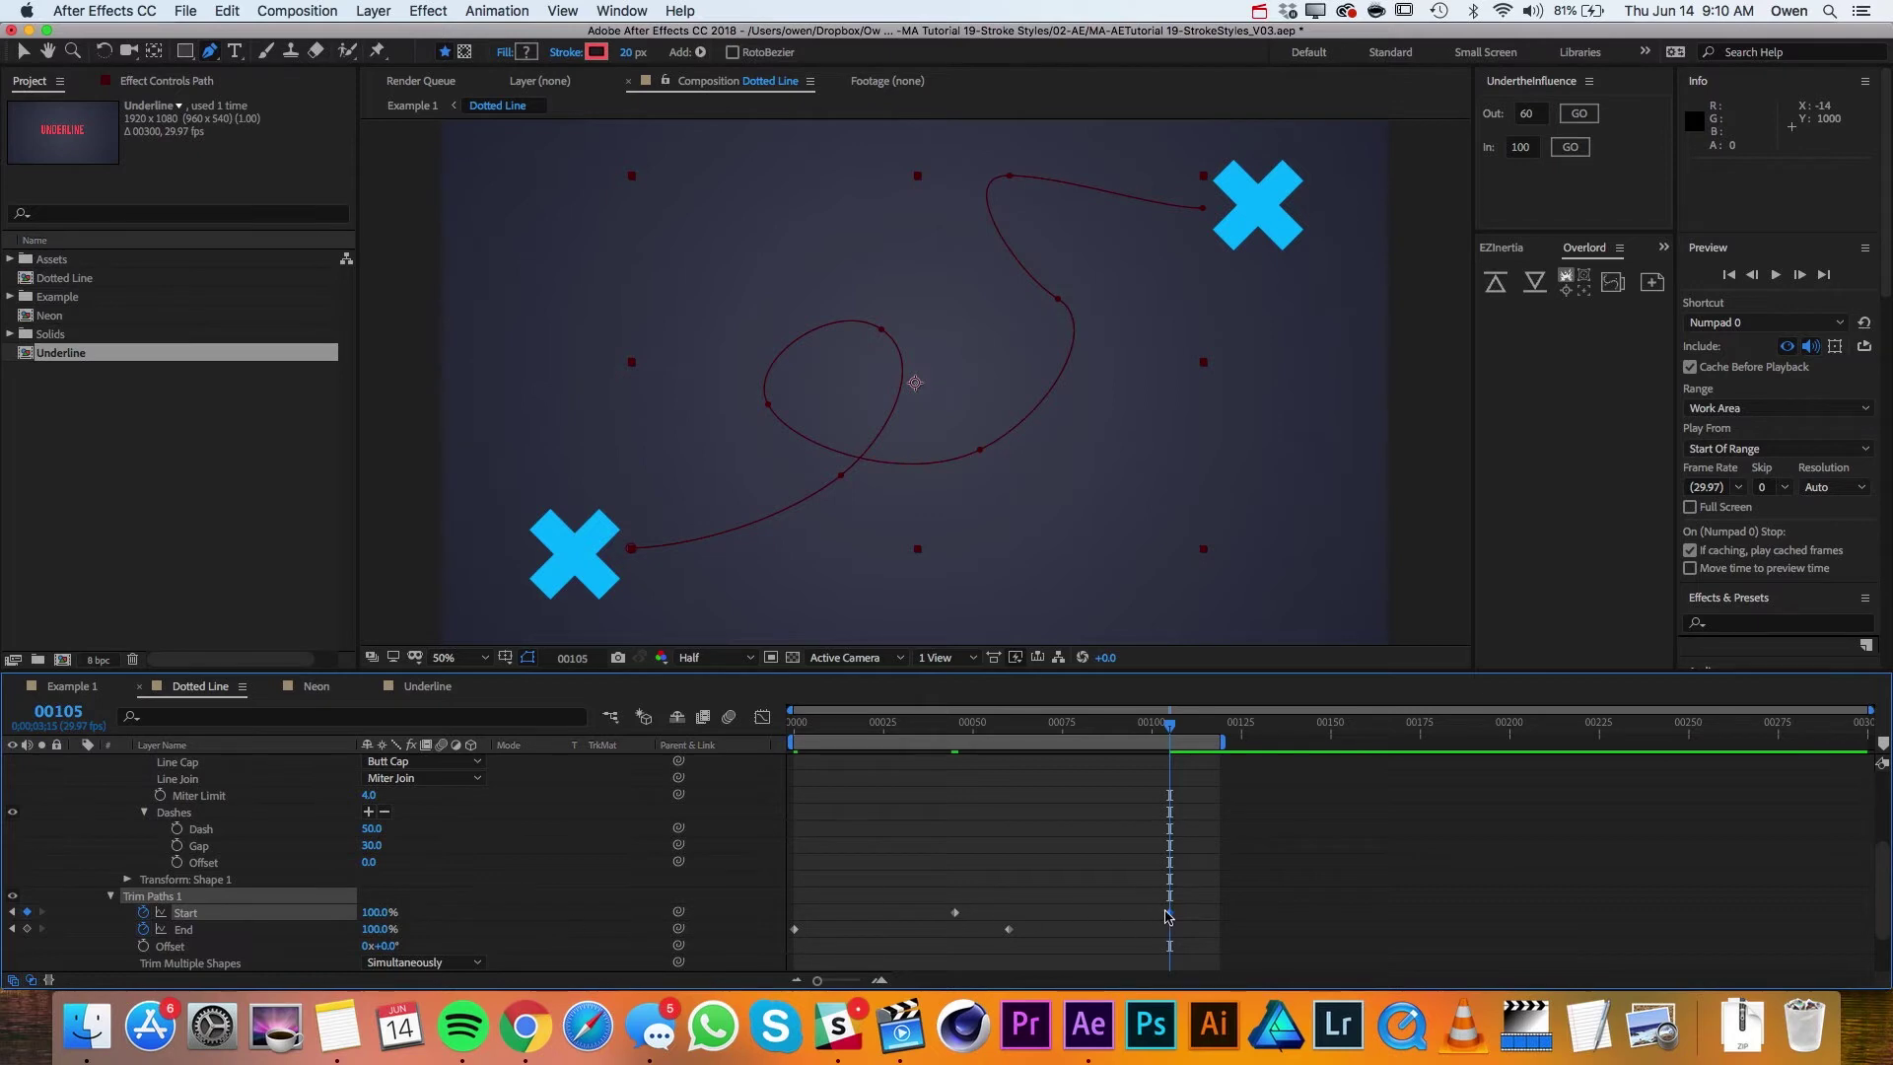
left_click_drag(1188, 915, 793, 936)
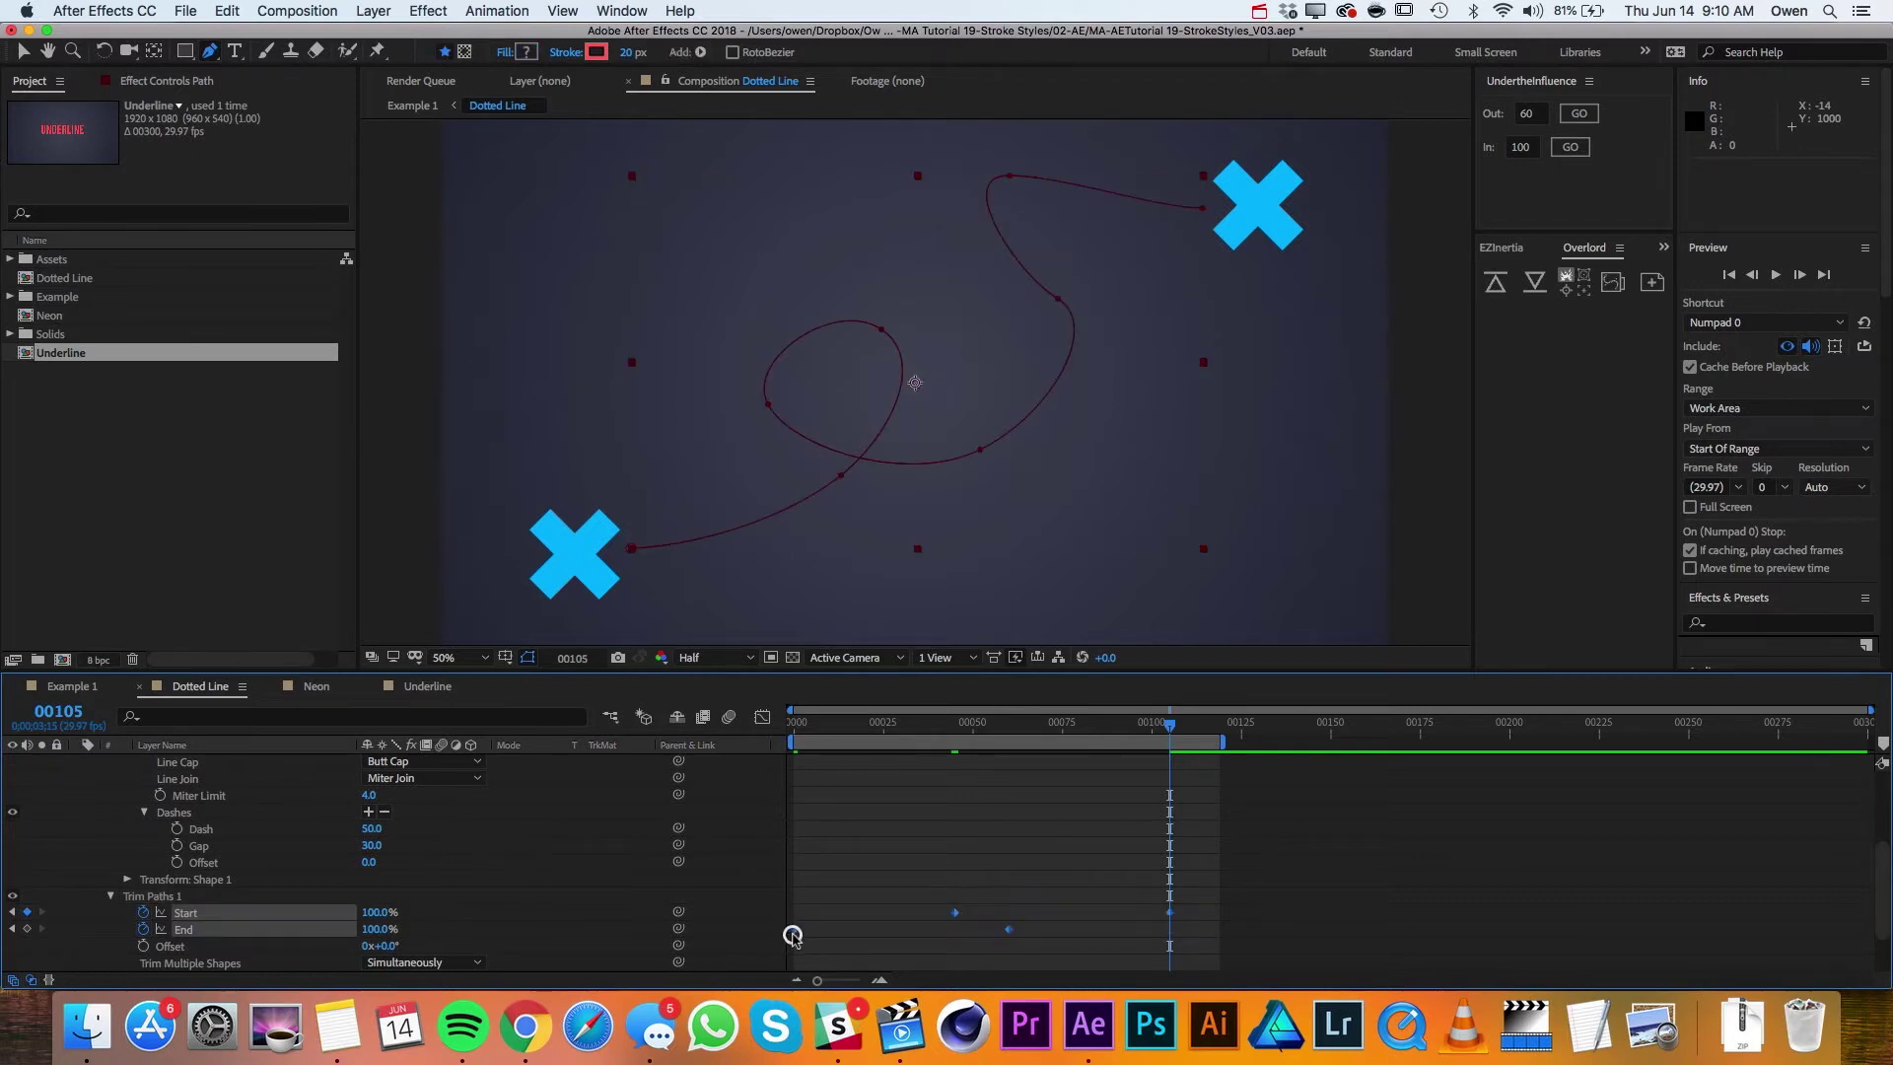
Step: Apply Easy Ease to the Trim Paths keyframes and preview the draw-on and erase animation
right_click(795, 934)
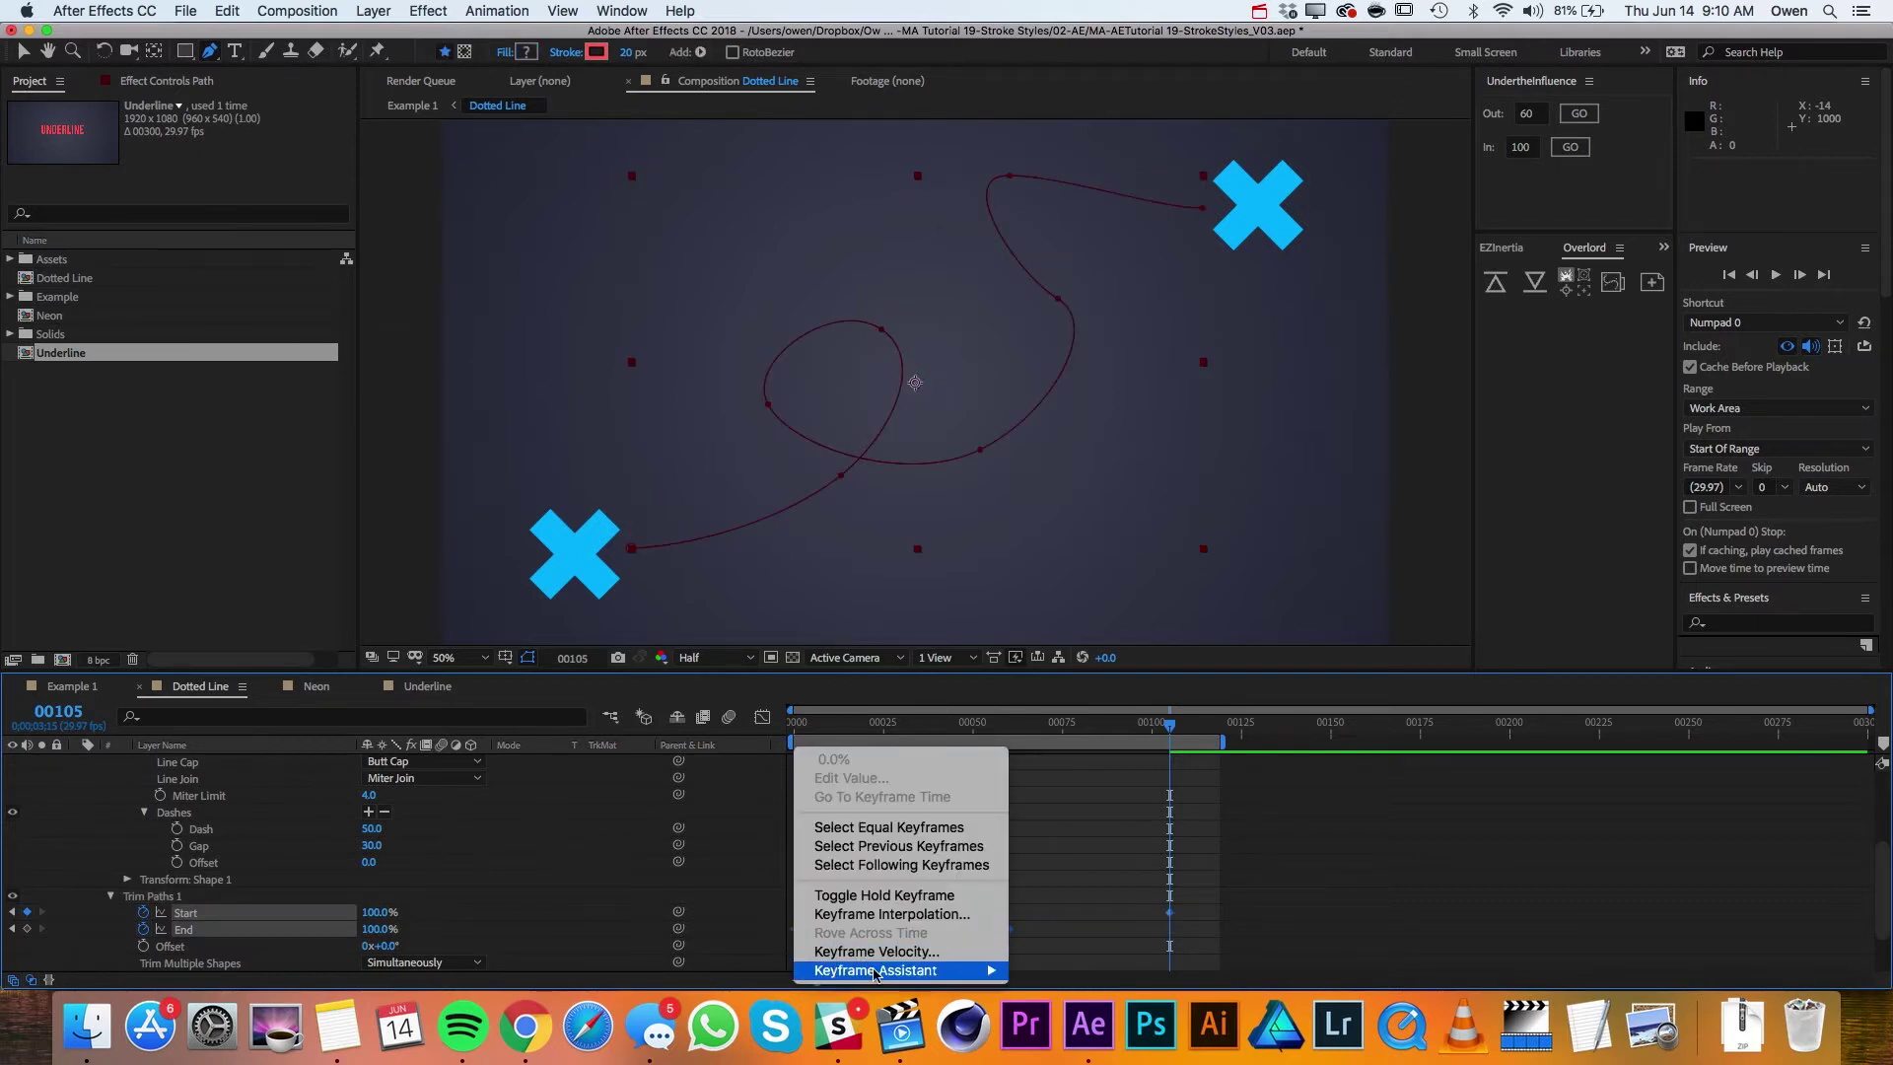
mouse_move(892, 970)
left_click(1132, 857)
key("space")
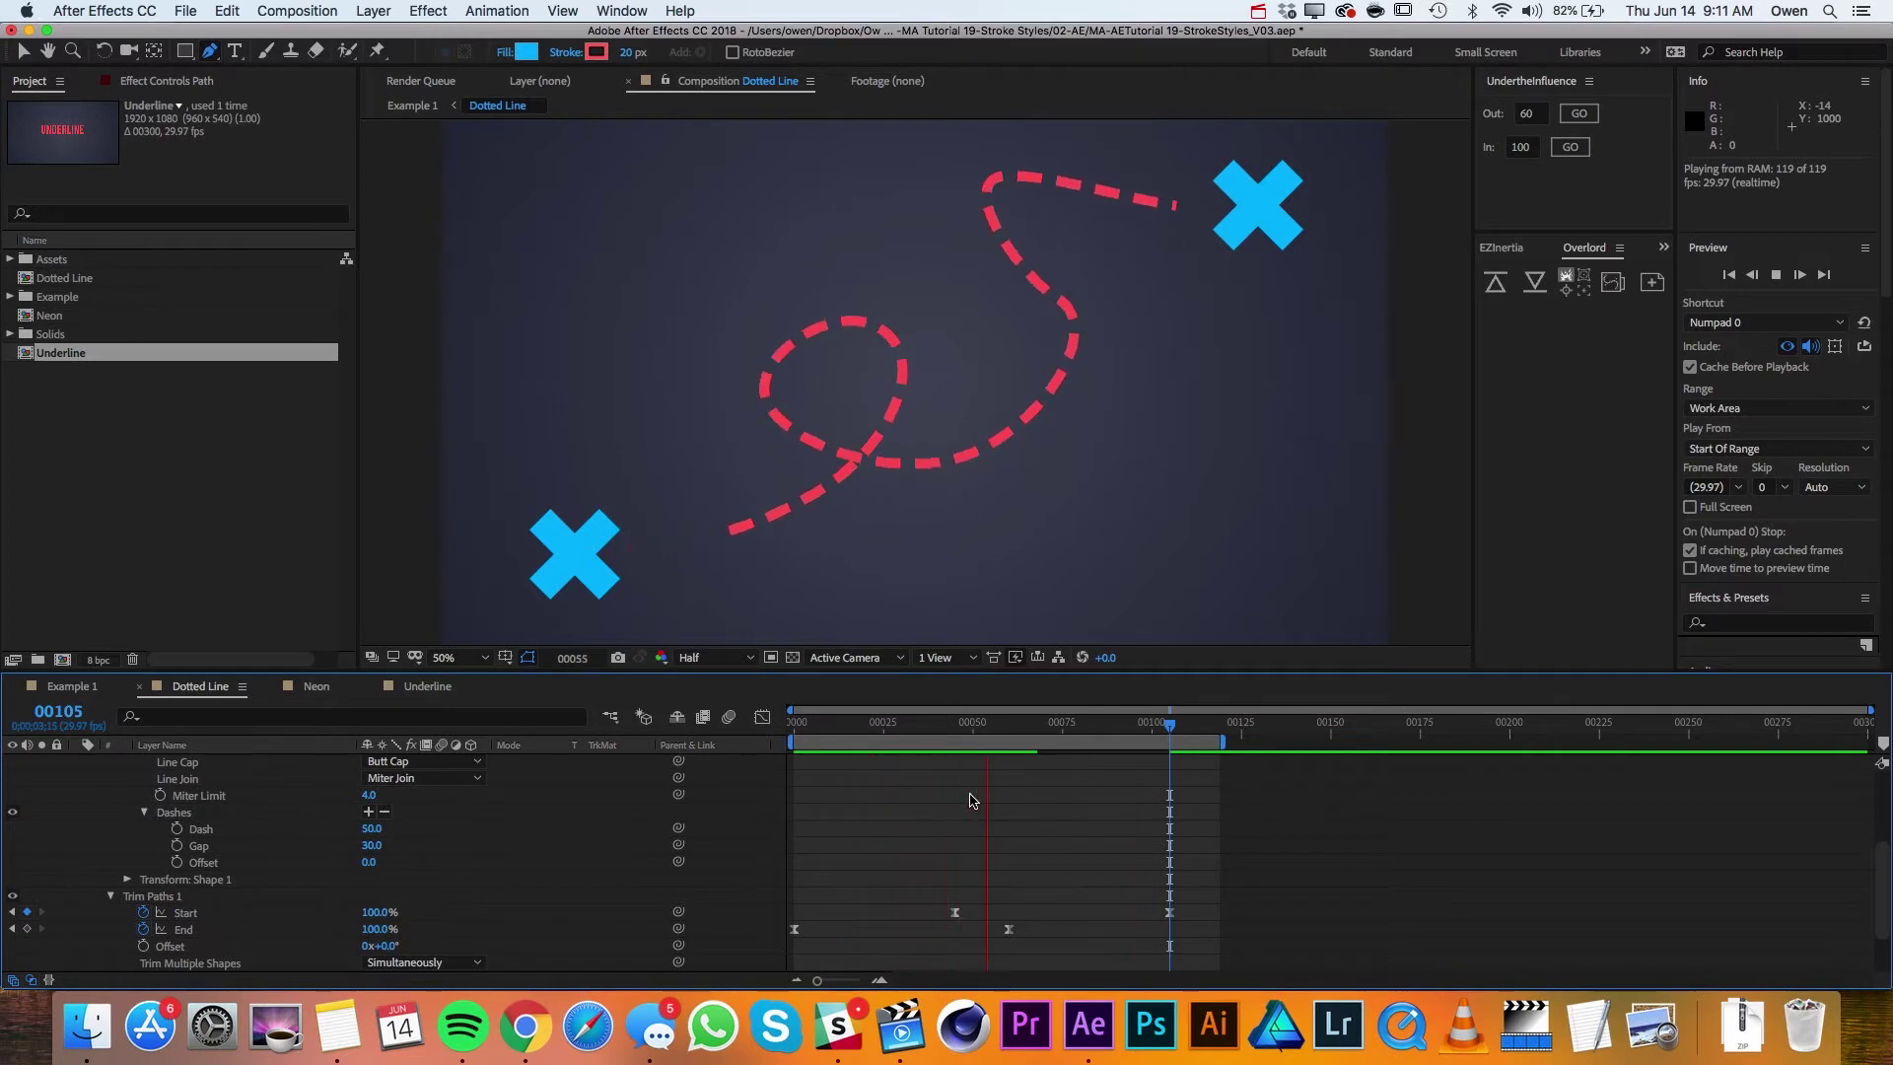
key("space")
mouse_move(951, 725)
left_mouse_down()
mouse_move(1018, 734)
mouse_move(934, 732)
left_mouse_up()
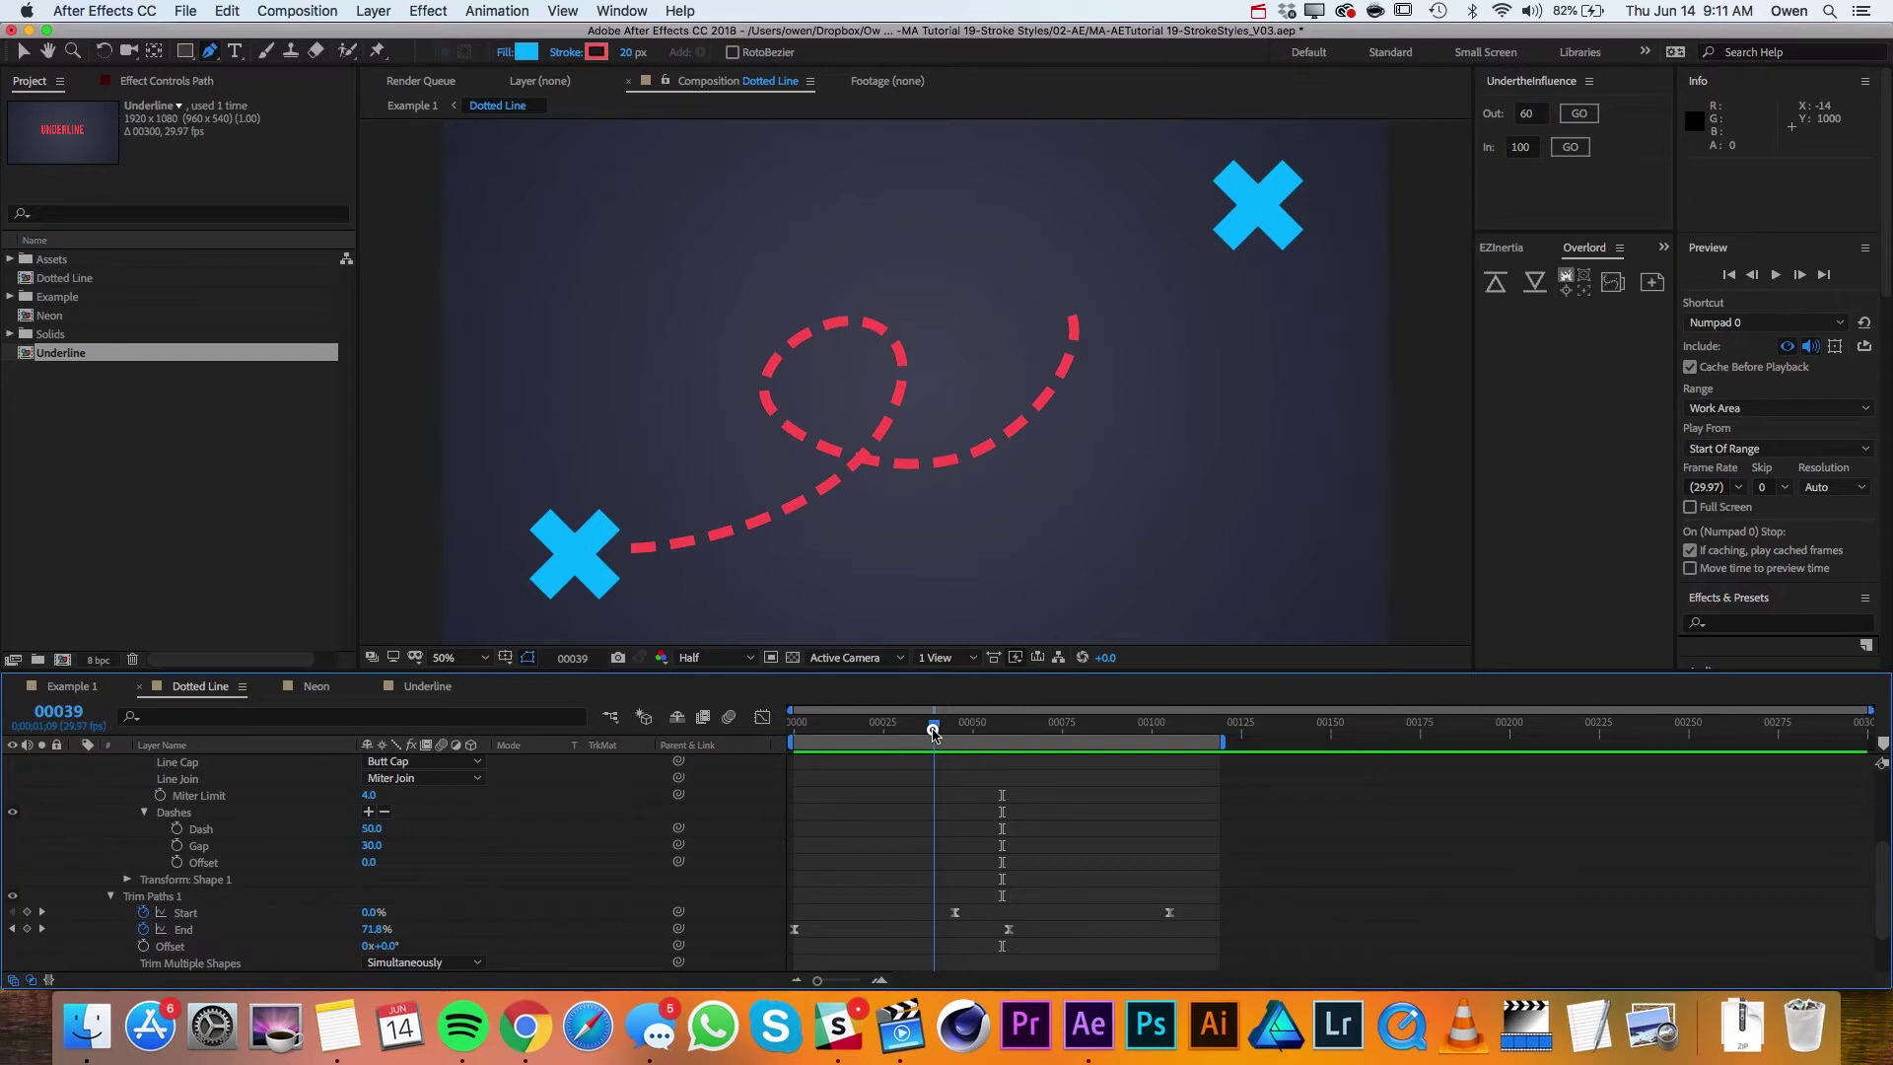
scroll(572, 855, "down", 1)
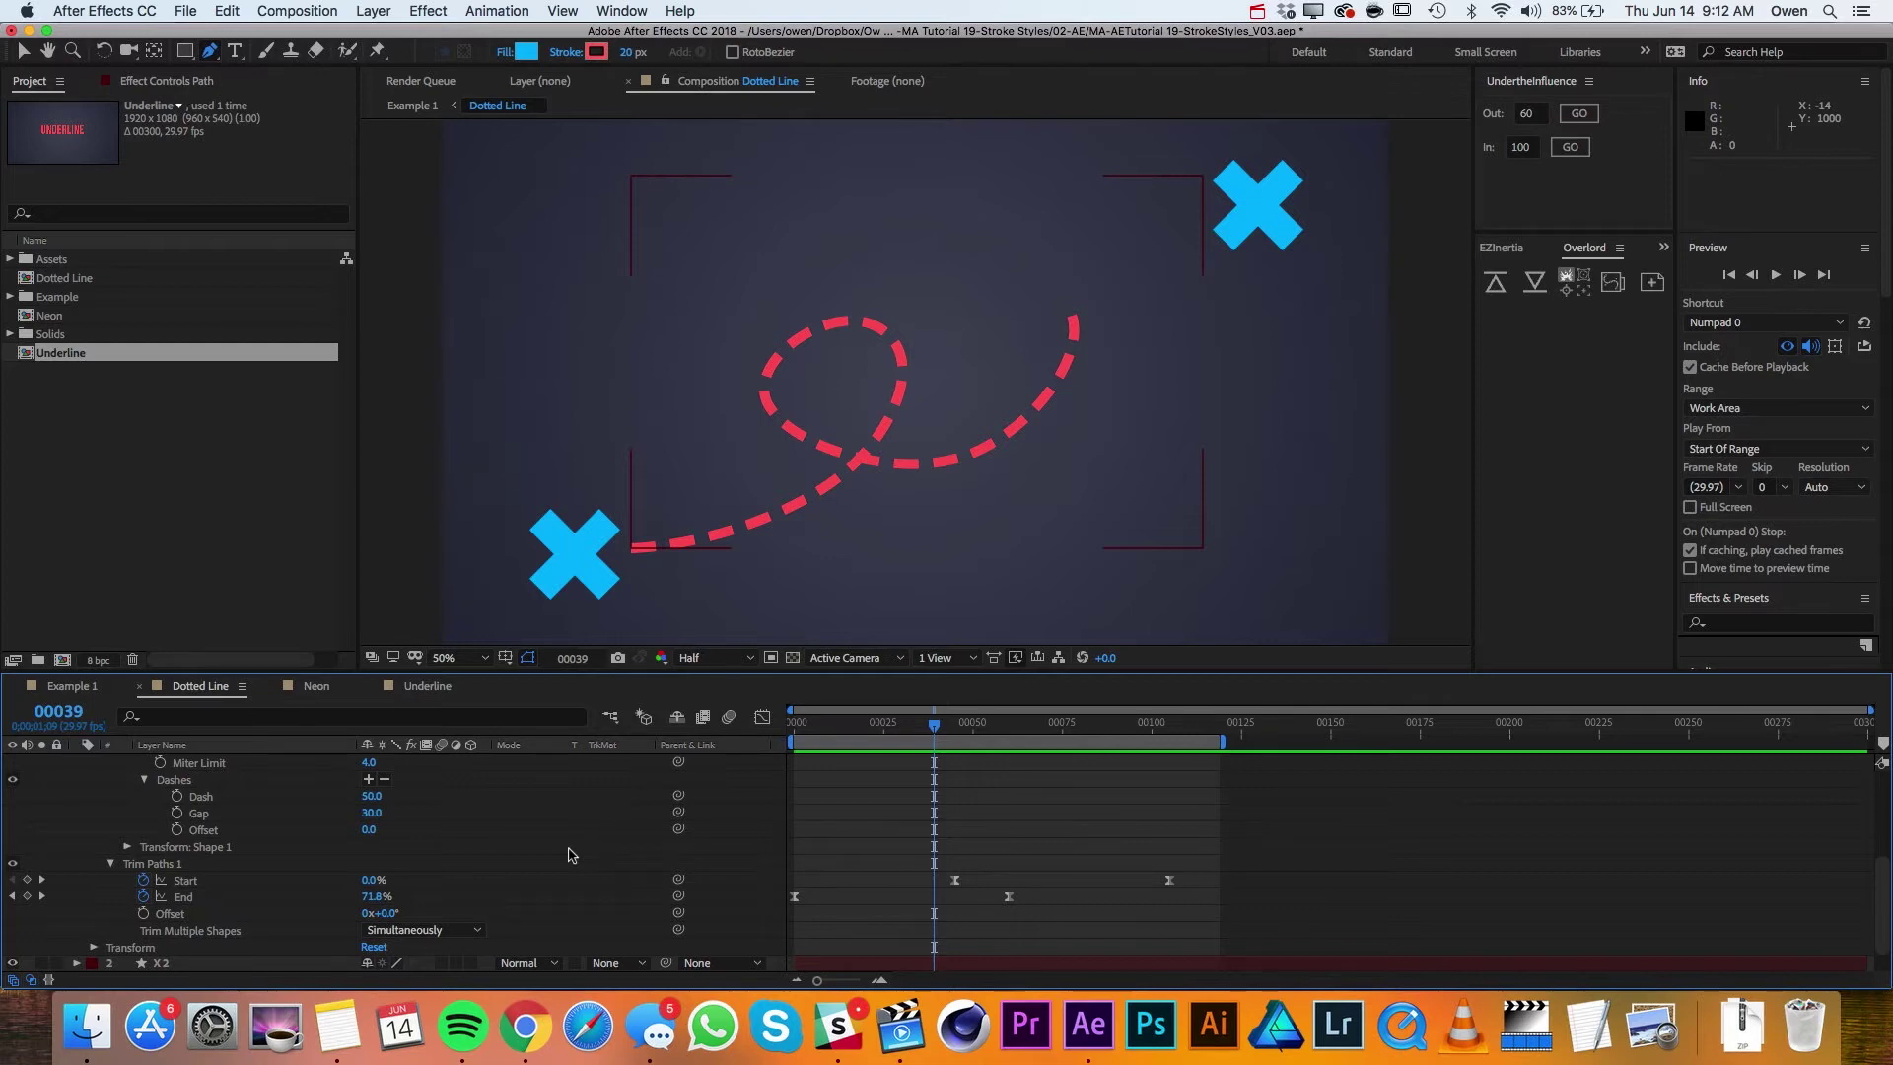
Step: Duplicate the Path layer and remove the dashes from the copy's stroke so it is solid
scroll(562, 853, "up", 5)
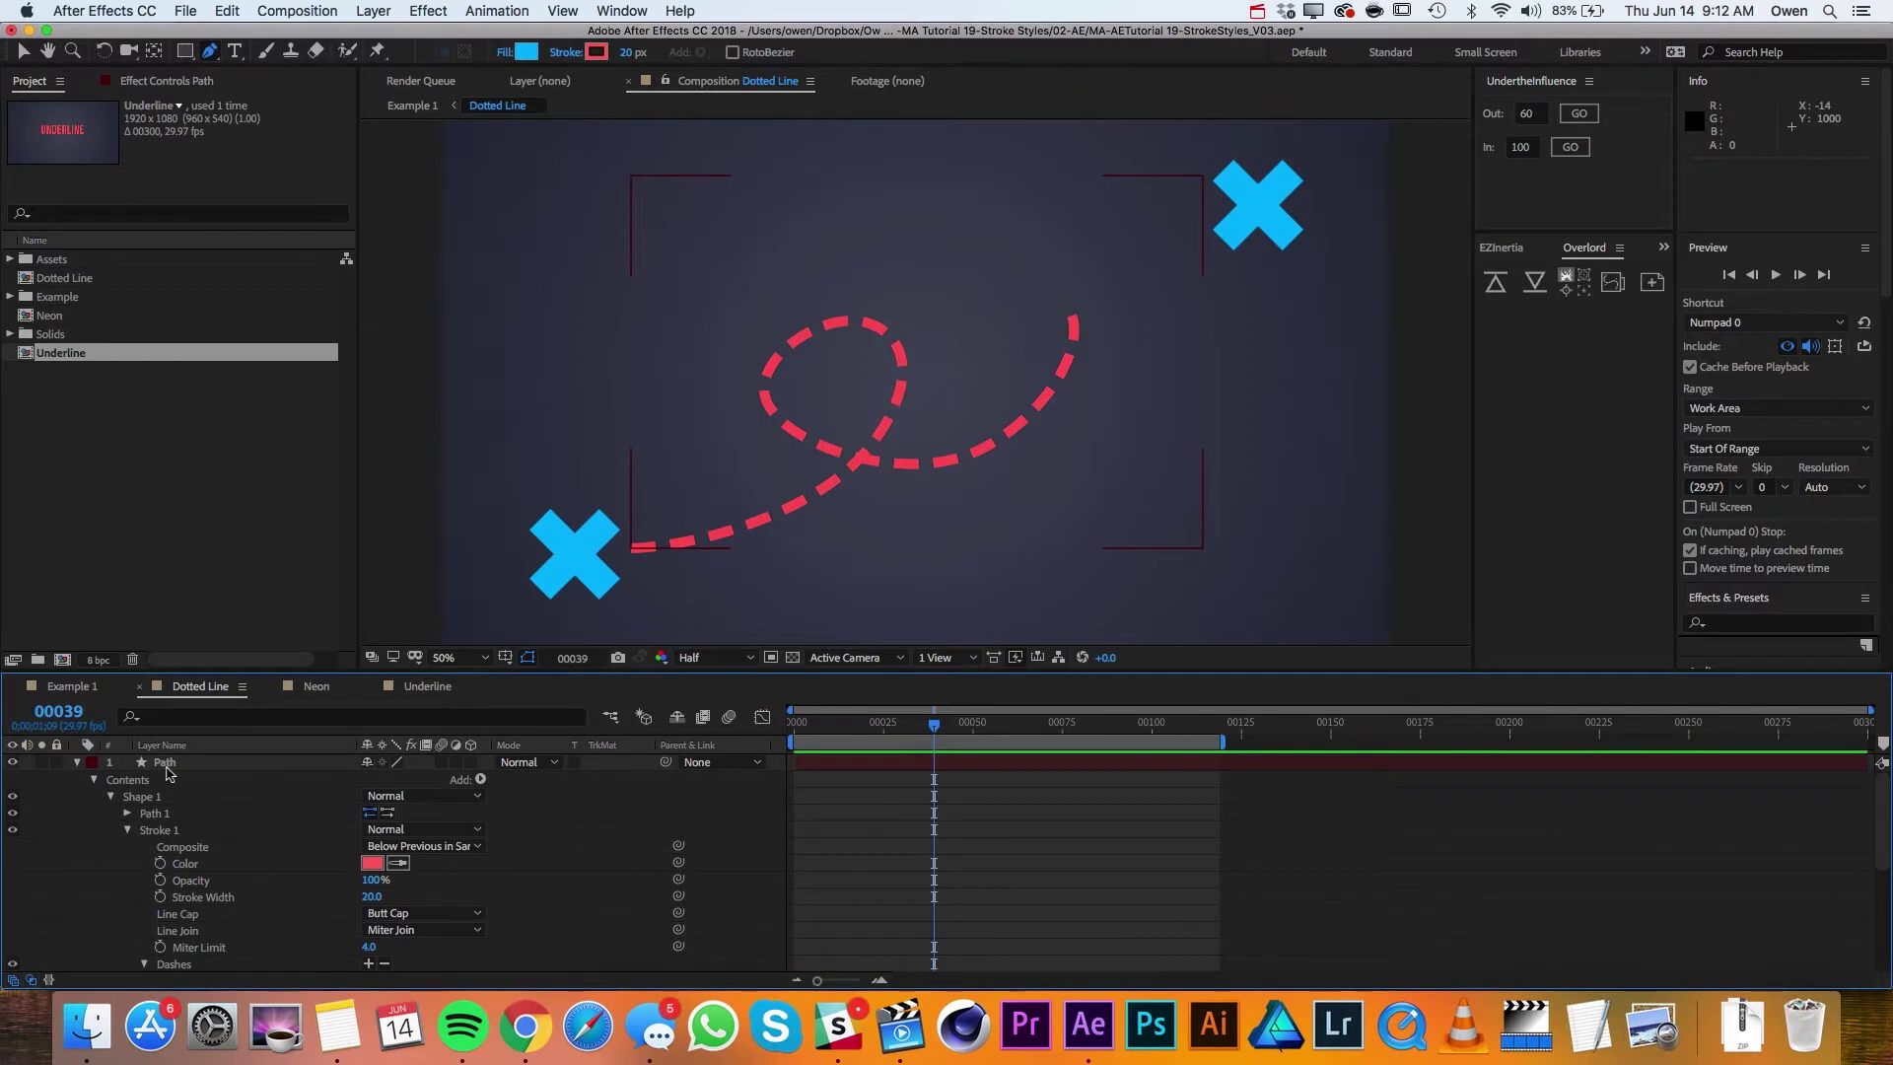
left_click(165, 763)
key("super+d")
left_click(77, 777)
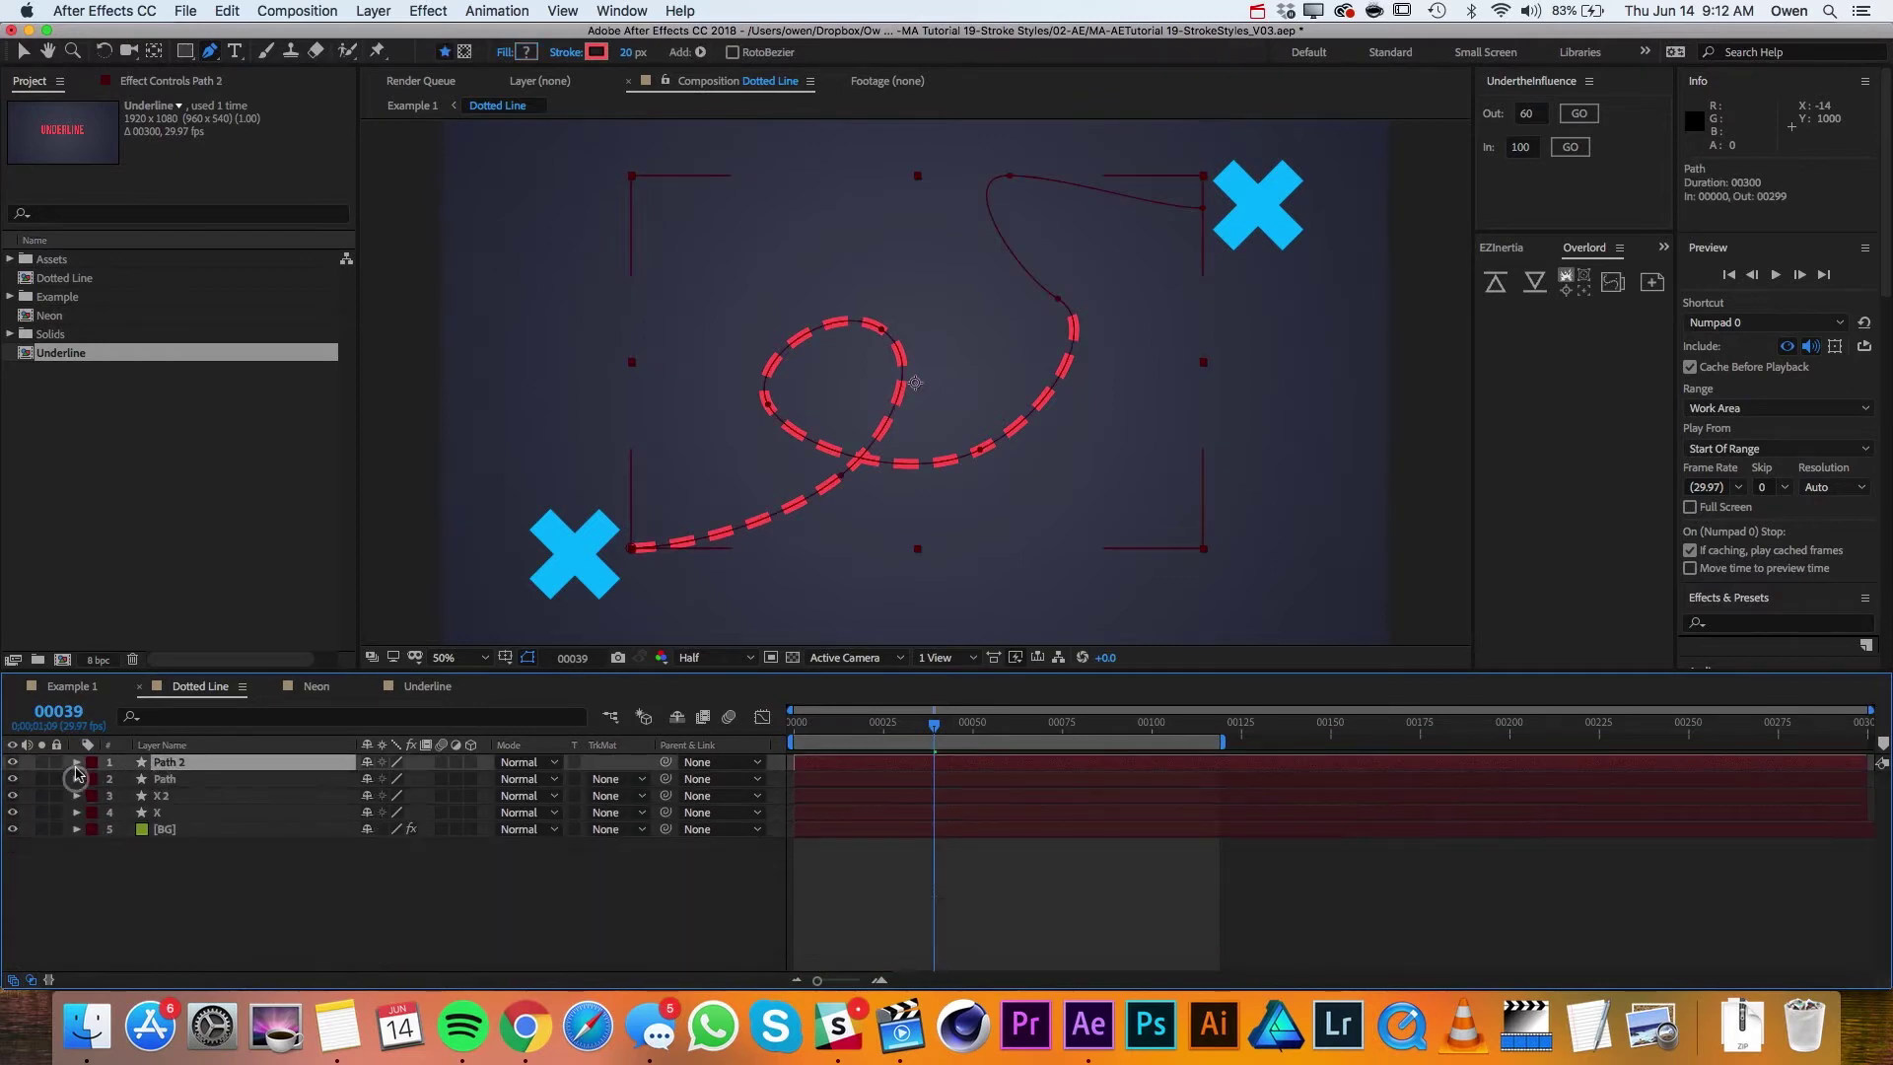
left_click(76, 763)
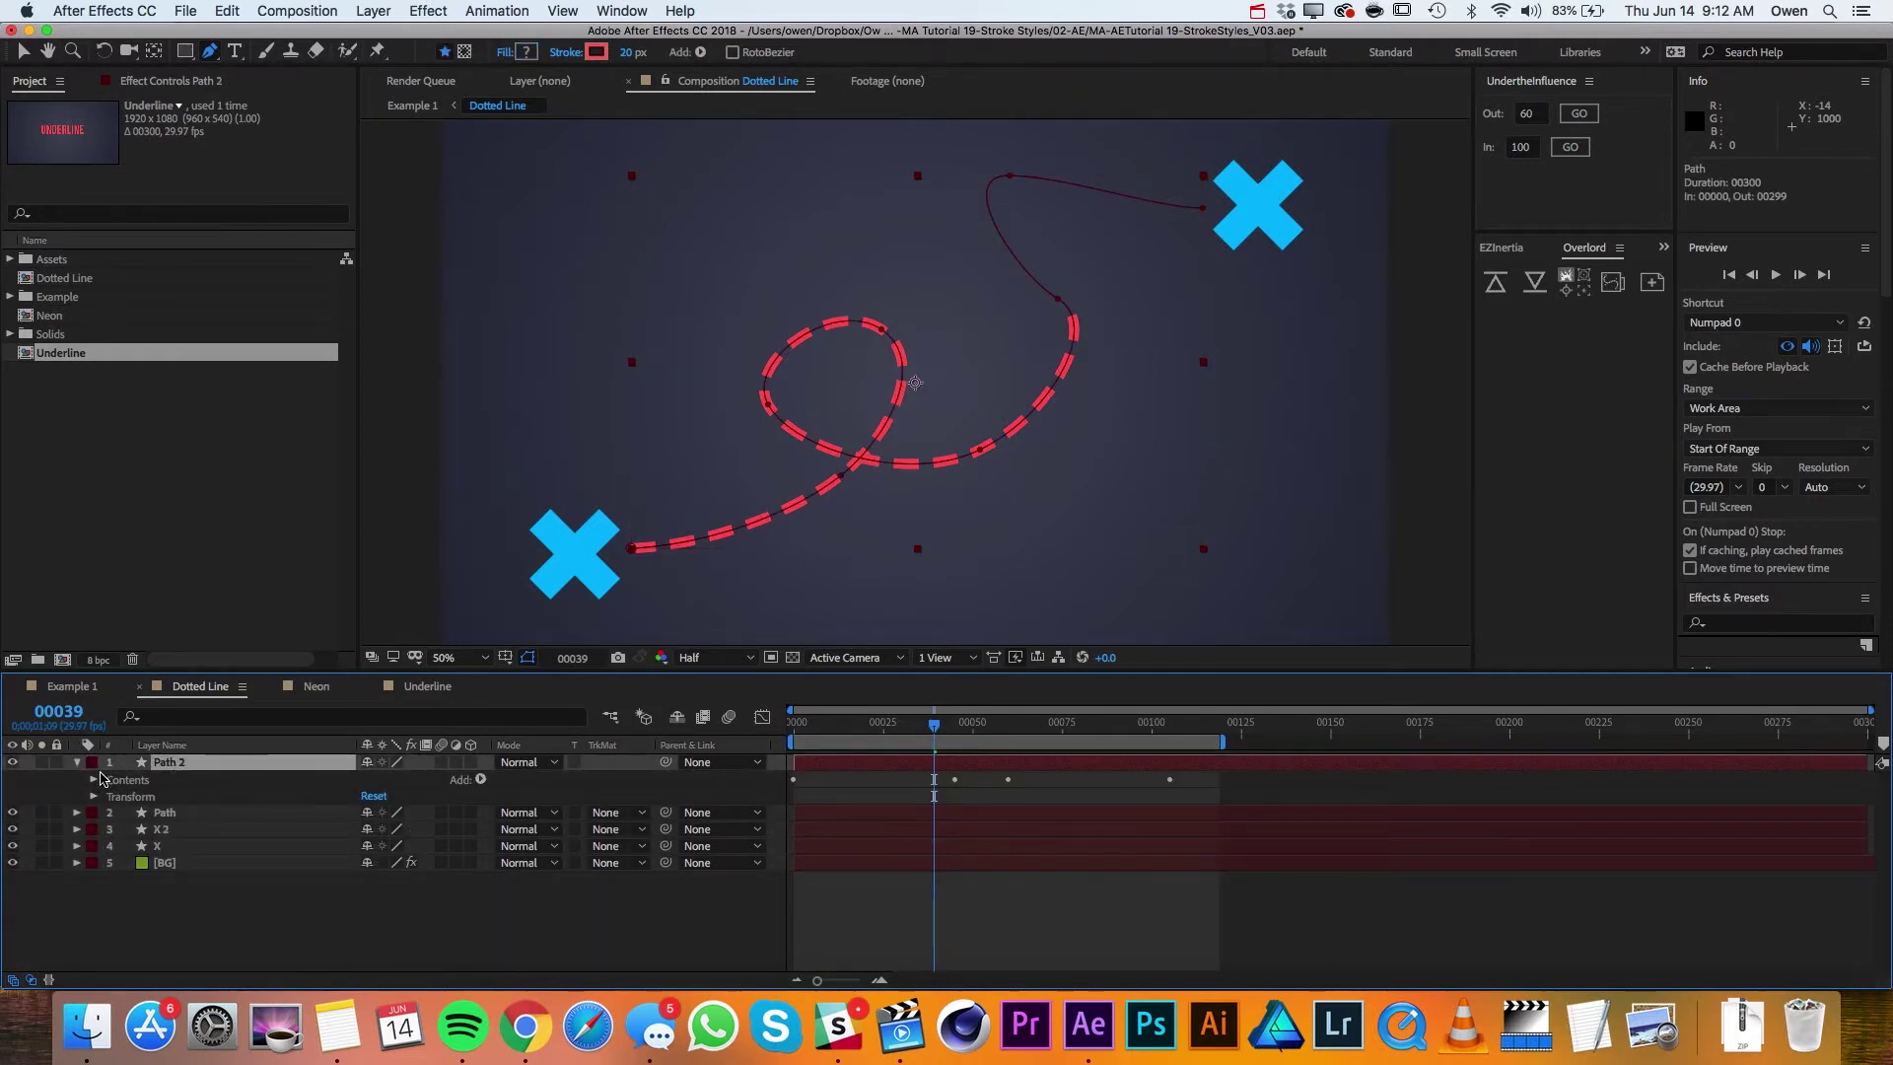
left_click(93, 779)
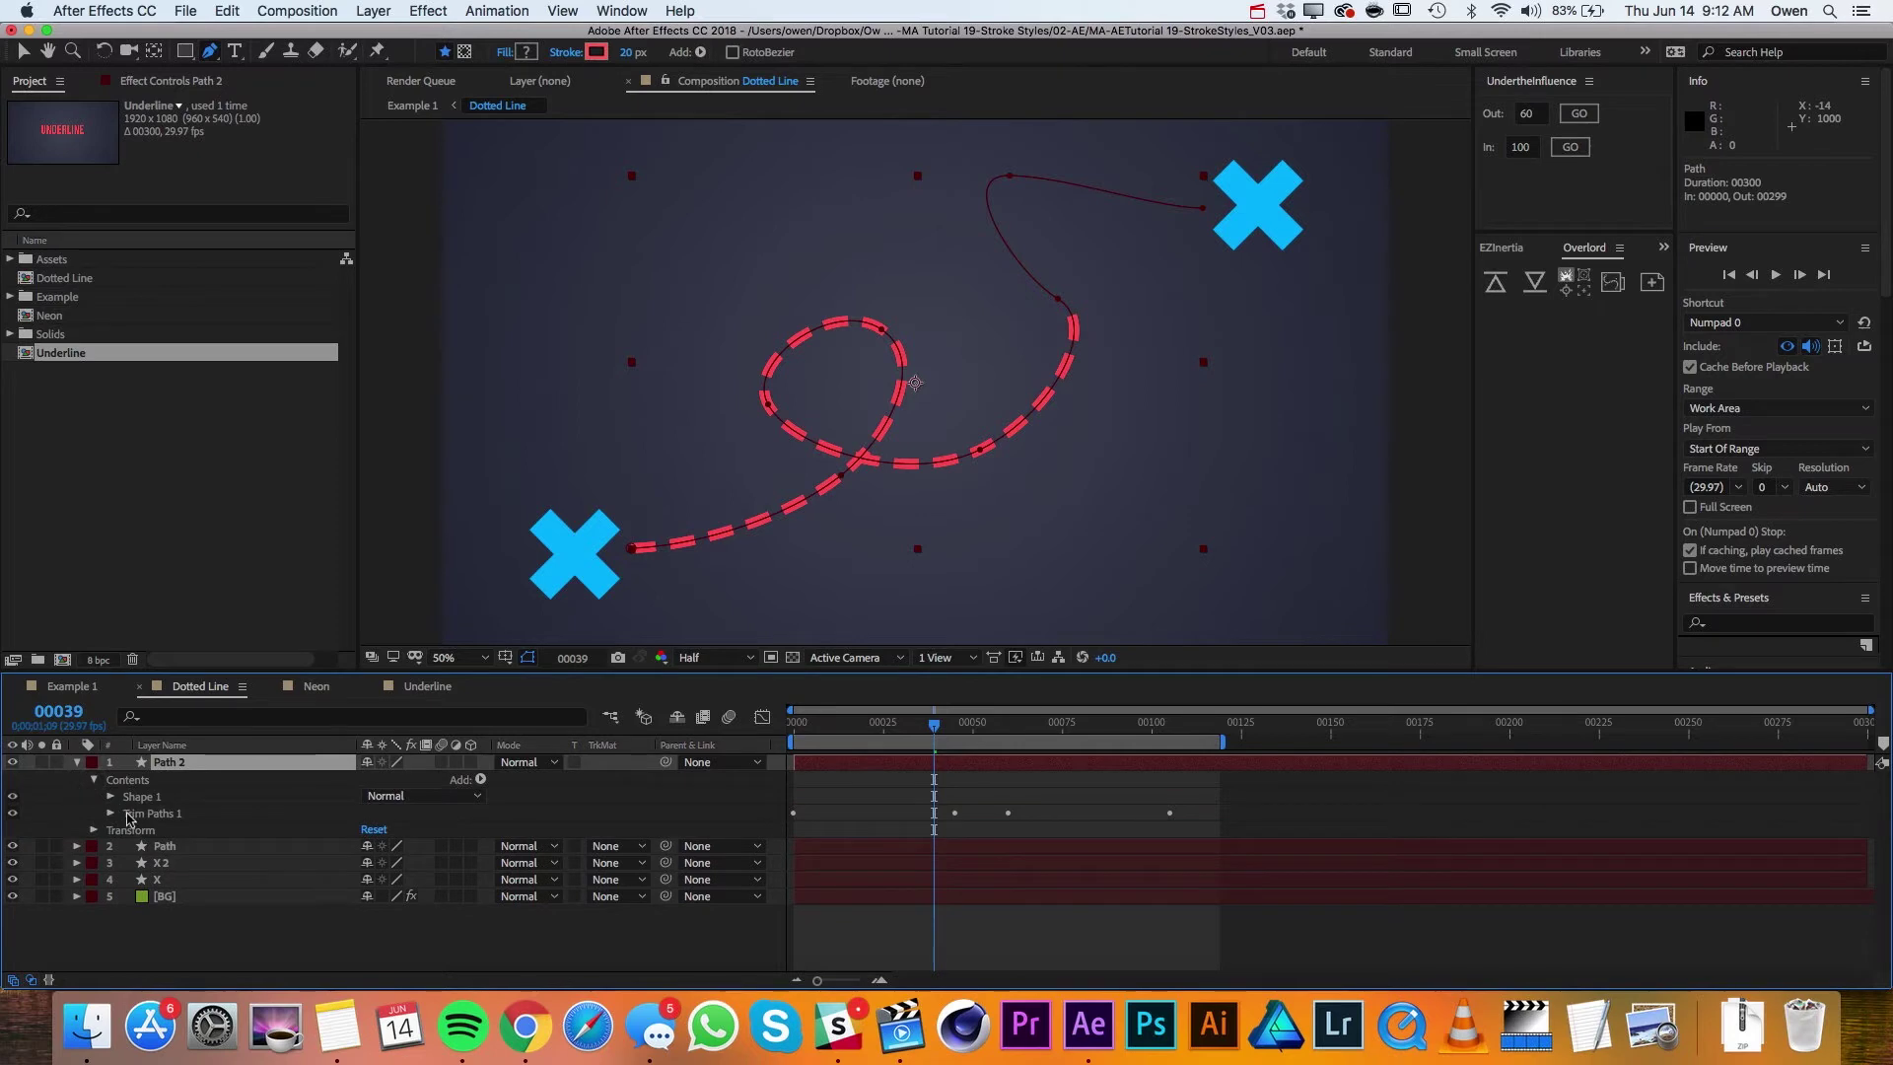
left_click(111, 797)
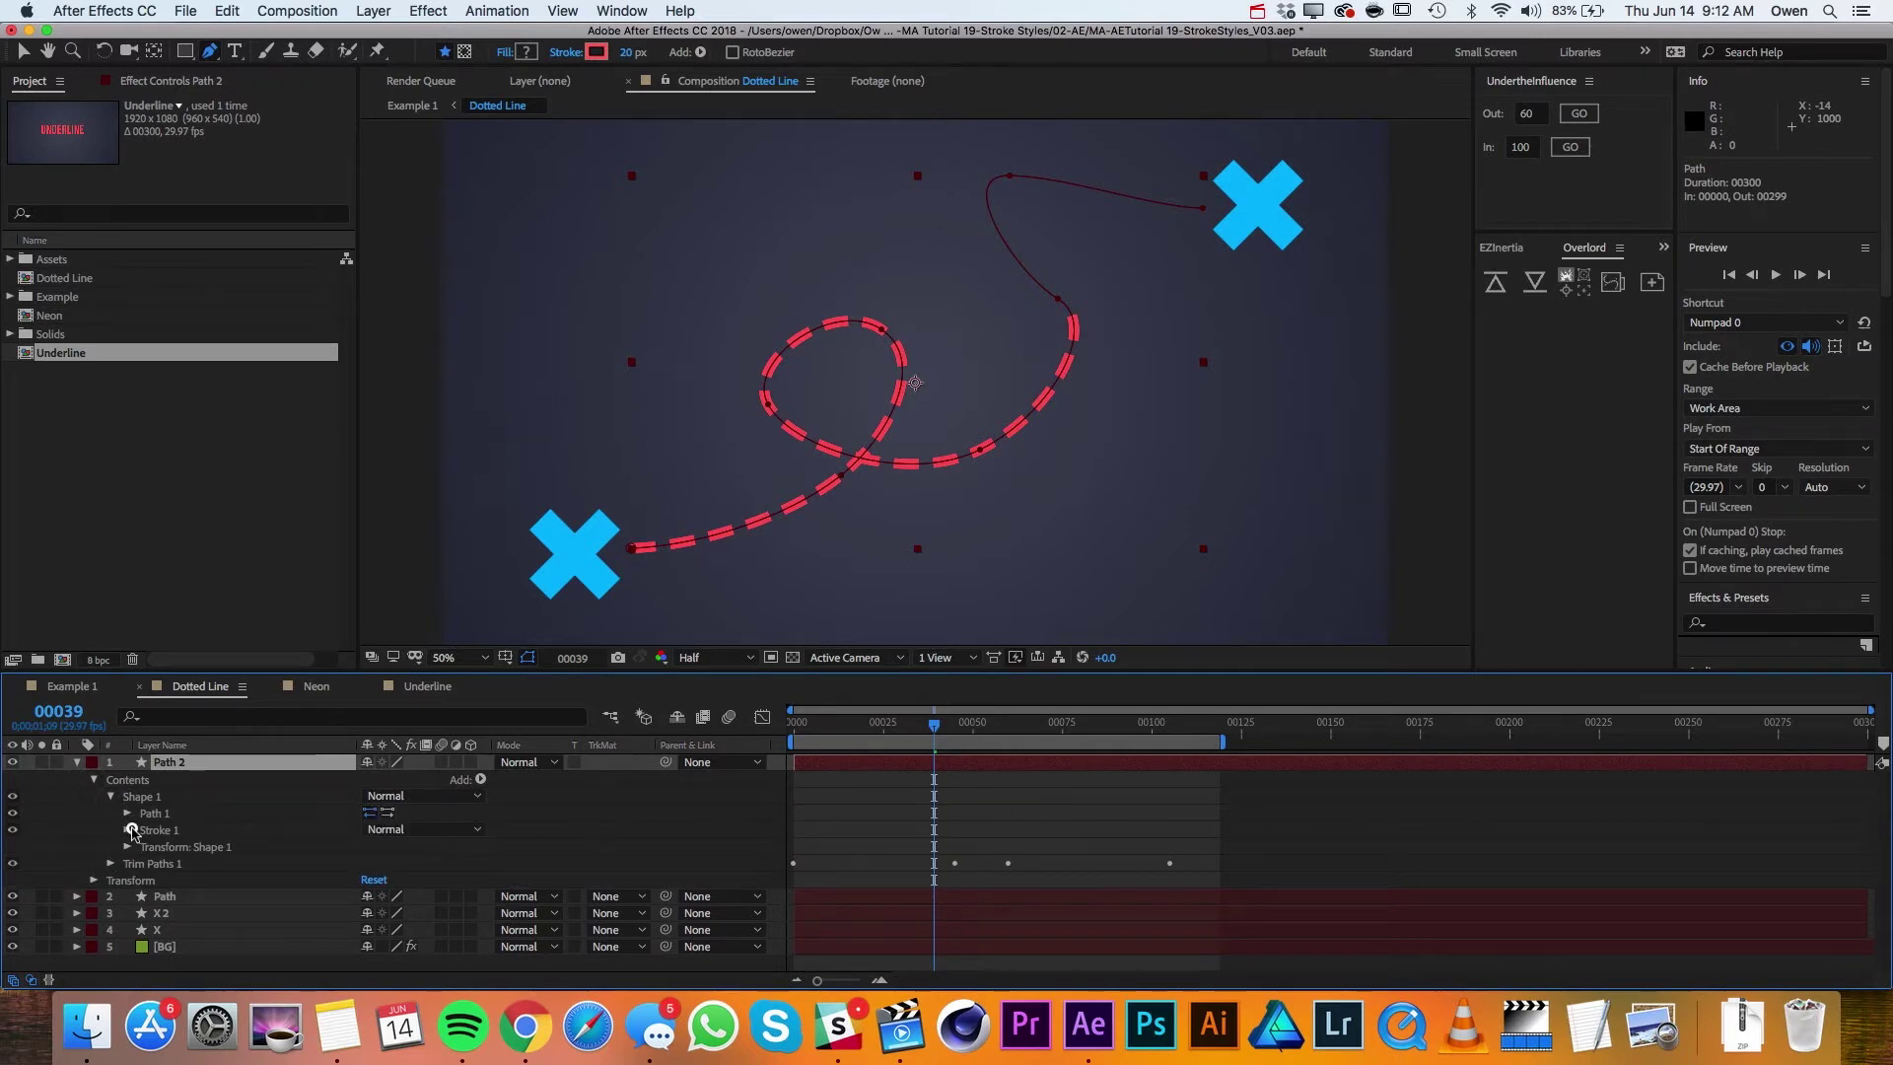
left_click(127, 829)
scroll(190, 877, "down", 3)
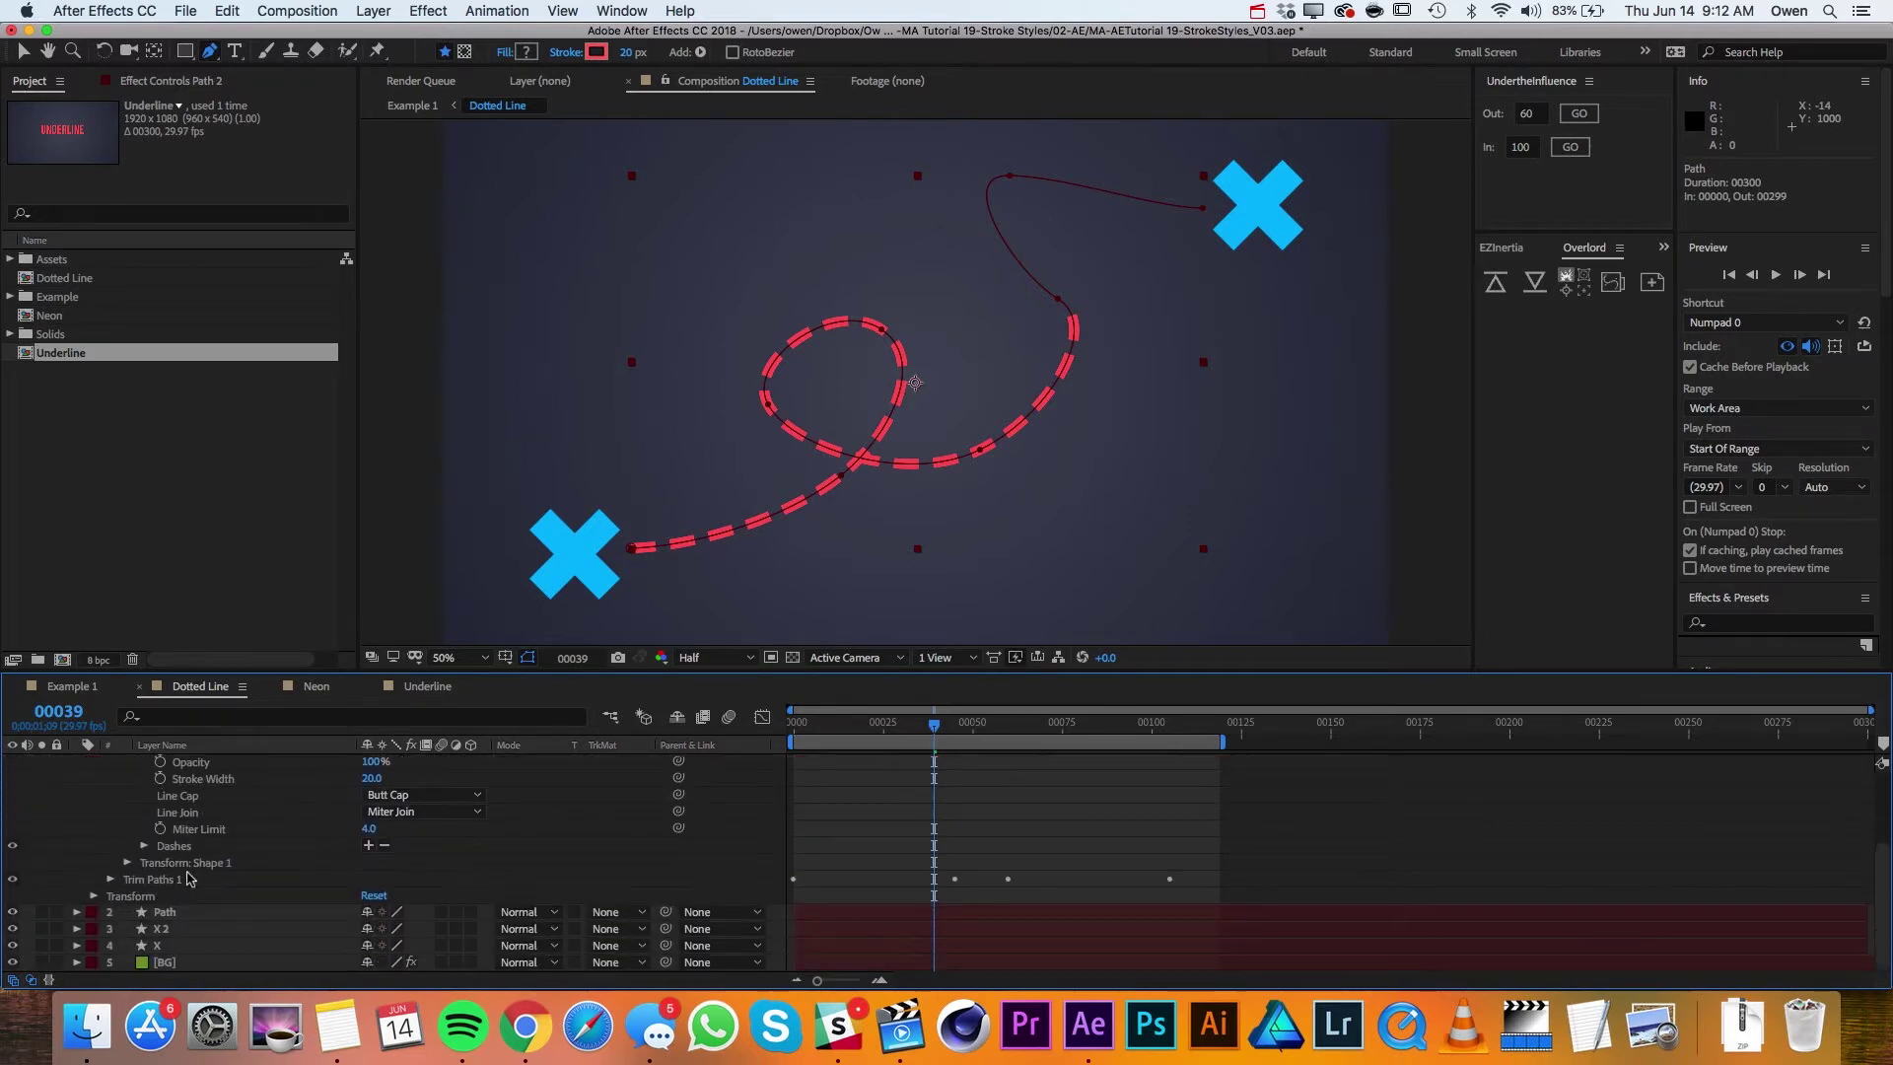
left_click(382, 846)
Step: Rename the solid copy 'Path Matte'
scroll(247, 838, "up", 3)
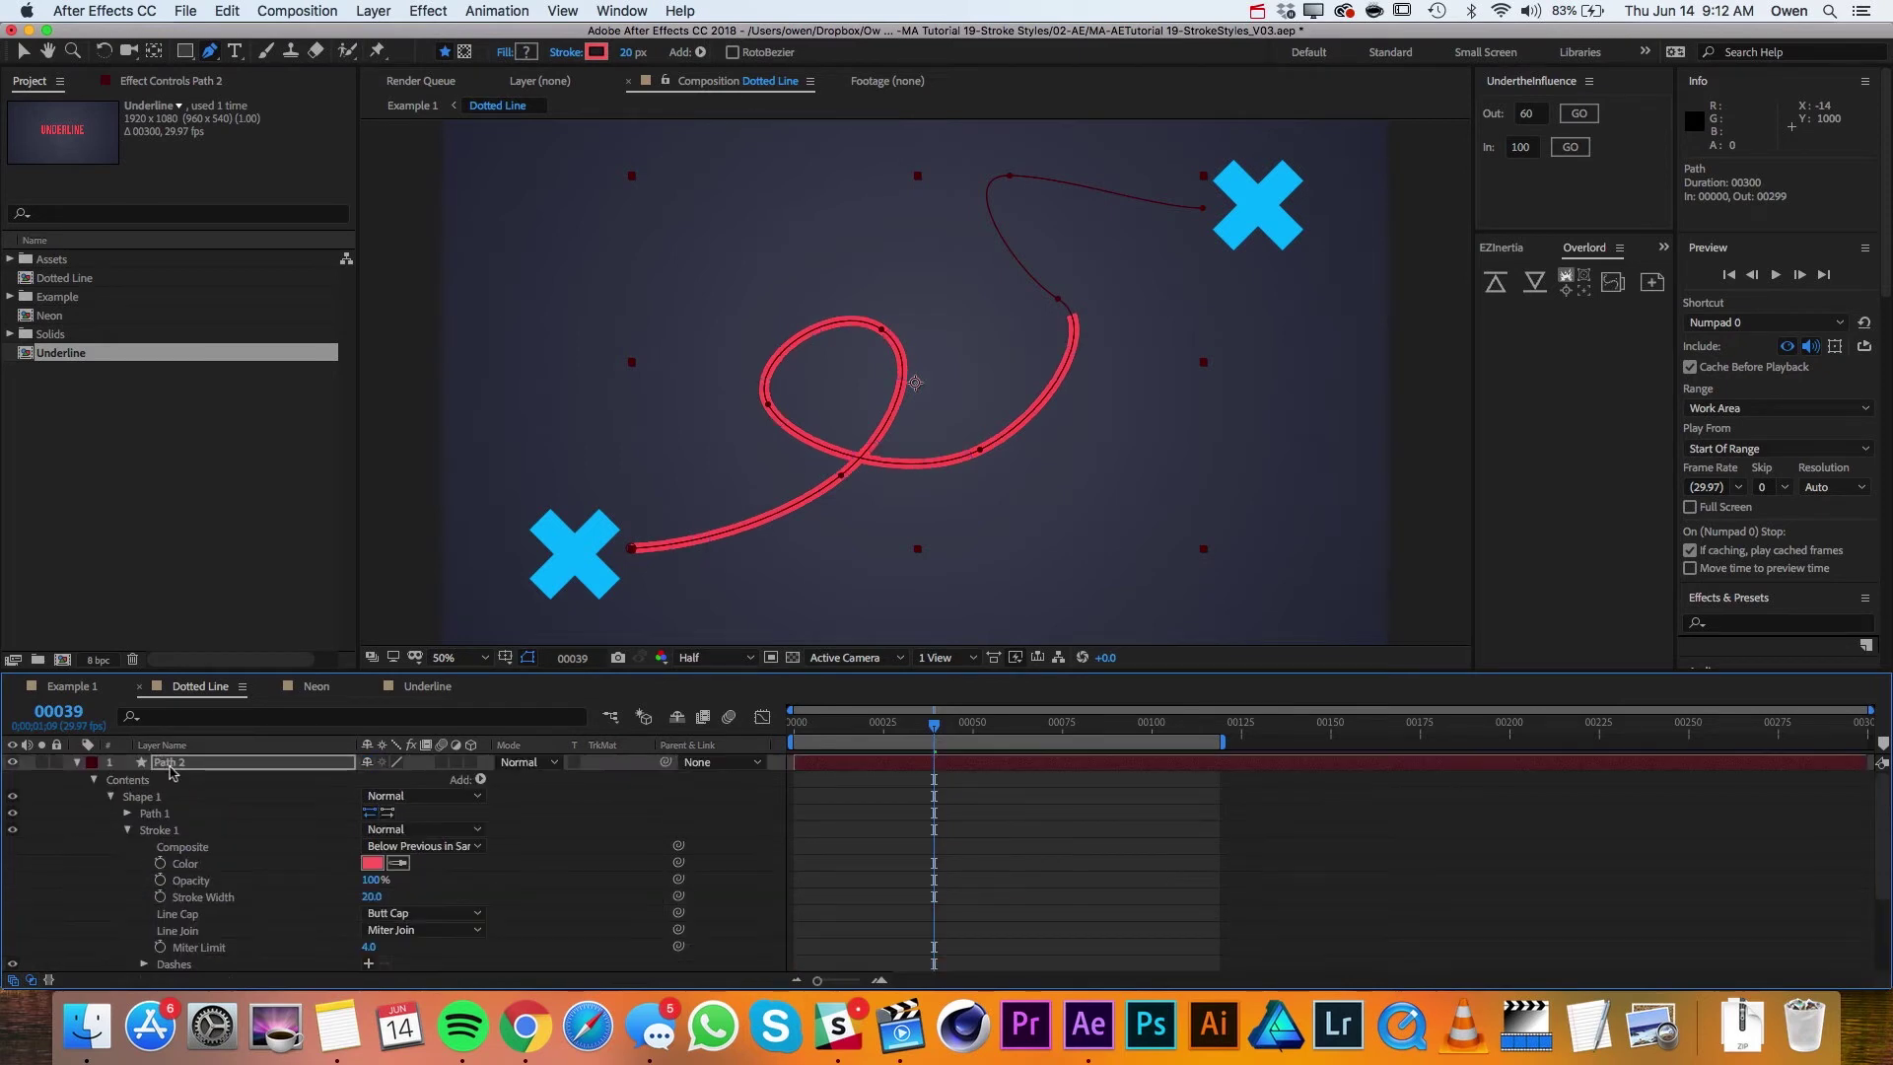
key("Return")
type("P")
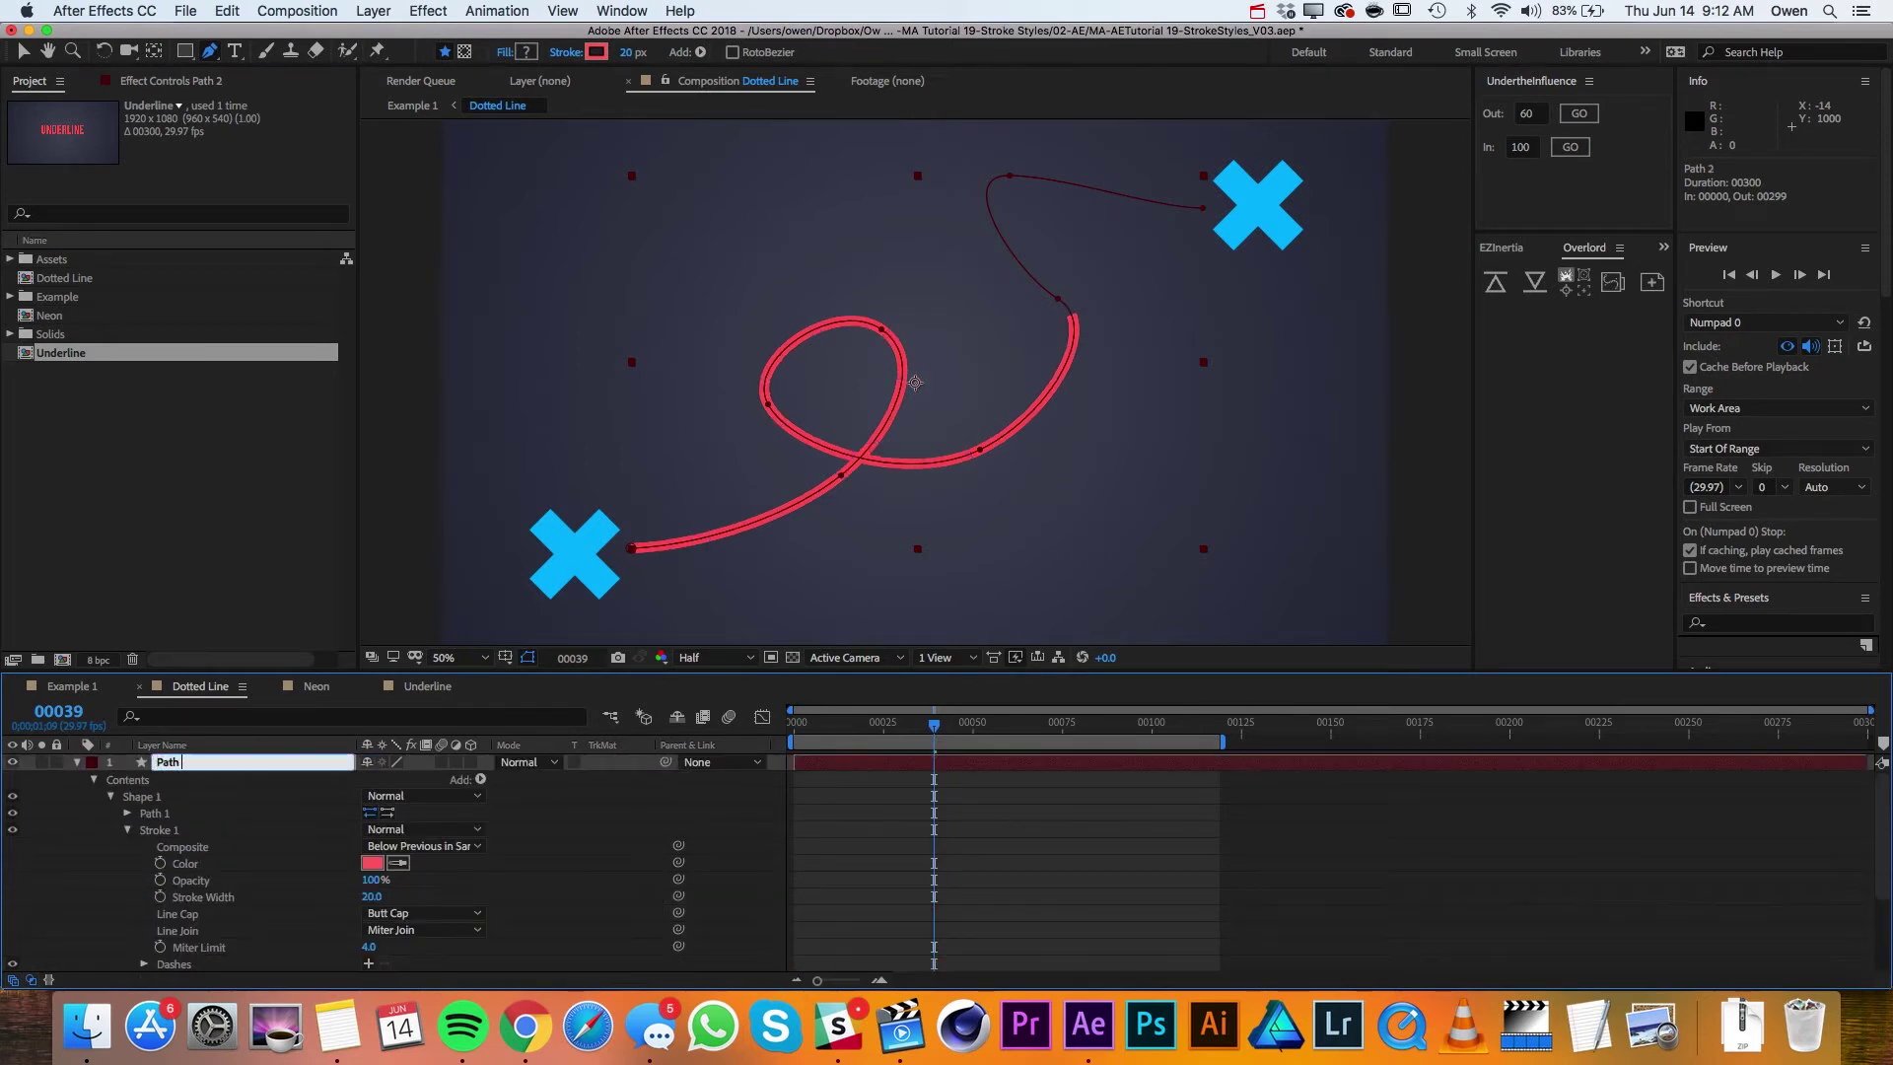
key("Return")
Step: Delete Trim Paths from the dashed Path layer, set its track matte to Alpha Matte 'Path Matte', and preview
key("u")
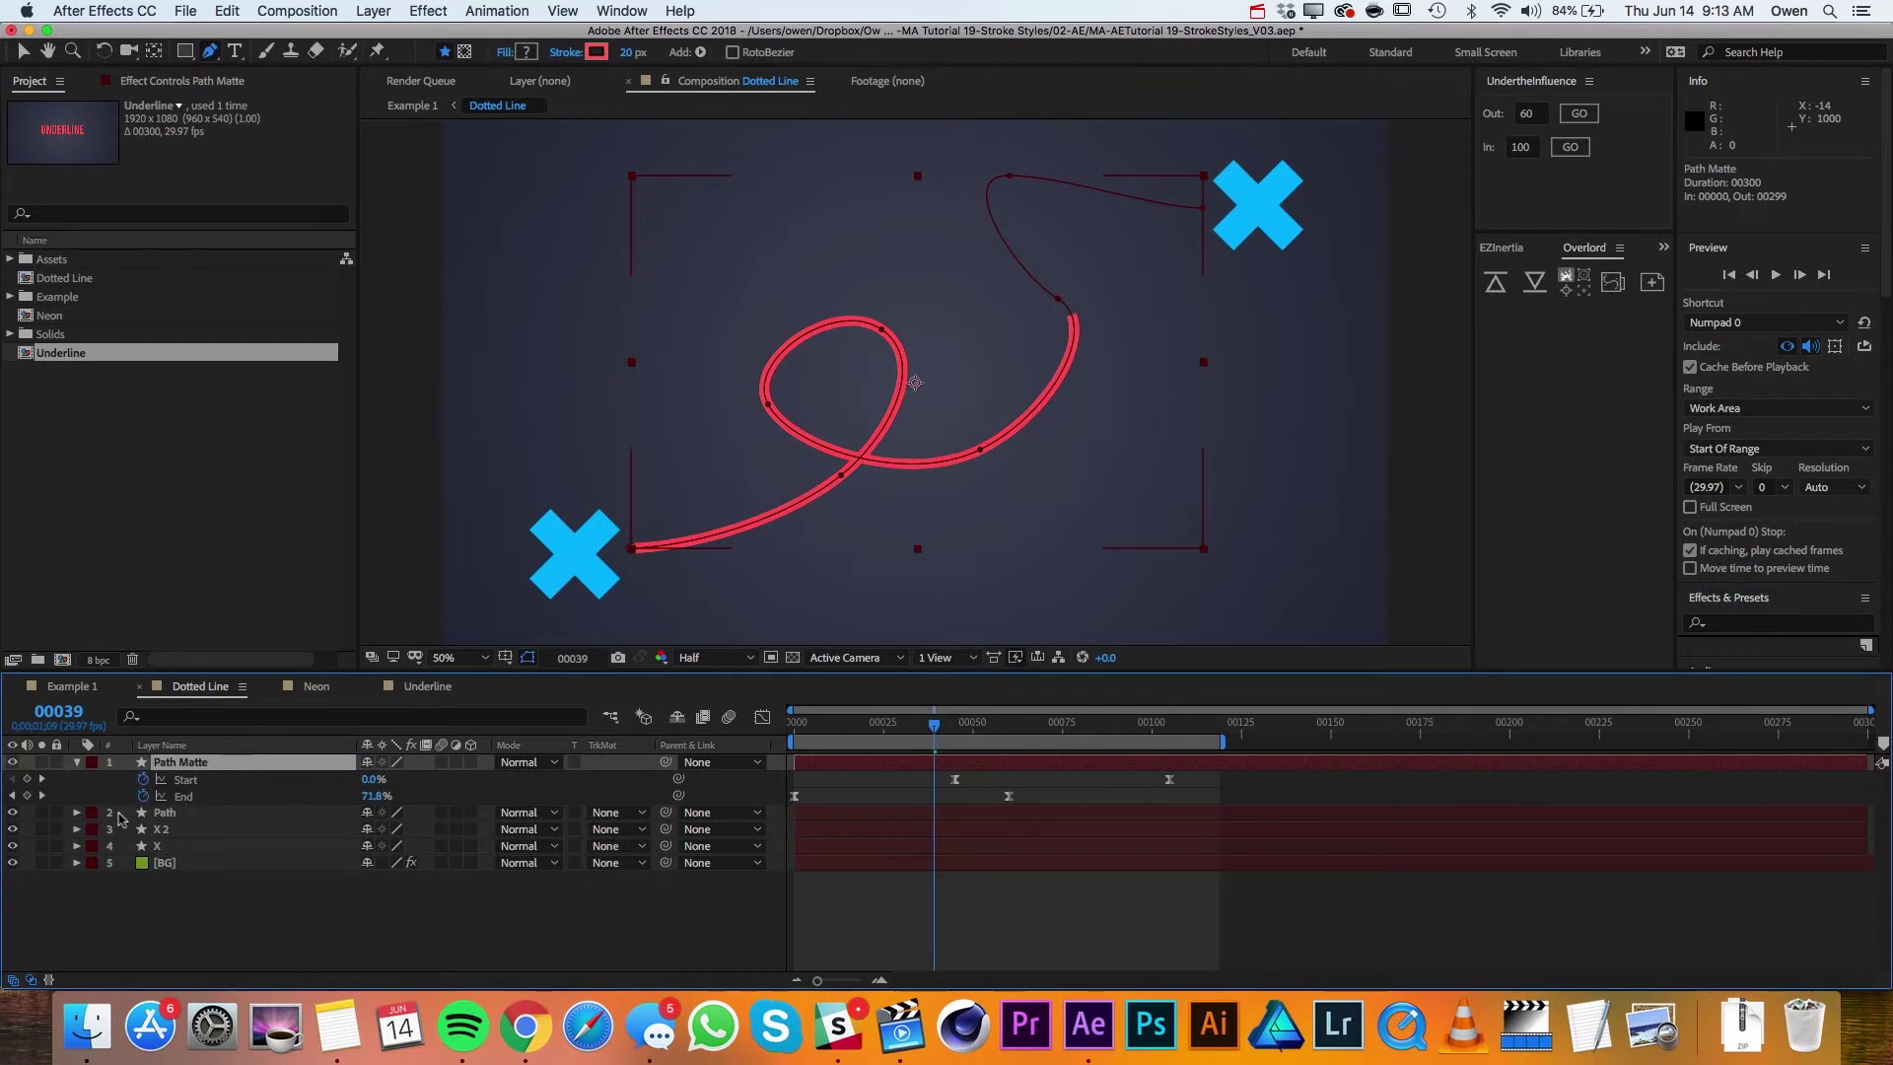
left_click(77, 814)
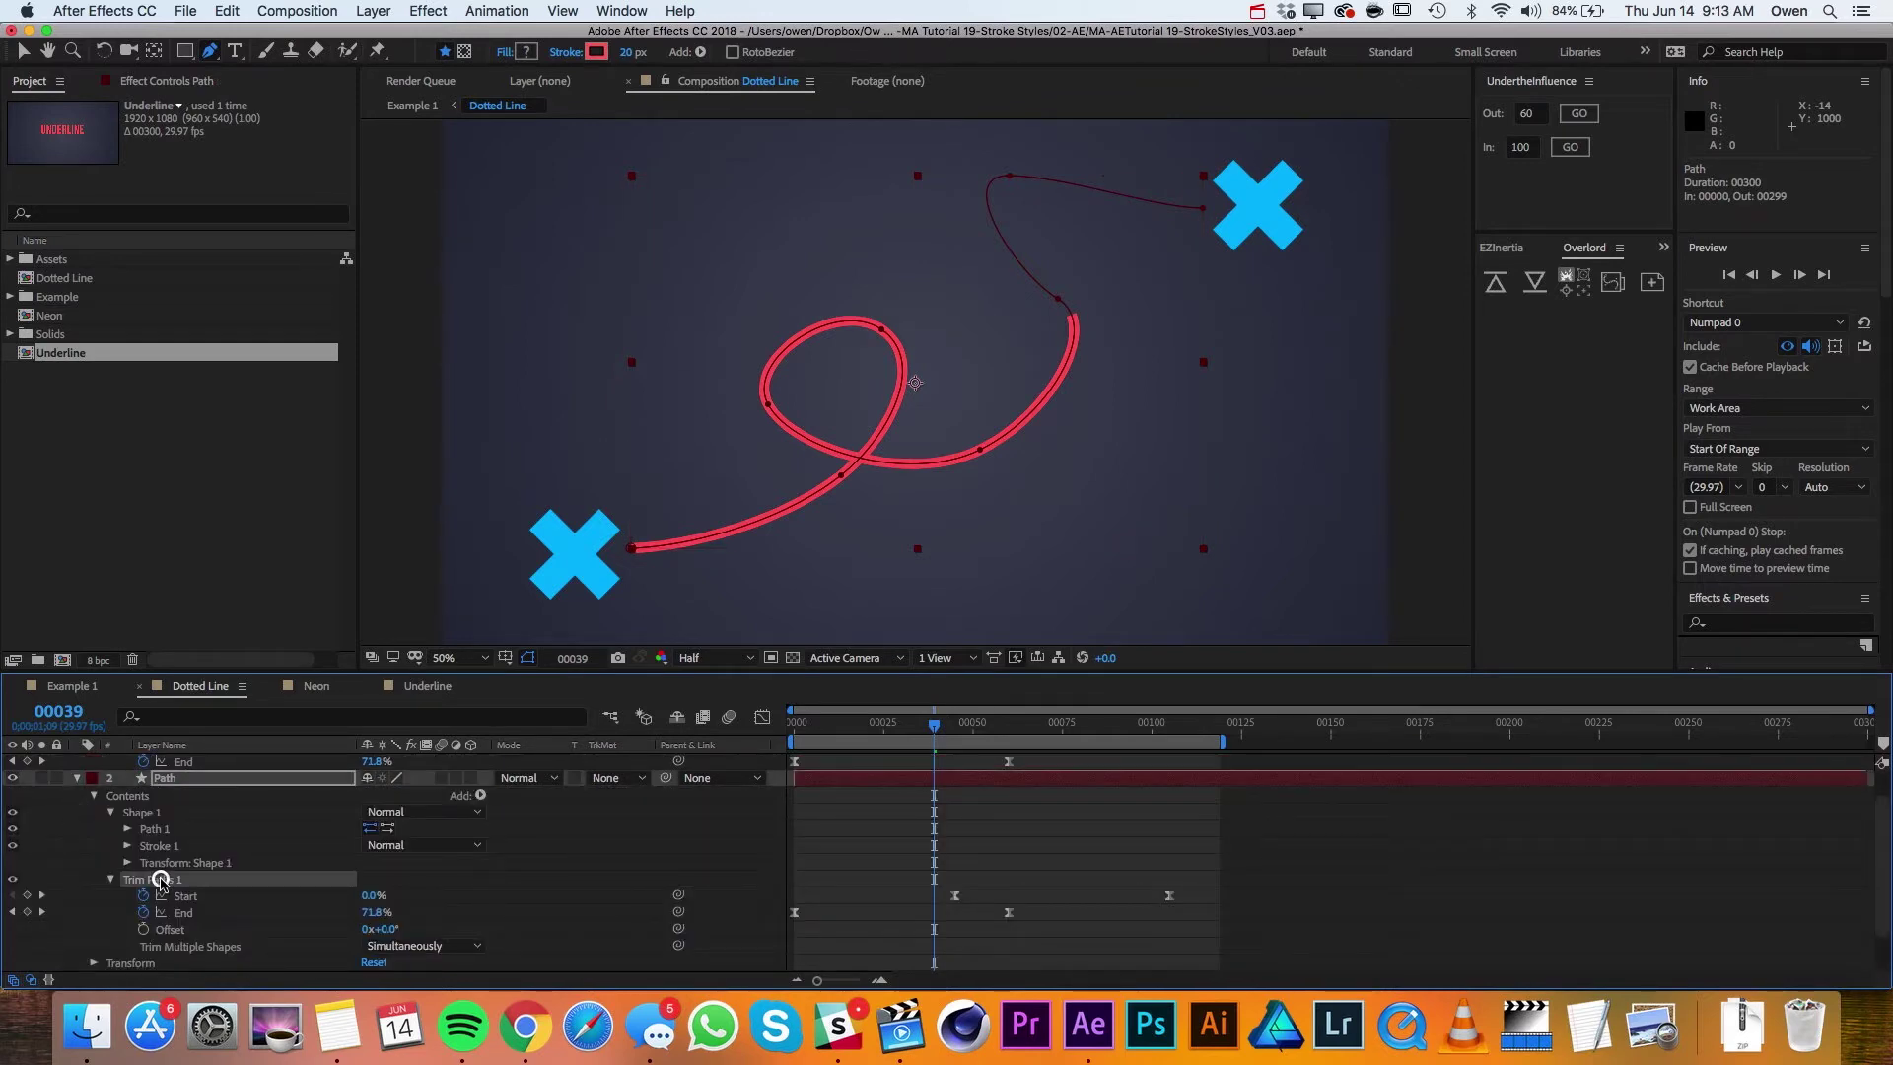
left_click(161, 881)
key("Delete")
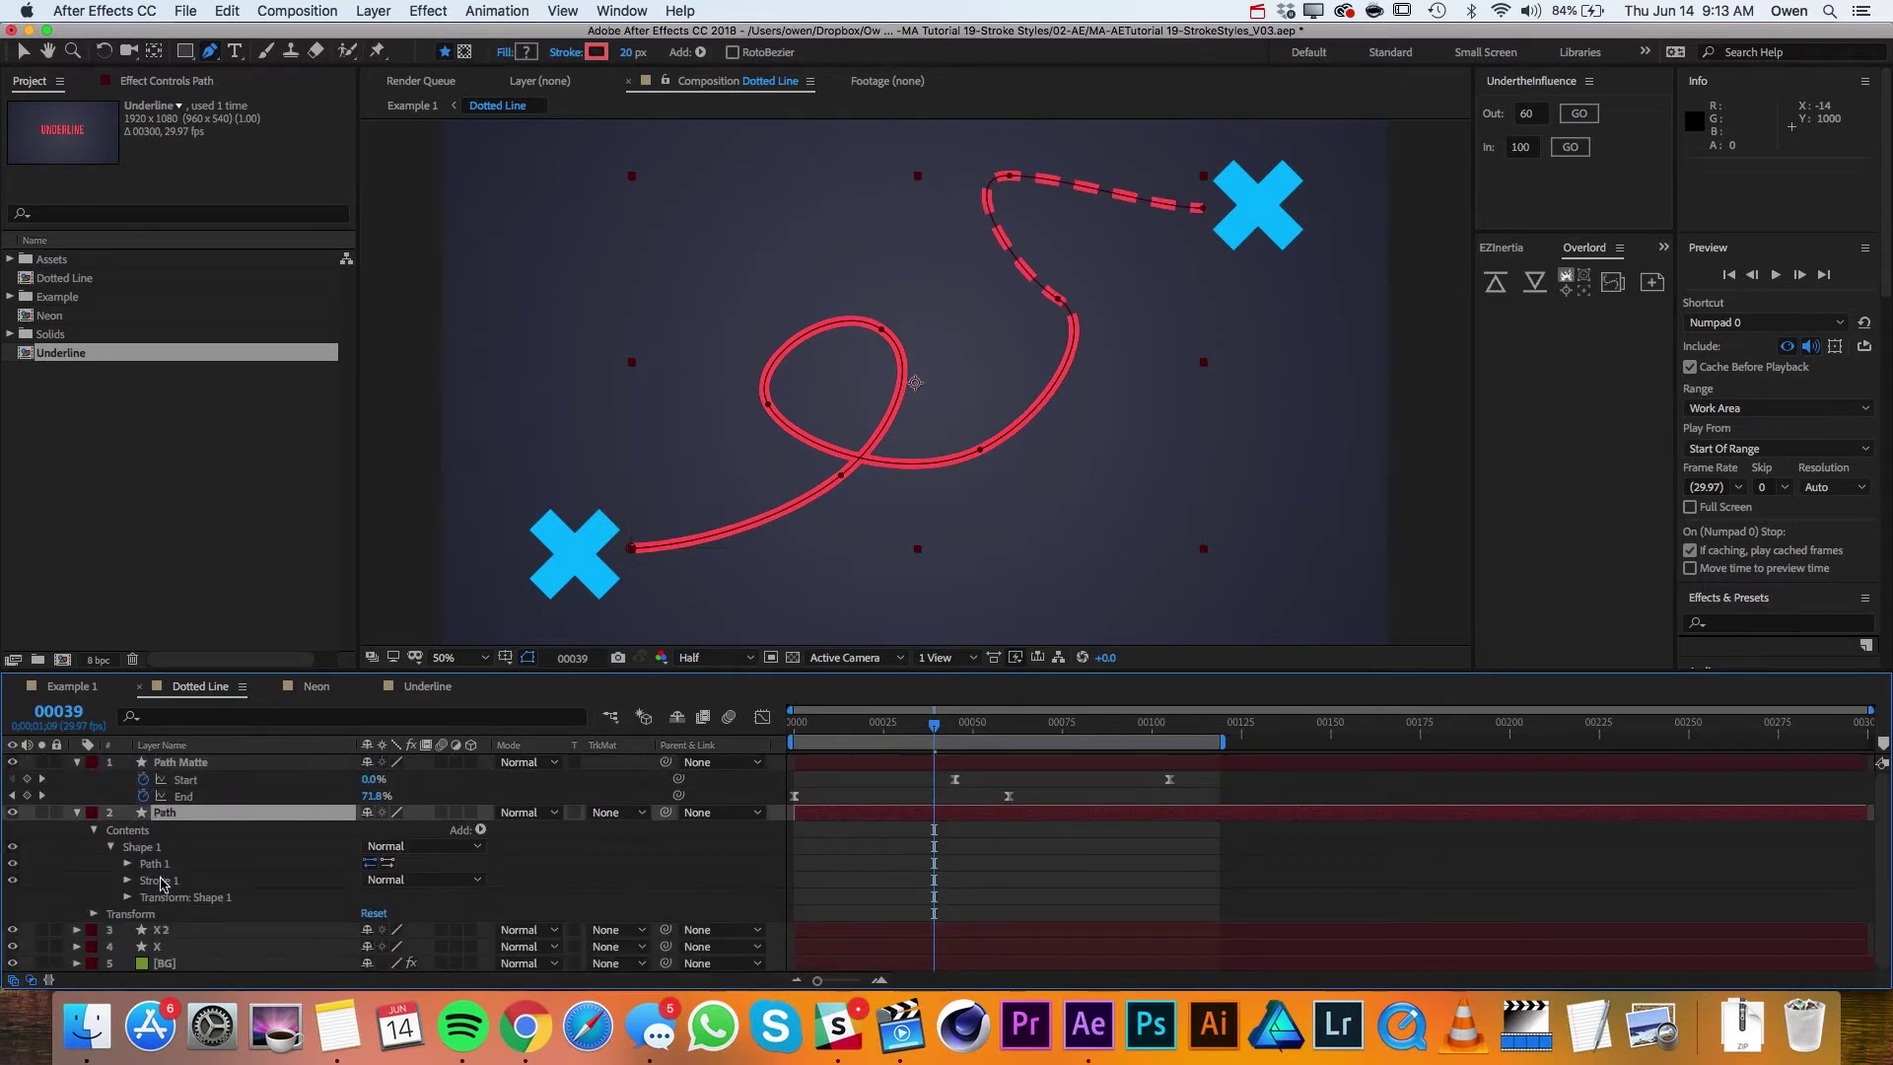
left_click(610, 811)
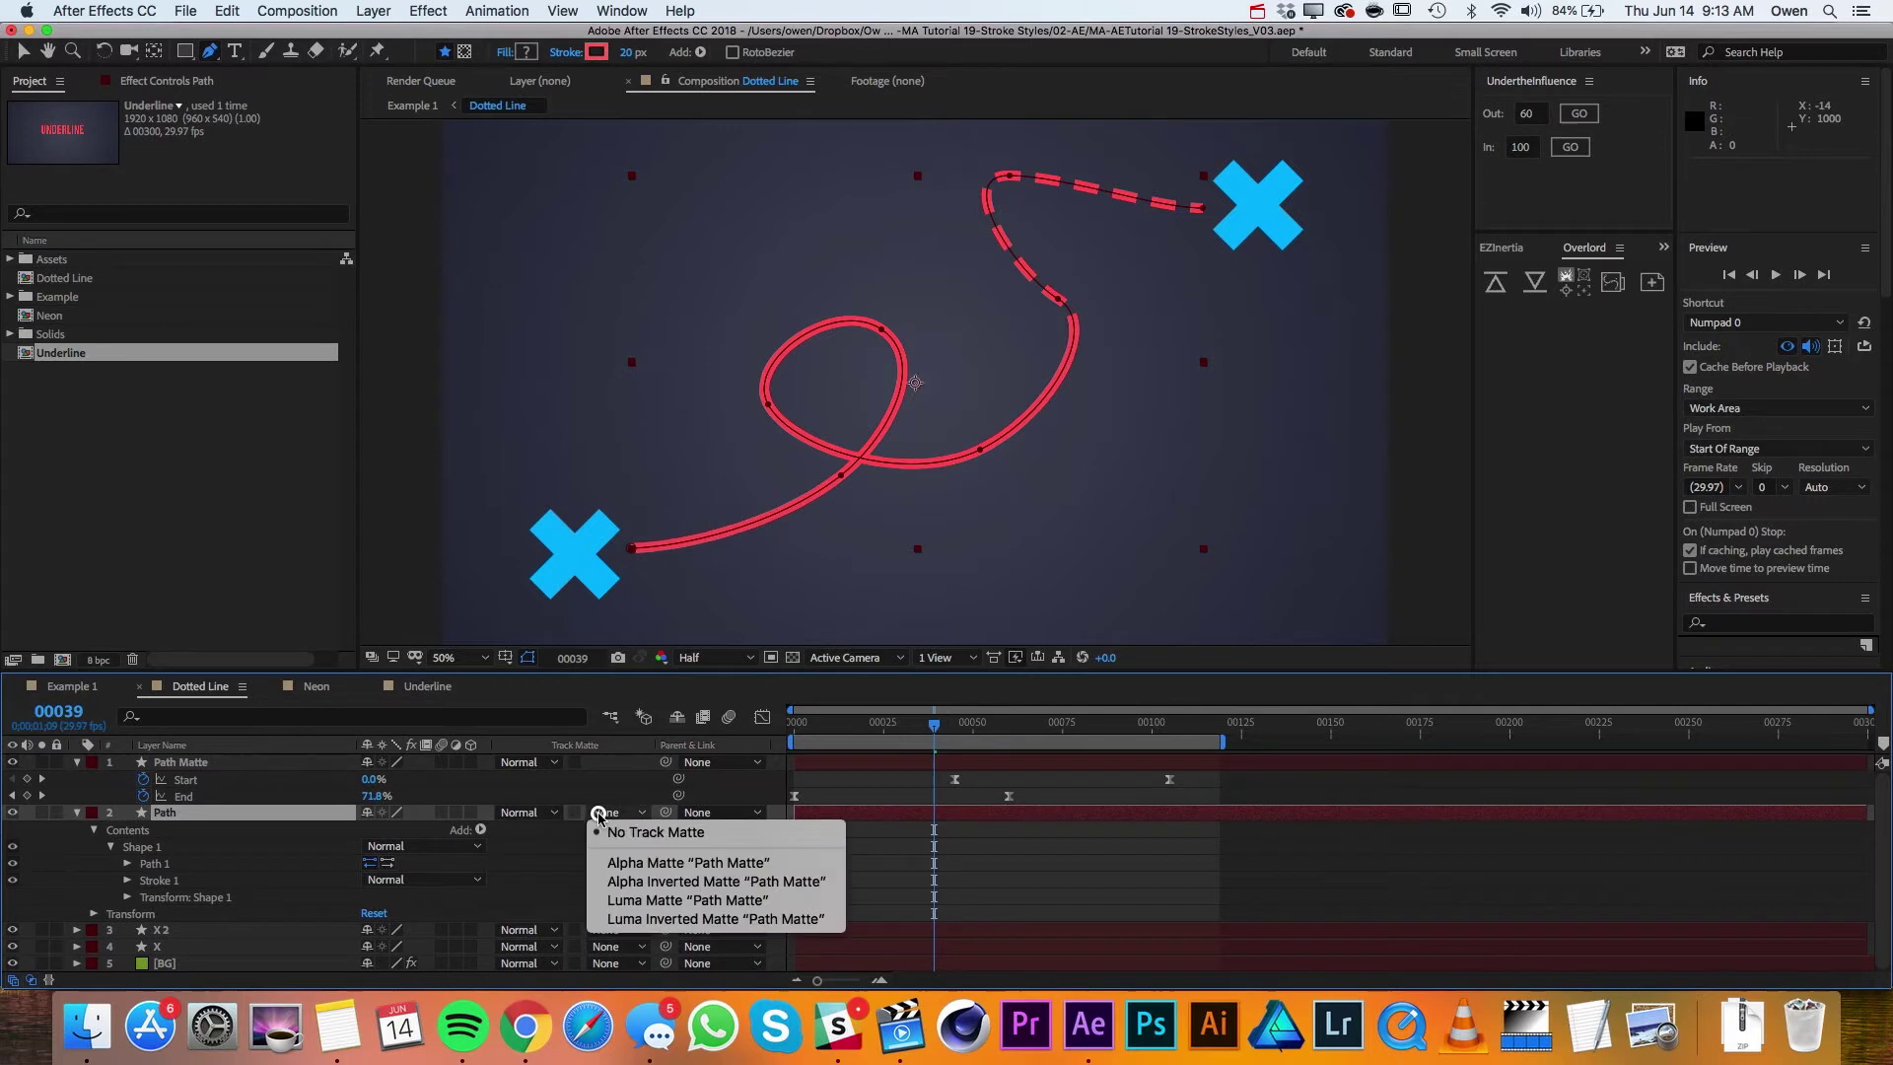
left_click(630, 863)
key("space")
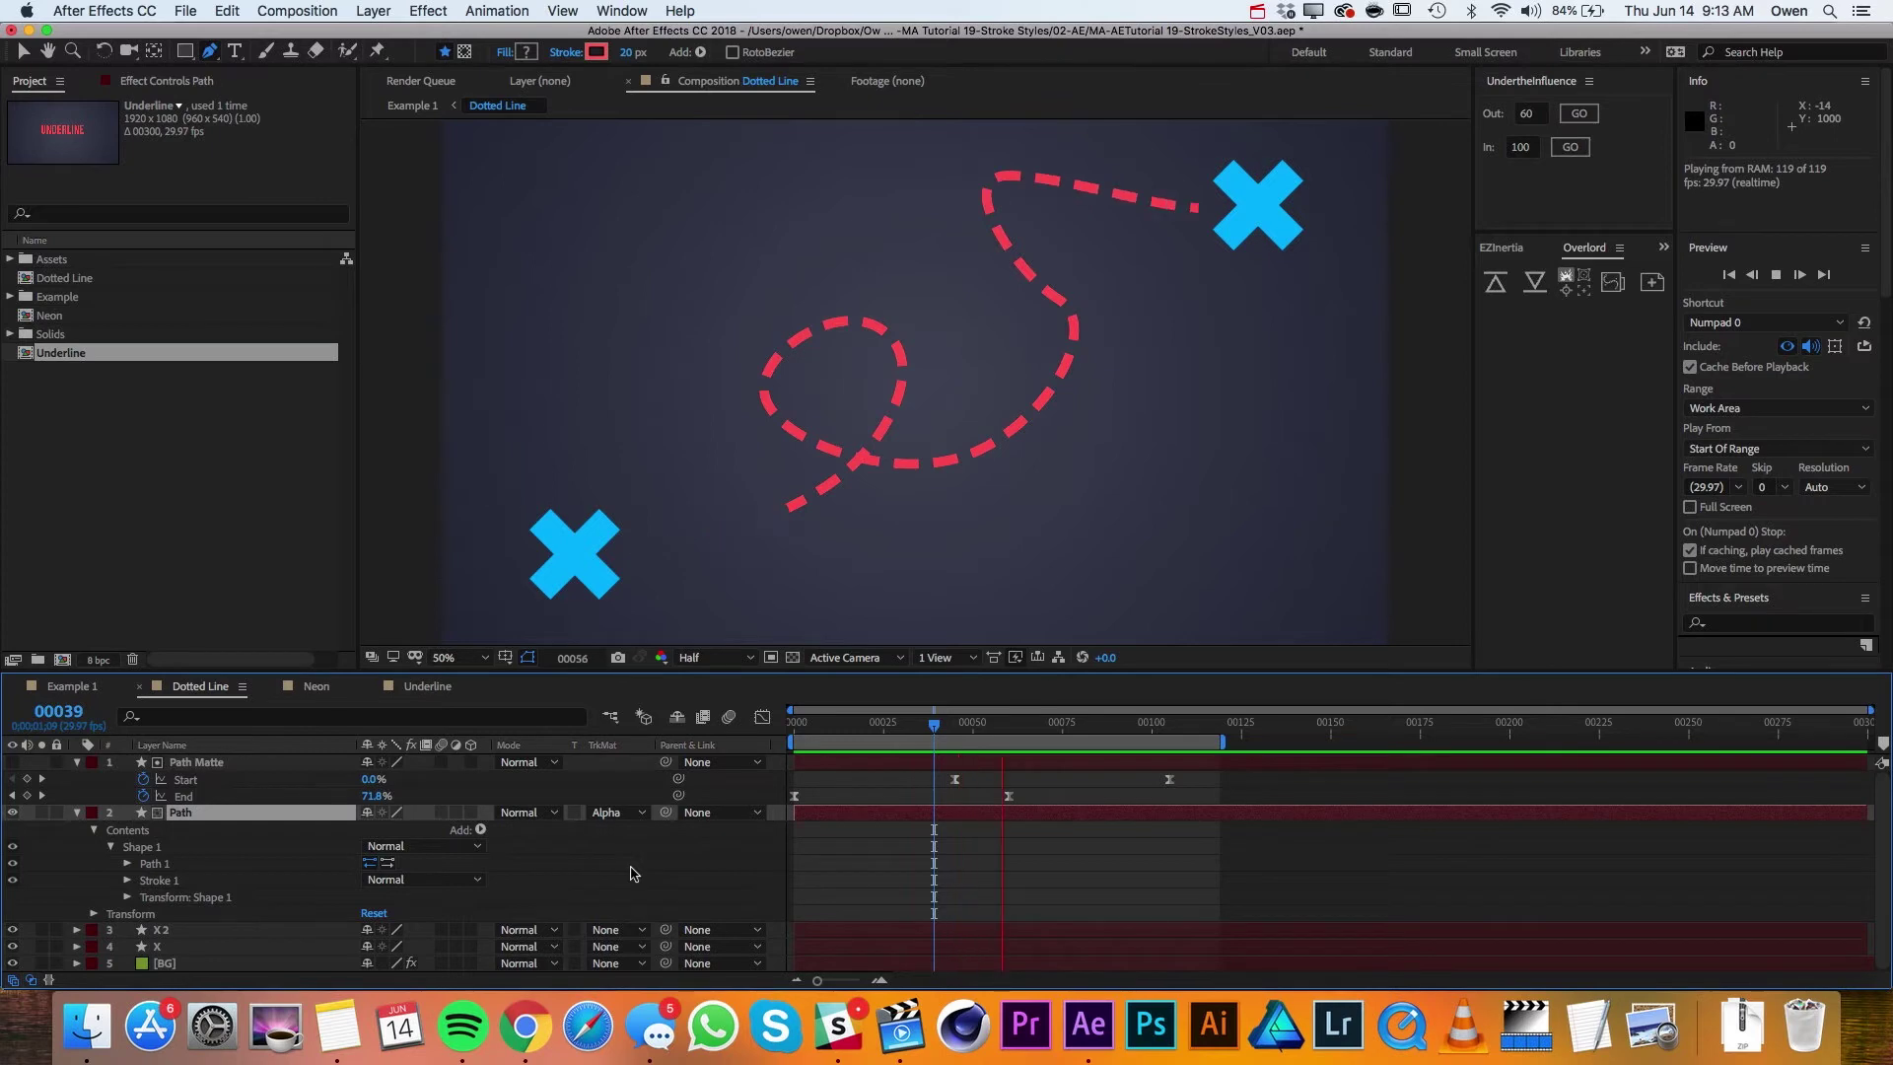
key("space")
Step: Check the finished lightbulb in Example 1, then select the Bulb Outlines, Base Outlines and Ray layers
left_click(71, 686)
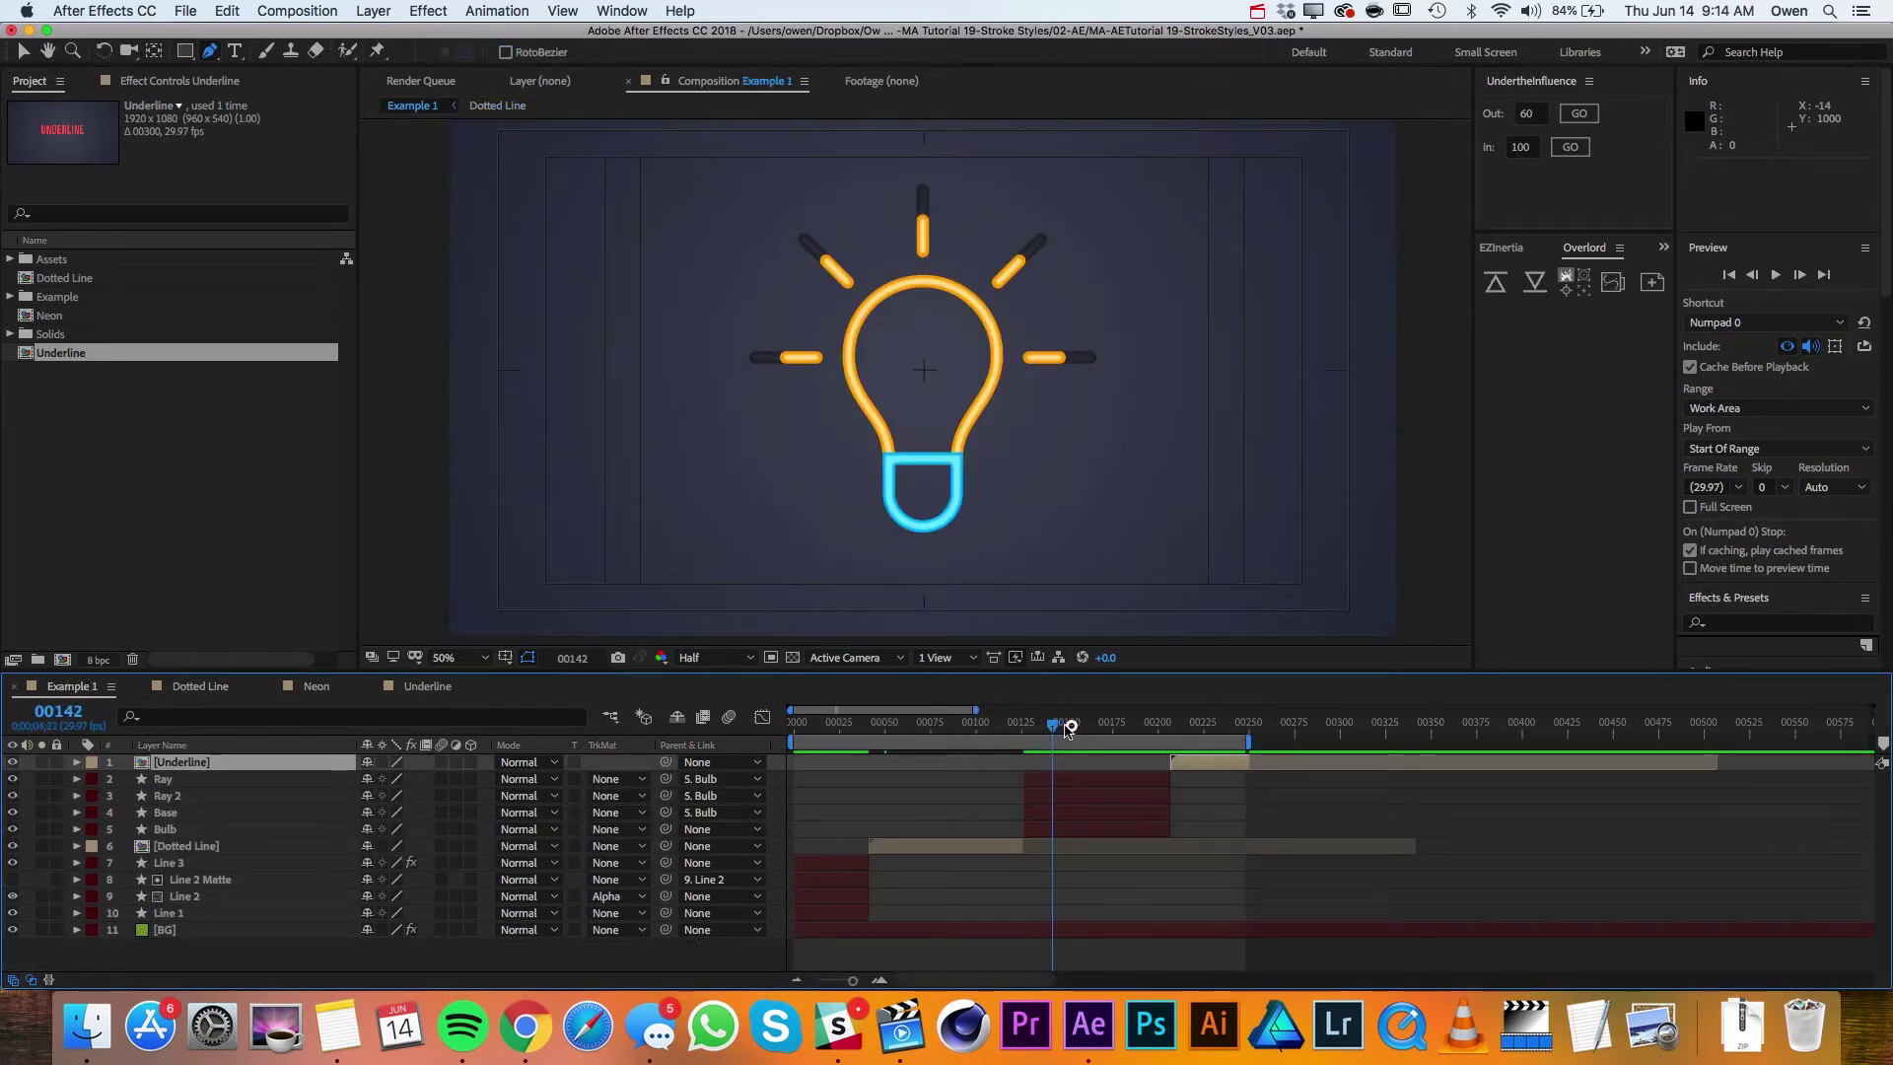
mouse_move(1069, 728)
left_mouse_down()
mouse_move(1091, 728)
mouse_move(1043, 731)
mouse_move(1061, 730)
left_mouse_up()
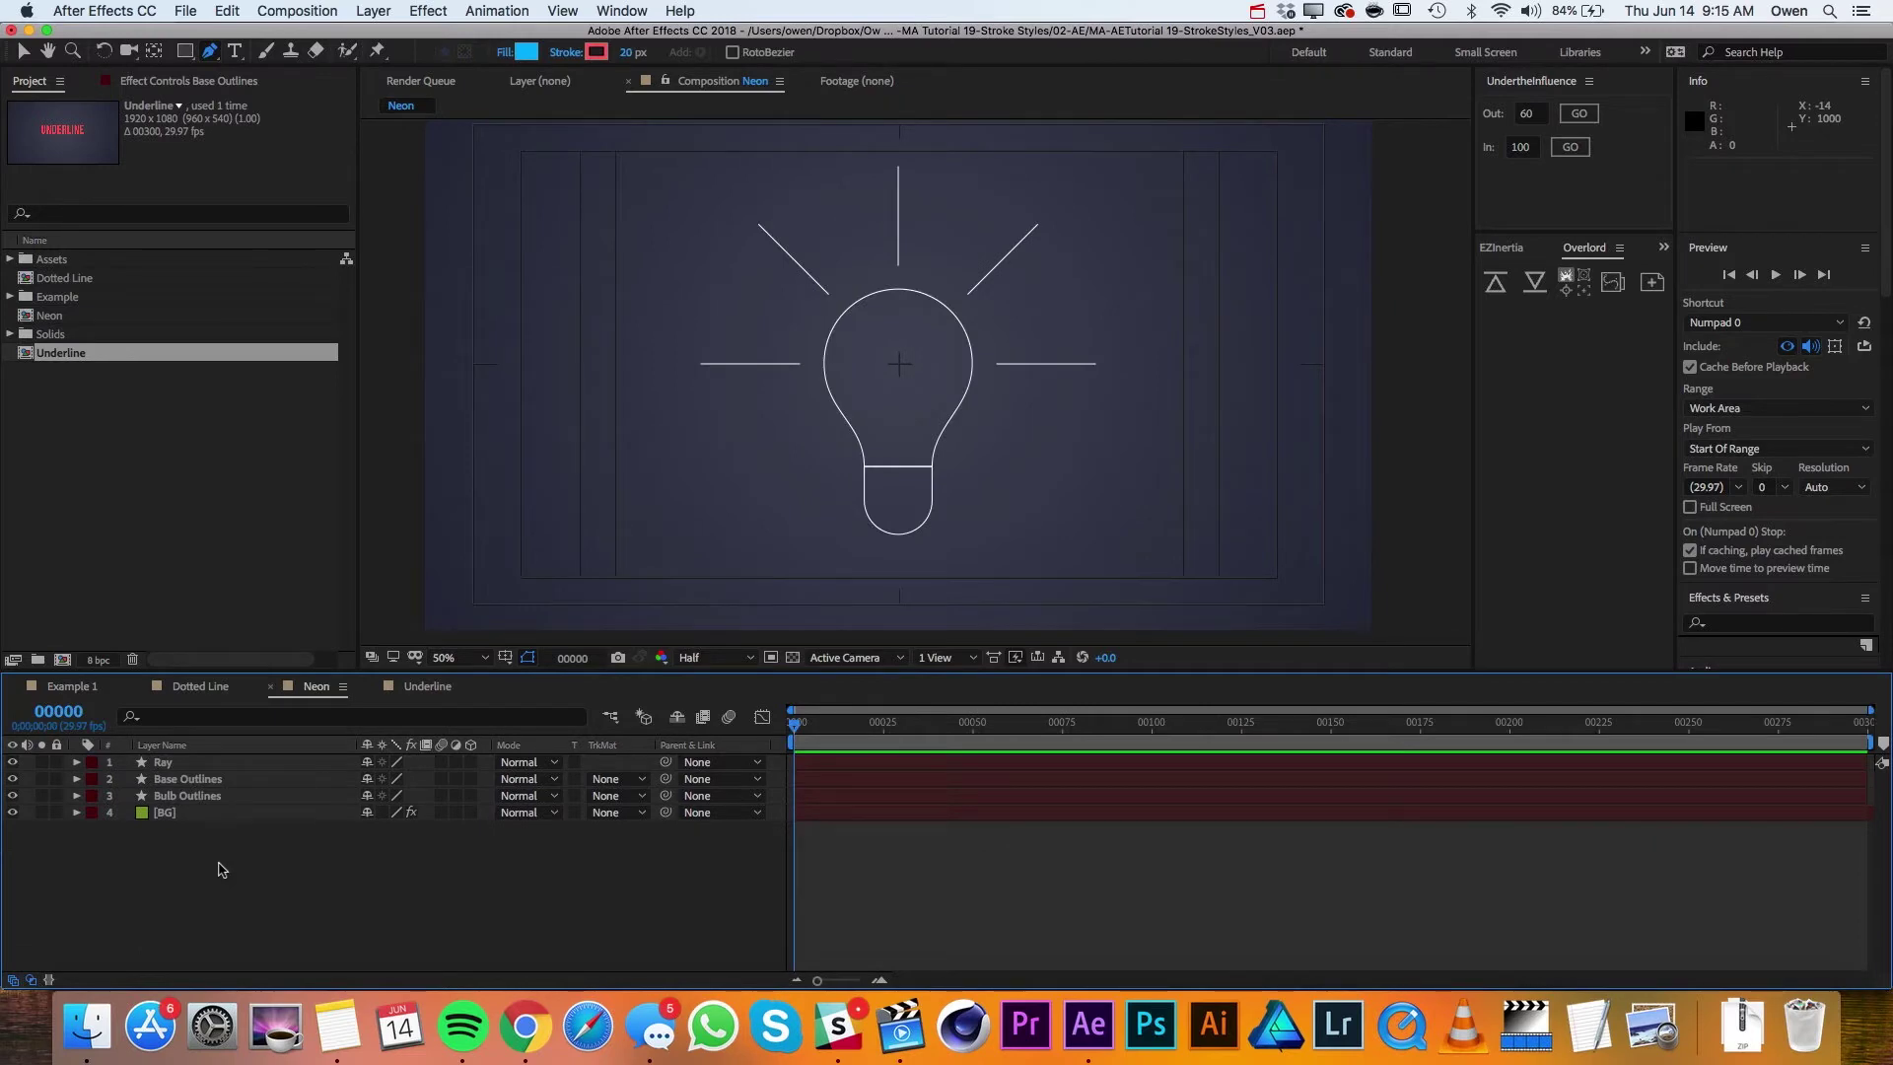
left_click(183, 796)
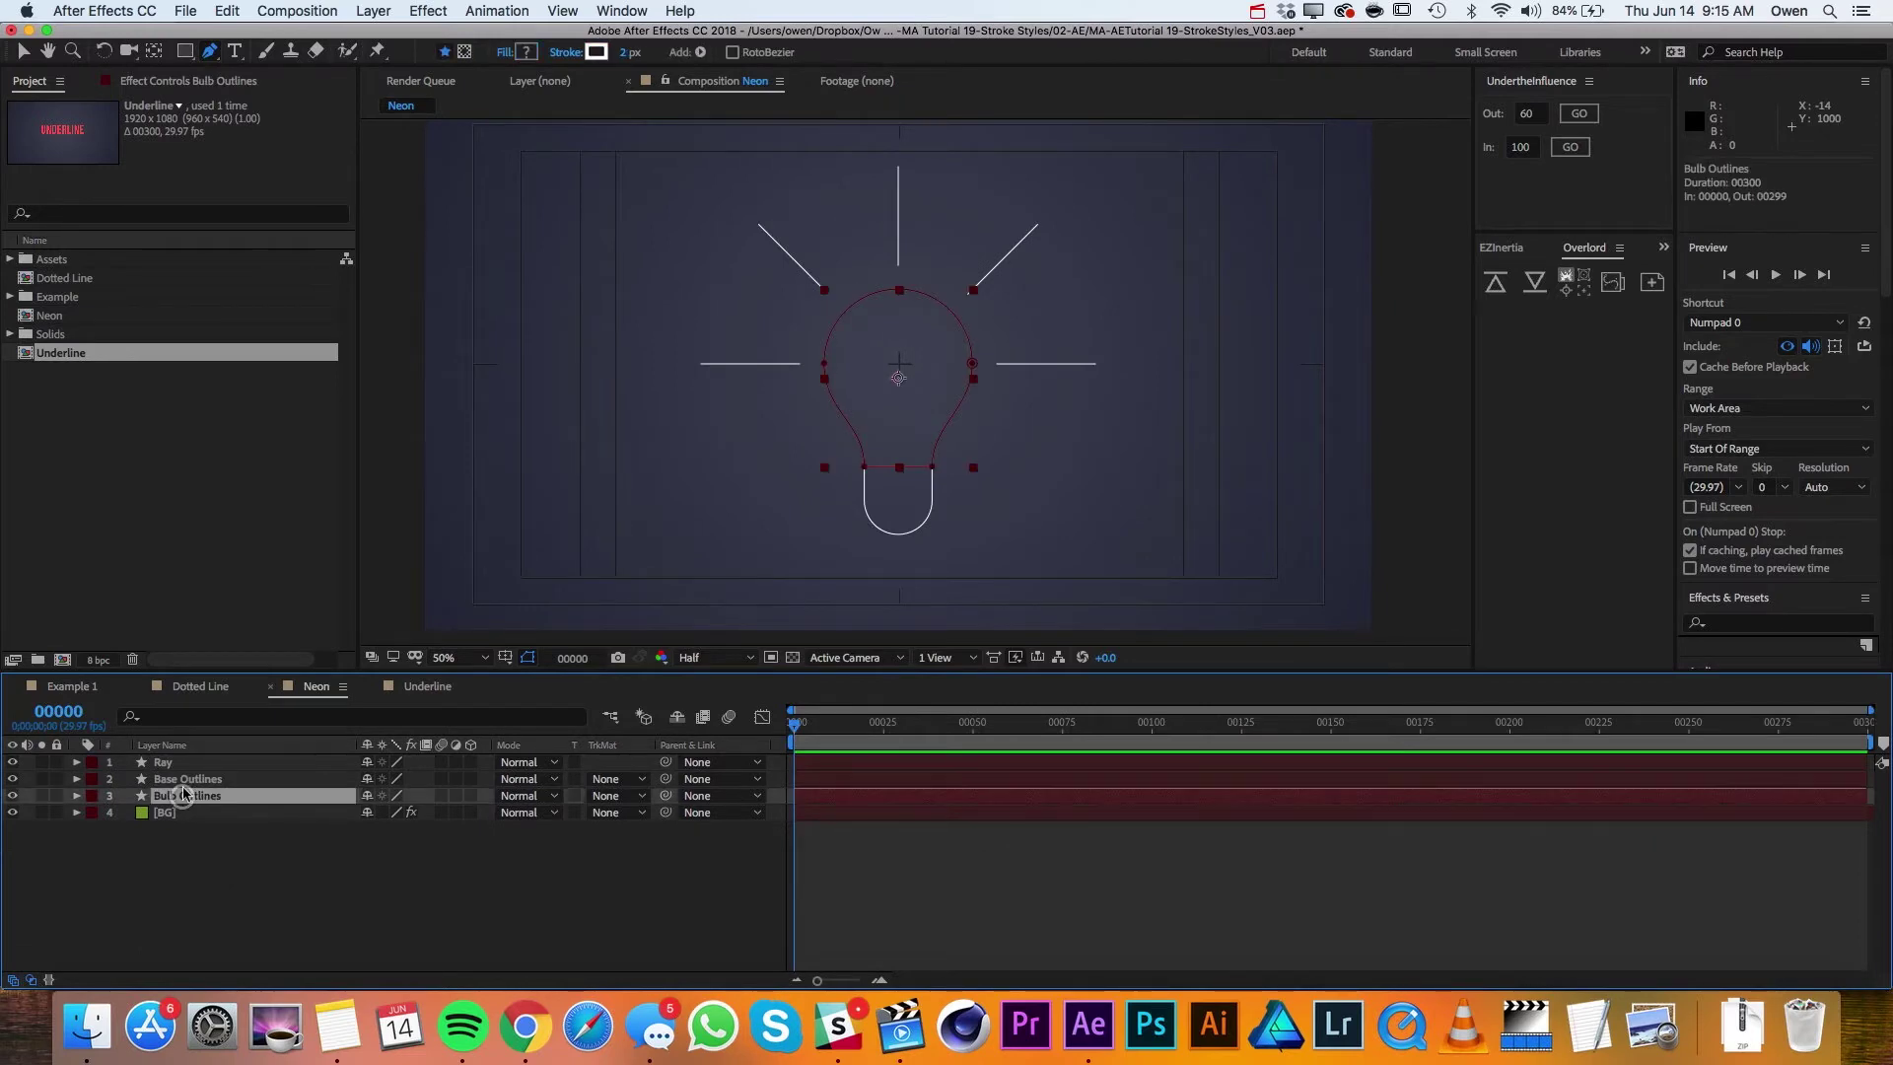
left_click(181, 779)
left_click(181, 763)
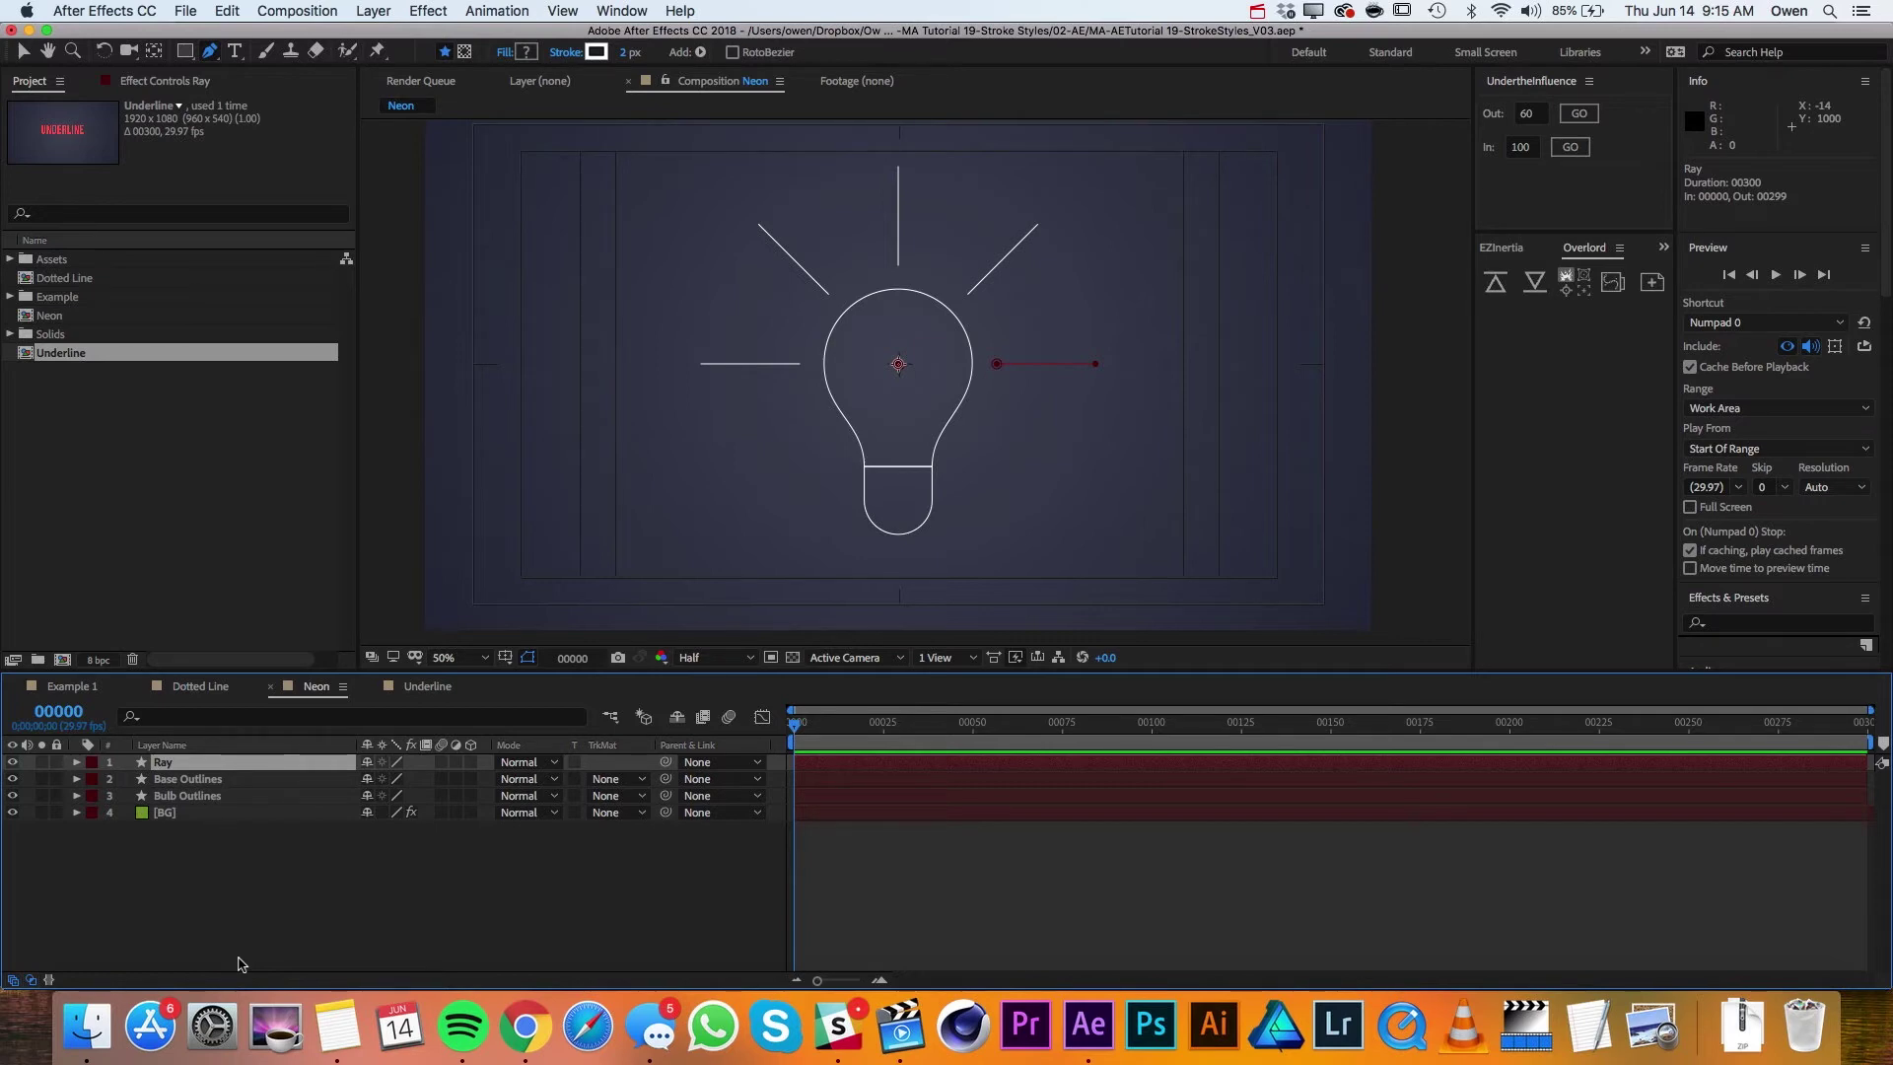
Step: Set the stroke width of the Ray, Base Outlines and Bulb Outlines layers to 20 px
key("v")
left_click(193, 795, "shift")
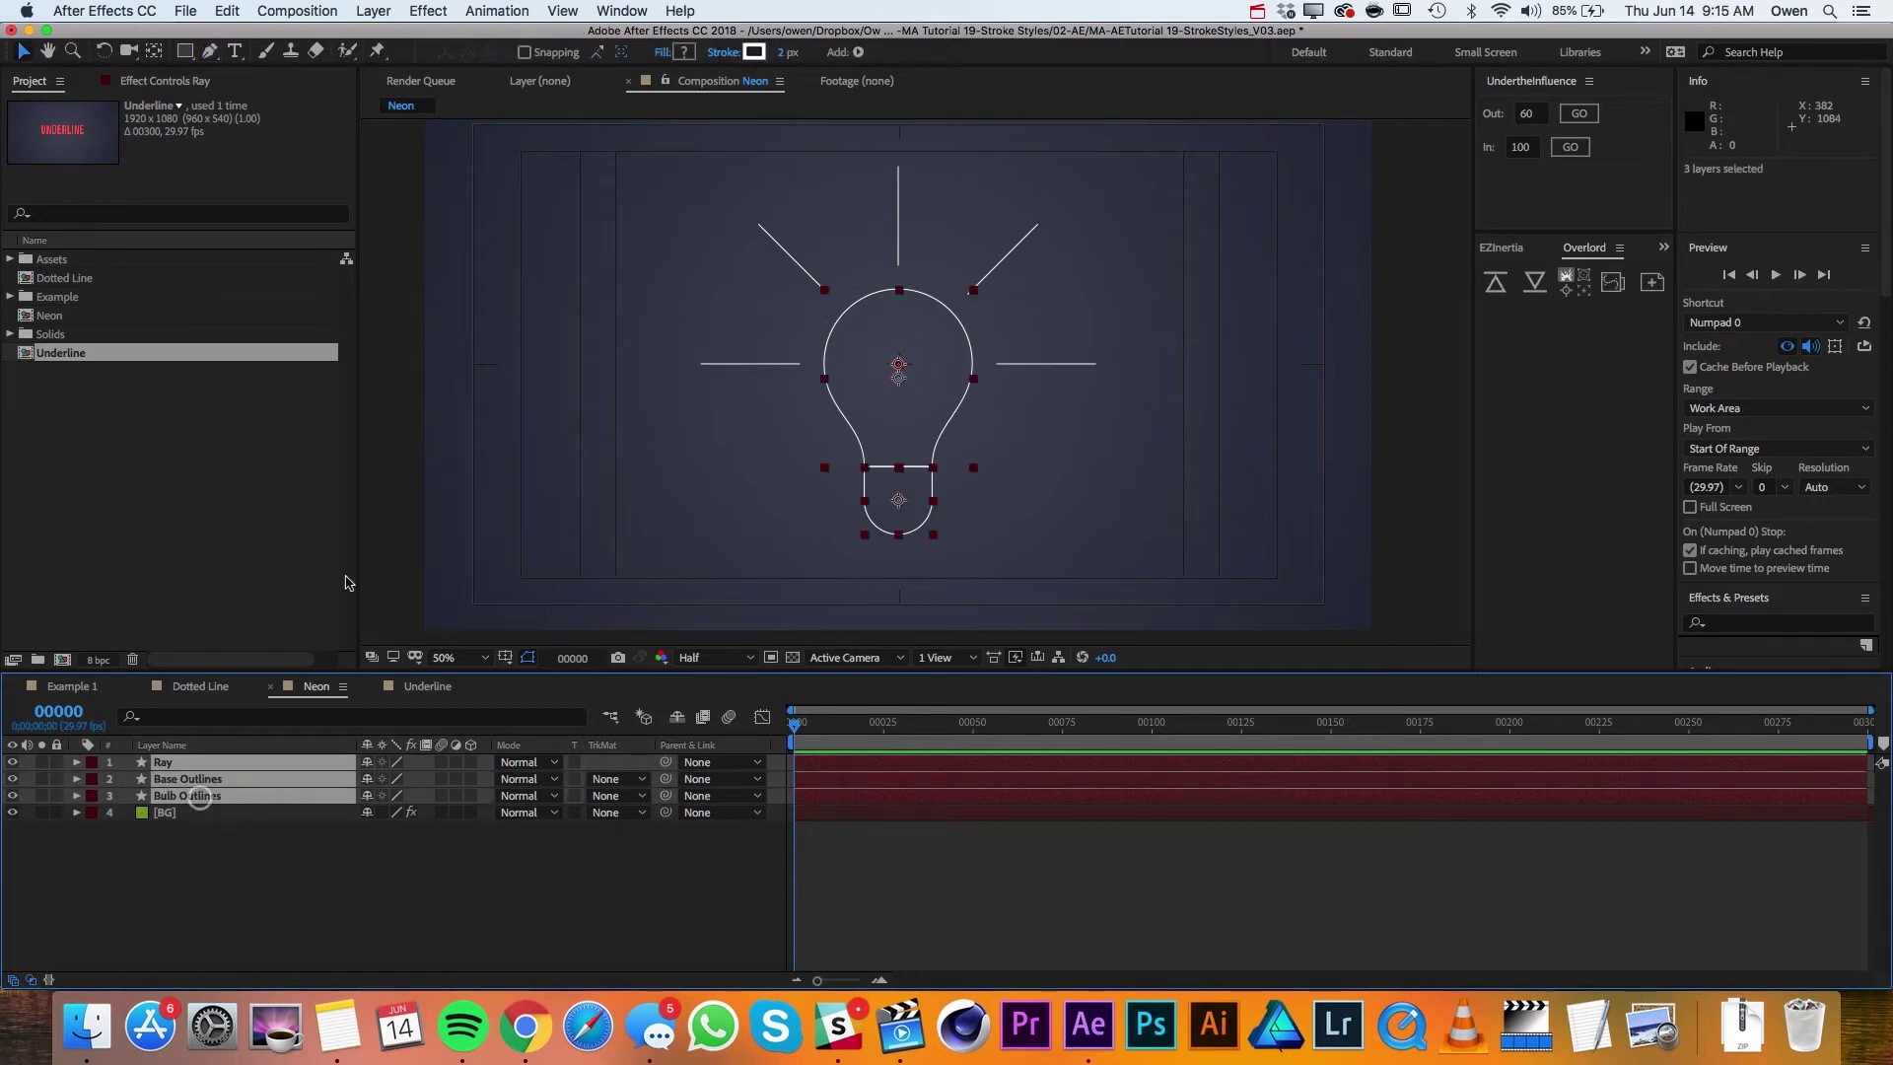
left_click(786, 52)
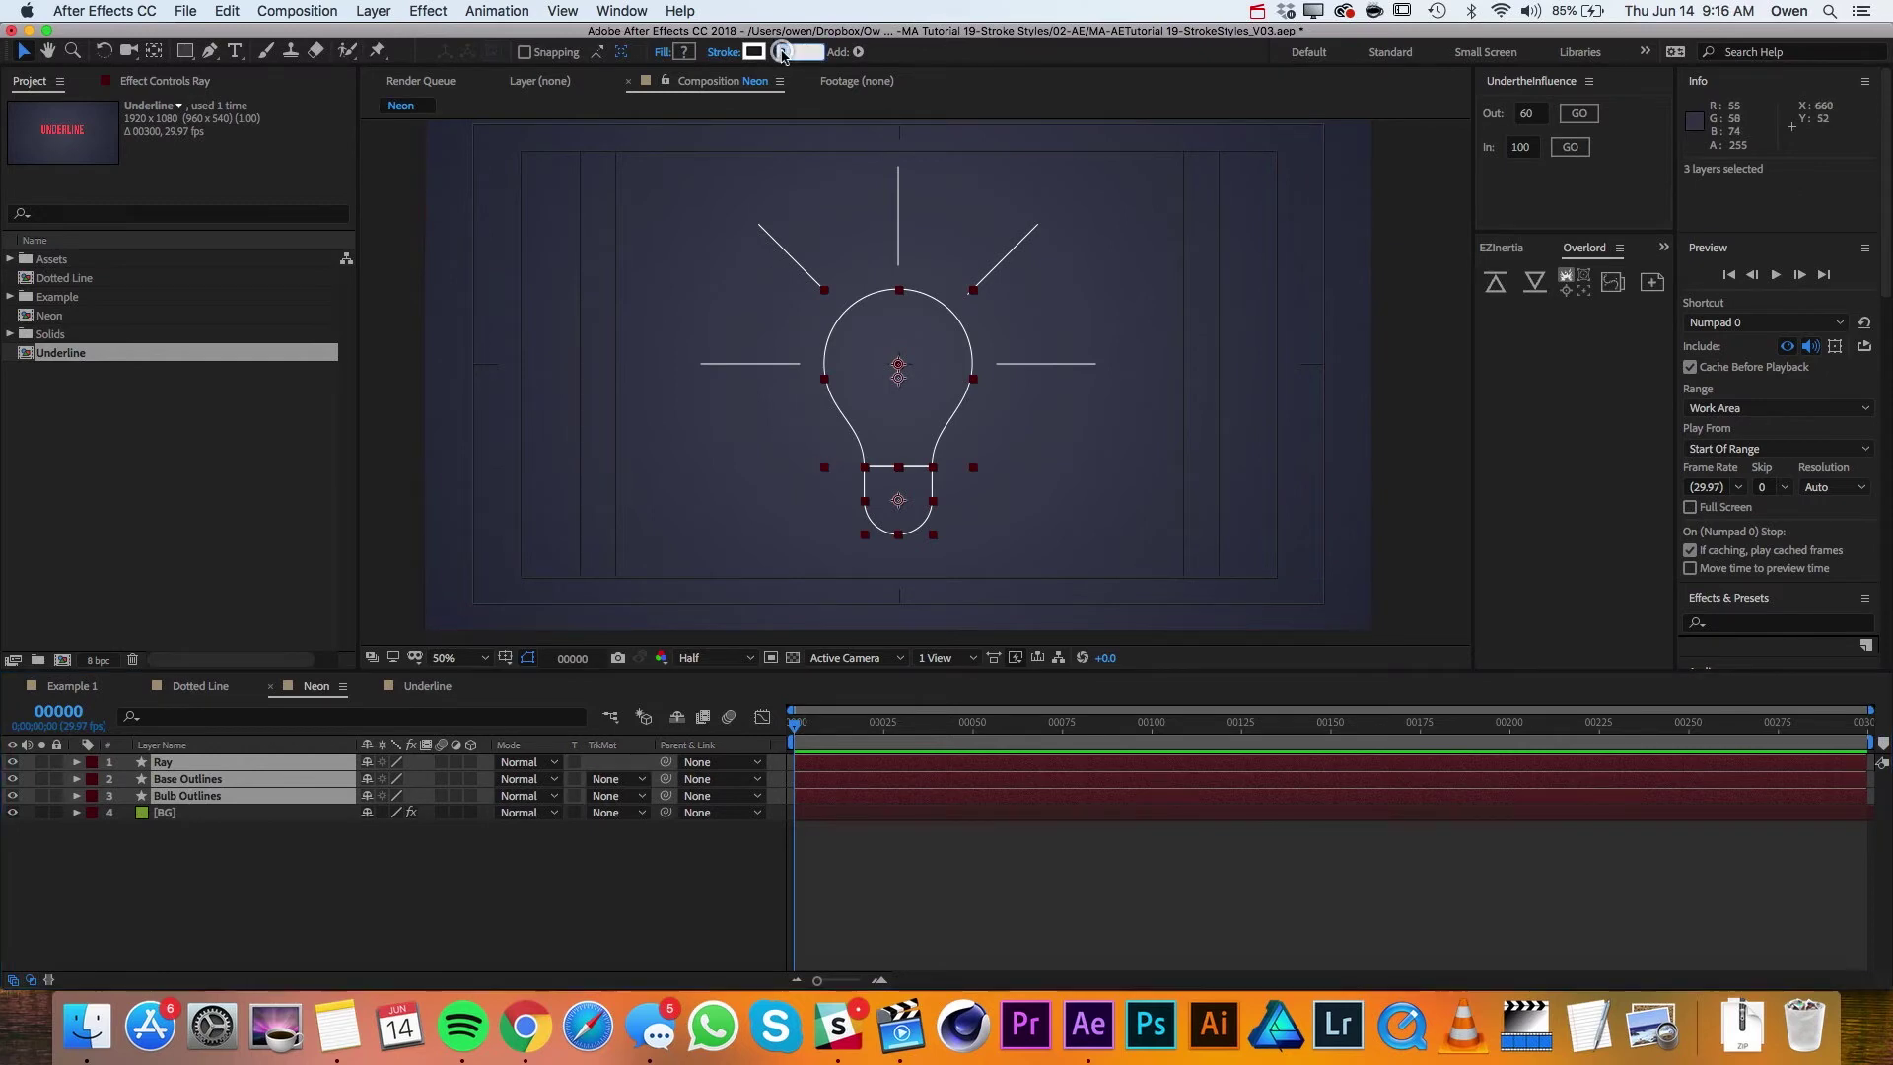
type("20")
key("Return")
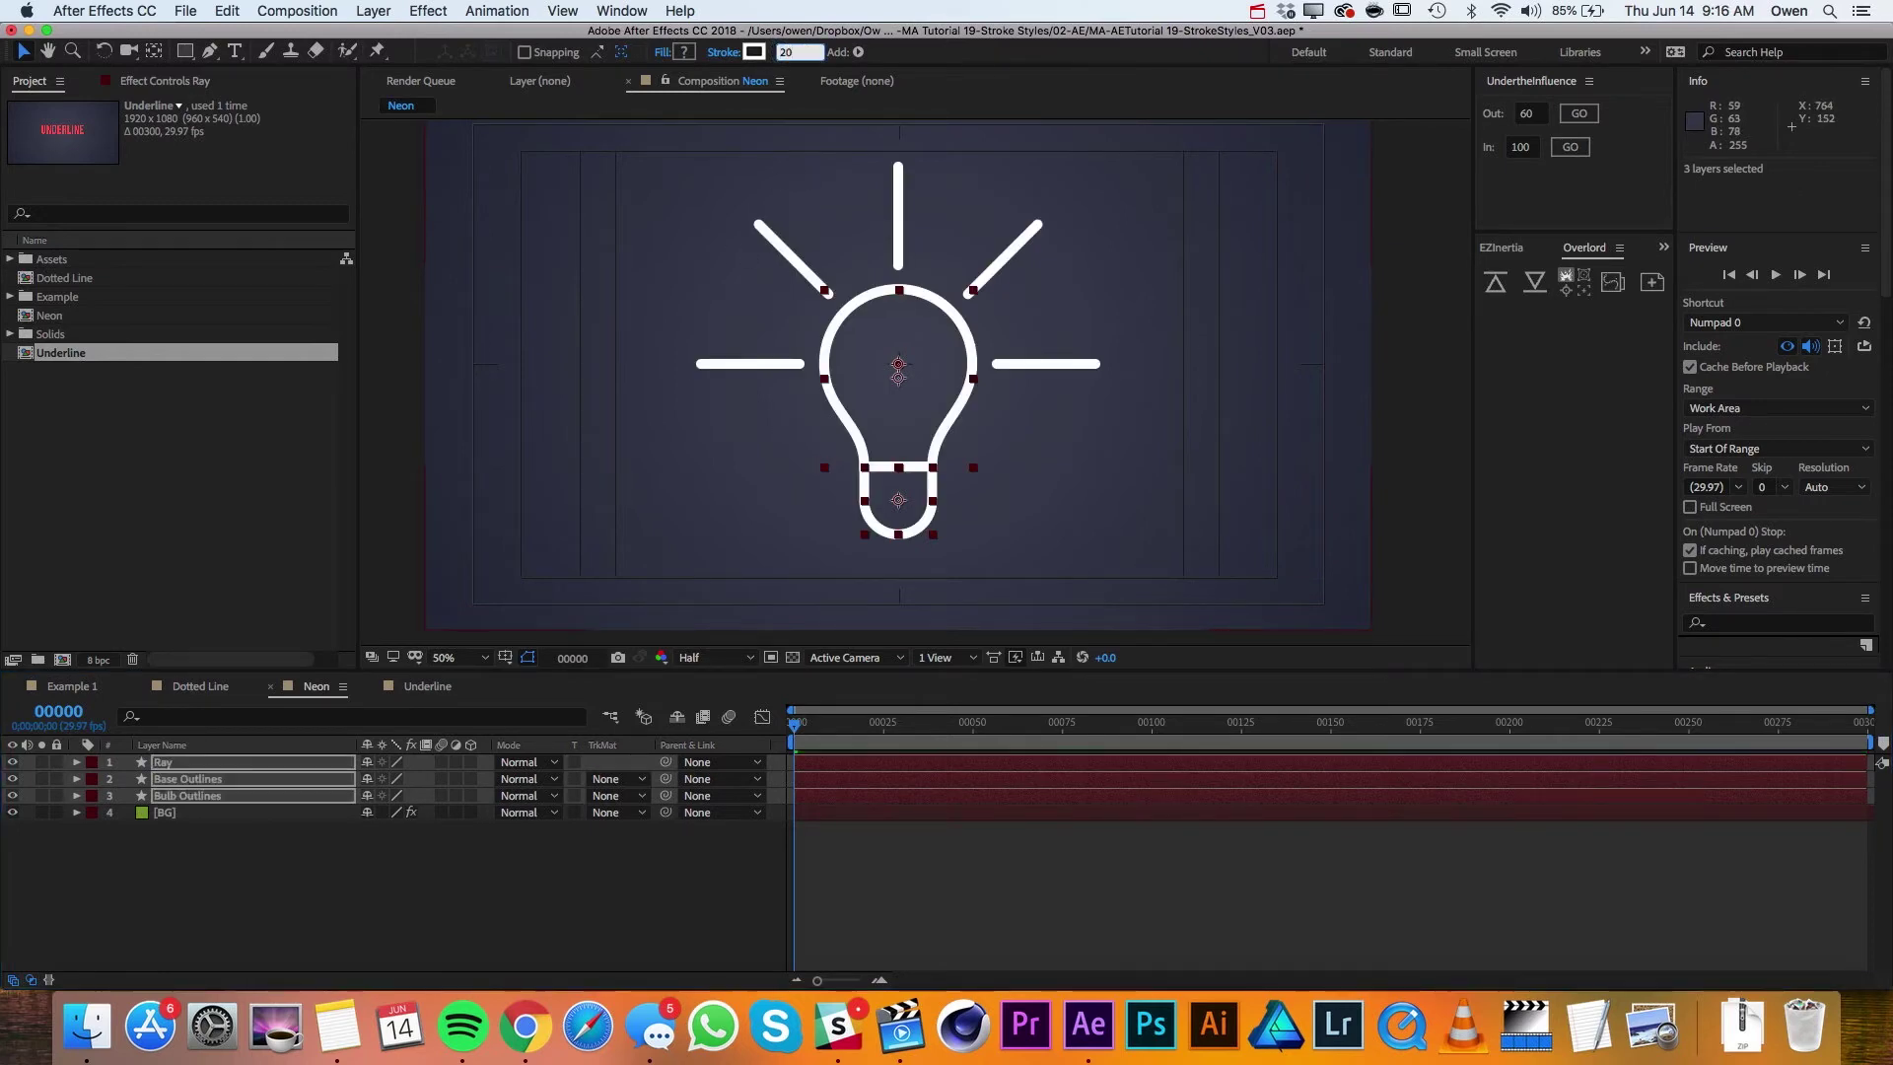
Step: Give the Ray layer a light orange stroke and copy its hex value
left_click(220, 869)
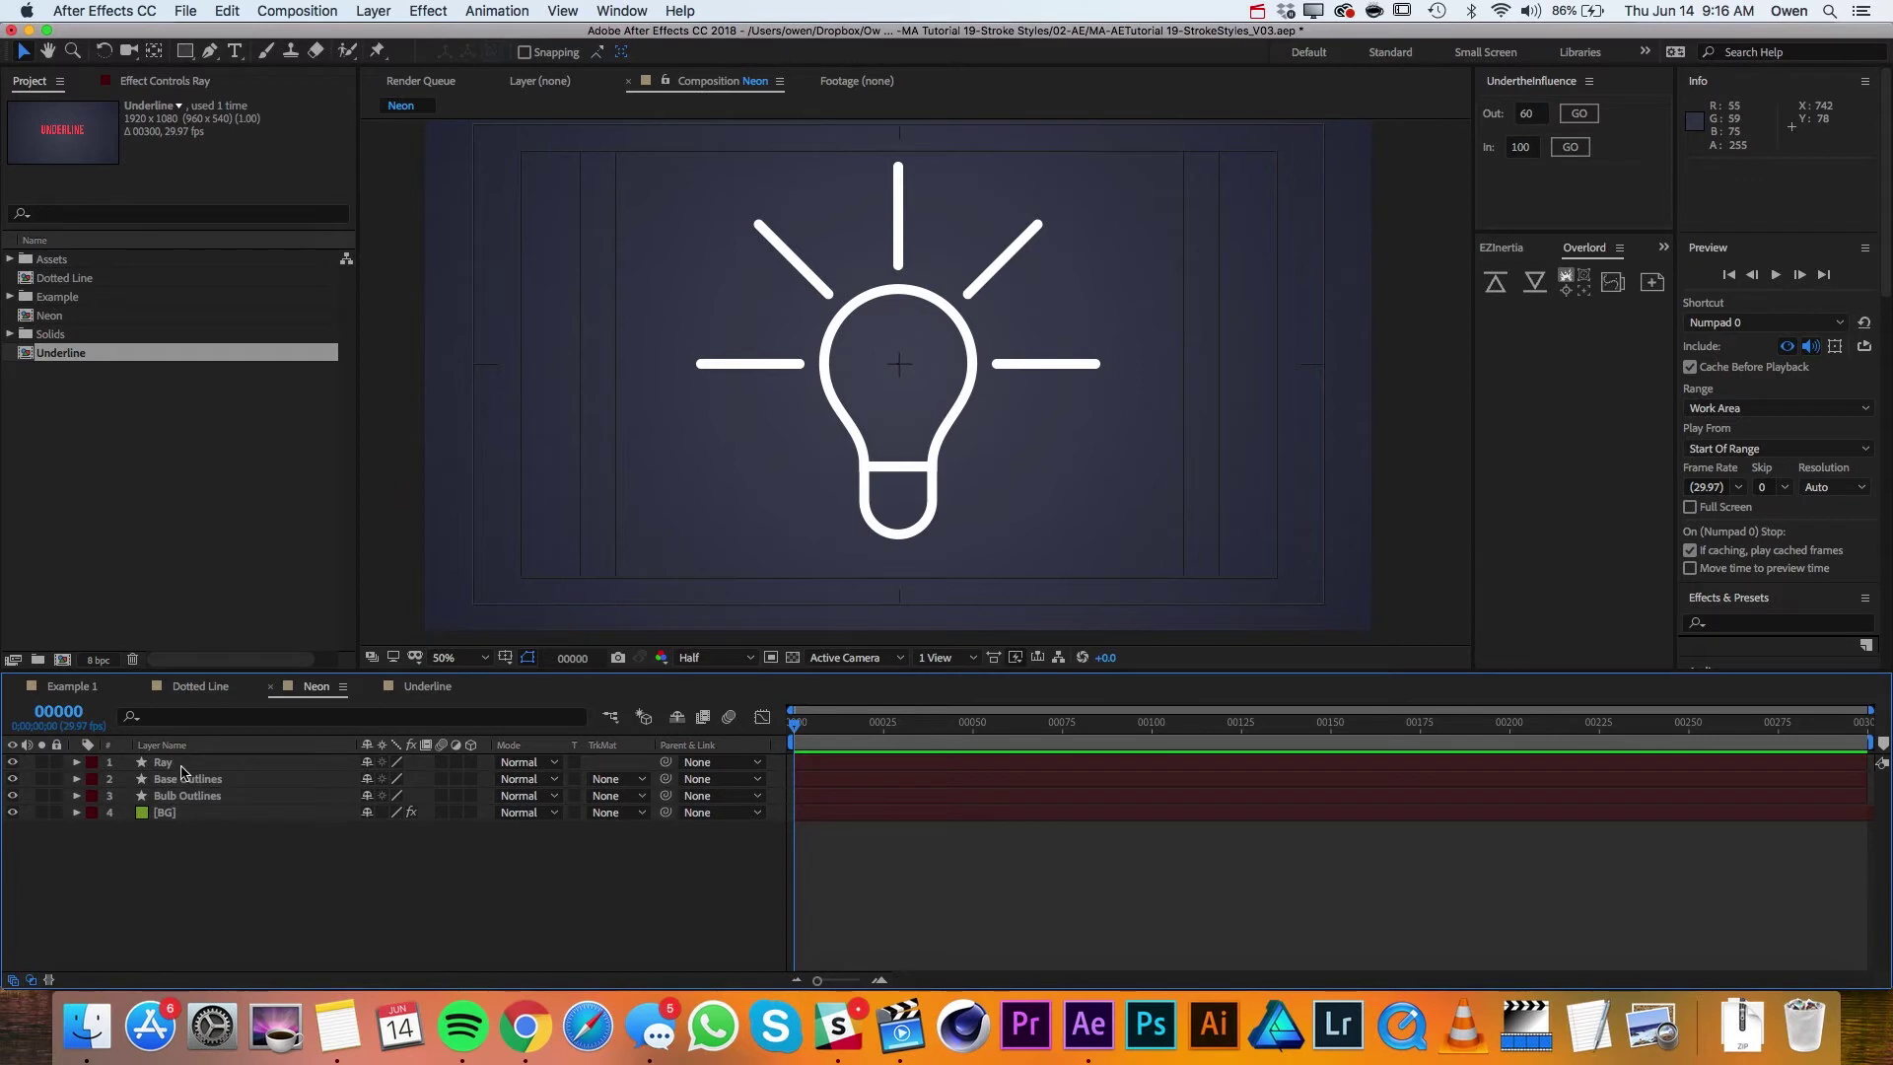
left_click(181, 763)
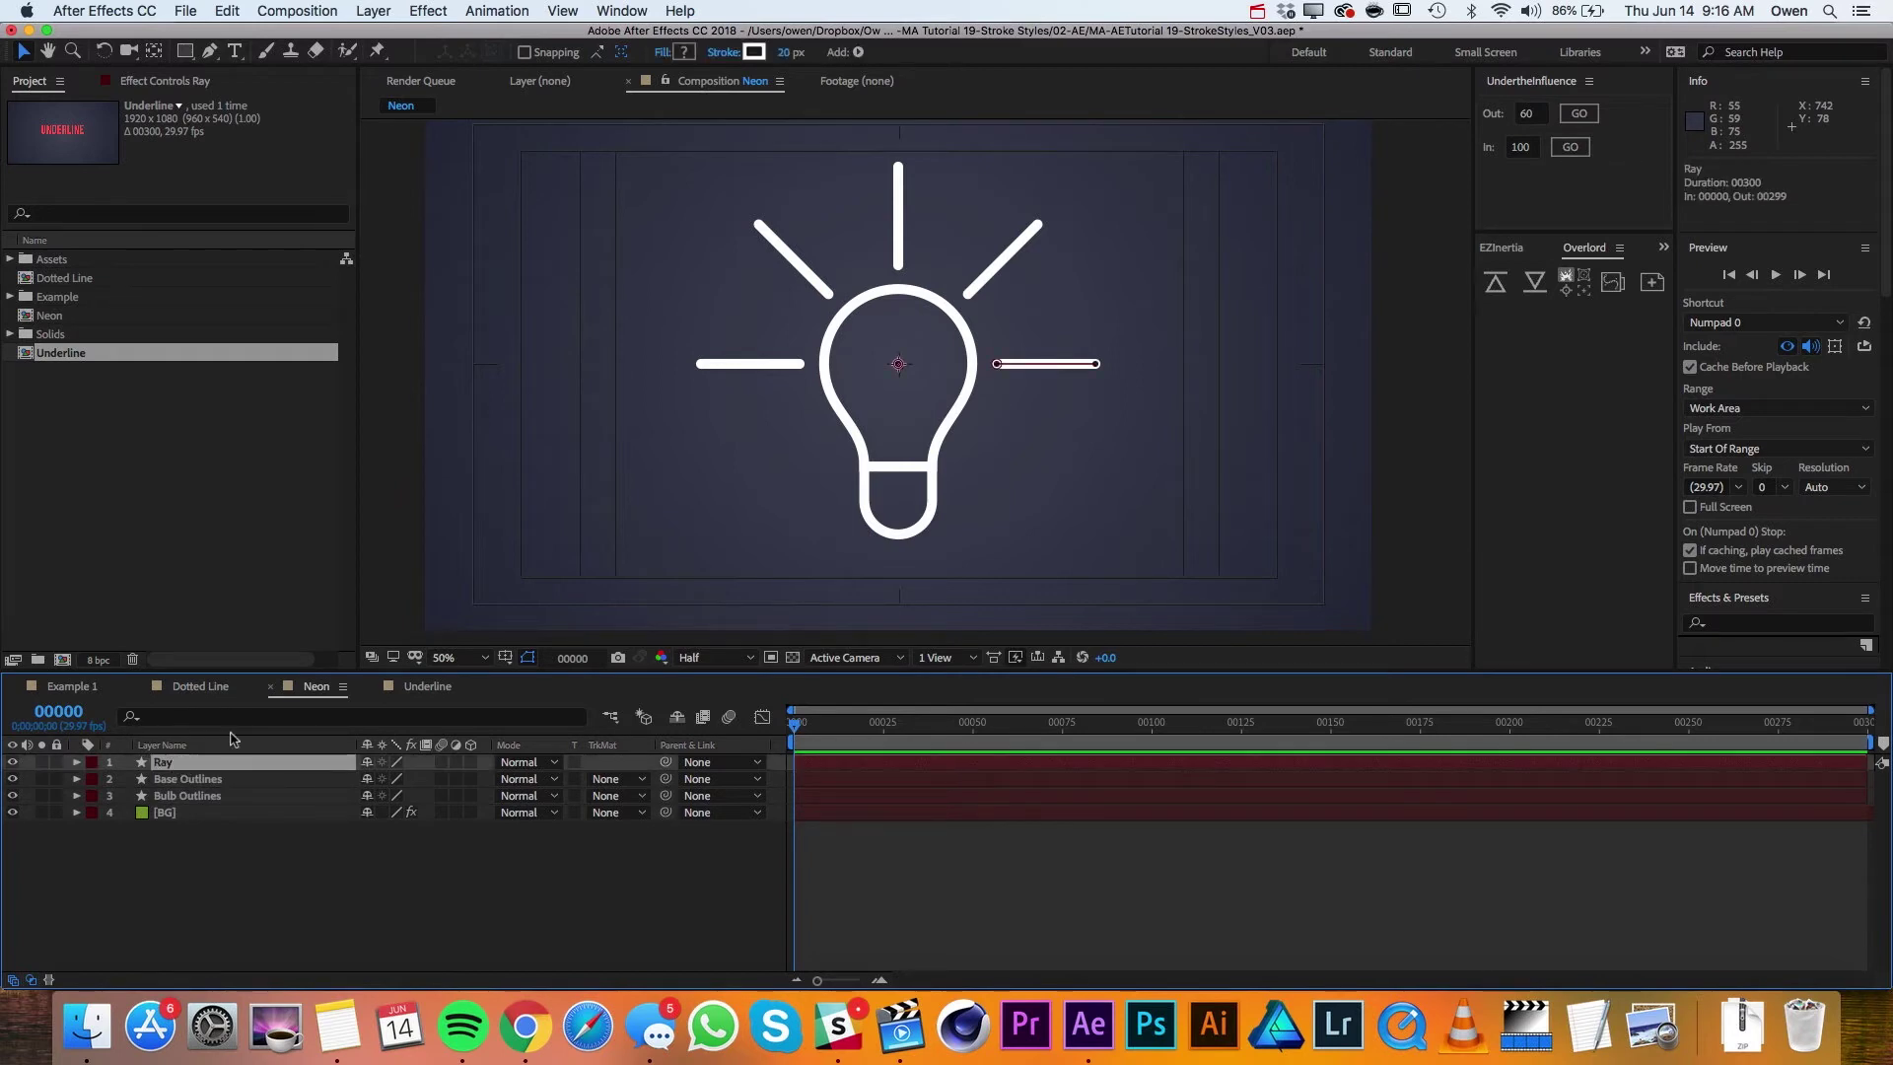
left_click(755, 52)
left_click_drag(1334, 773, 1333, 775)
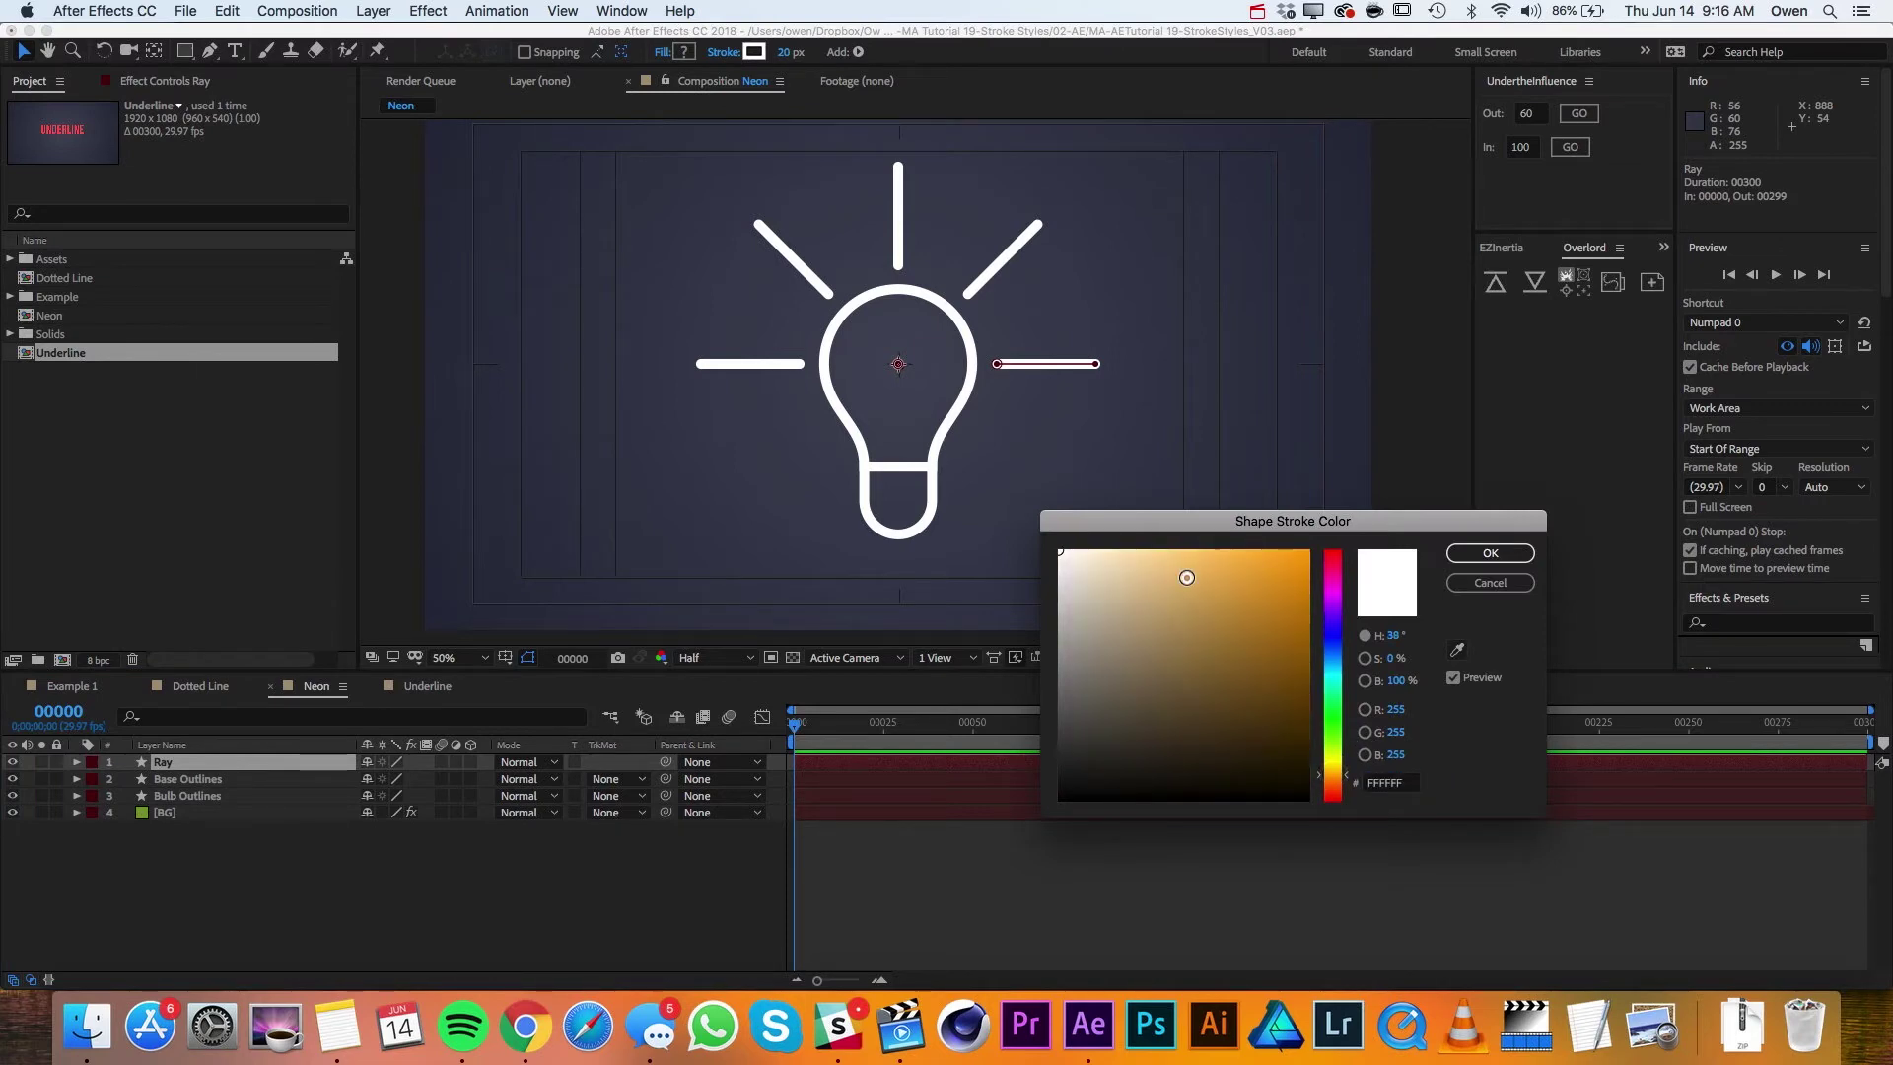
left_click_drag(1187, 578, 1166, 520)
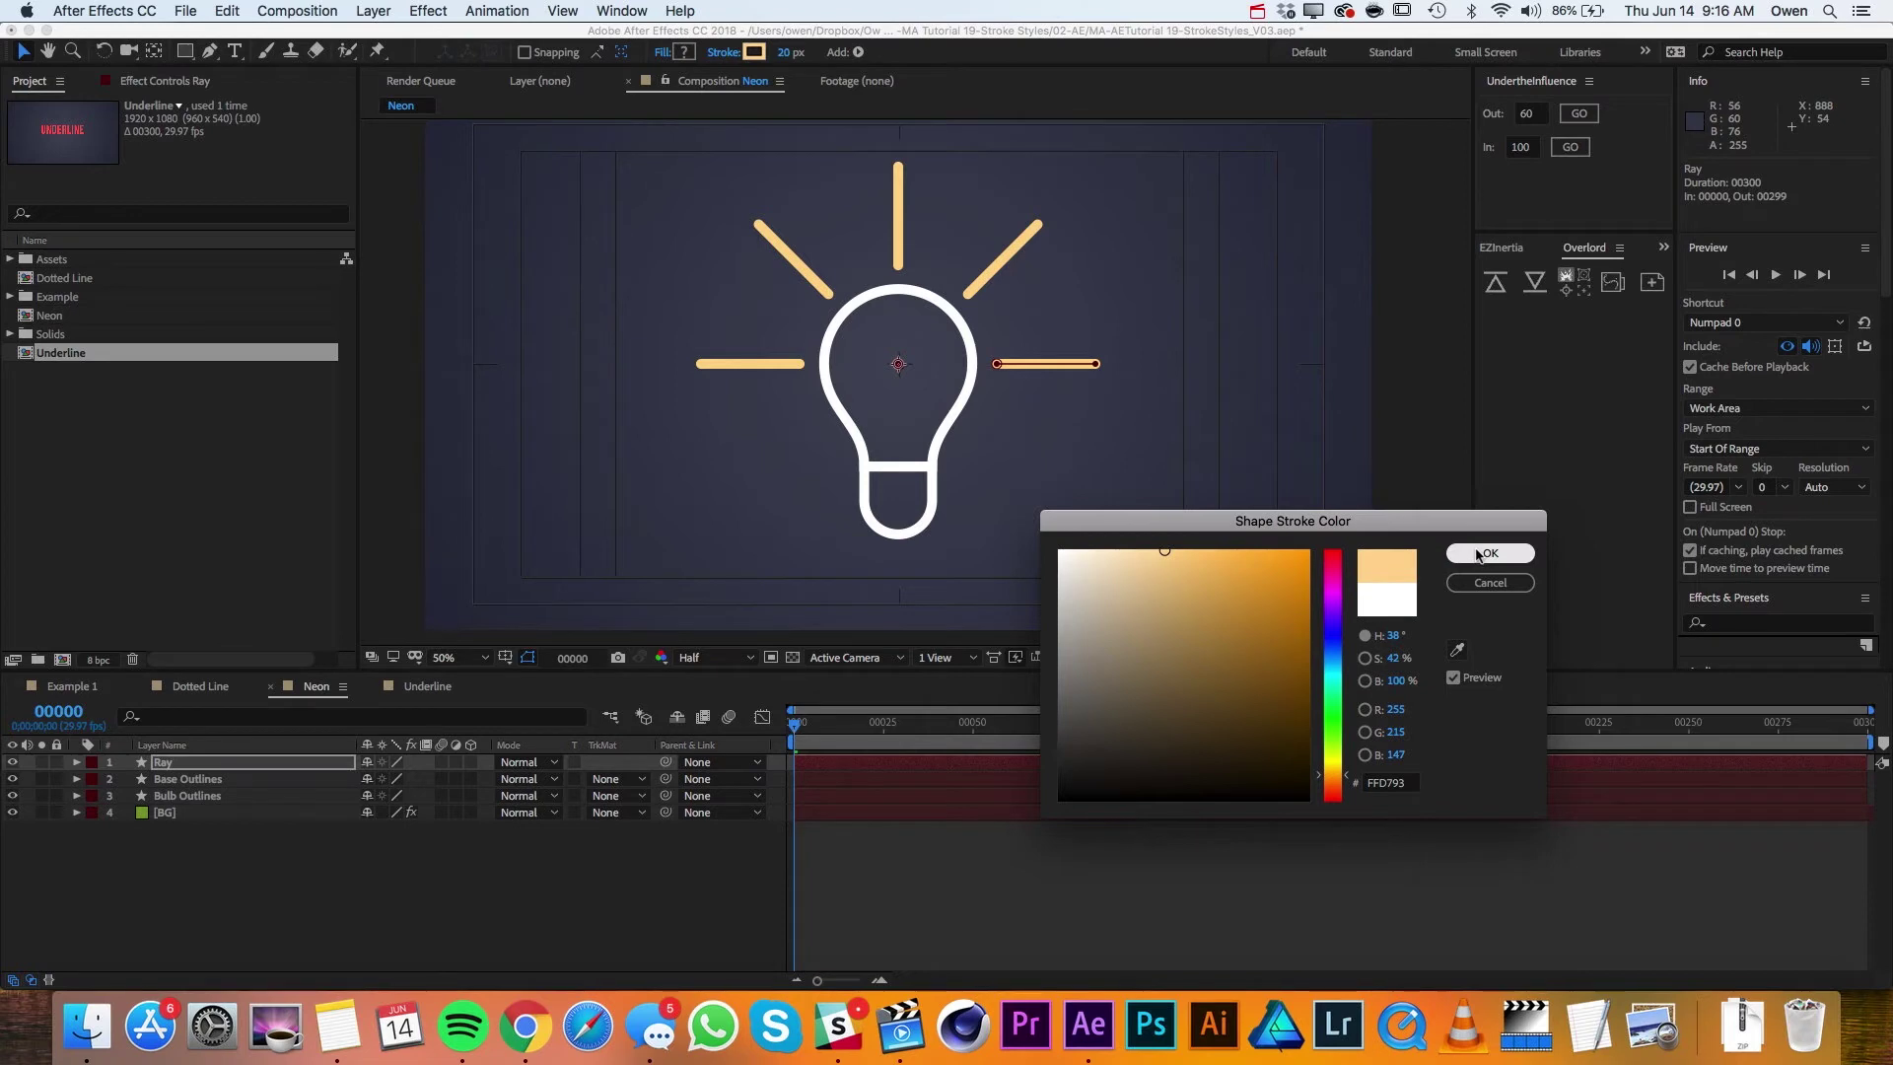
left_click(1489, 553)
left_click(752, 52)
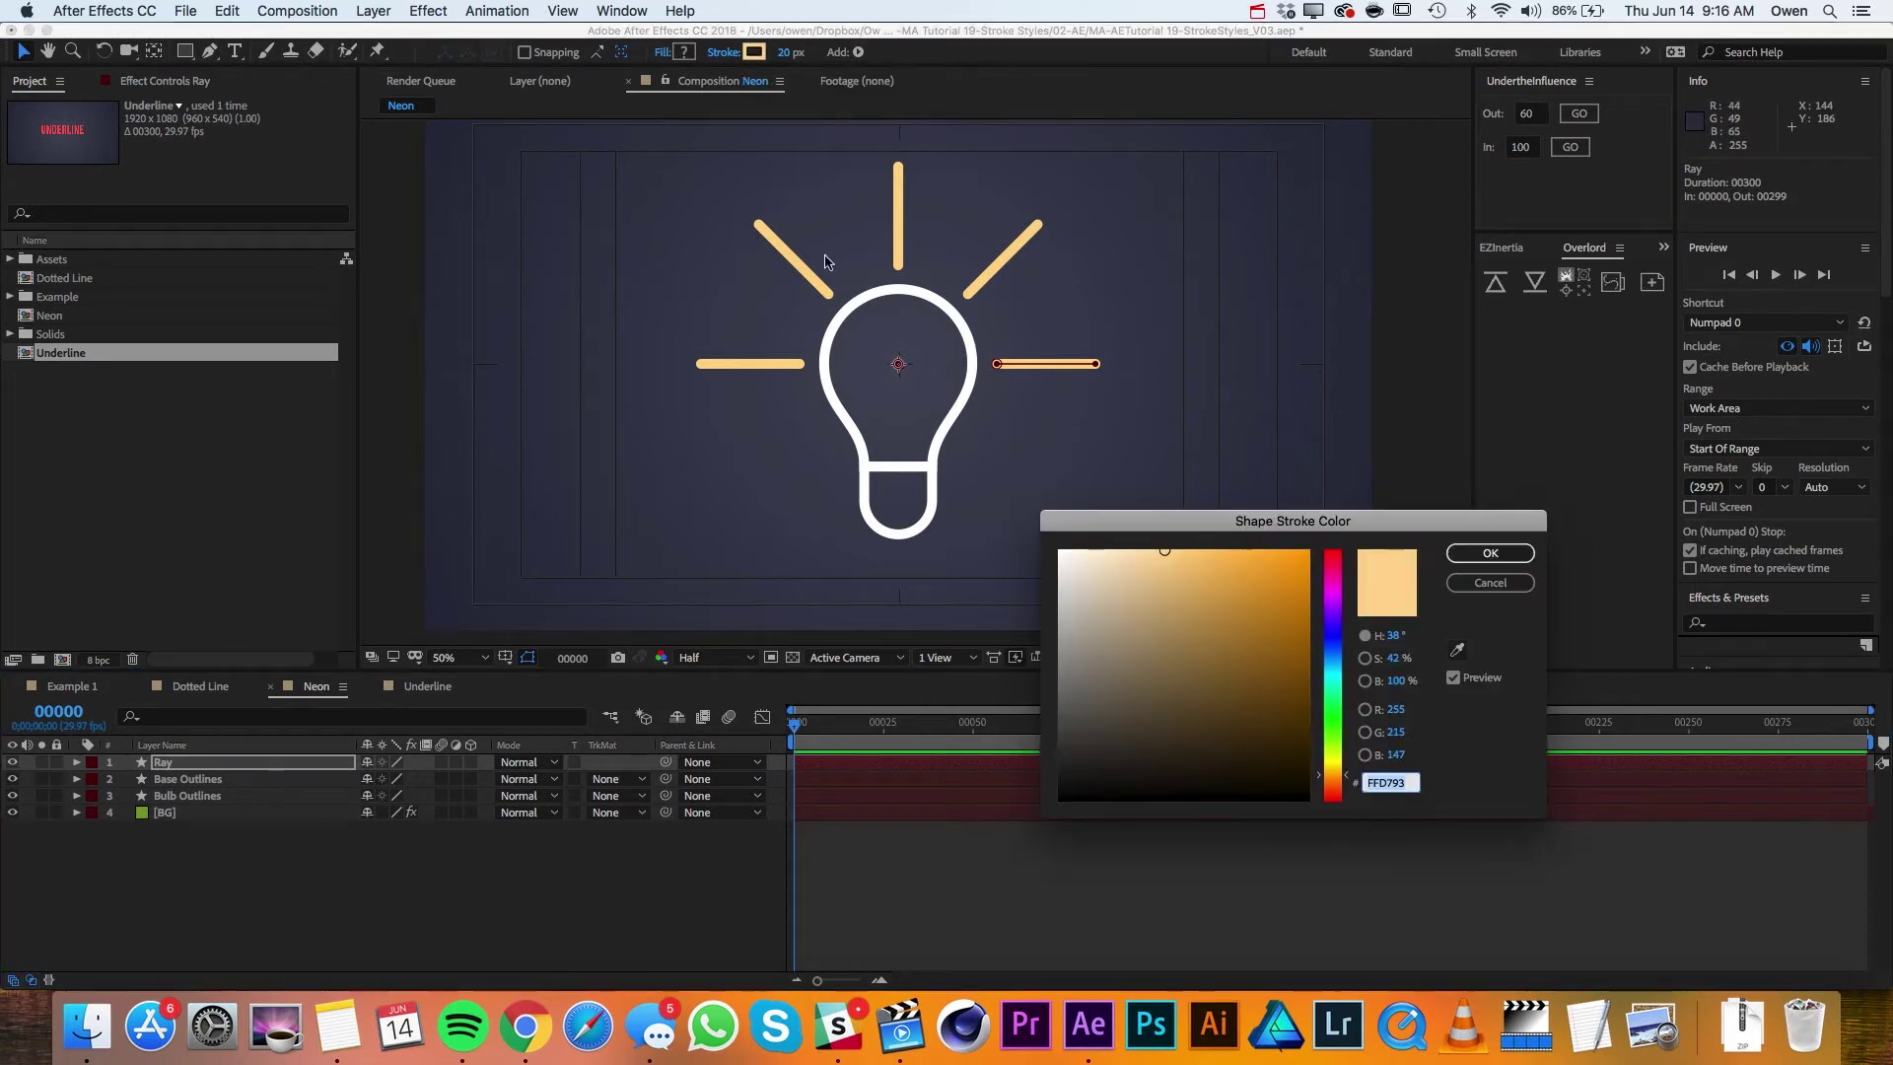
left_click(1488, 553)
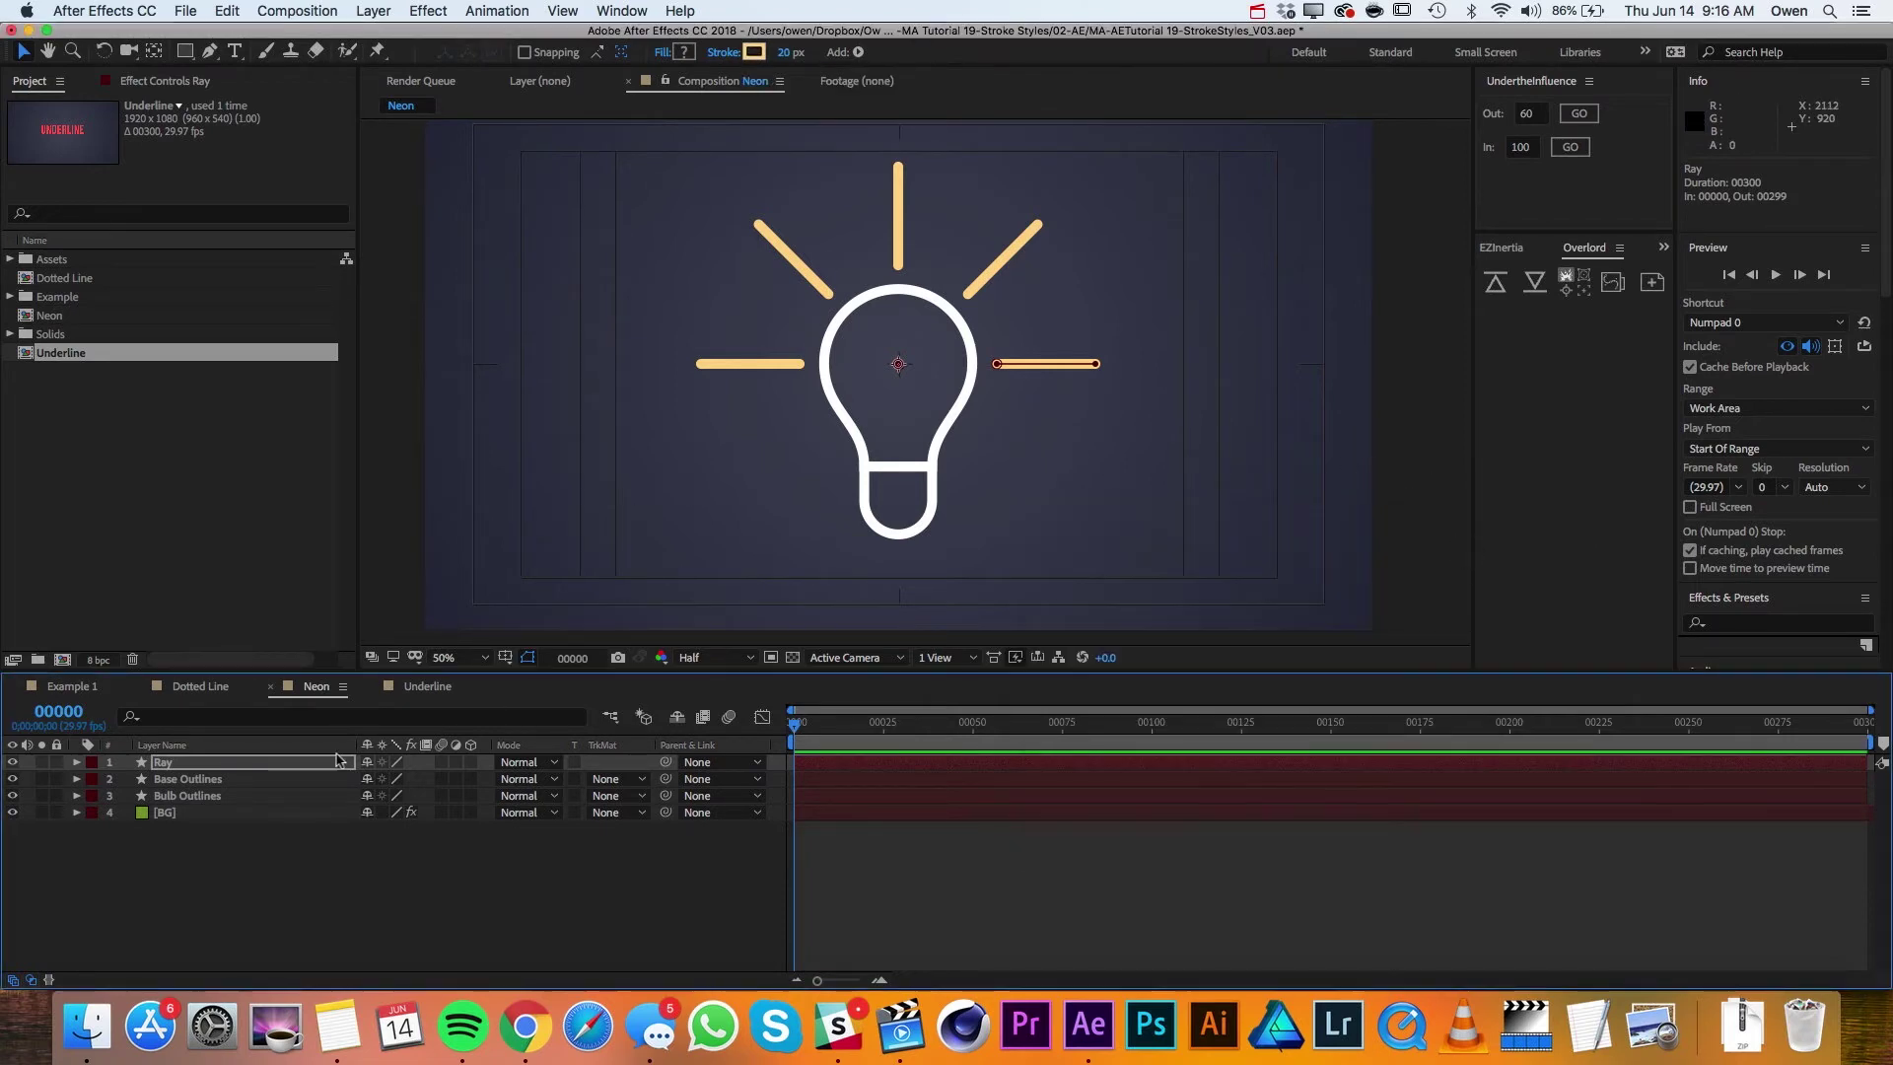
Step: Paste the same light orange stroke colour onto the Bulb Outlines layer
left_click(211, 796)
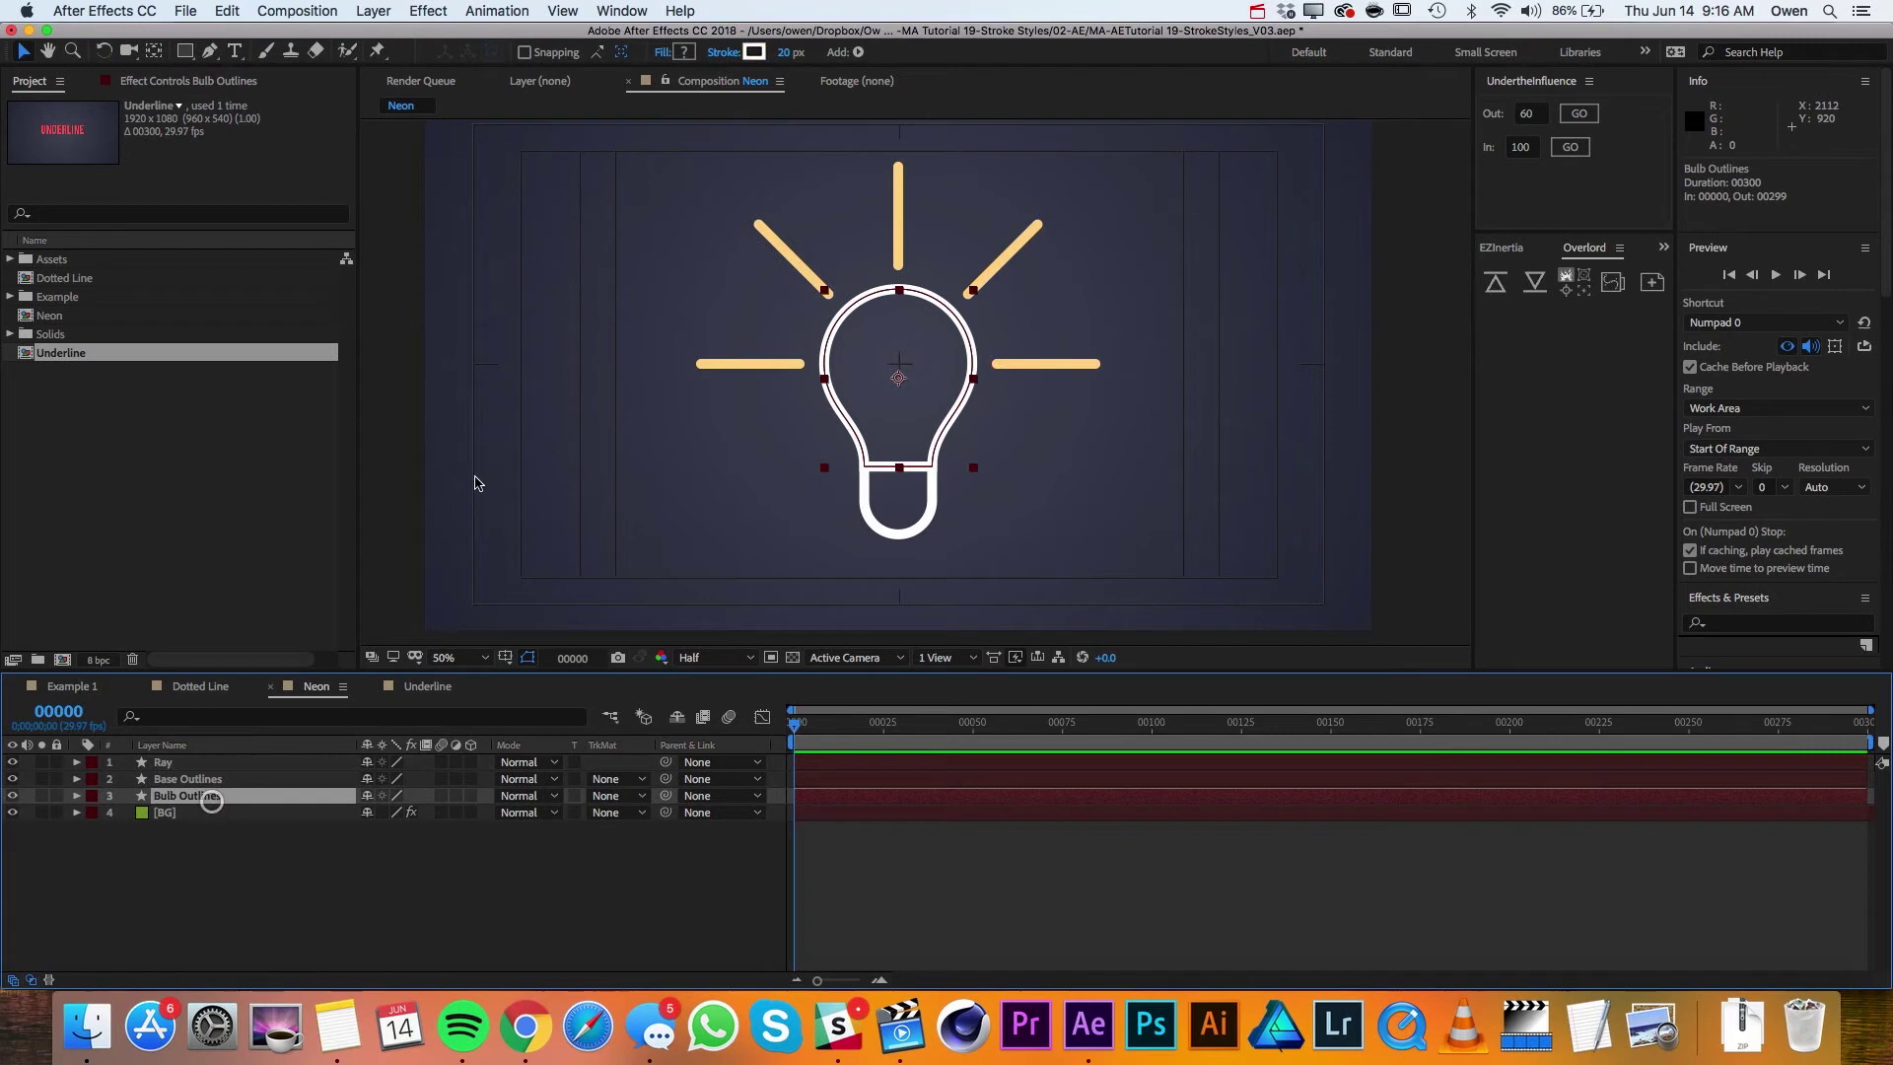
left_click(752, 53)
key("ctrl+v")
key("Return")
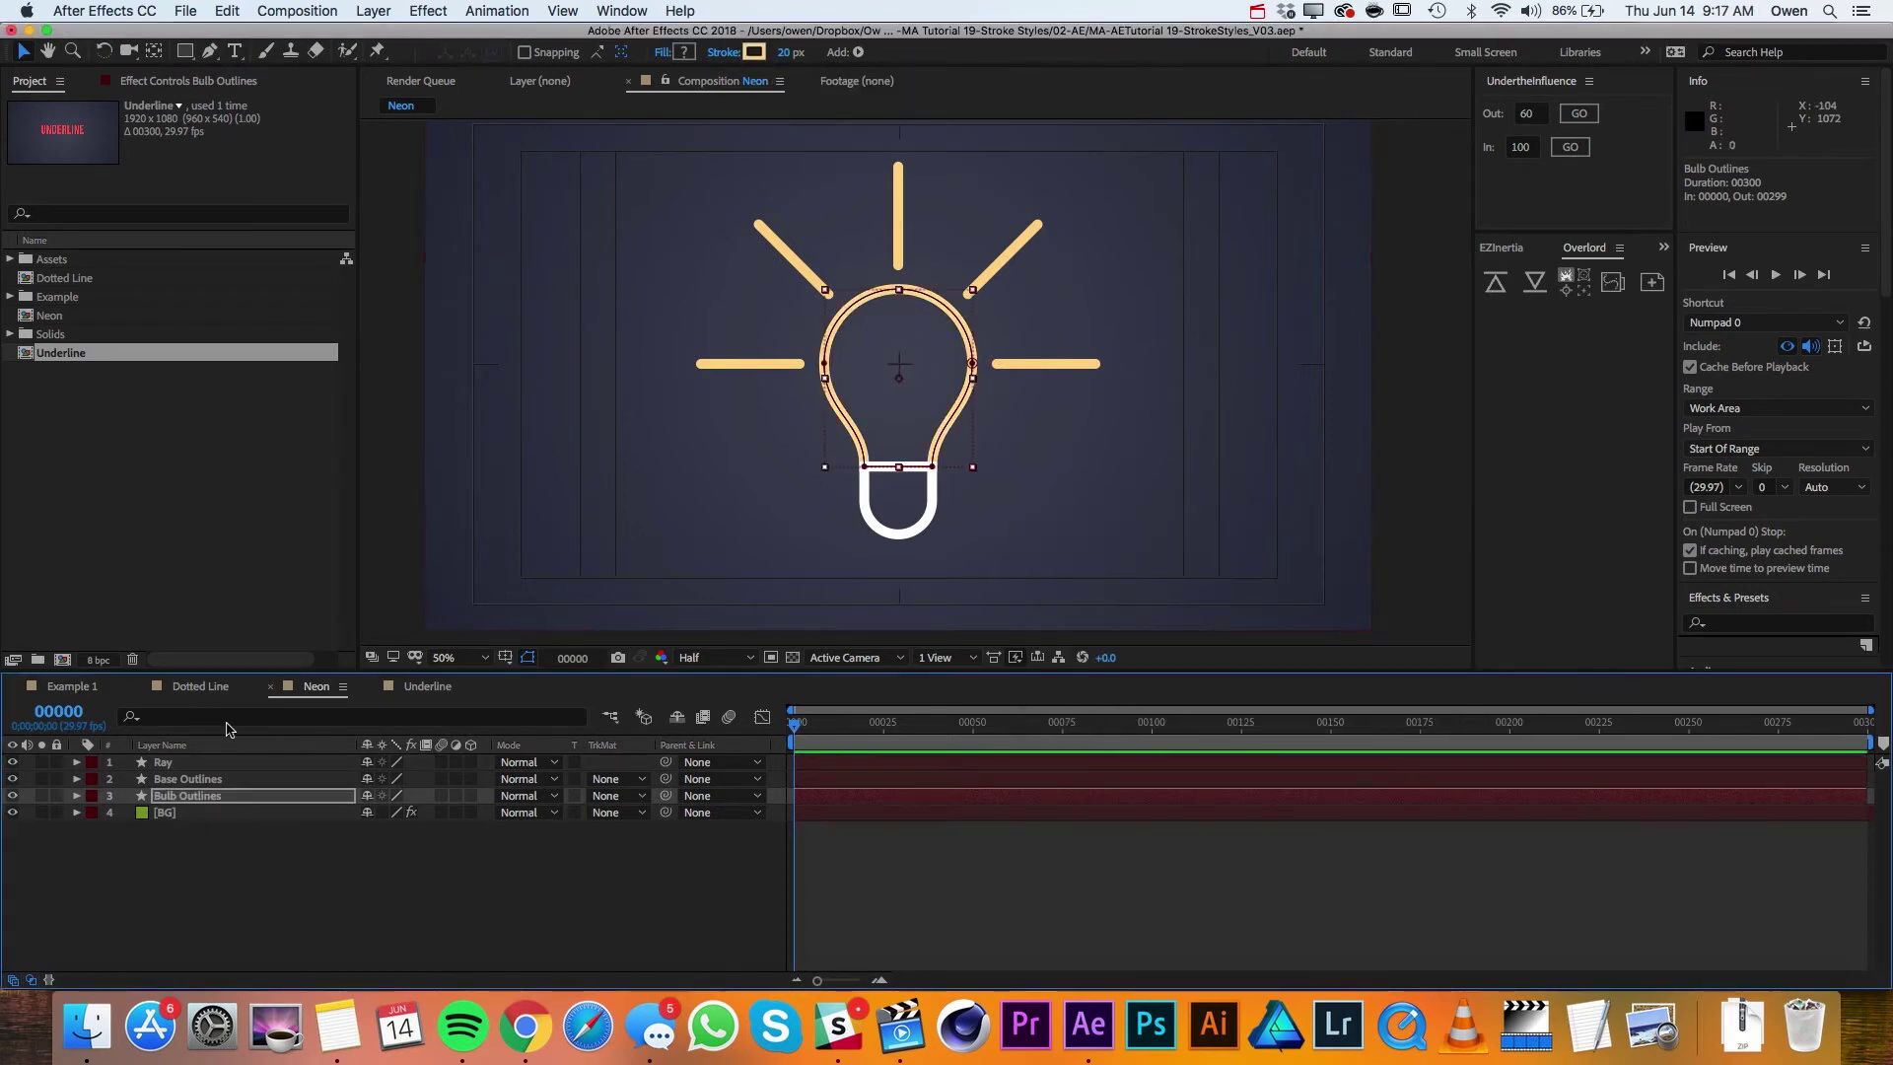
Step: Give the Base Outlines layer a light cyan (9EEAFF) stroke
left_click(167, 781)
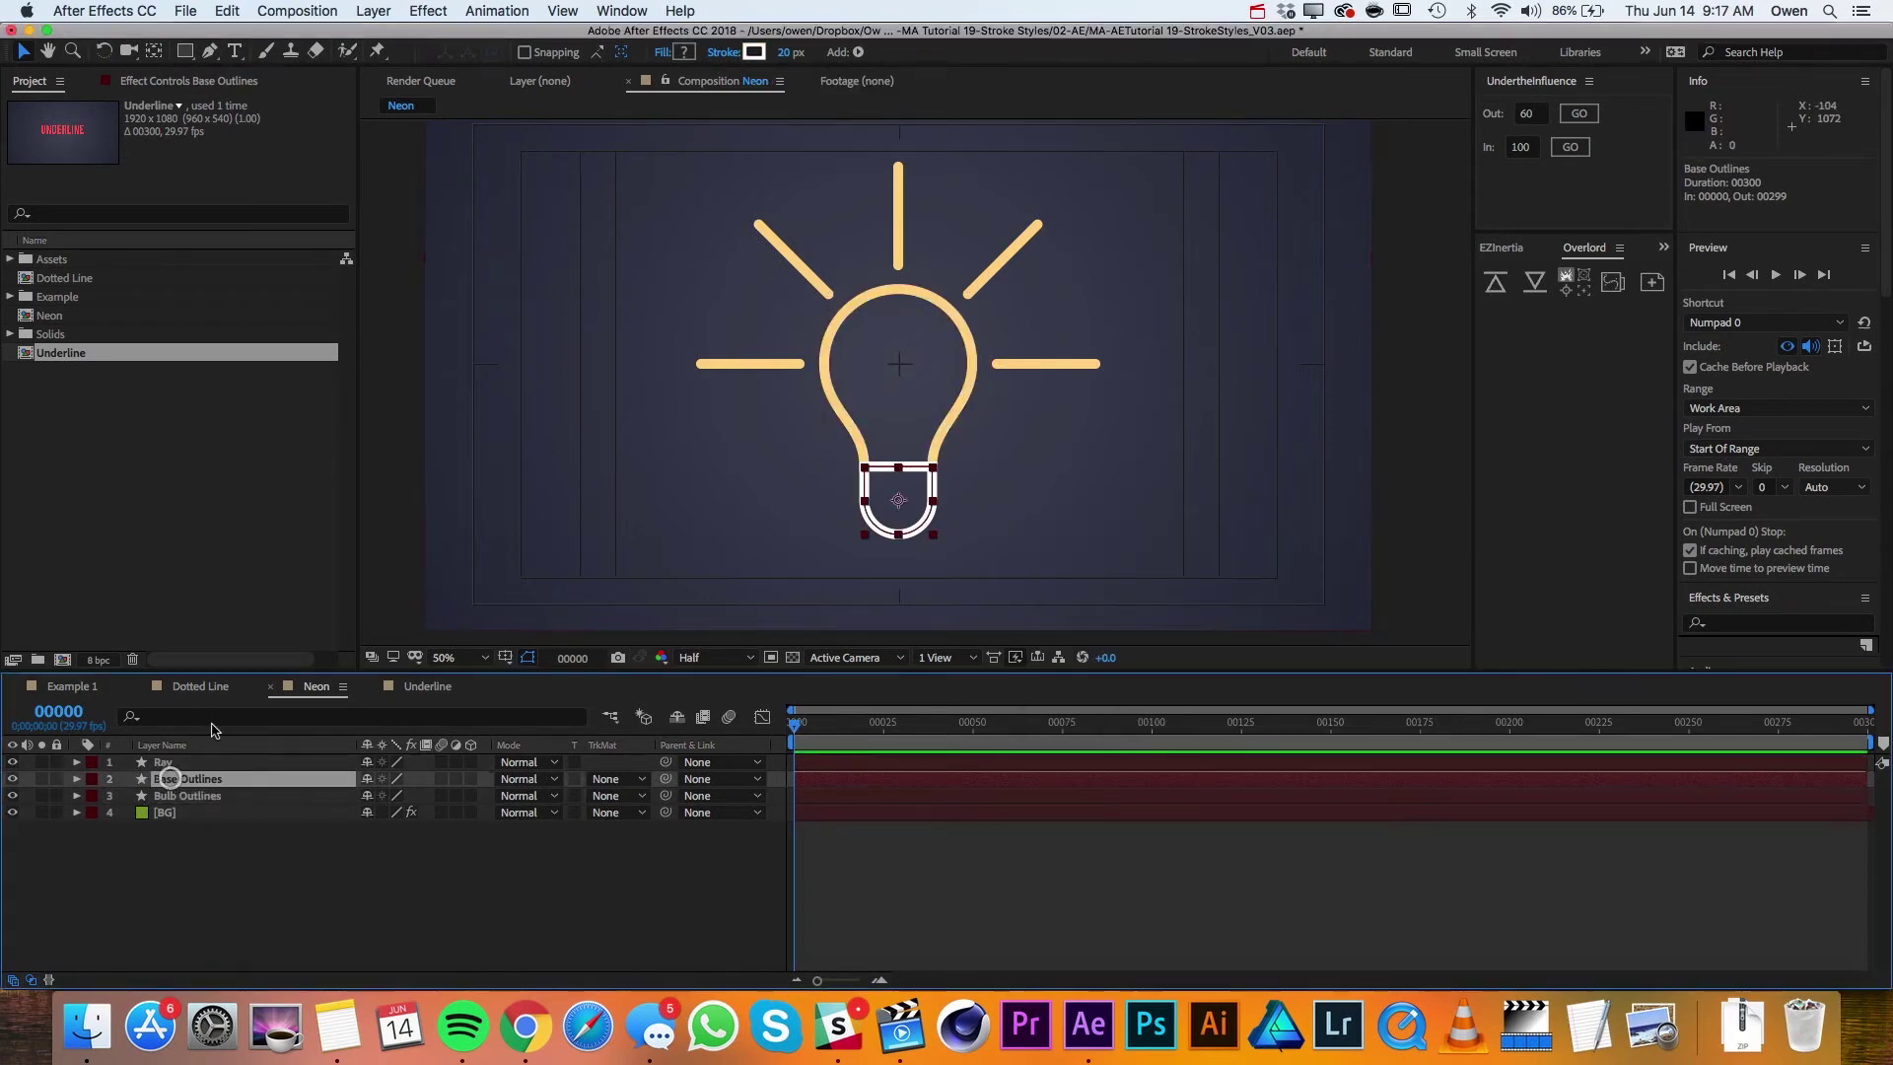
left_click(754, 52)
left_click(1327, 666)
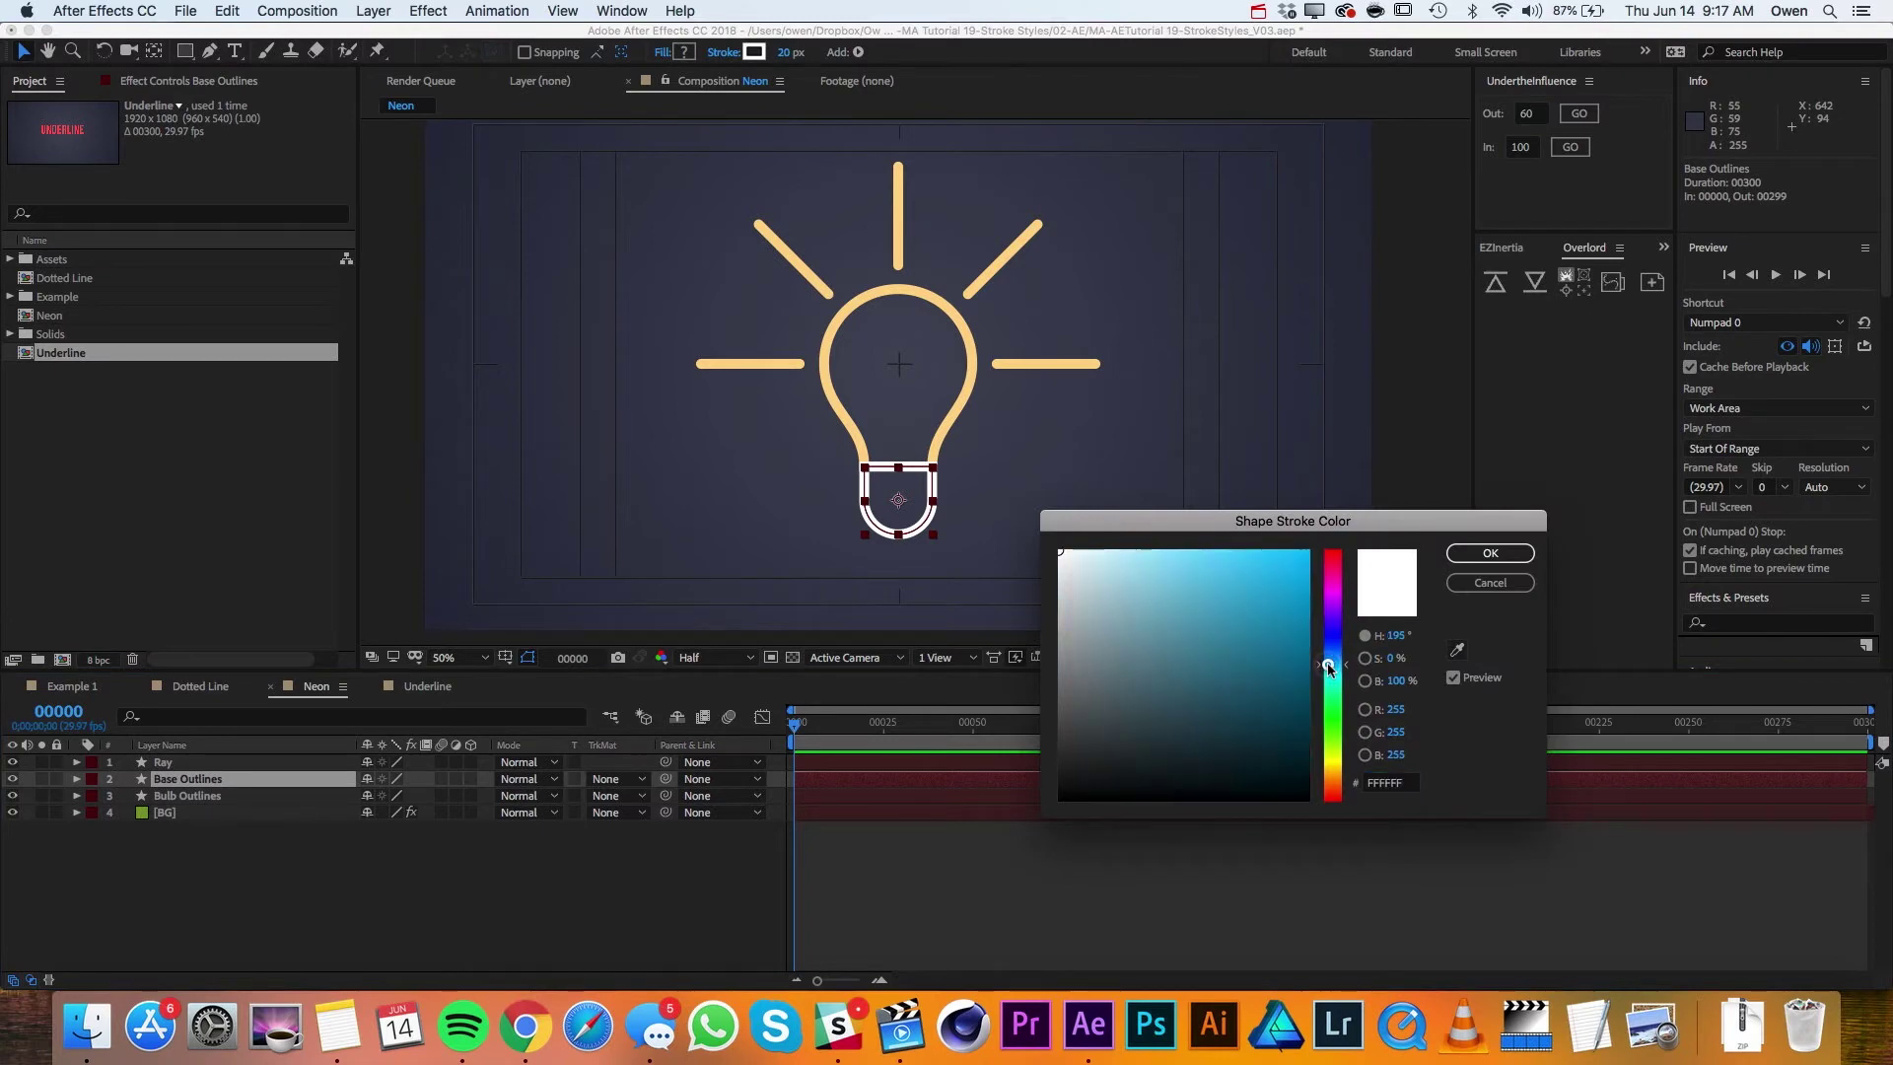
left_click_drag(1121, 554, 1150, 480)
left_click(1489, 553)
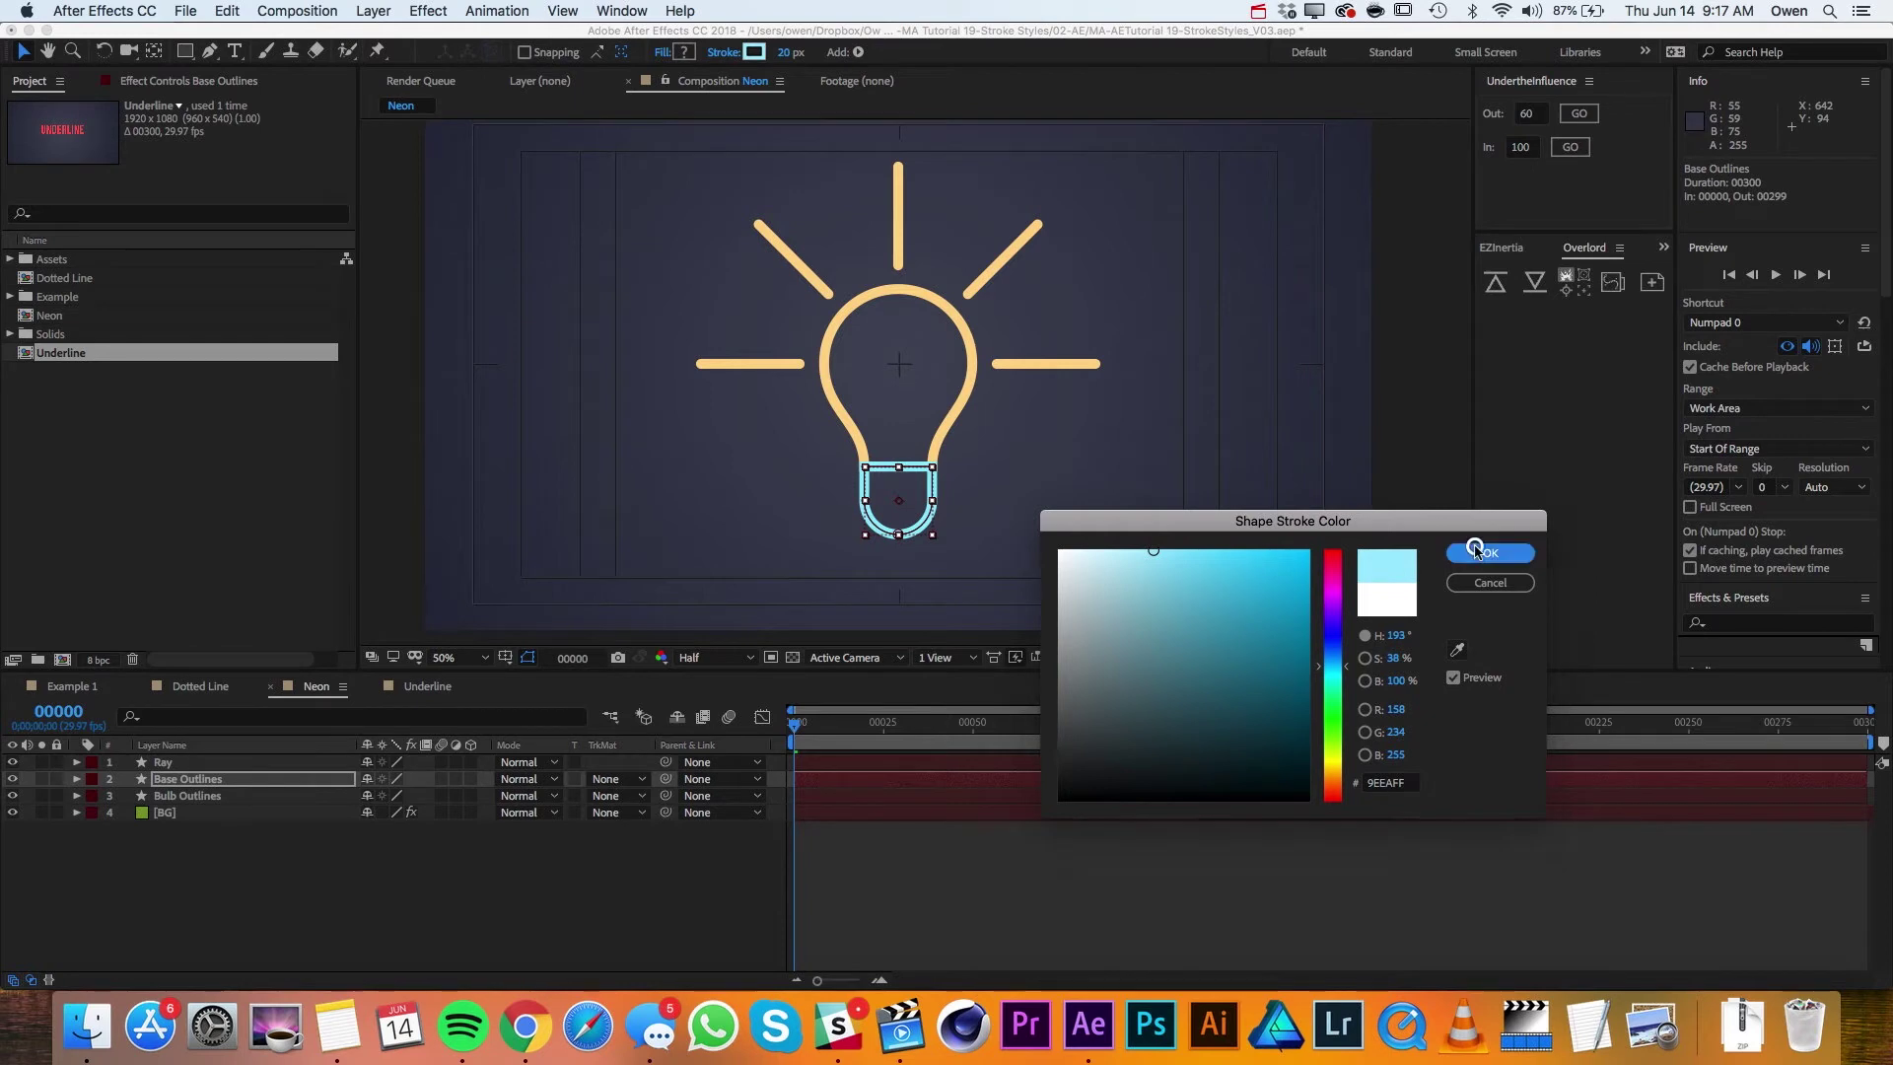
key("super+Up")
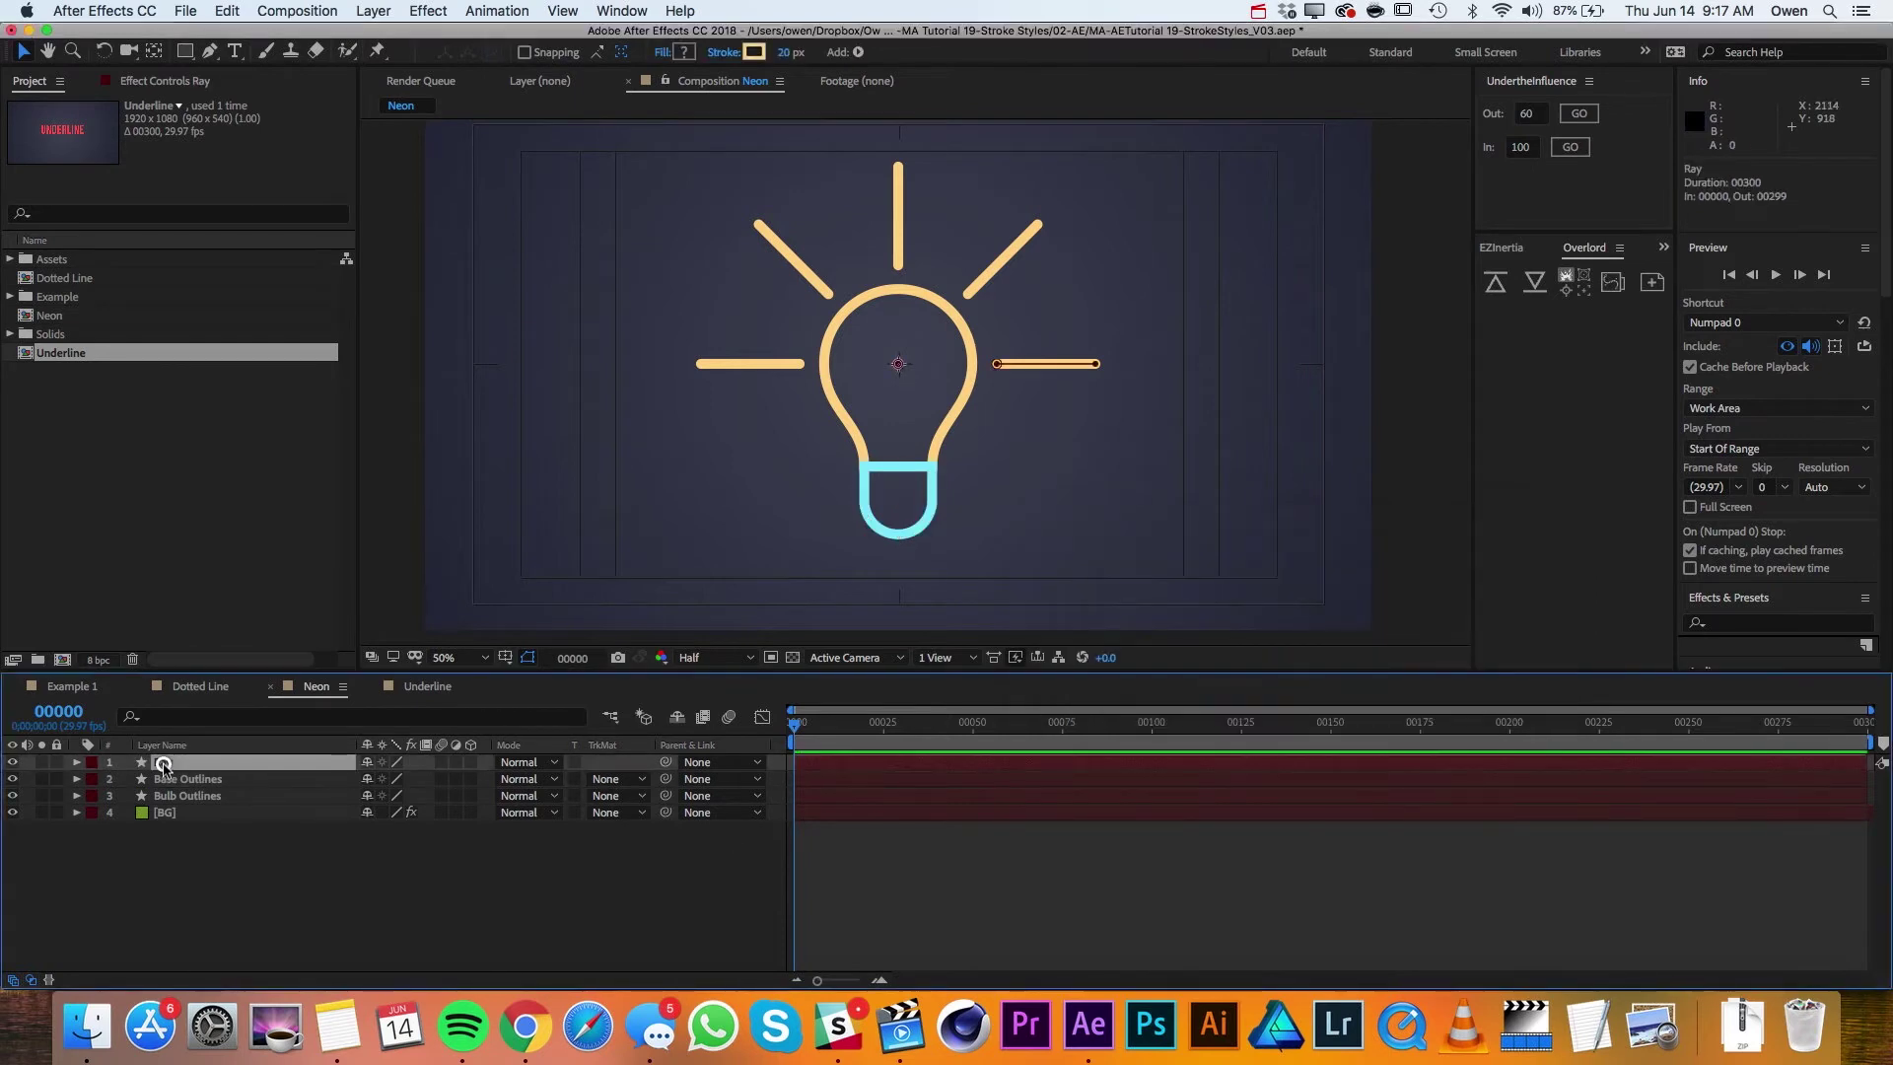
Step: Add an Inner Glow layer style to the Ray layer and reset it to its defaults
left_click(360, 10)
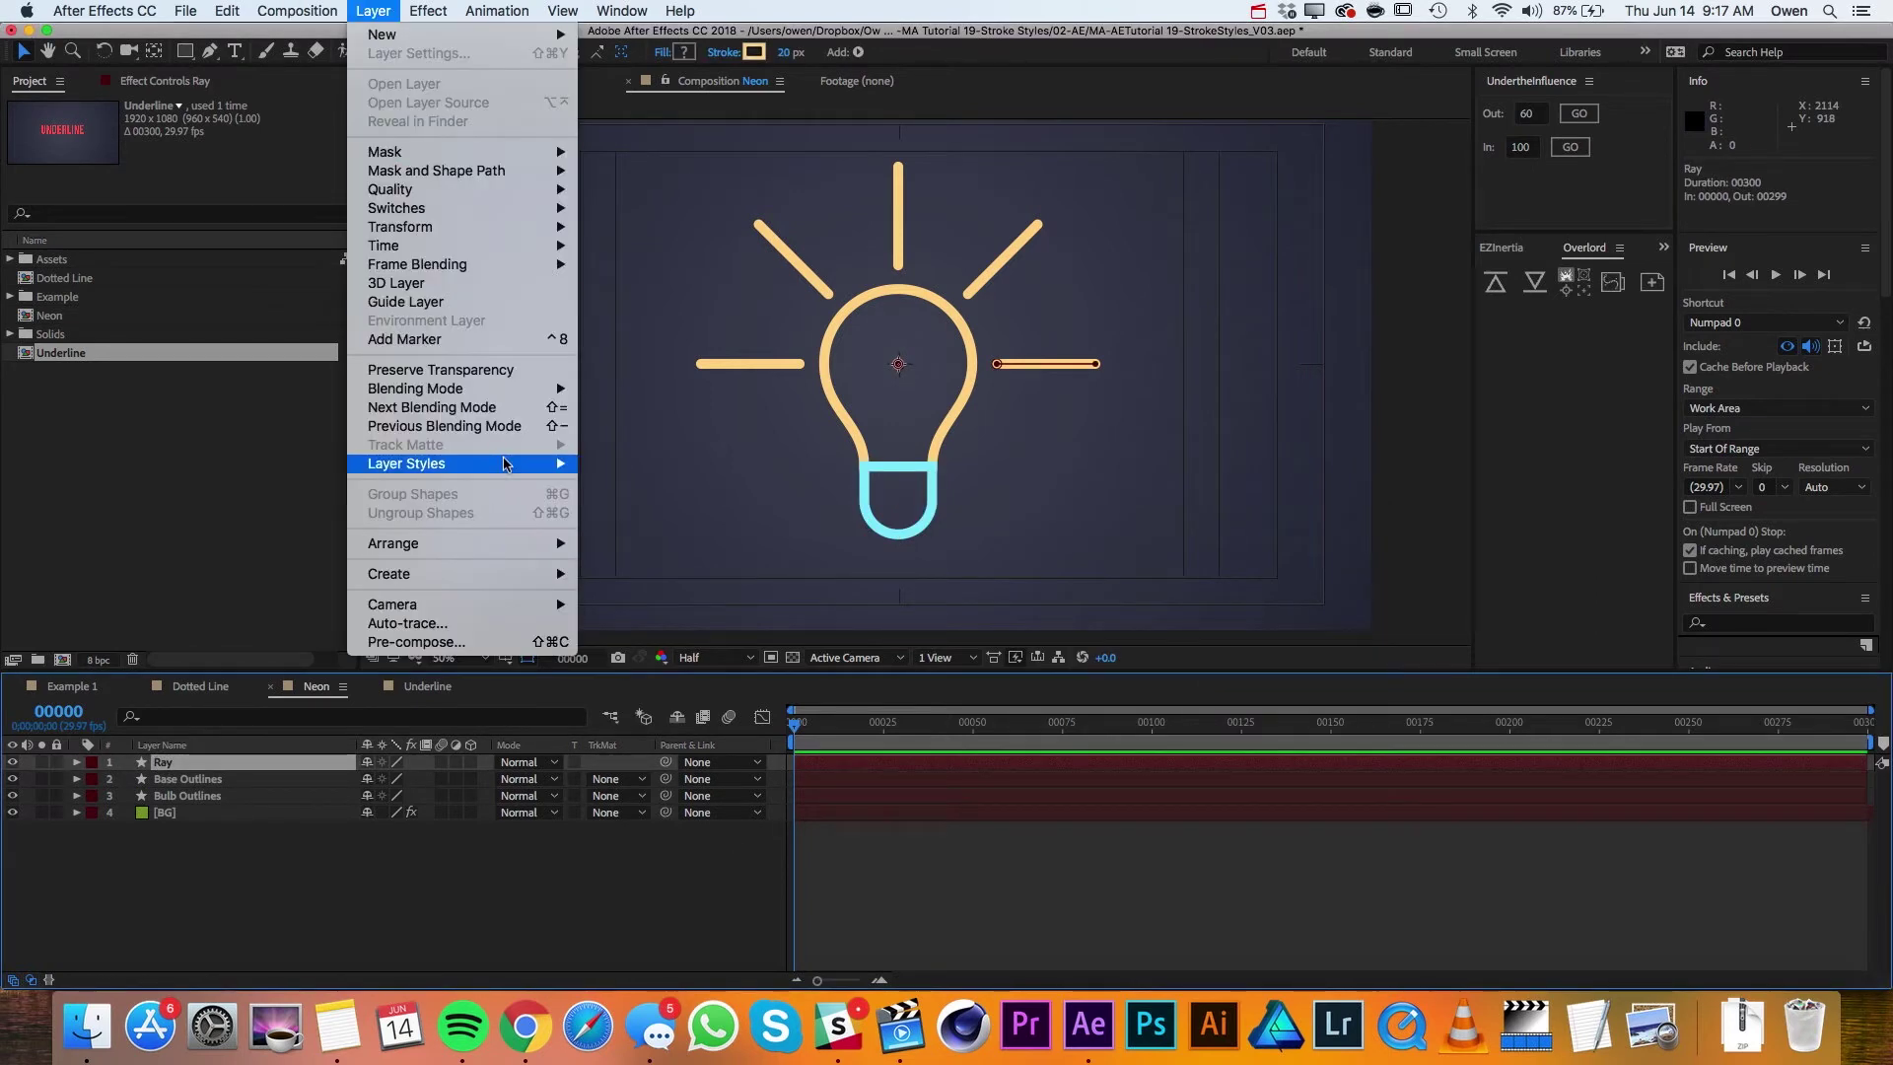
mouse_move(506, 464)
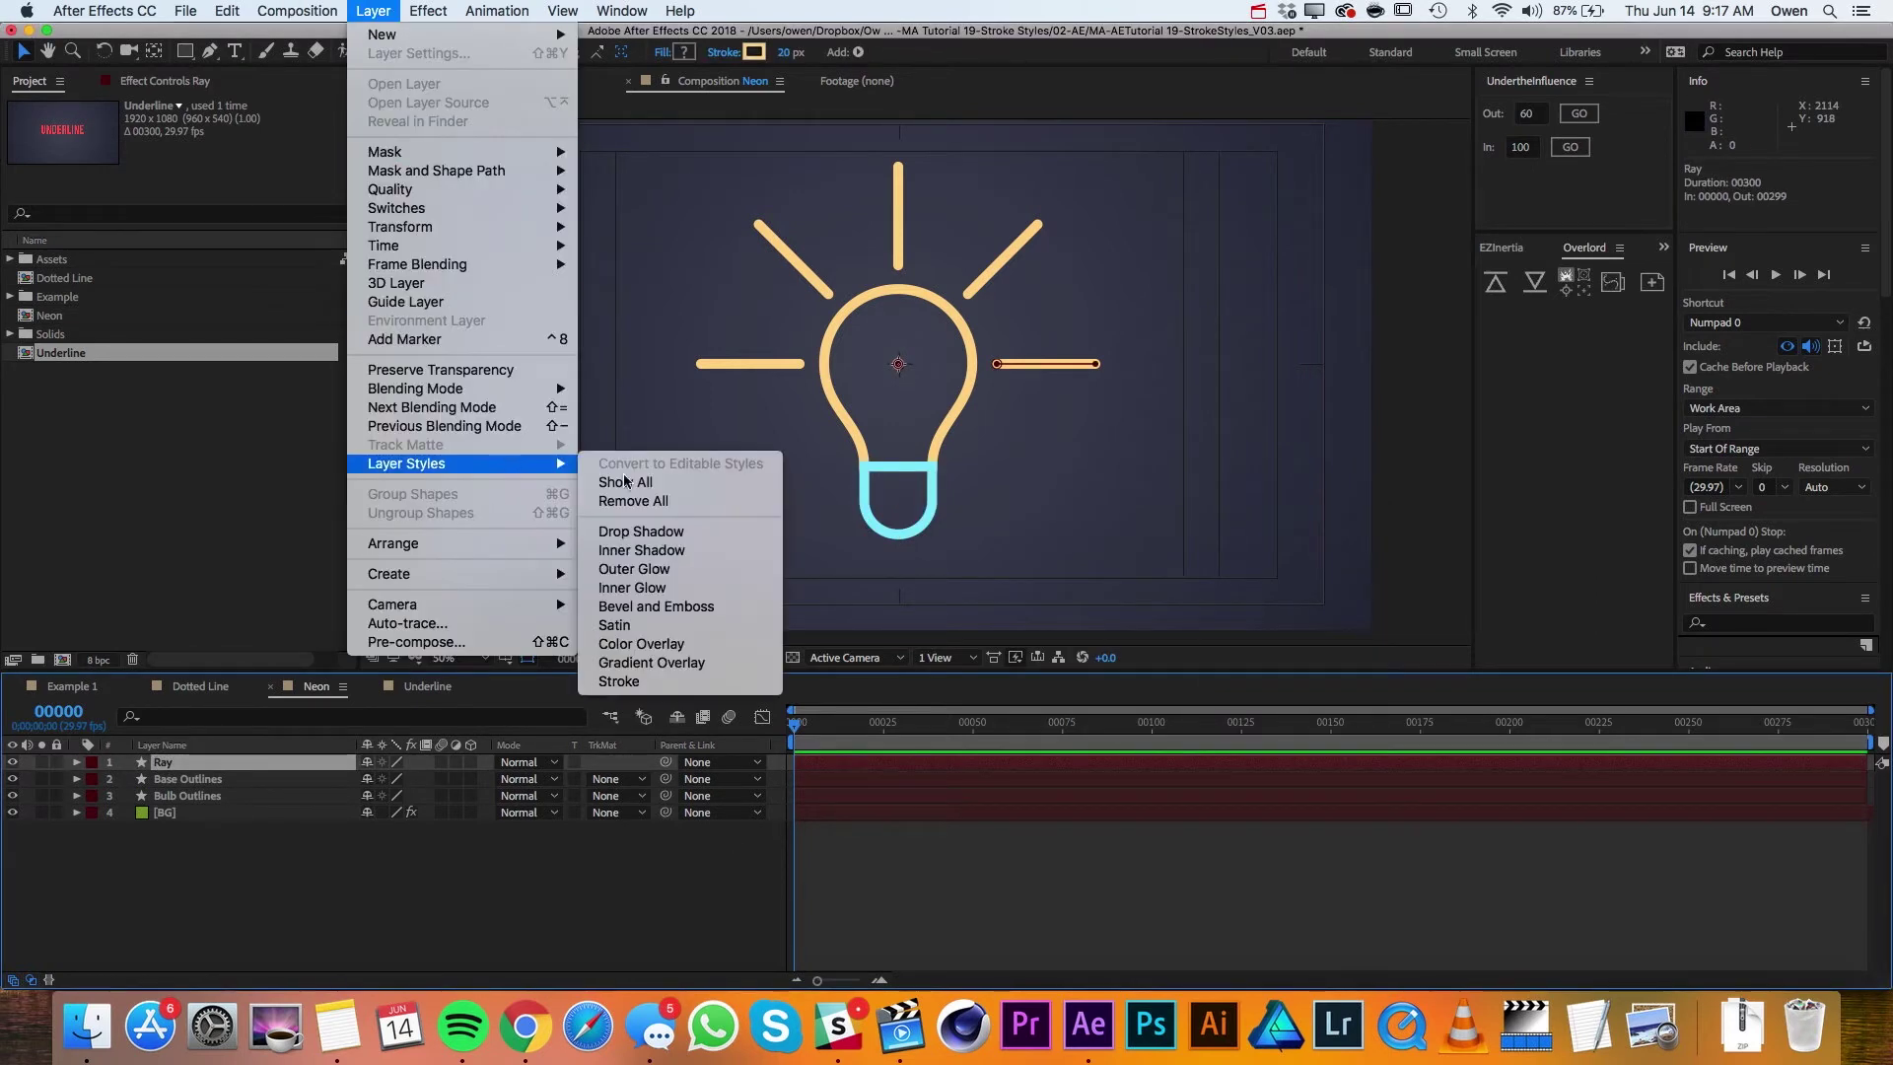
left_click(678, 588)
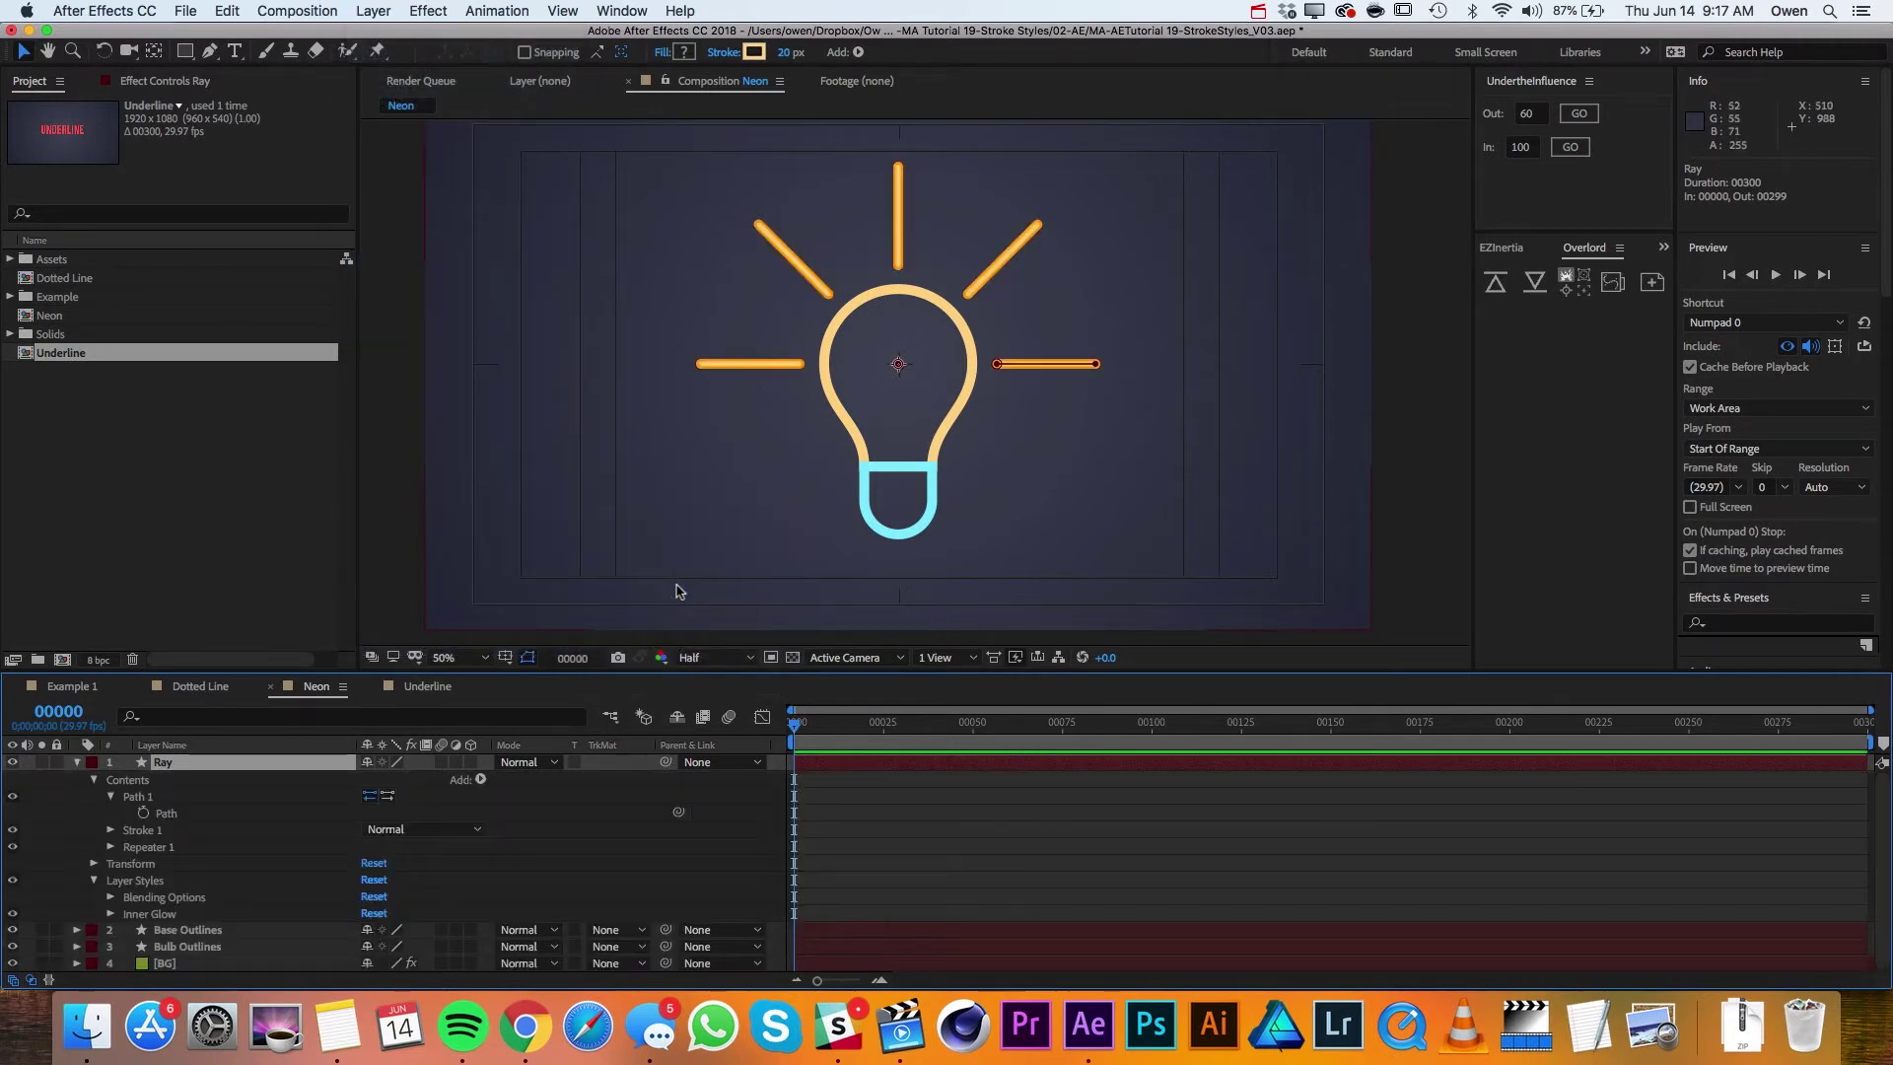
left_click(112, 913)
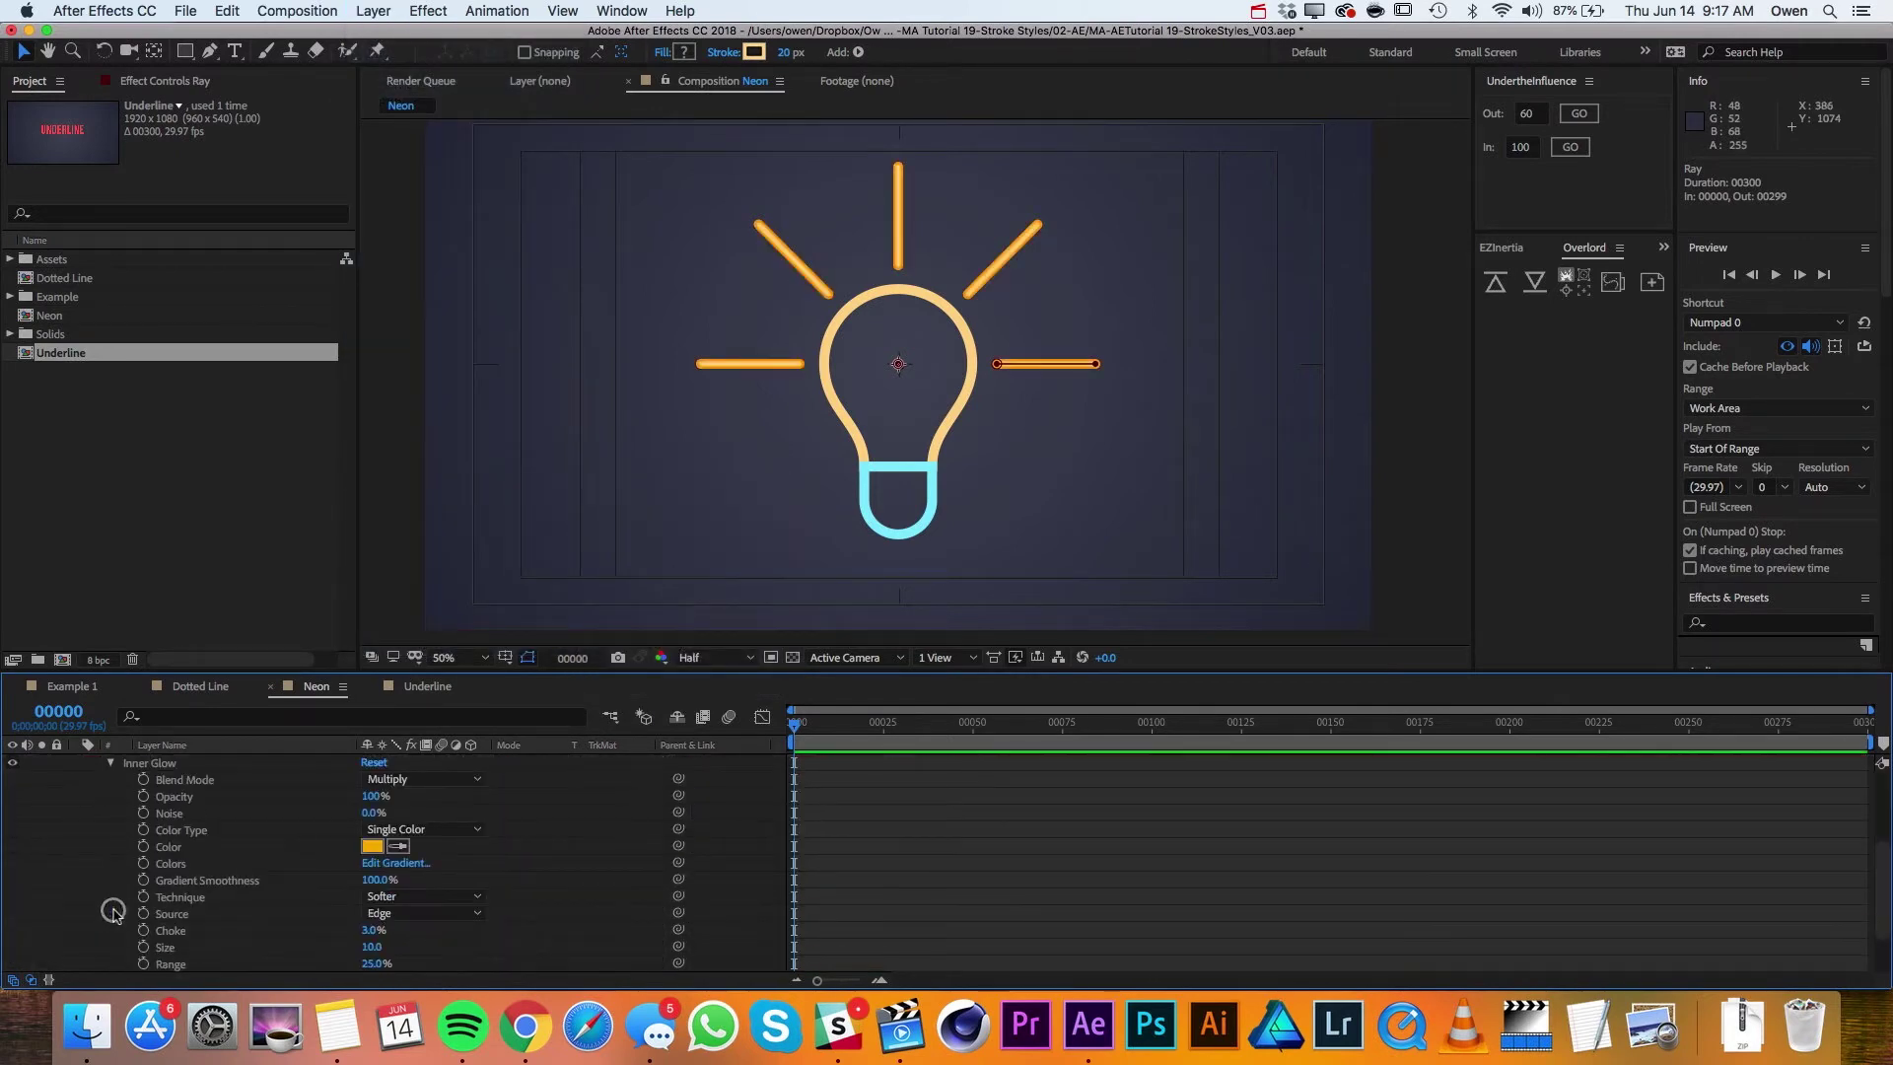
scroll(308, 845, "down", 2)
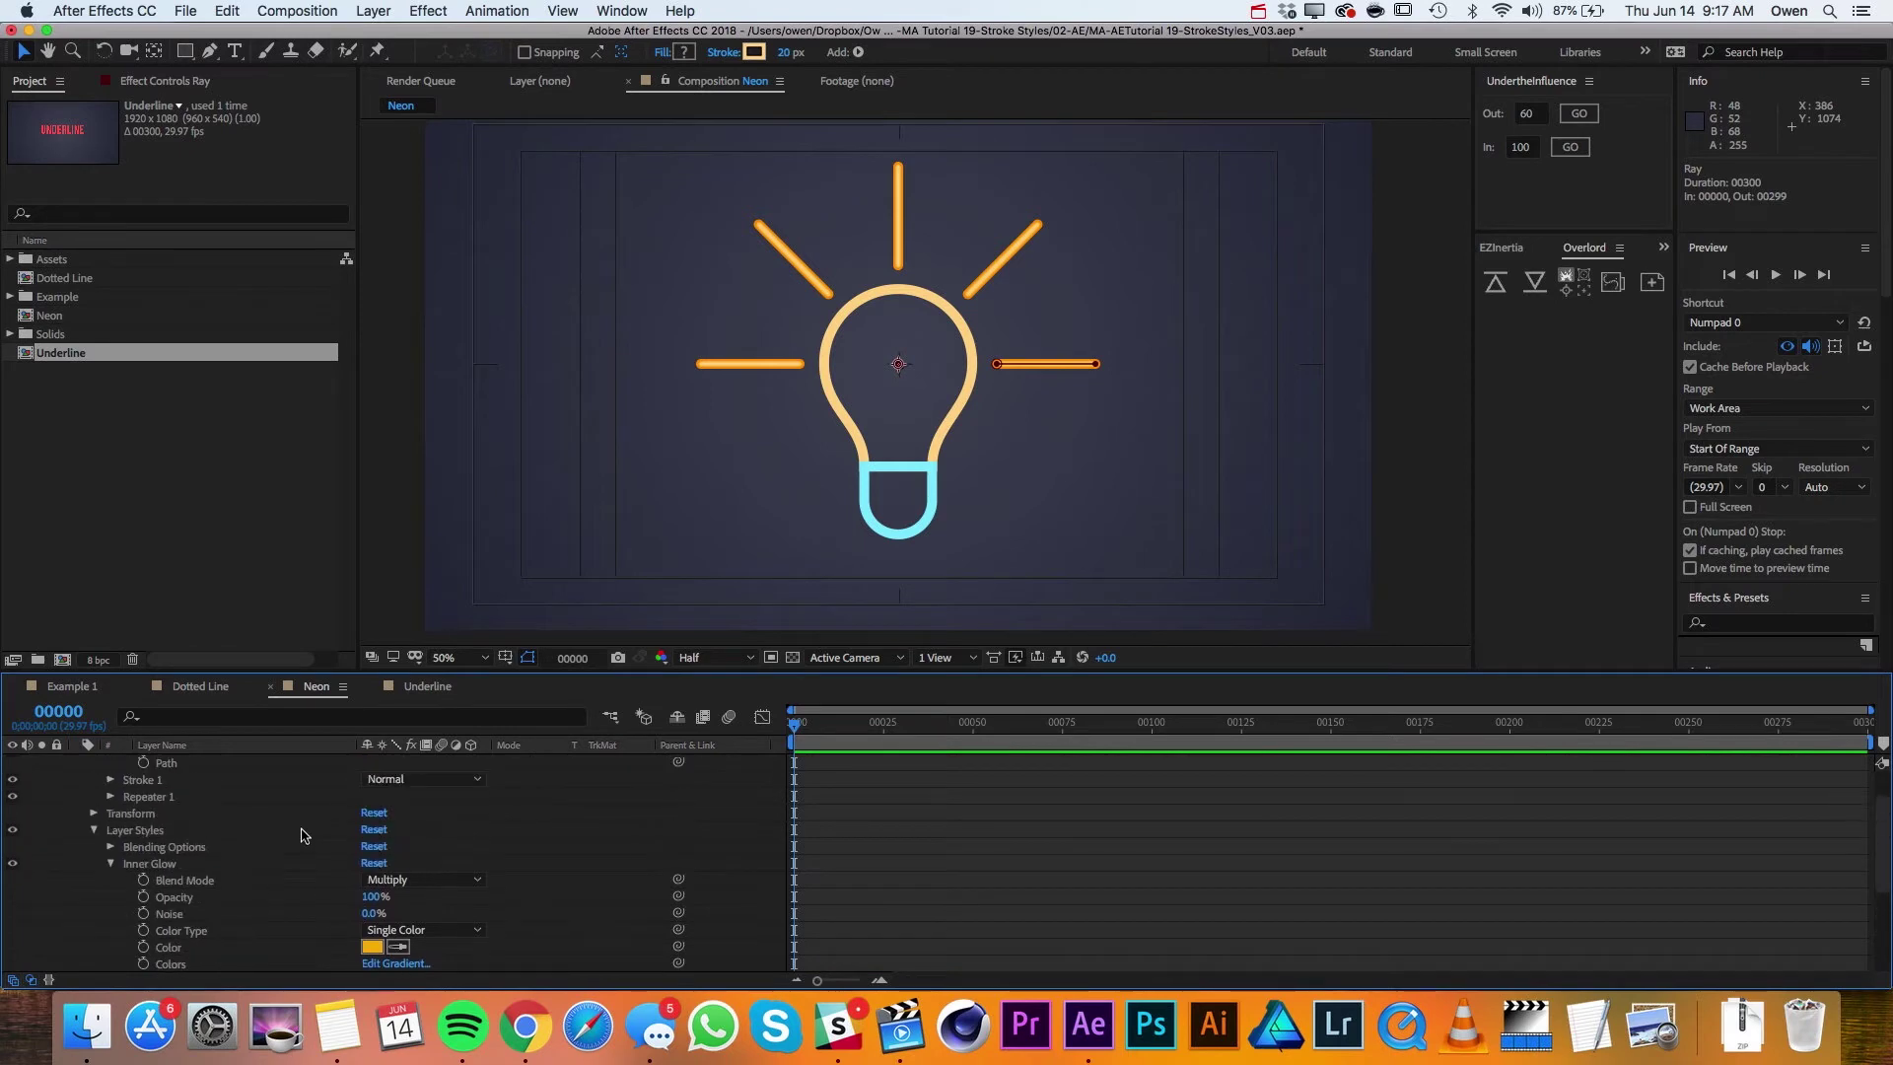
left_click(375, 864)
scroll(493, 788, "down", 2)
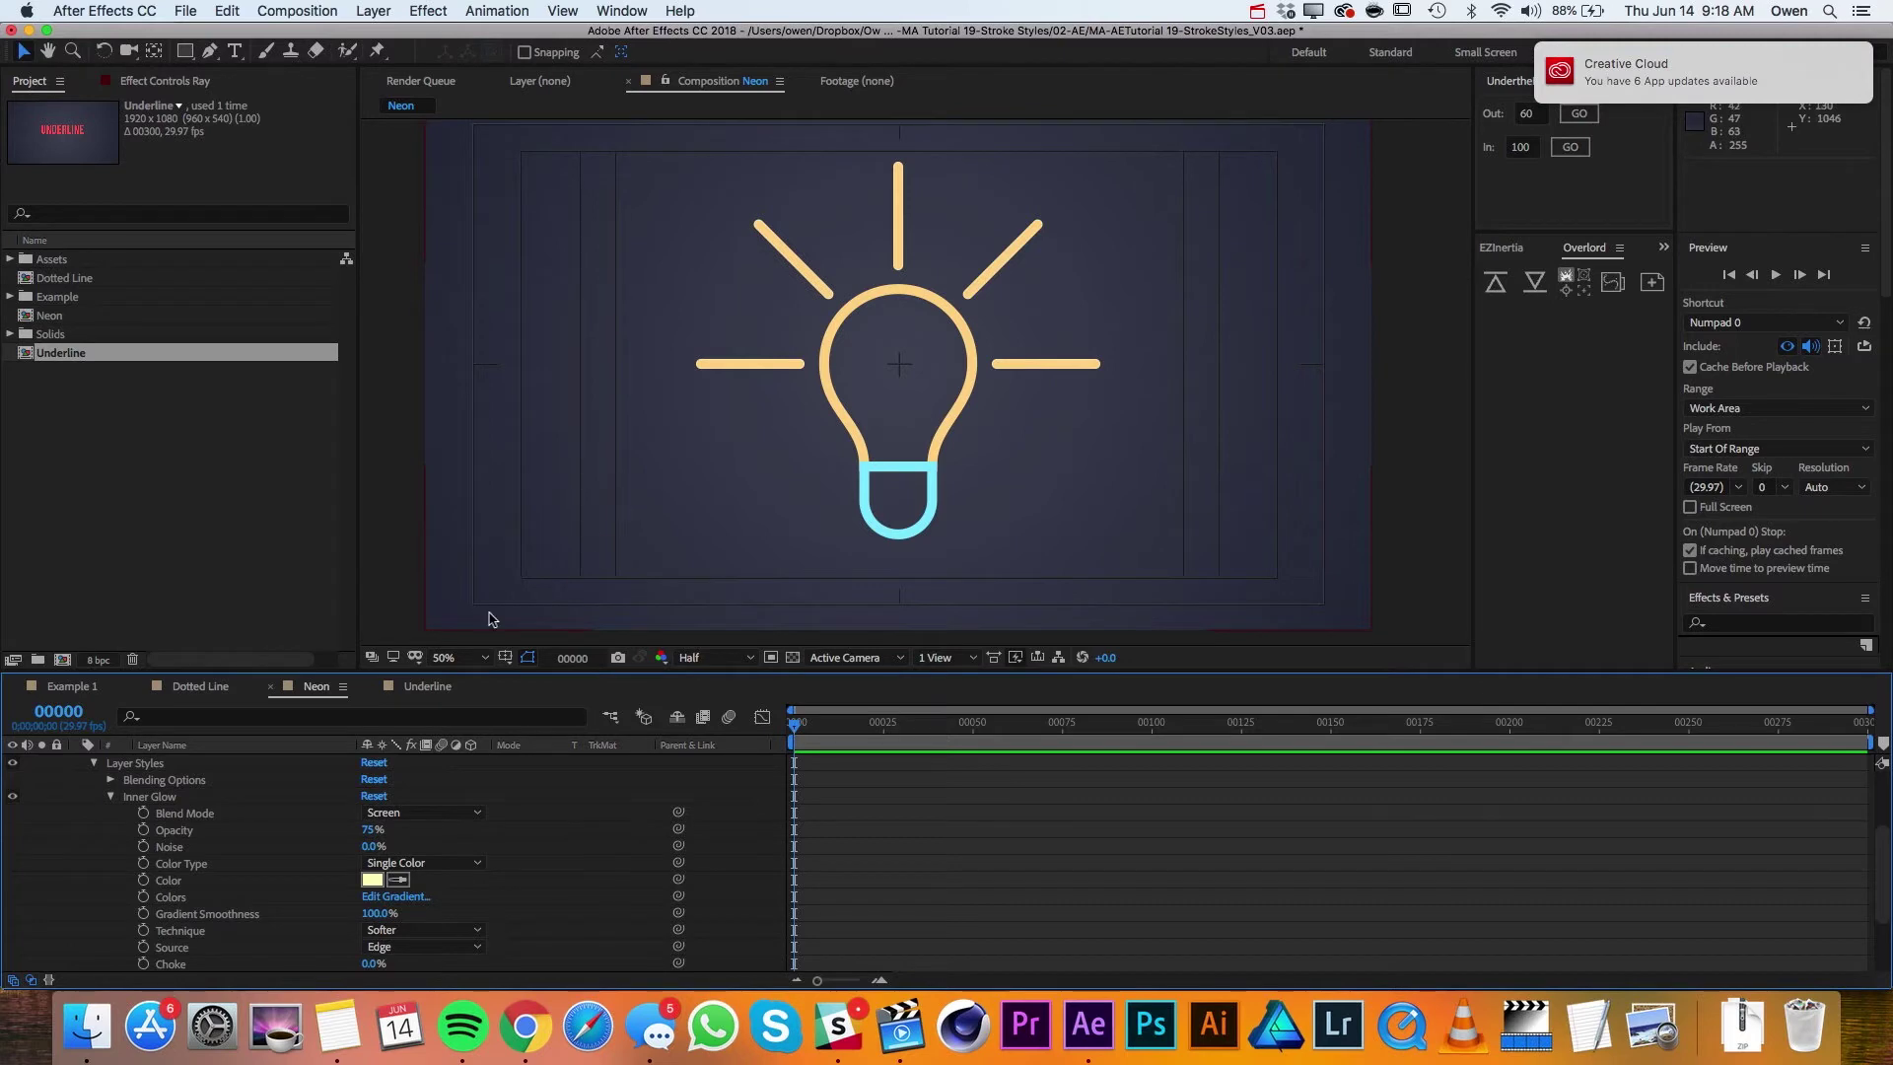
Step: Set the Inner Glow to Multiply, 100% opacity, Choke 3%, Size 10 and Range 25%
left_click(403, 814)
left_click(415, 485)
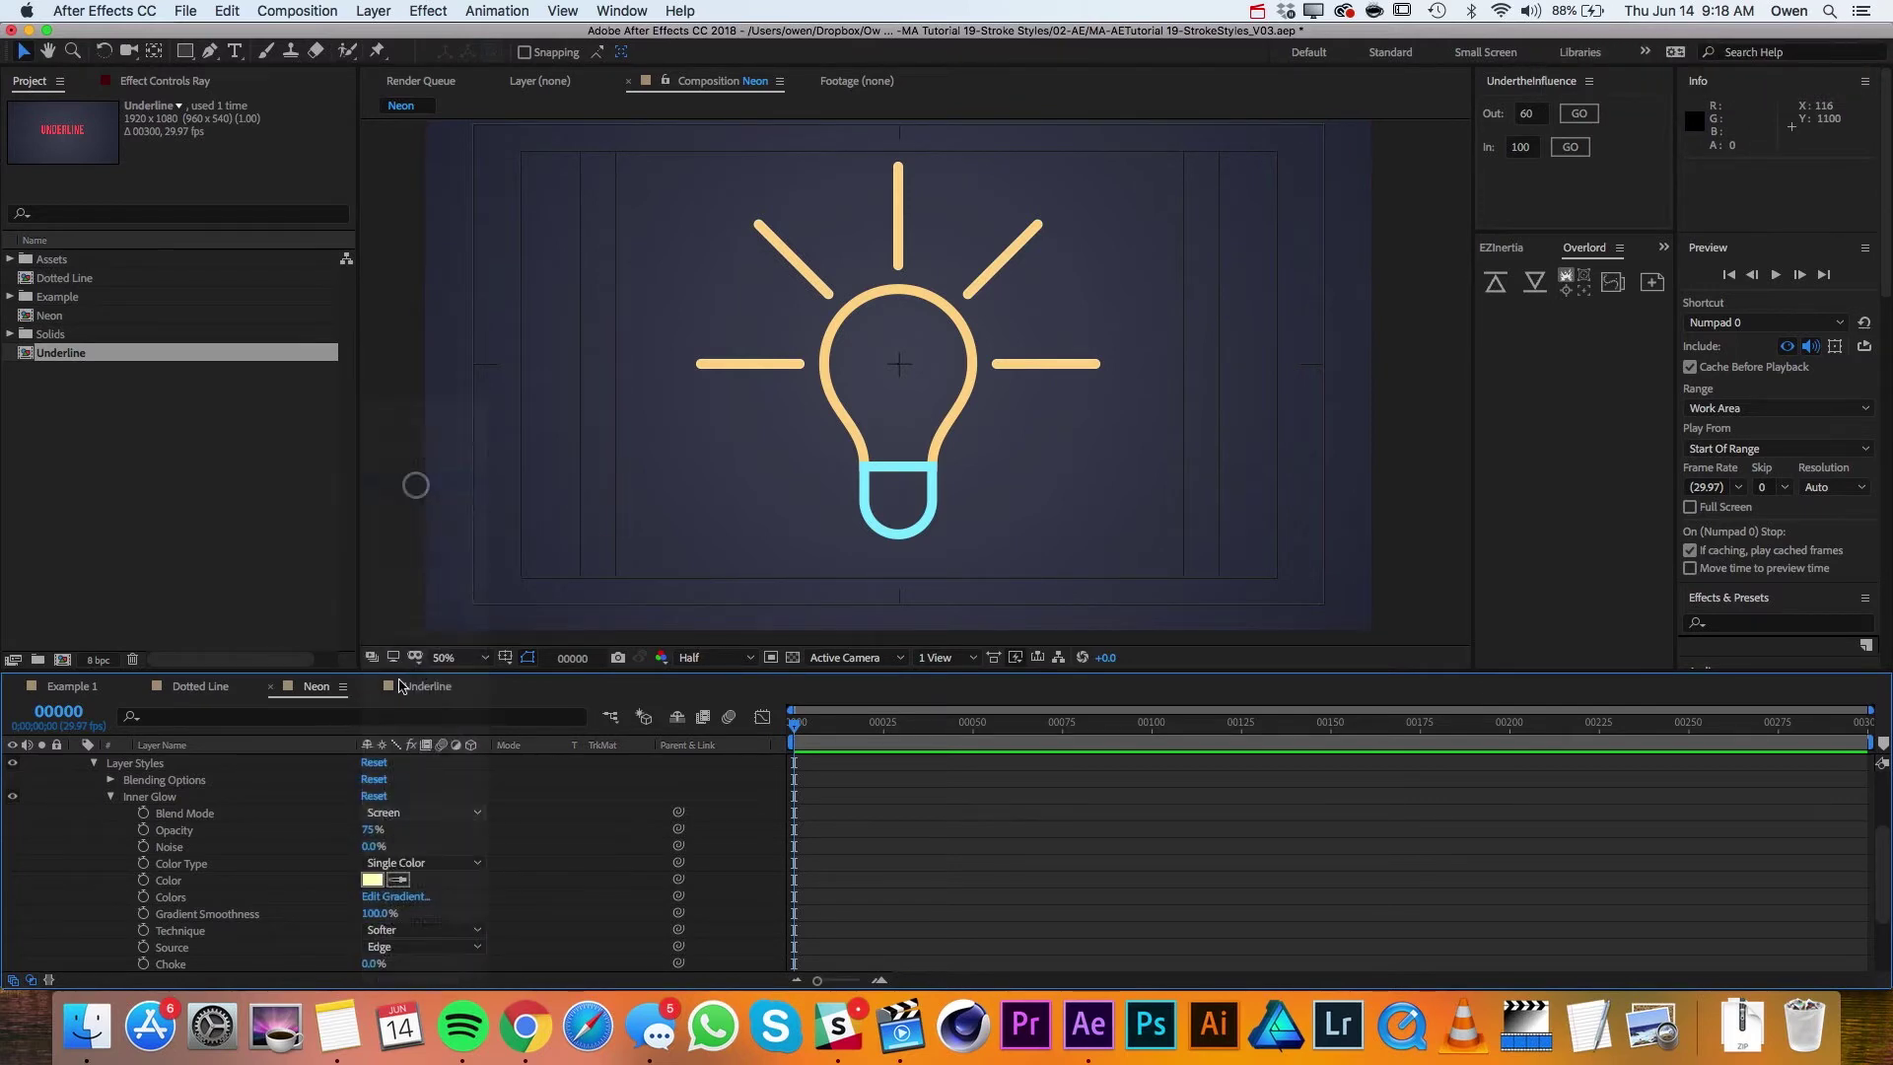
left_click_drag(371, 829, 467, 826)
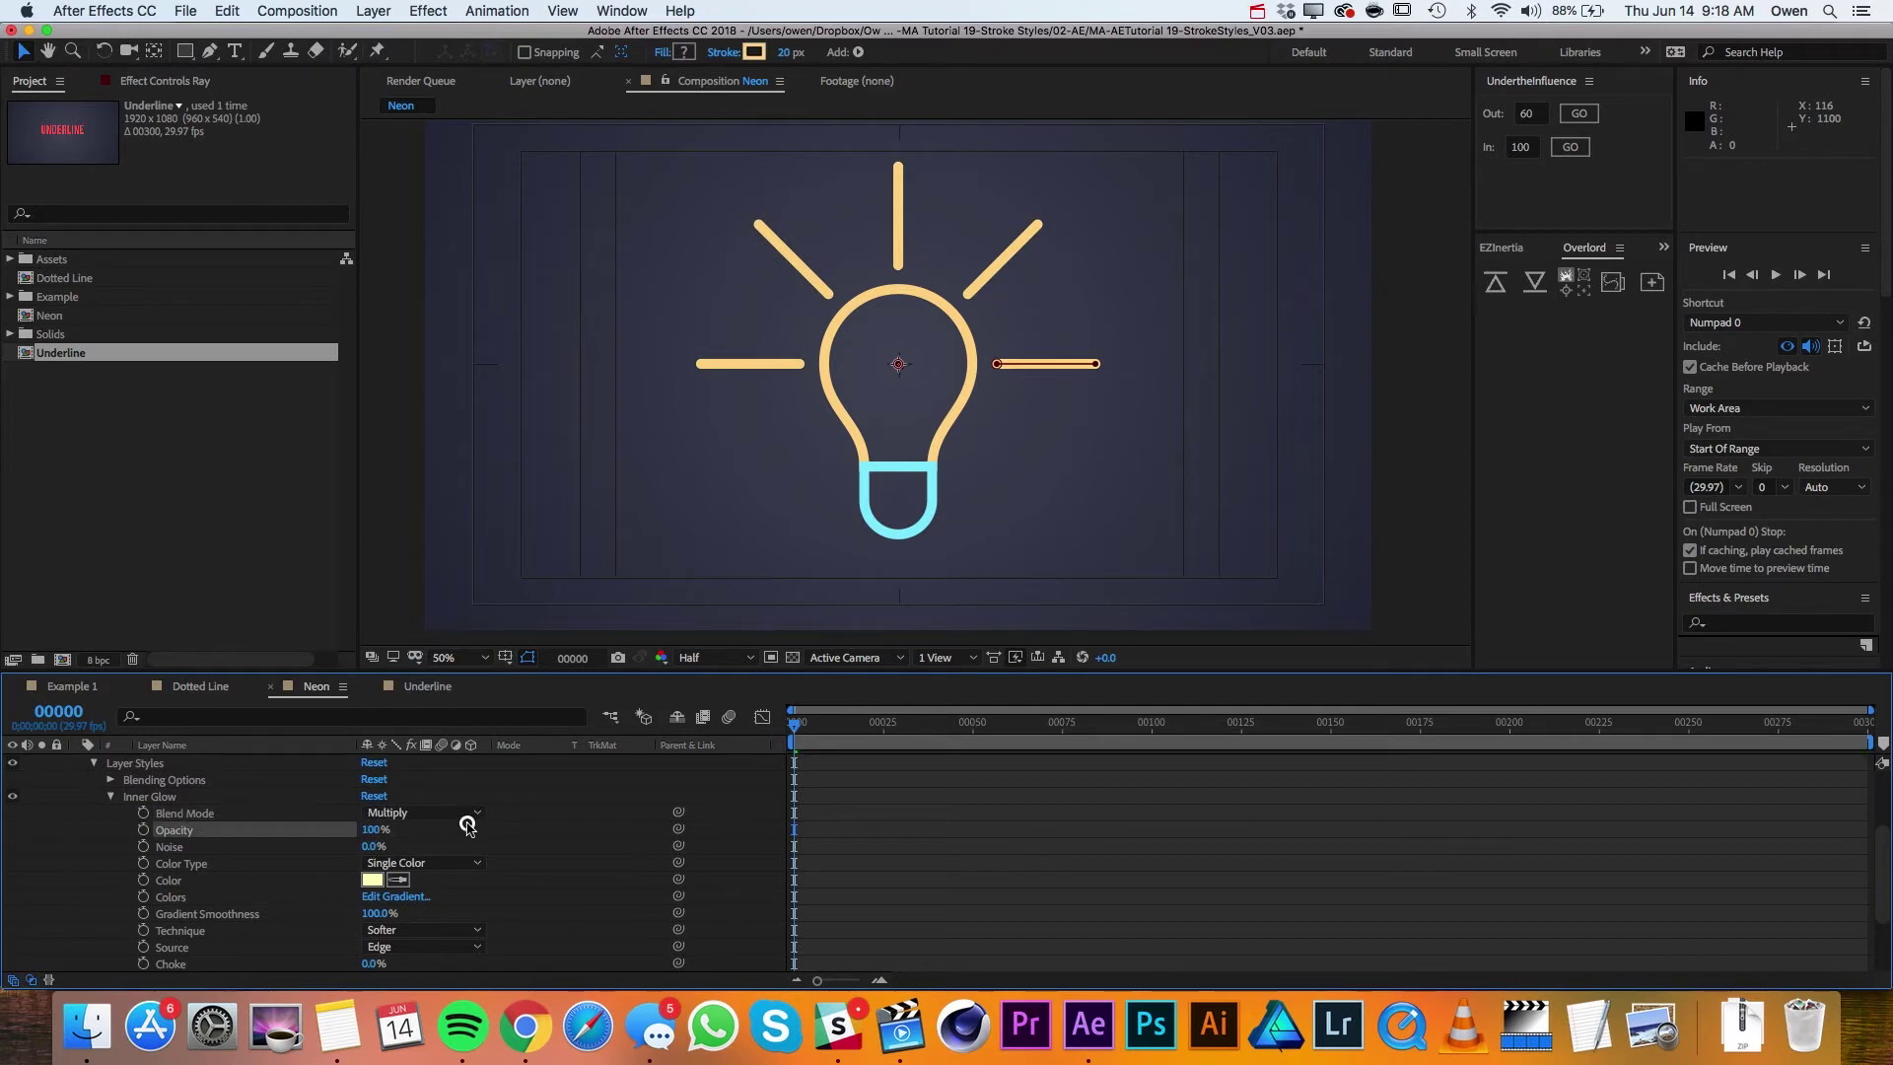
scroll(473, 848, "down", 4)
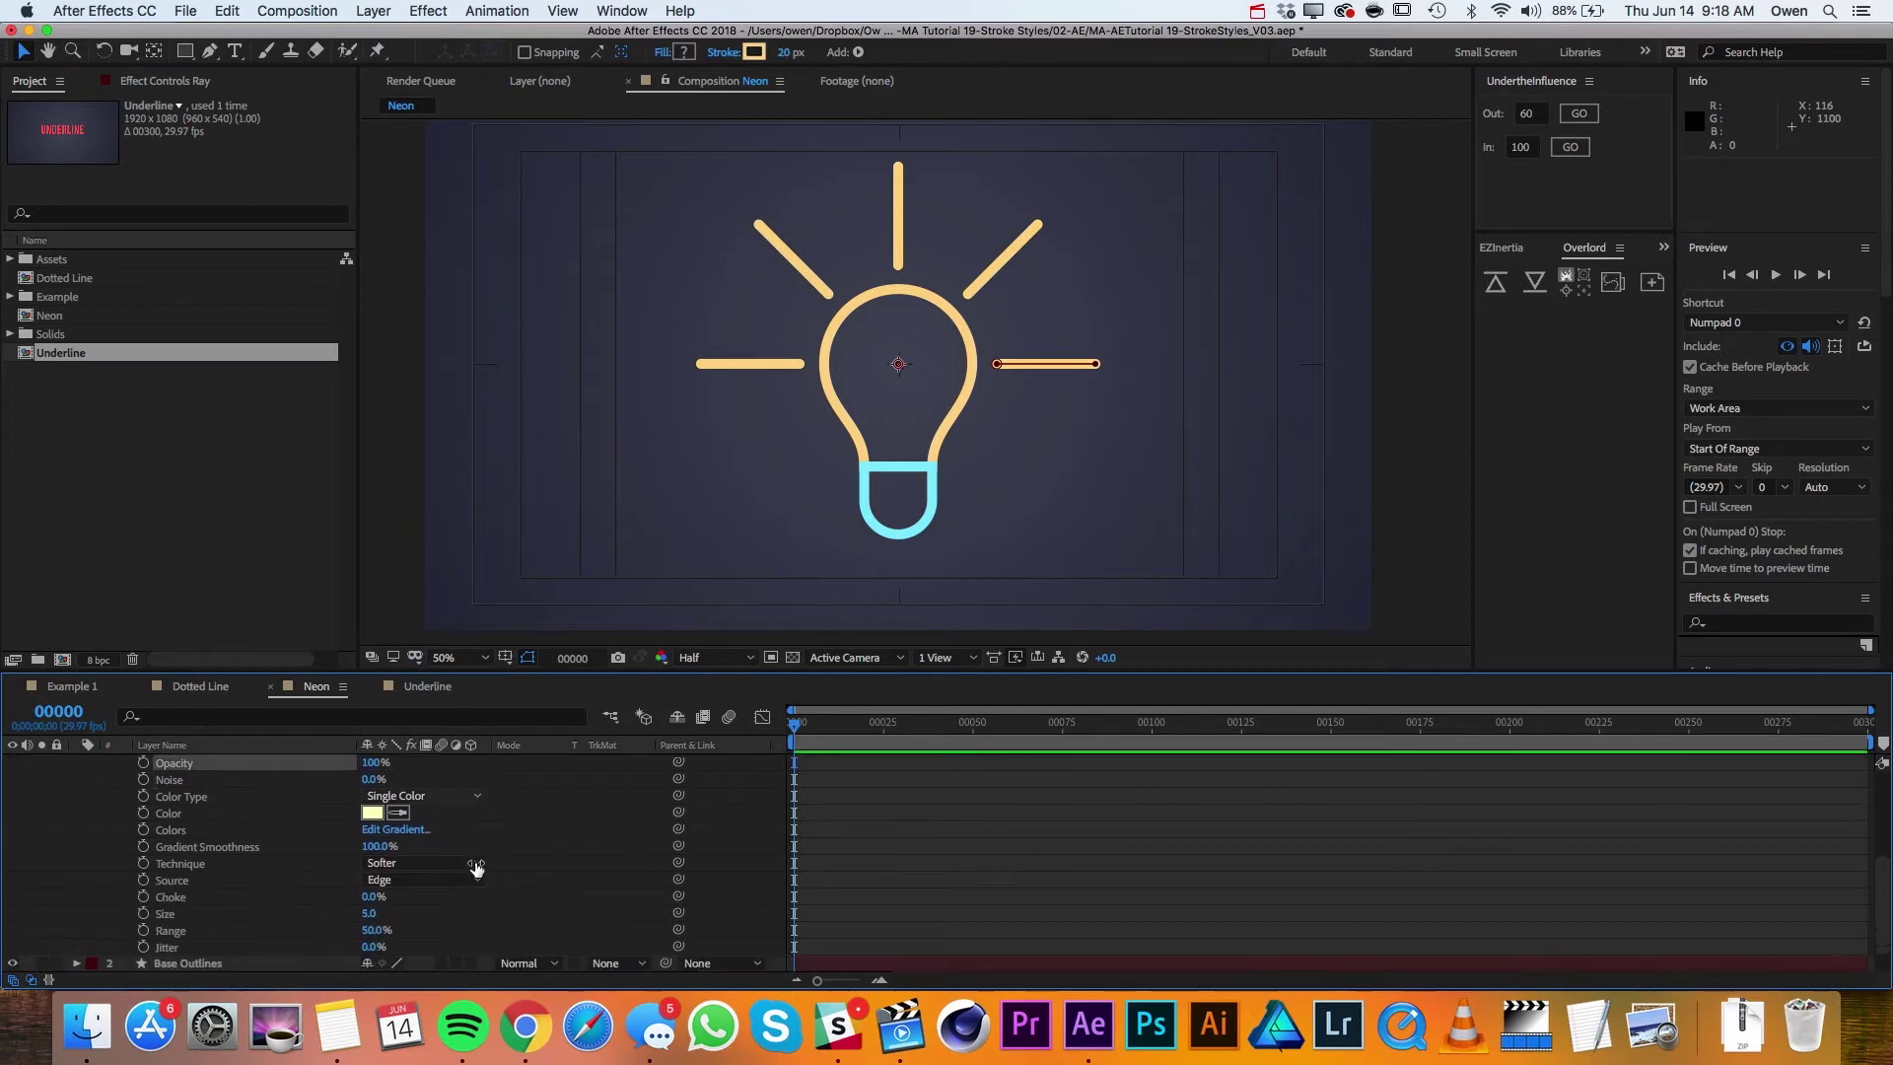
scroll(476, 867, "down", 1)
left_click(373, 879)
type("3")
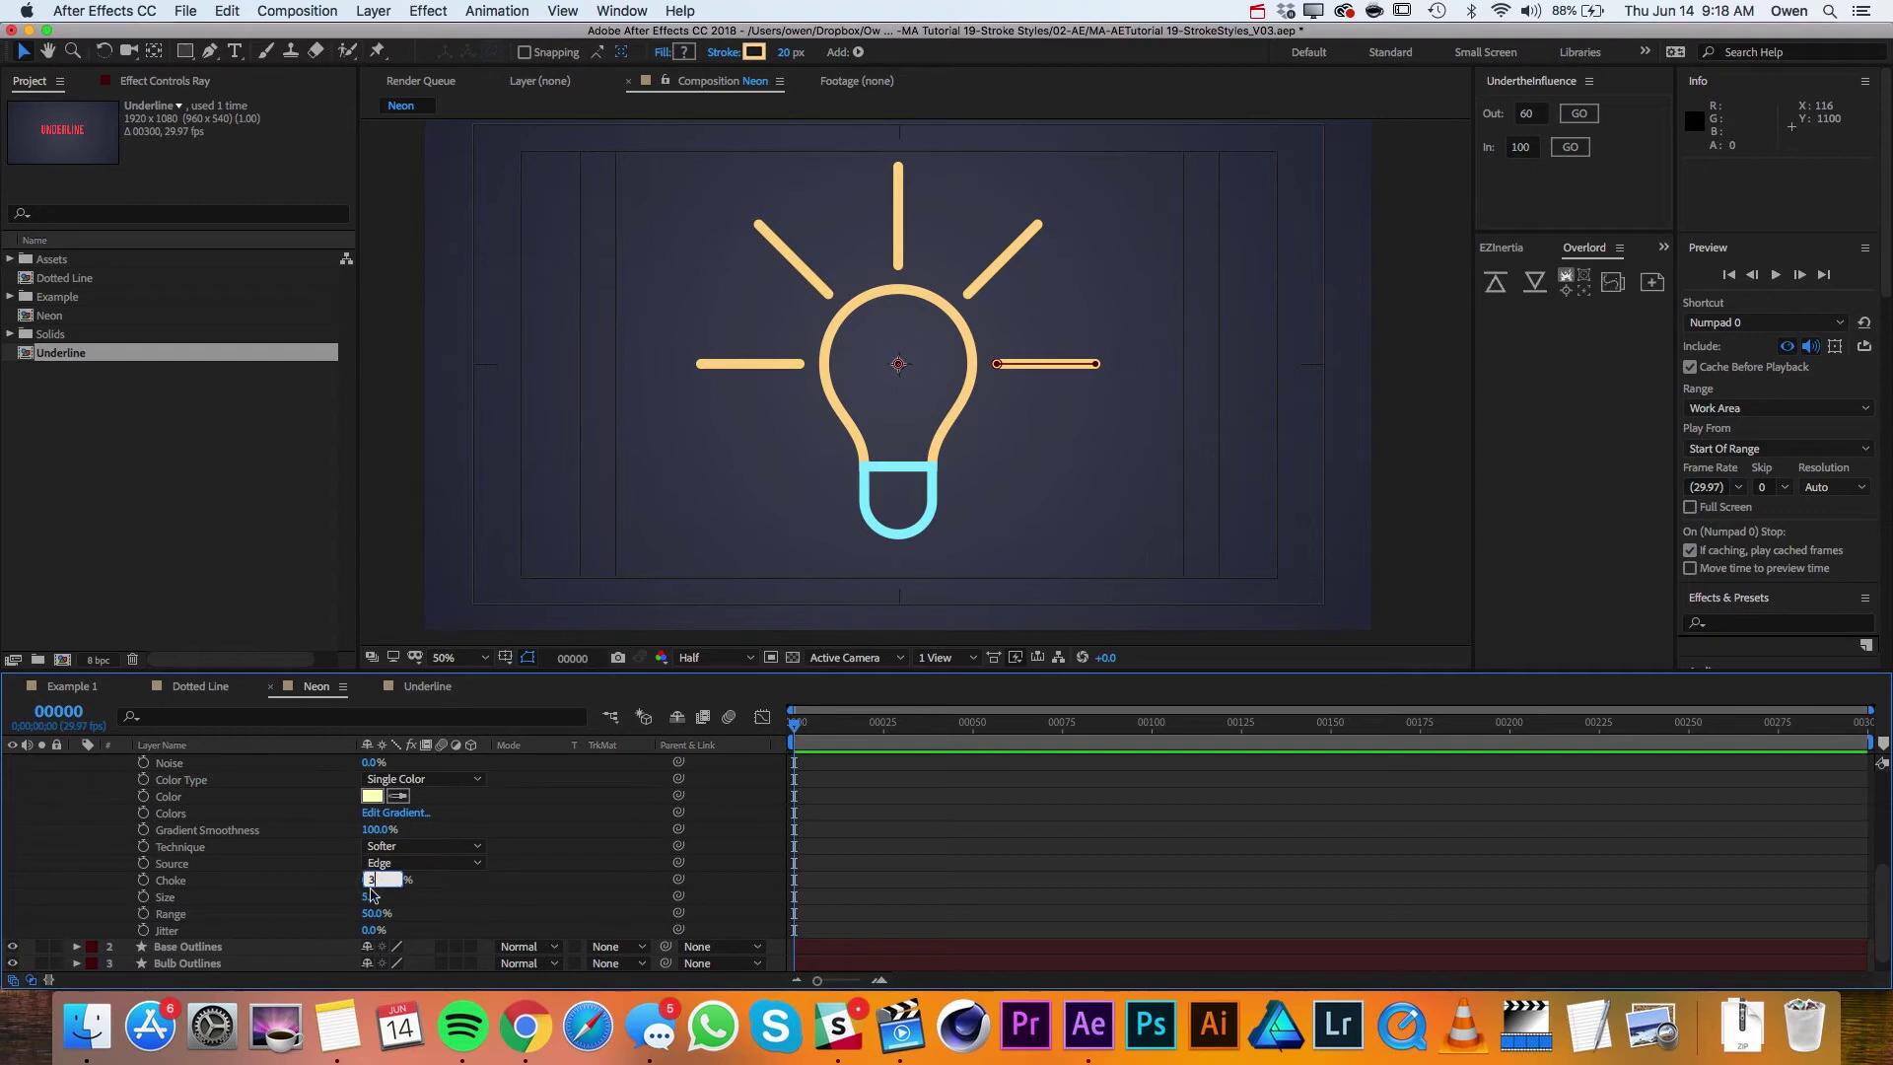
left_click(371, 895)
type("1")
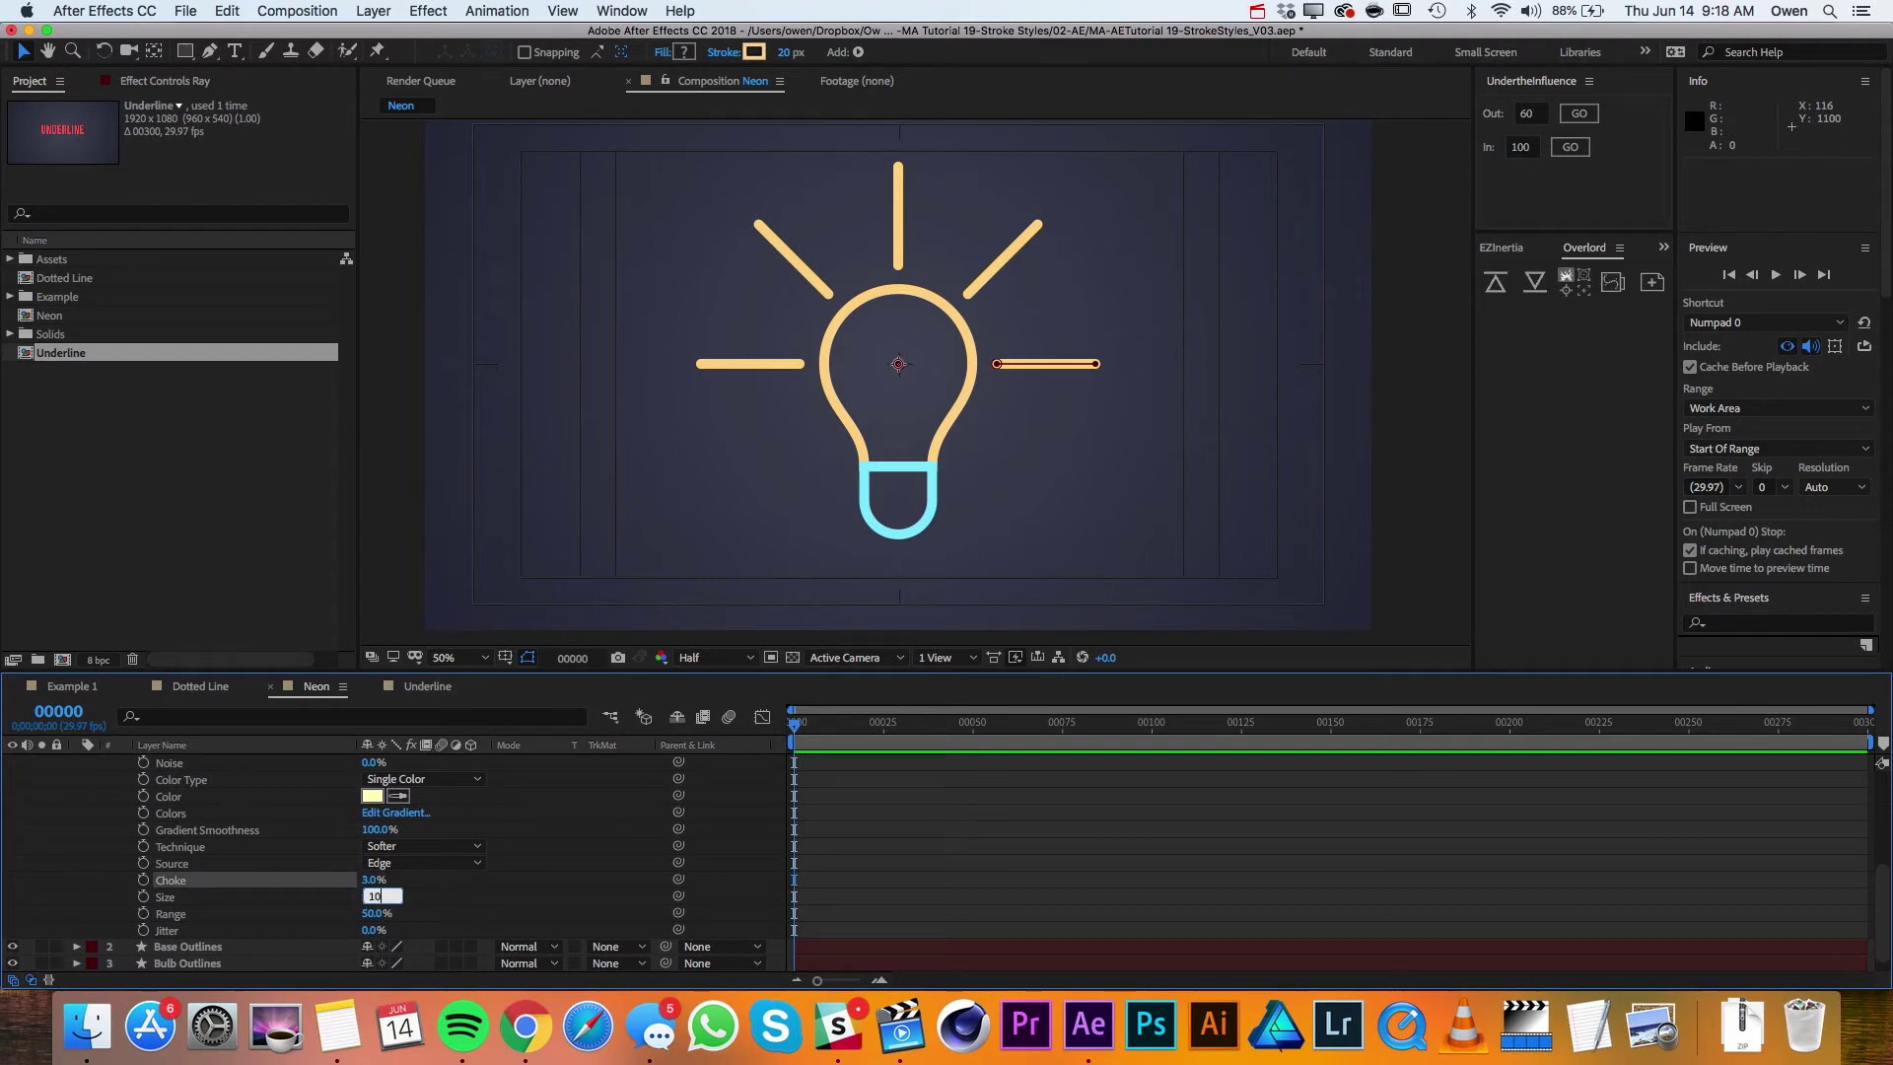
type("0")
left_click(371, 913)
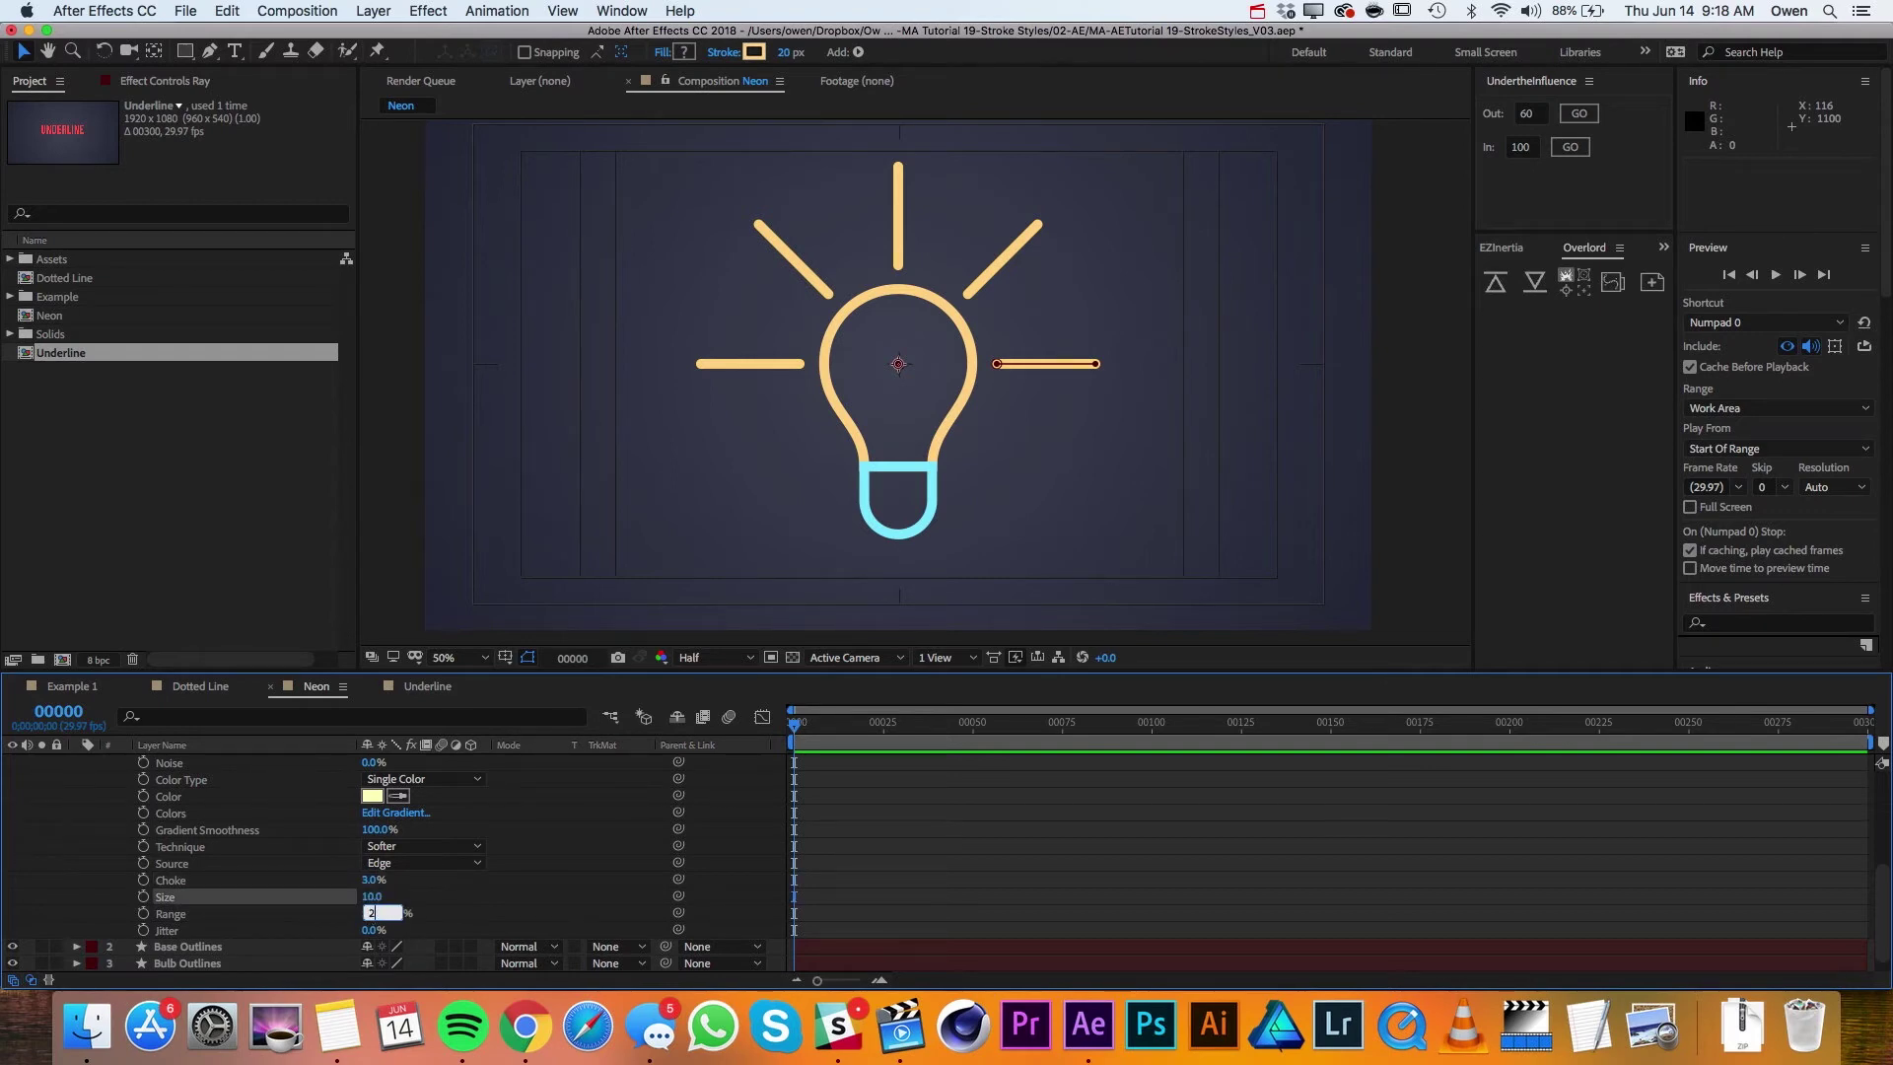
left_click(437, 898)
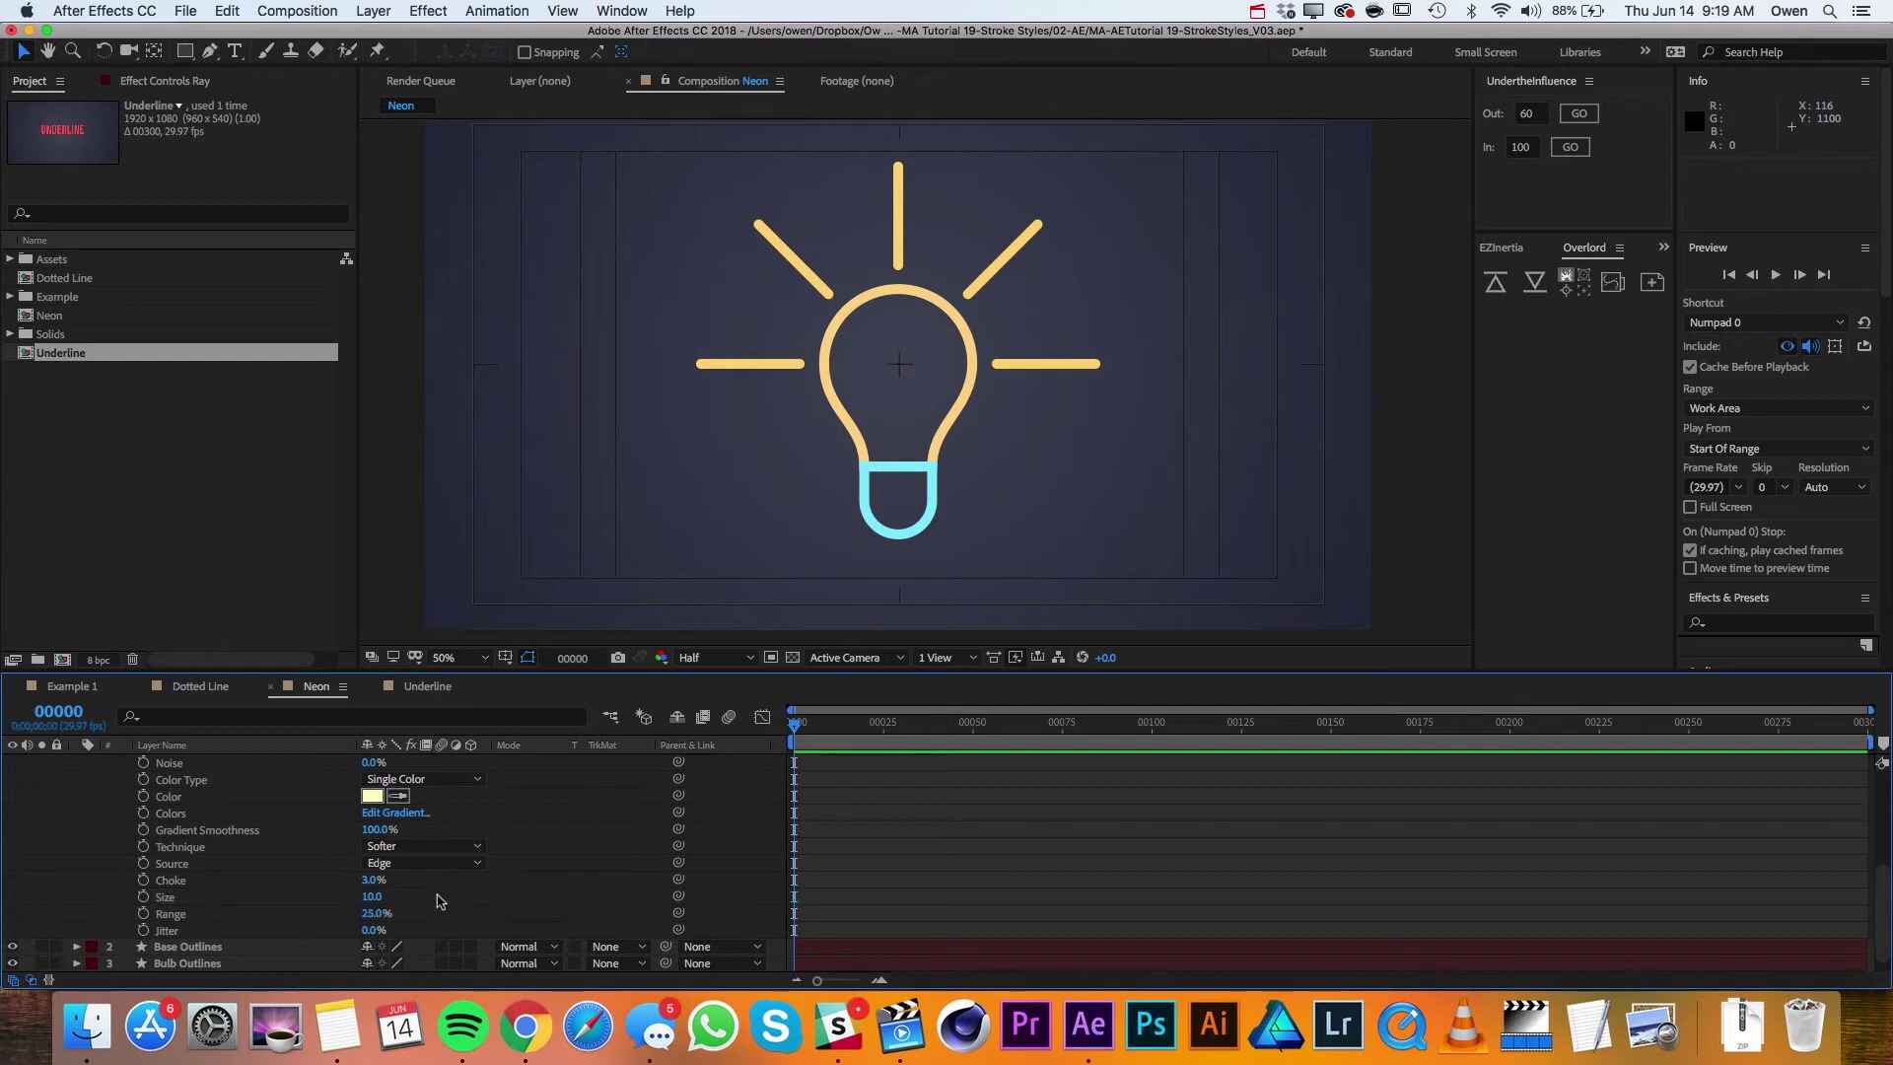
Step: Sample the bulb's orange and deepen it to F3A726 for the Ray layer's Inner Glow colour
left_click(372, 795)
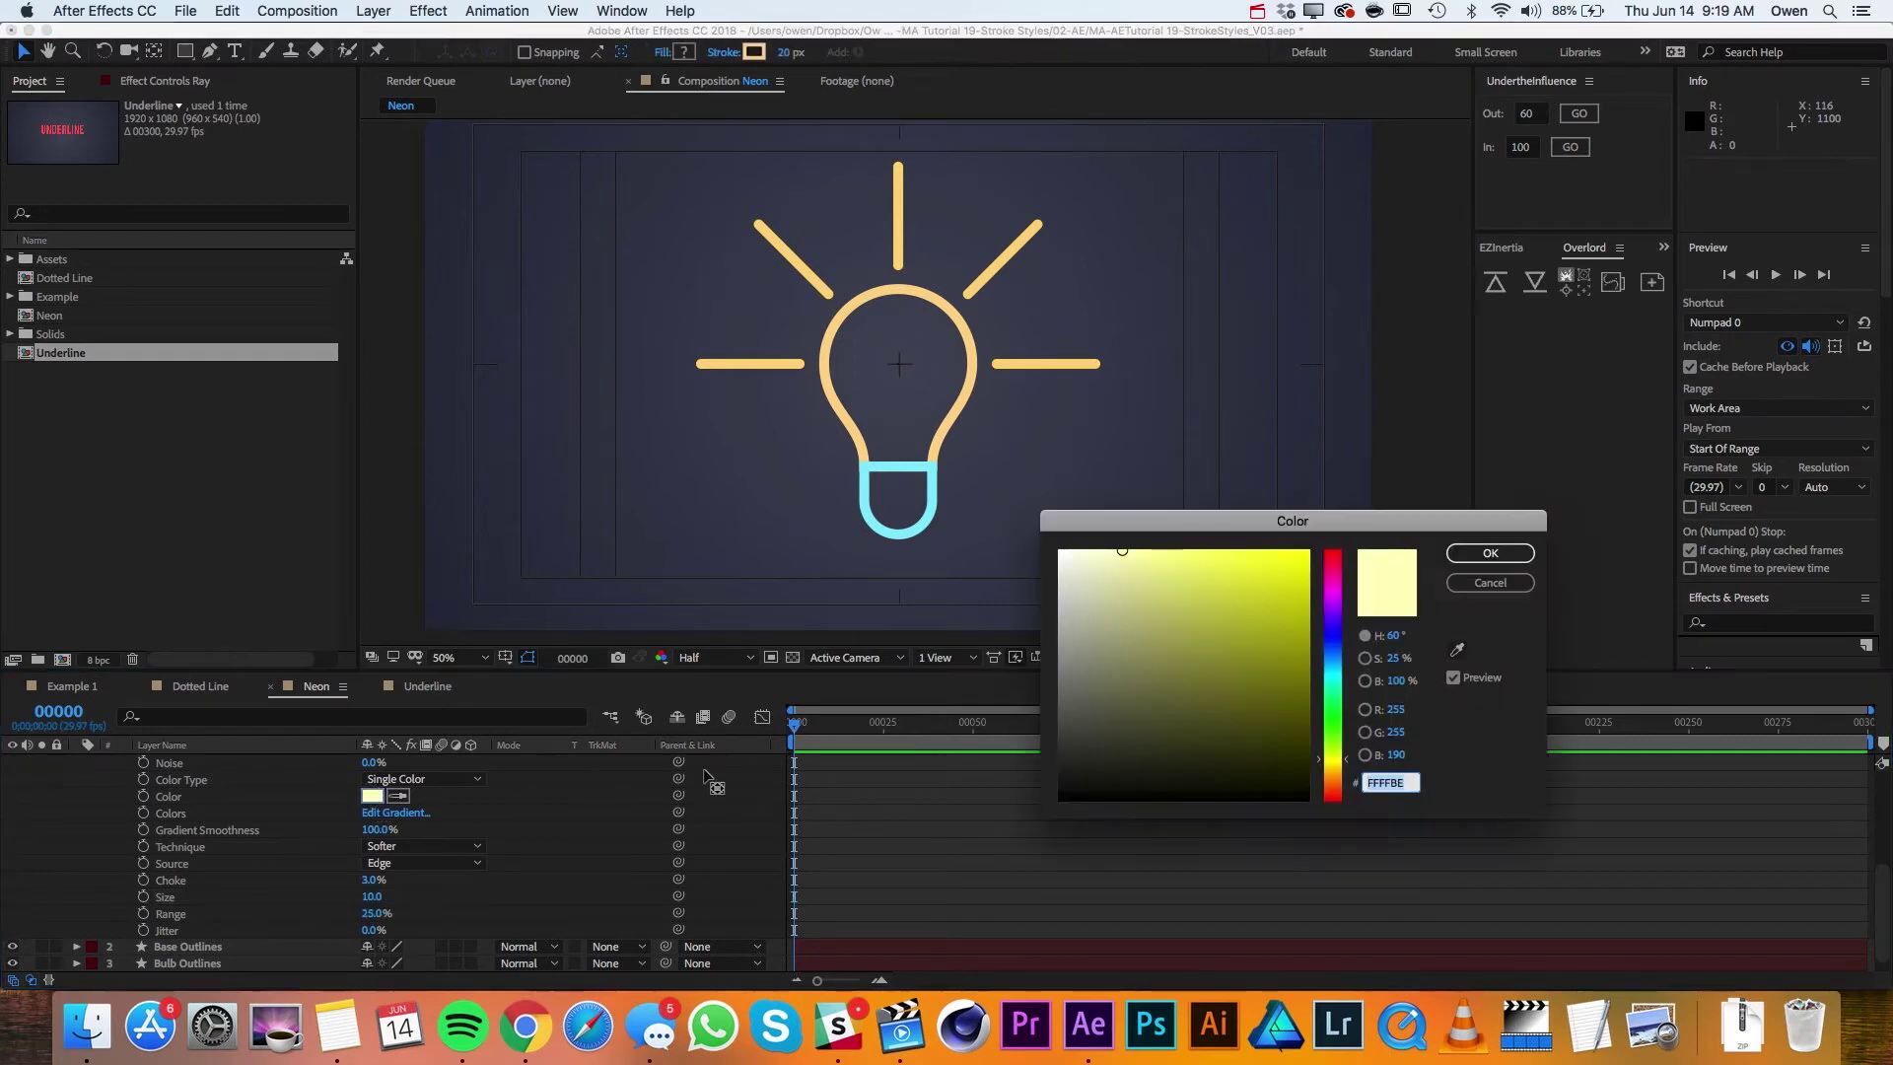
left_click(1456, 648)
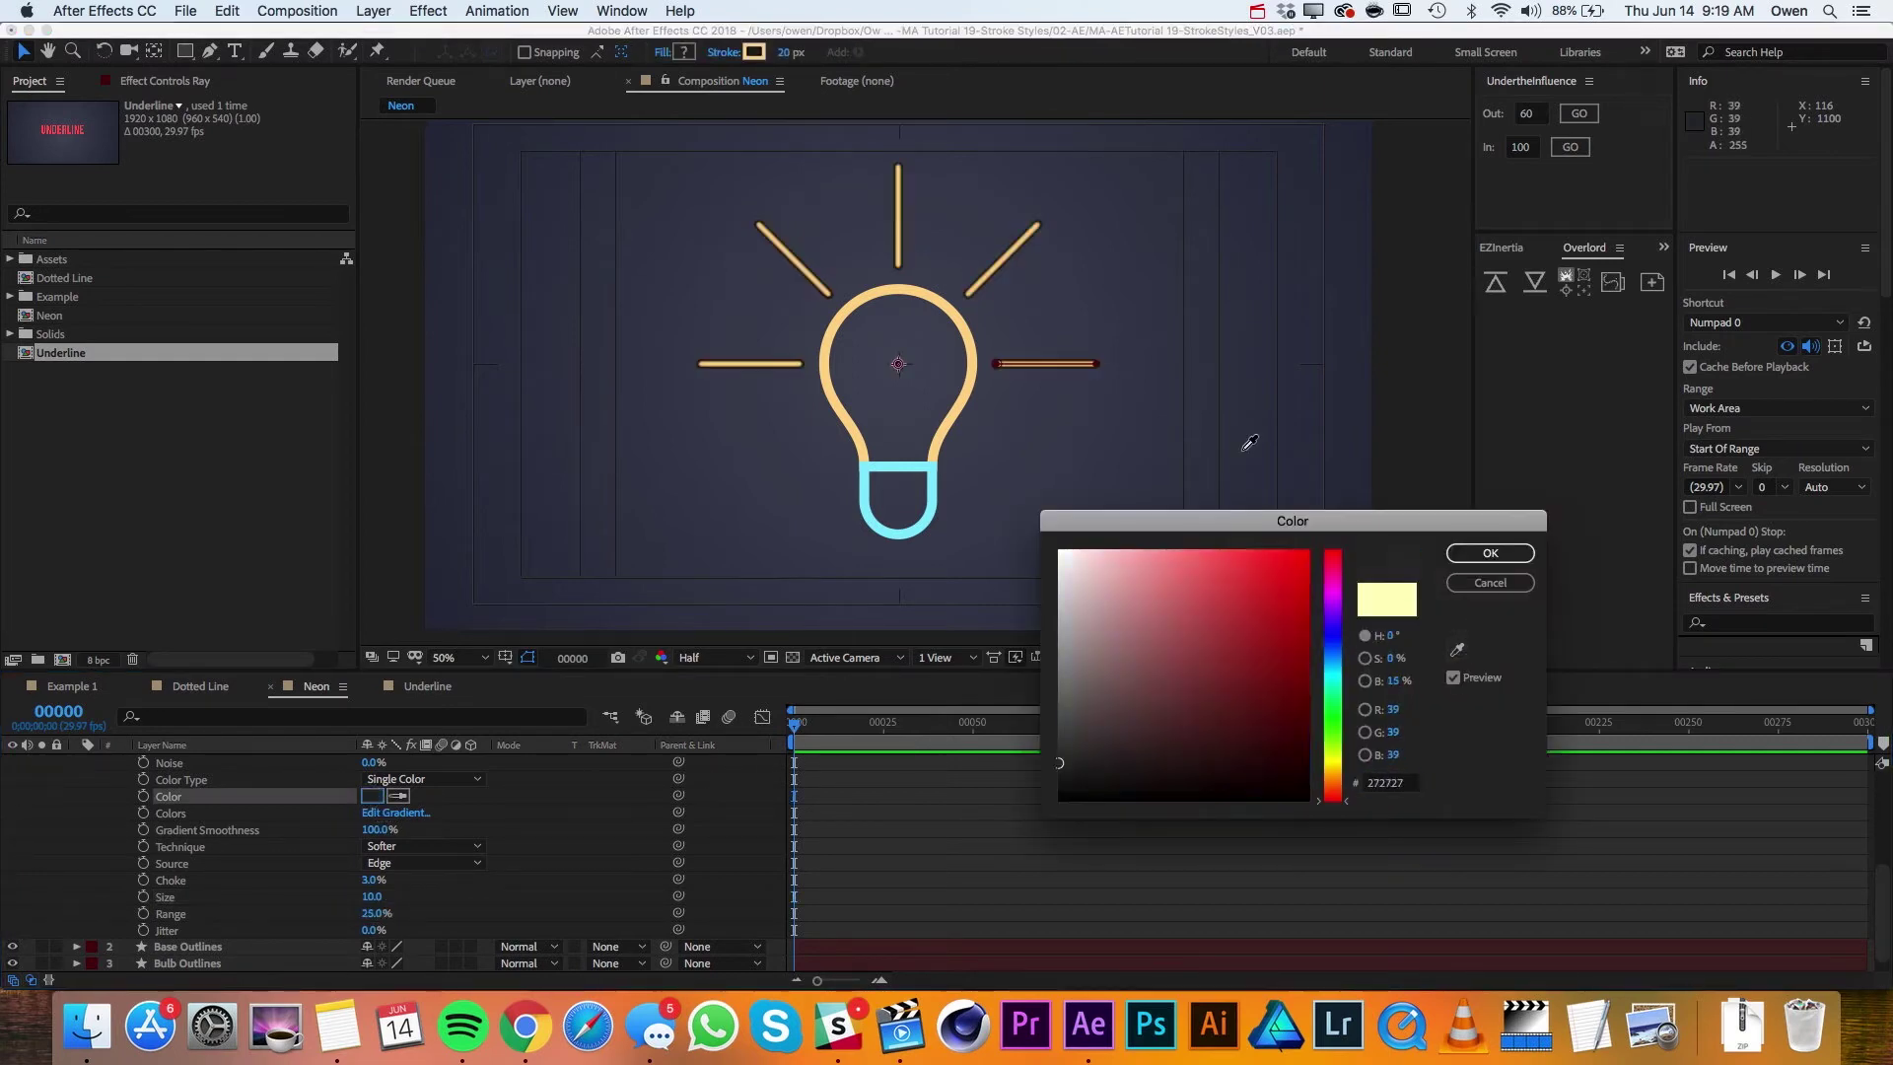
left_click(971, 373)
left_click_drag(1178, 550, 1270, 561)
left_click(1490, 553)
left_click(1119, 448)
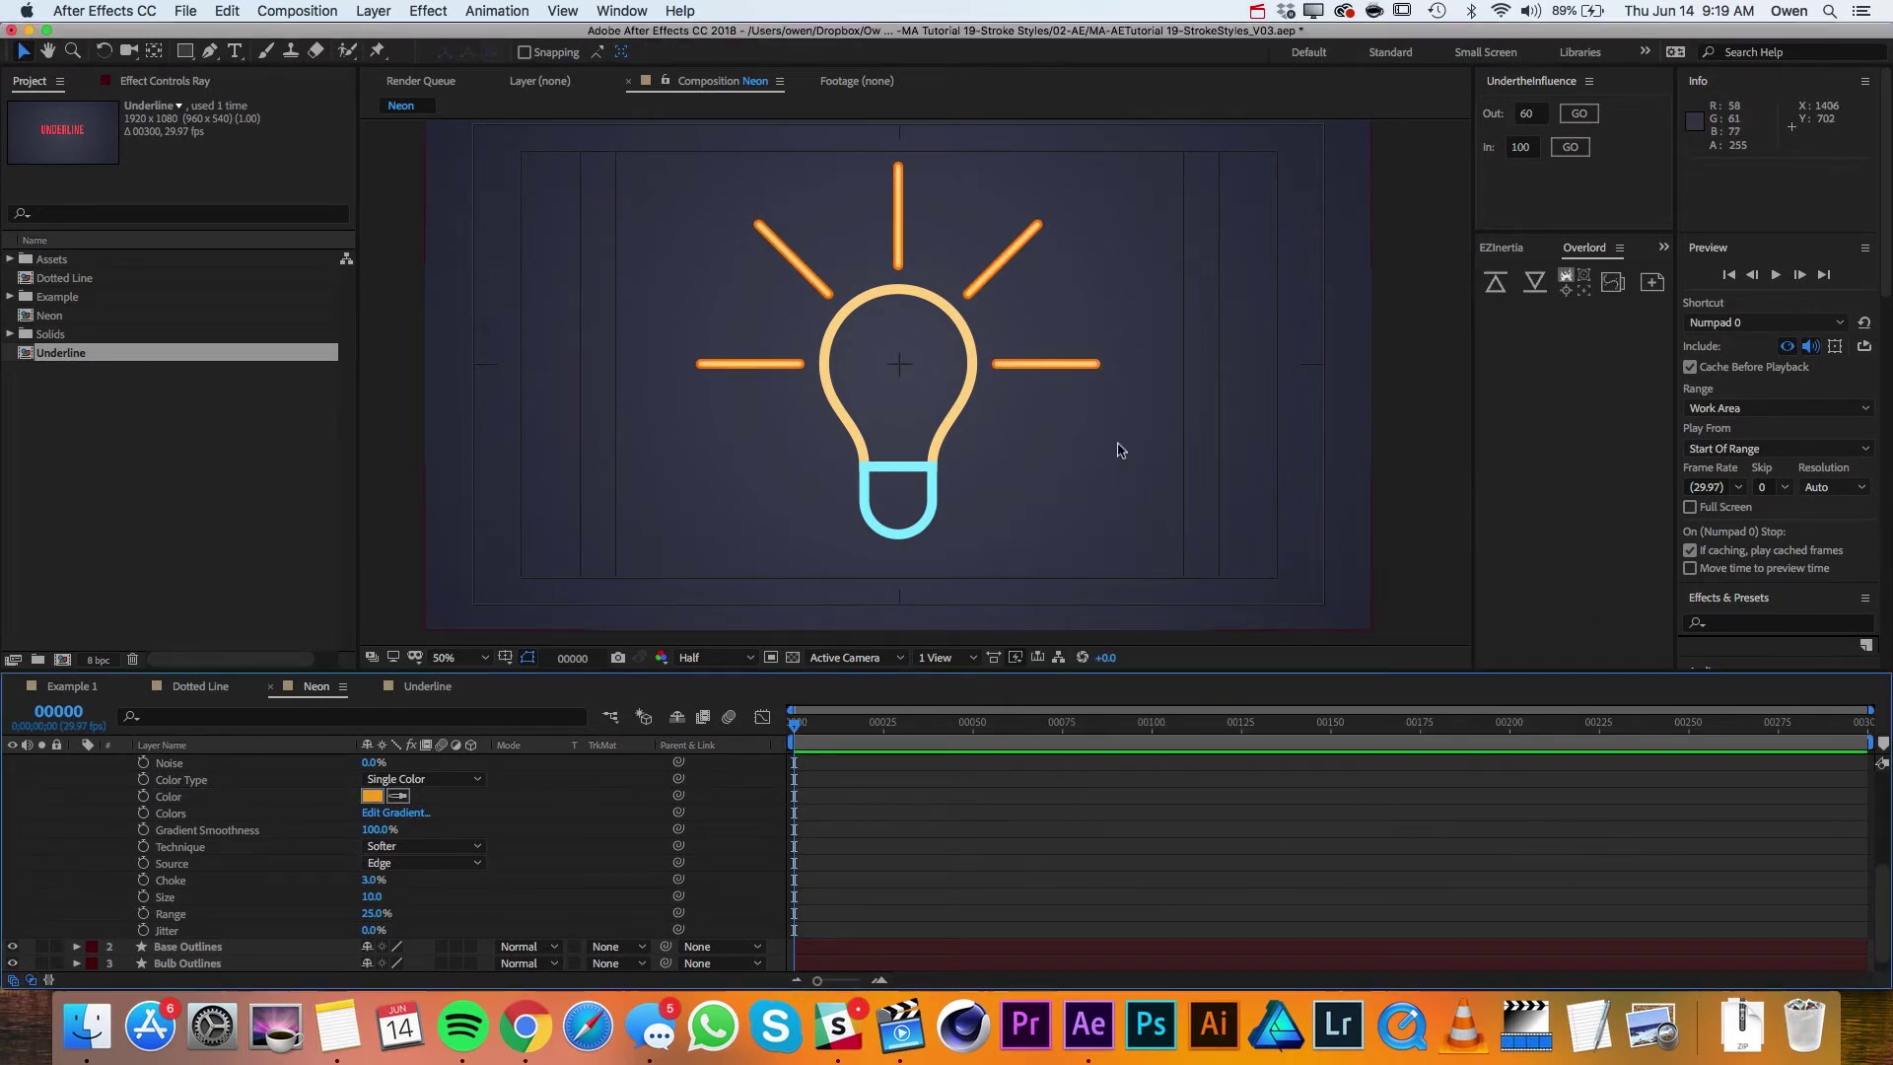
Step: Copy the Ray layer's Inner Glow style and paste it onto Bulb Outlines and Base Outlines
scroll(266, 769, "up", 5)
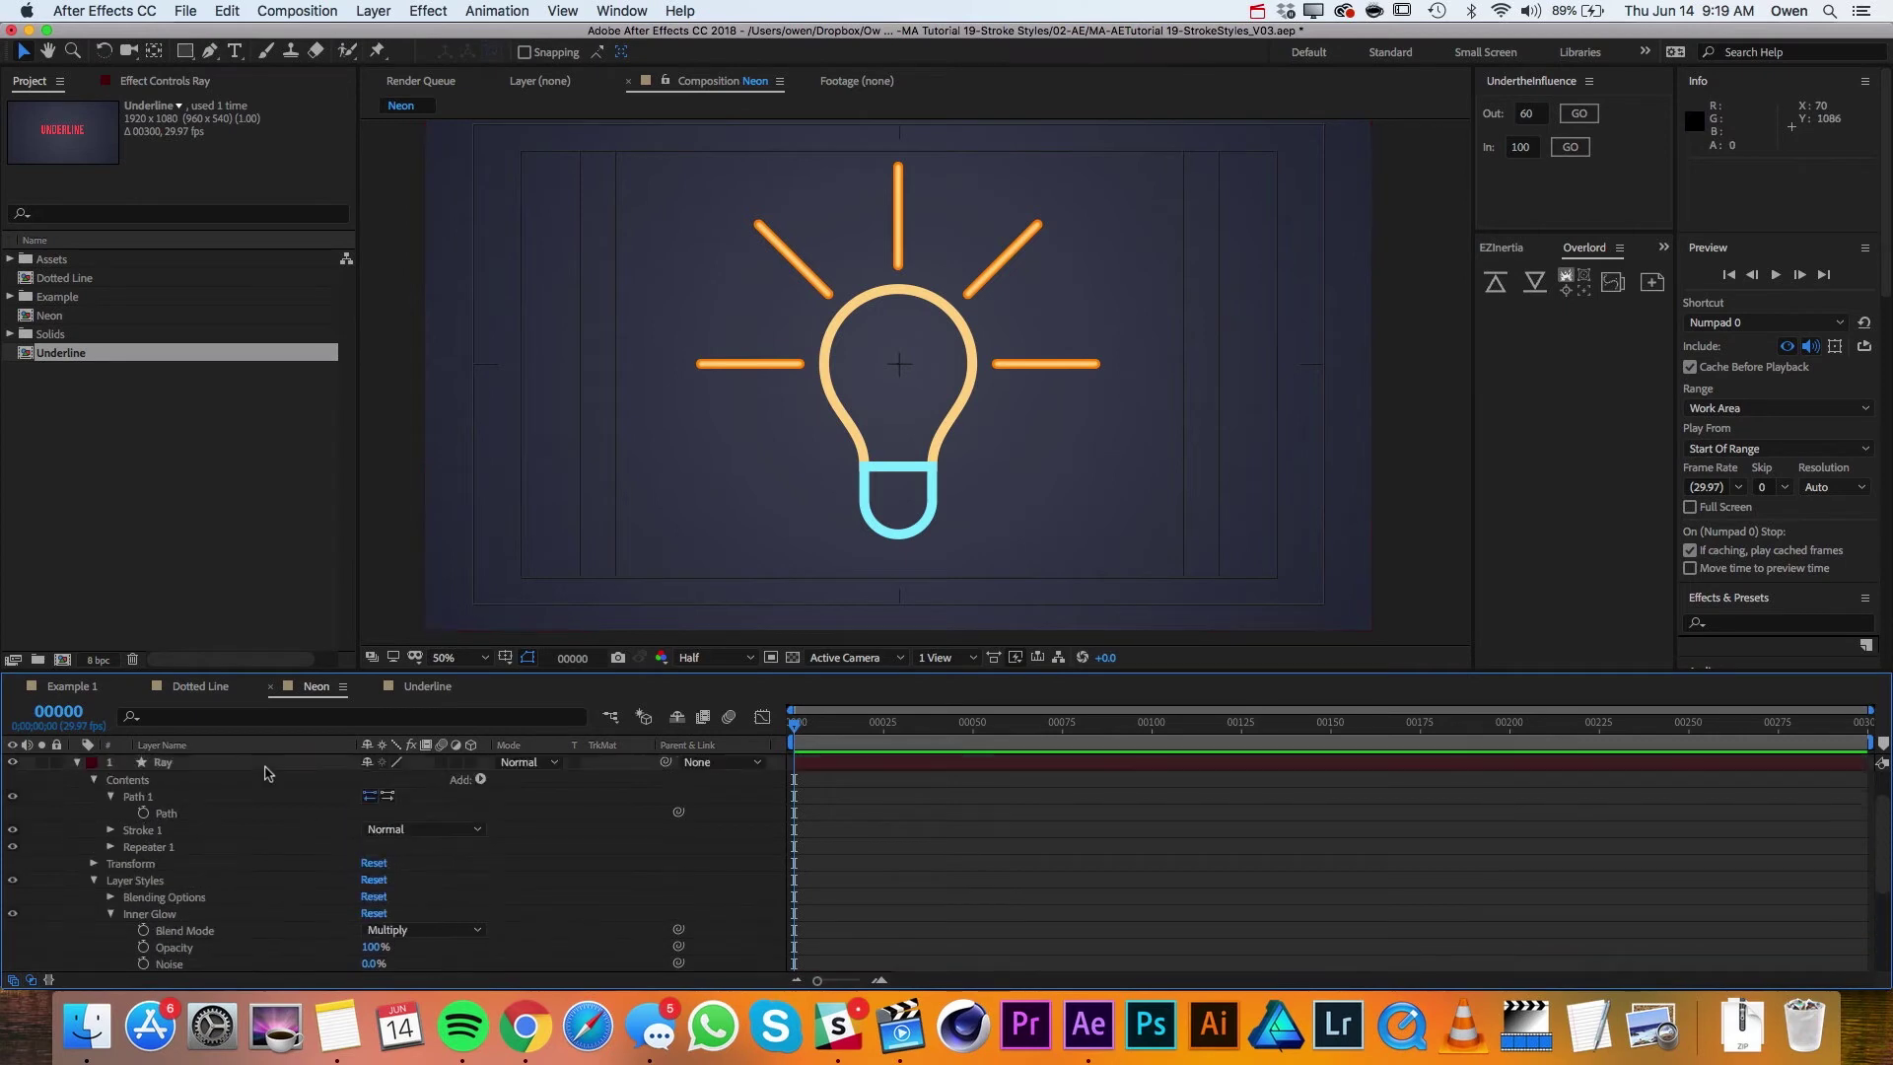
left_click(111, 914)
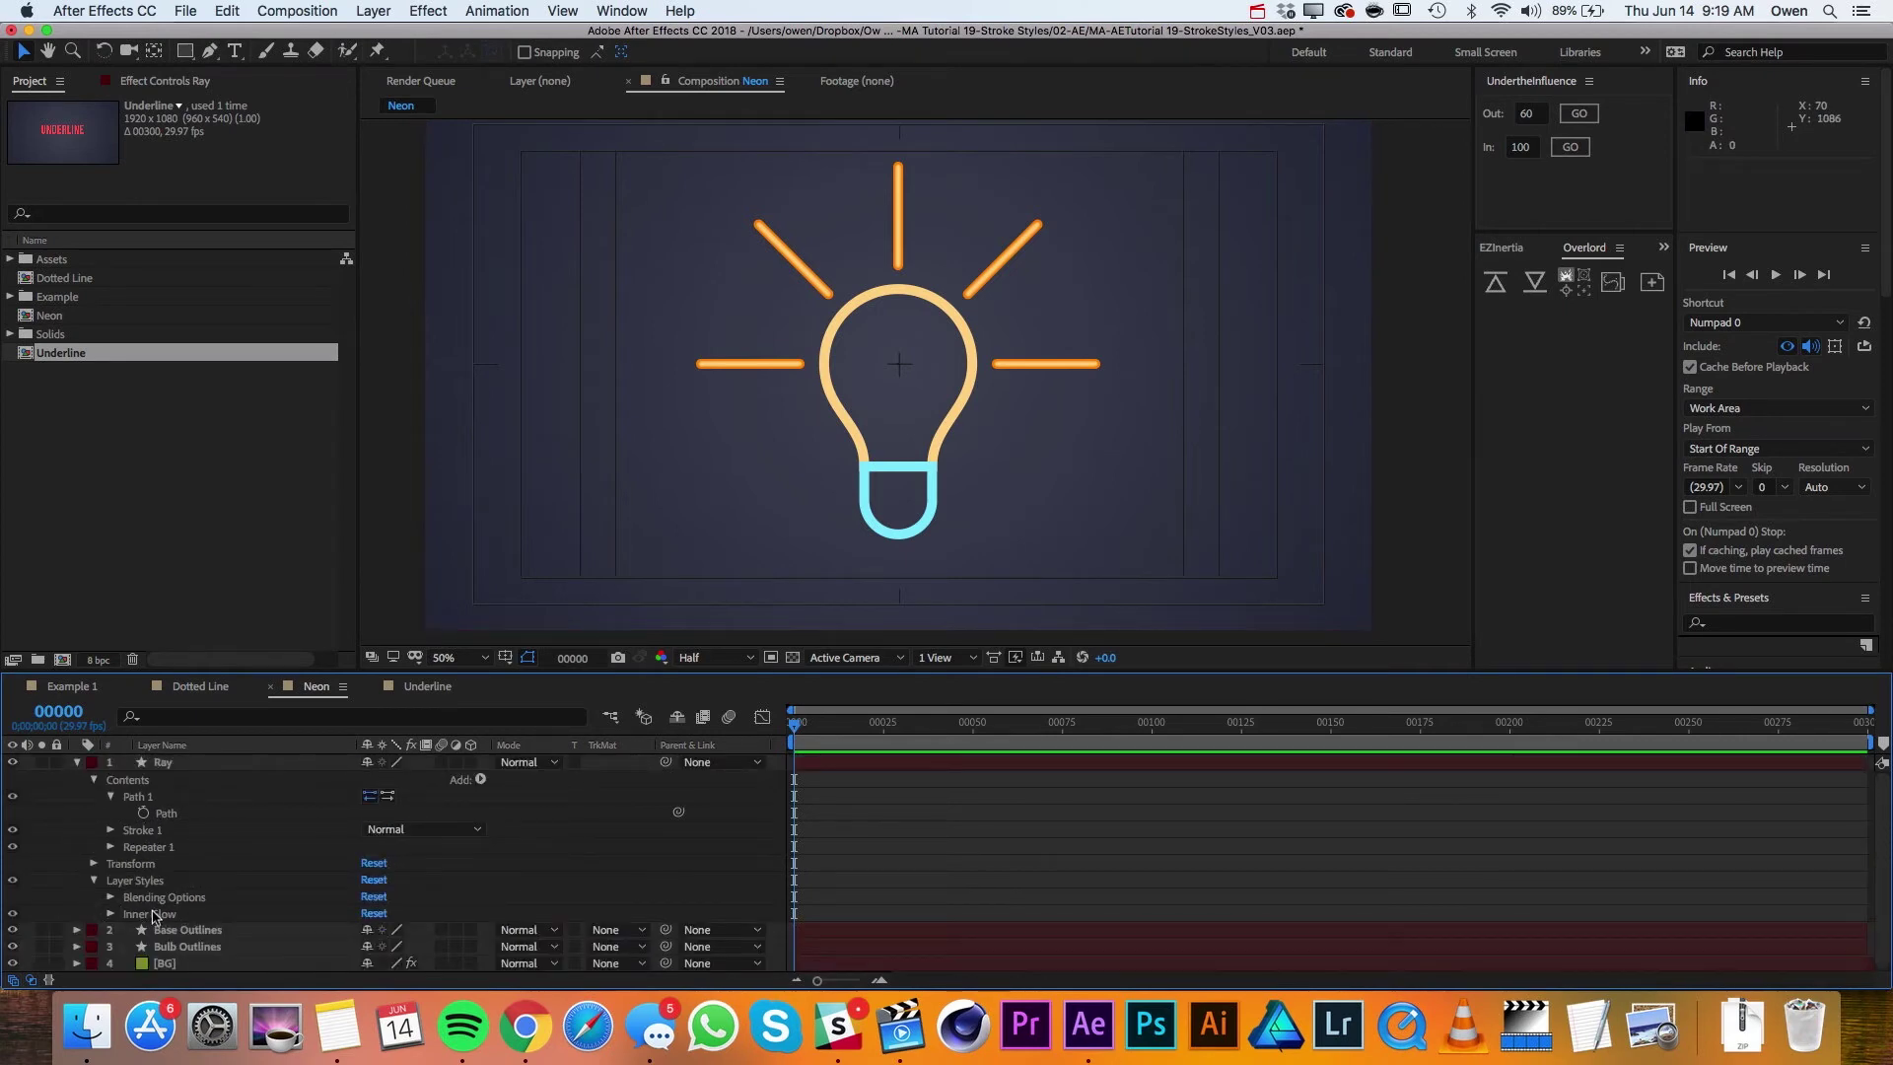
left_click(150, 913)
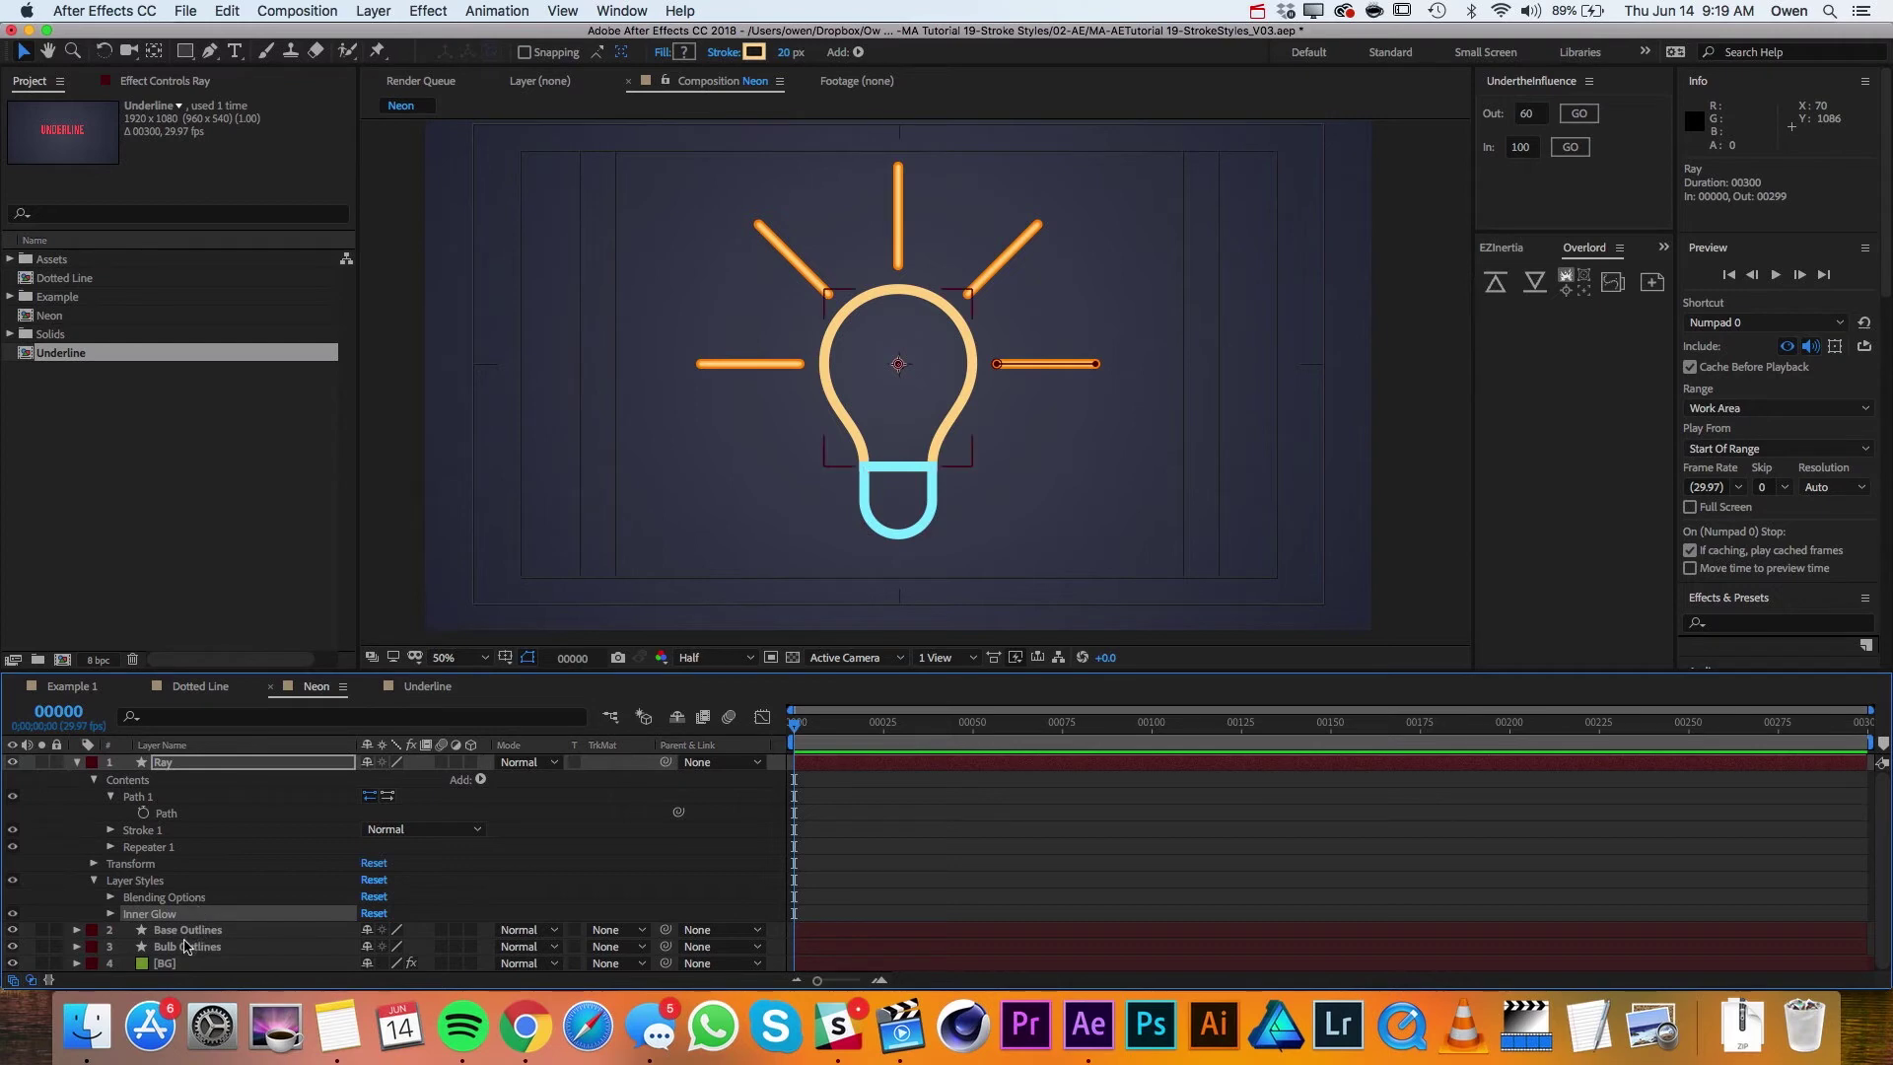
left_click(186, 946)
key("super+v")
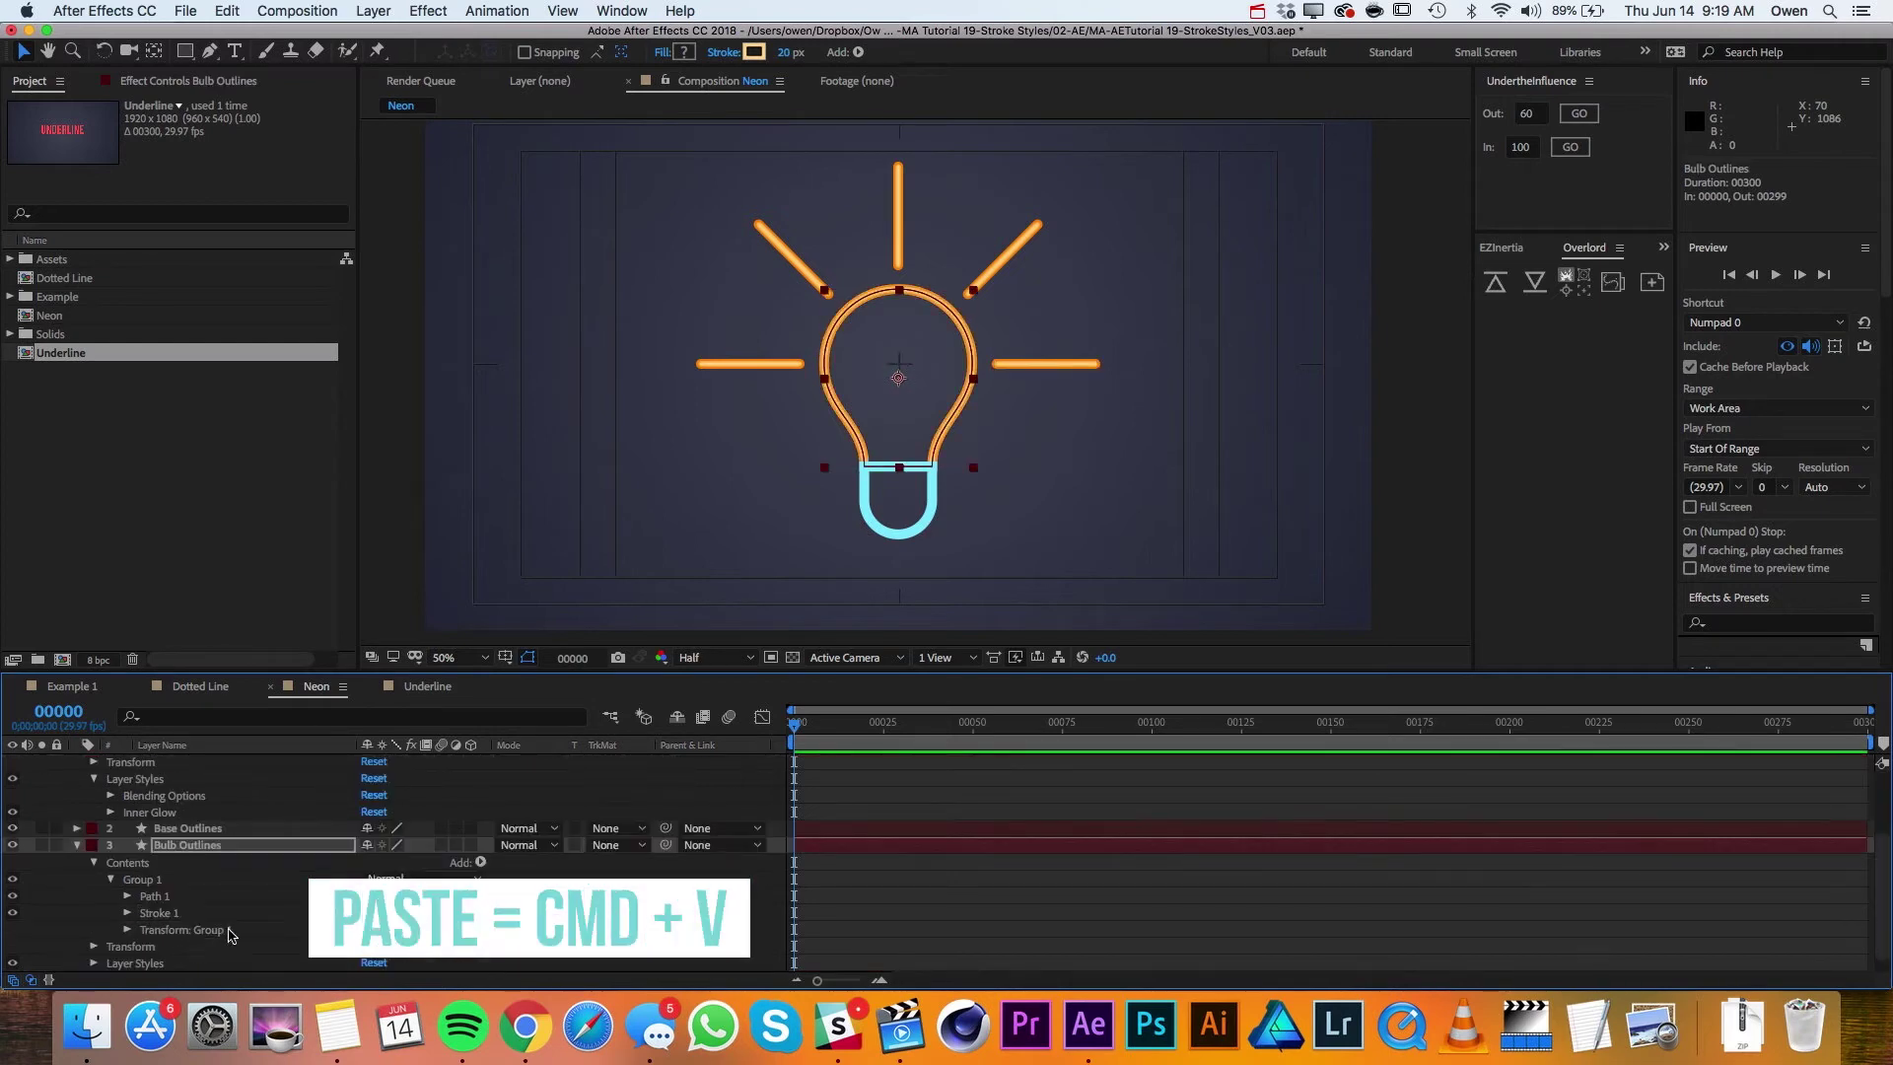
left_click(690, 552)
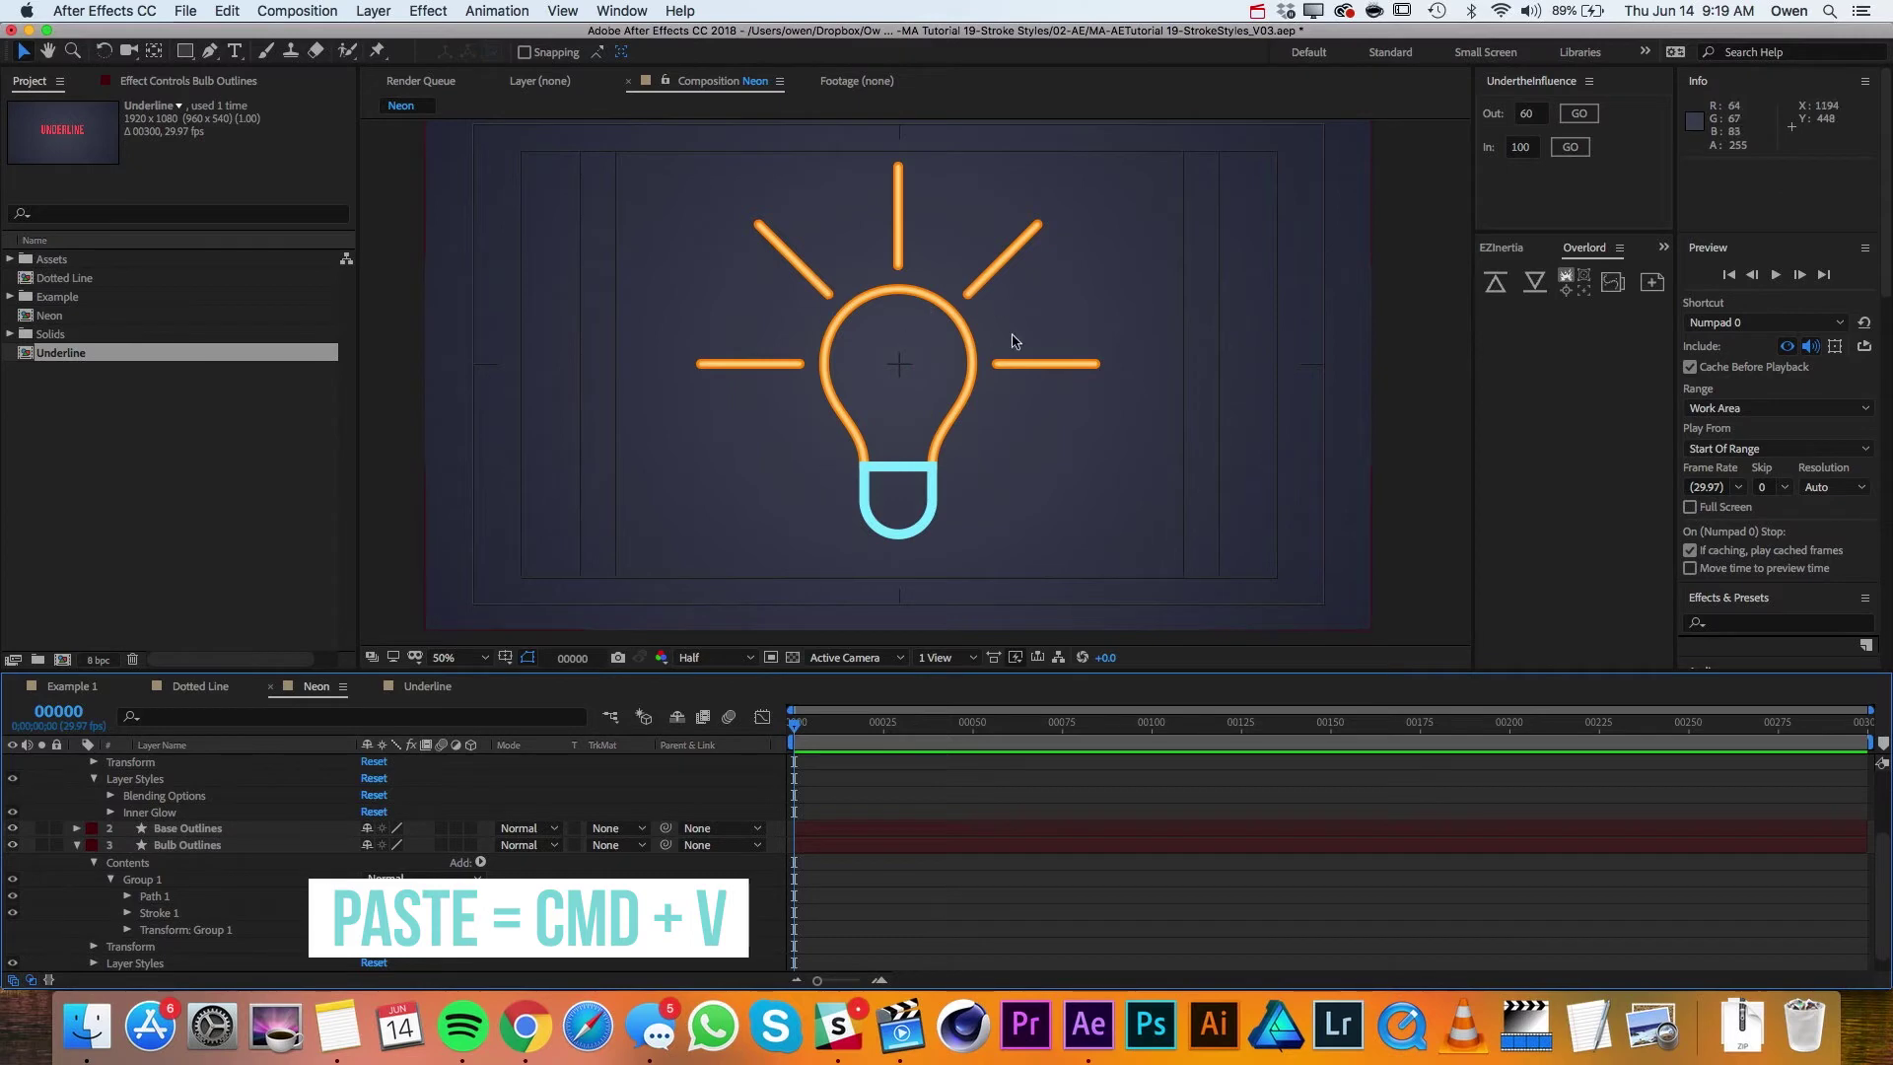
left_click(198, 829)
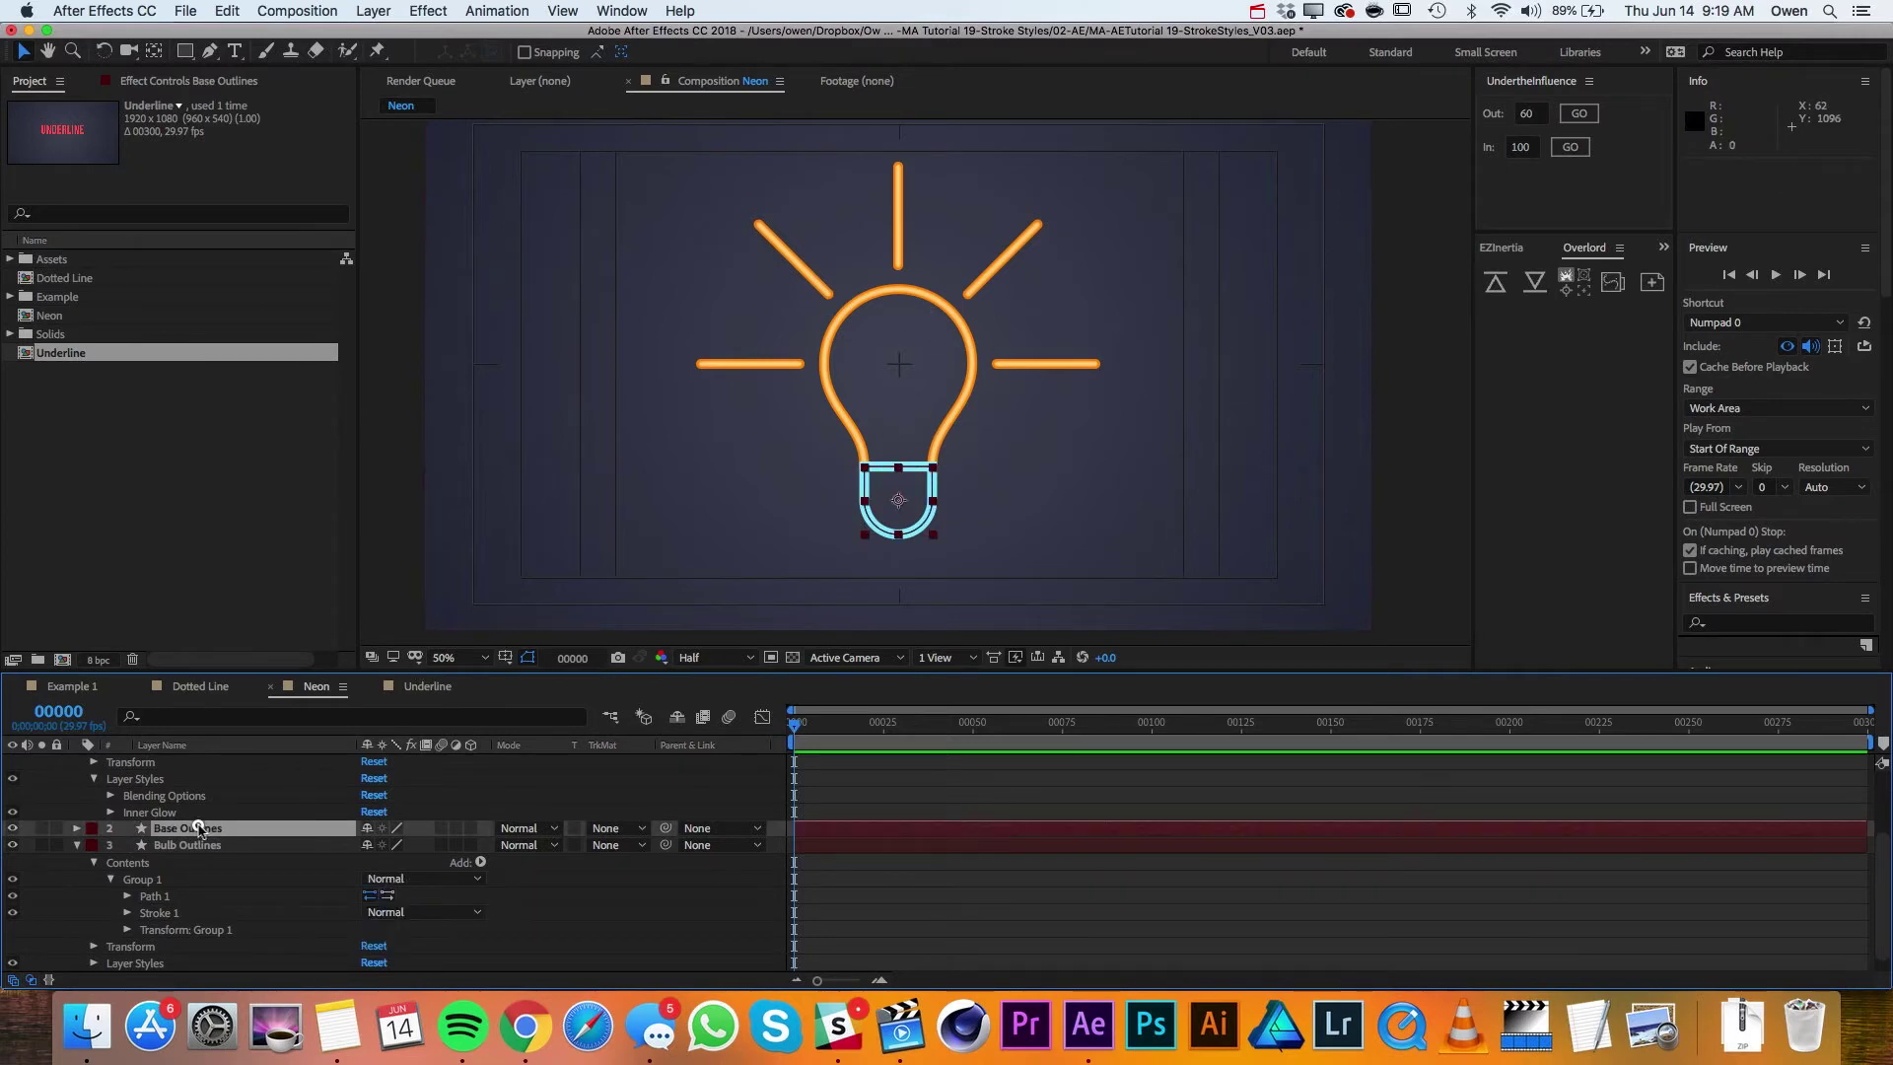
key("super+v")
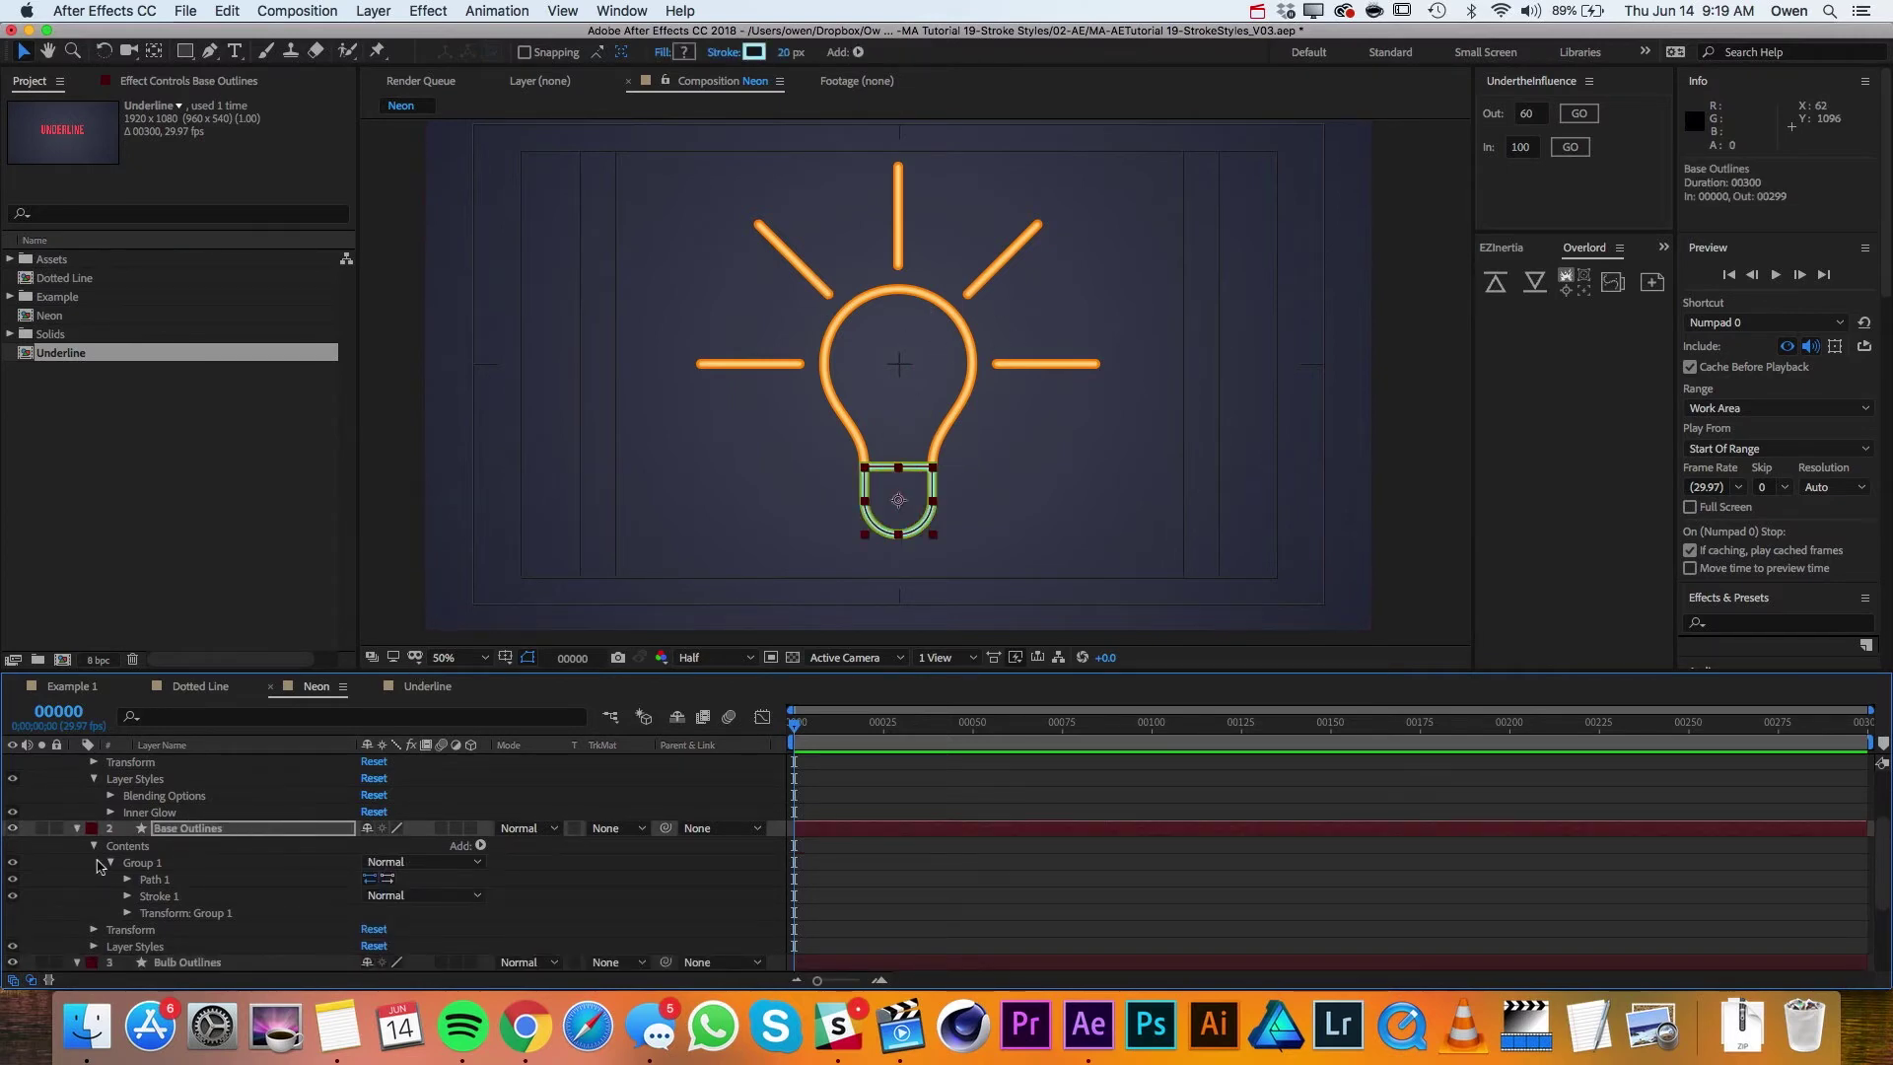
Step: Set the Base Outlines layer's Inner Glow colour to cyan 00C1D4
left_click(95, 945)
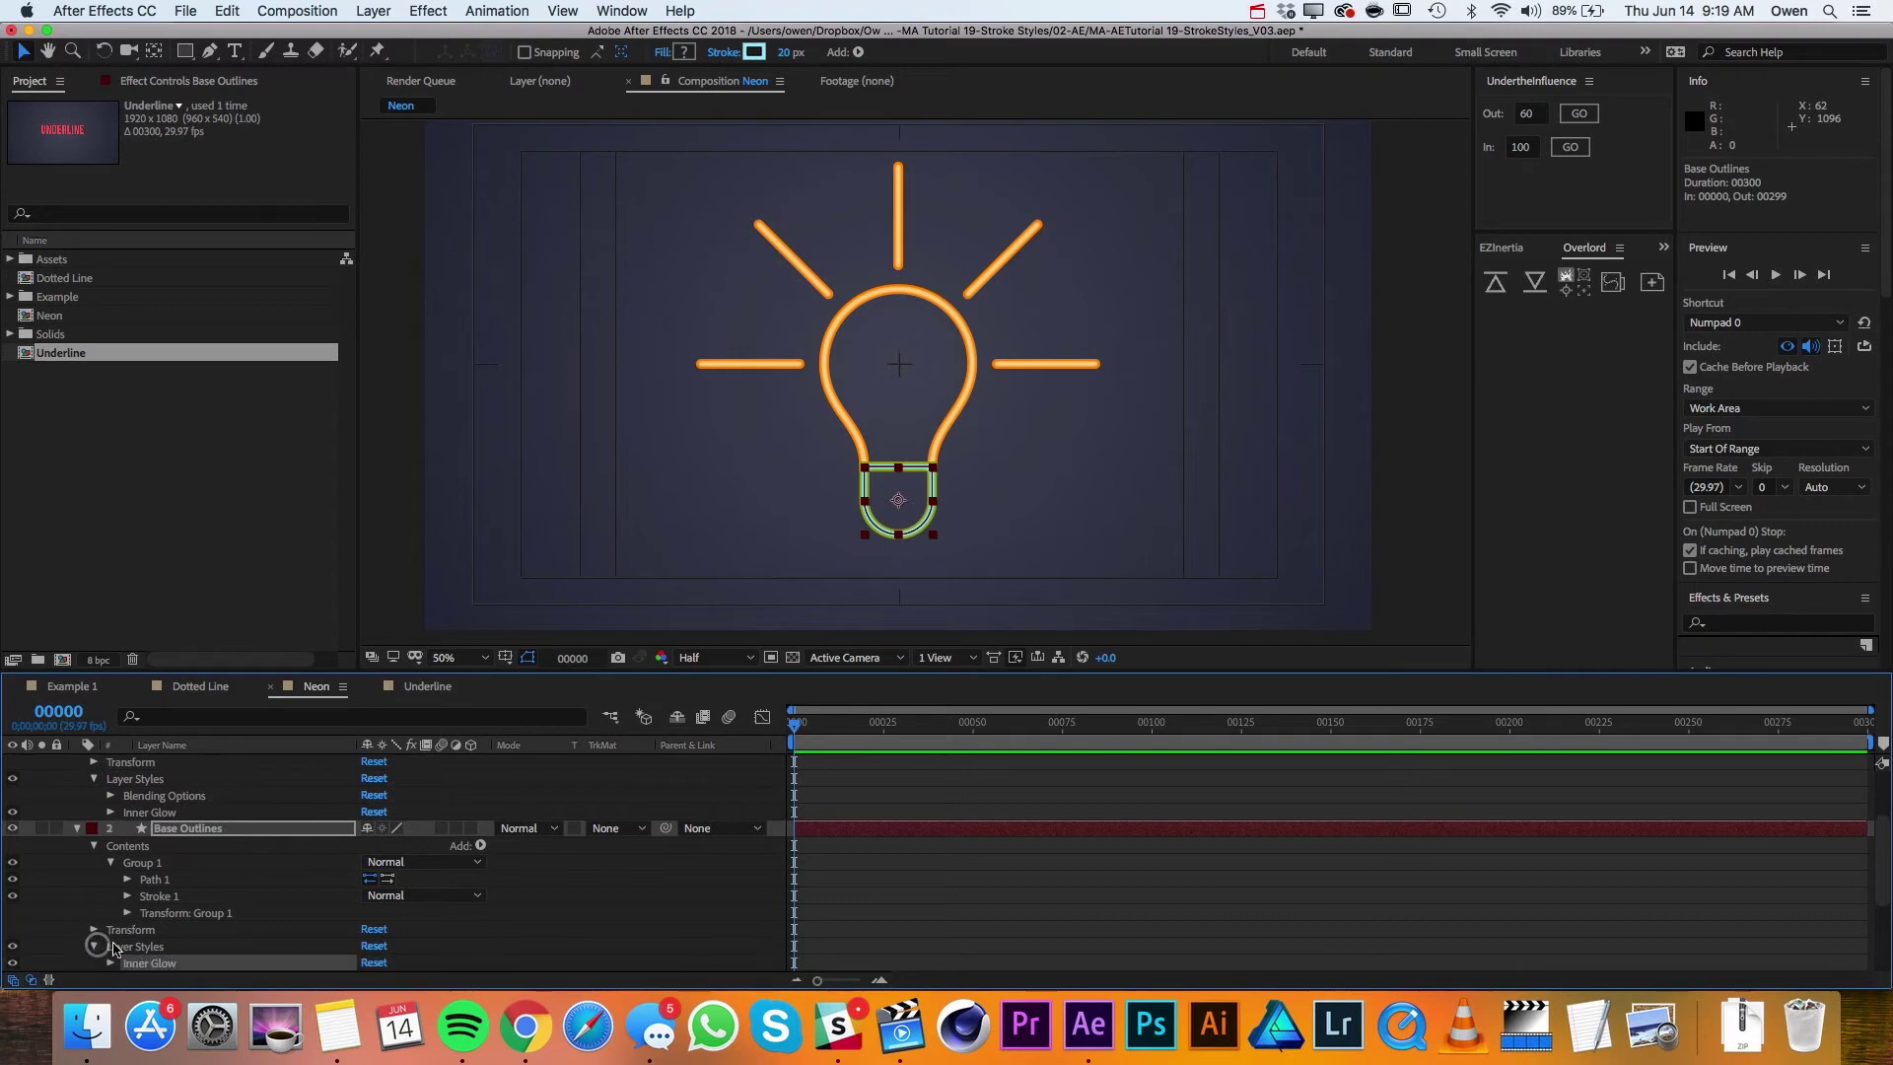
left_click(112, 963)
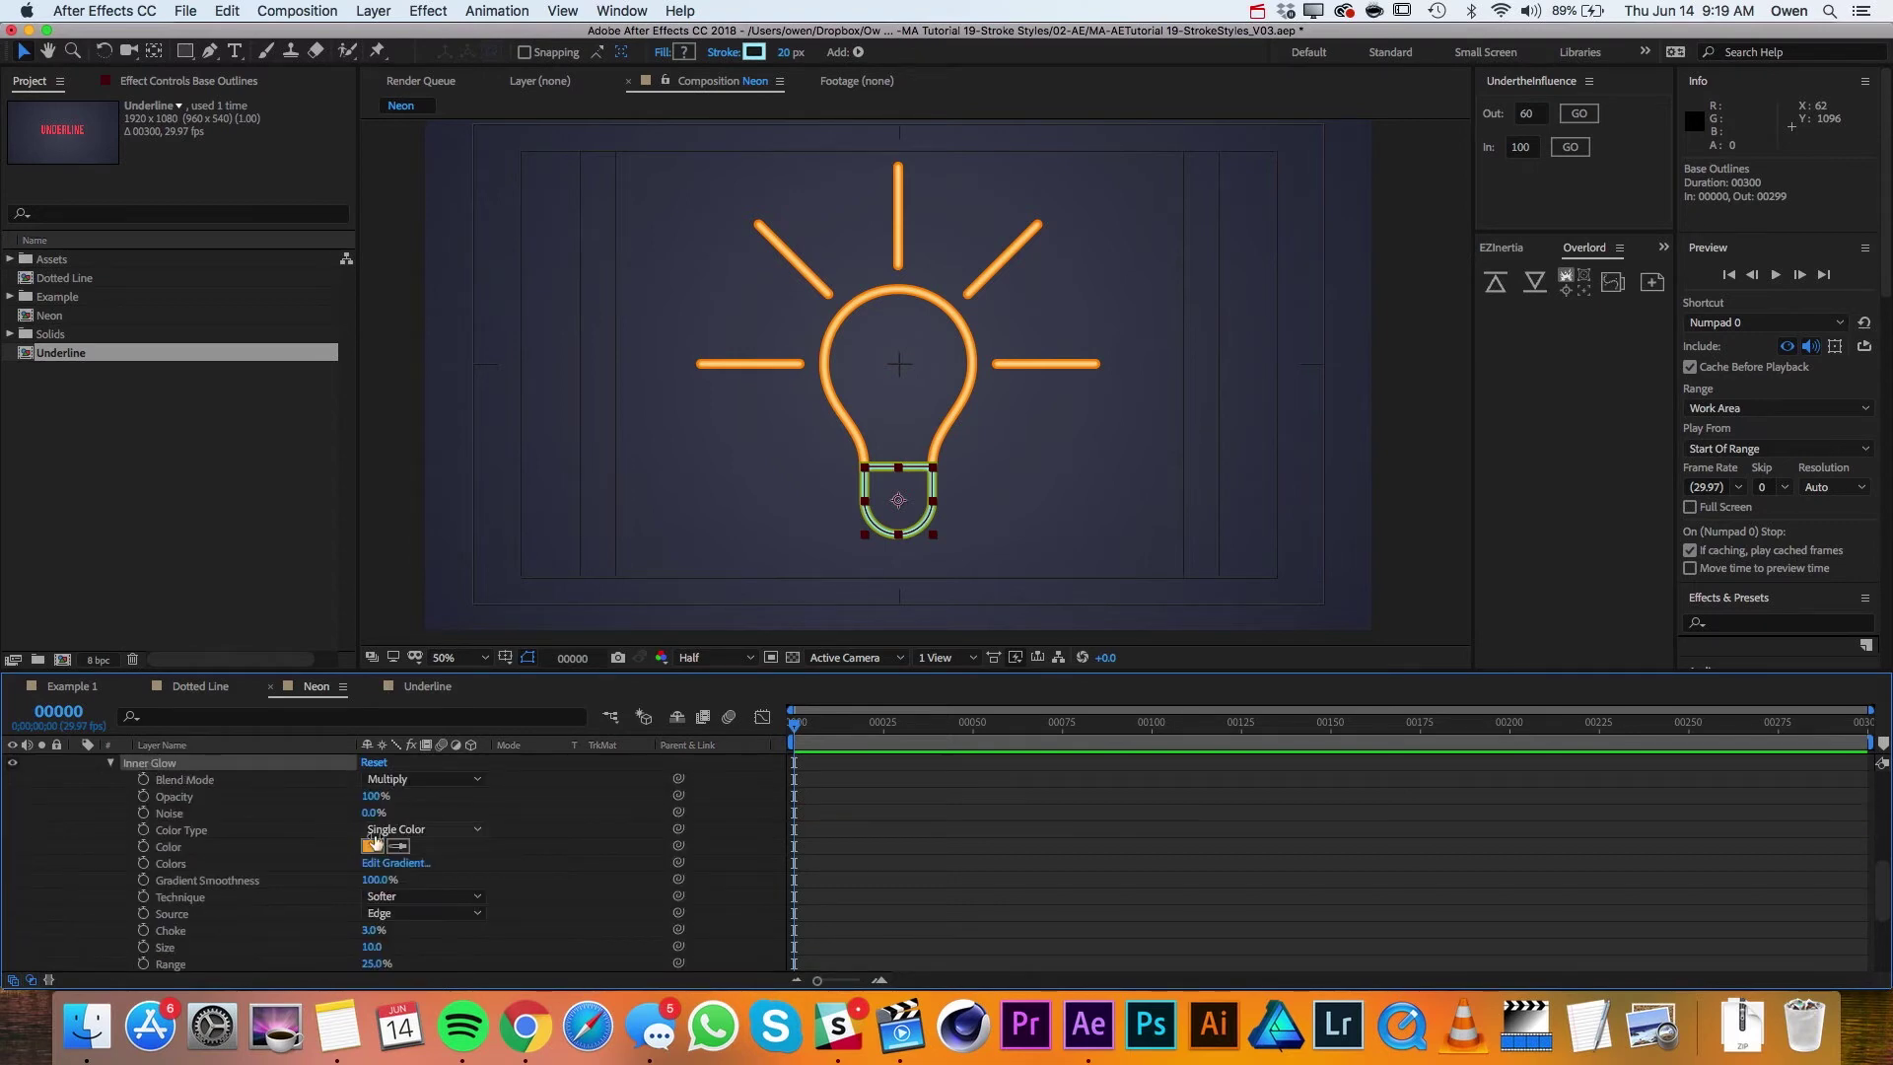
left_click(373, 846)
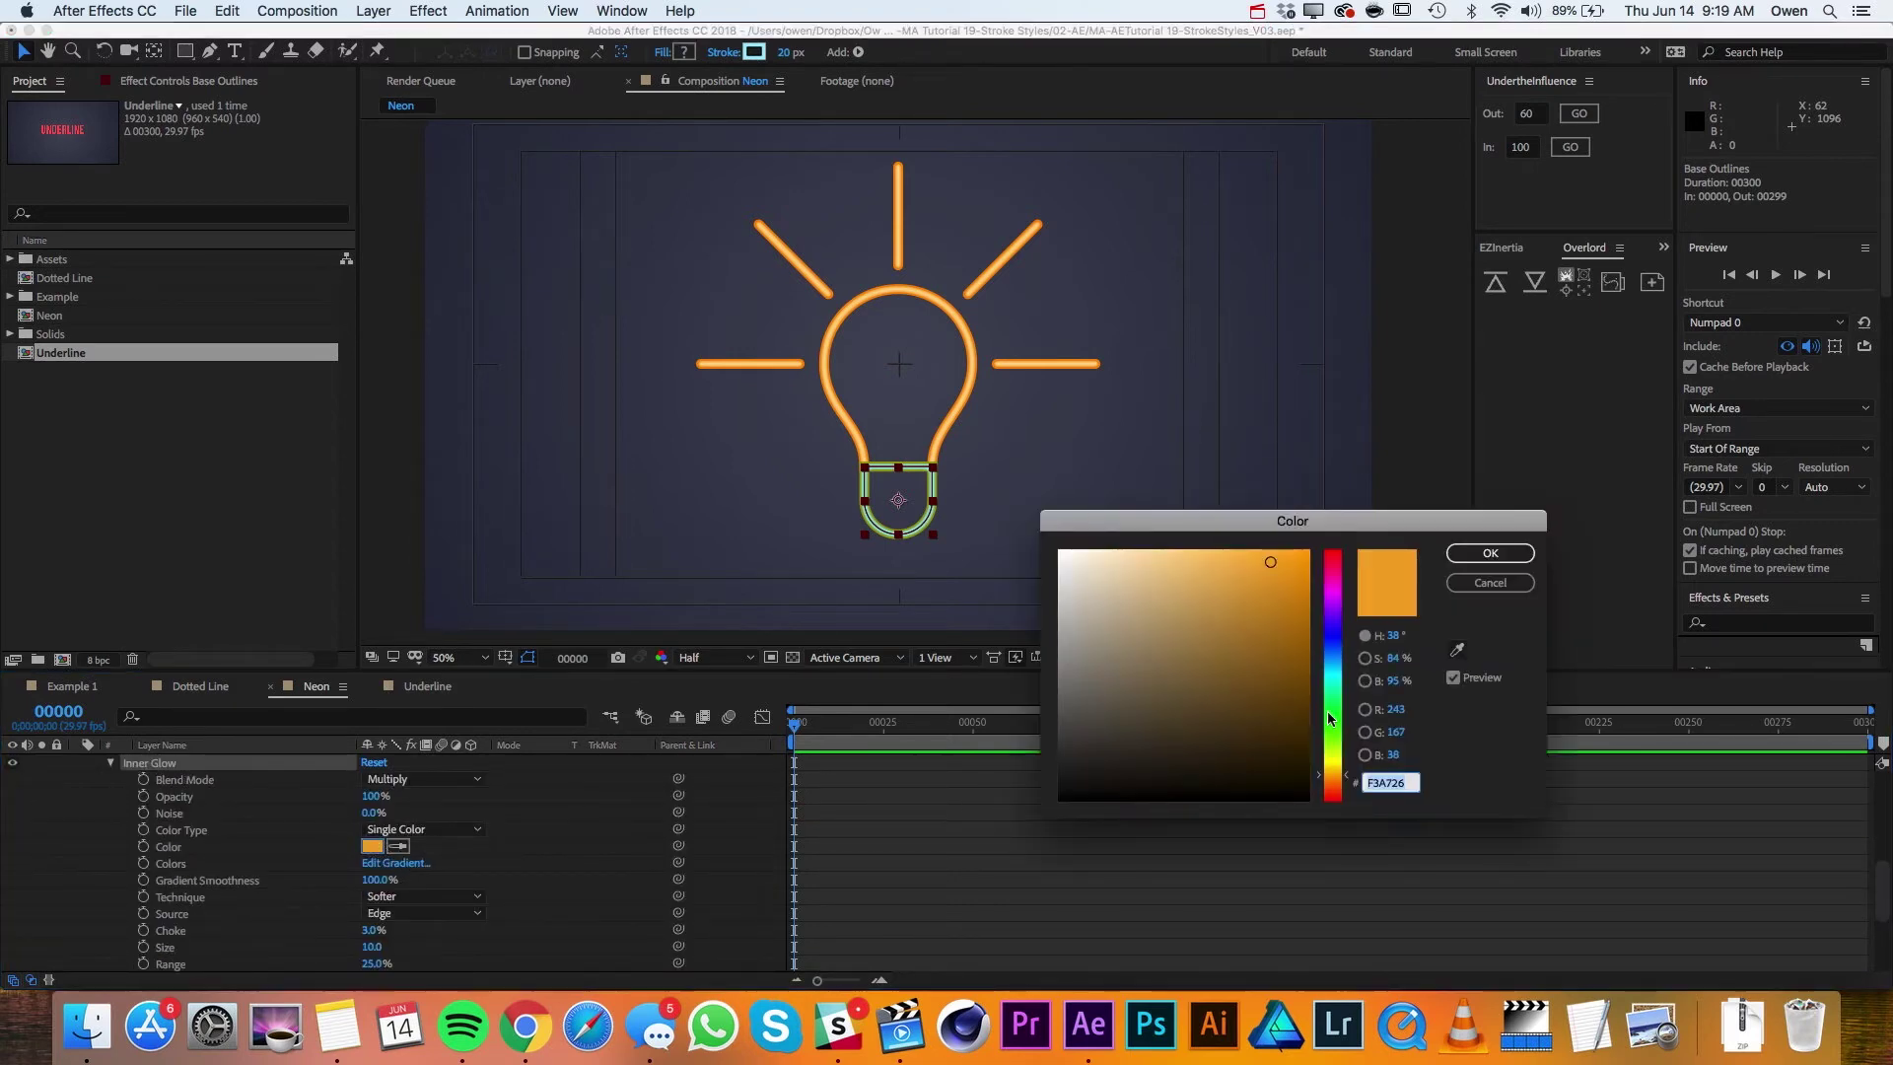
left_click(1333, 672)
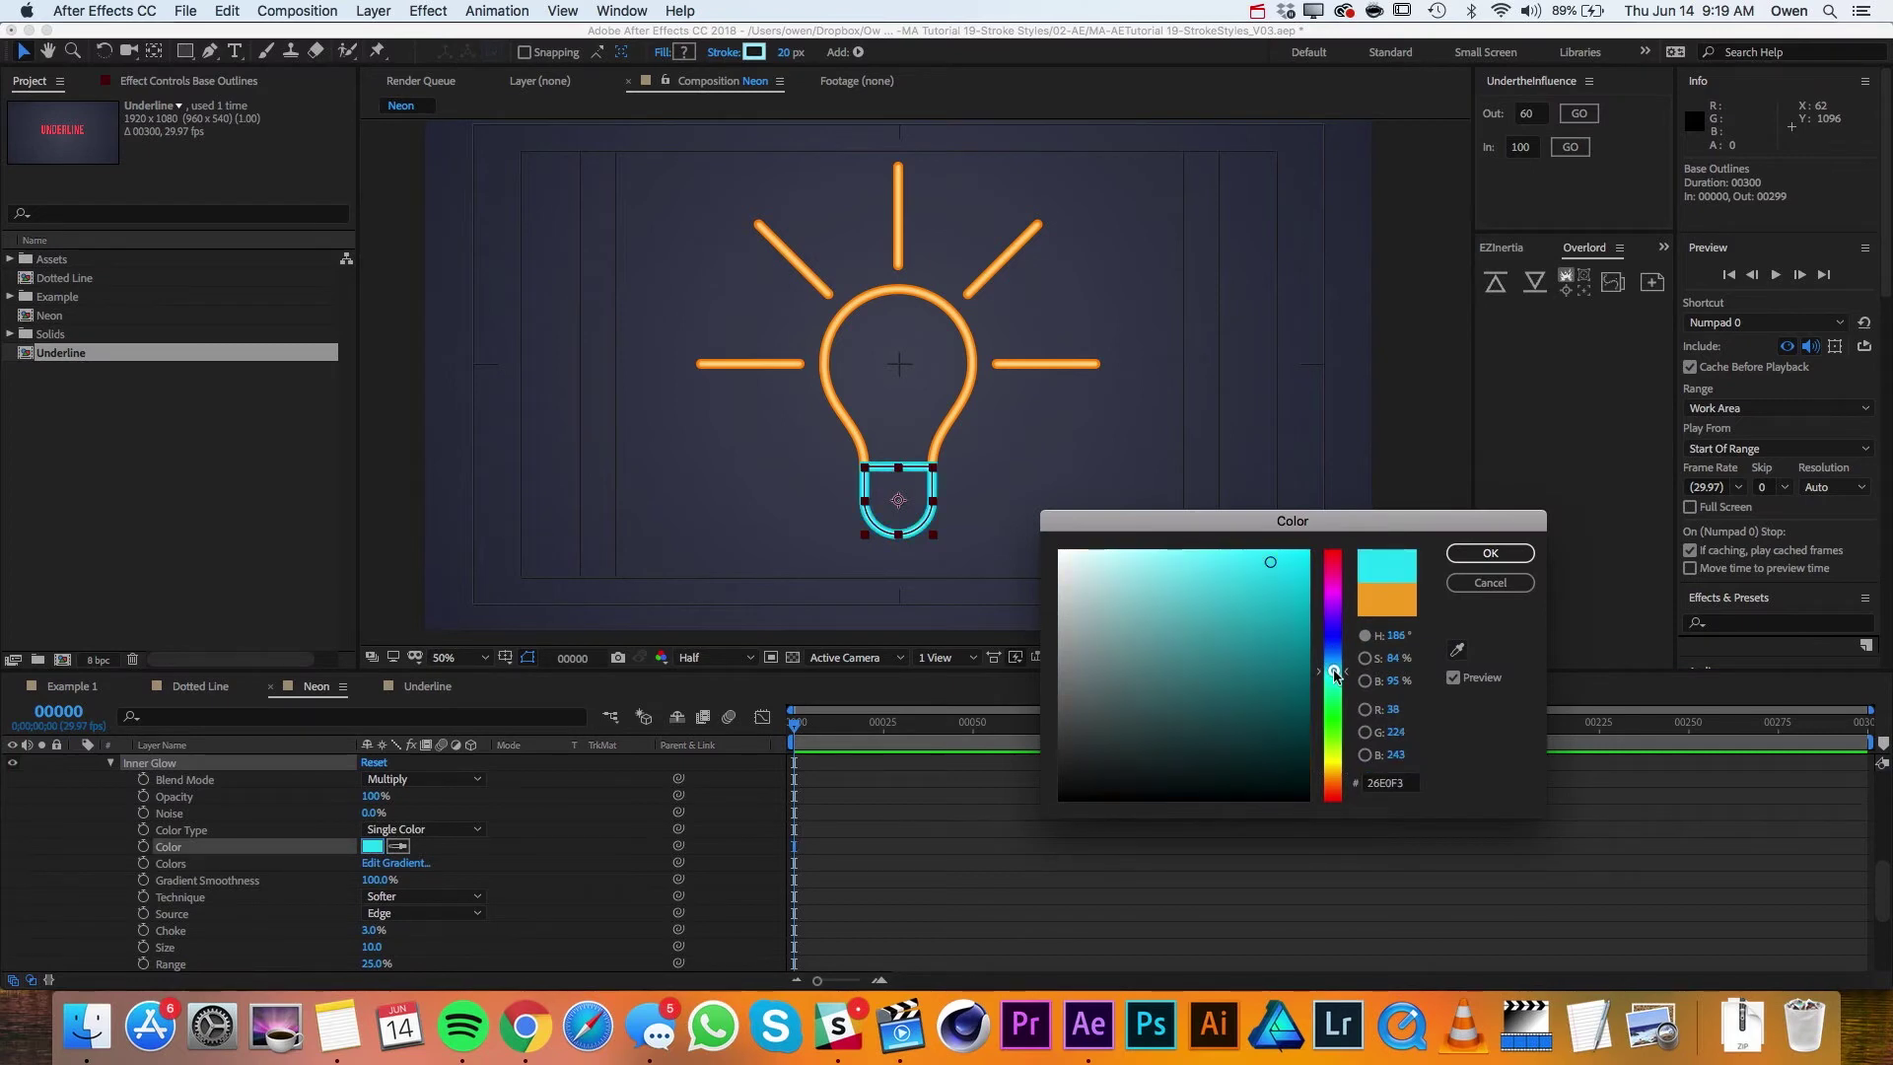
left_click_drag(1289, 591, 1311, 591)
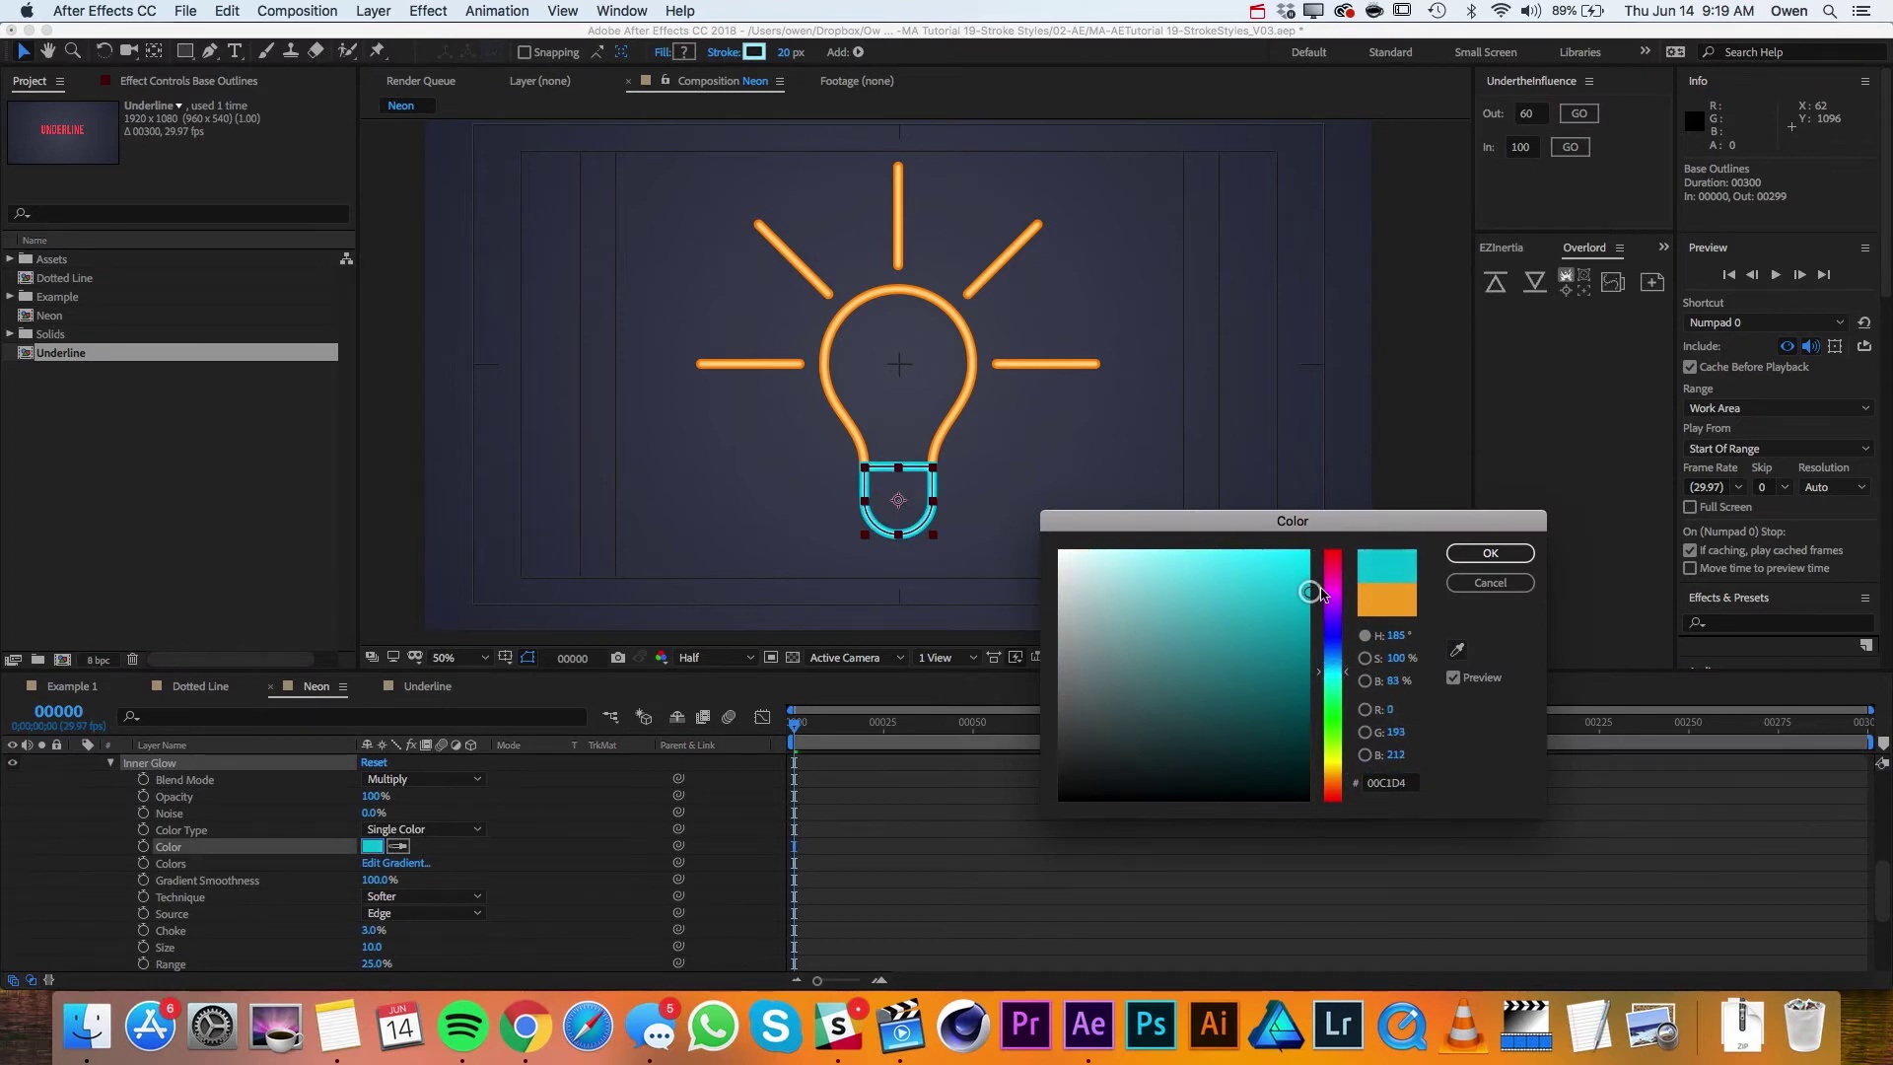
left_click(1490, 553)
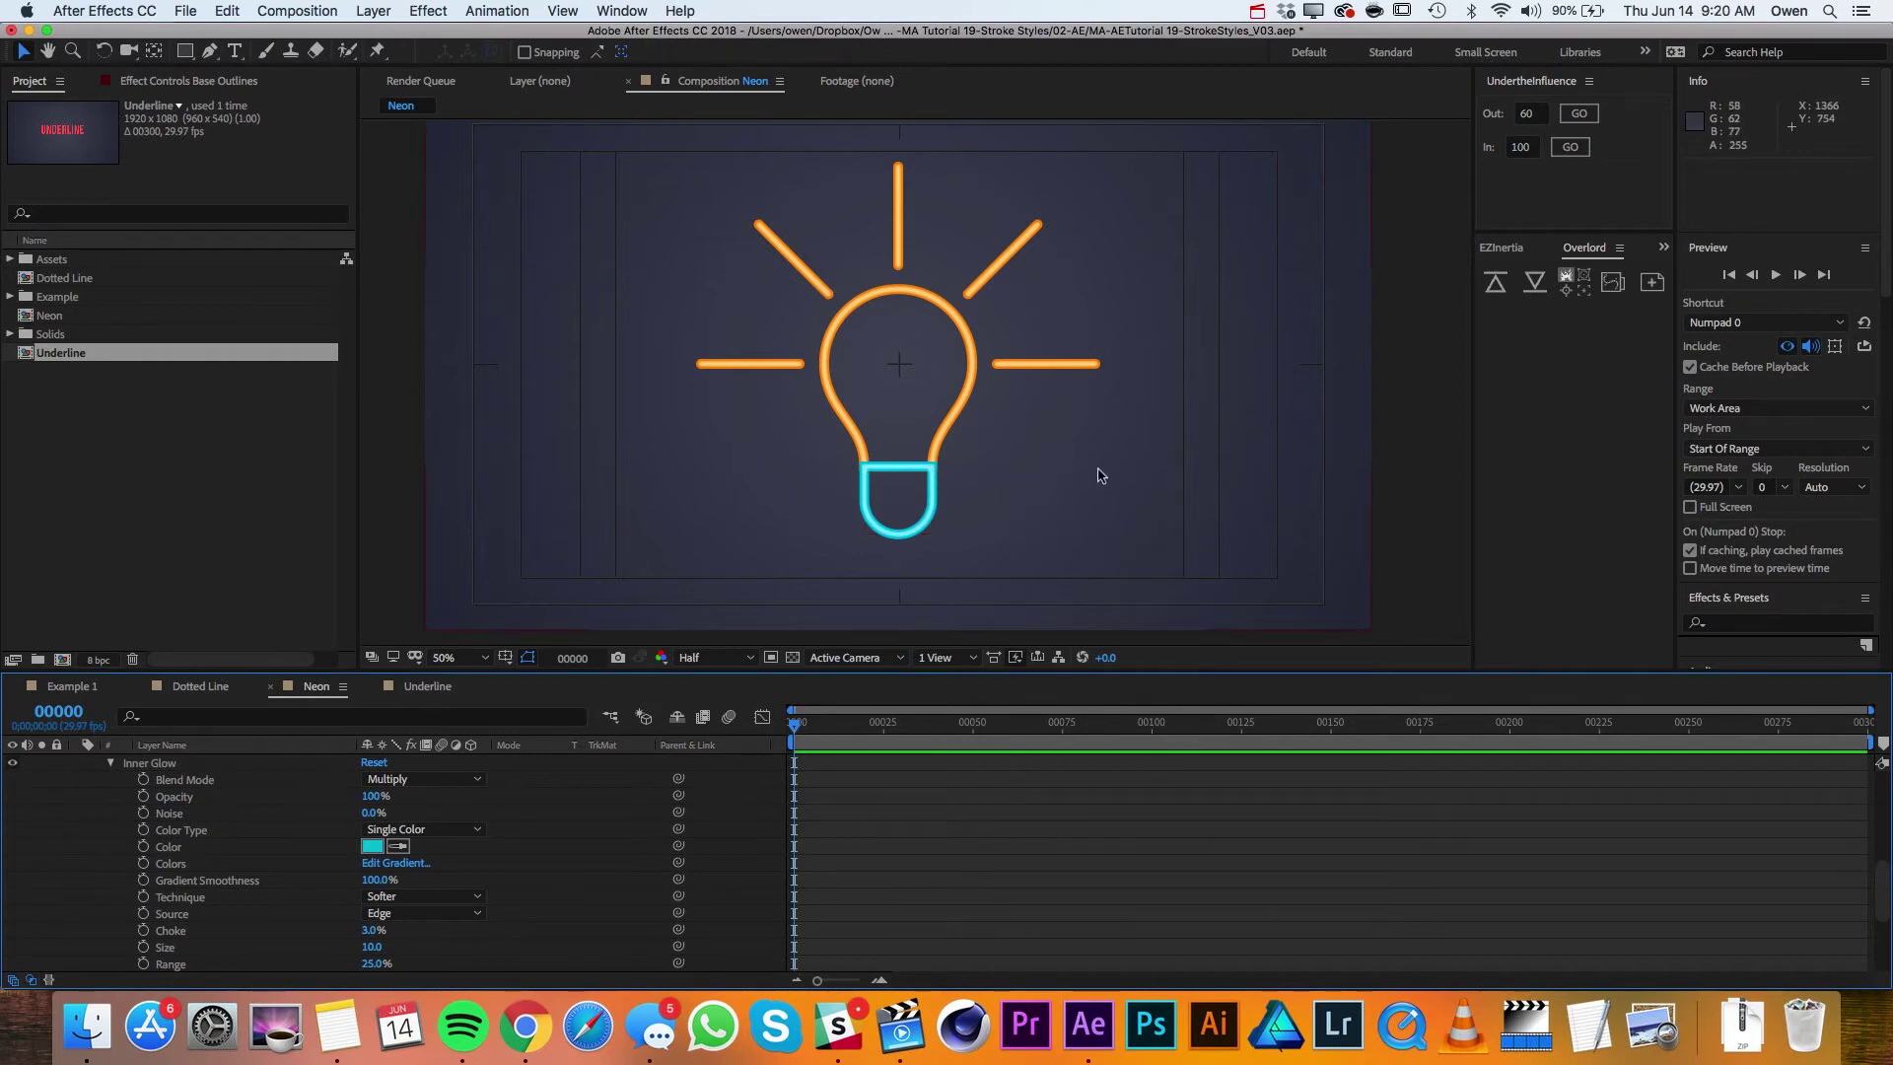
Step: Collapse the outline layers and add Trim Paths to the Ray layer's contents
left_click(110, 762)
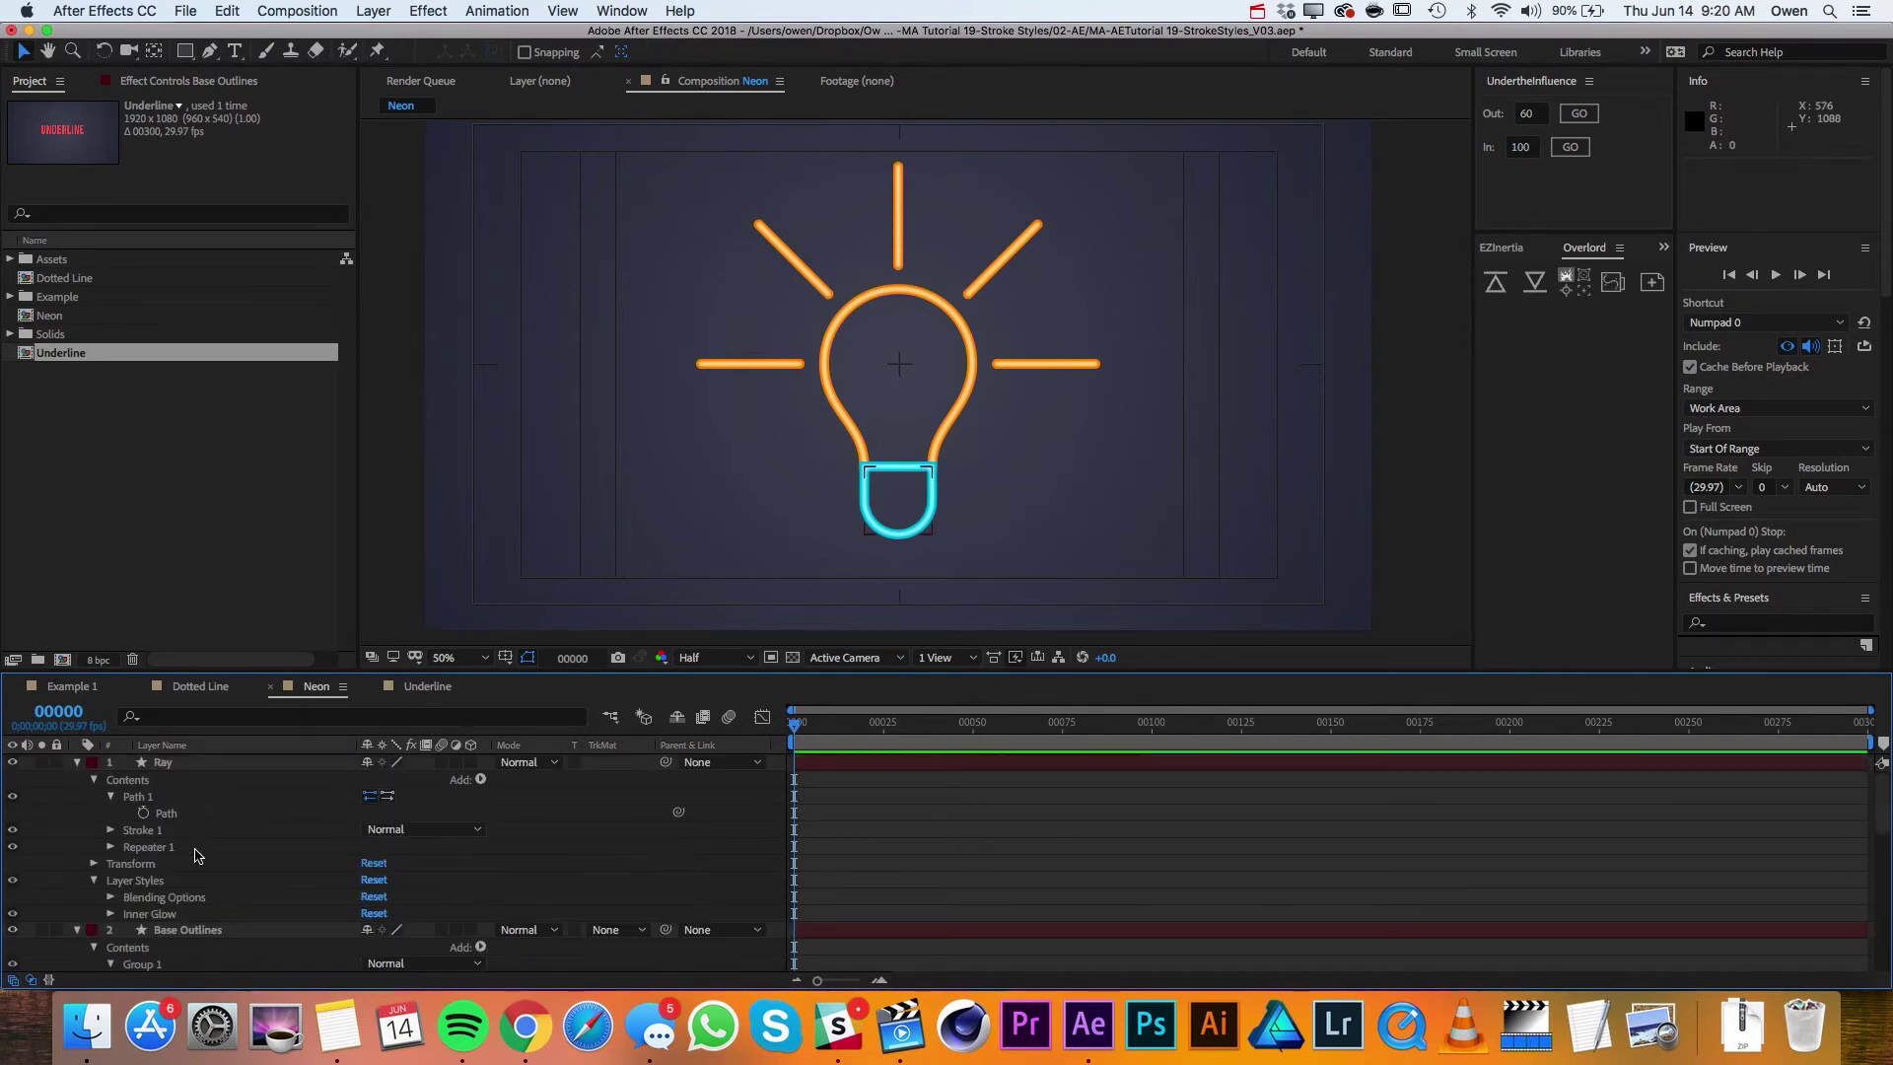
left_click(79, 928)
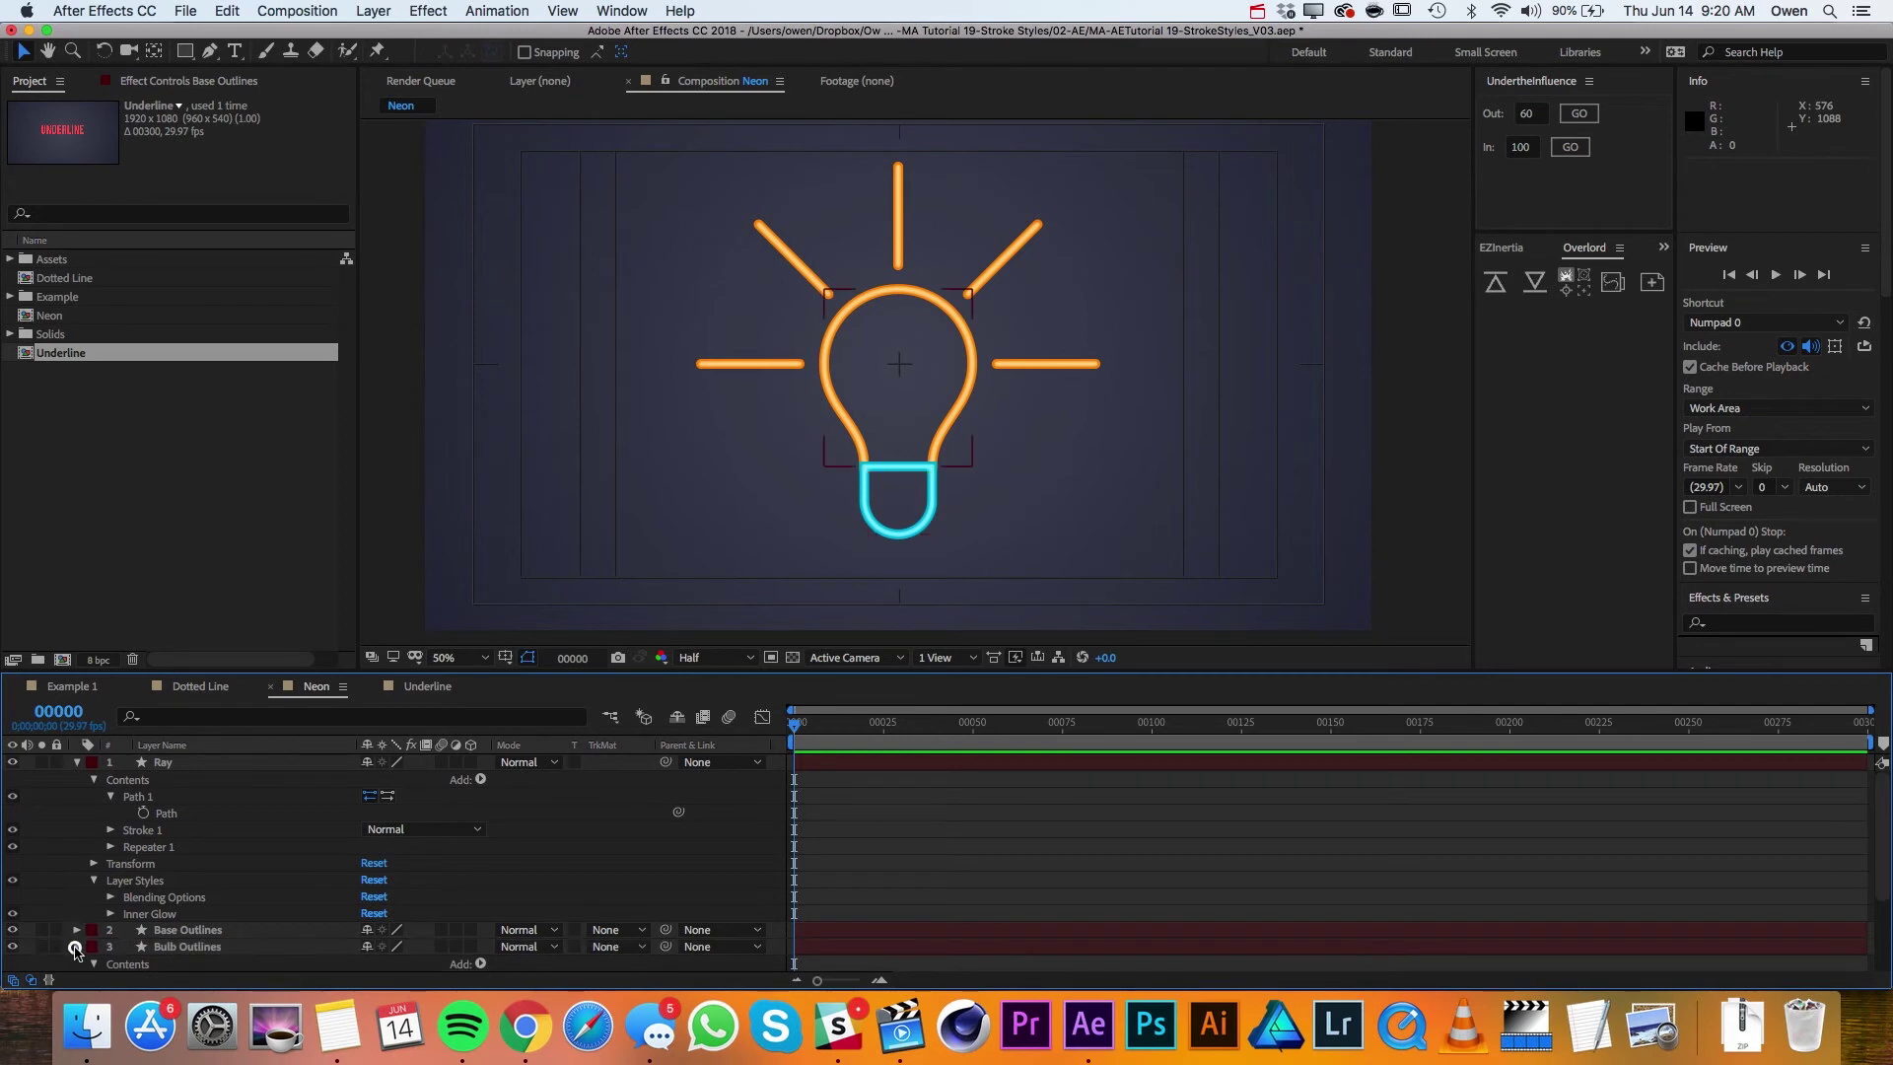
left_click(77, 946)
left_click(176, 762)
left_click(480, 779)
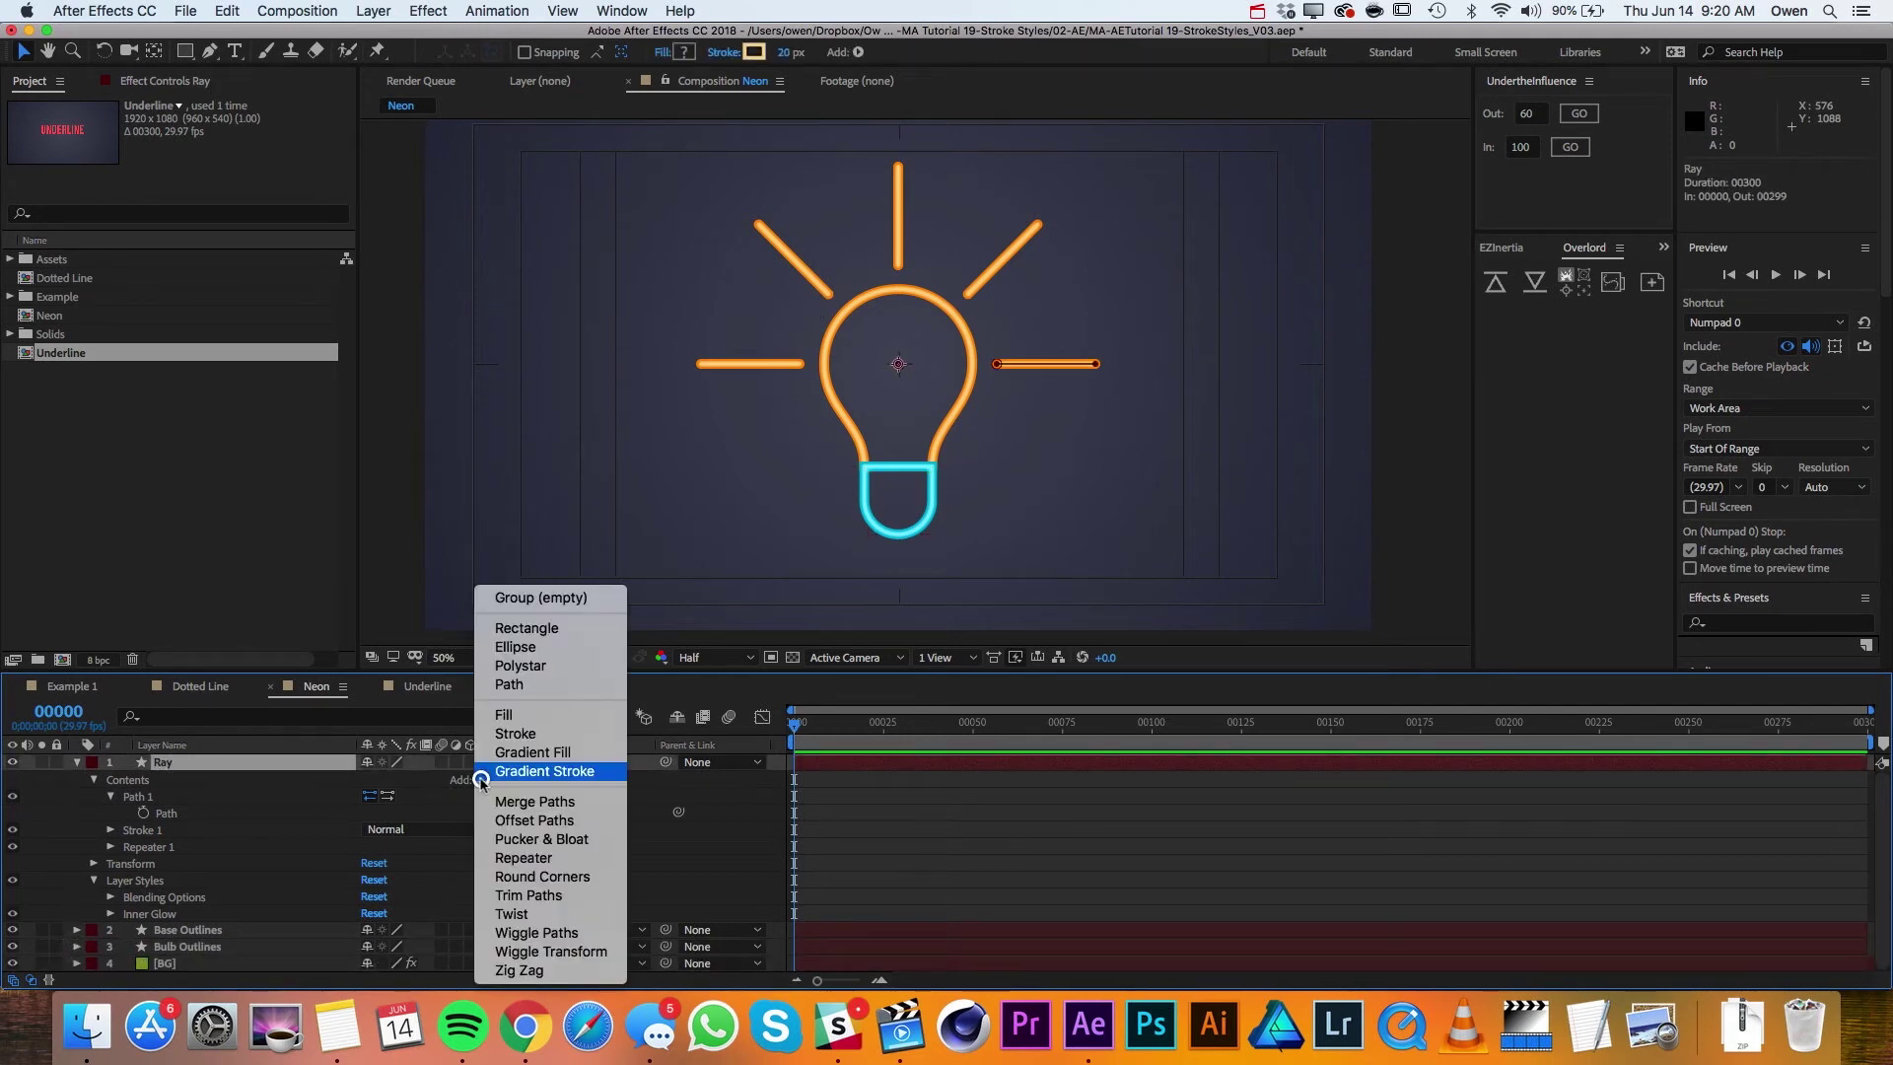
left_click(529, 895)
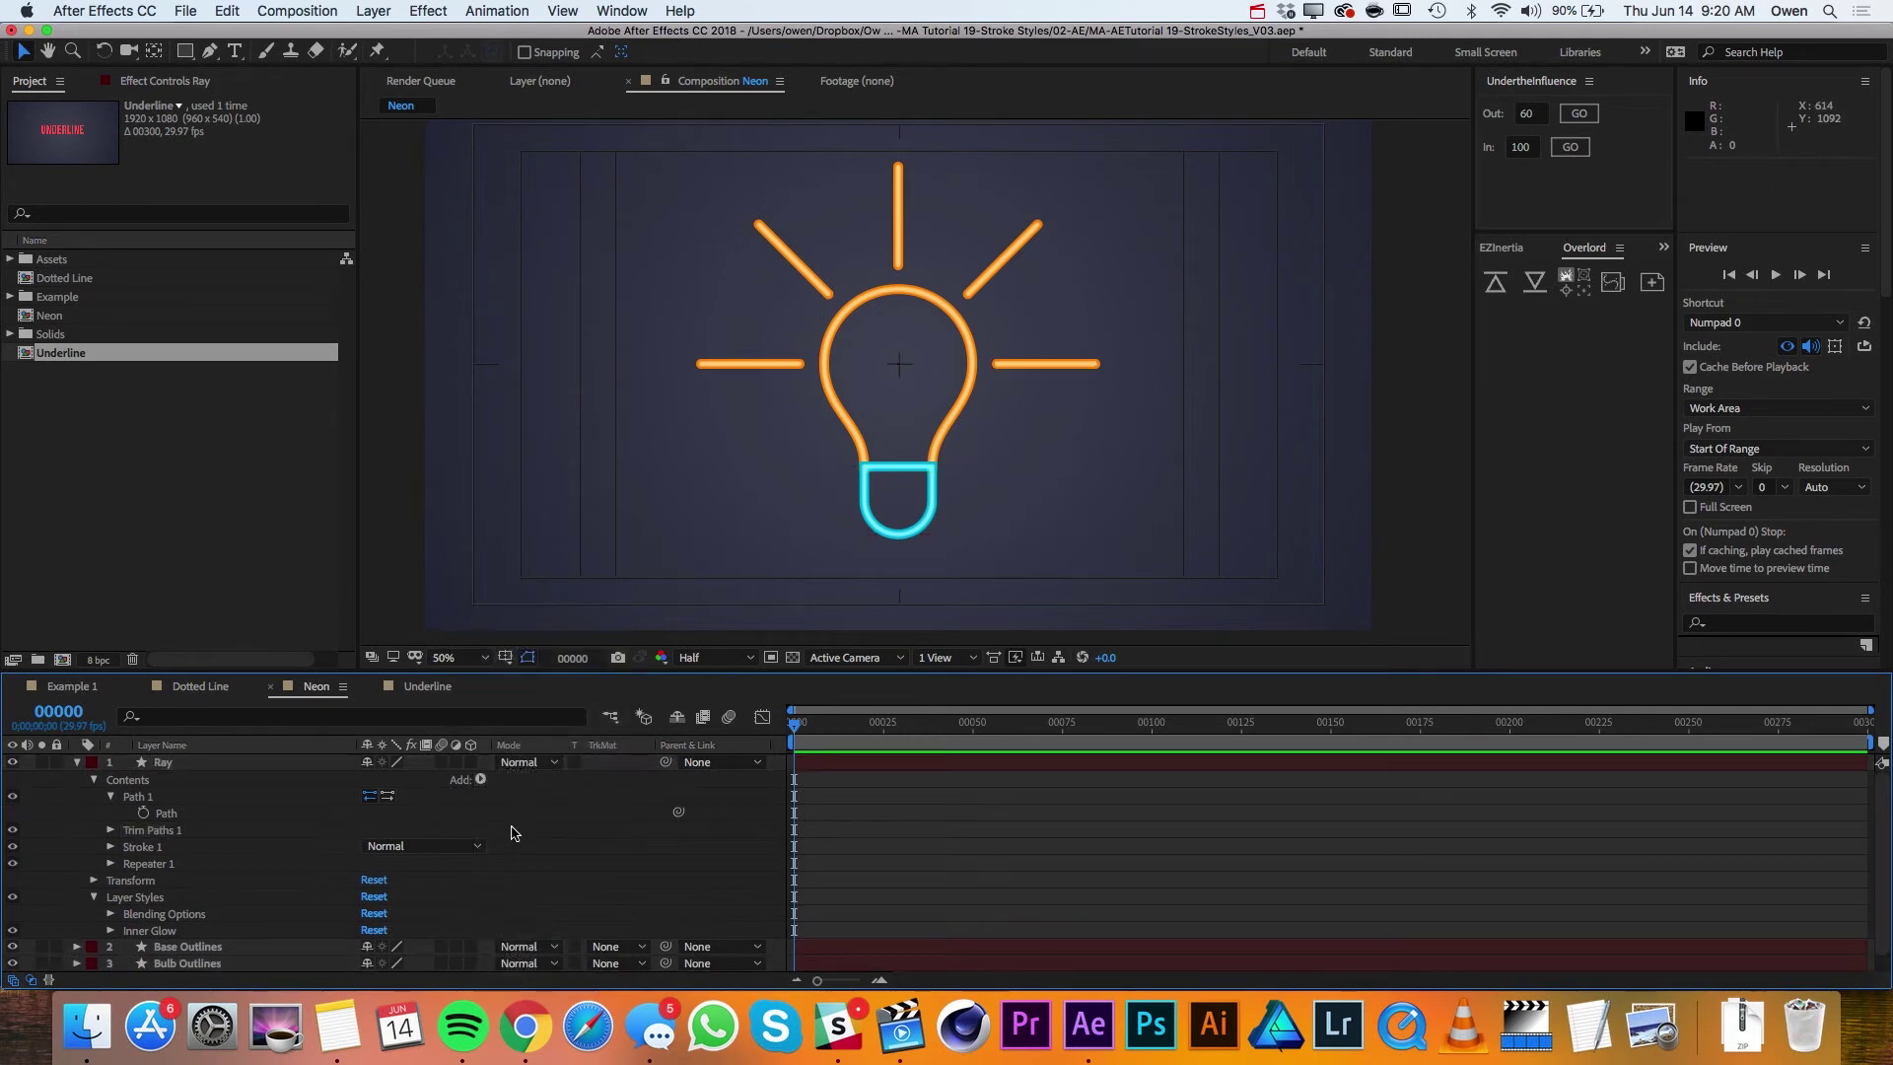
left_click(110, 831)
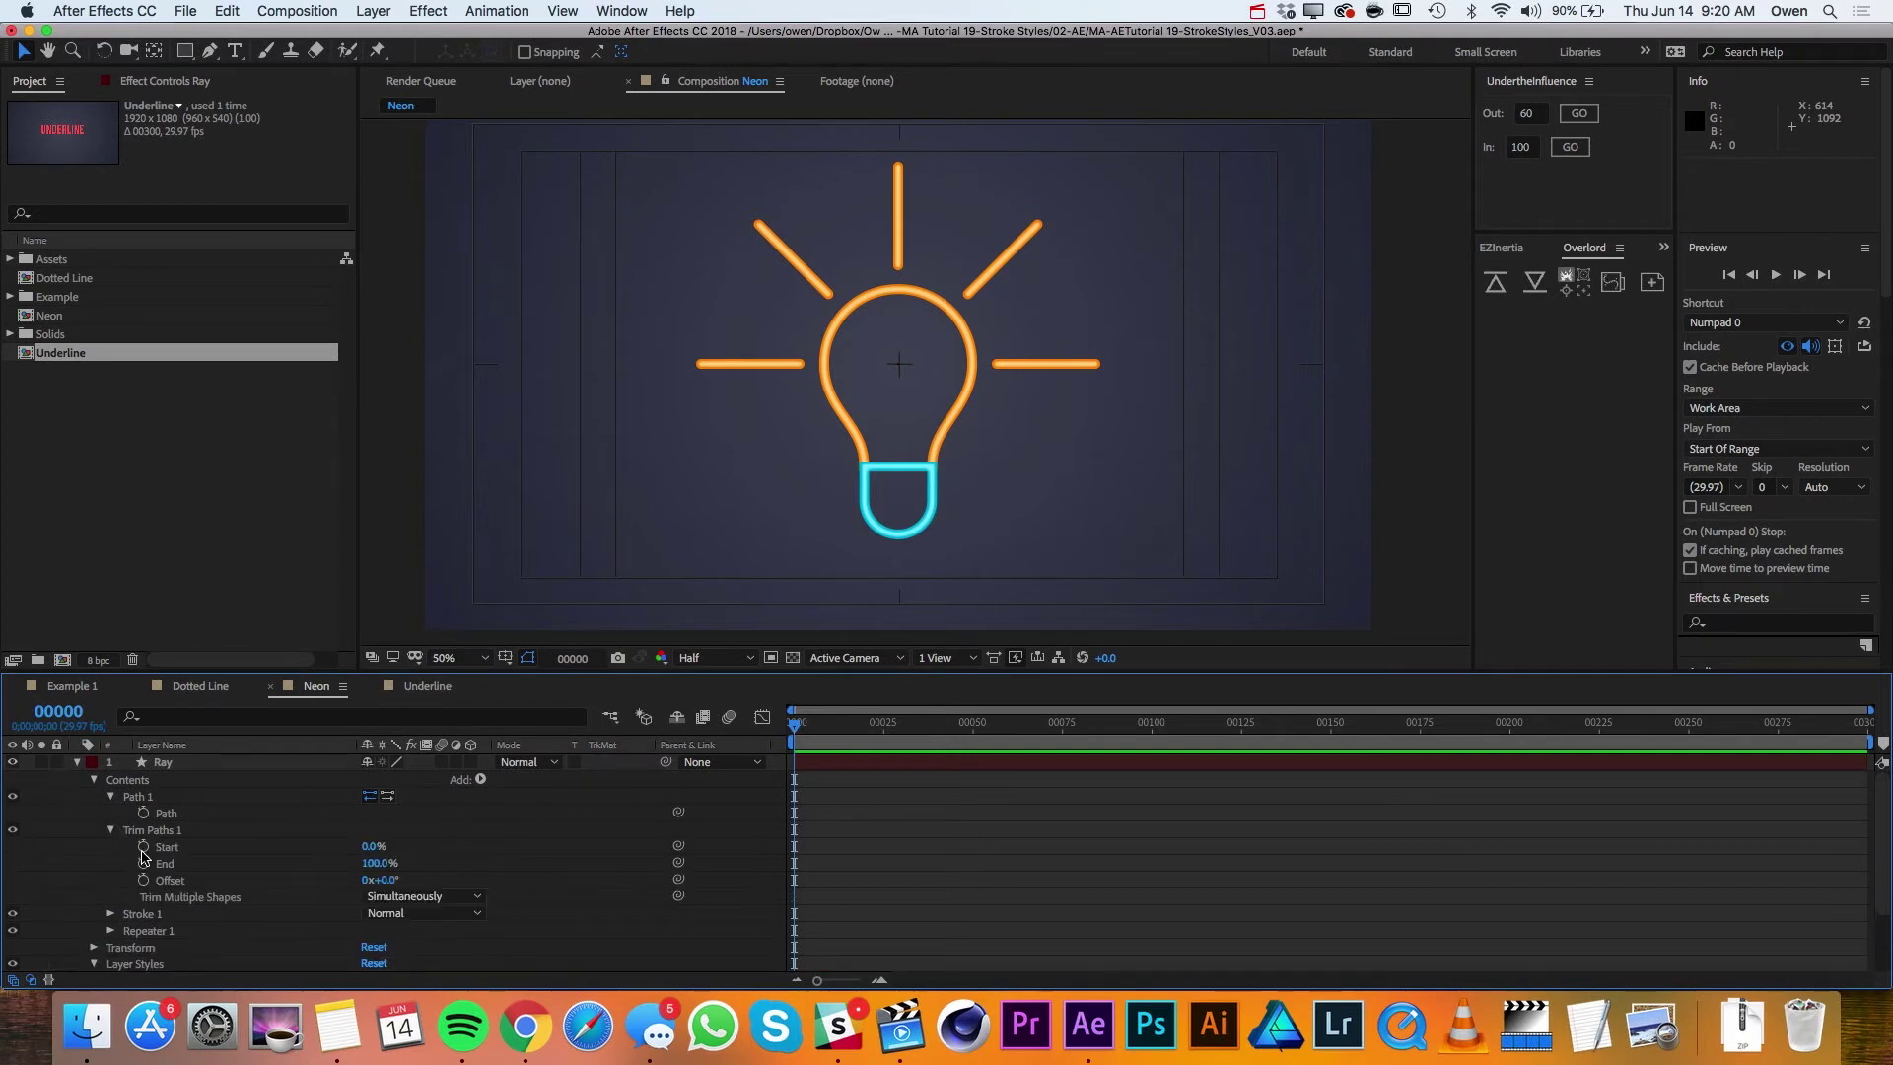
Step: Keyframe Trim Paths End at 100% at frame 0, 50% at frame 20, and 100% at frame 40
left_click(144, 863)
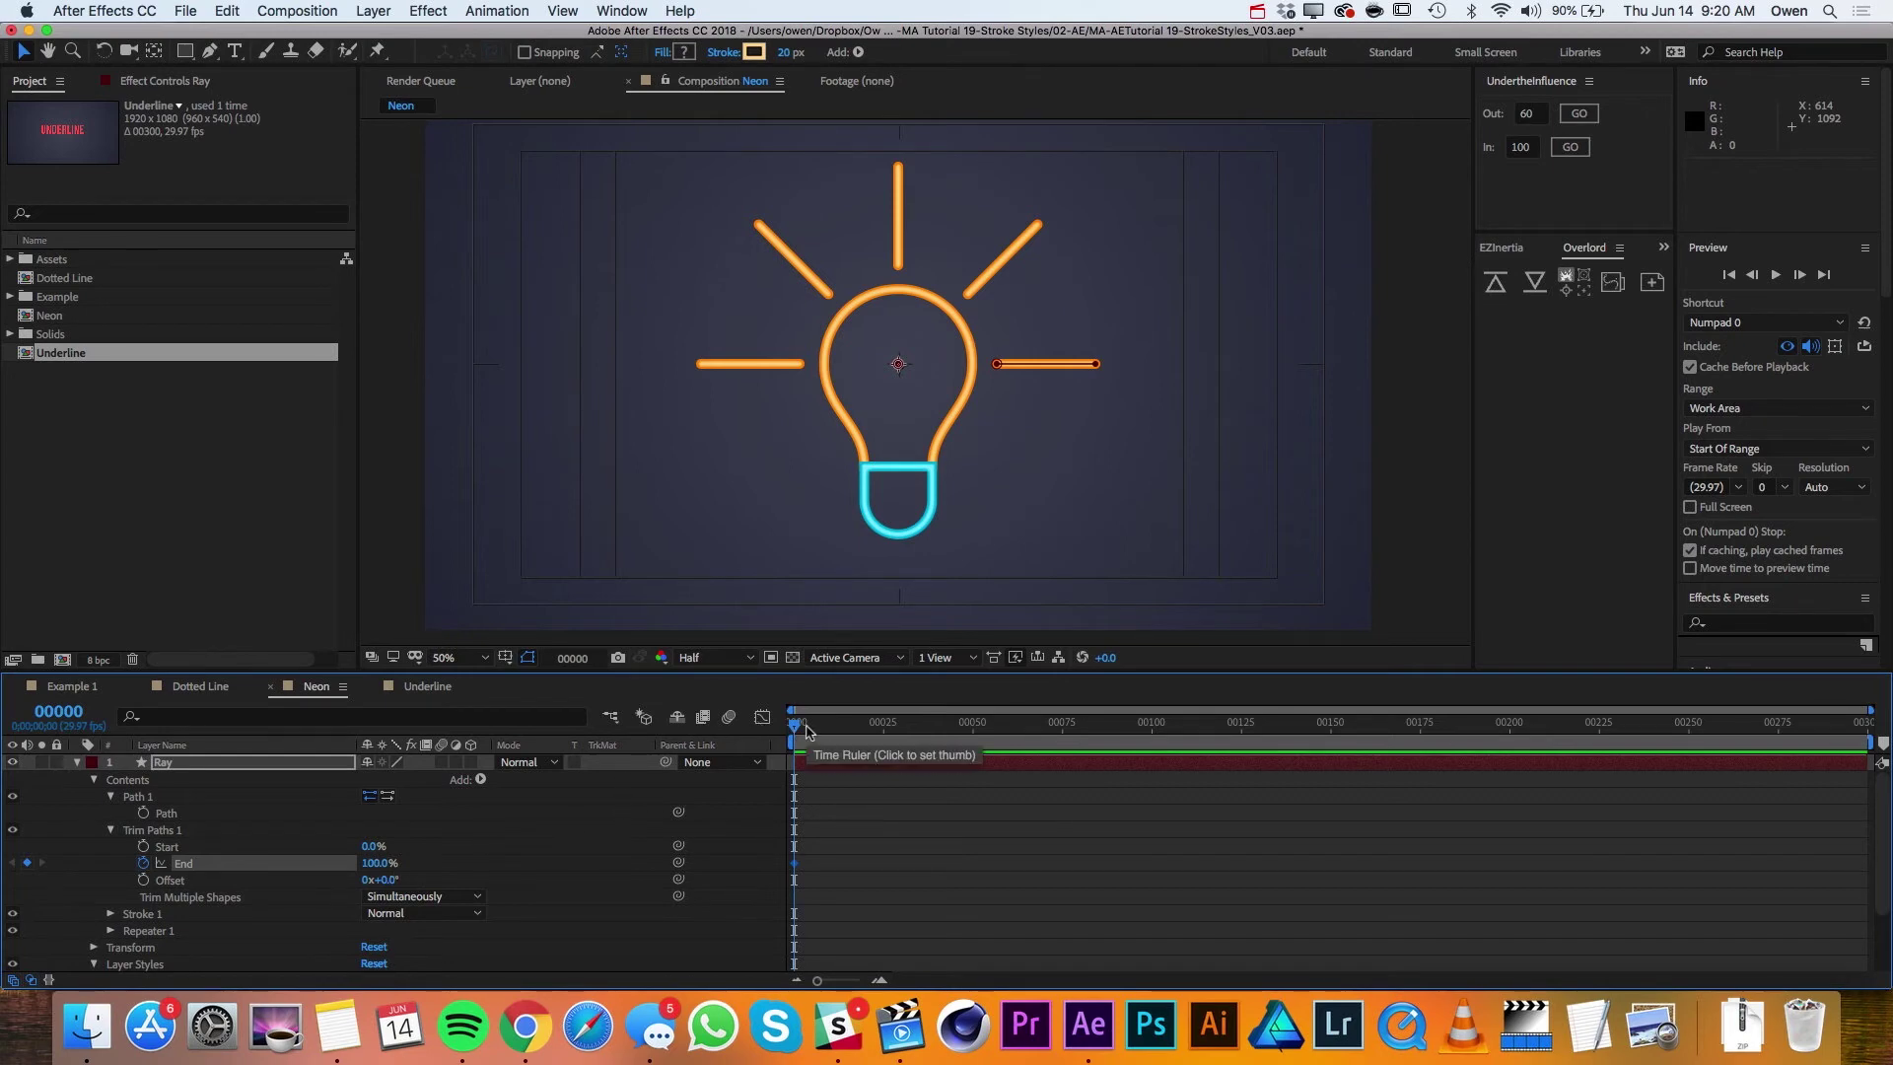
key("shift+super+Right")
key("shift+super+Right")
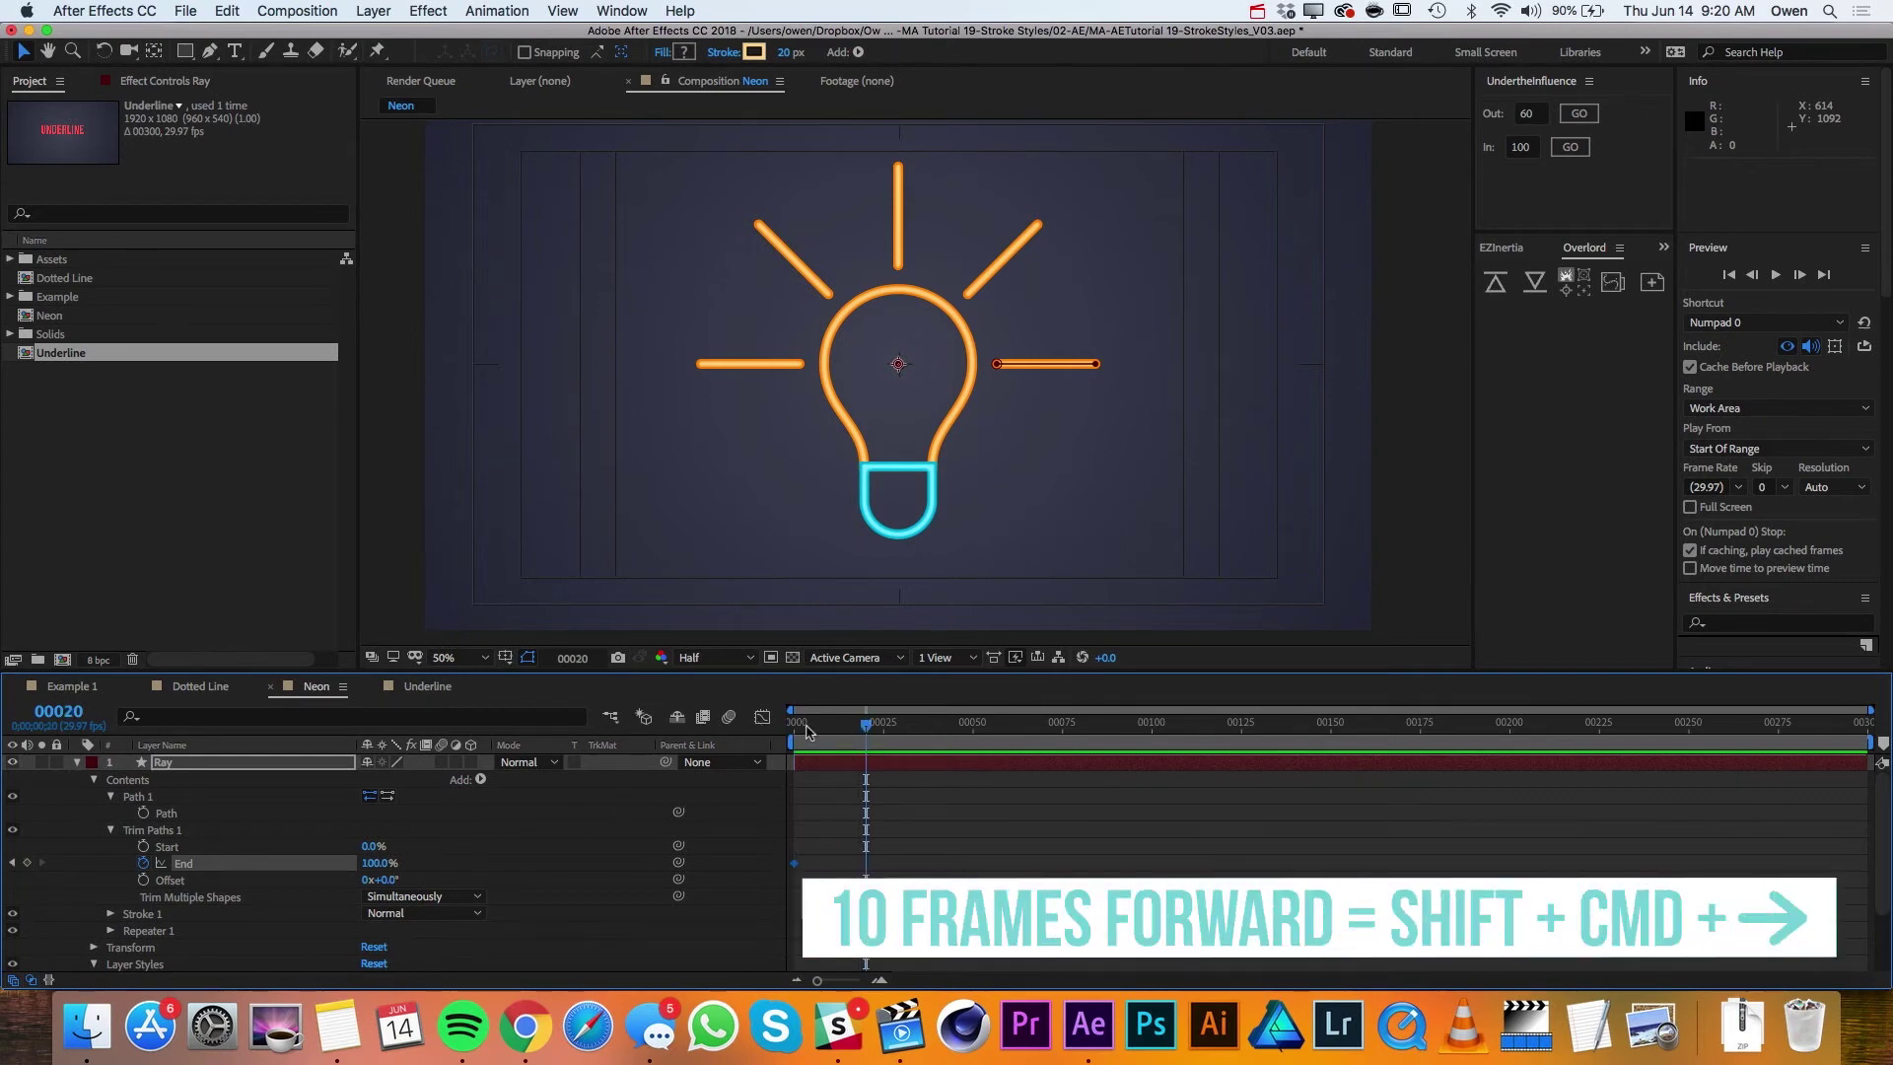
left_click(382, 862)
type("5")
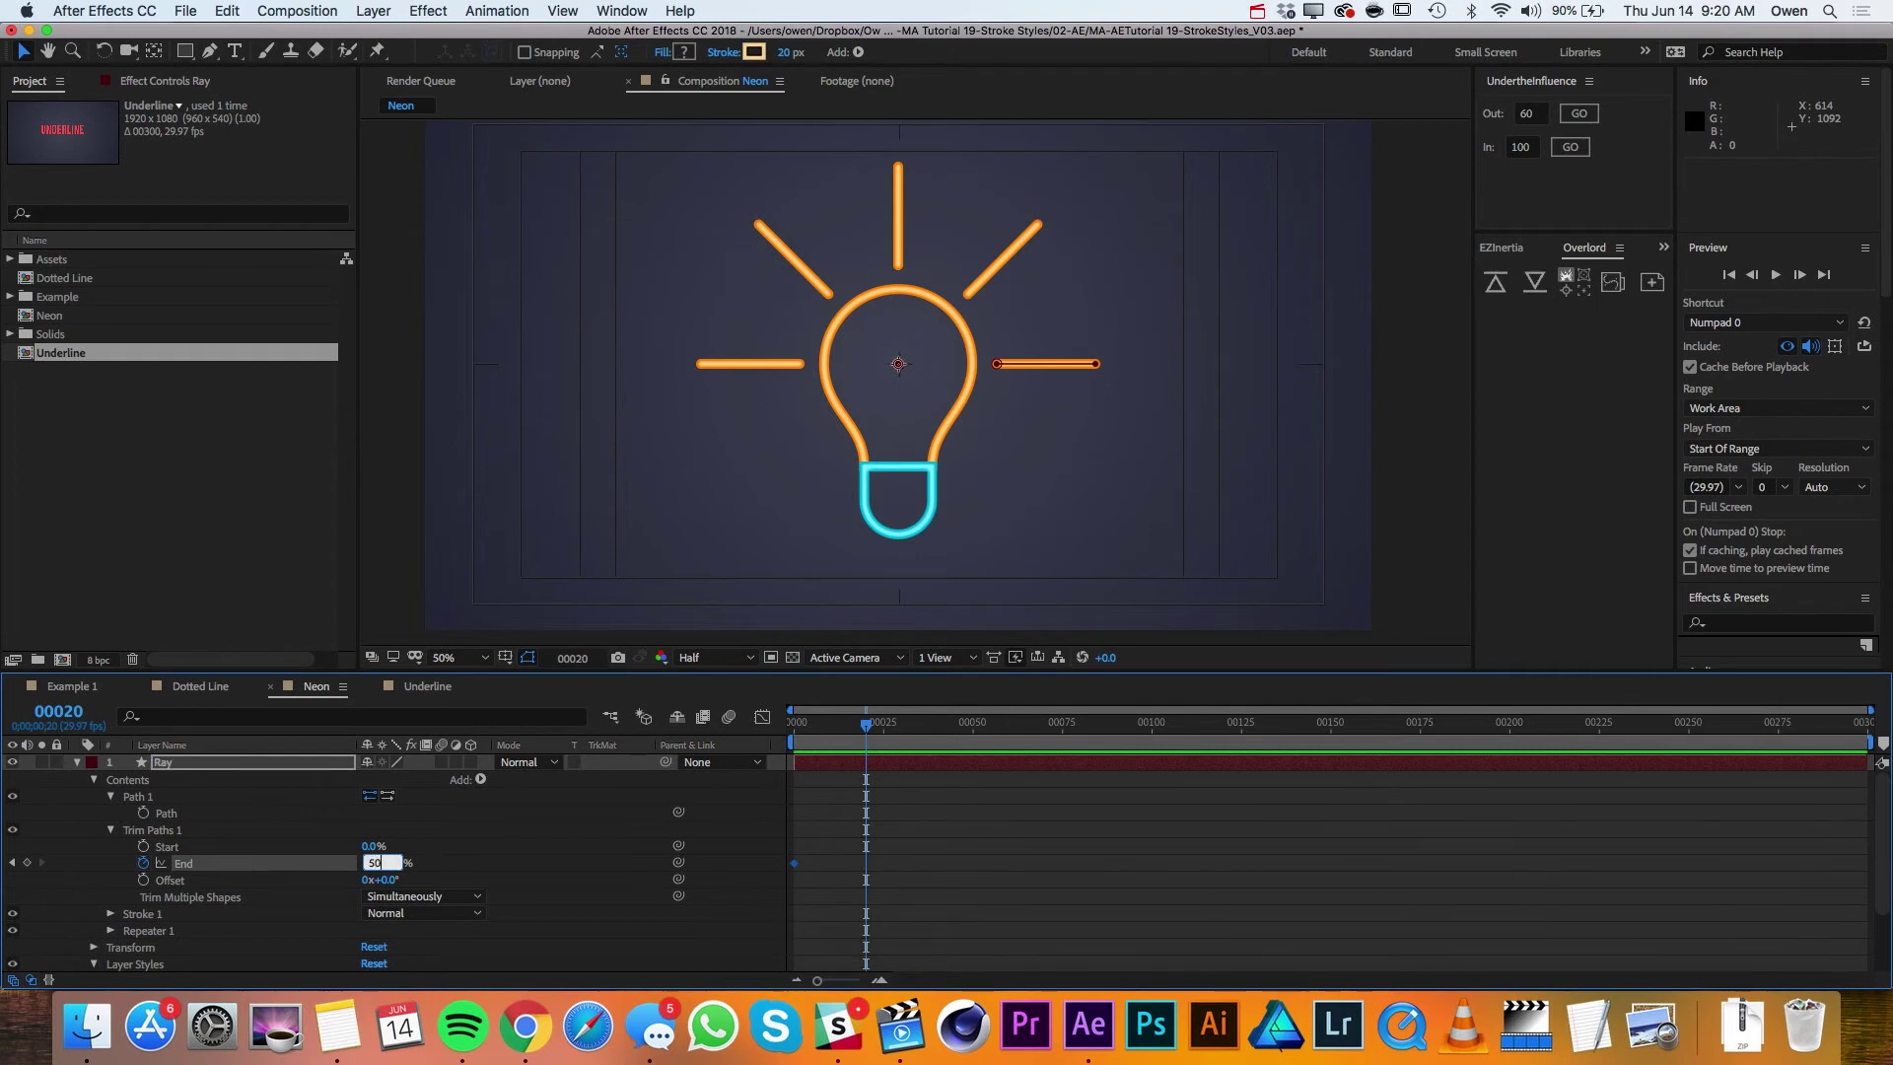
type("0")
key("Return")
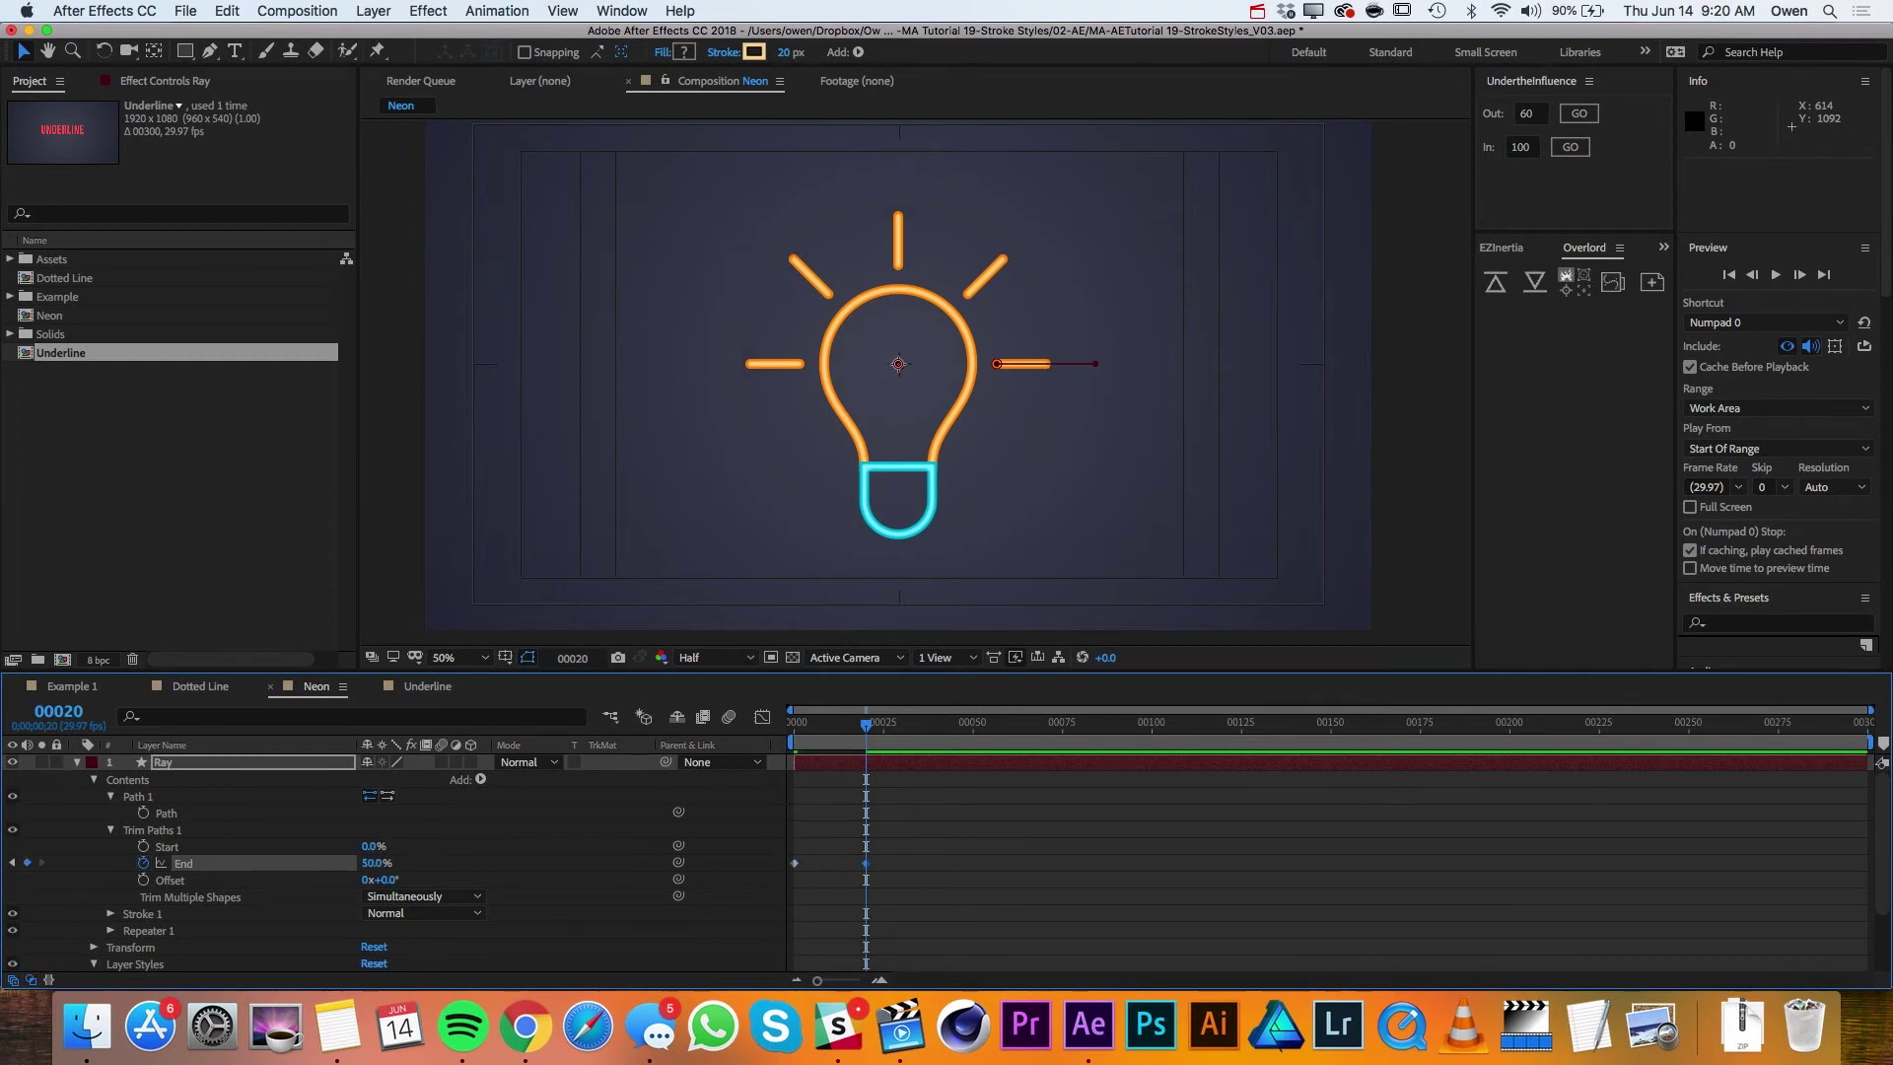
key("space")
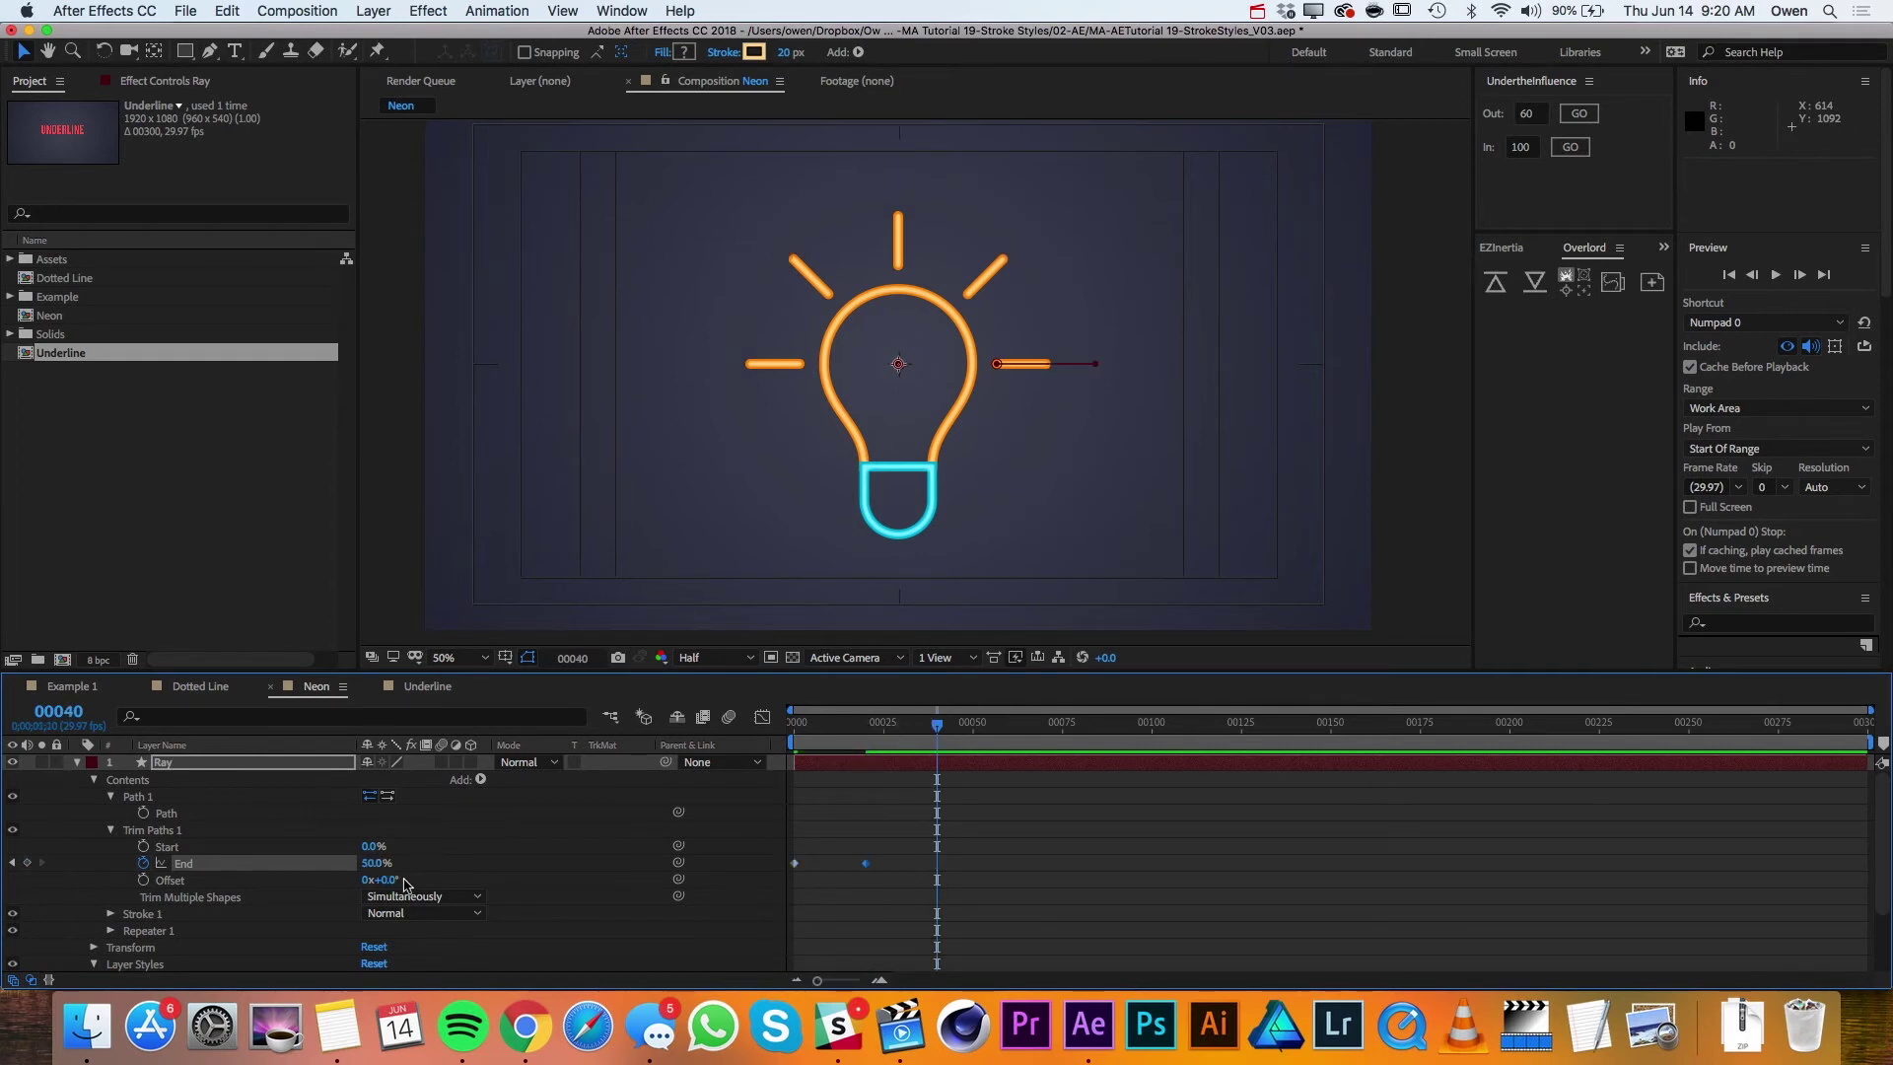
left_click_drag(395, 862, 533, 866)
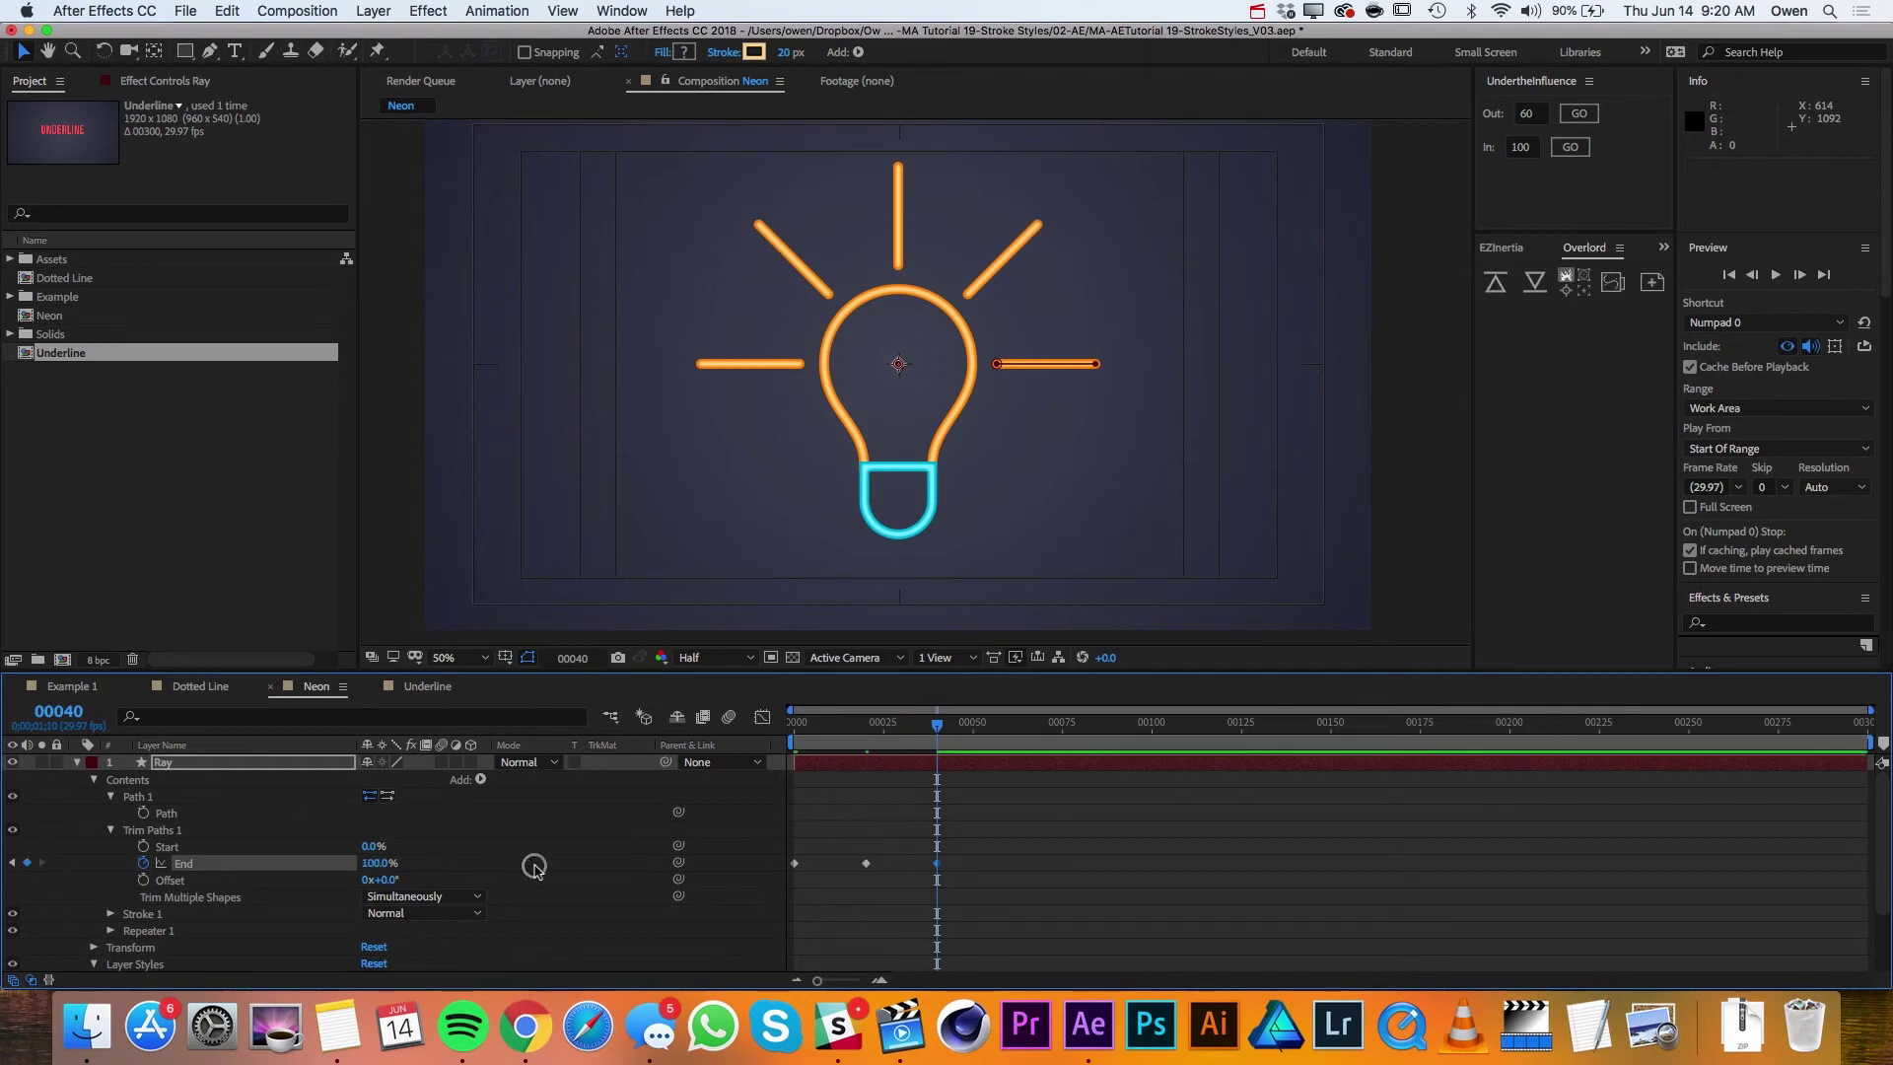
Step: Convert all the Trim Paths End keyframes to hold keyframes
left_click(186, 867)
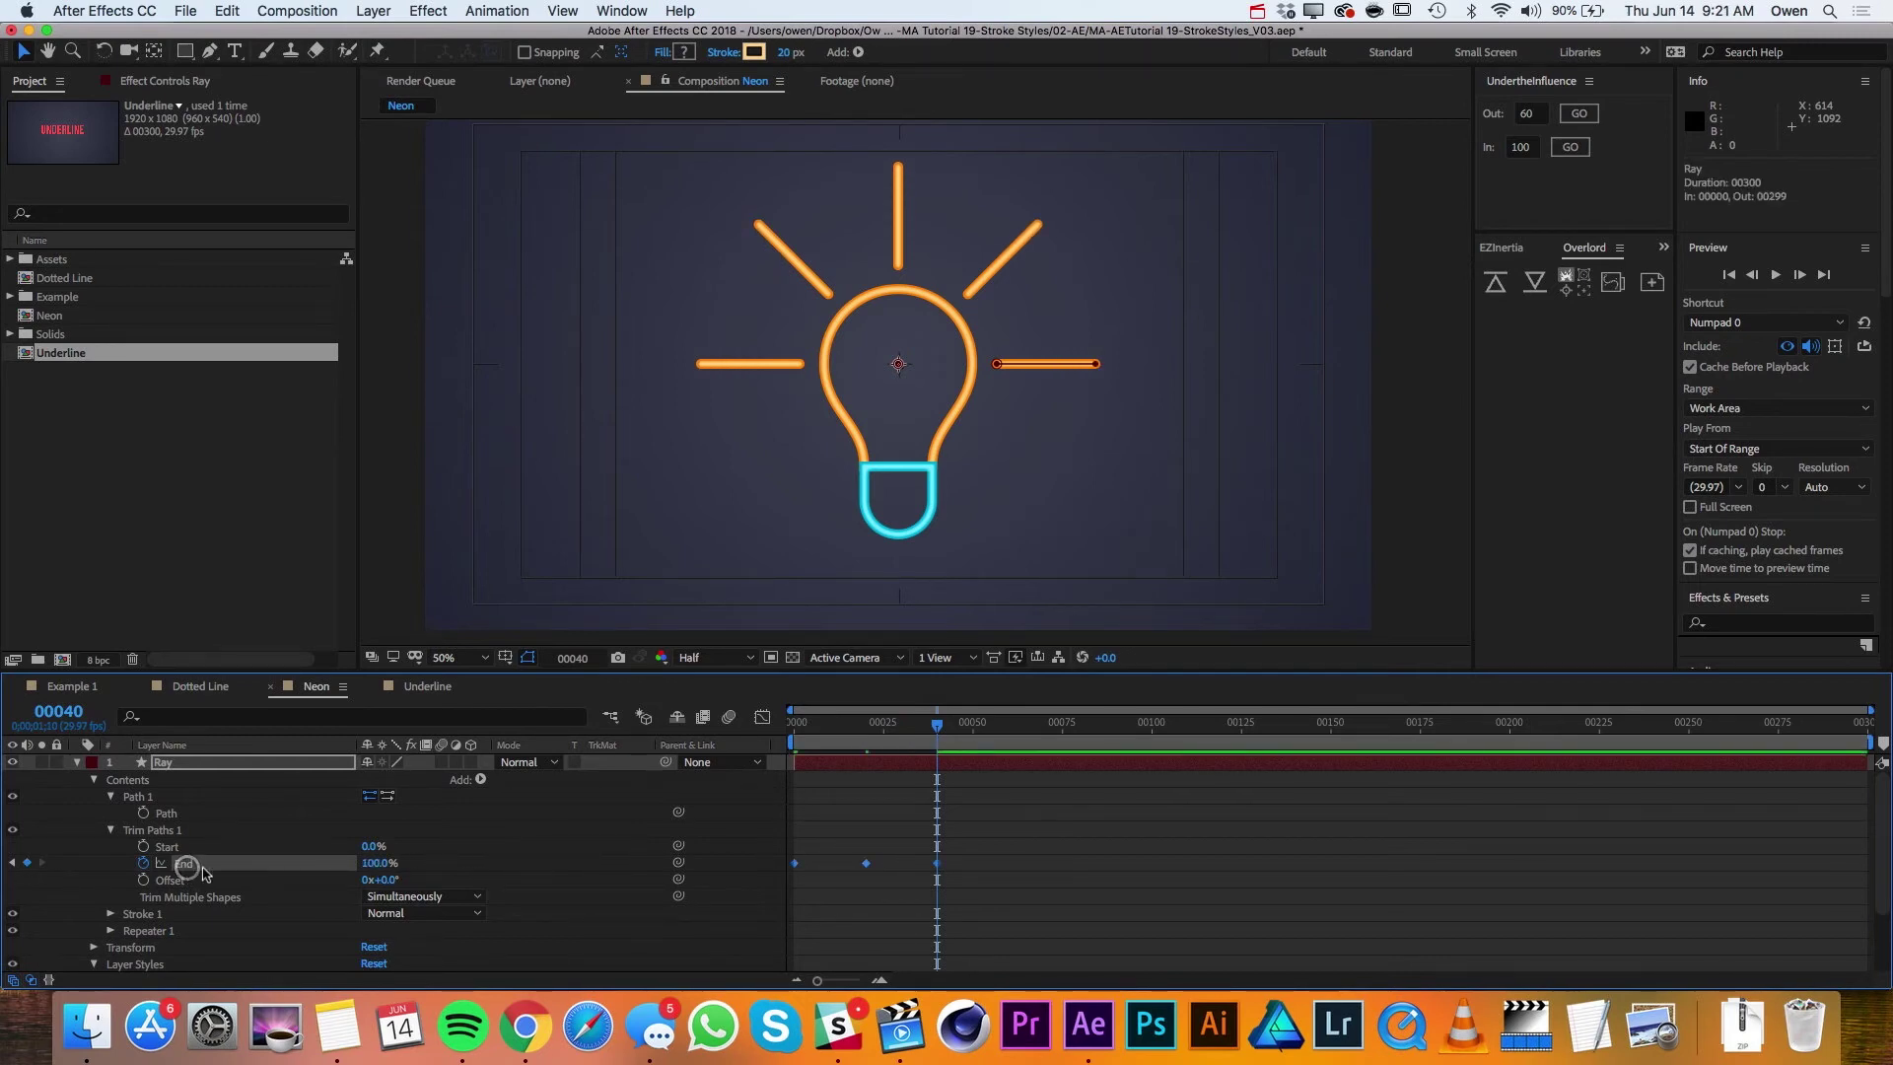
right_click(866, 865)
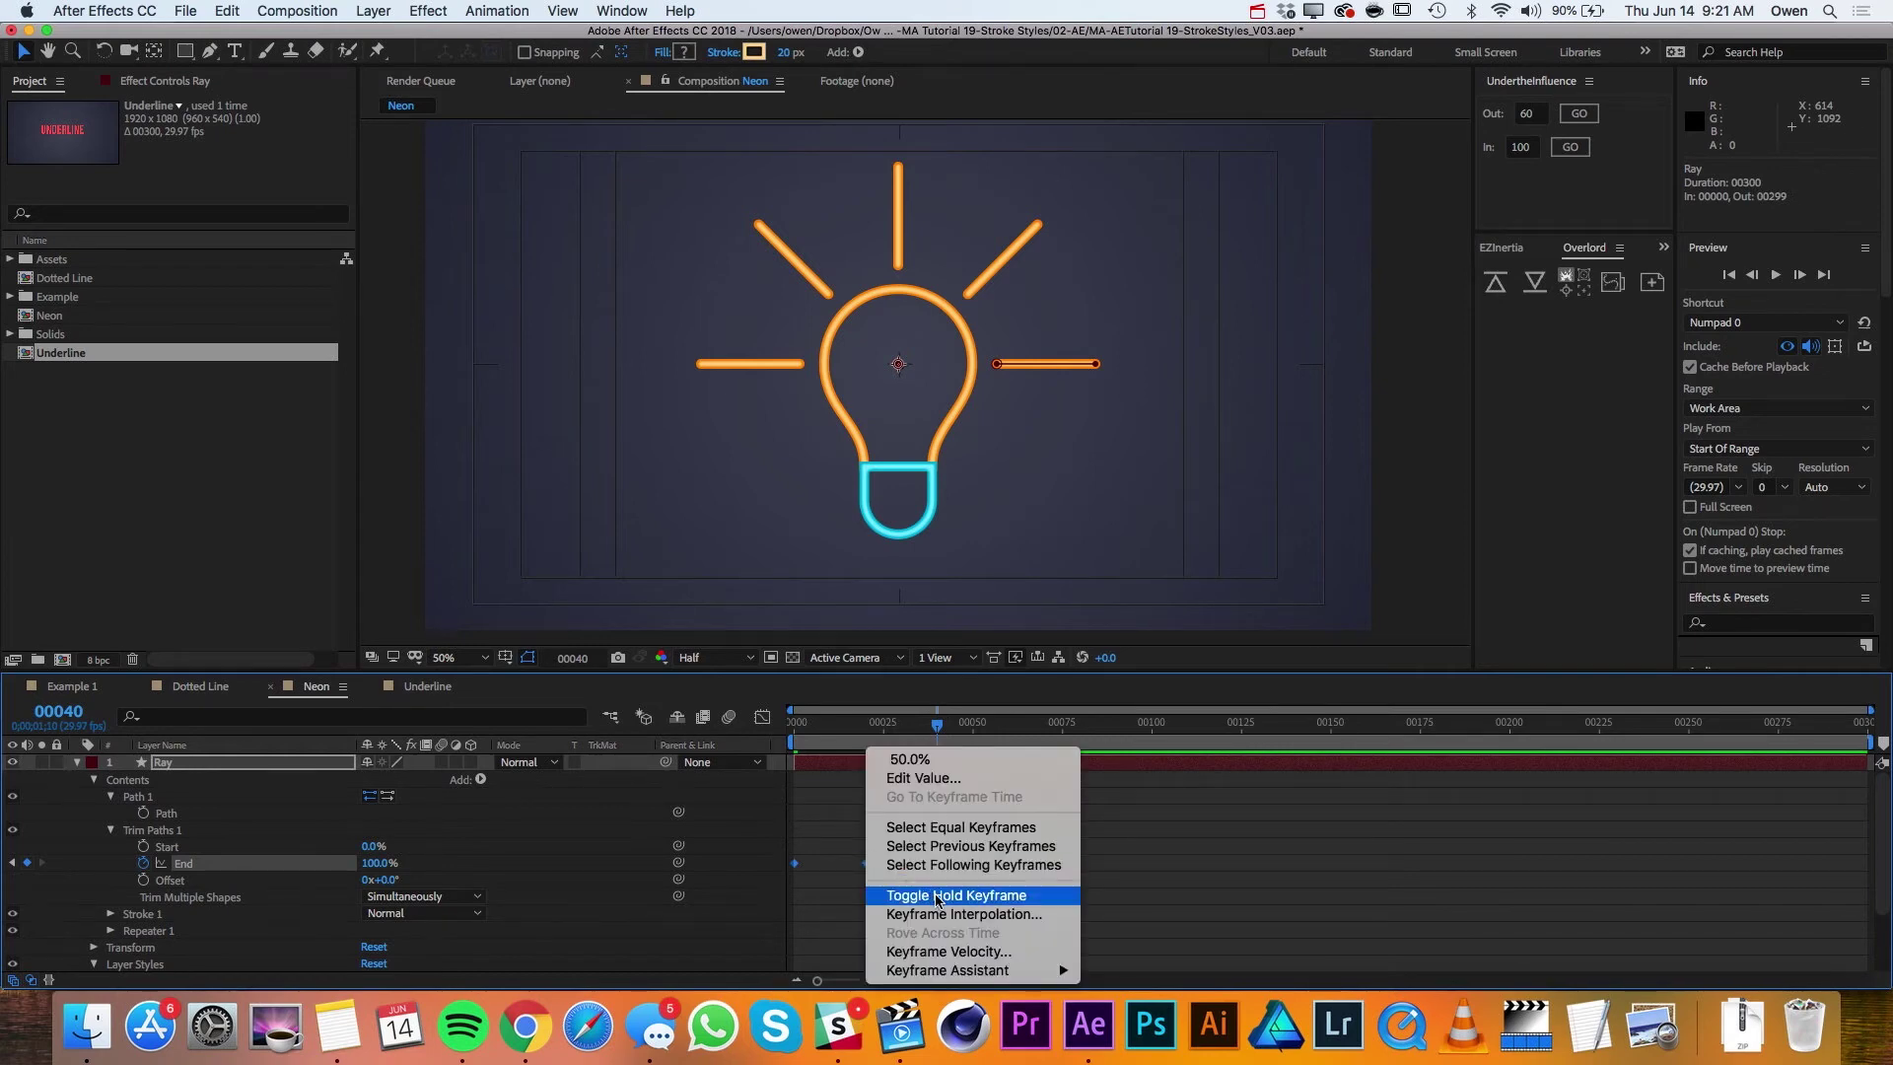
left_click(937, 895)
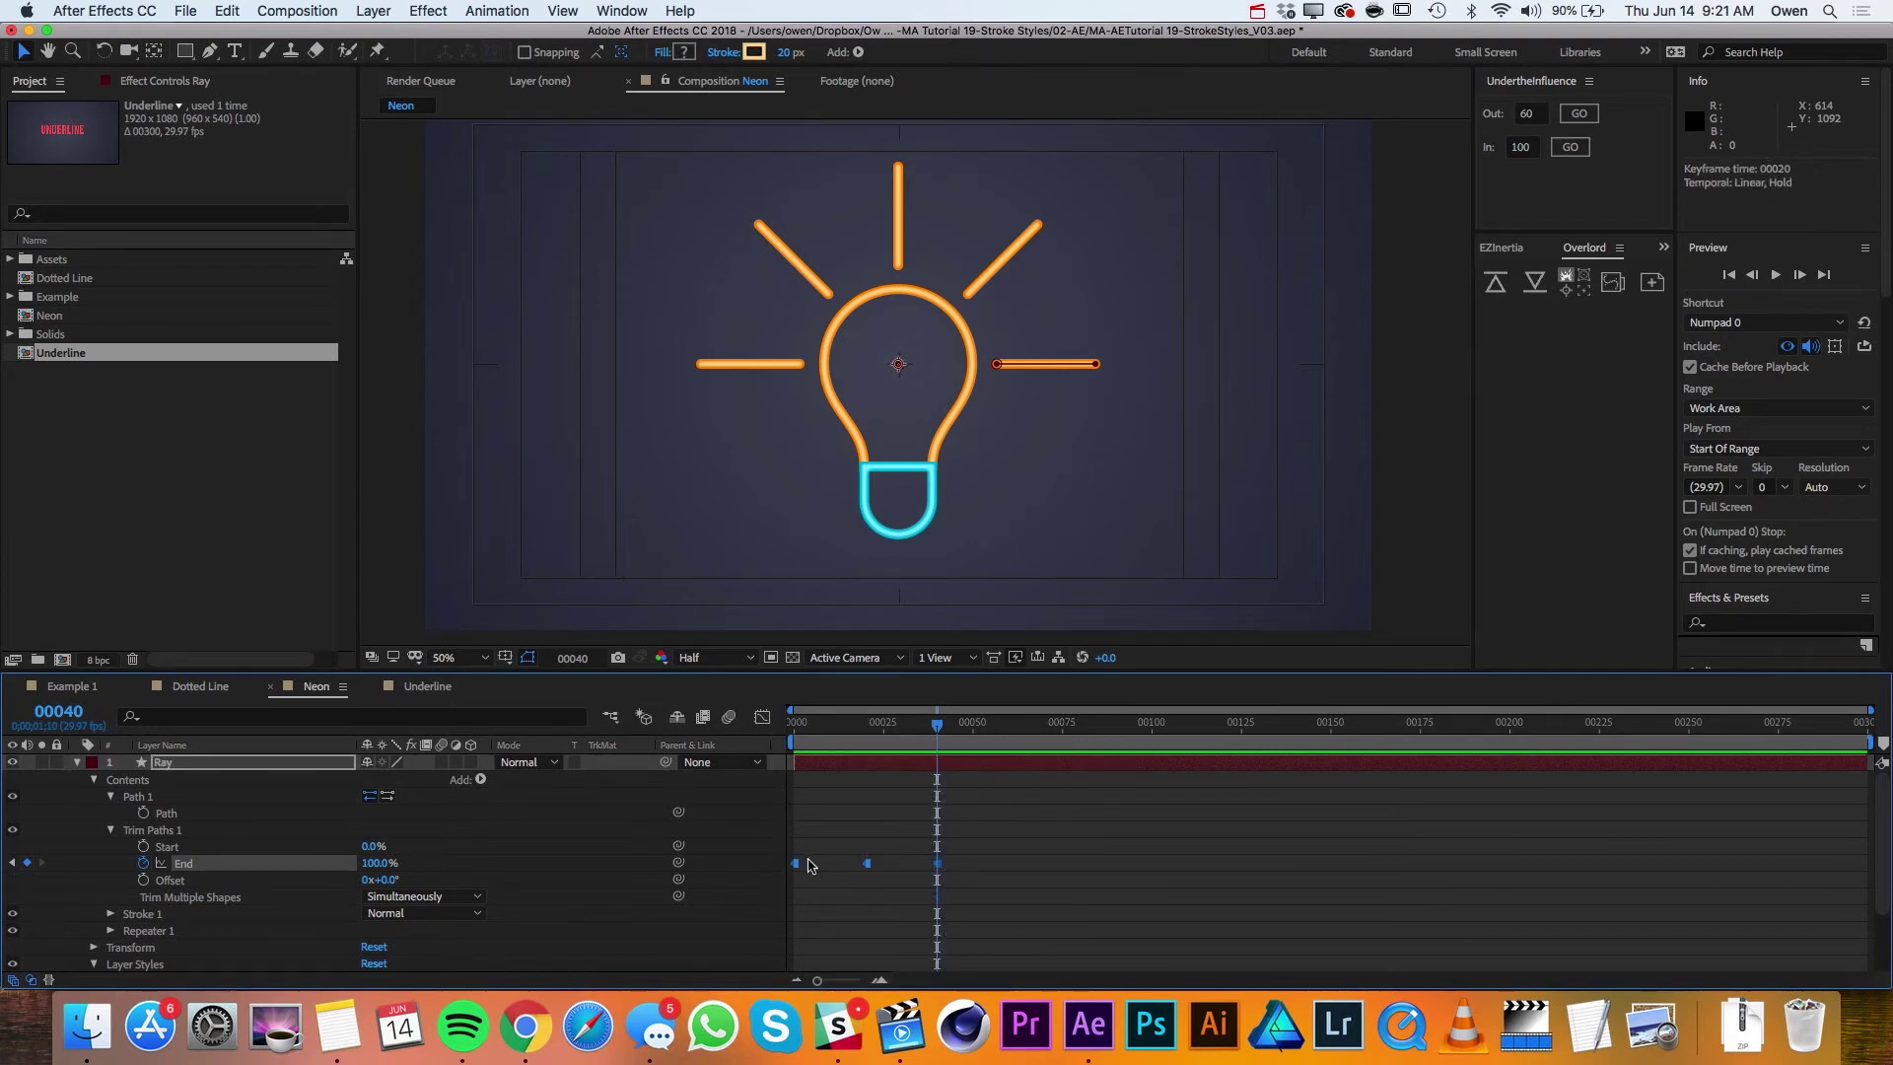
Step: Add a loopOutDuration(type = "cycle", duration = 0) expression to the End property
left_click(142, 865, "alt")
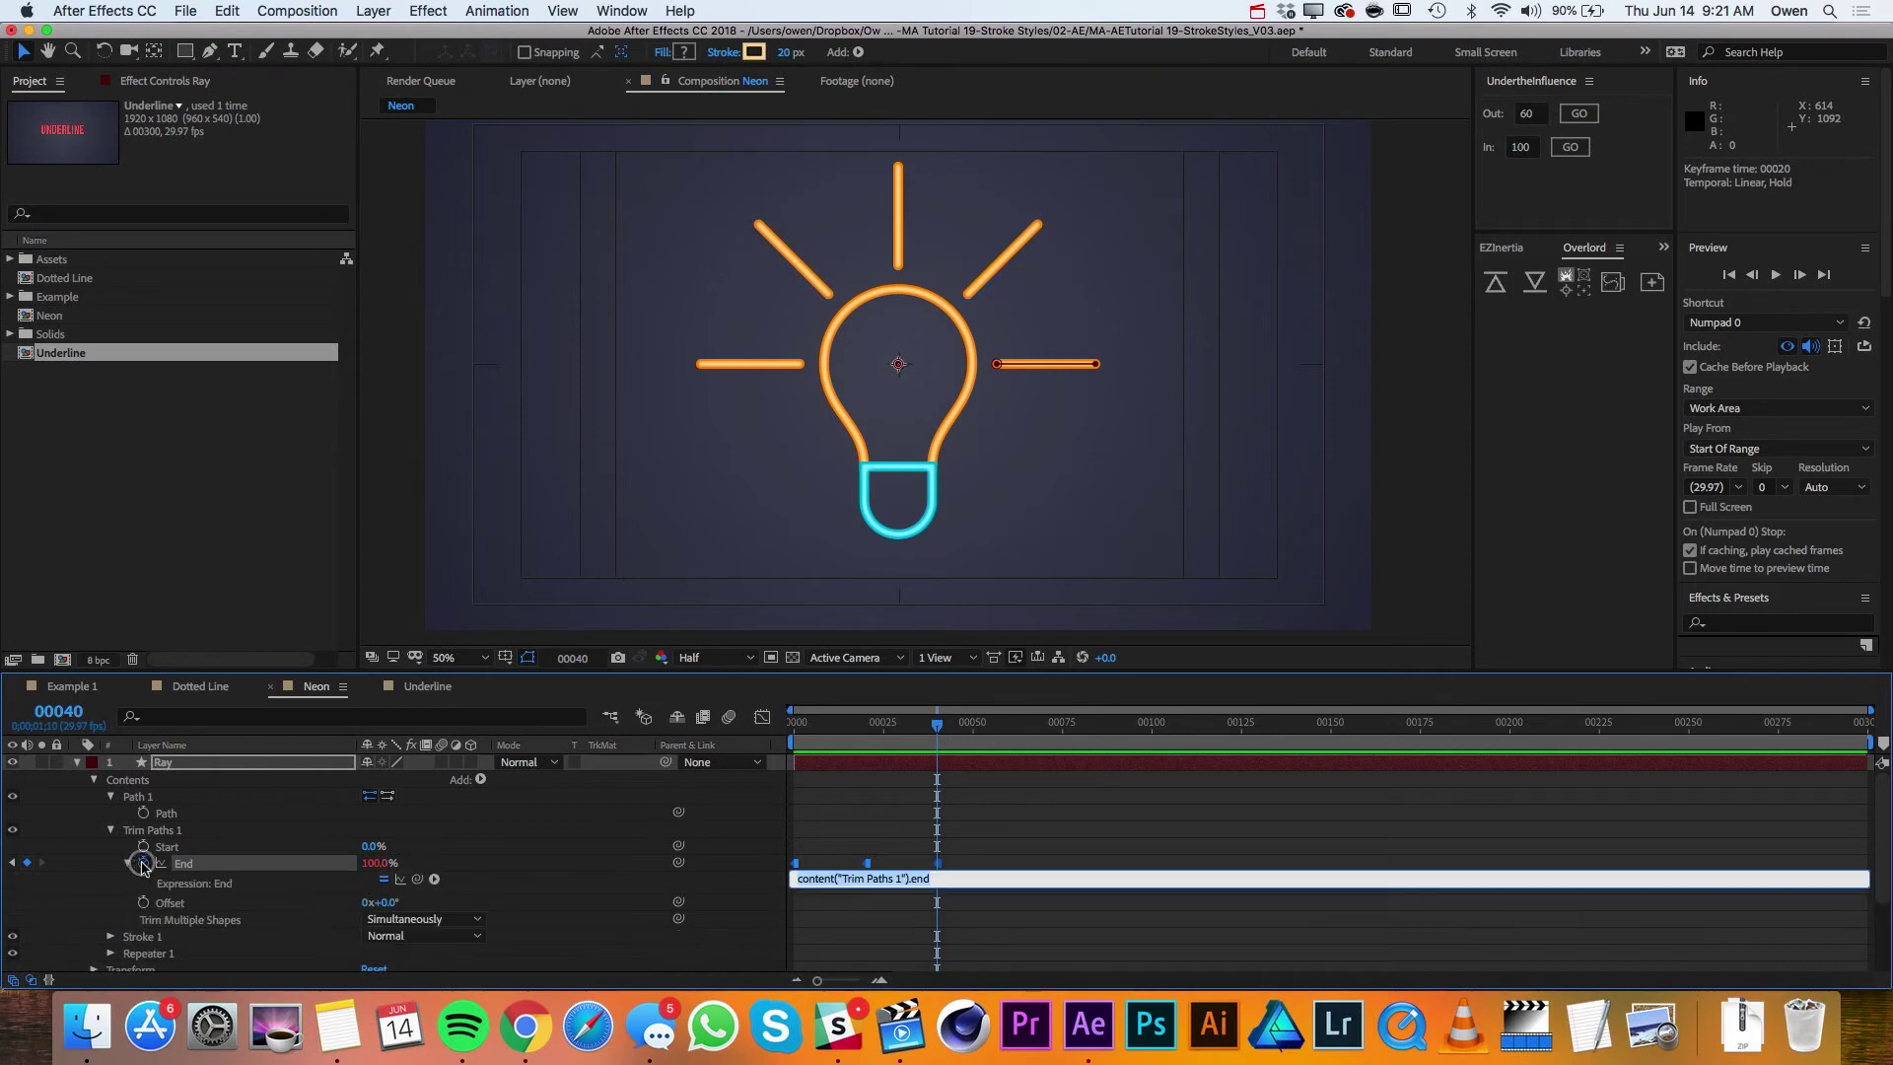
left_click(435, 880)
mouse_move(524, 916)
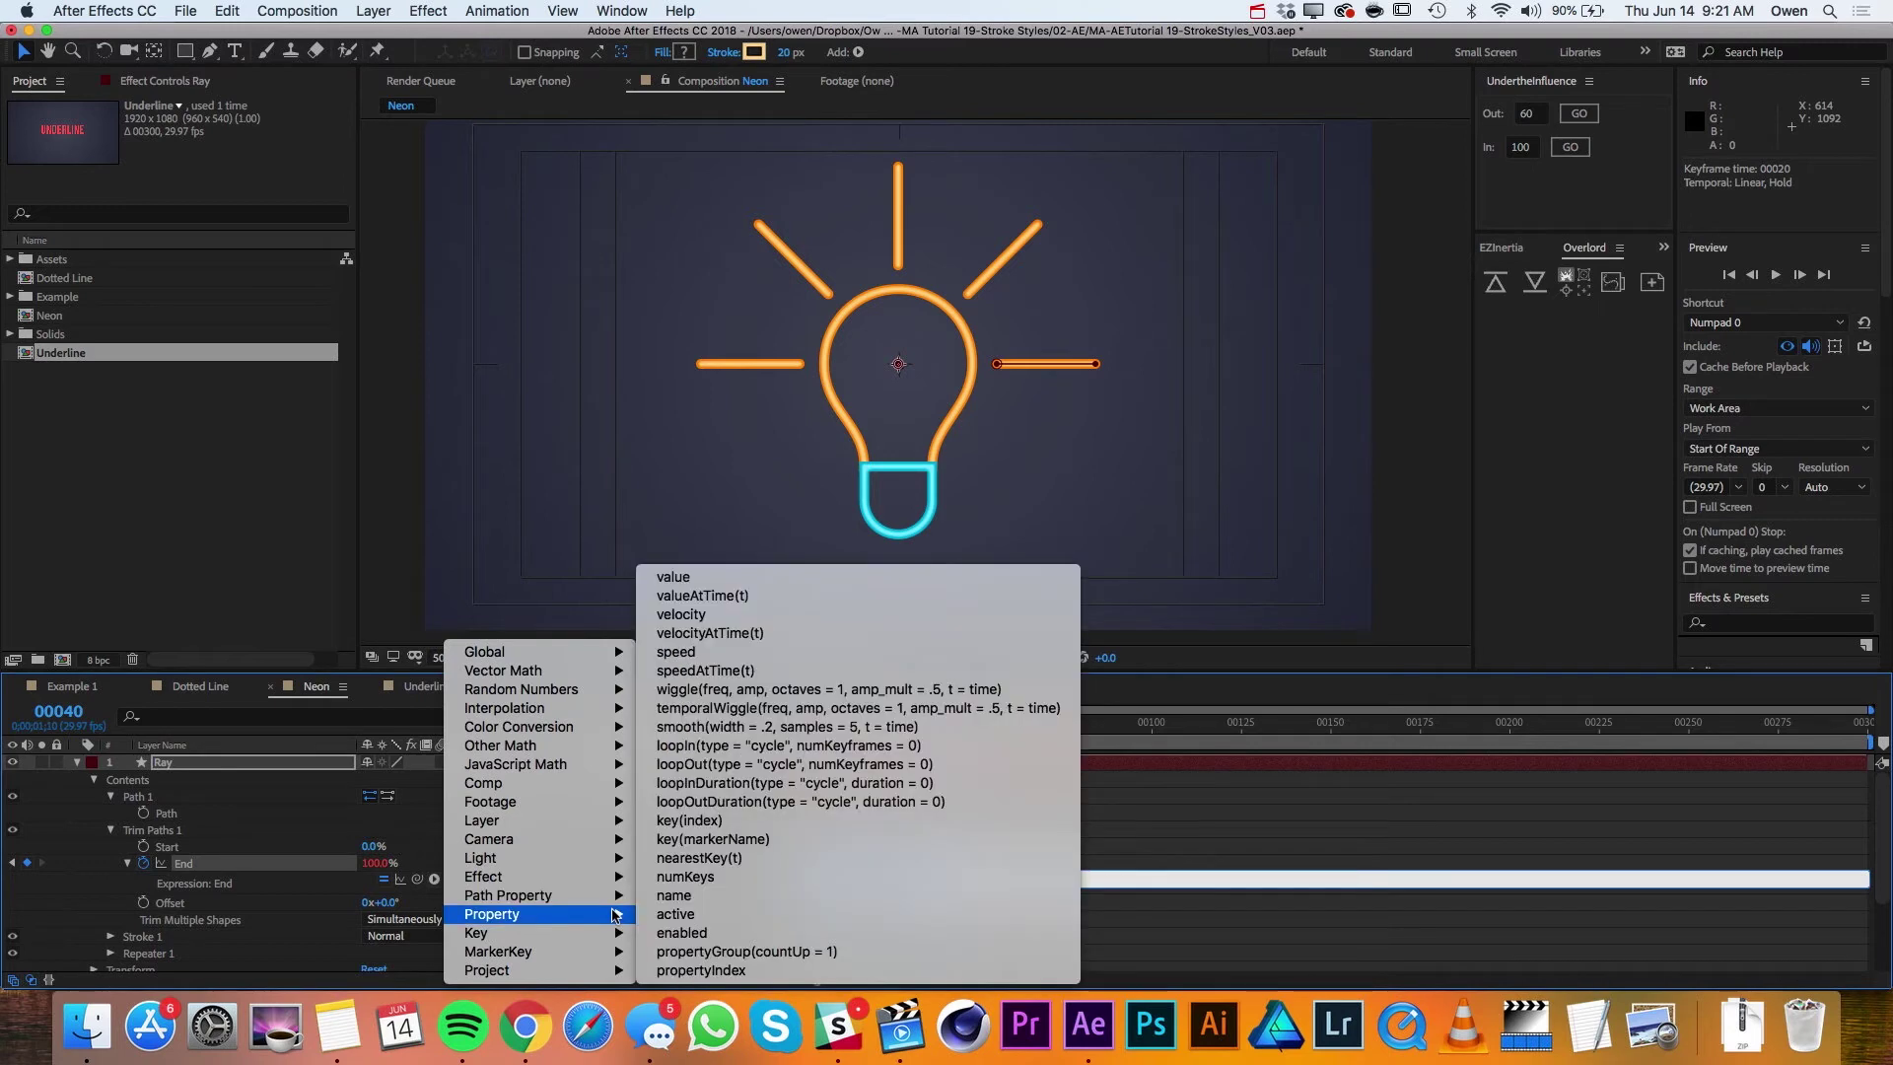
left_click(734, 804)
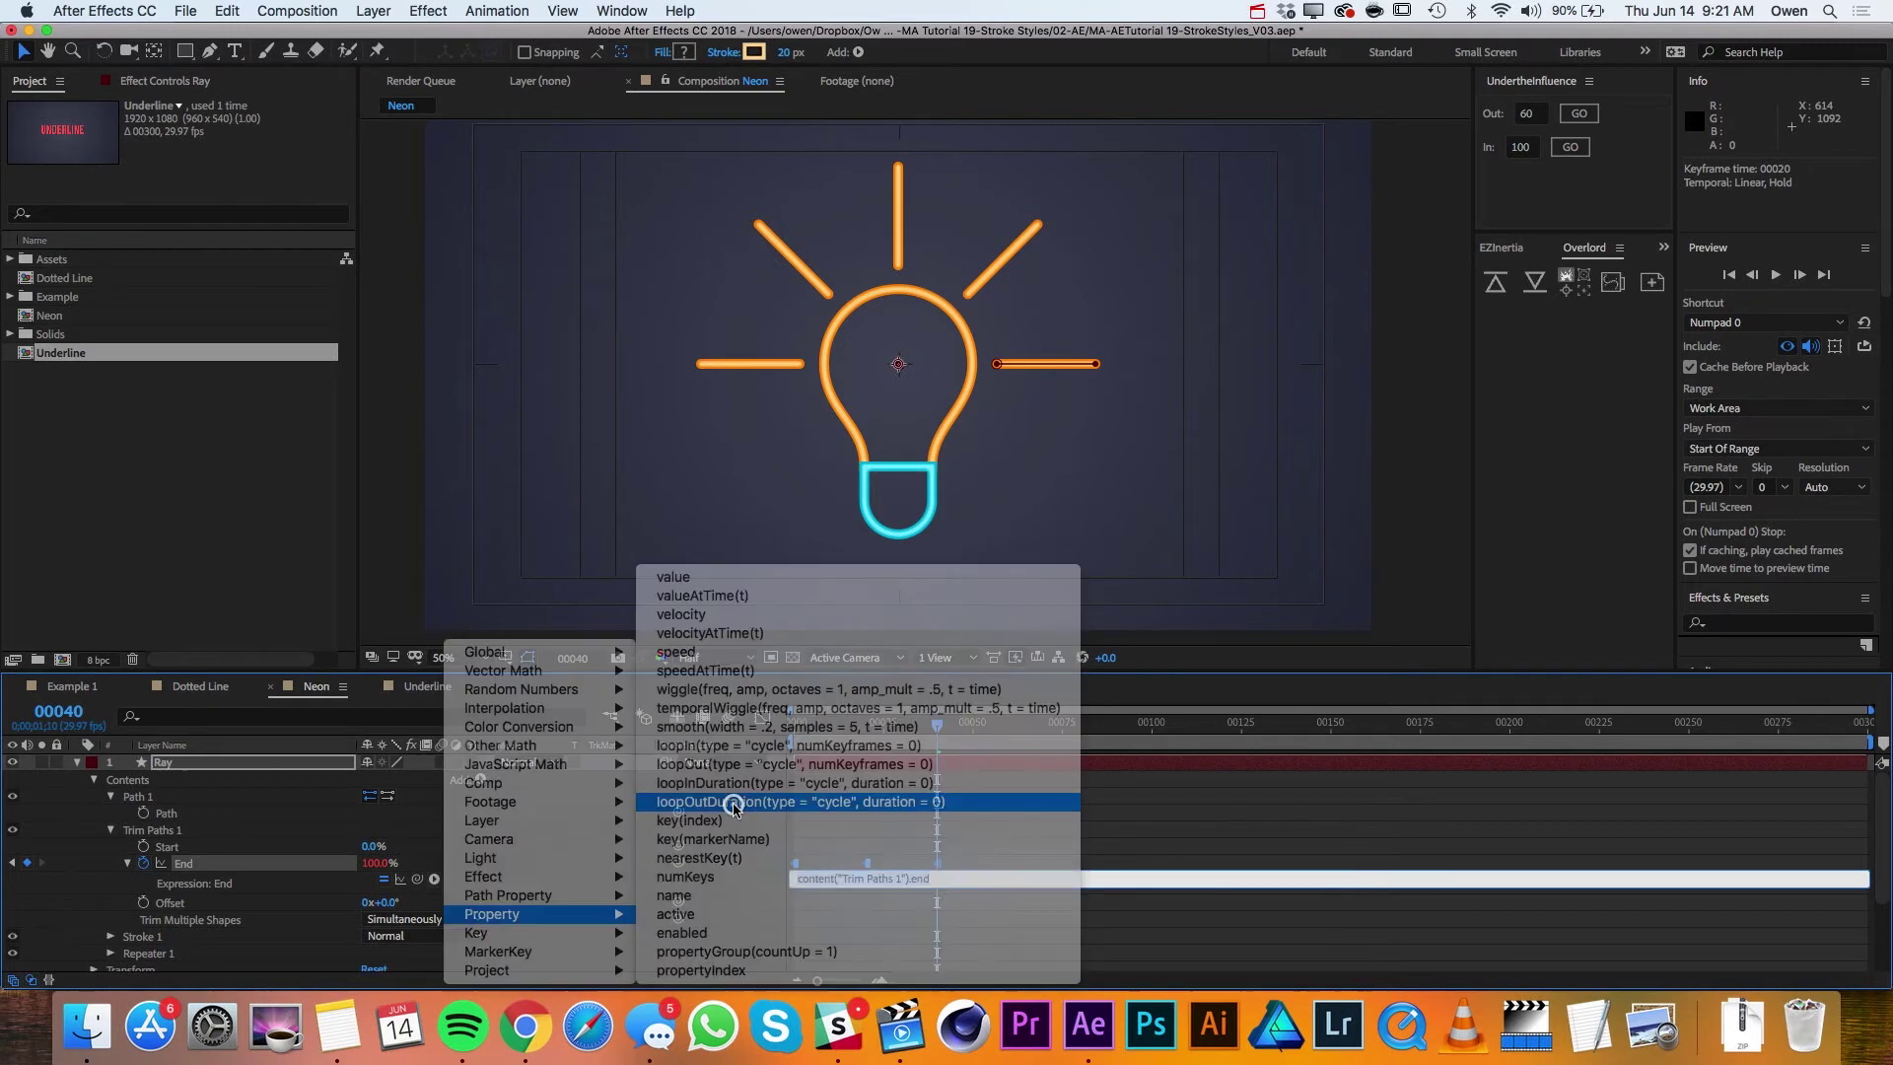
left_click(741, 877)
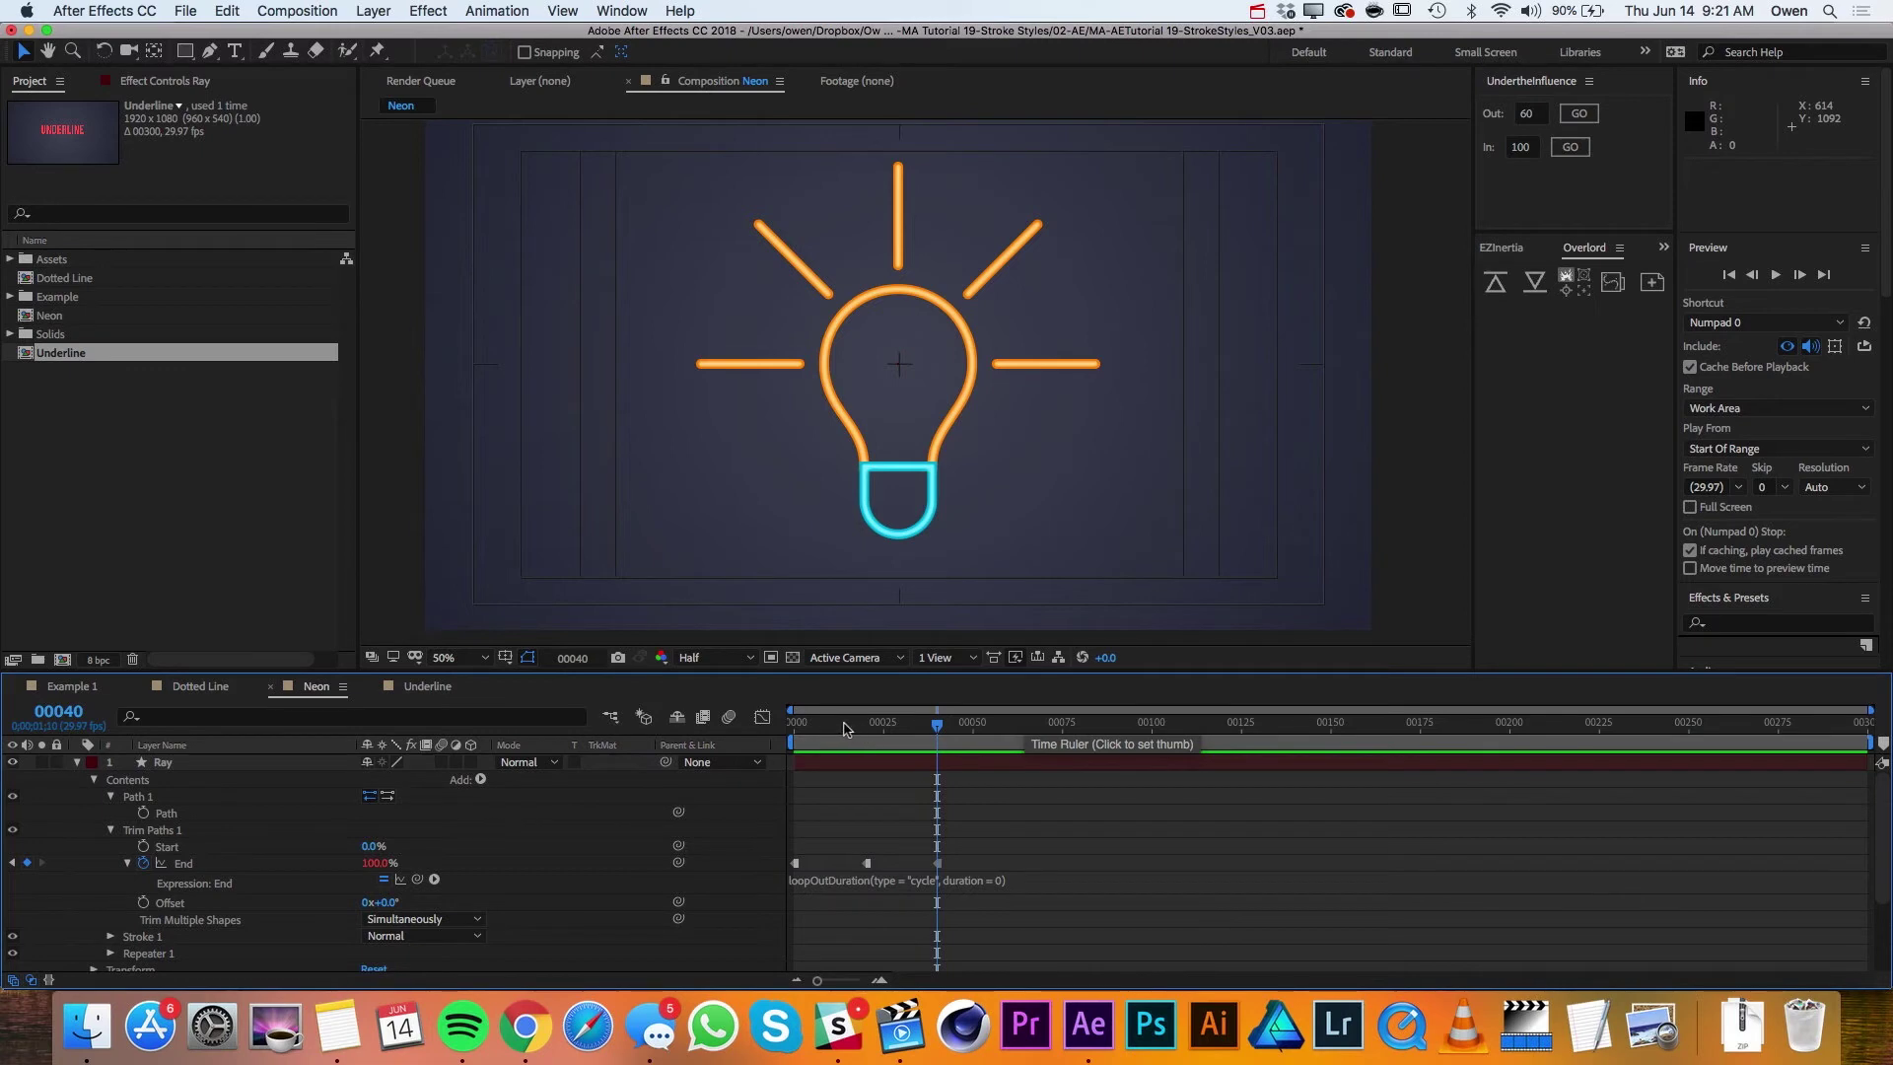
mouse_move(843, 728)
left_mouse_down()
mouse_move(808, 729)
mouse_move(872, 735)
left_mouse_up()
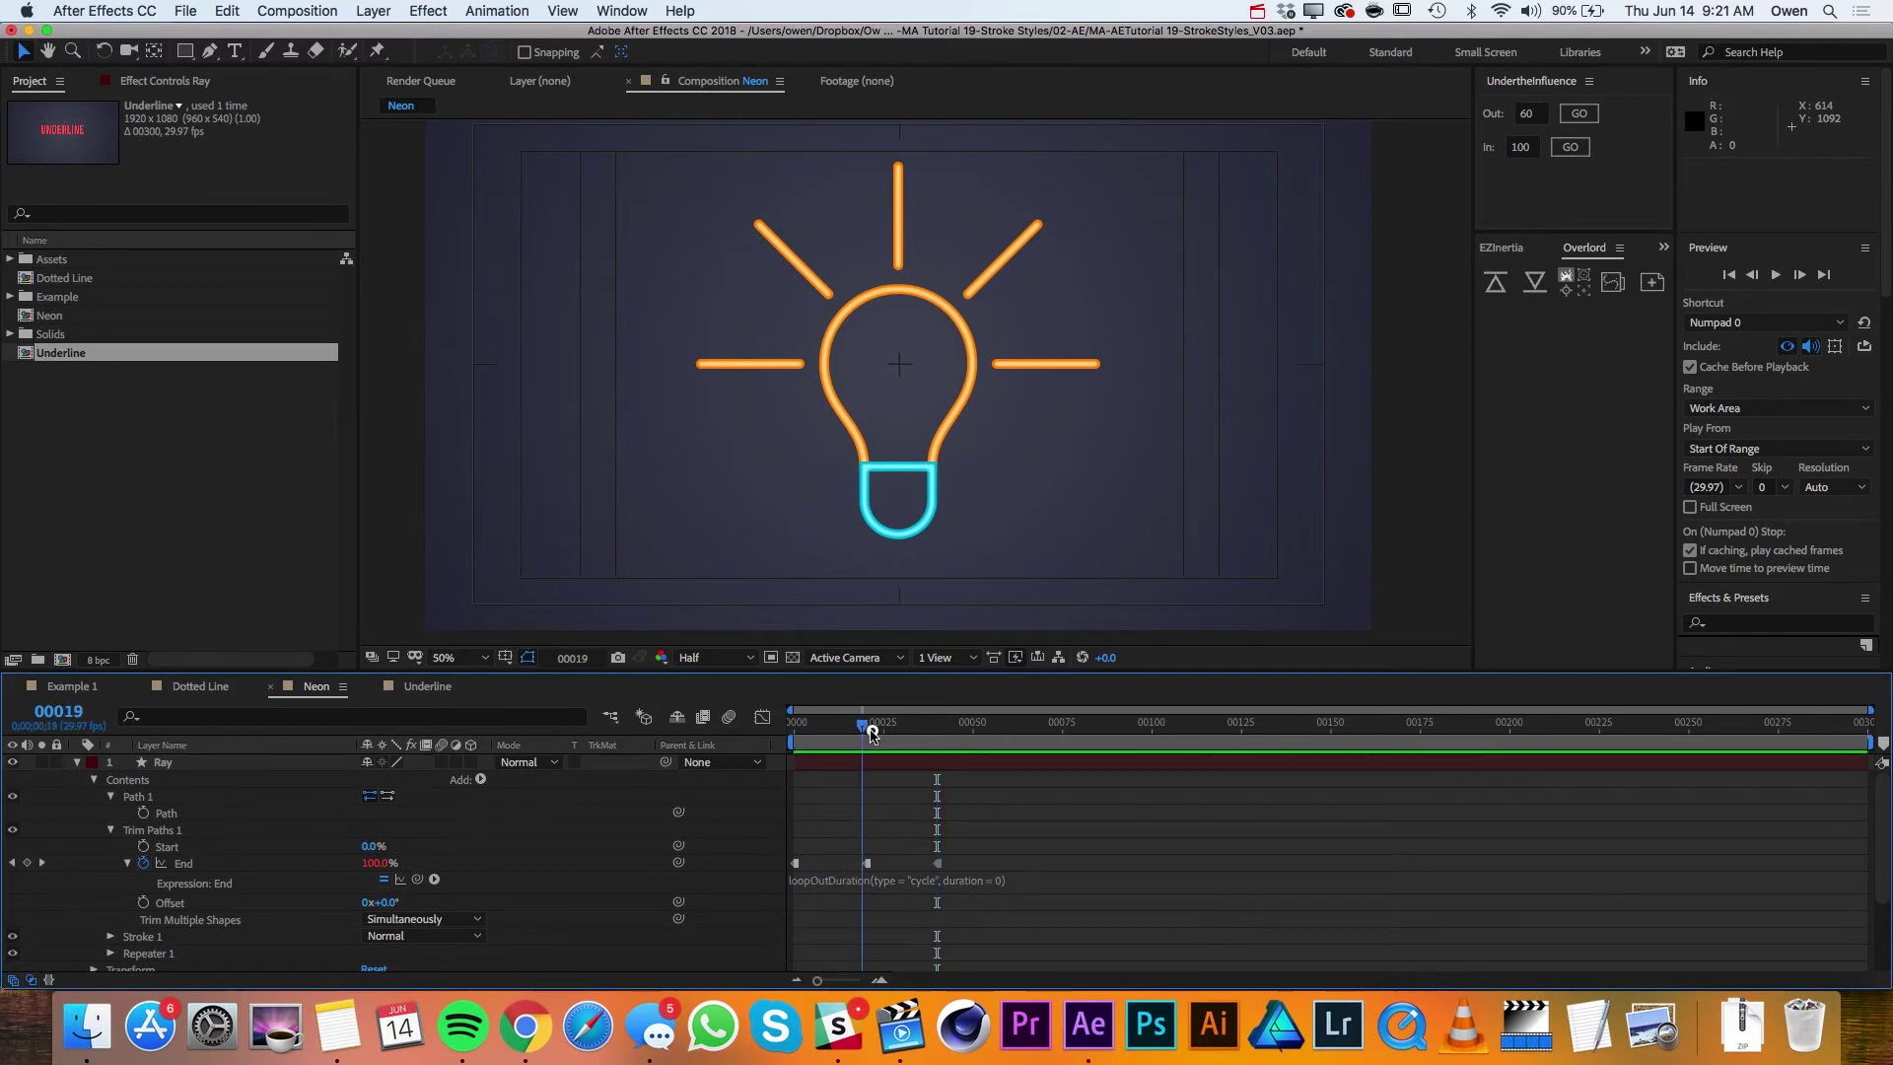
key("space")
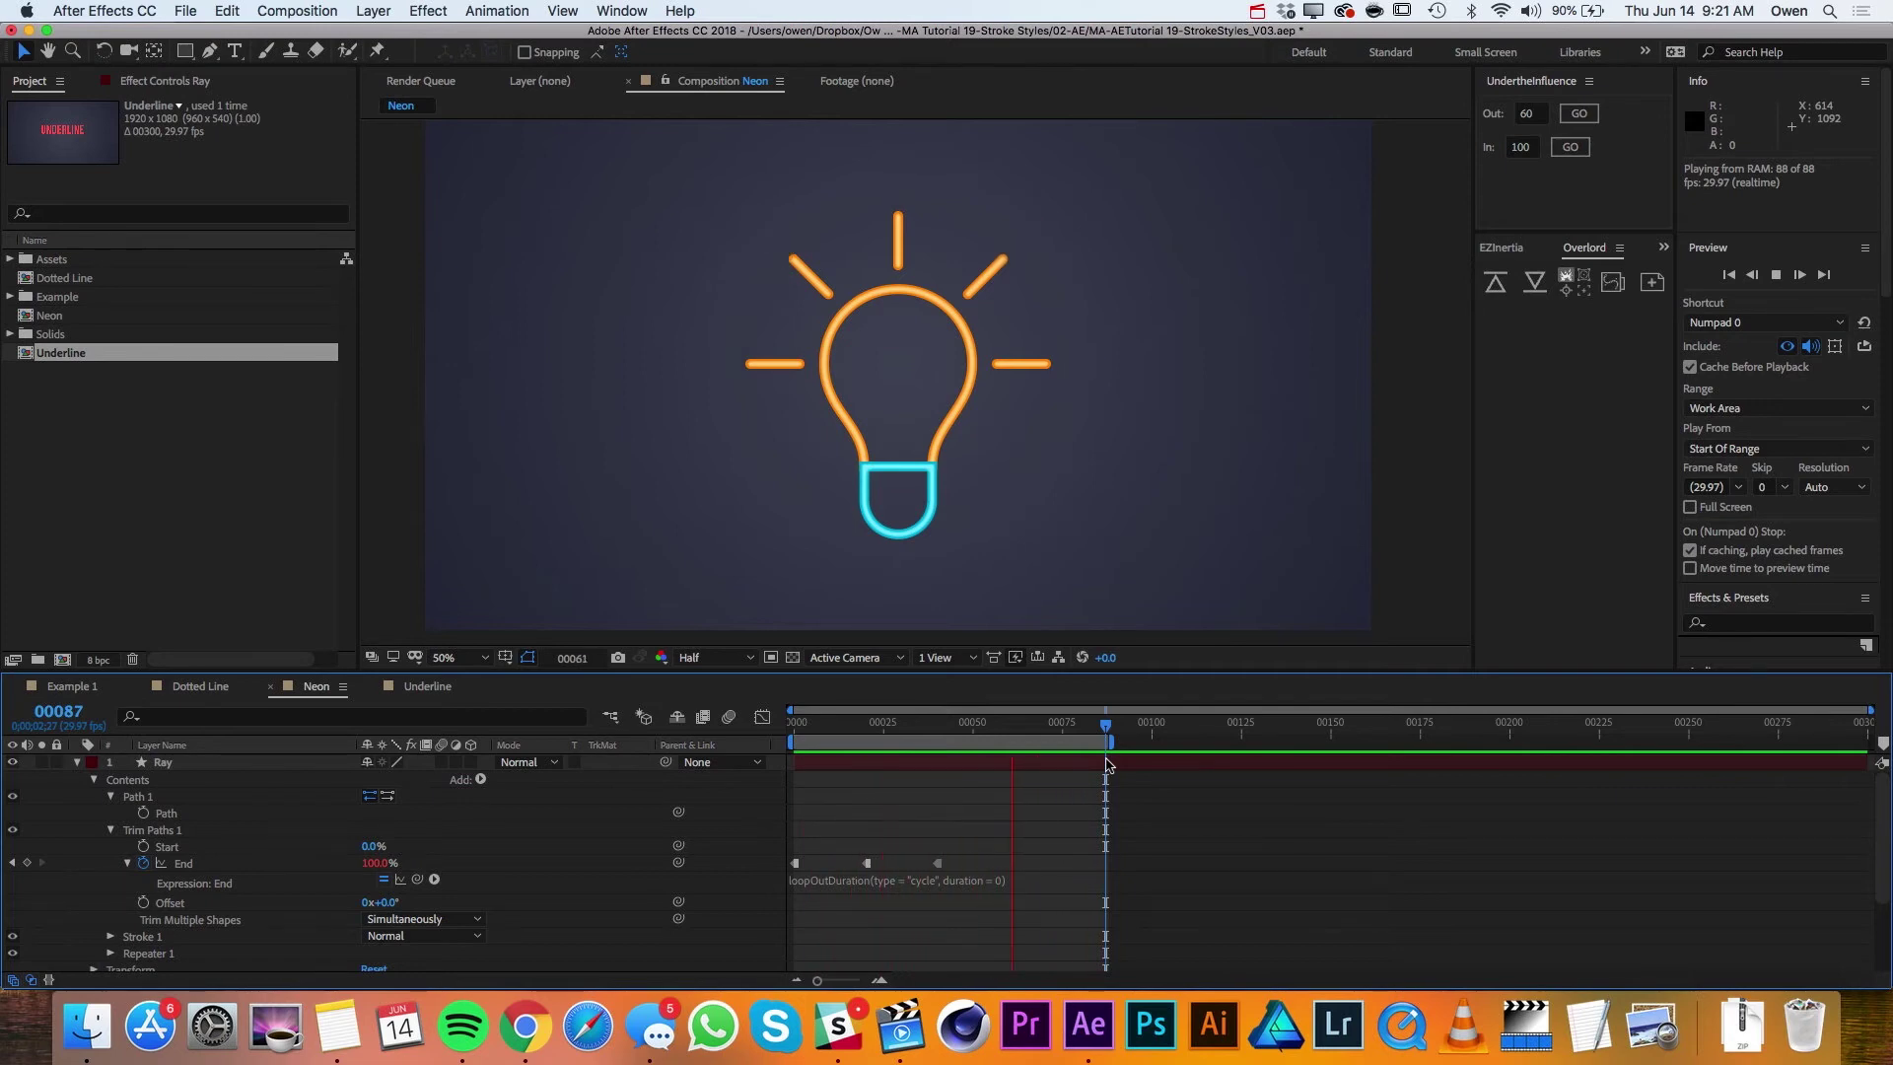
key("space")
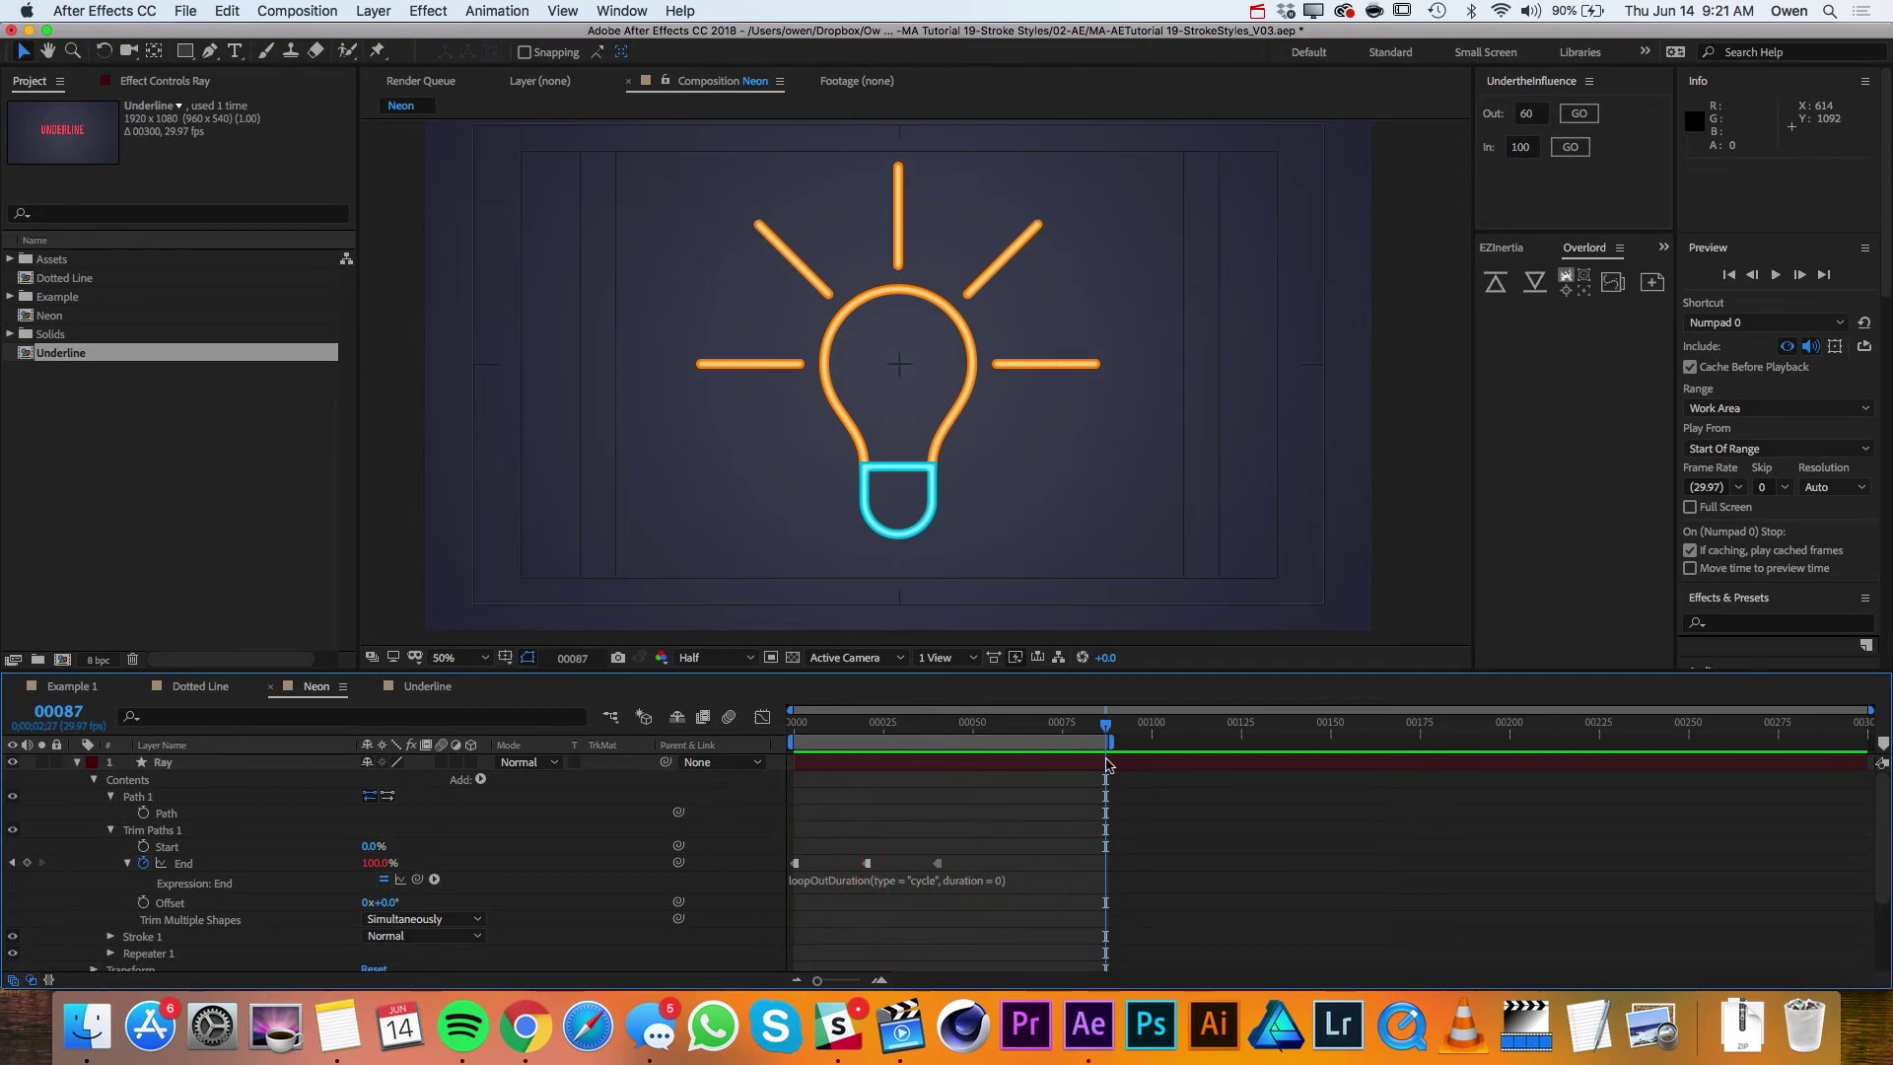
left_click_drag(897, 732, 923, 731)
Step: Duplicate the Ray layer, place the copy beneath it, and rename it Dark Rays
left_click(196, 765)
key("u")
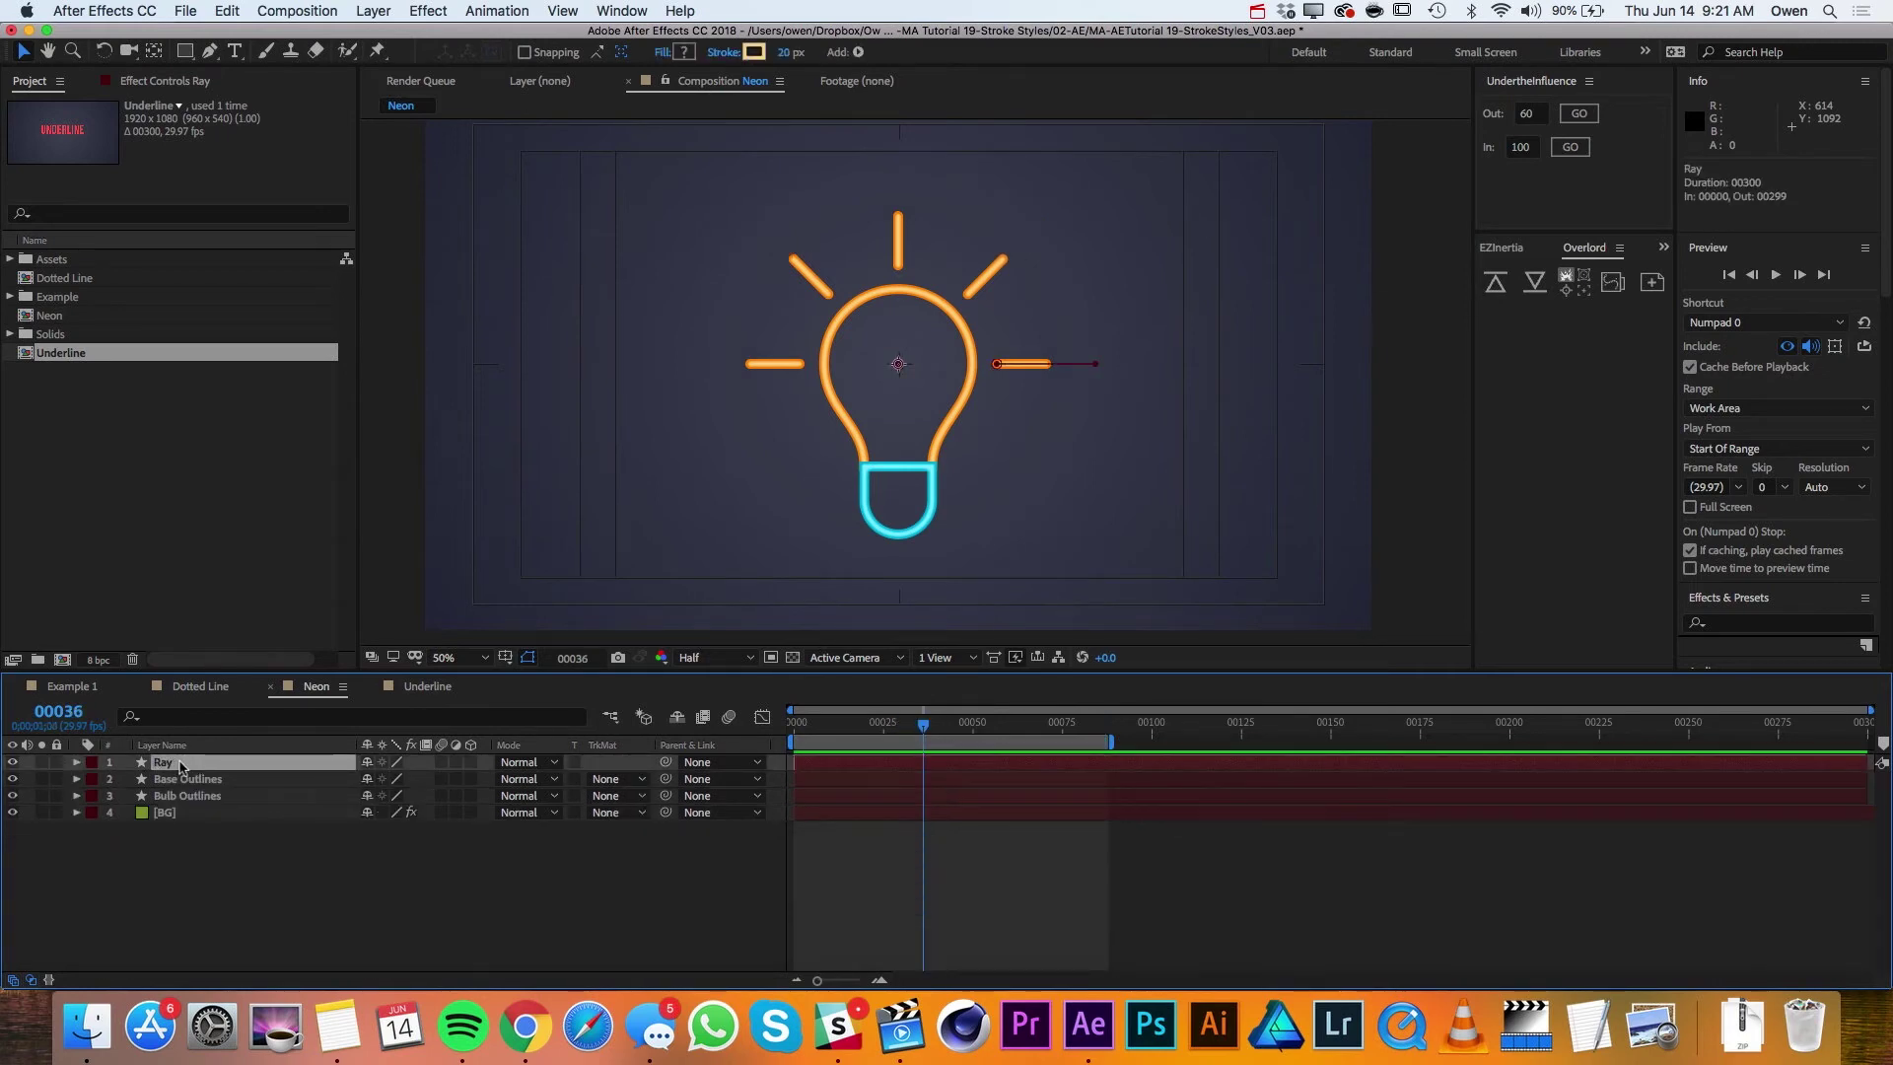
key("super+d")
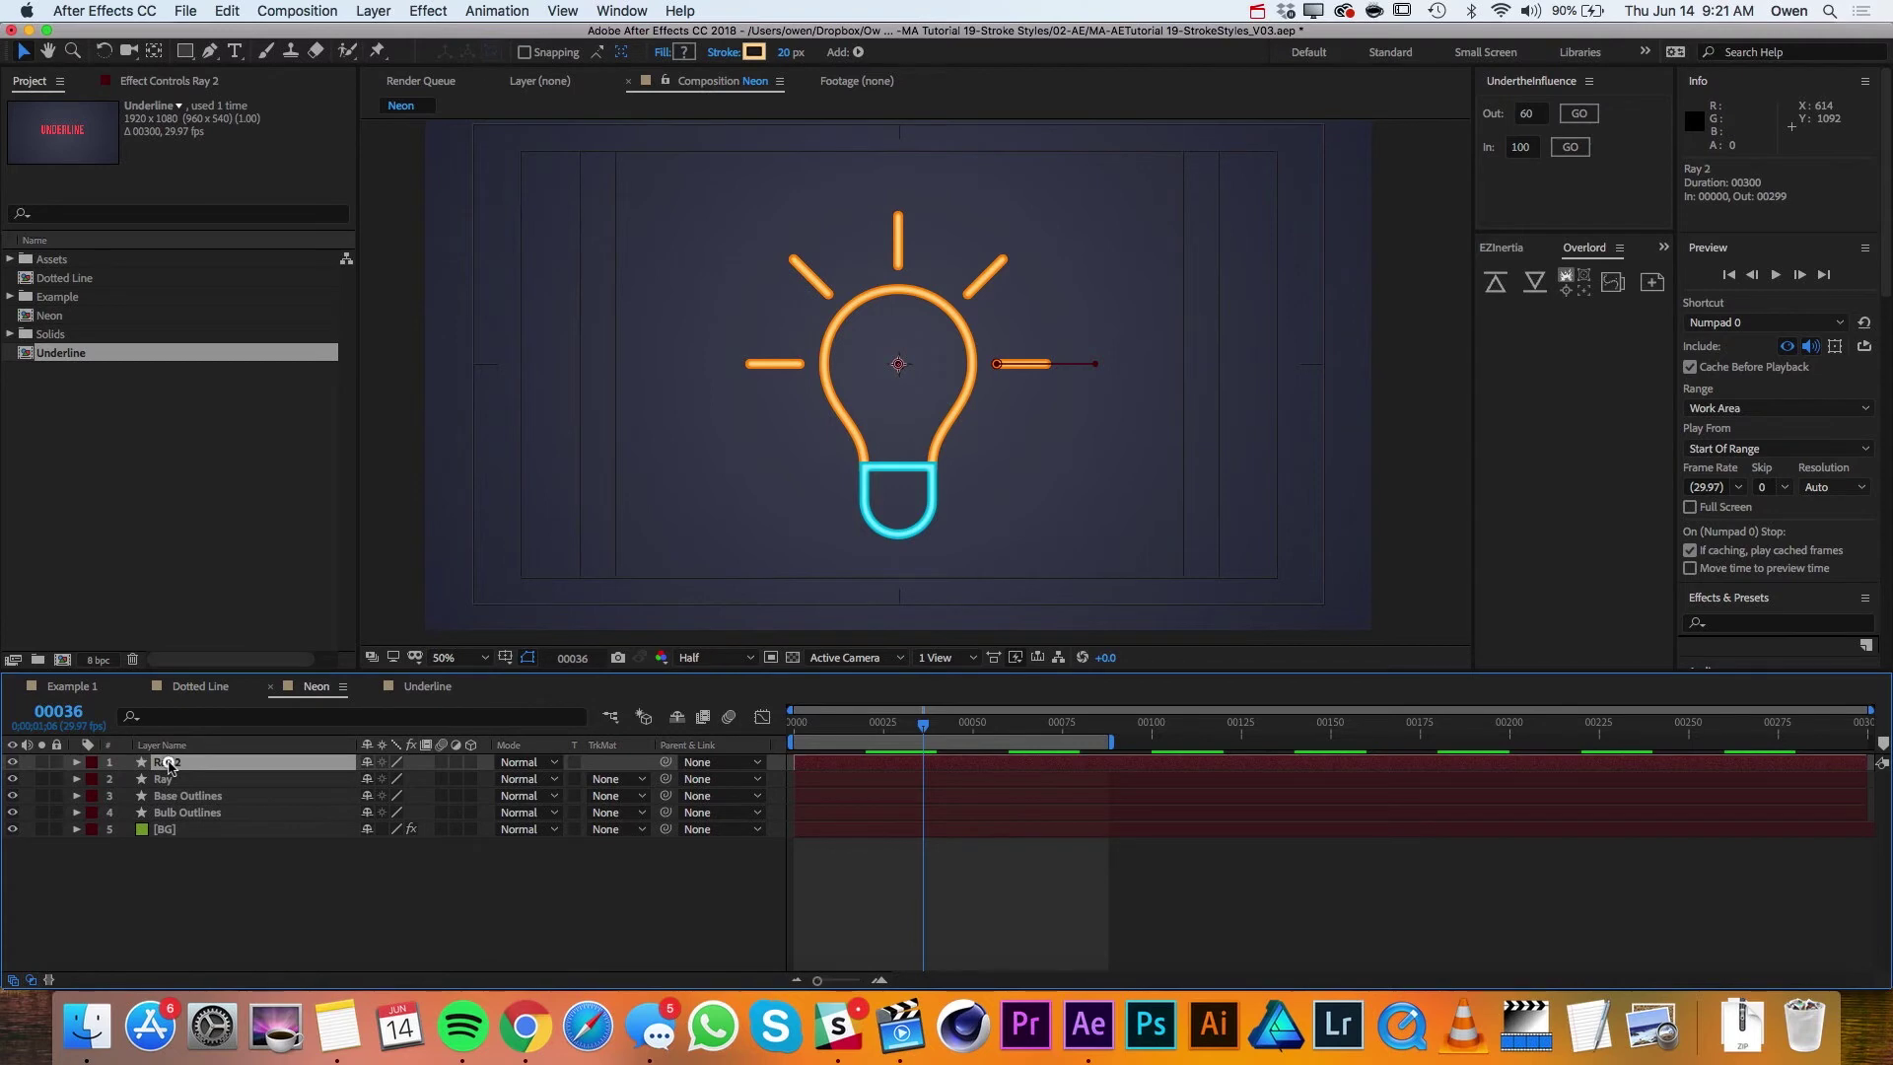
left_click_drag(180, 764, 171, 789)
key("Return")
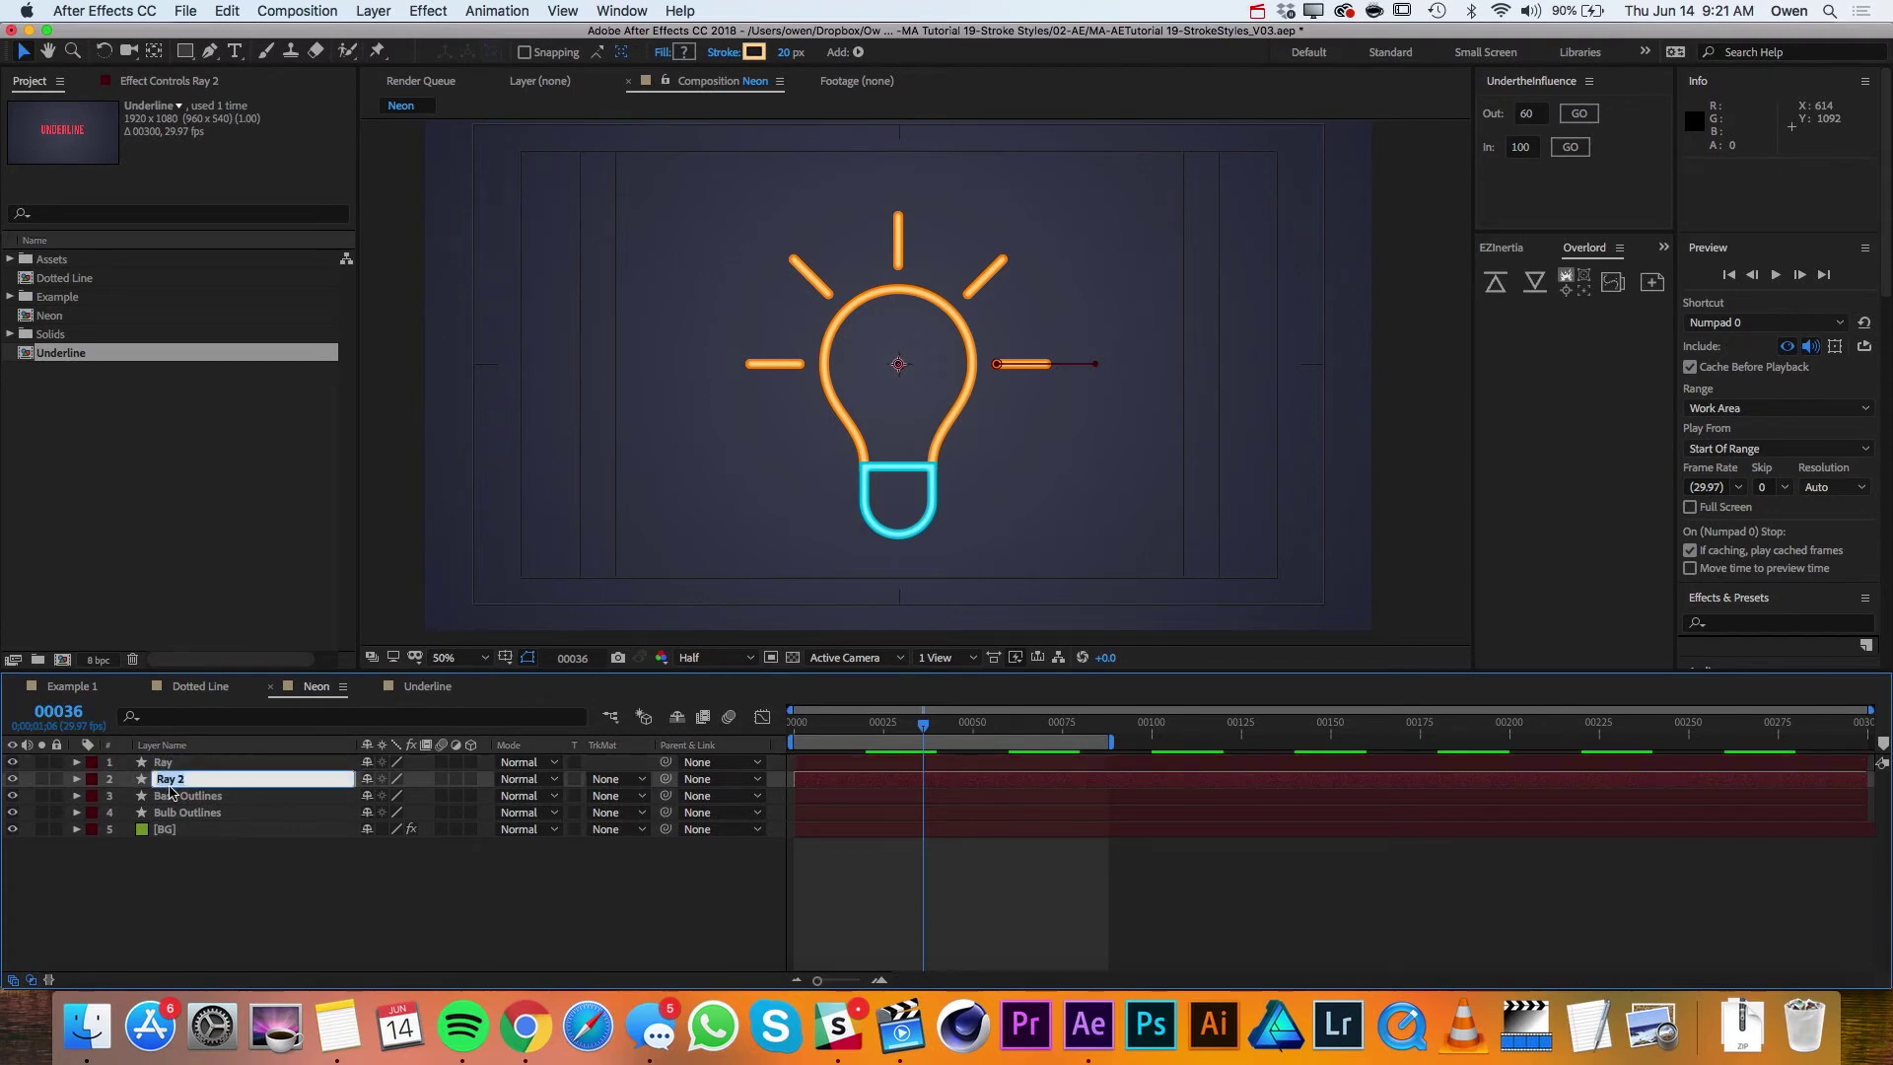
type("Dark")
key("Return")
Step: Delete Trim Paths 1 from Dark Rays and change its stroke to a dark colour
left_click(77, 779)
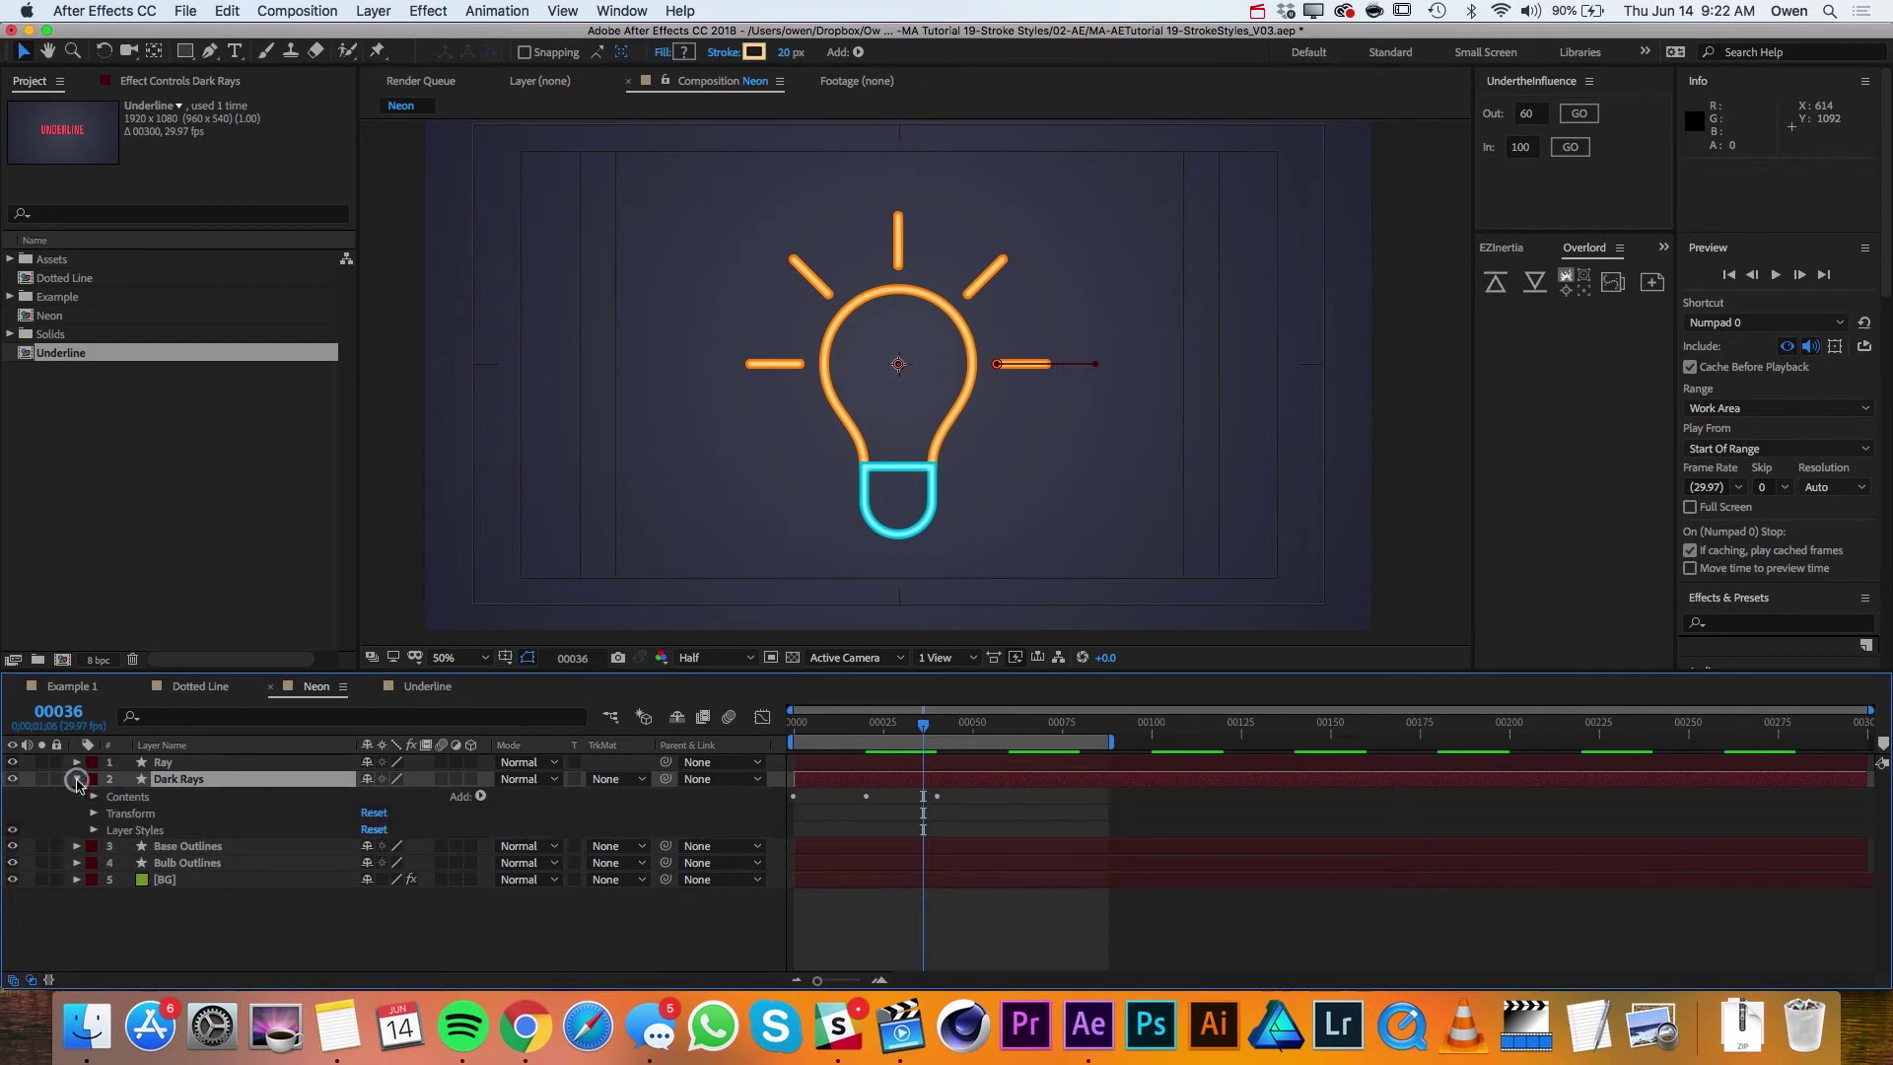
left_click(93, 797)
left_click(154, 833)
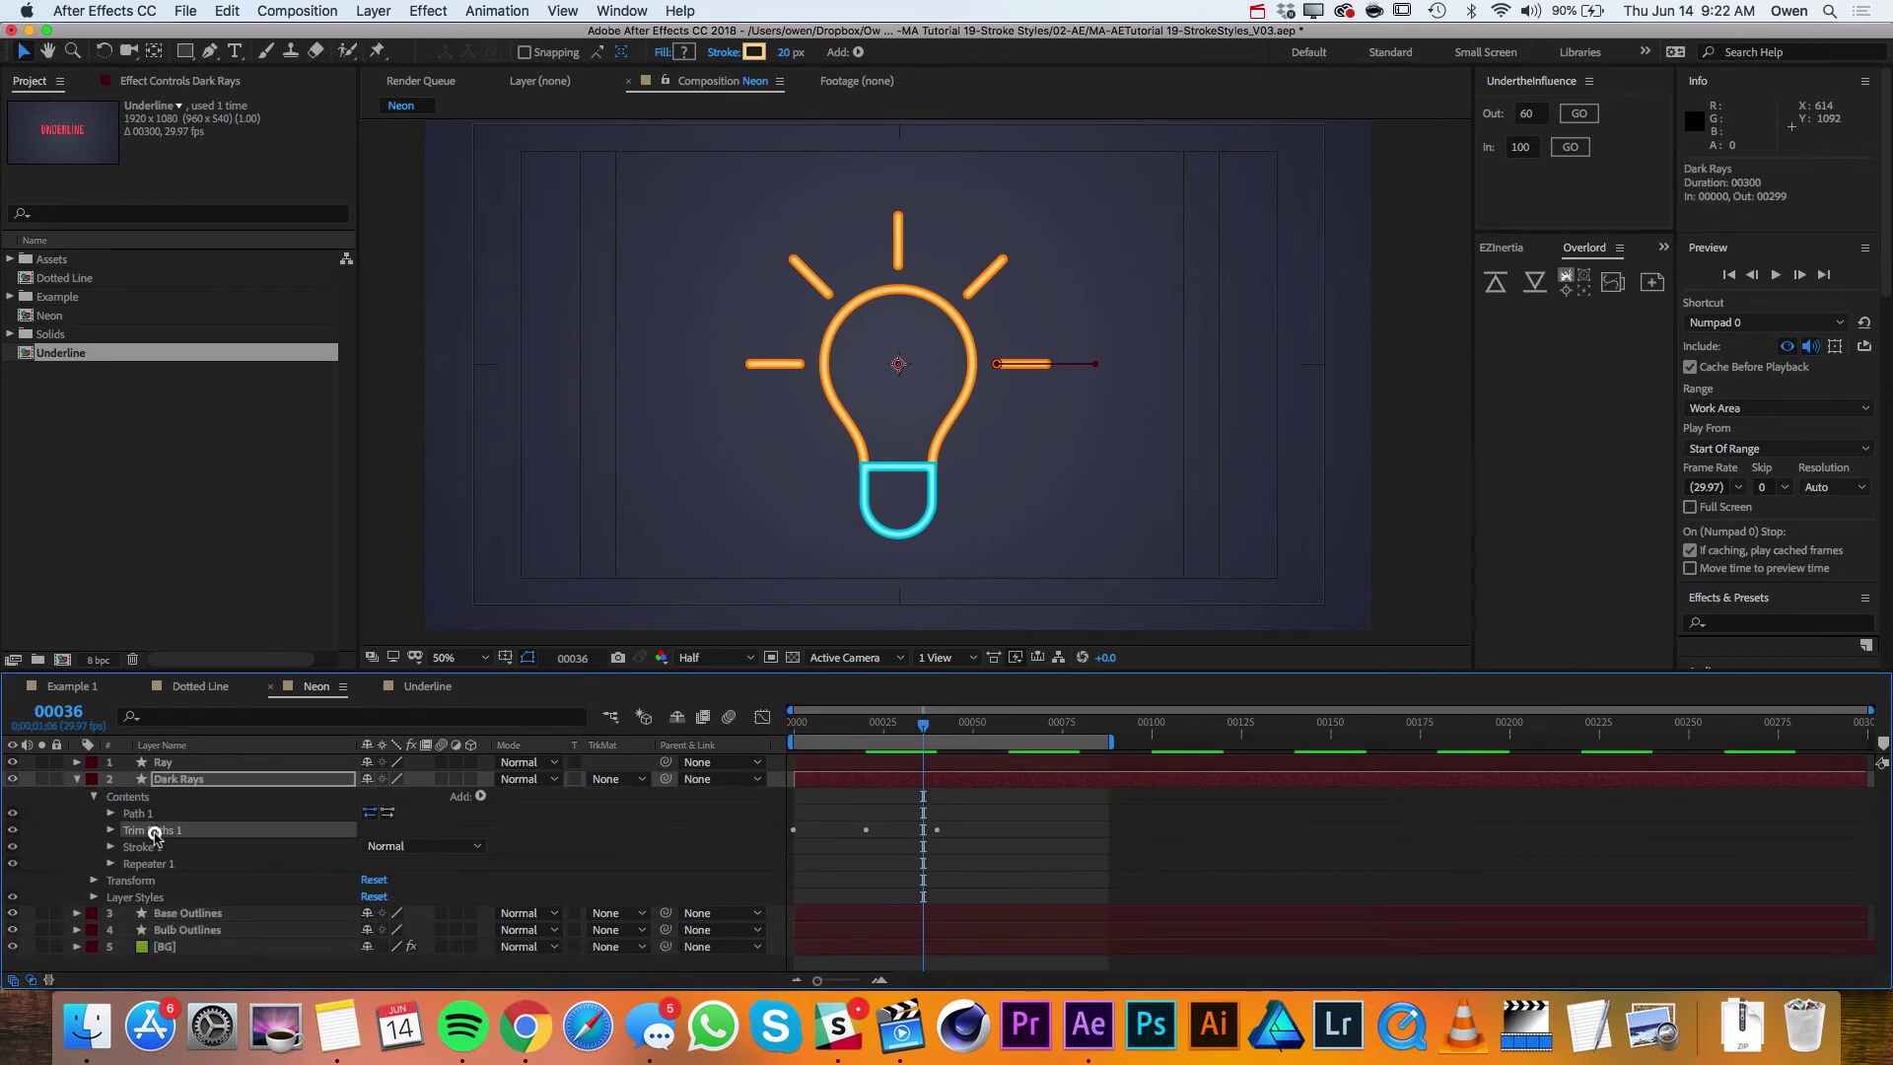
key("Delete")
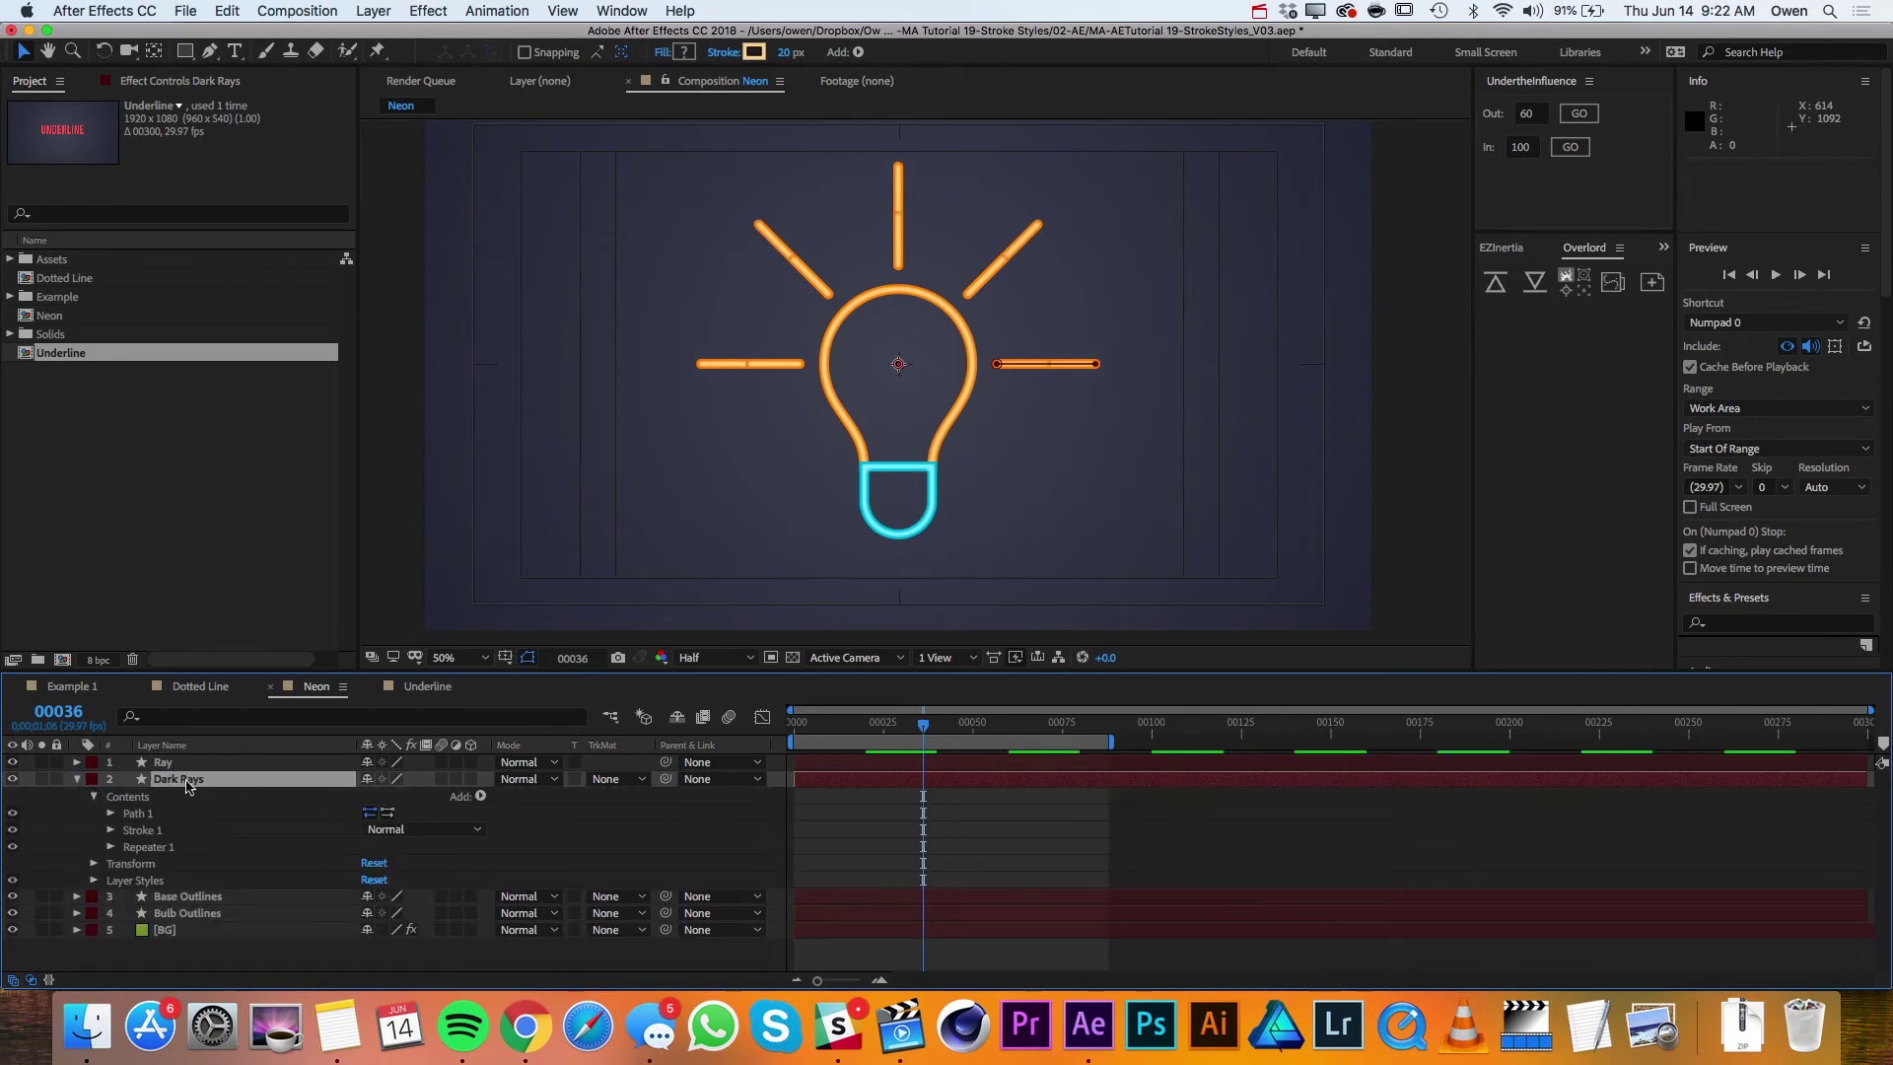
left_click(754, 52)
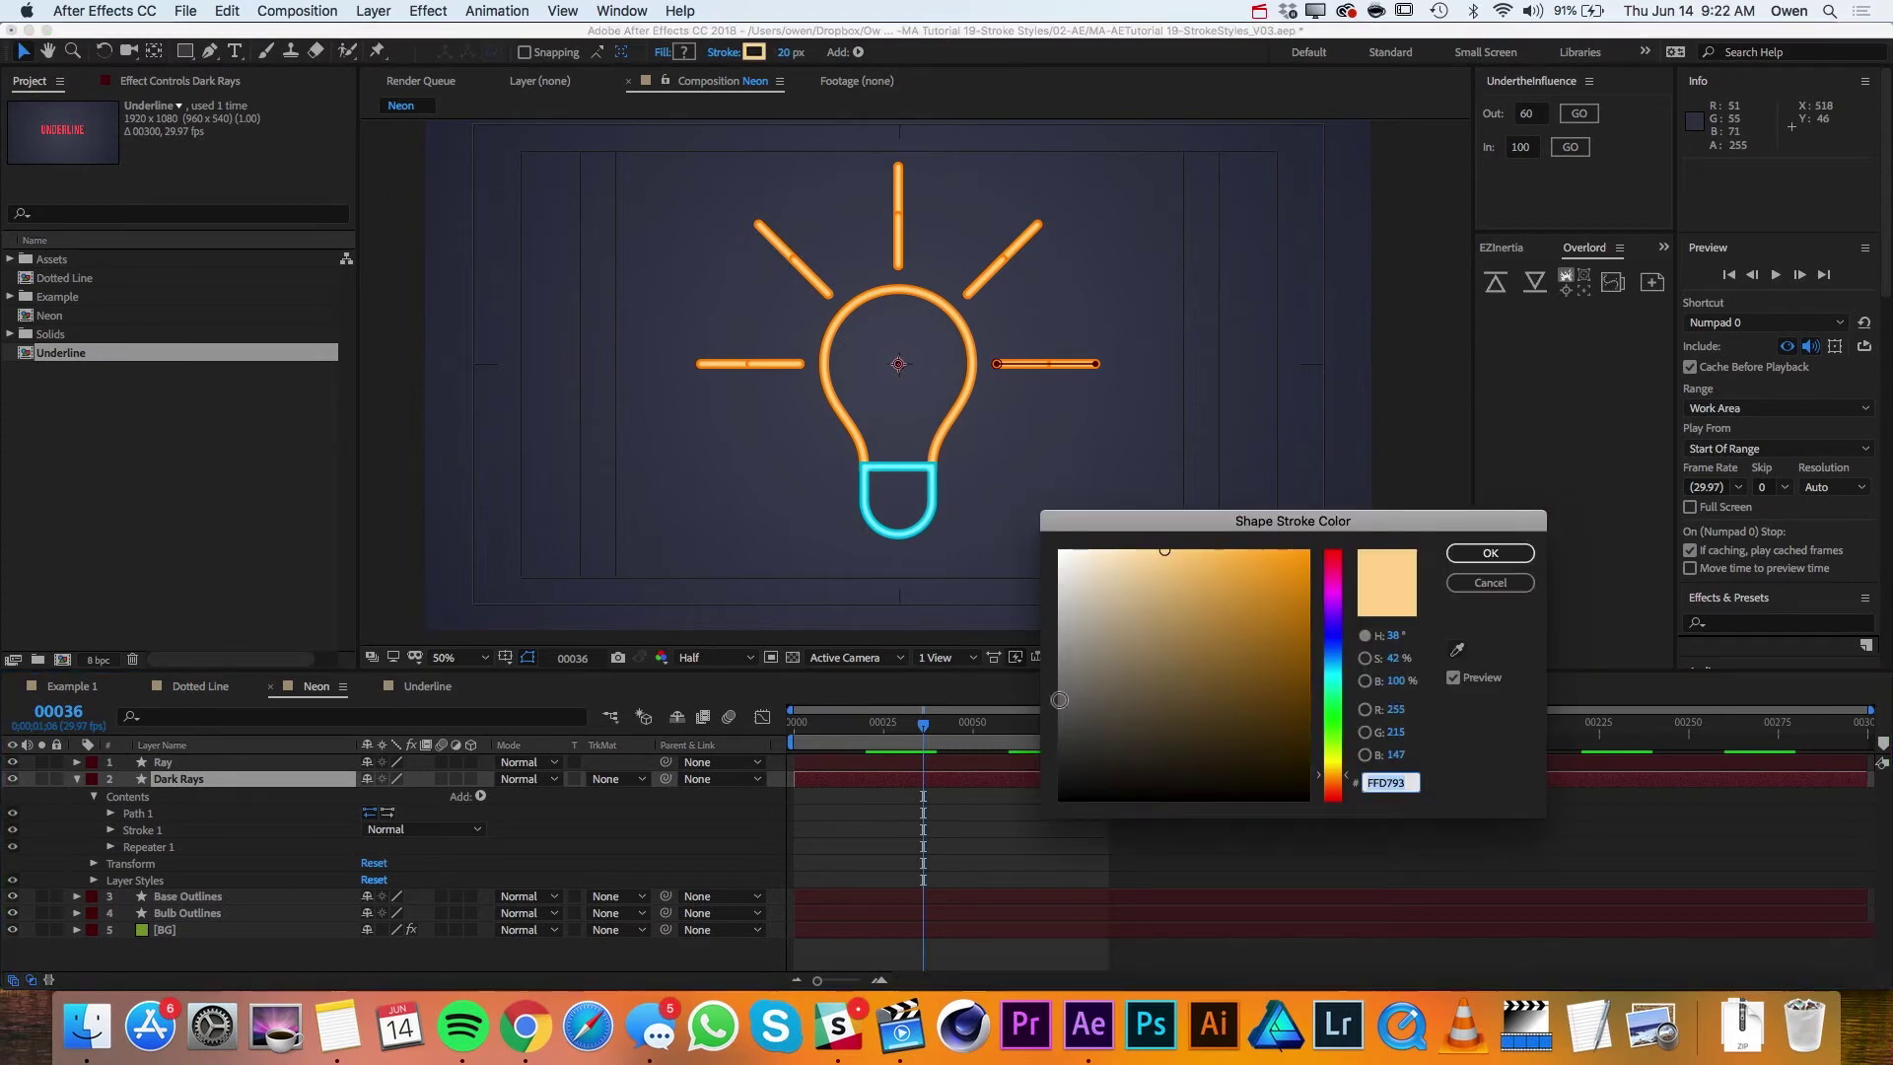
left_click_drag(1060, 700, 1037, 744)
left_click(1486, 553)
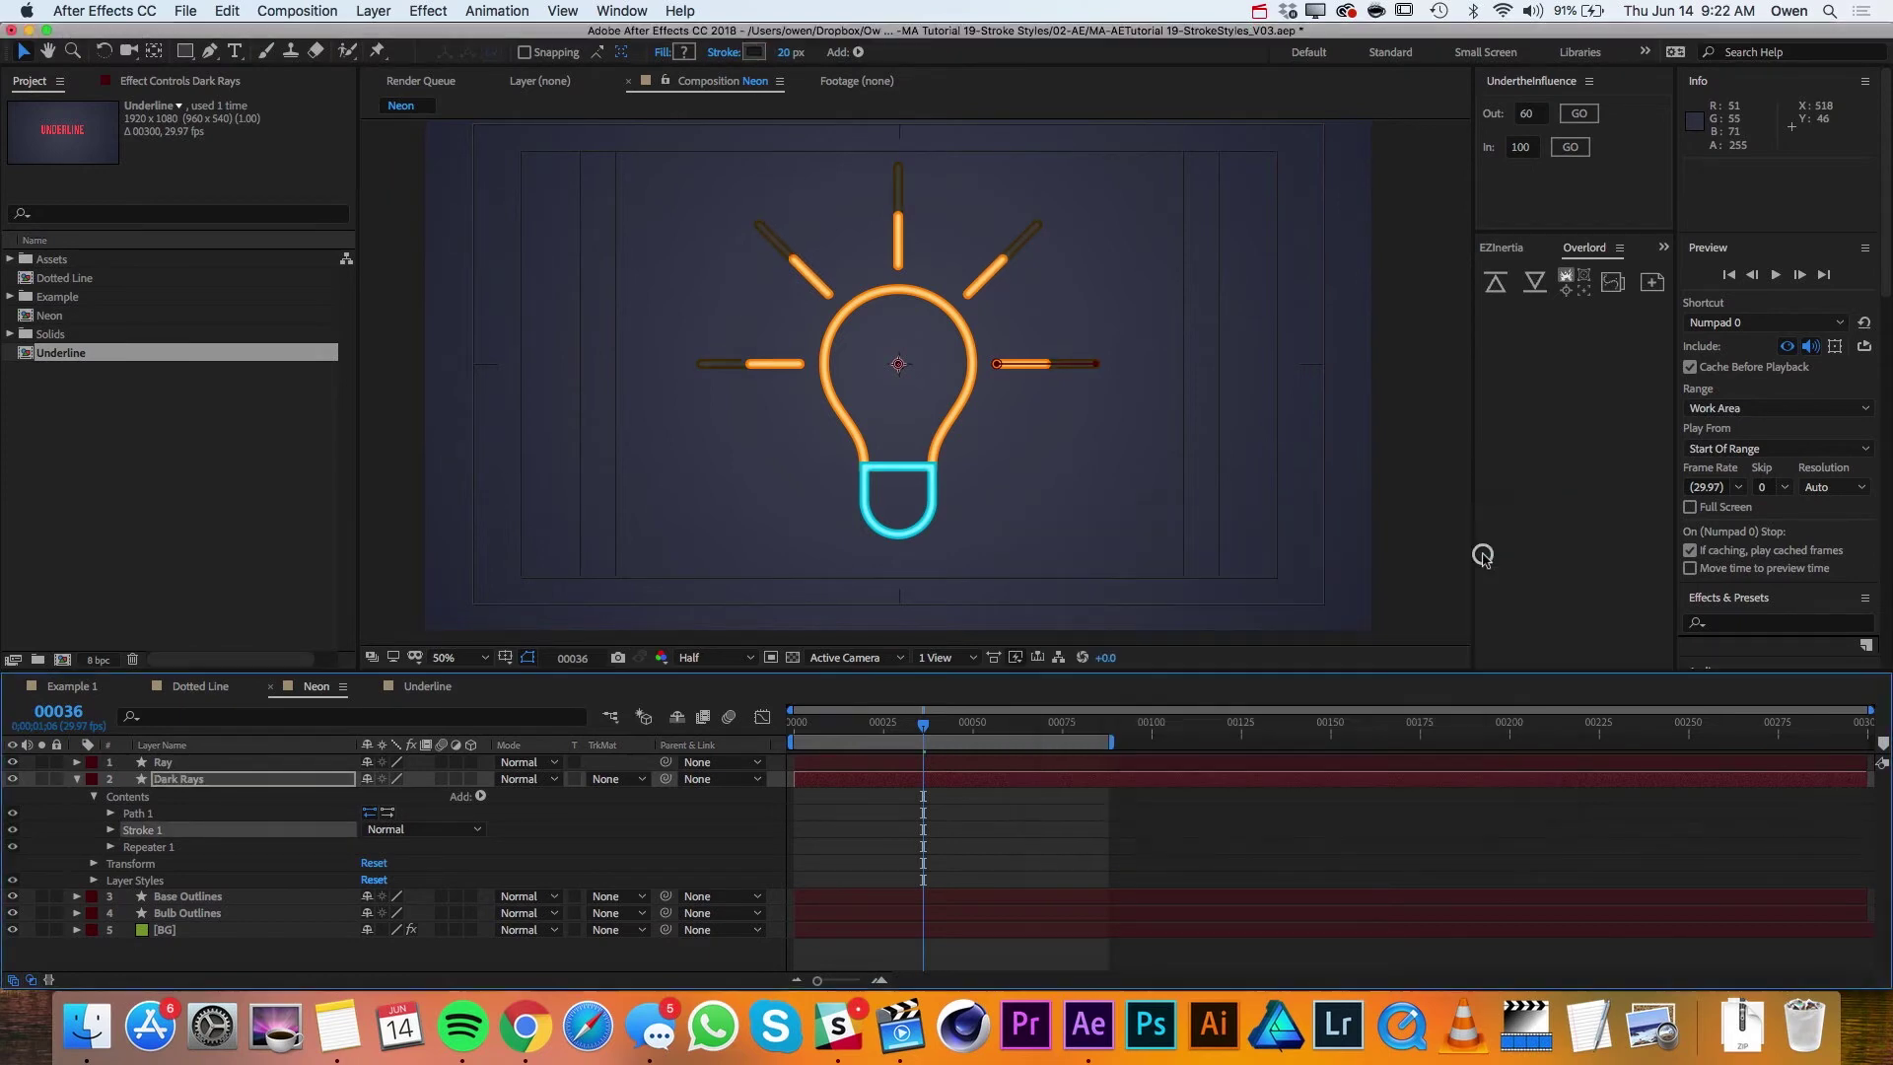
Step: Change the Dark Rays Inner Glow colour to grey
left_click(97, 882)
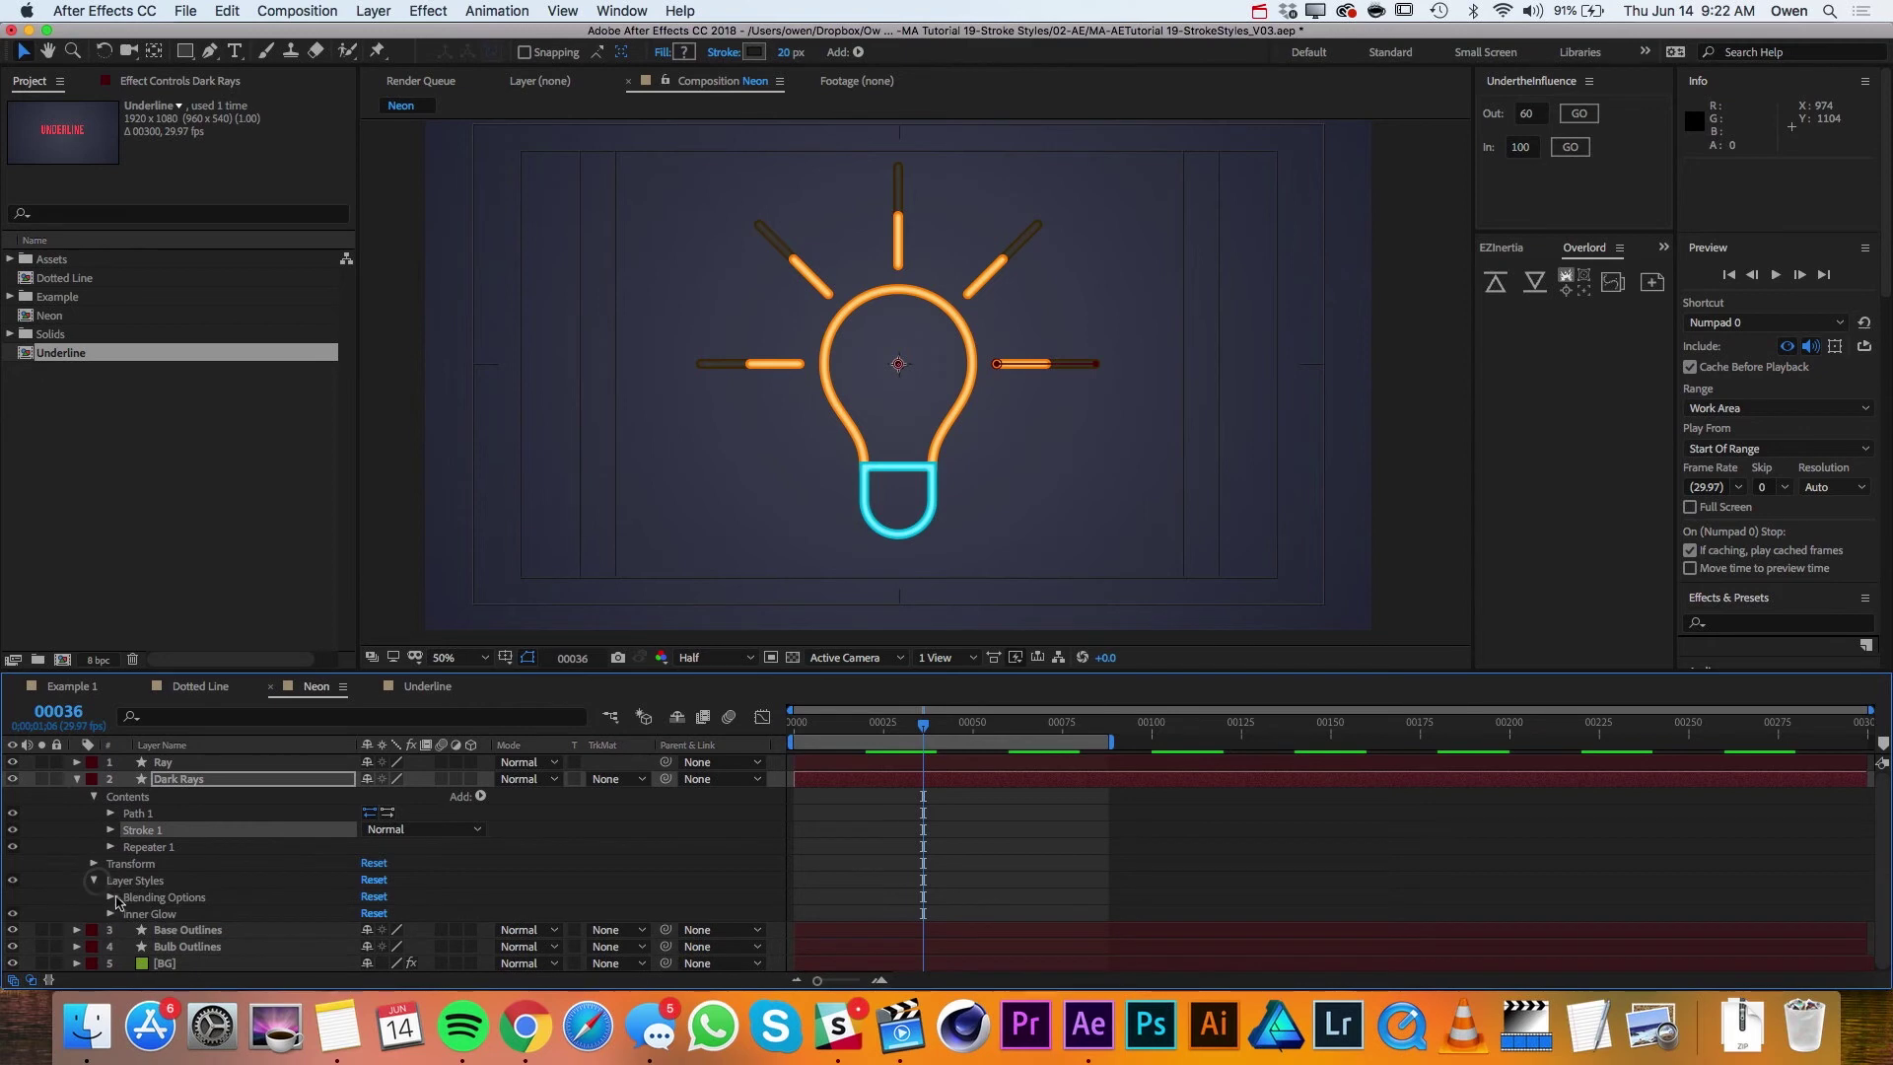
left_click(112, 913)
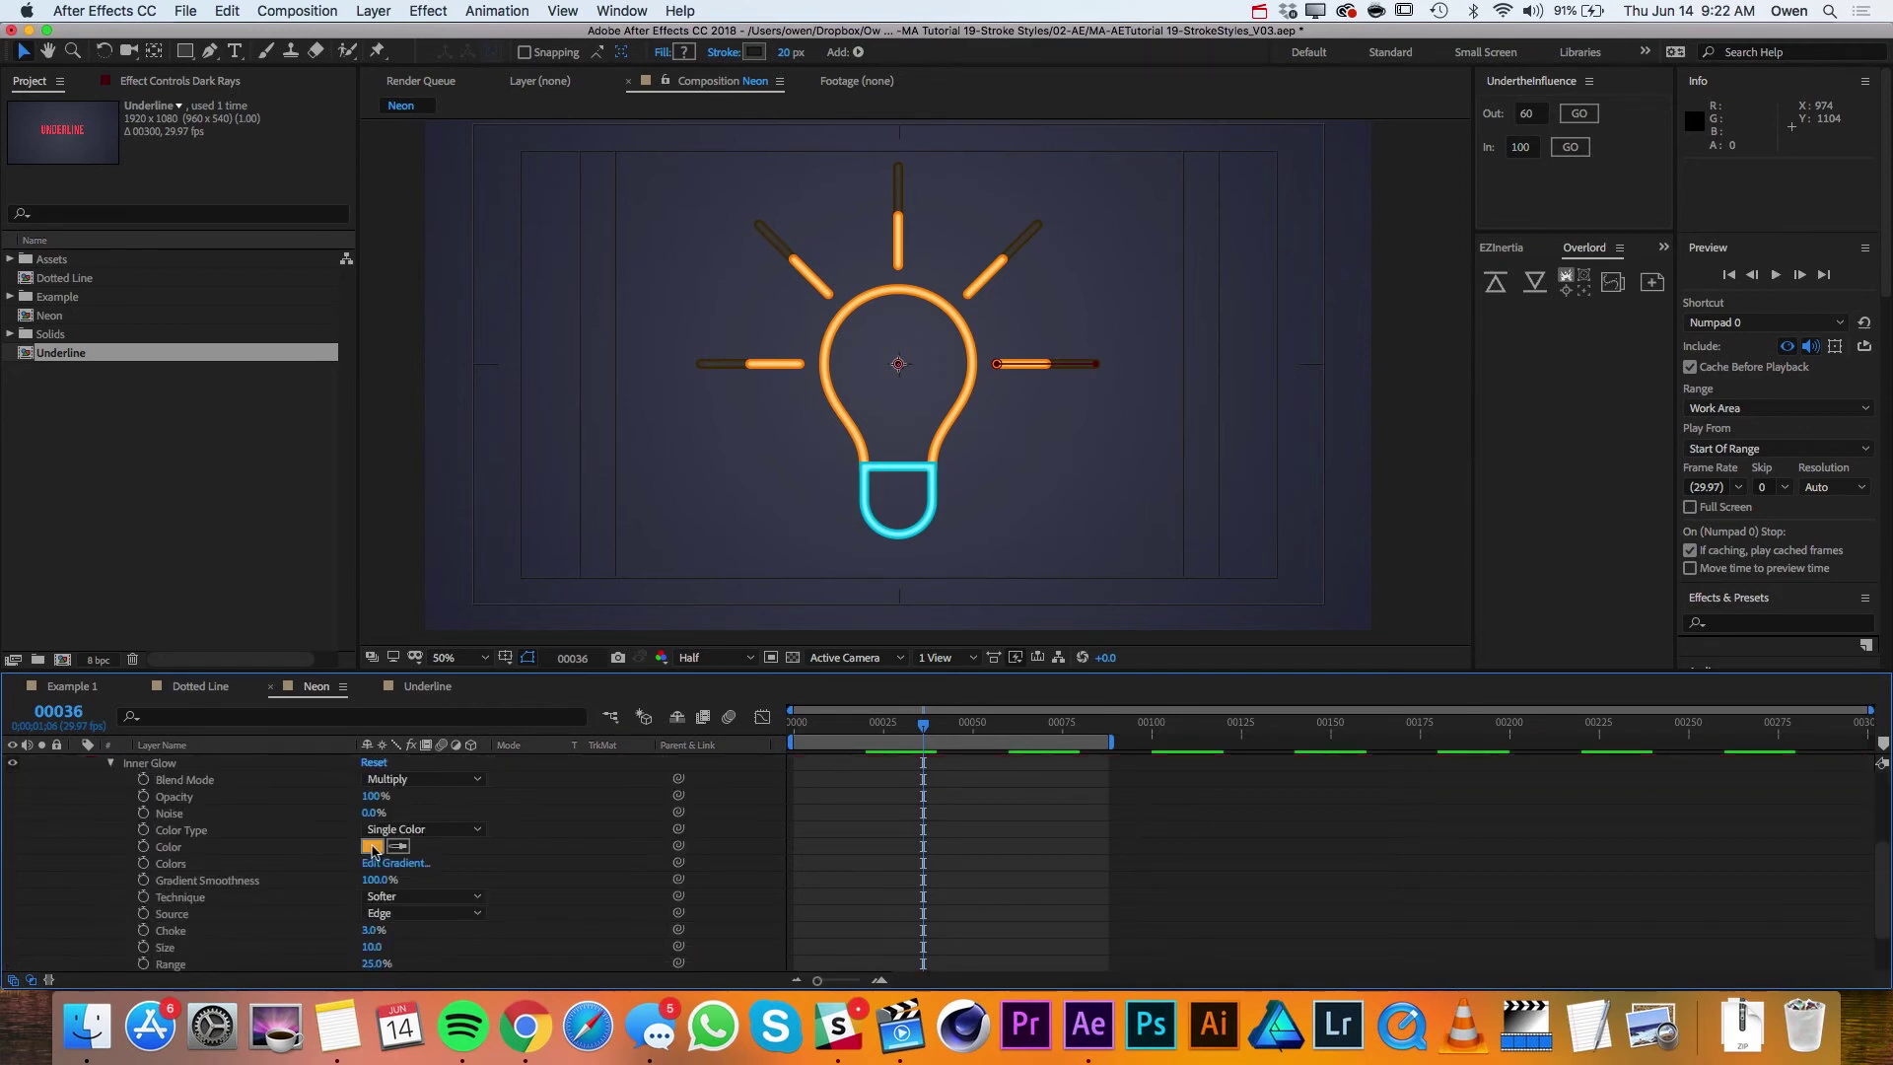
left_click(372, 845)
left_click_drag(1071, 655, 1012, 729)
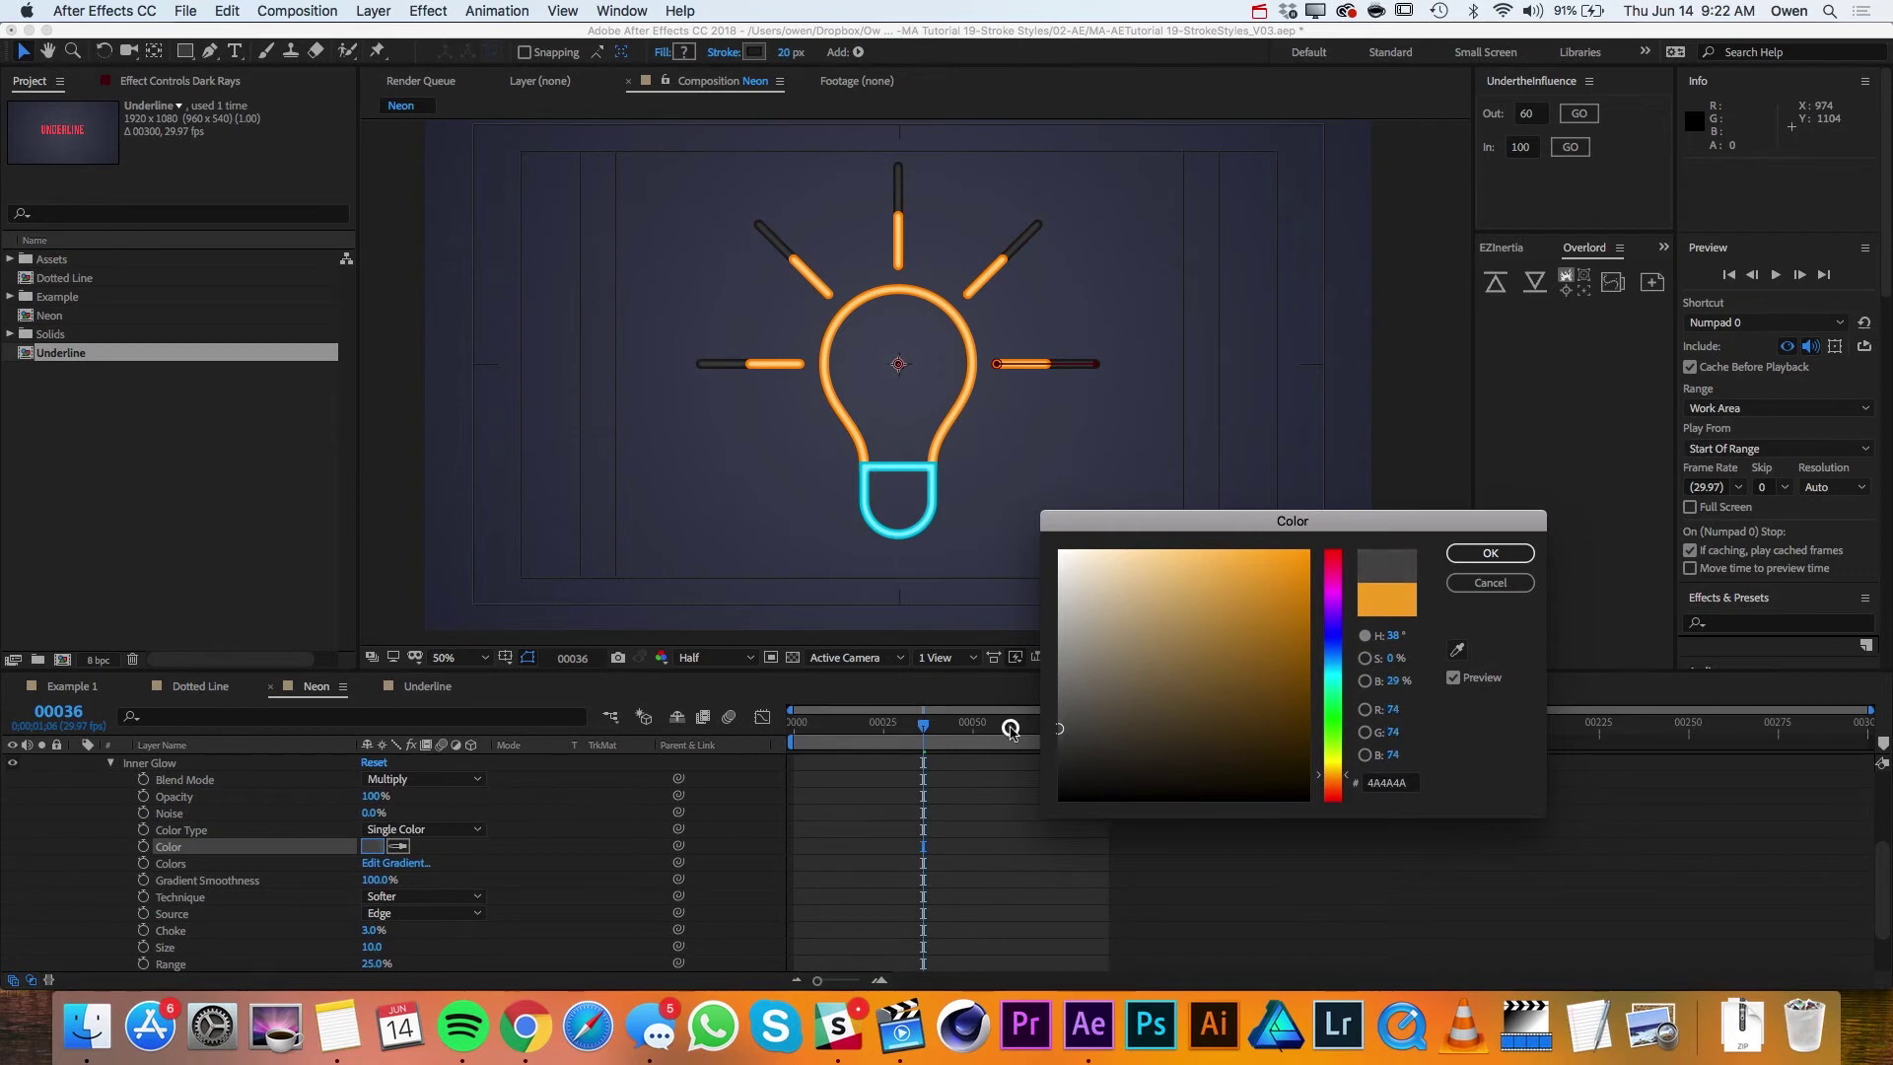
left_click(1489, 553)
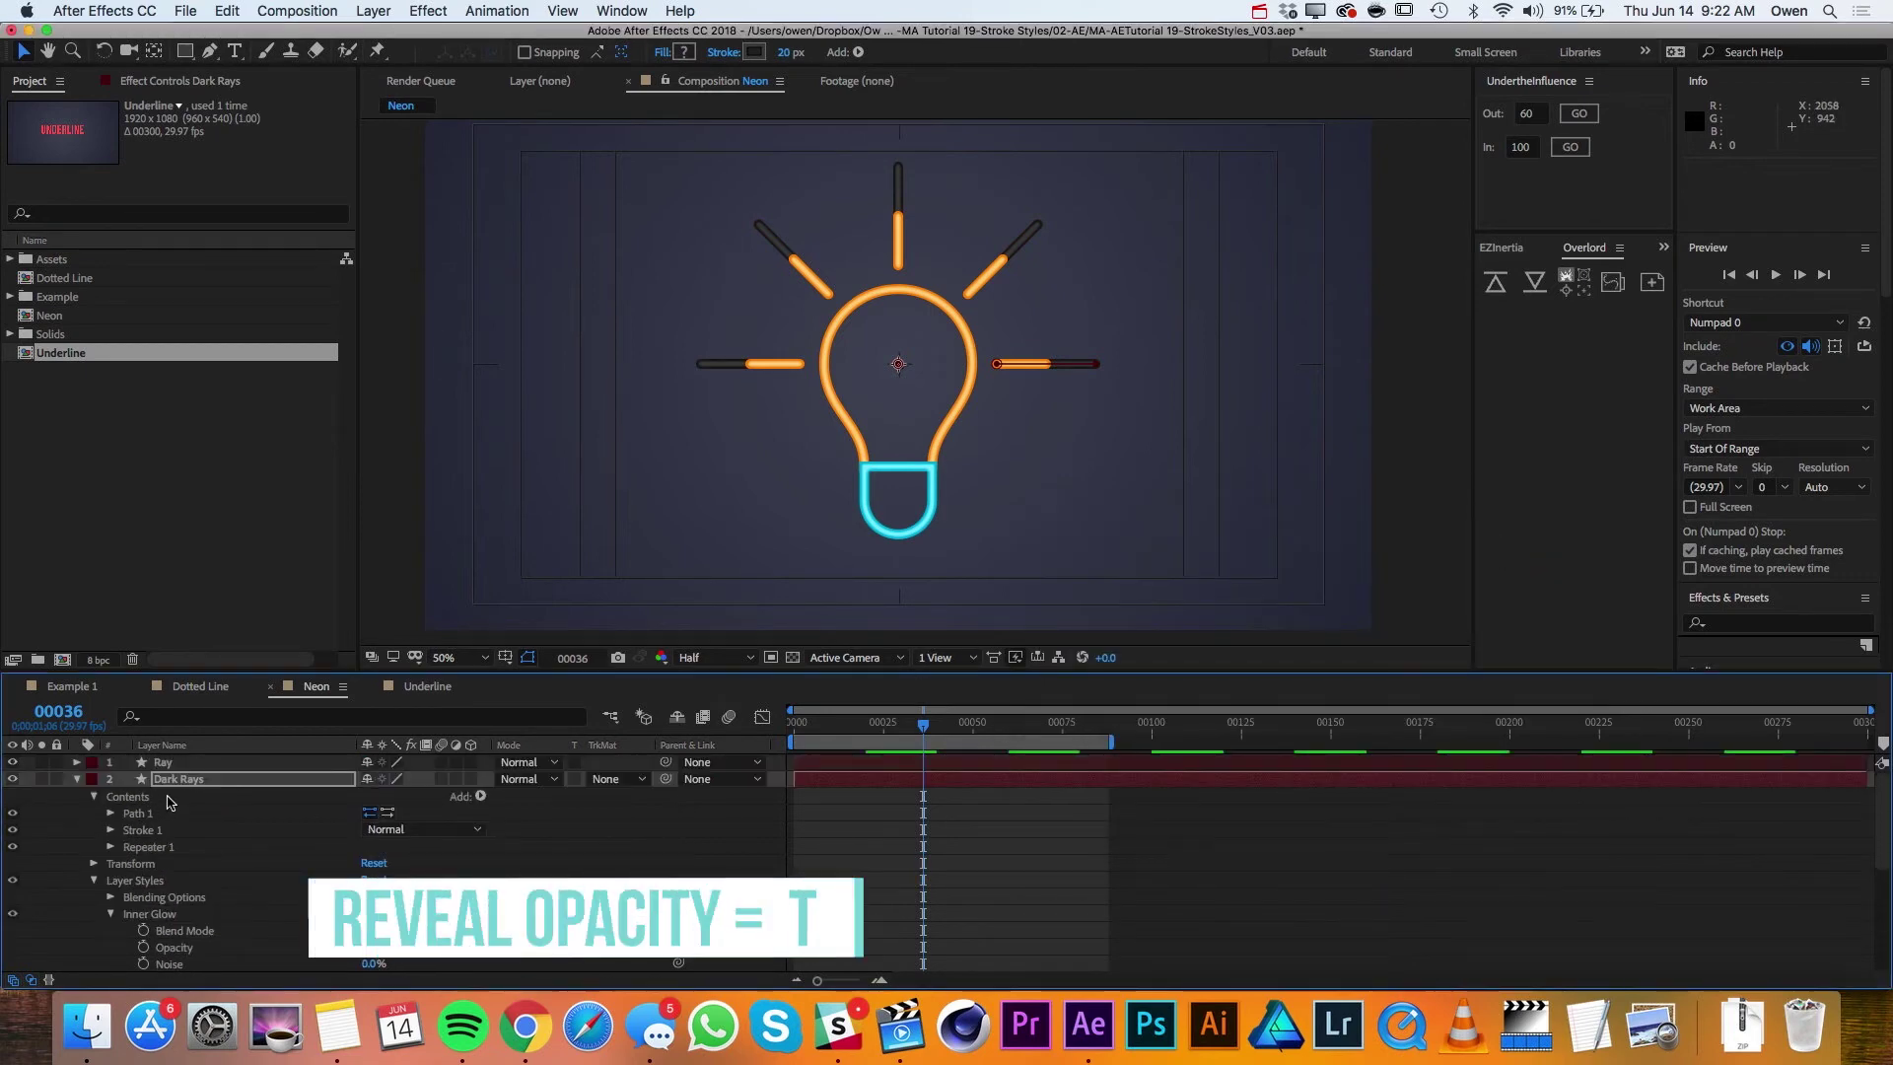
Step: Set the Dark Rays layer's opacity to 50%
left_click(173, 781)
key("t")
left_click(375, 795)
type("50")
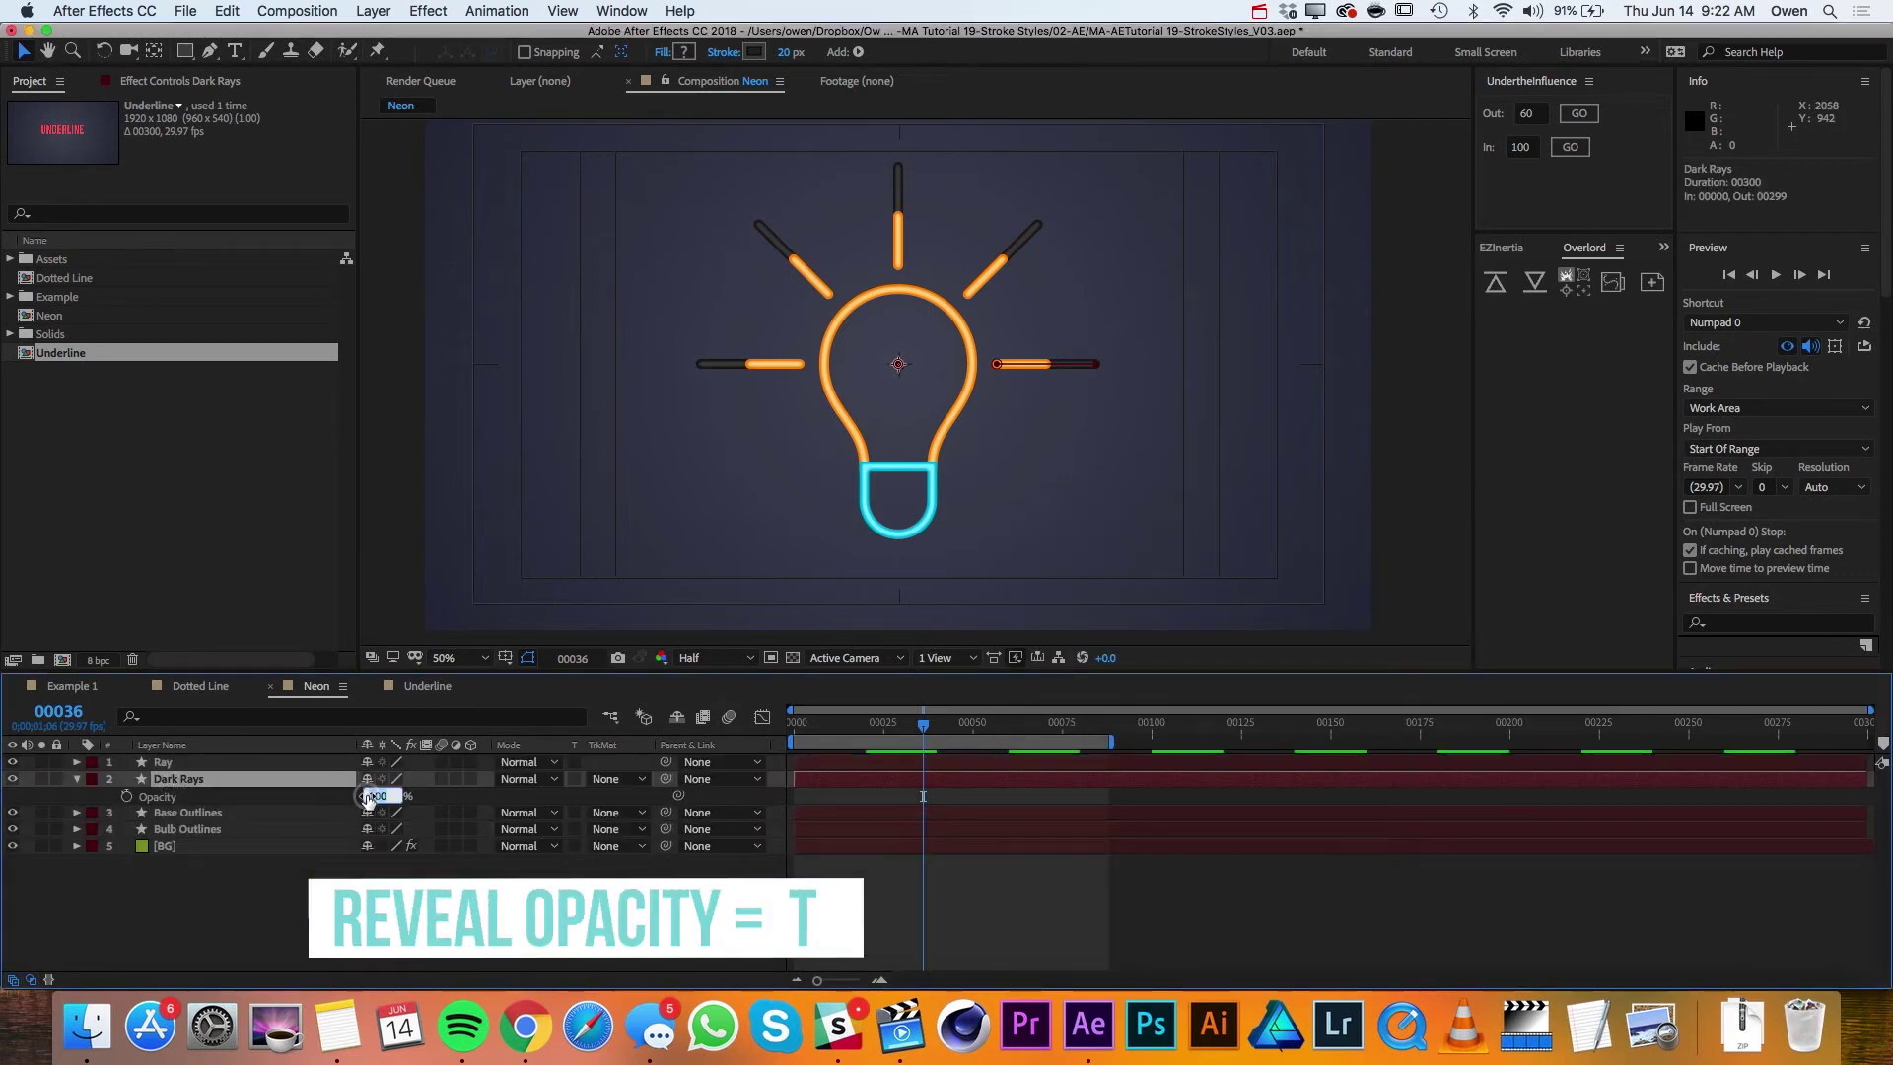
key("Return")
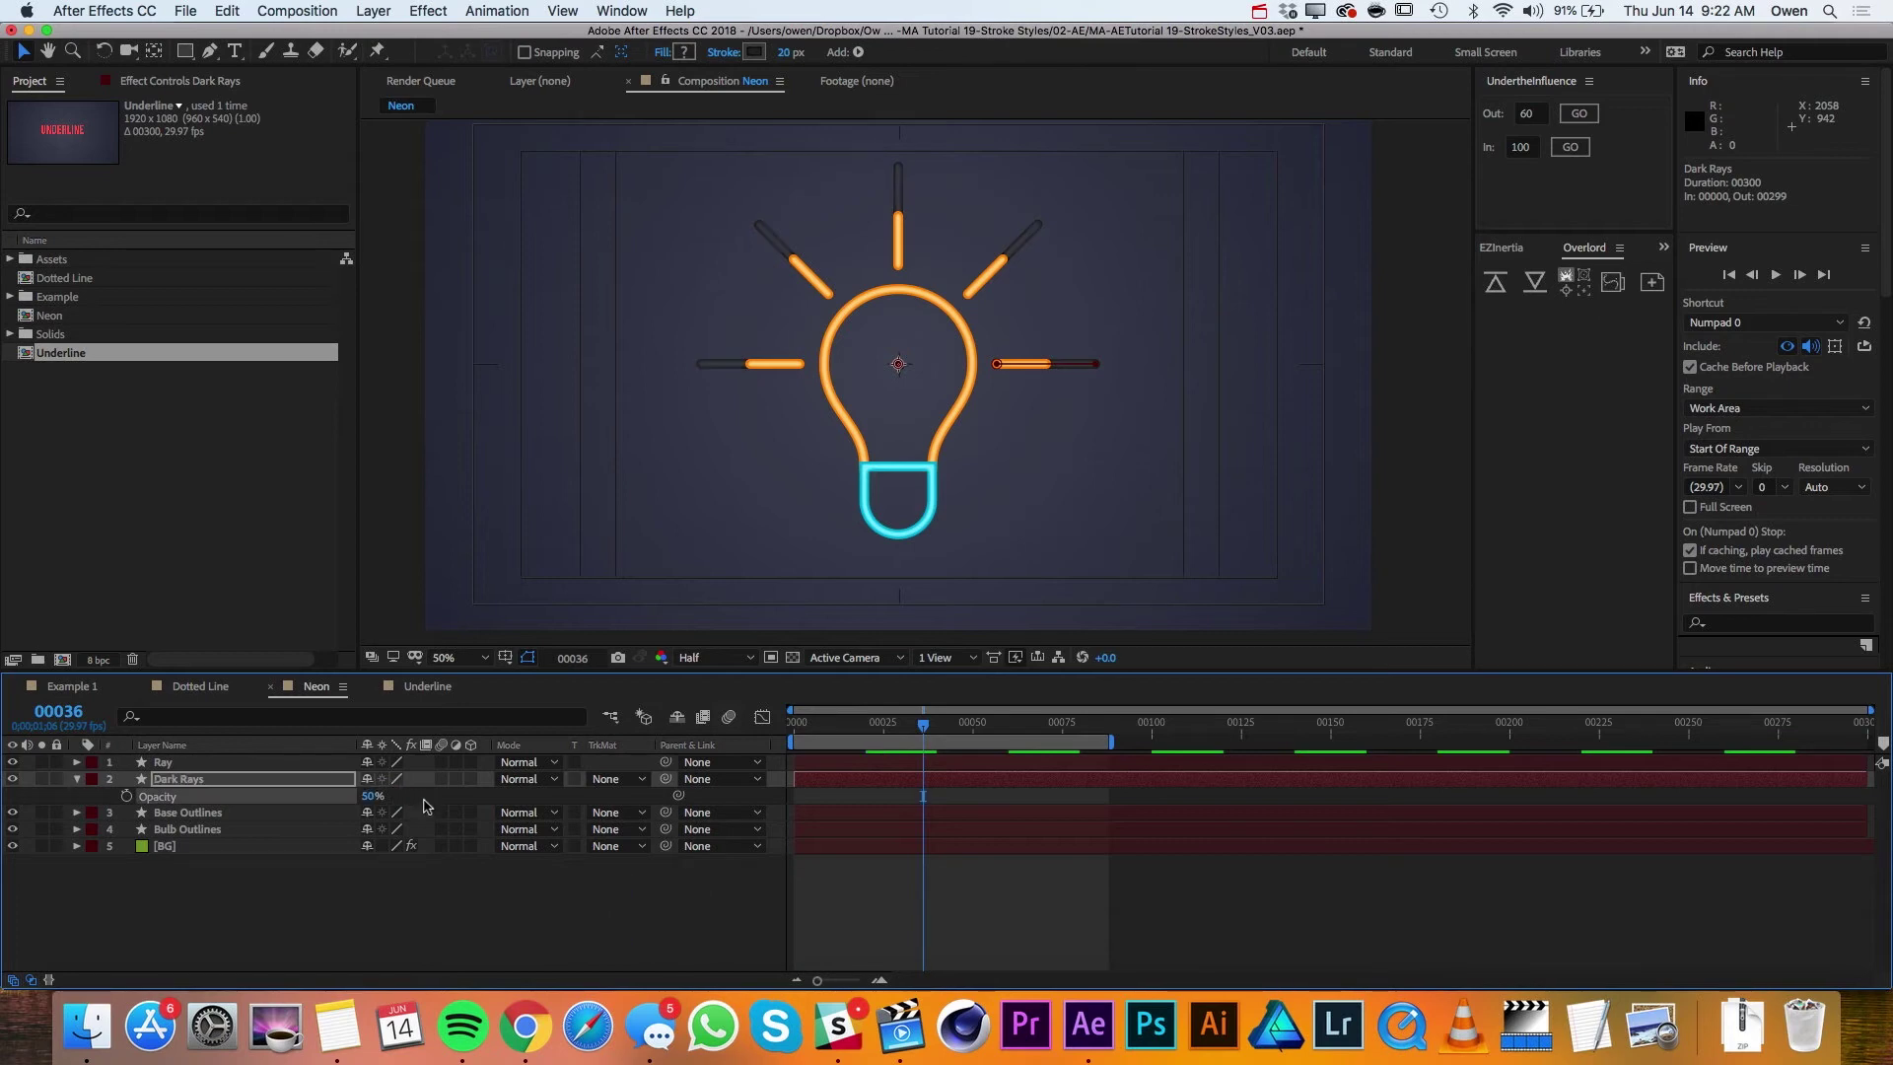
left_click(404, 885)
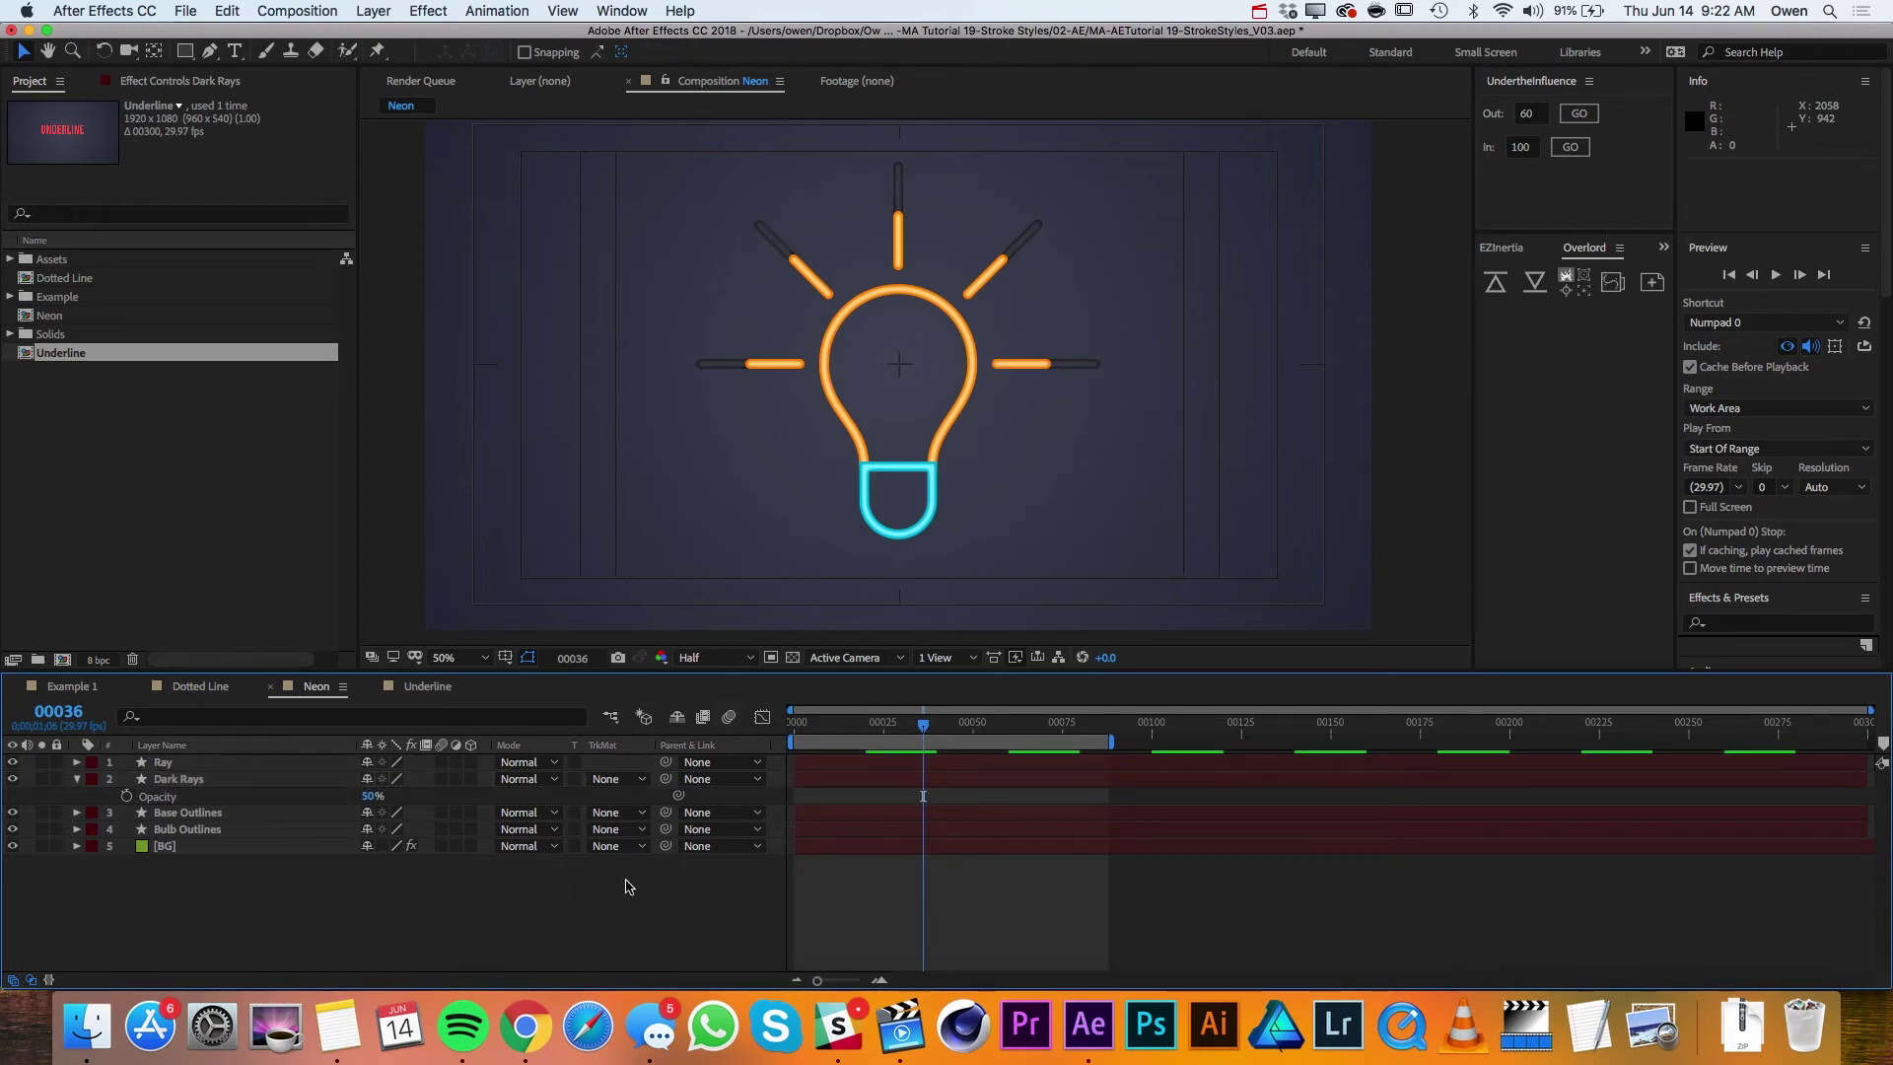
Step: Preview the neon bulb animation, then switch to the Underline composition and play it
key("space")
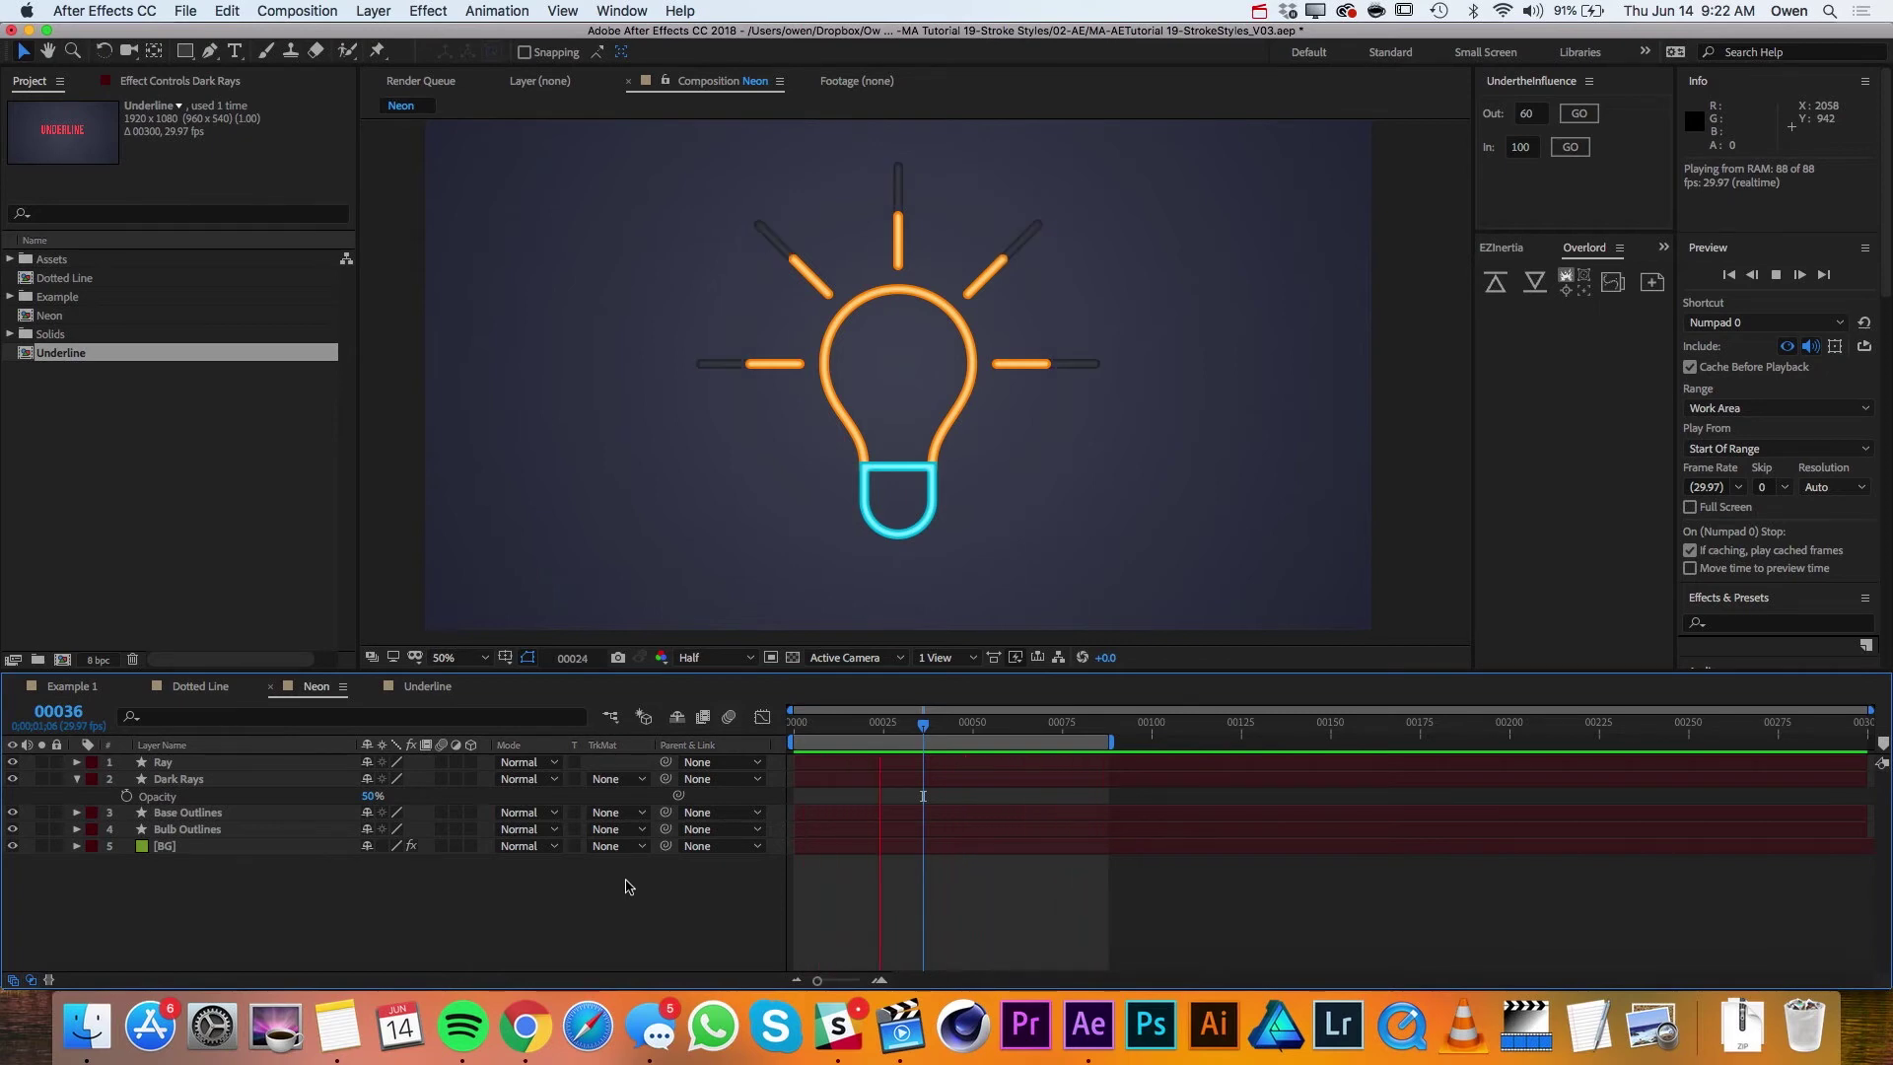
key("shift+period")
key("space")
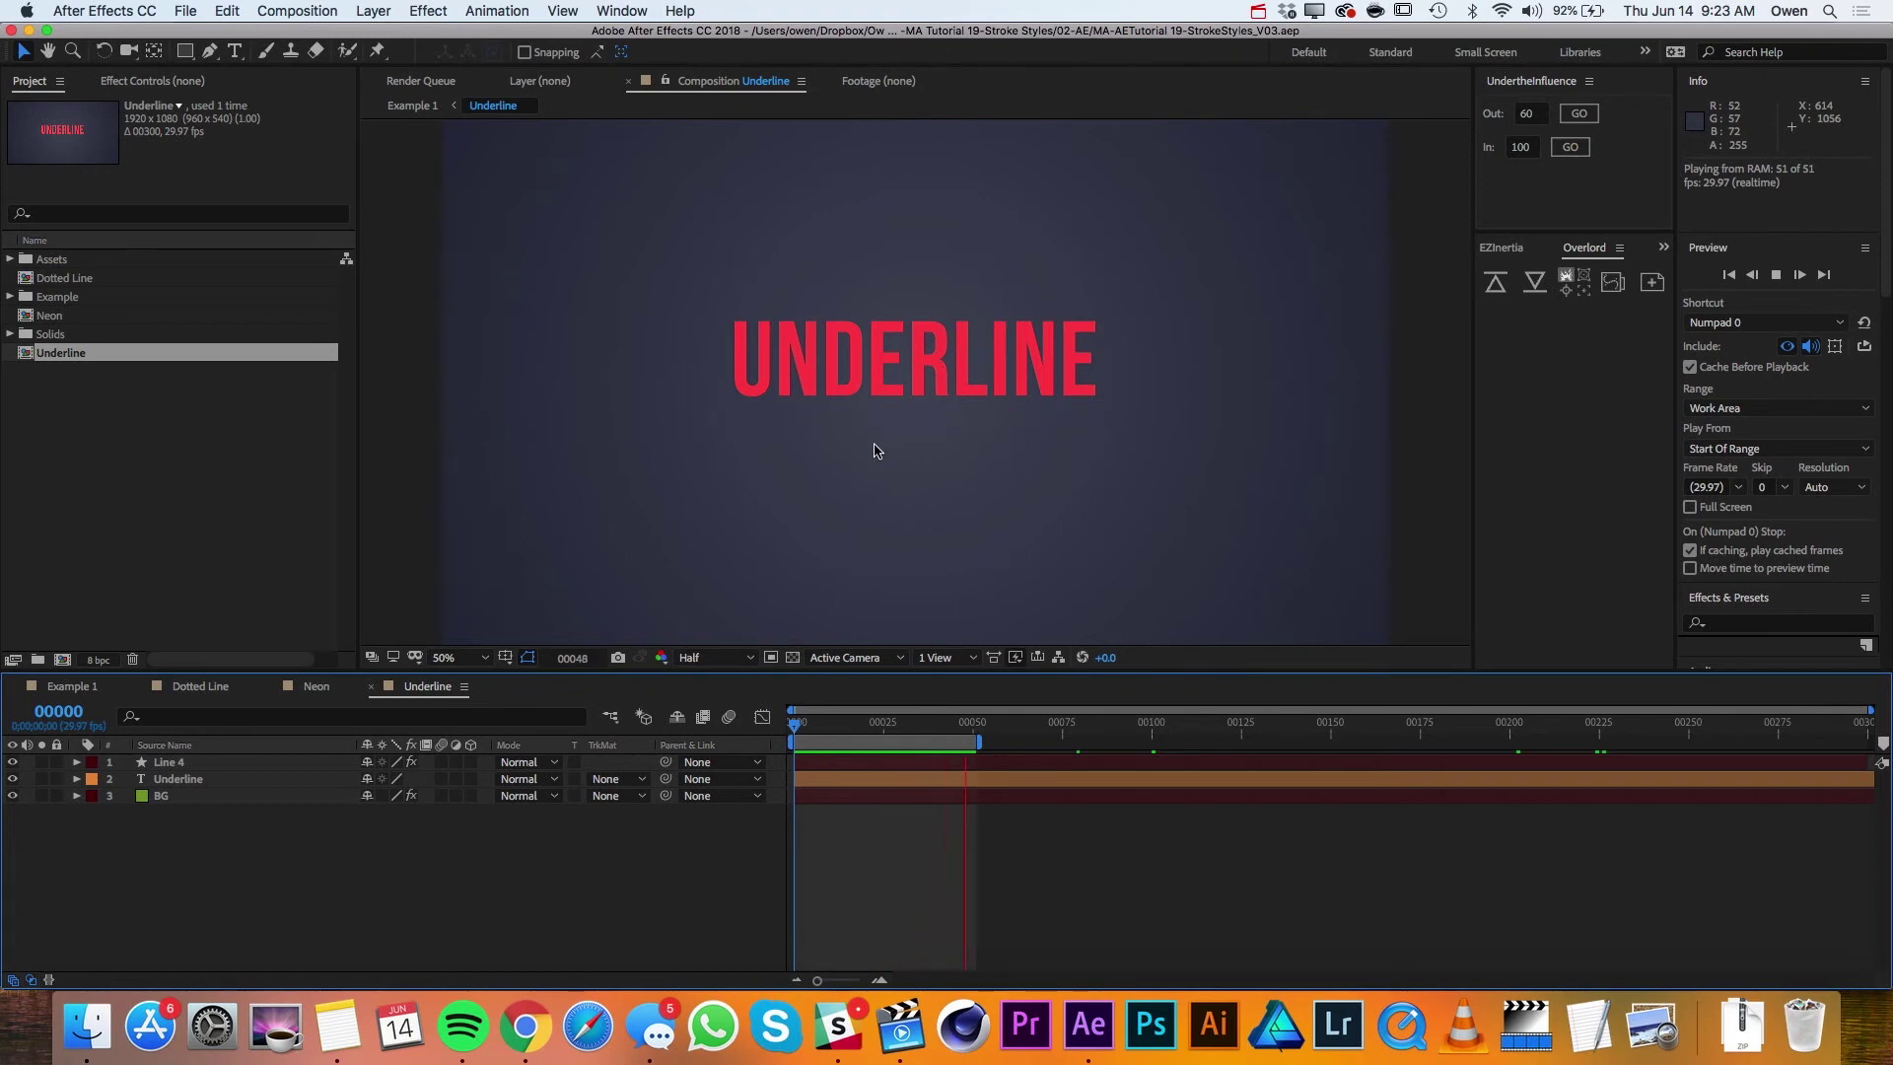
Step: Stop the preview, move back to frame 17, and delete the Line 4 layer
left_click(873, 734)
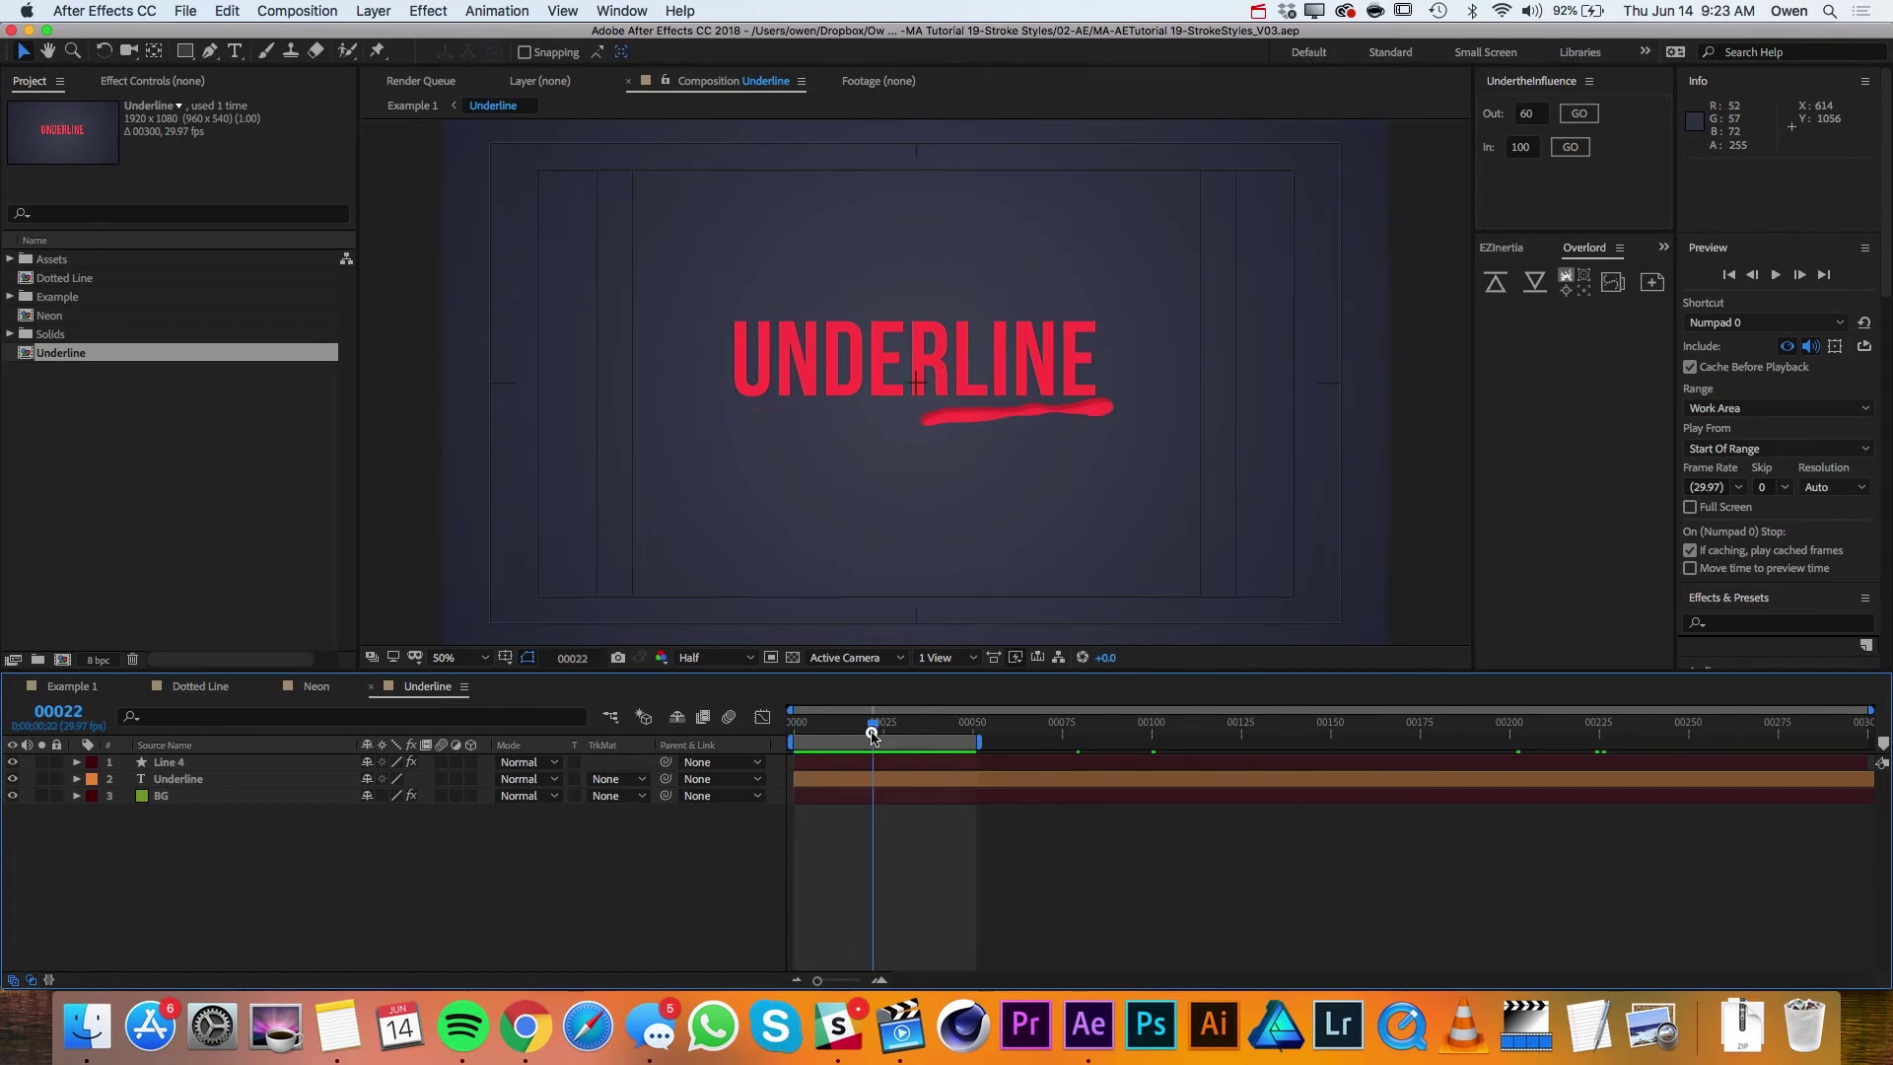
left_click_drag(872, 734, 855, 734)
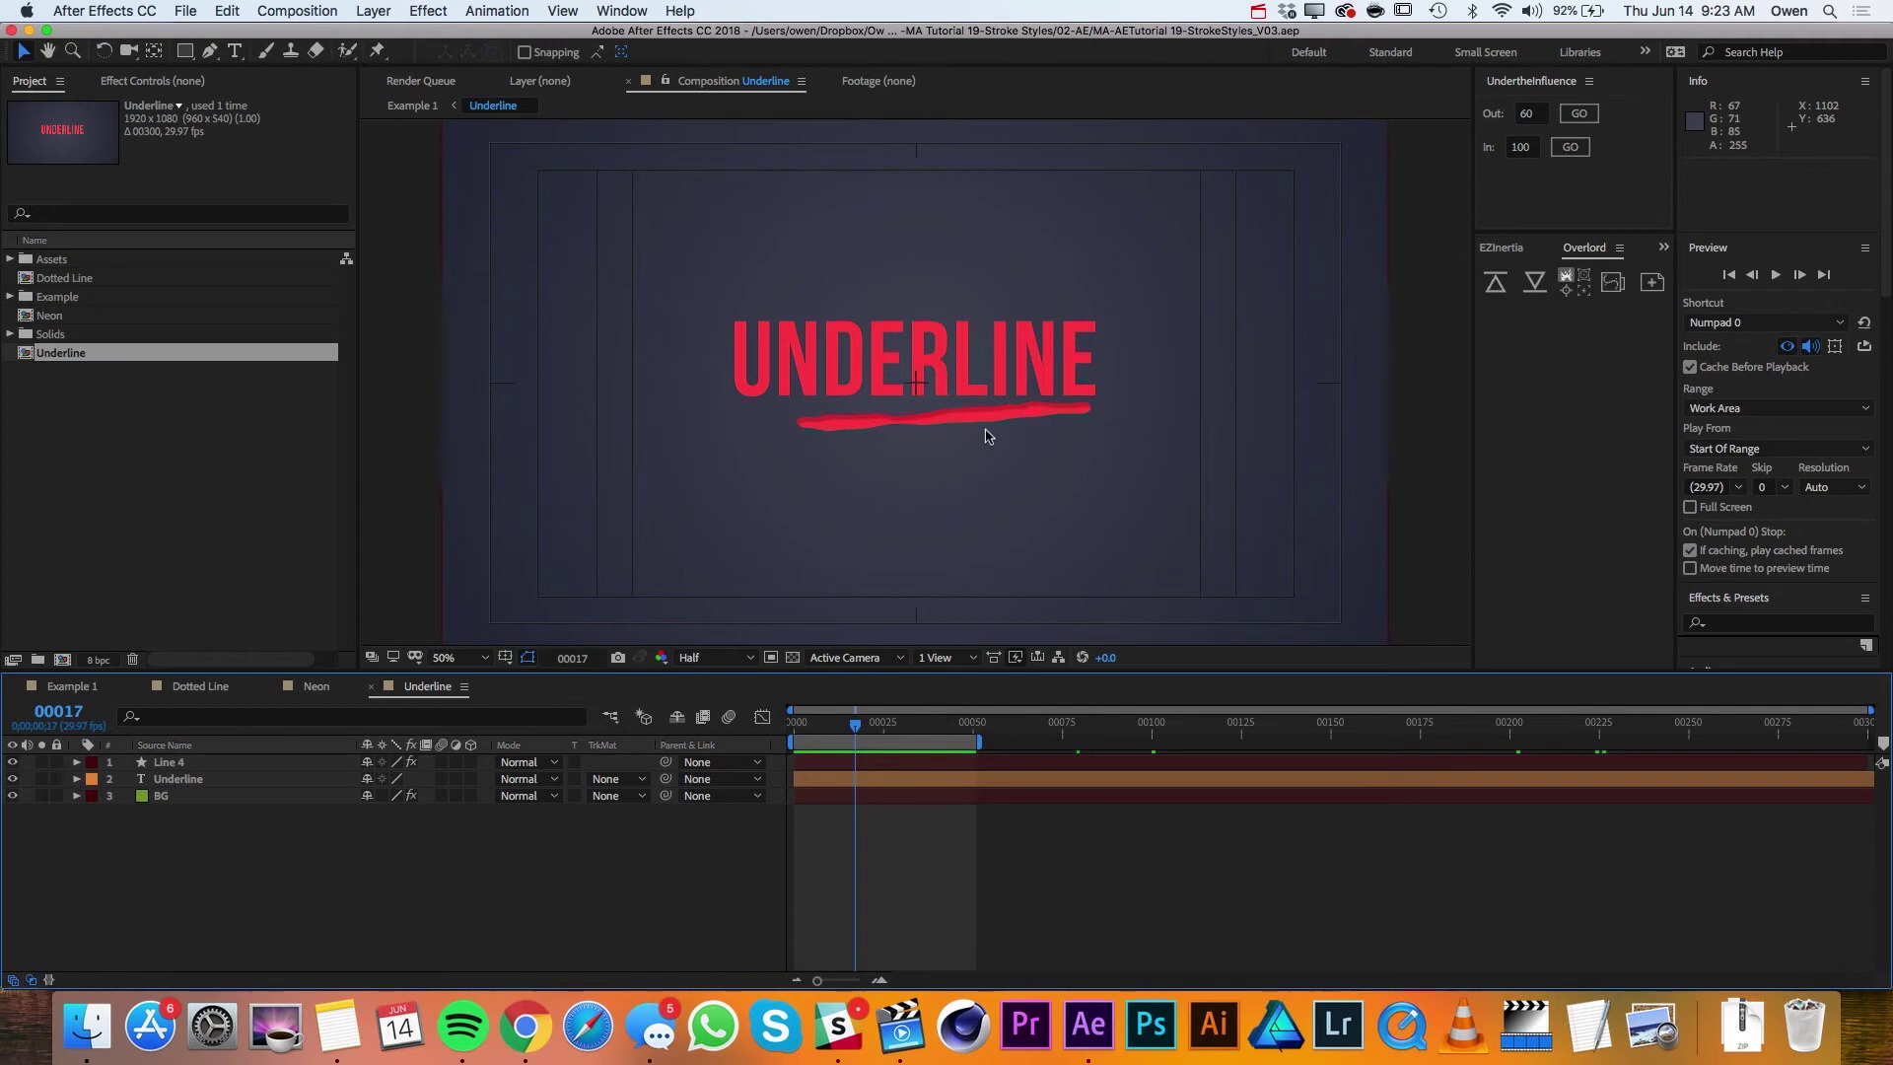
left_click(189, 766)
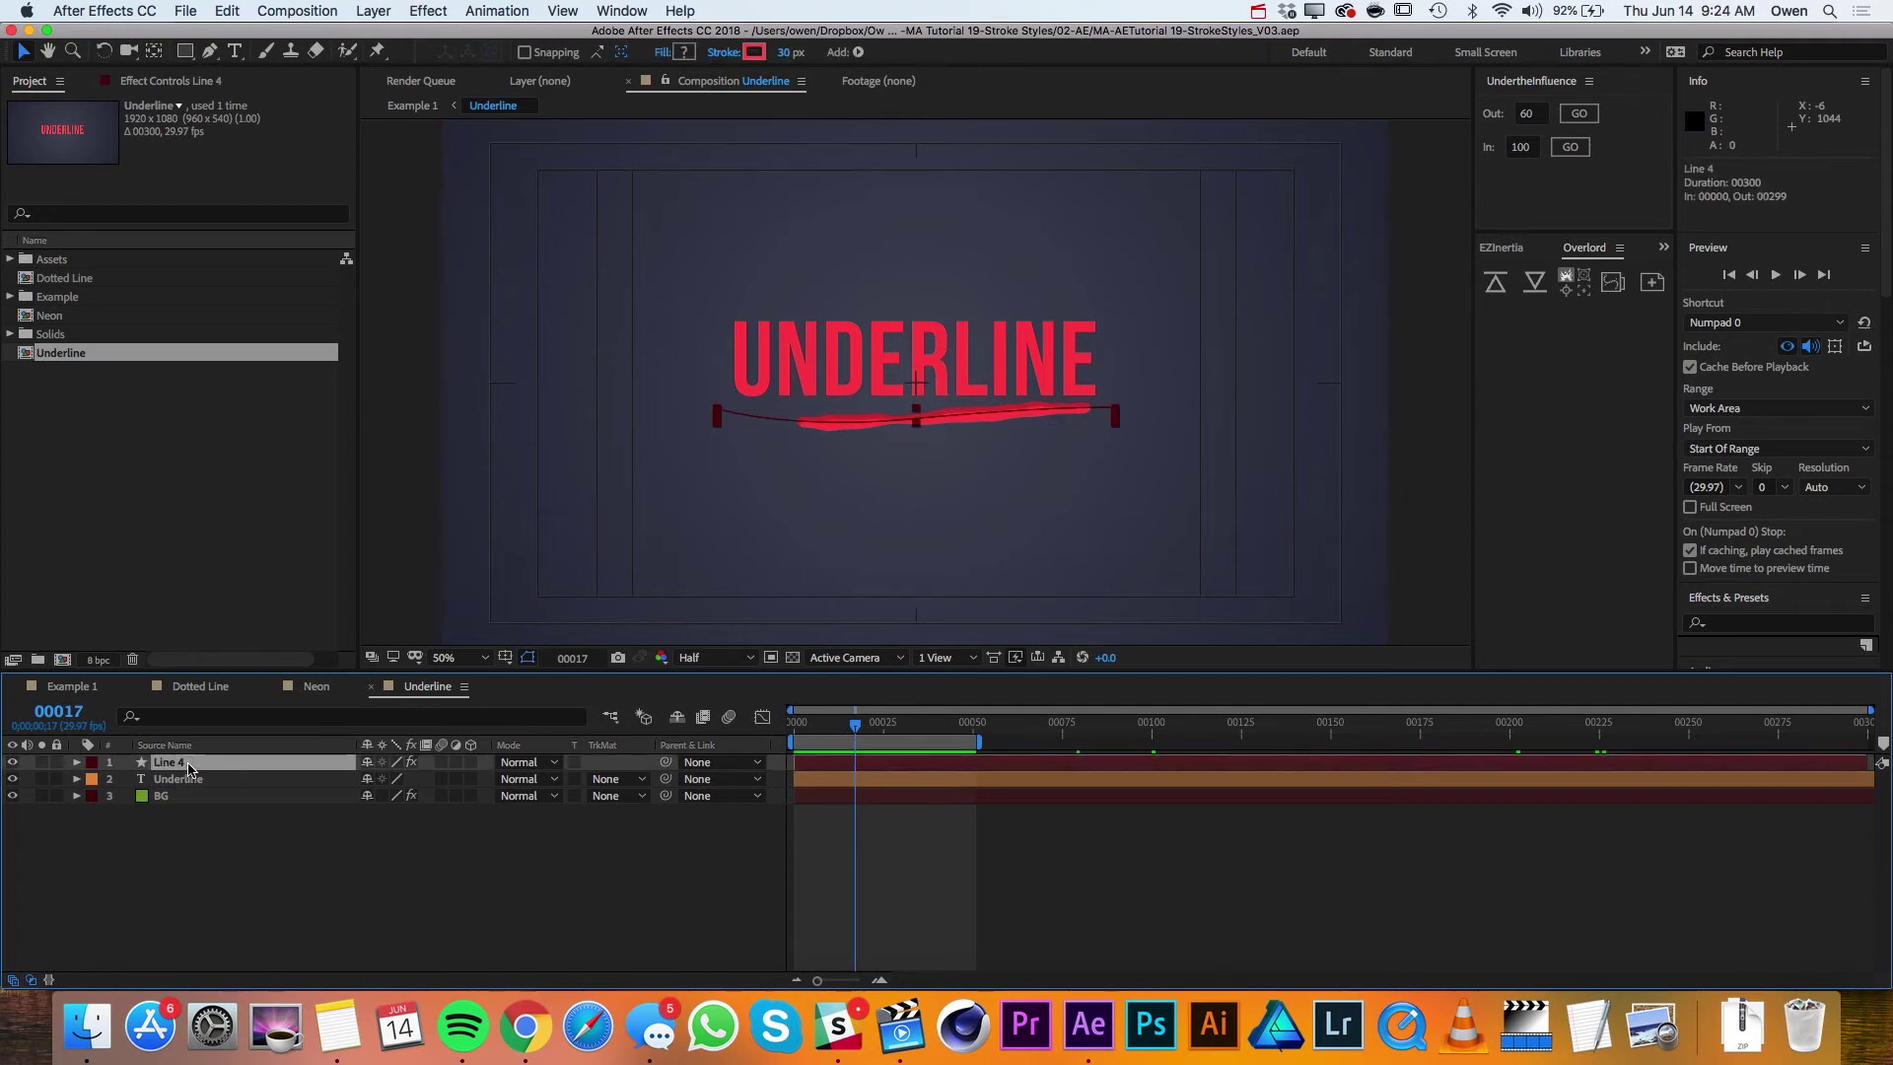
key("Delete")
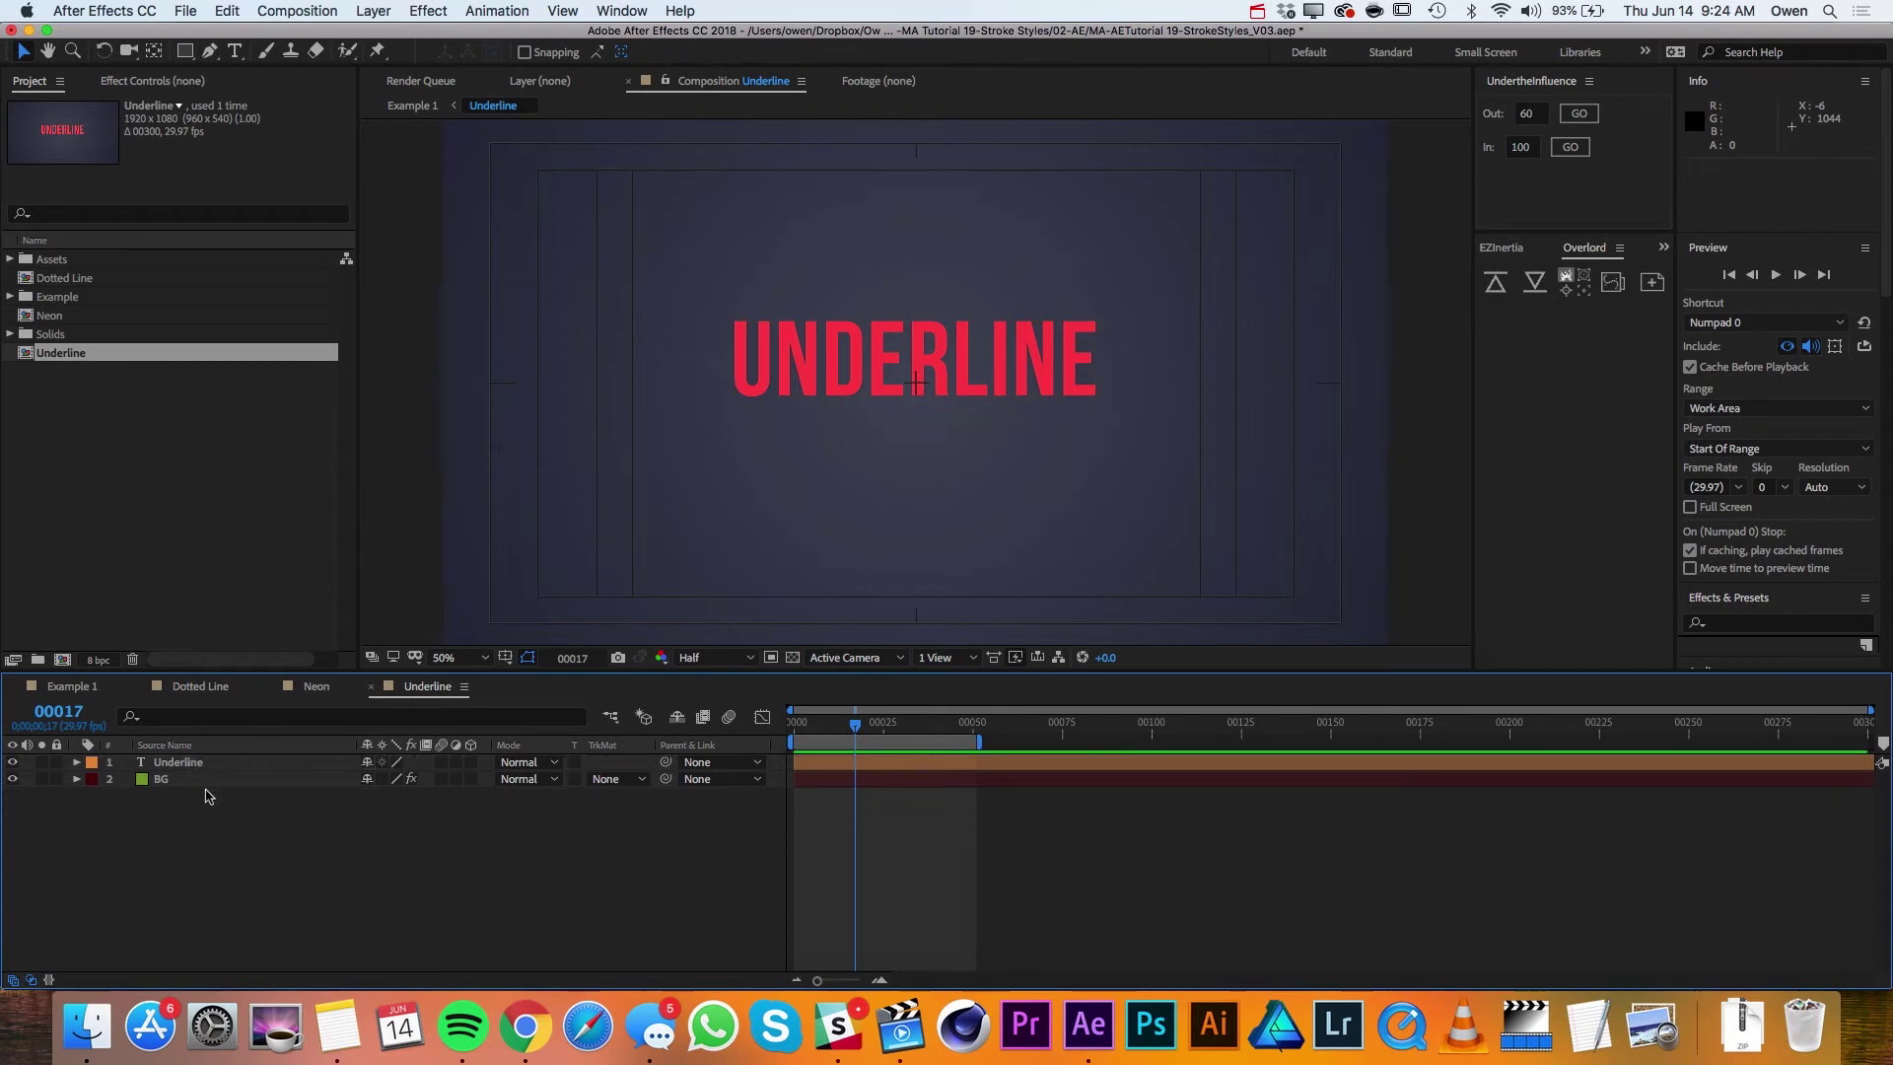
Step: Draw a three-point curved path beneath UNDERLINE and reshape its left curve
left_click(209, 49)
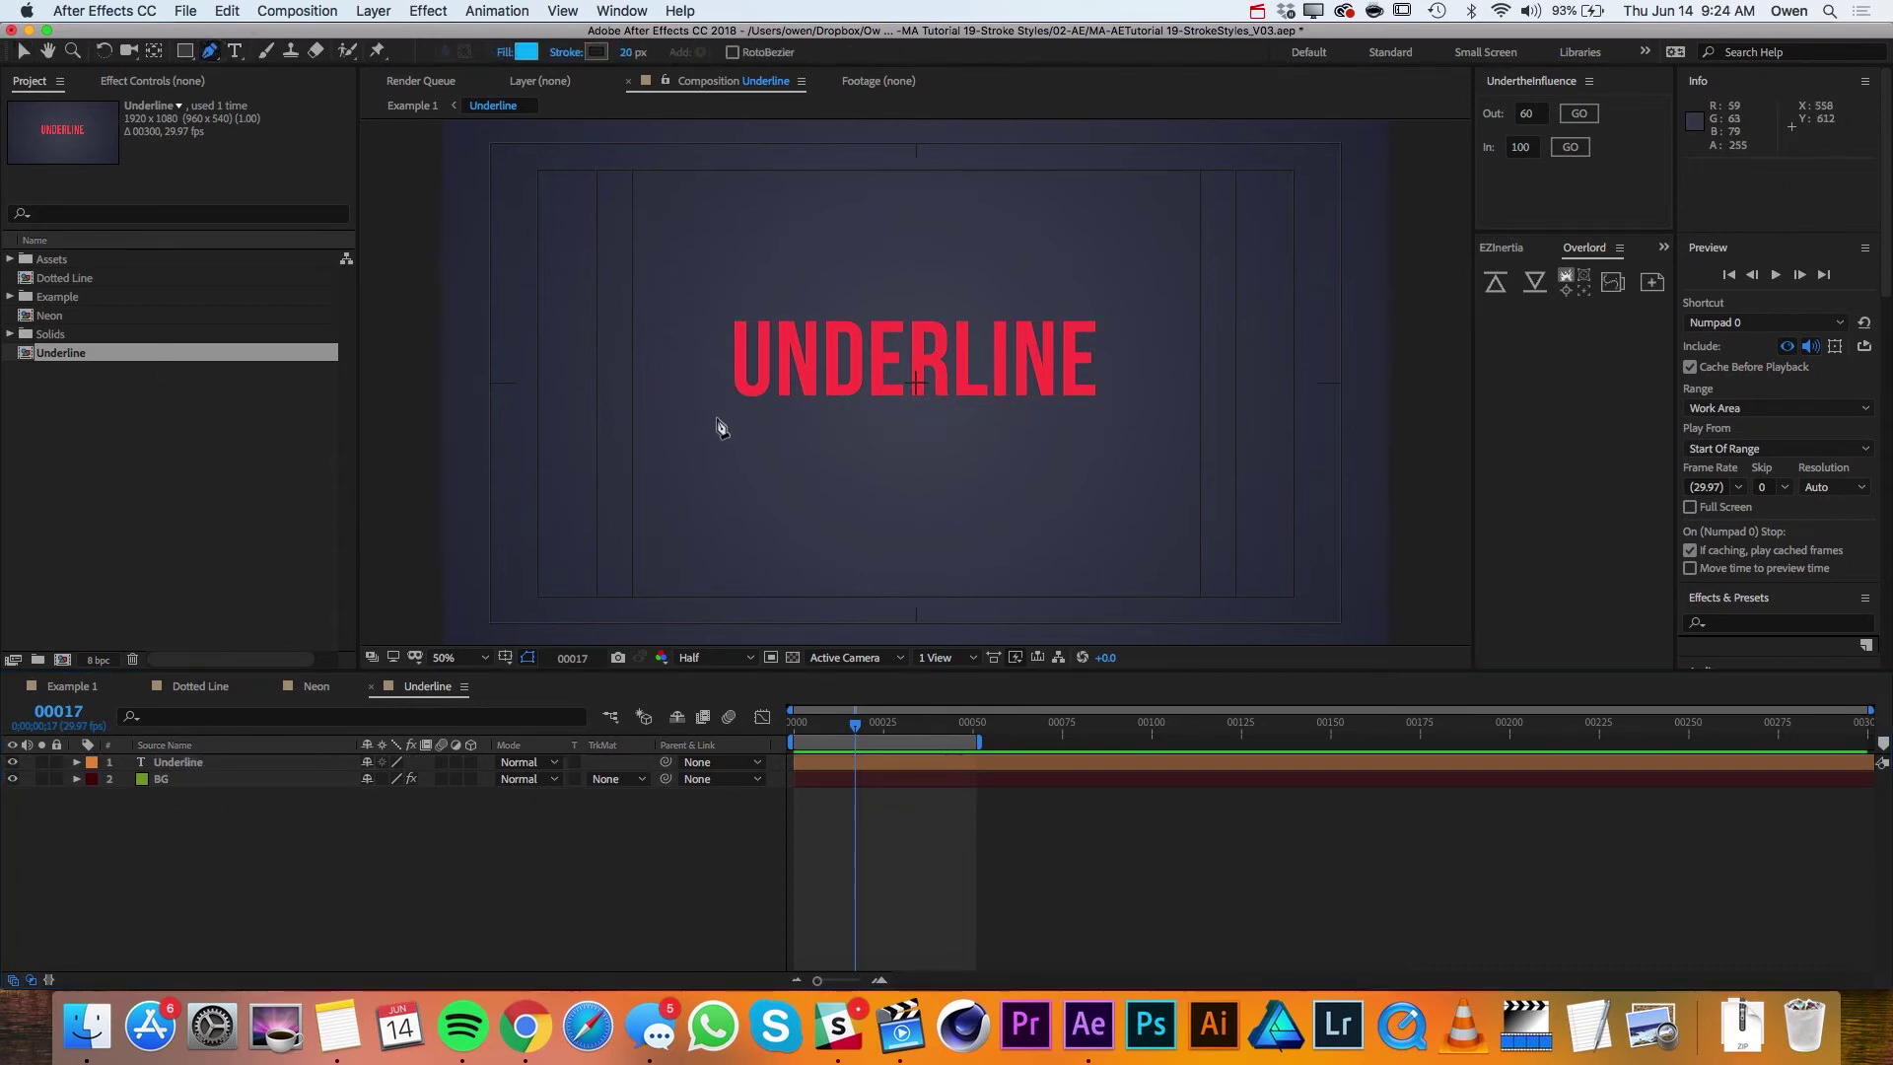
left_click_drag(695, 415, 753, 404)
left_click_drag(942, 415, 997, 413)
left_click_drag(1118, 404, 1173, 406)
key("v")
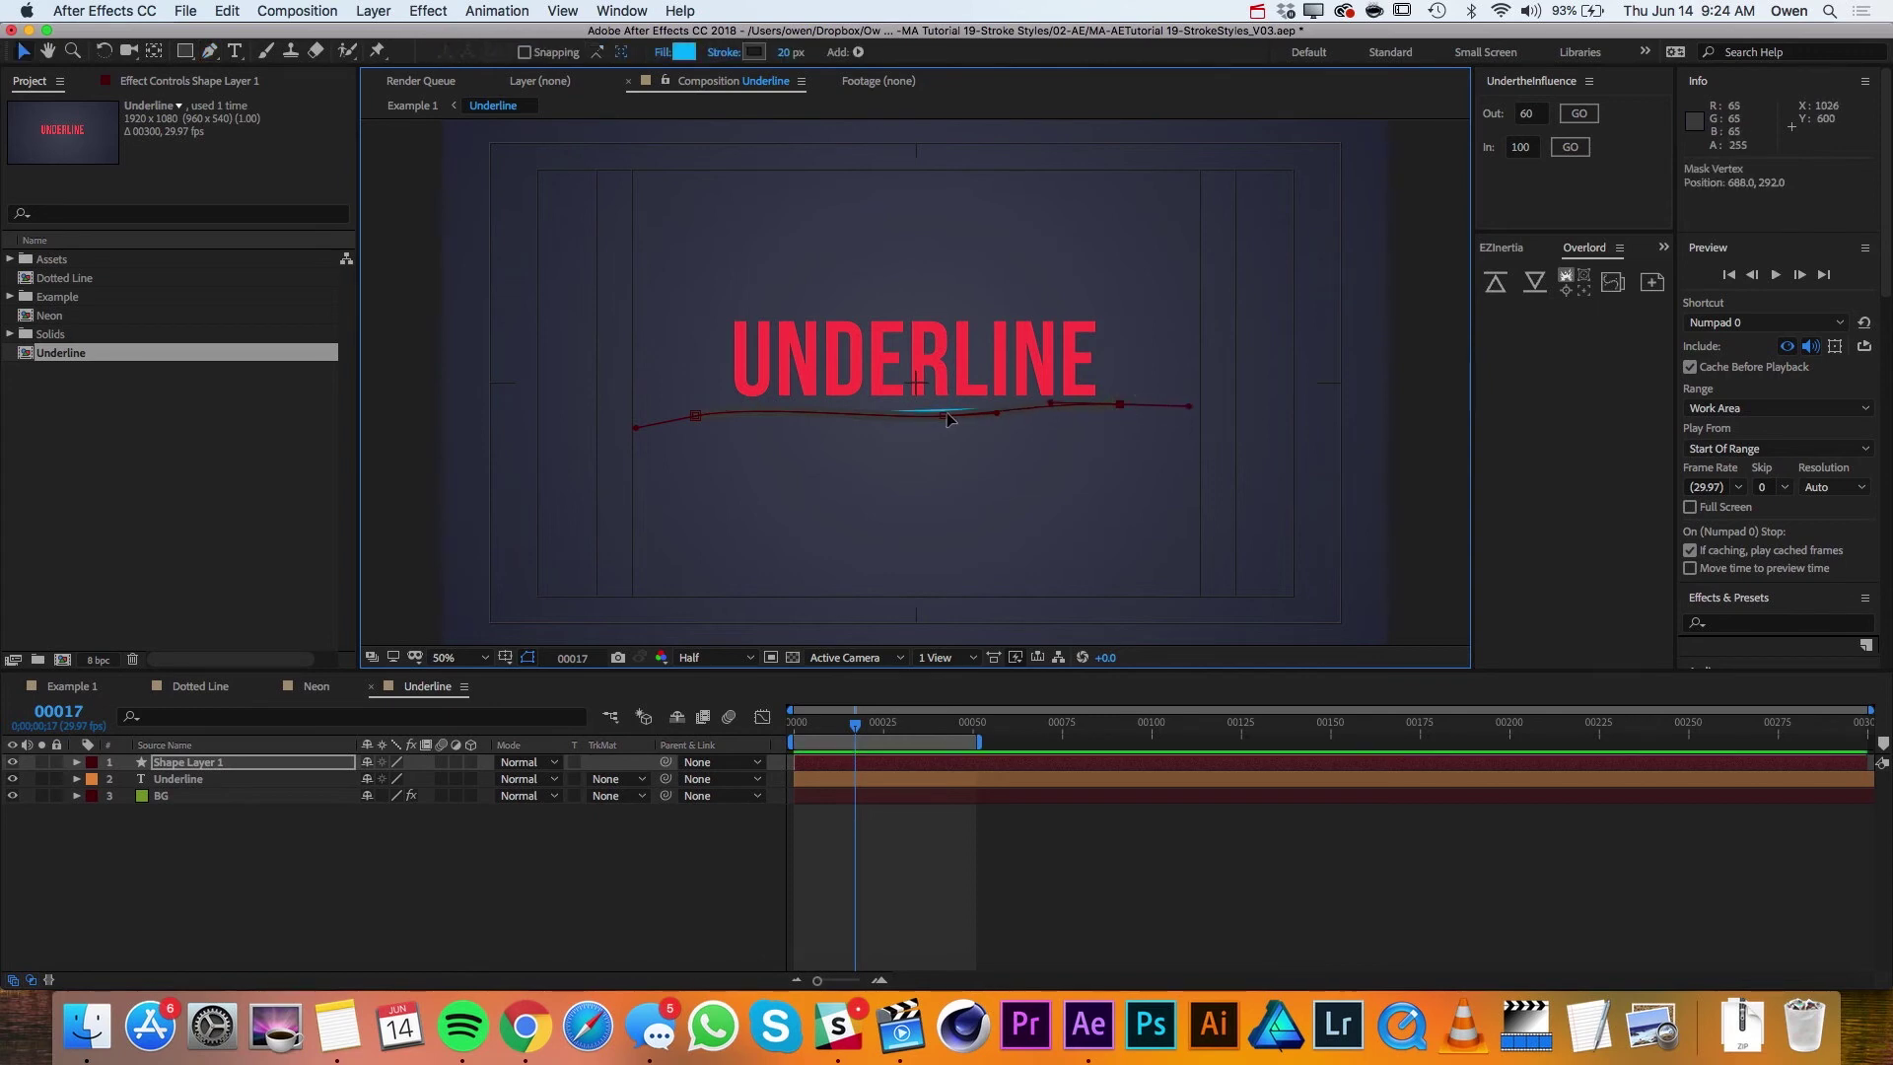
left_click_drag(753, 404, 777, 395)
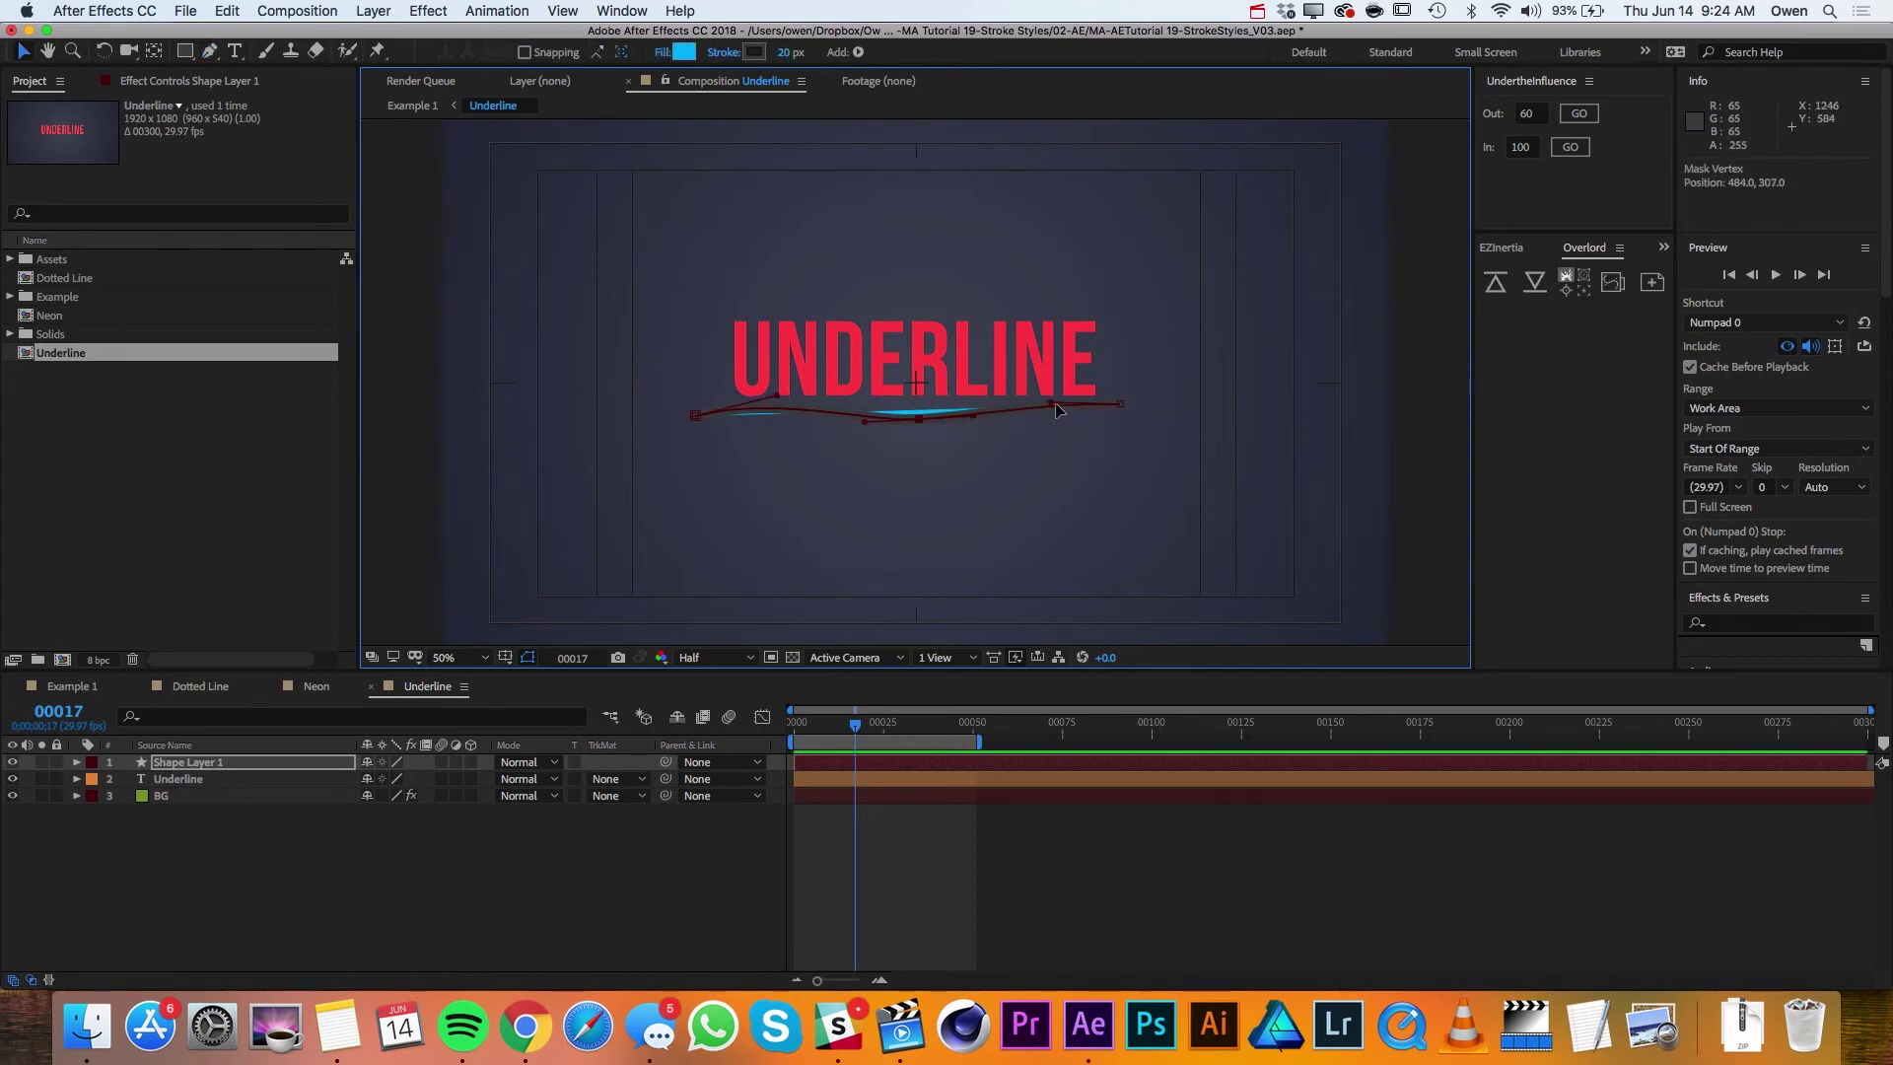
Step: Rename the shape layer to 'line'
left_click(178, 763)
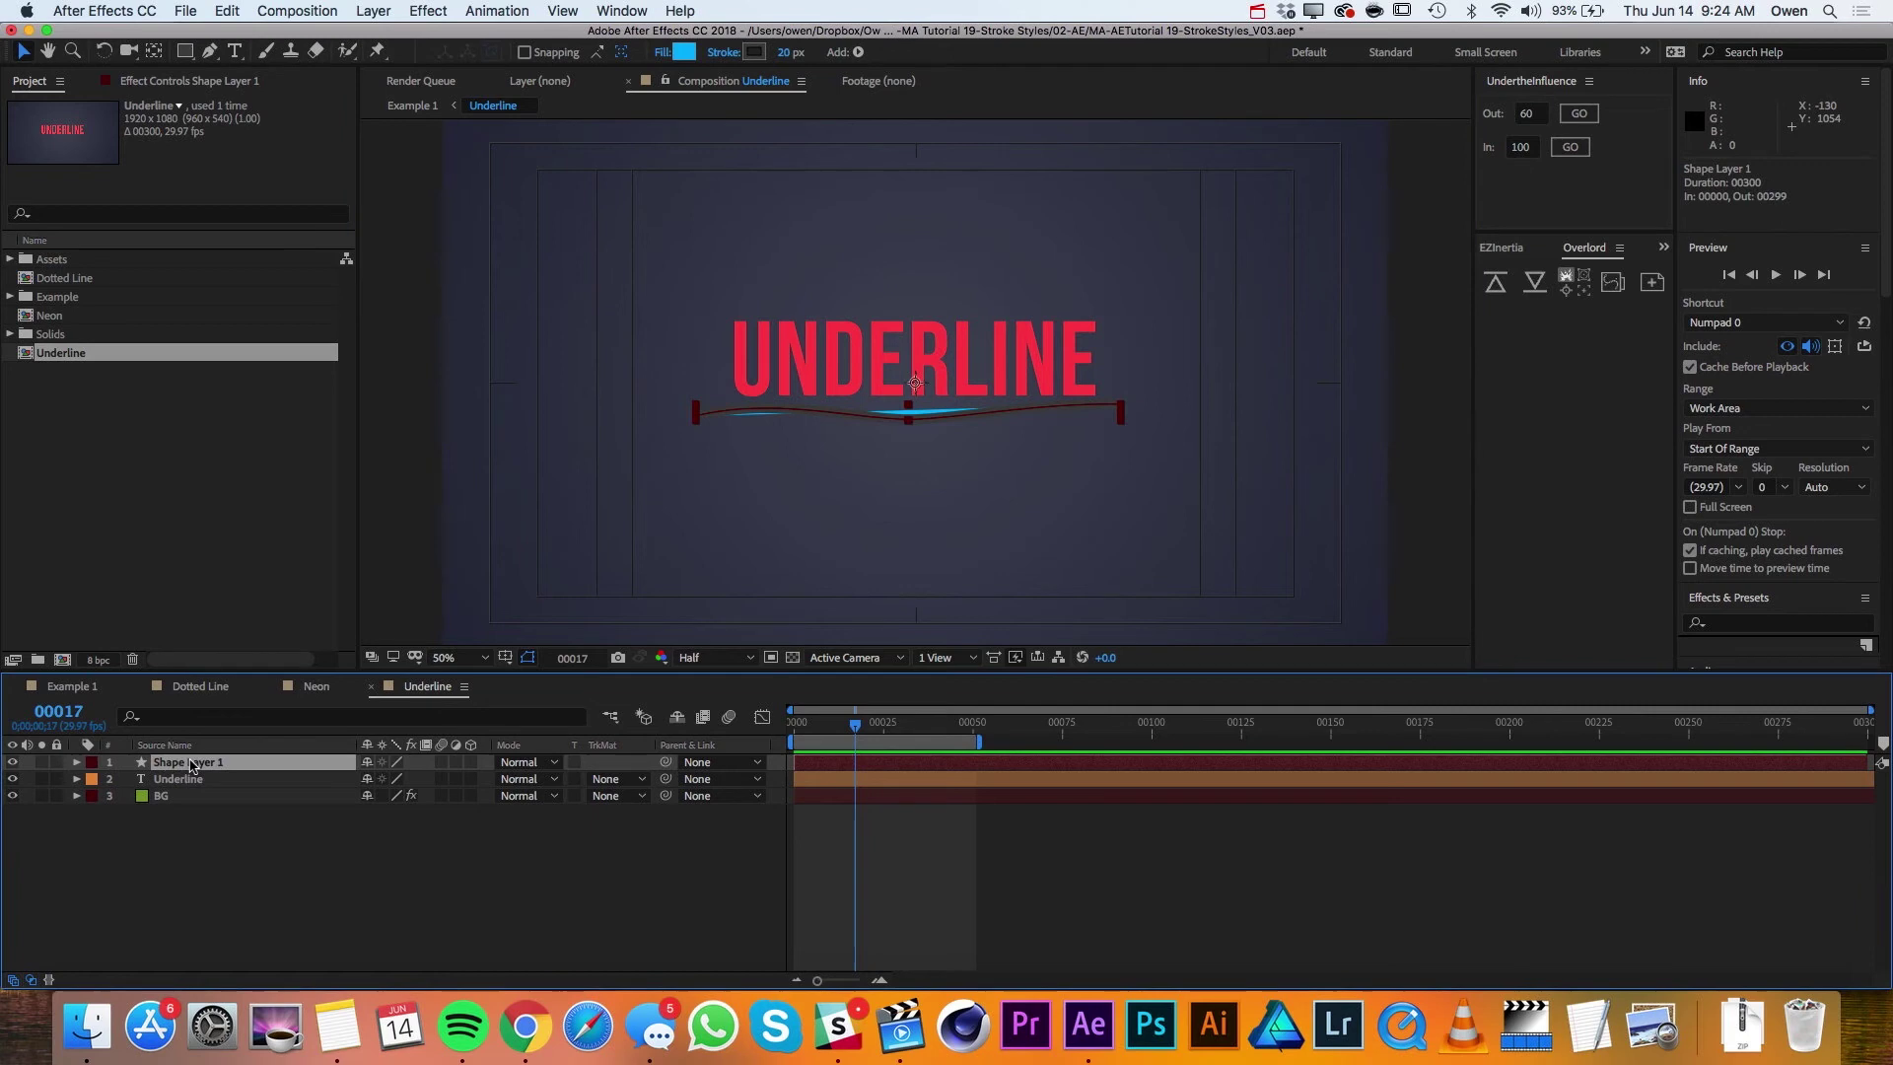
key("Return")
type("line")
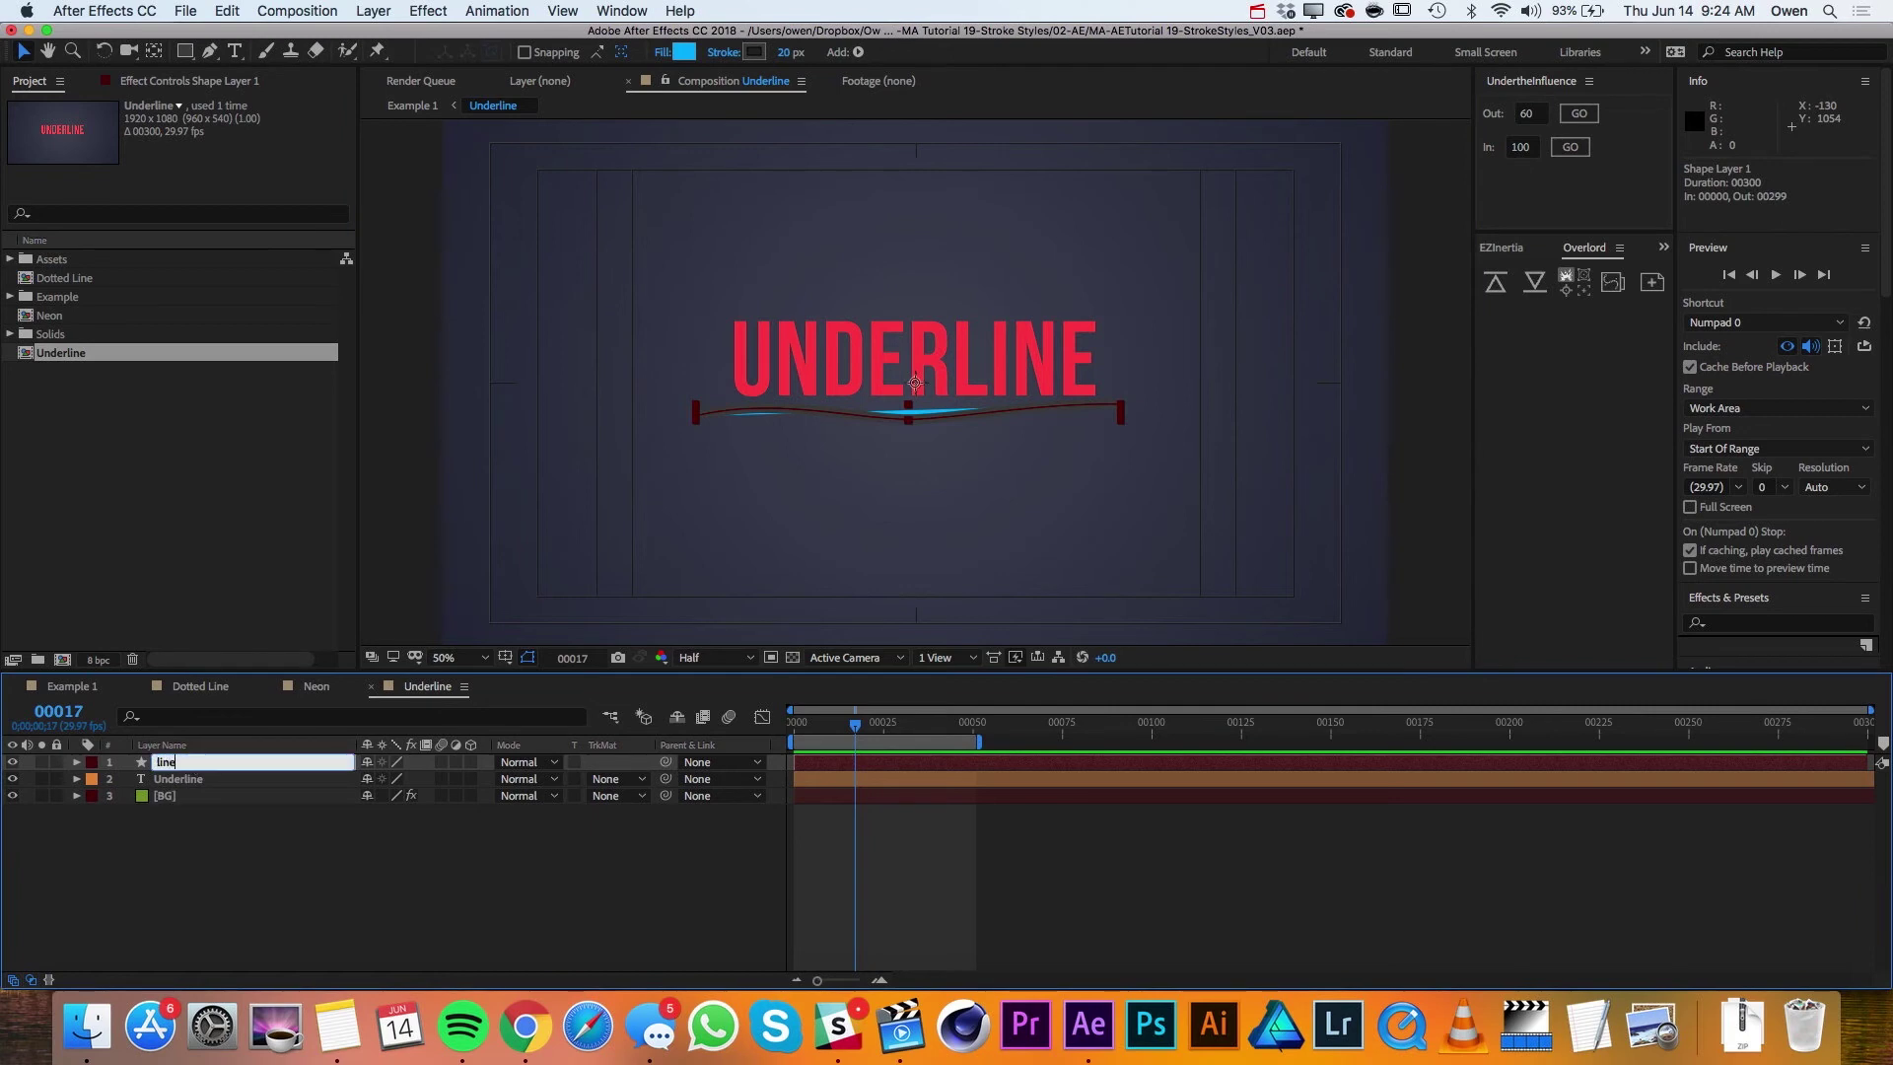
key("Return")
Step: Delete Fill 1 from the line layer's Shape 1 so only the stroke remains
left_click(77, 762)
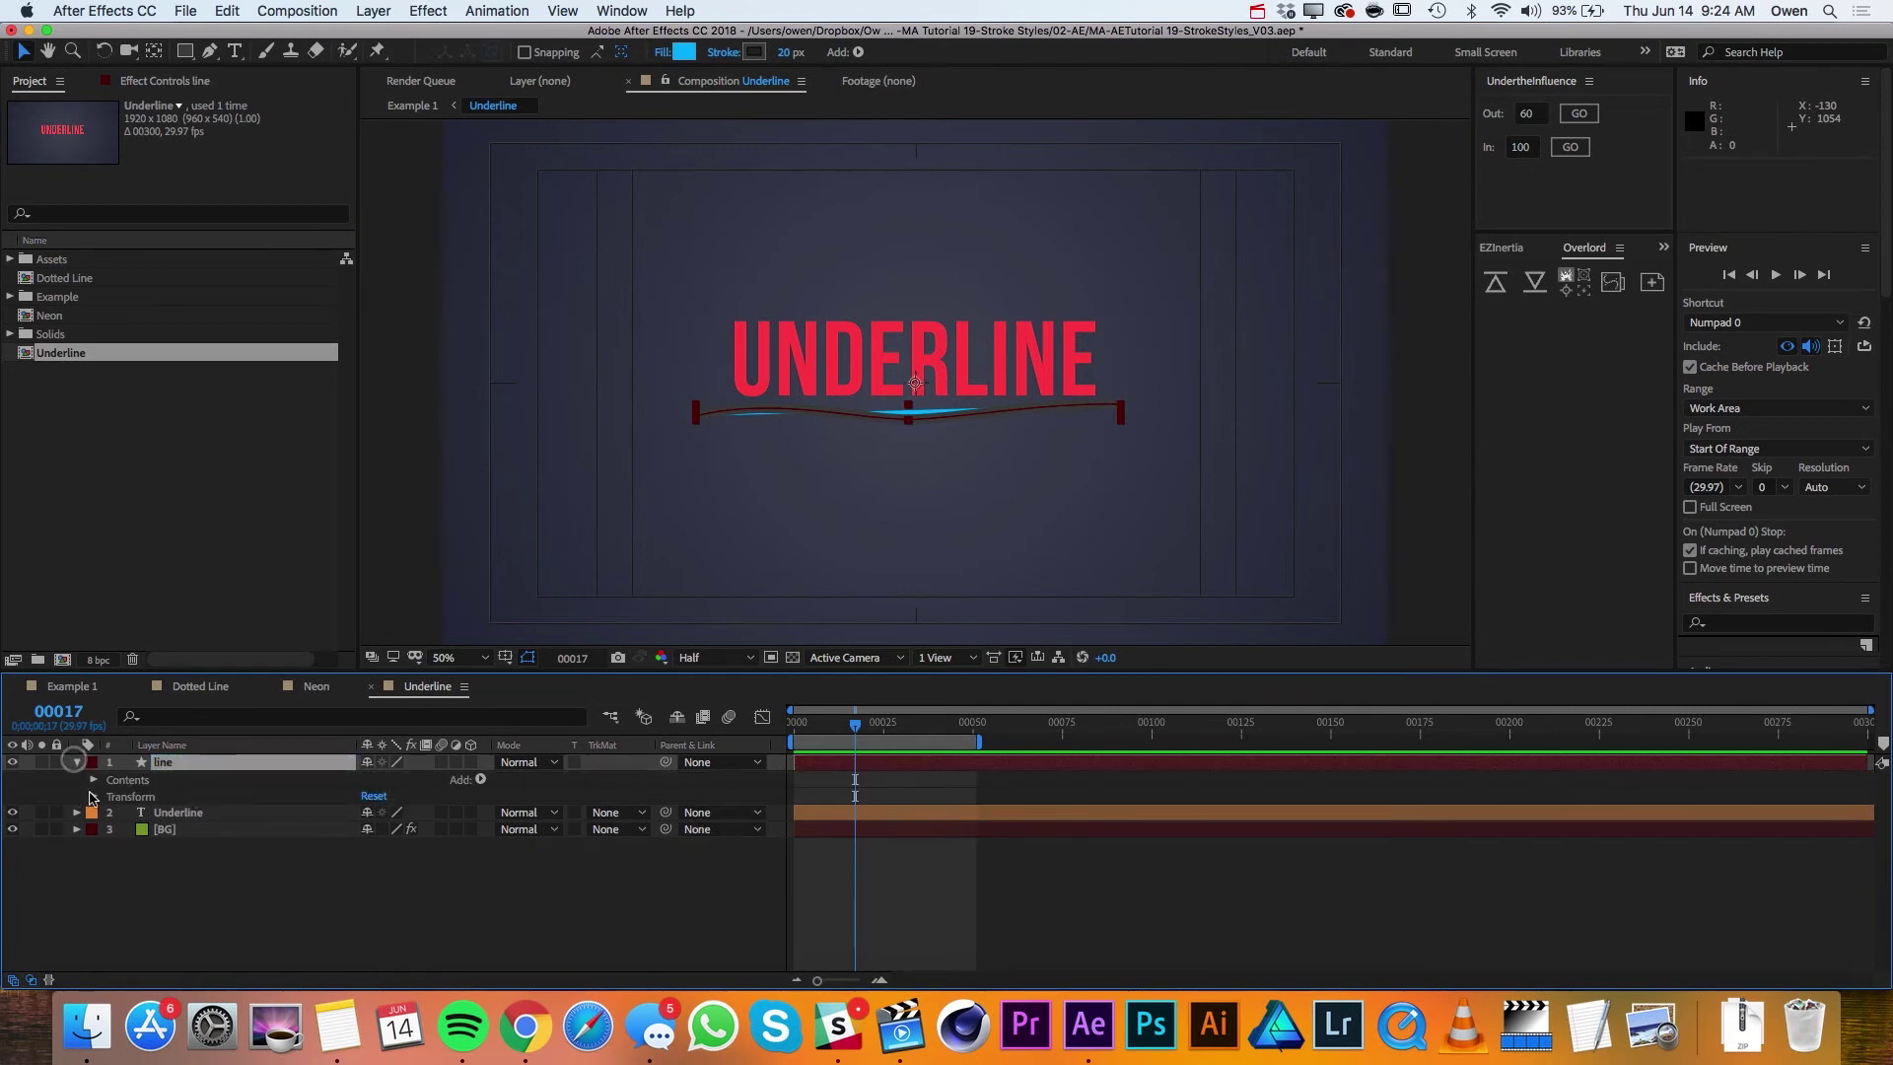
left_click(93, 779)
left_click(111, 795)
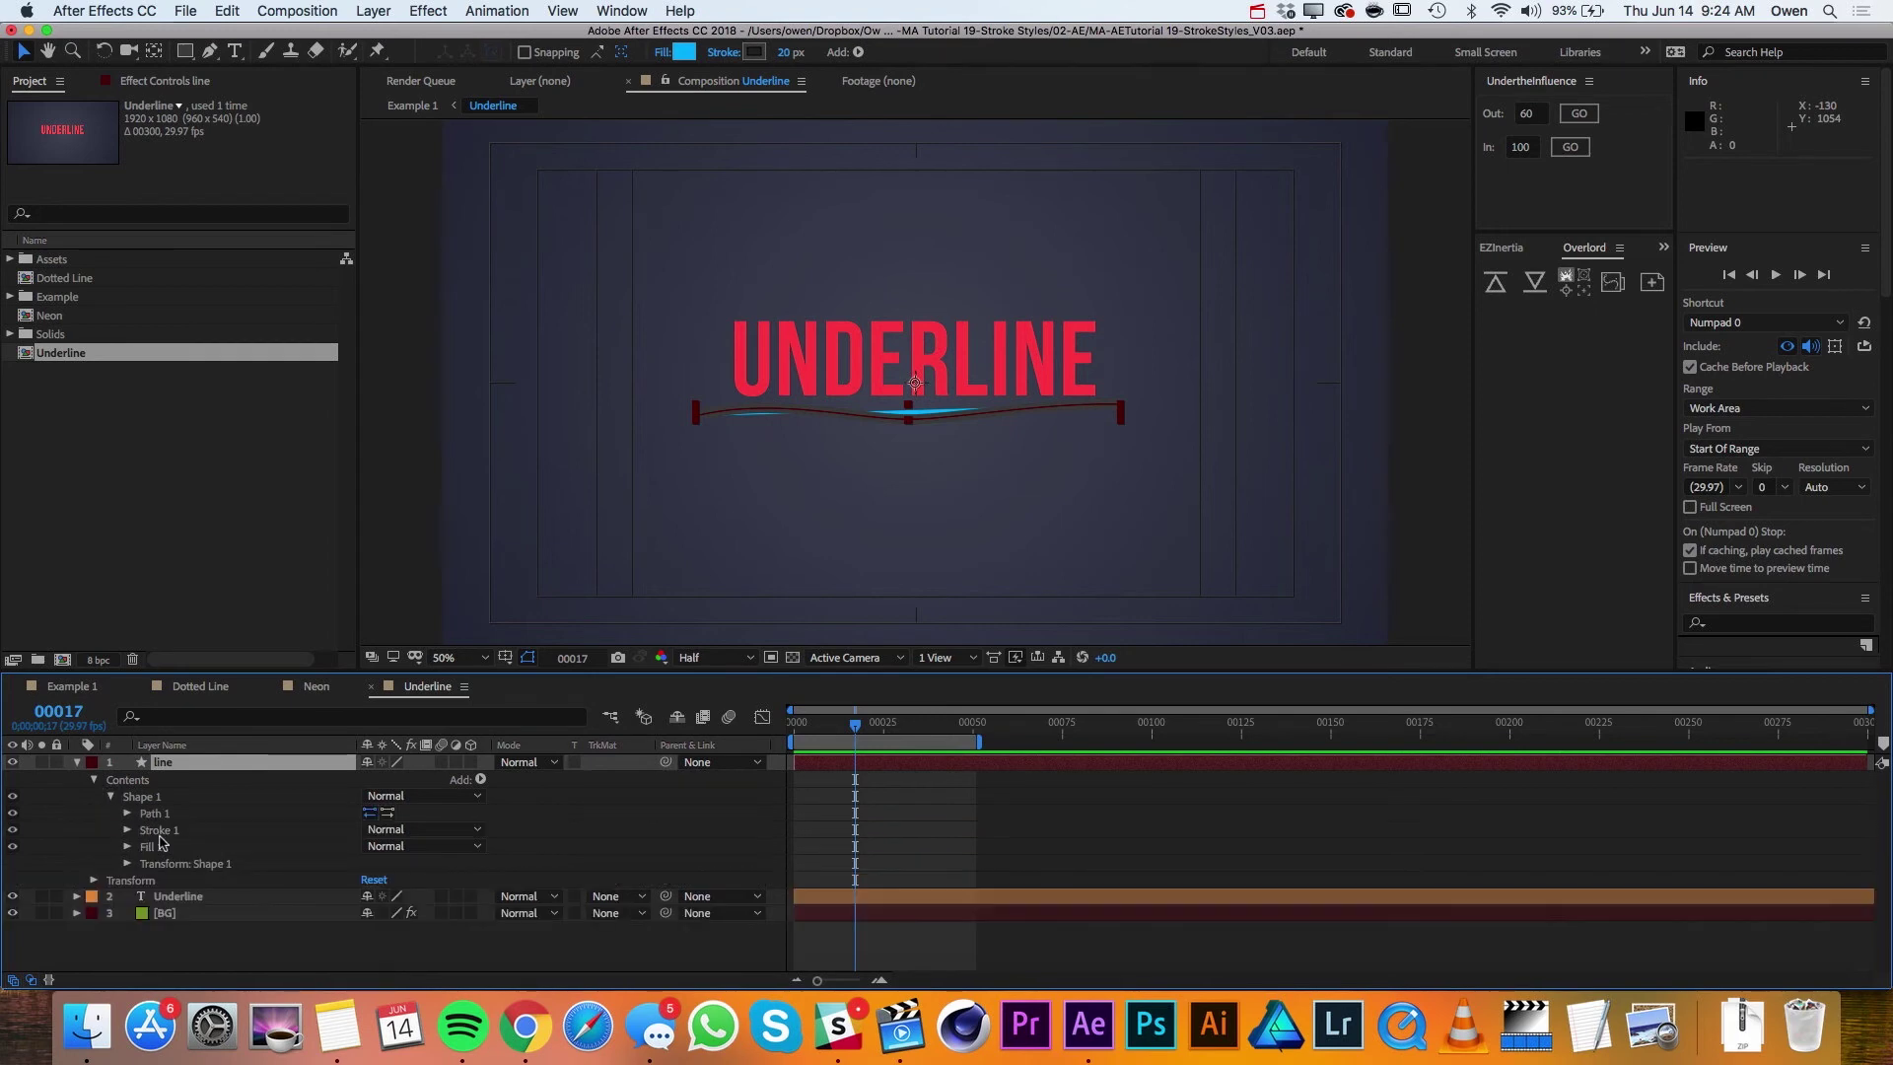
left_click(155, 848)
key("Delete")
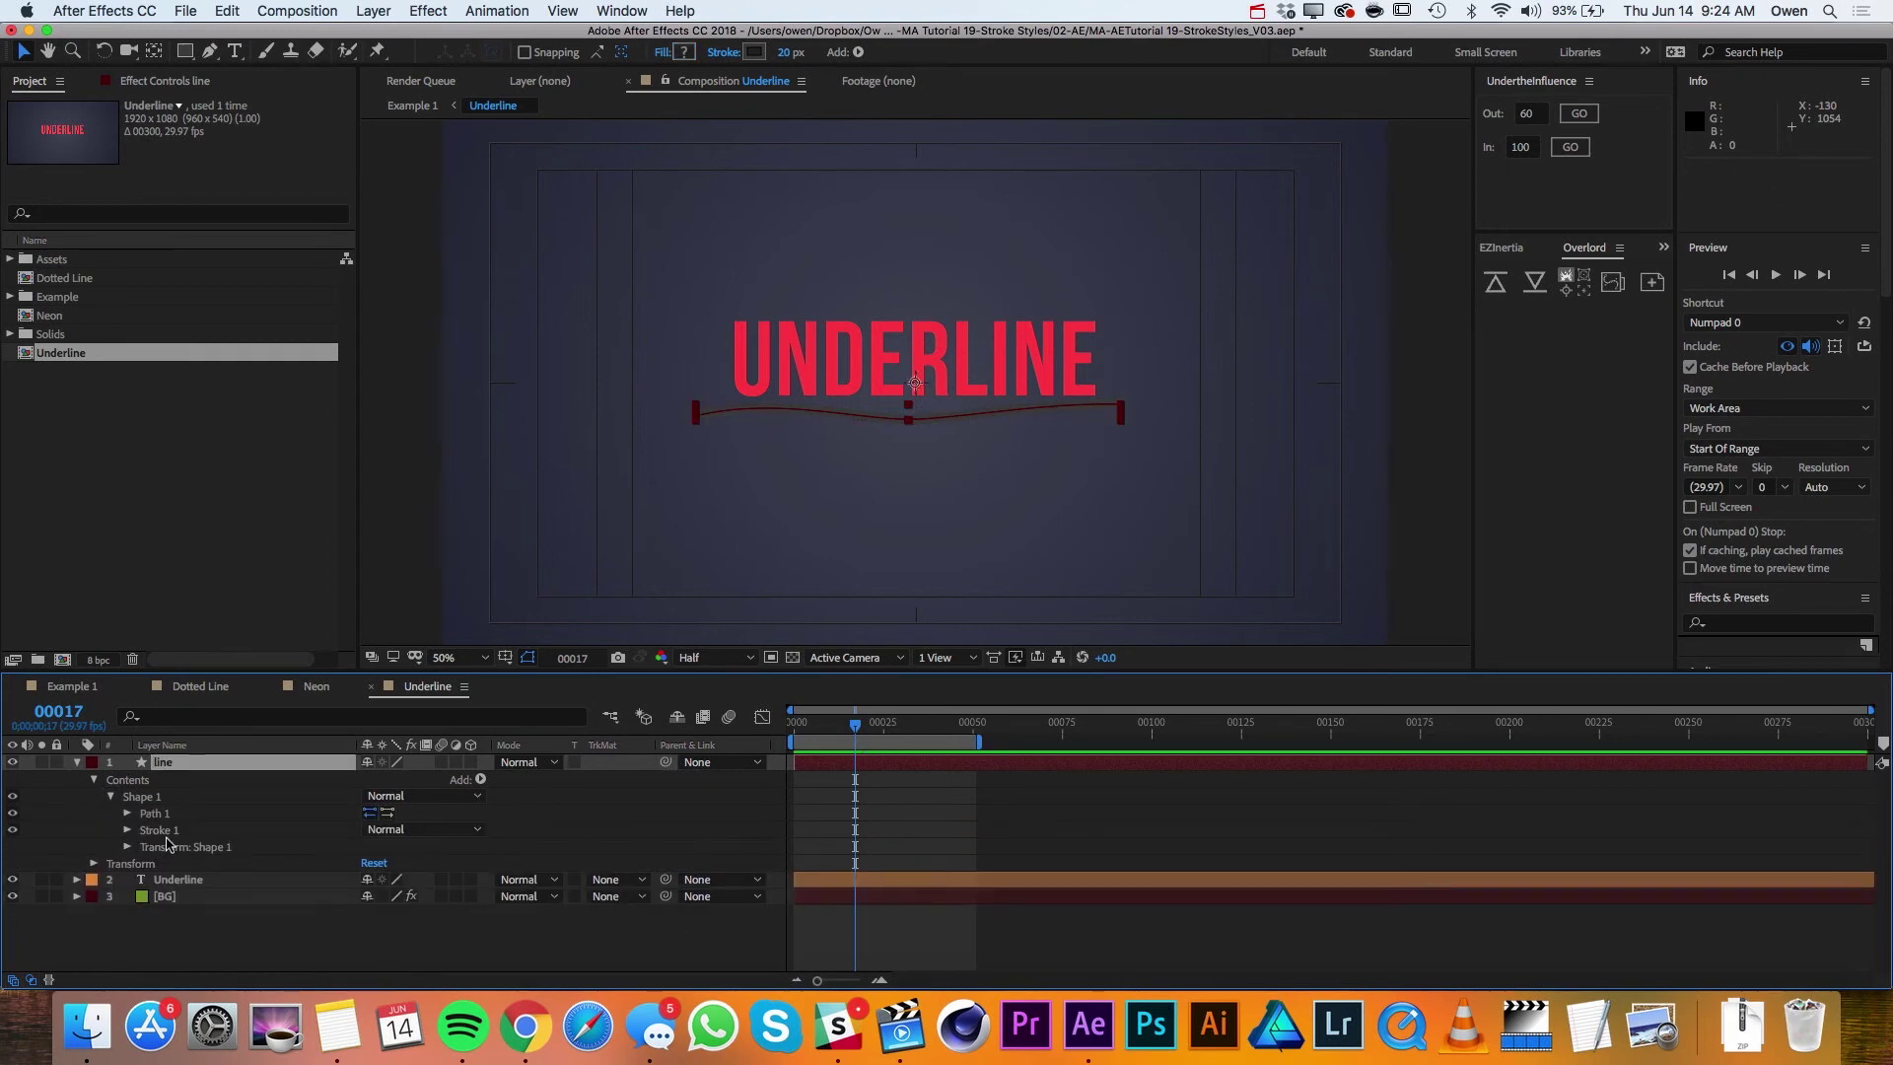
Step: Colour the stroke FF5252 by sampling the red of the UNDERLINE text
left_click(167, 830)
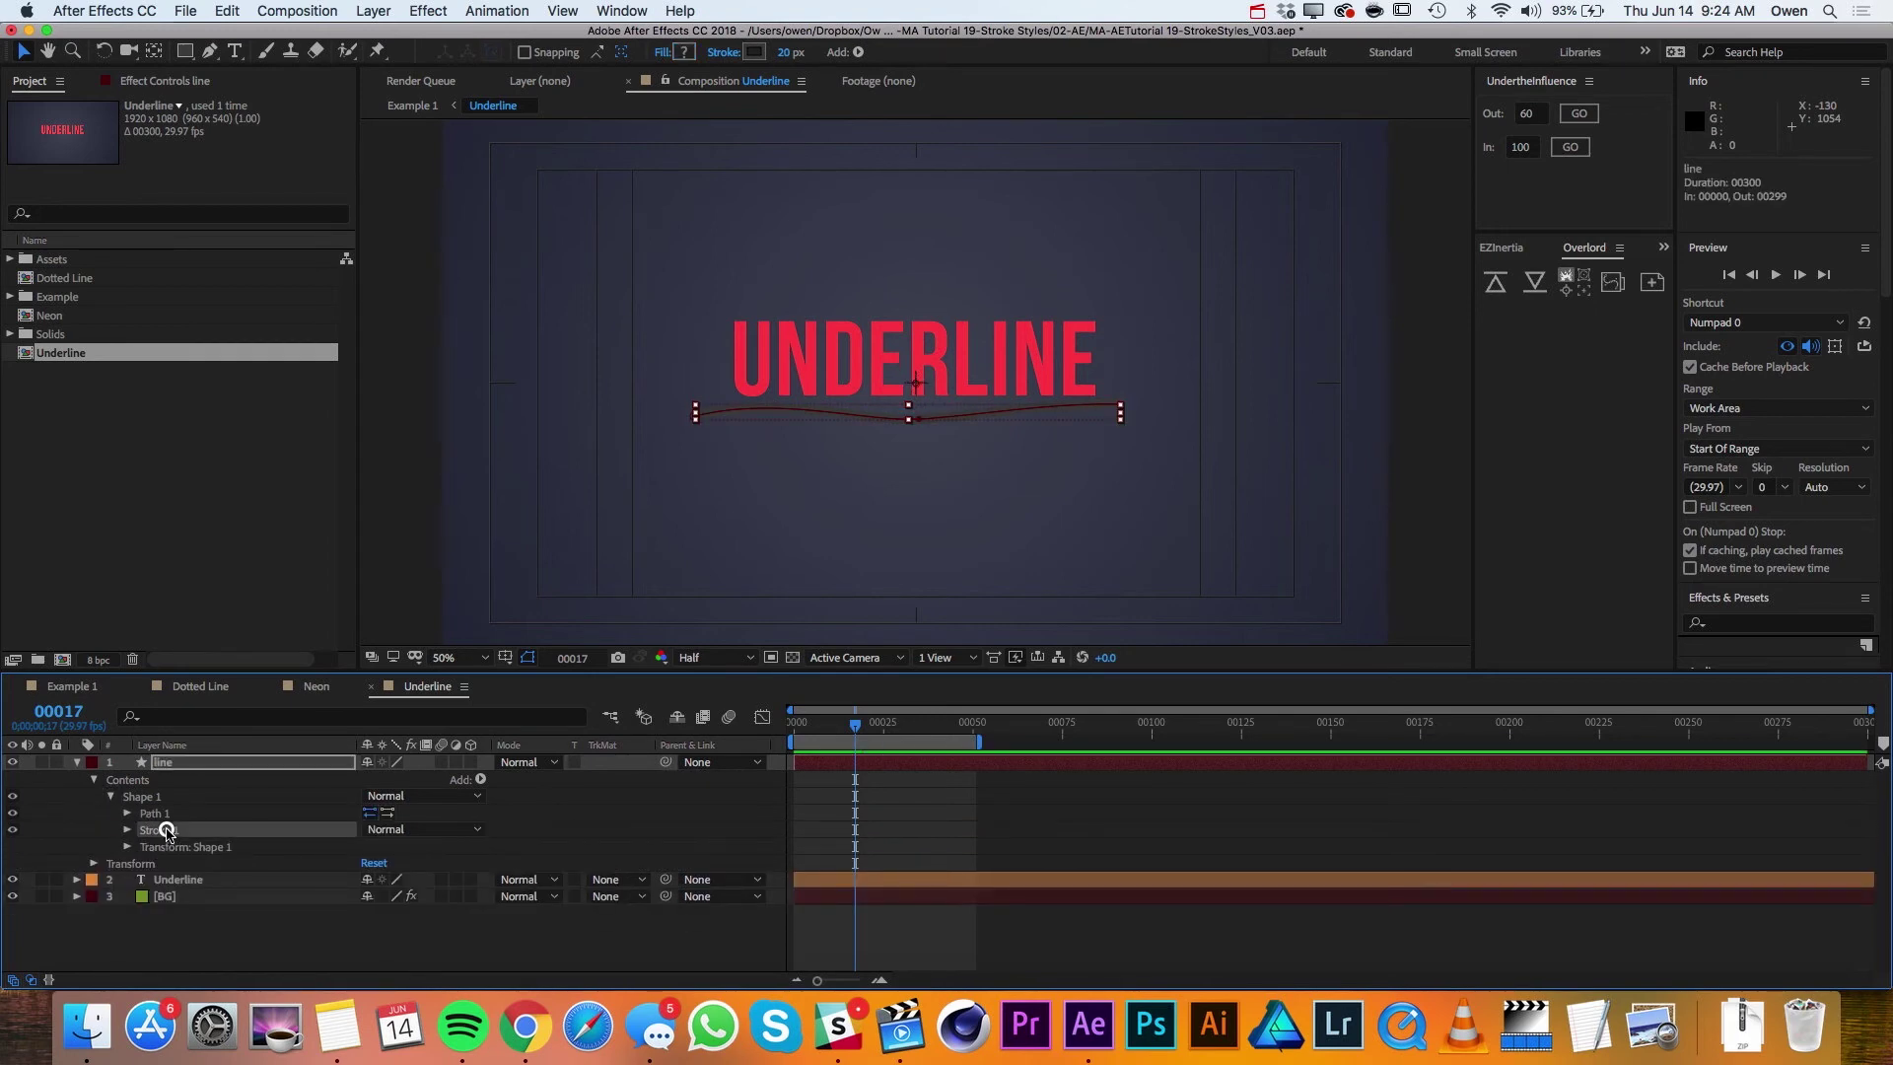
left_click(754, 51)
left_click(1221, 614)
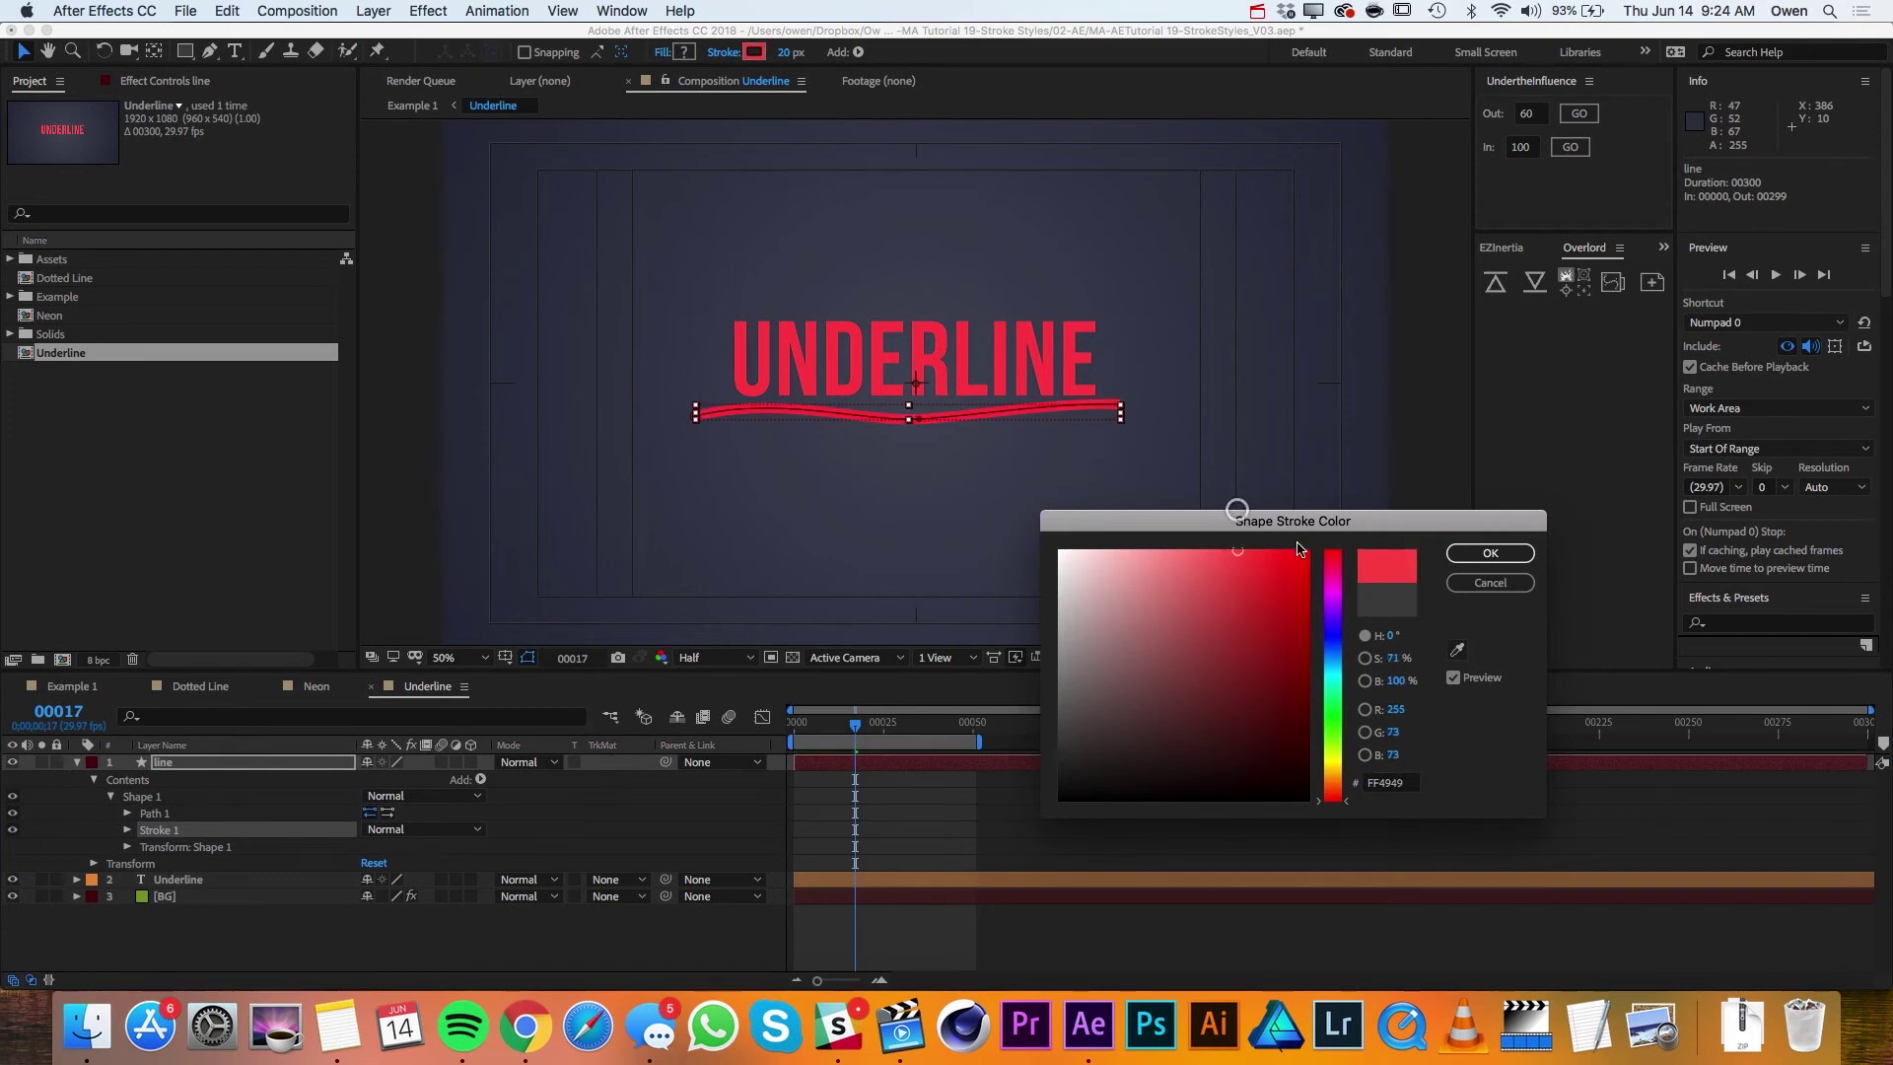
left_click(1457, 649)
left_click(1037, 363)
left_click(1474, 558)
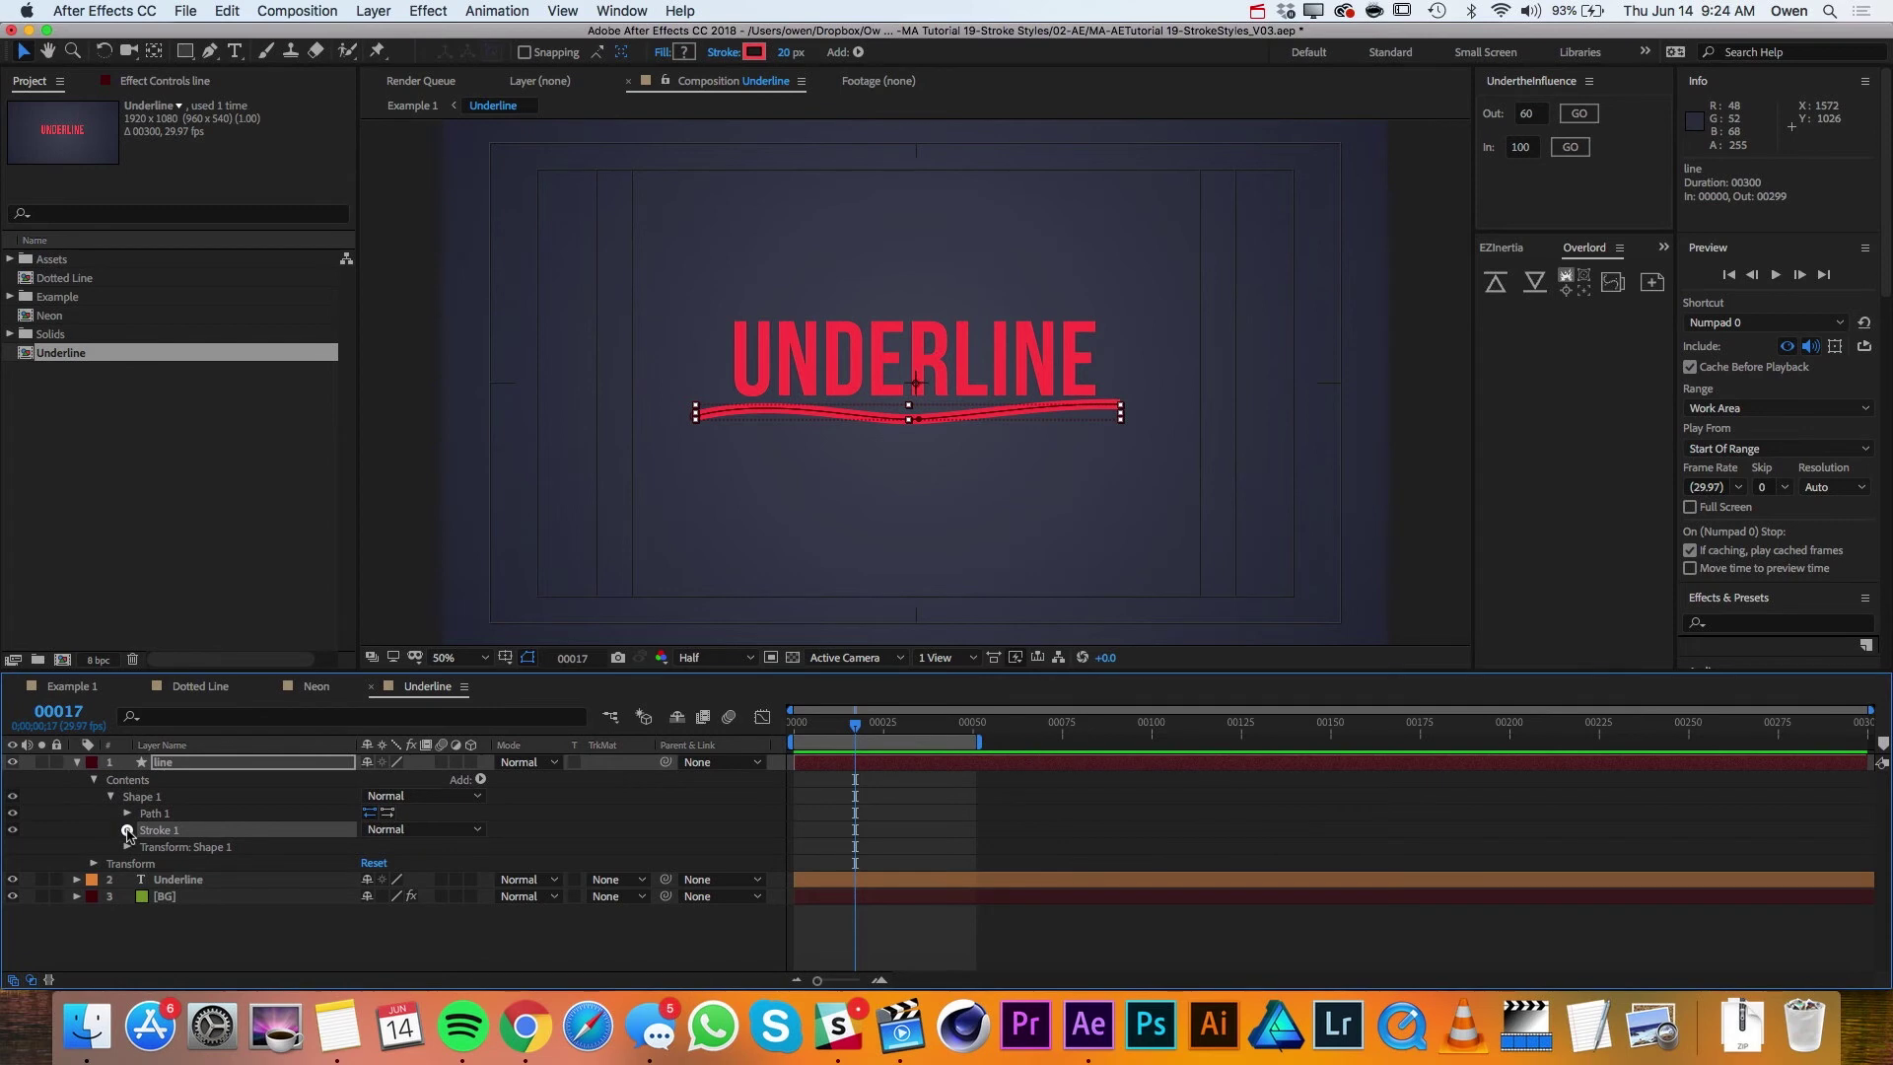
Step: Give Stroke 1 Round Cap ends and a width of 30
left_click(127, 829)
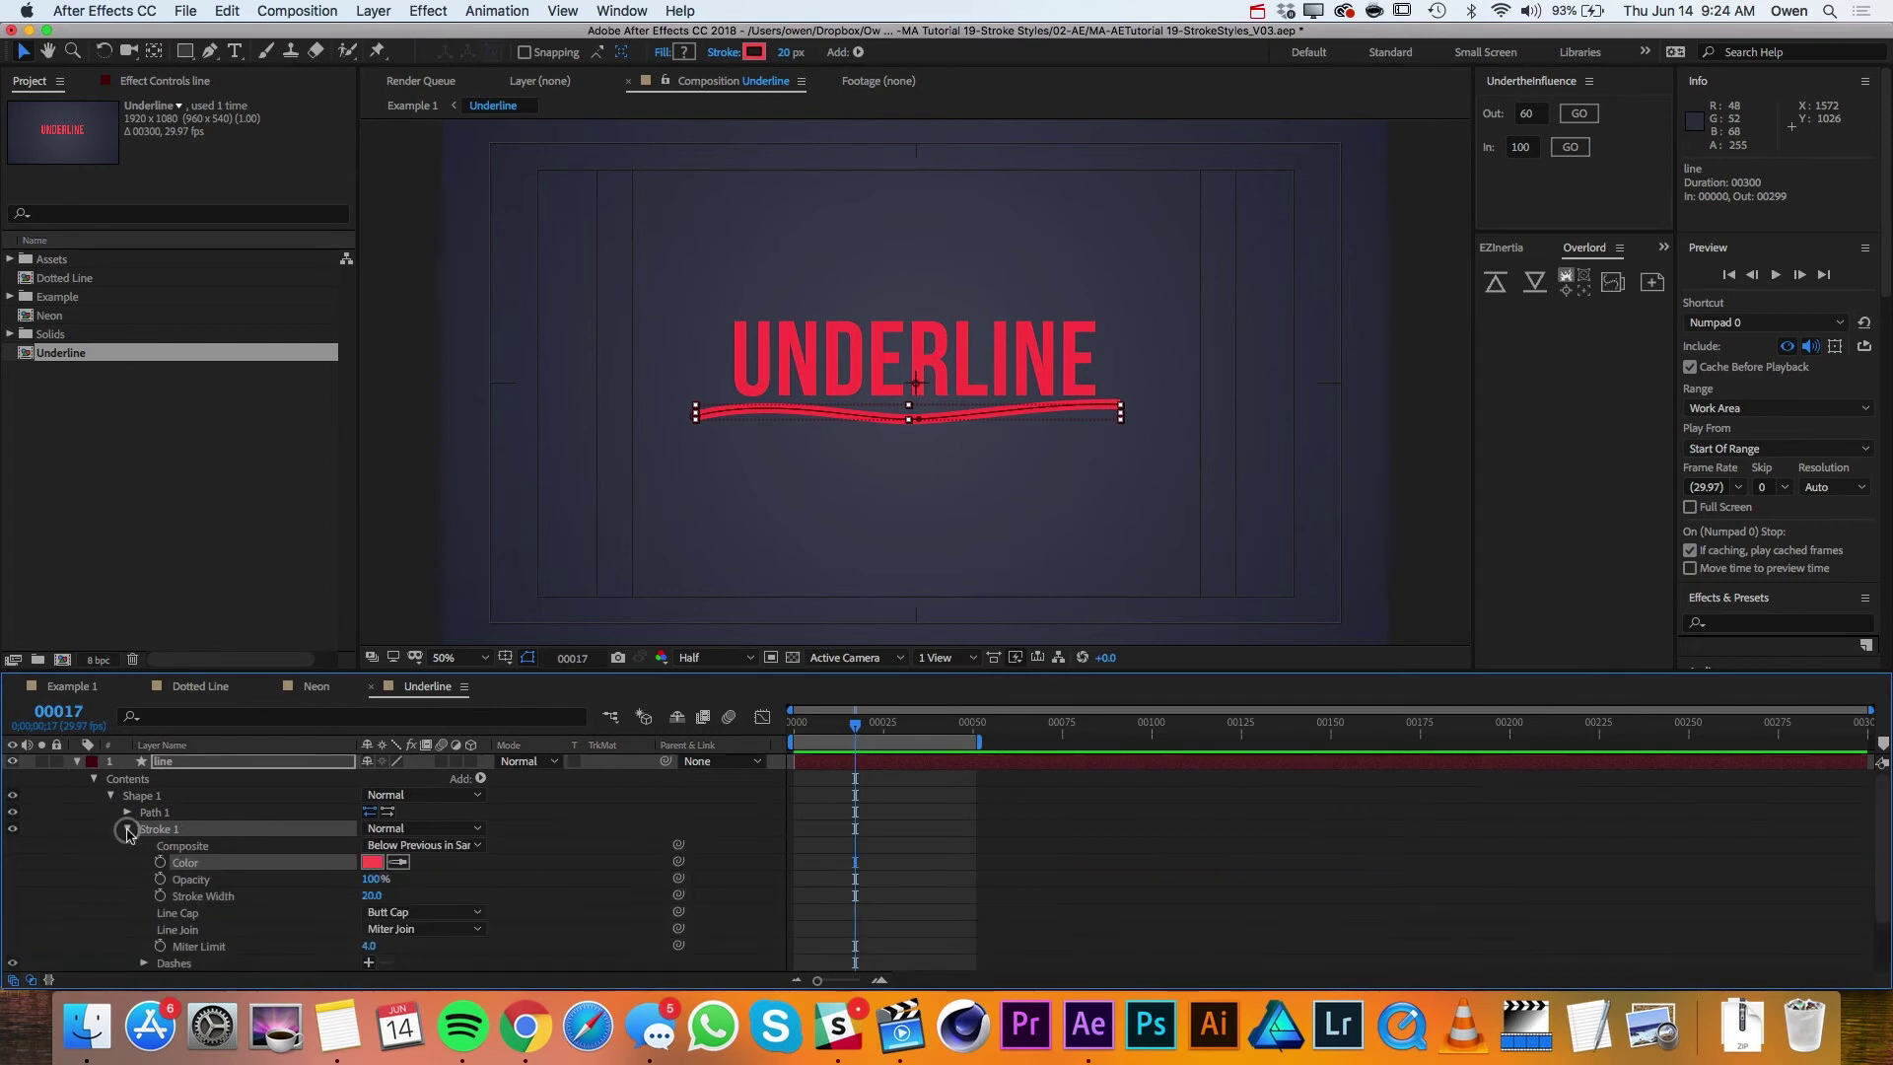
left_click(401, 915)
left_click(419, 944)
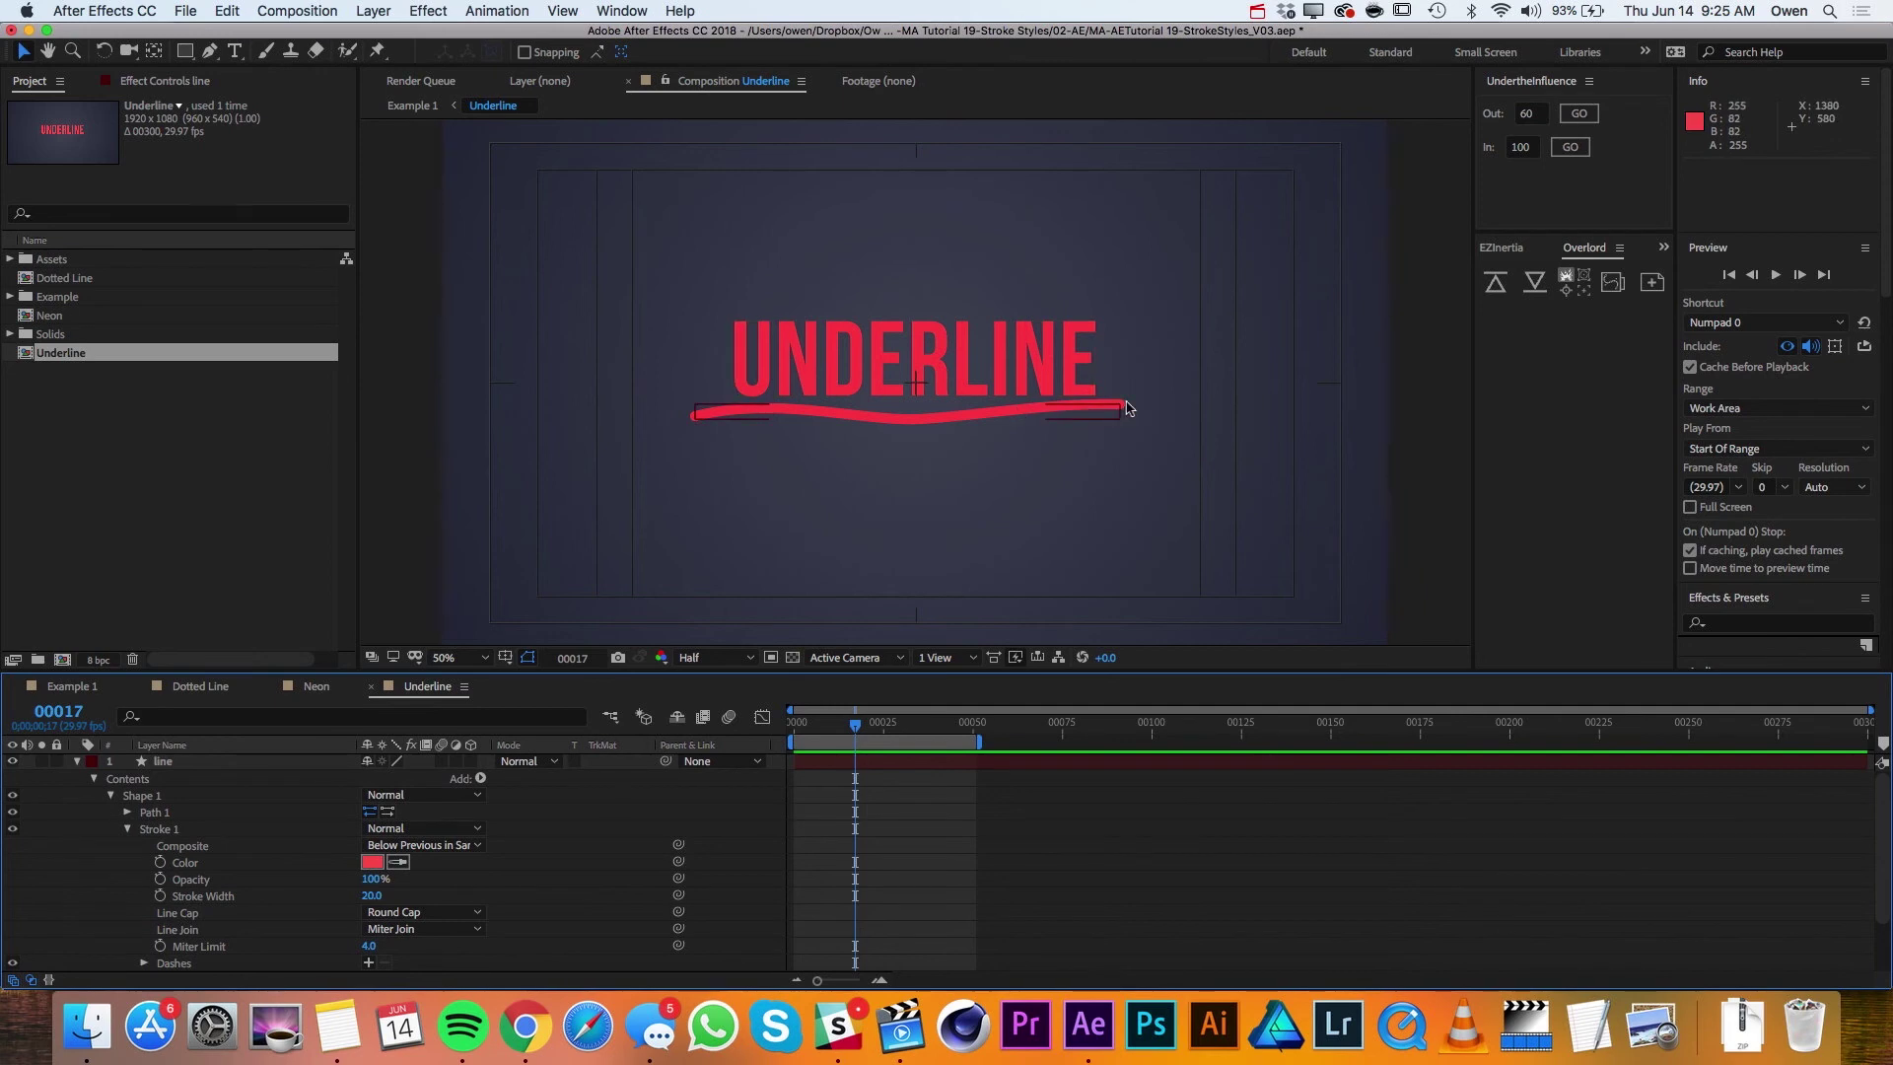
left_click(379, 896)
type("30")
key("Return")
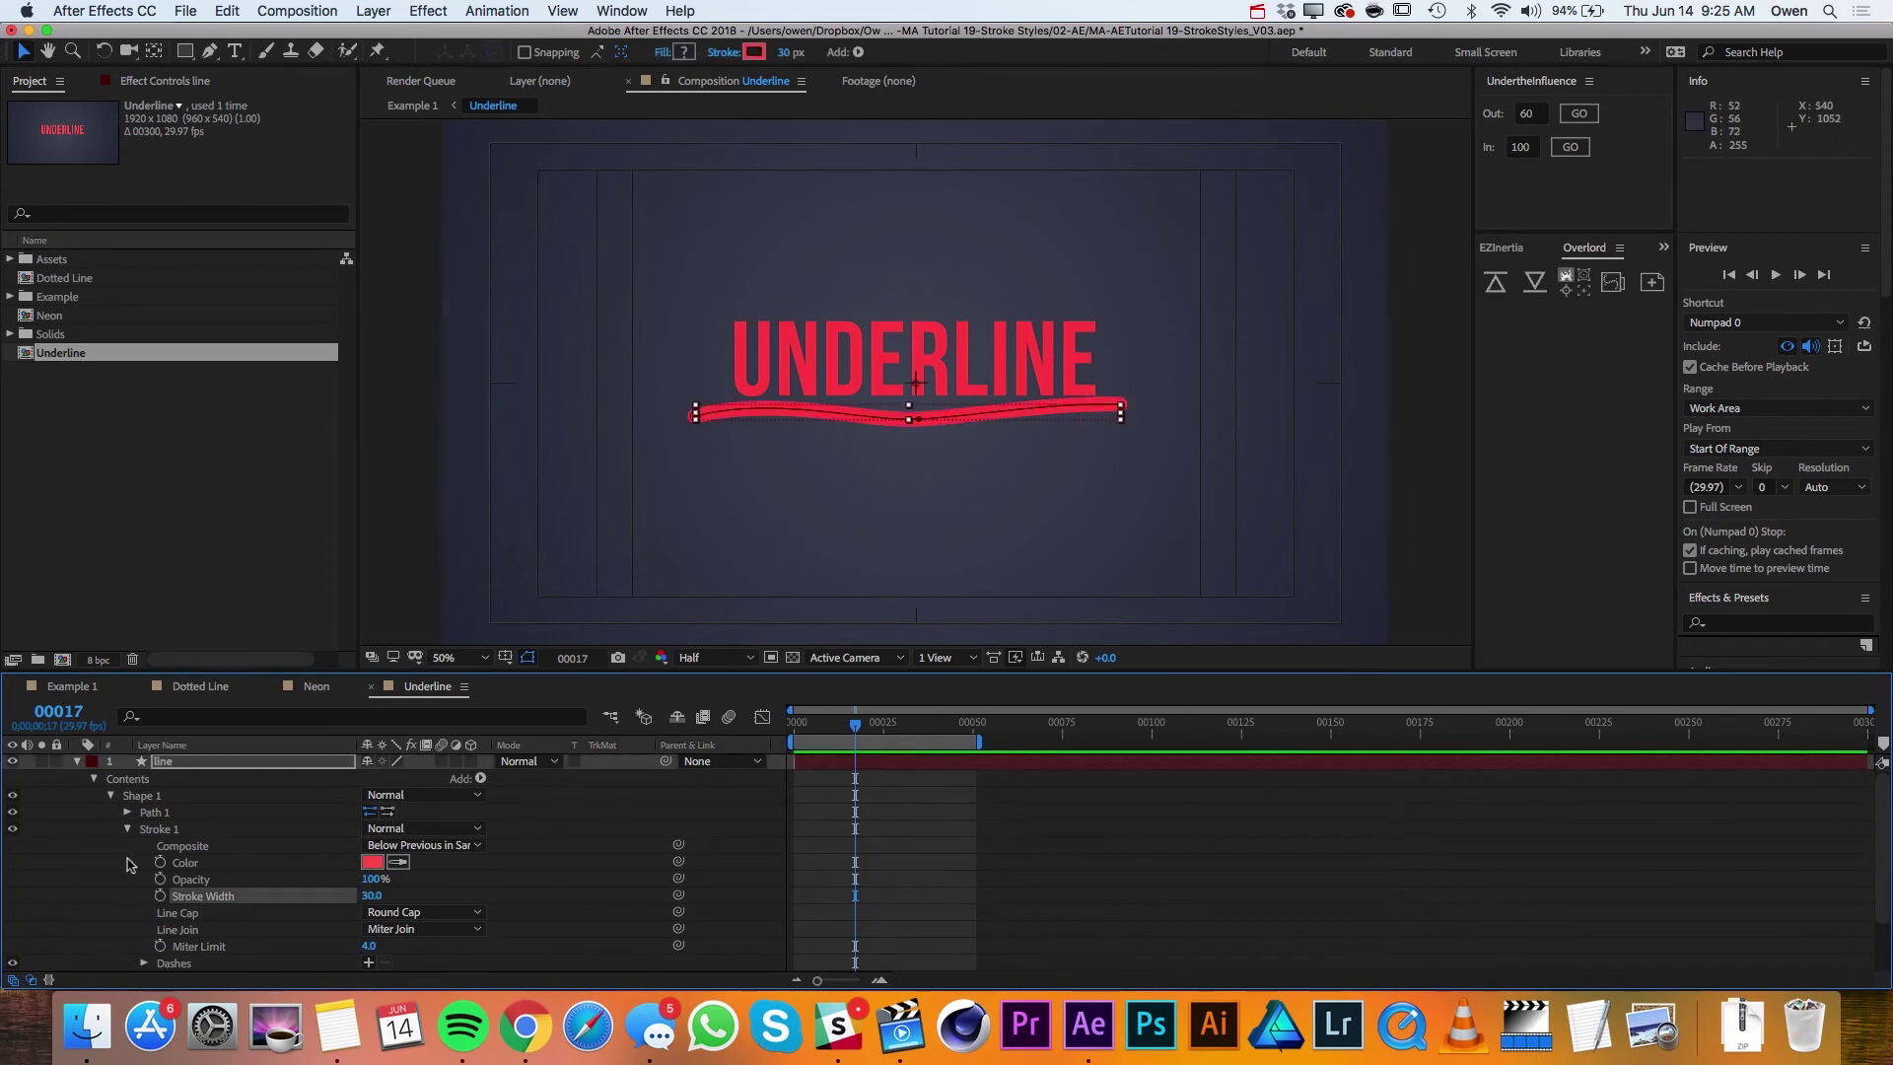
left_click(128, 811)
left_click(150, 811)
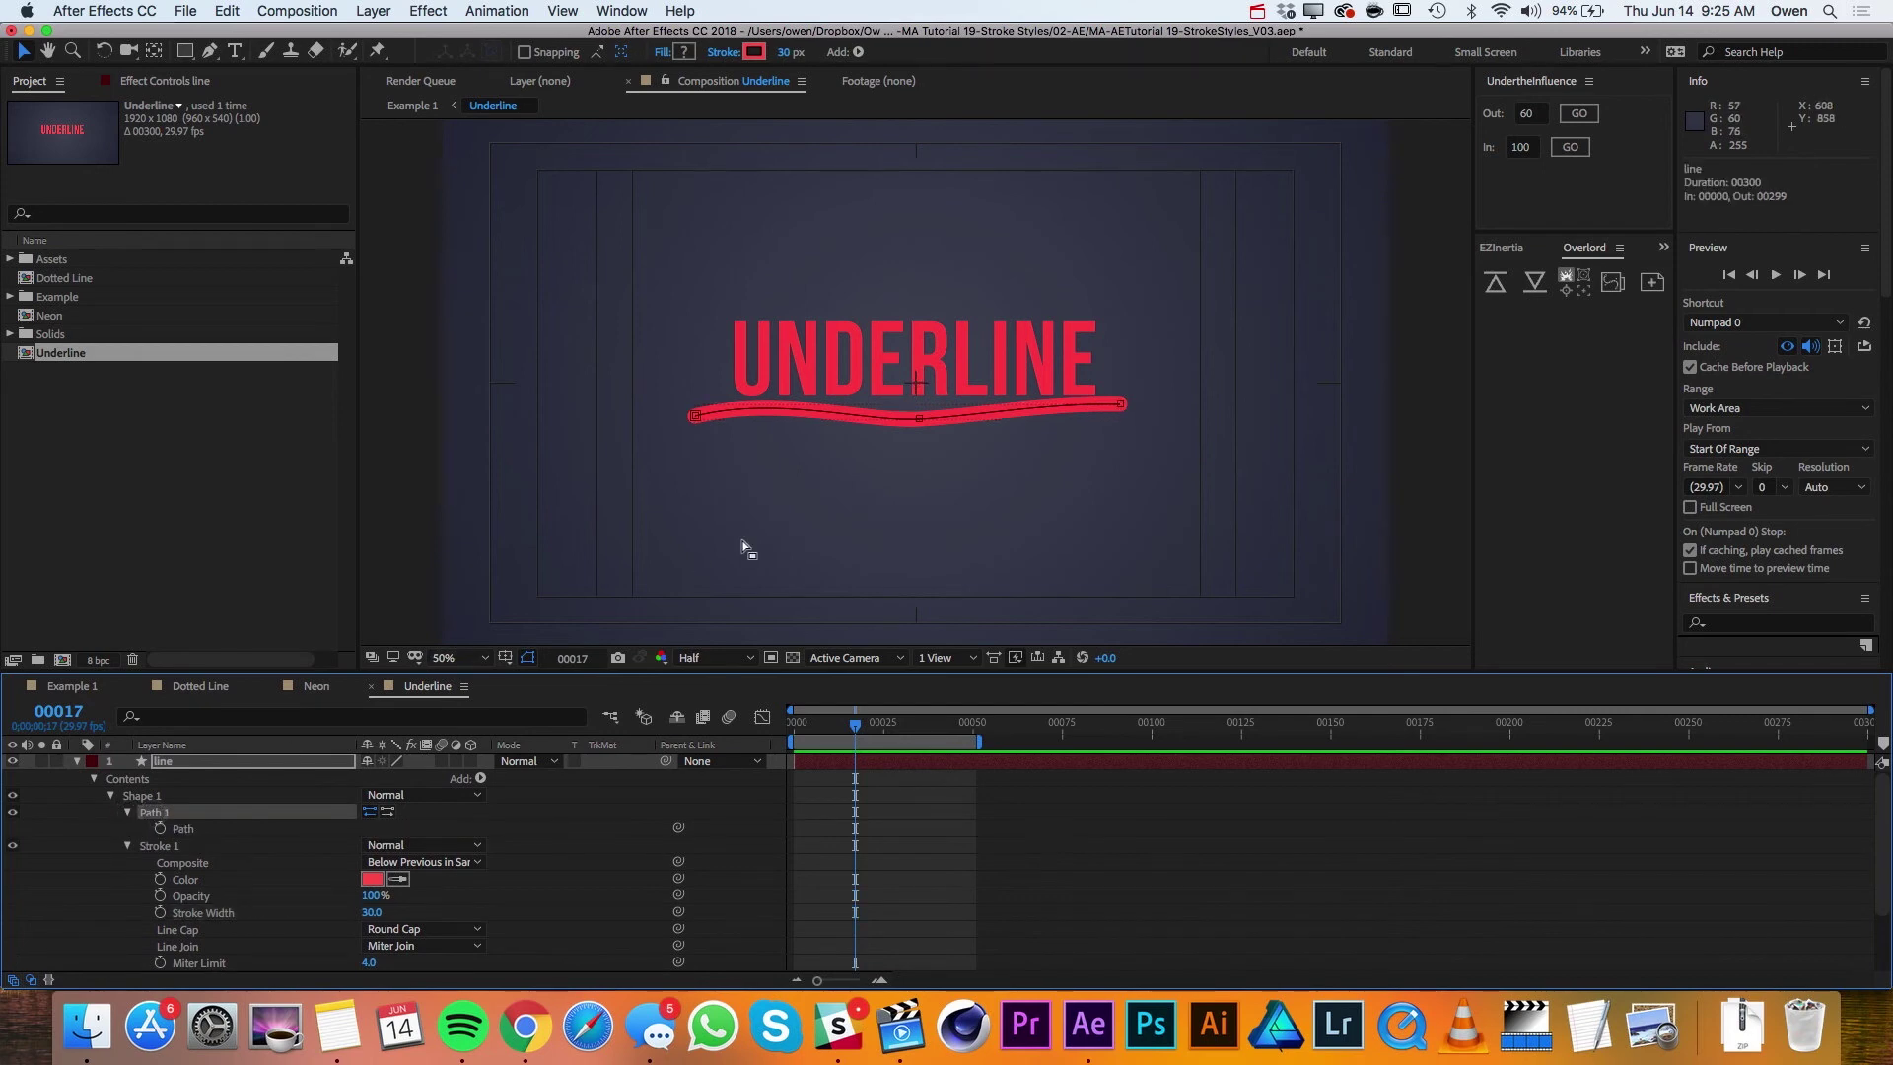
Step: Adjust the underline's end points and middle curve handles, then add Trim Paths to the shape
left_click(1123, 408)
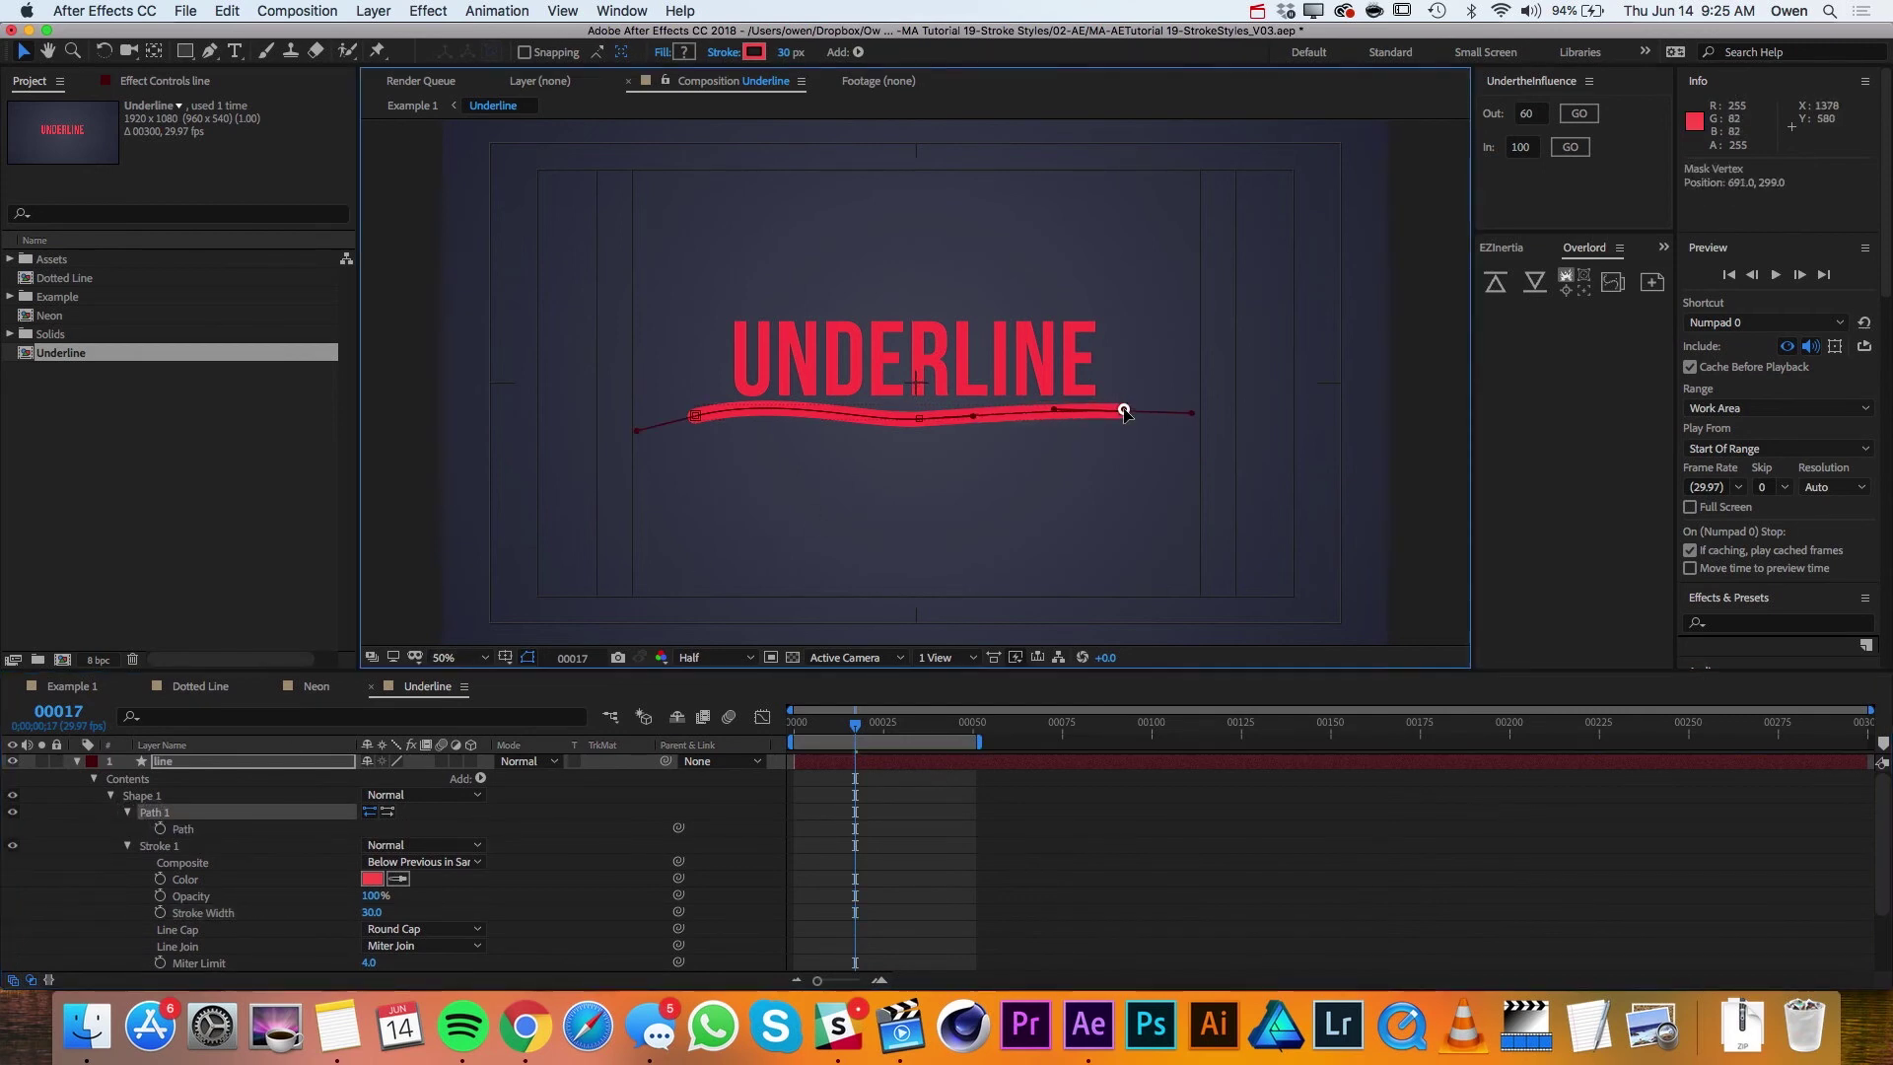
mouse_move(916, 418)
left_mouse_down()
mouse_move(999, 420)
mouse_move(920, 424)
left_mouse_up()
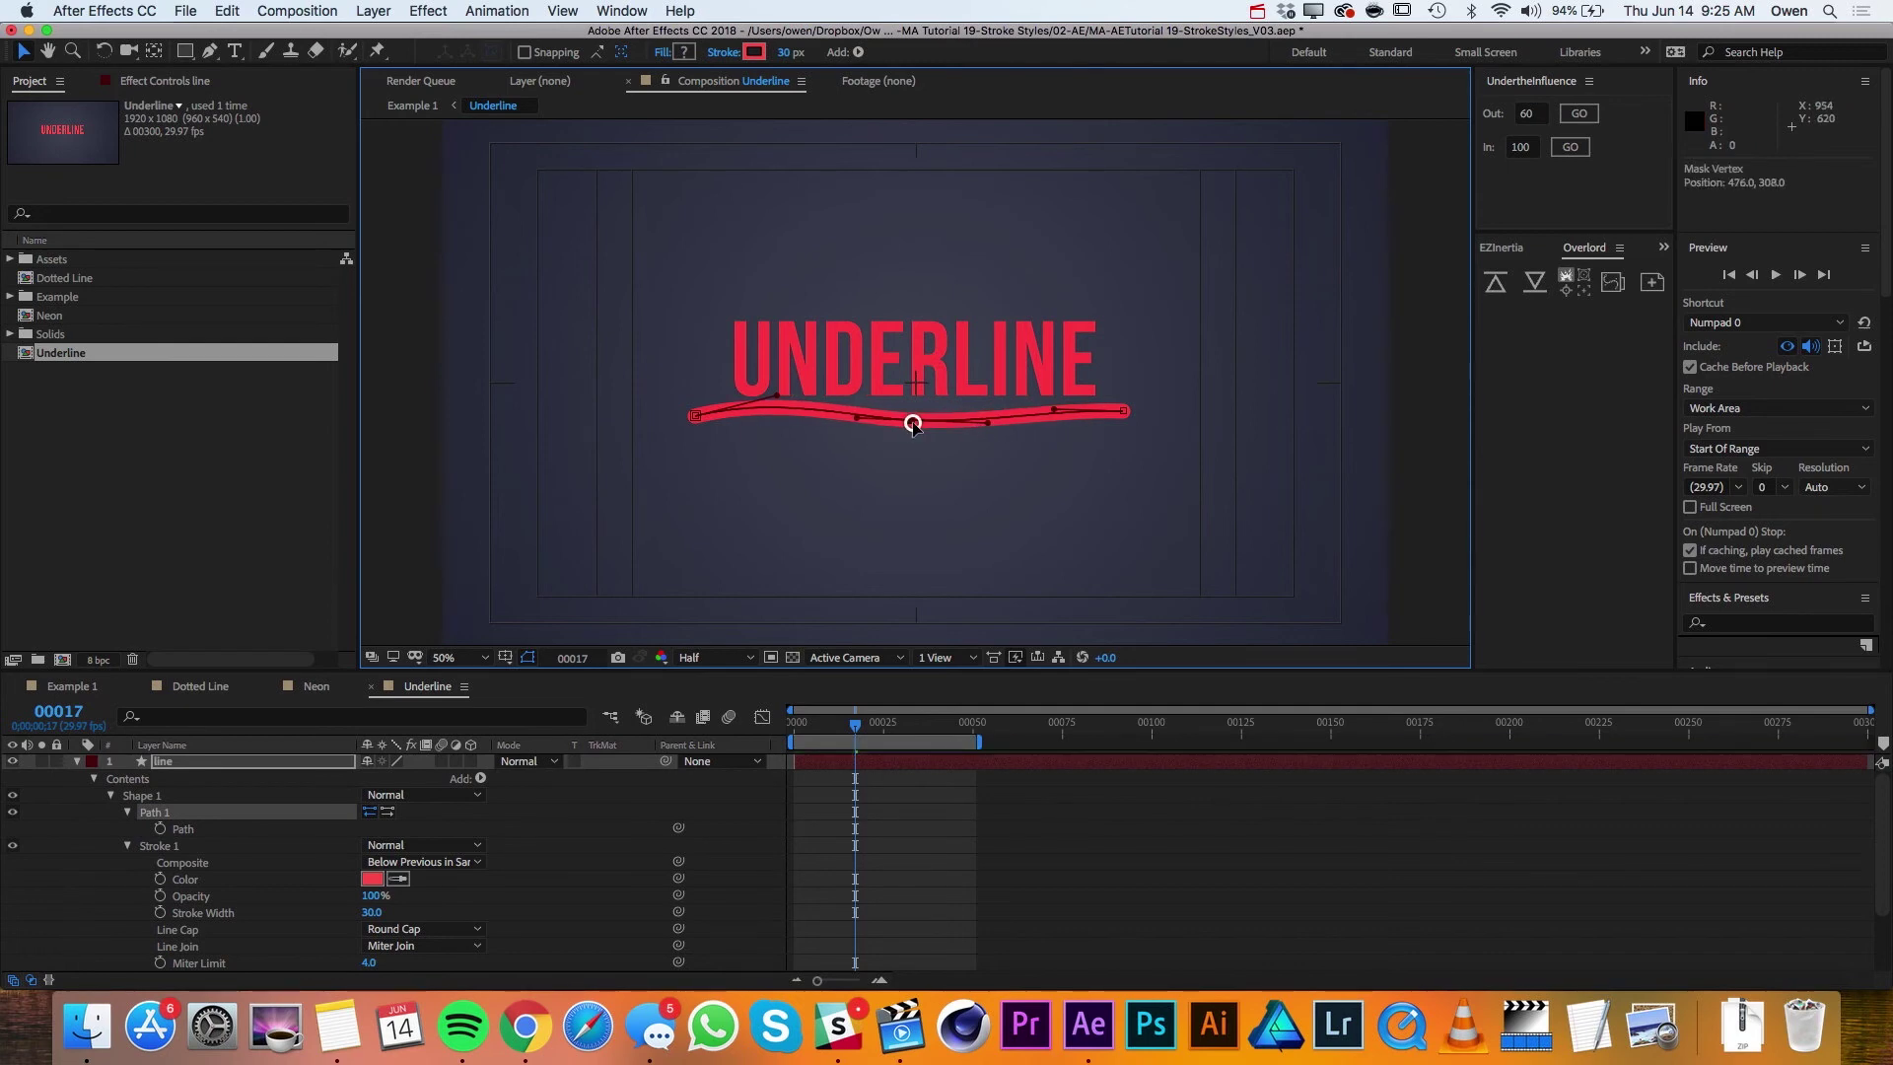
left_click(695, 420)
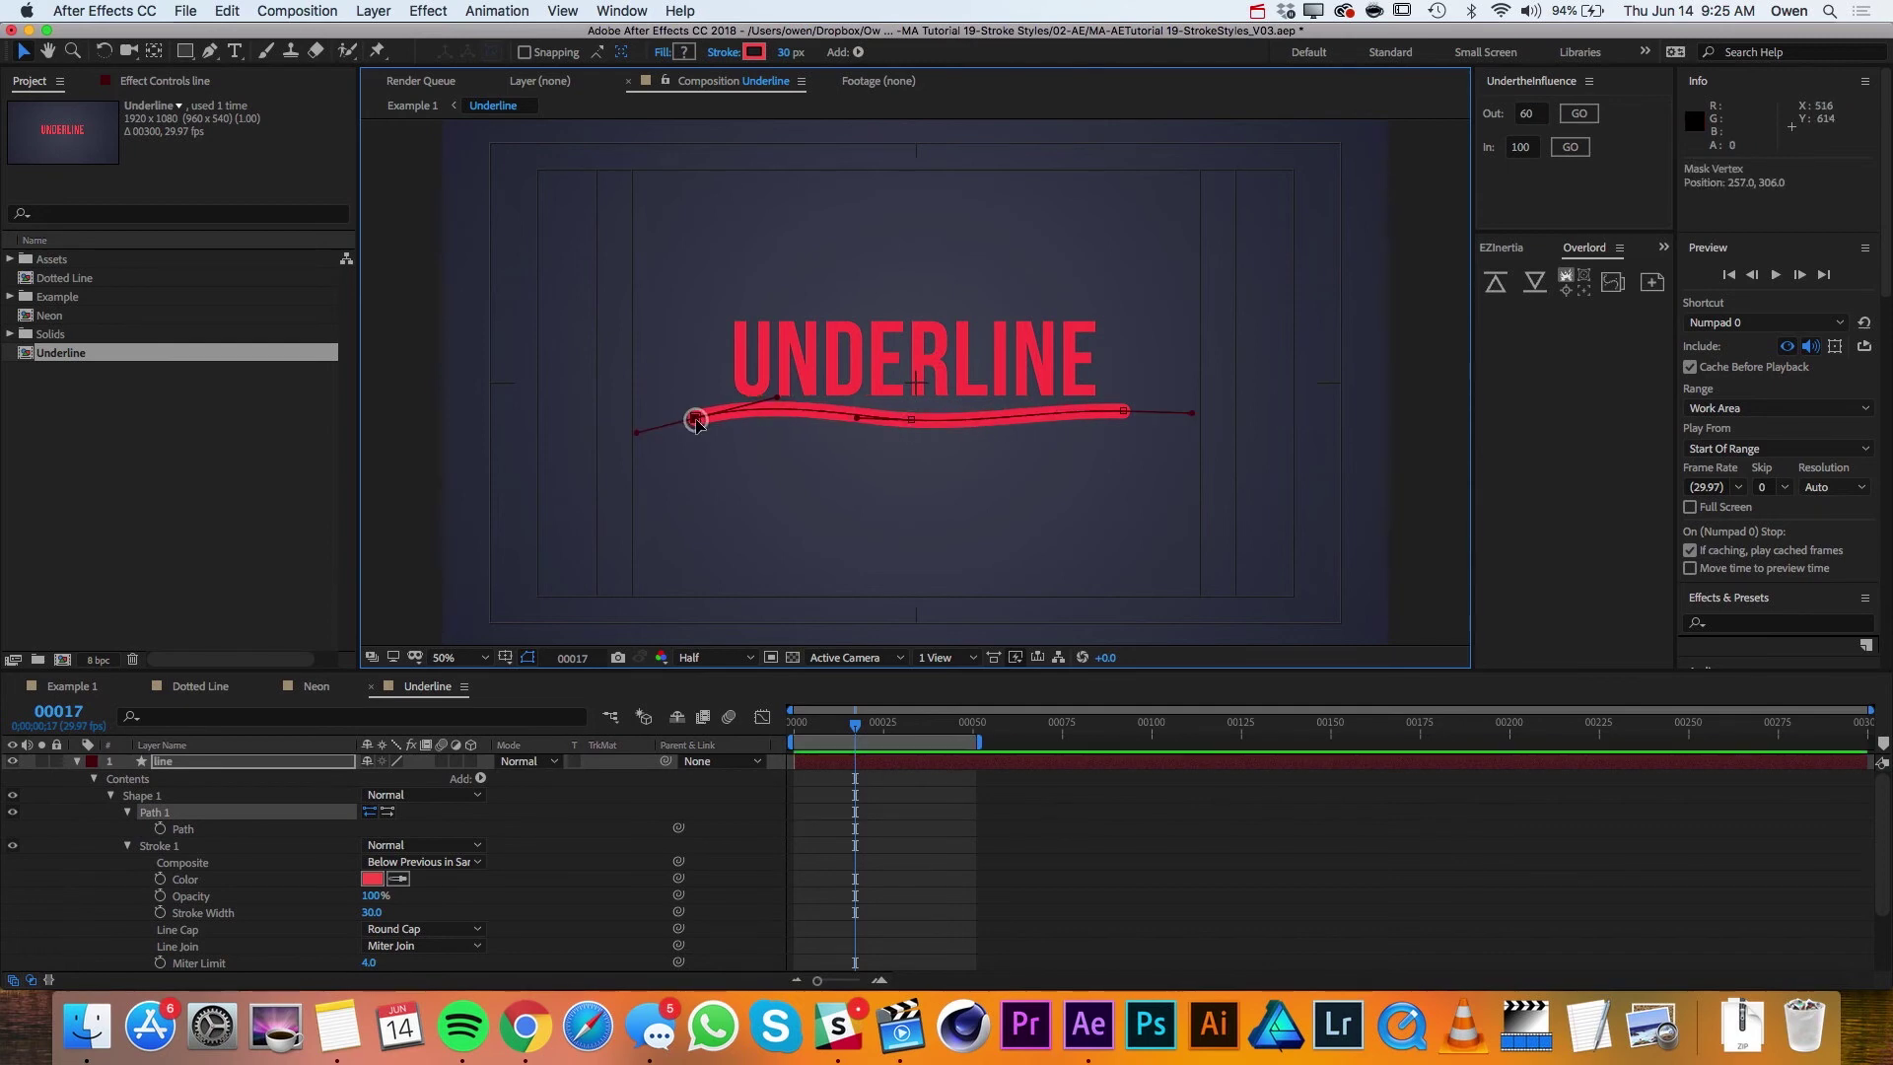
left_click(480, 778)
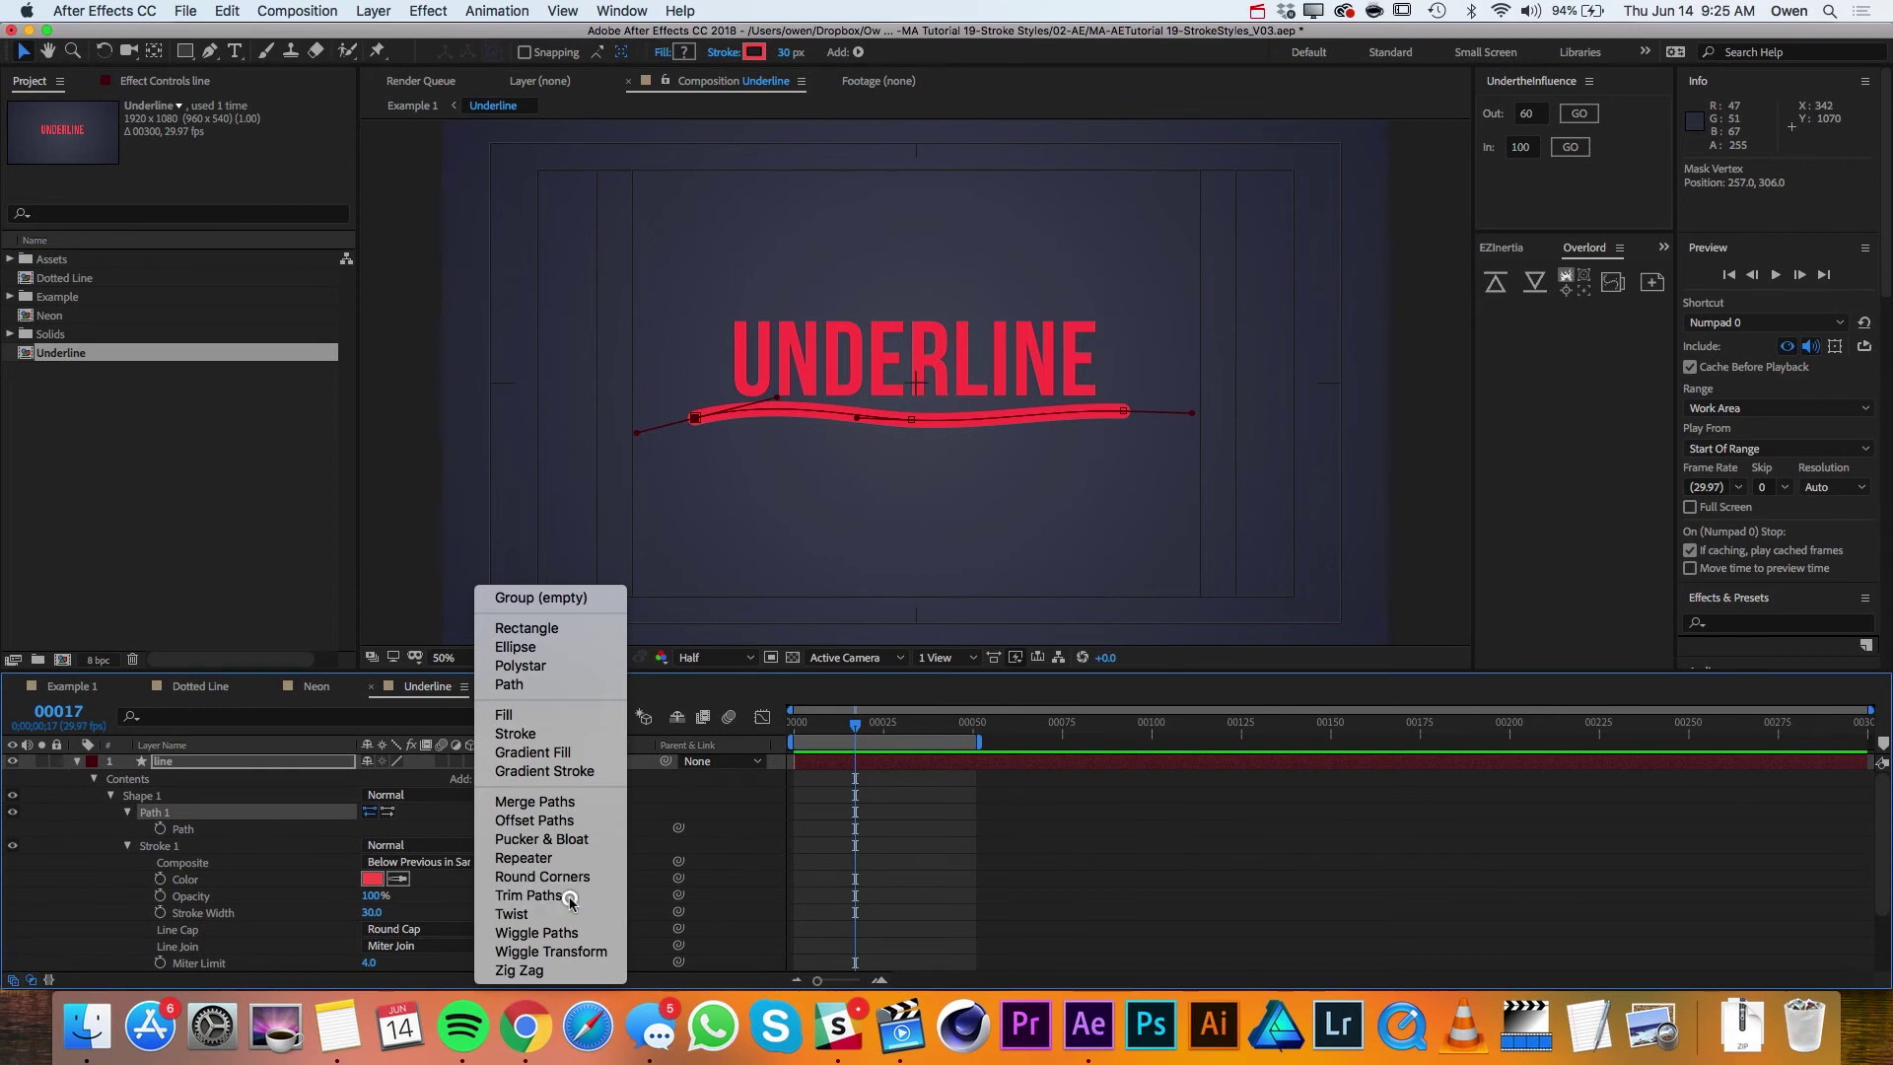
left_click(532, 895)
Step: Keyframe Trim Paths End from 0% at frame 0 to 100% at frame 25
left_click(127, 846)
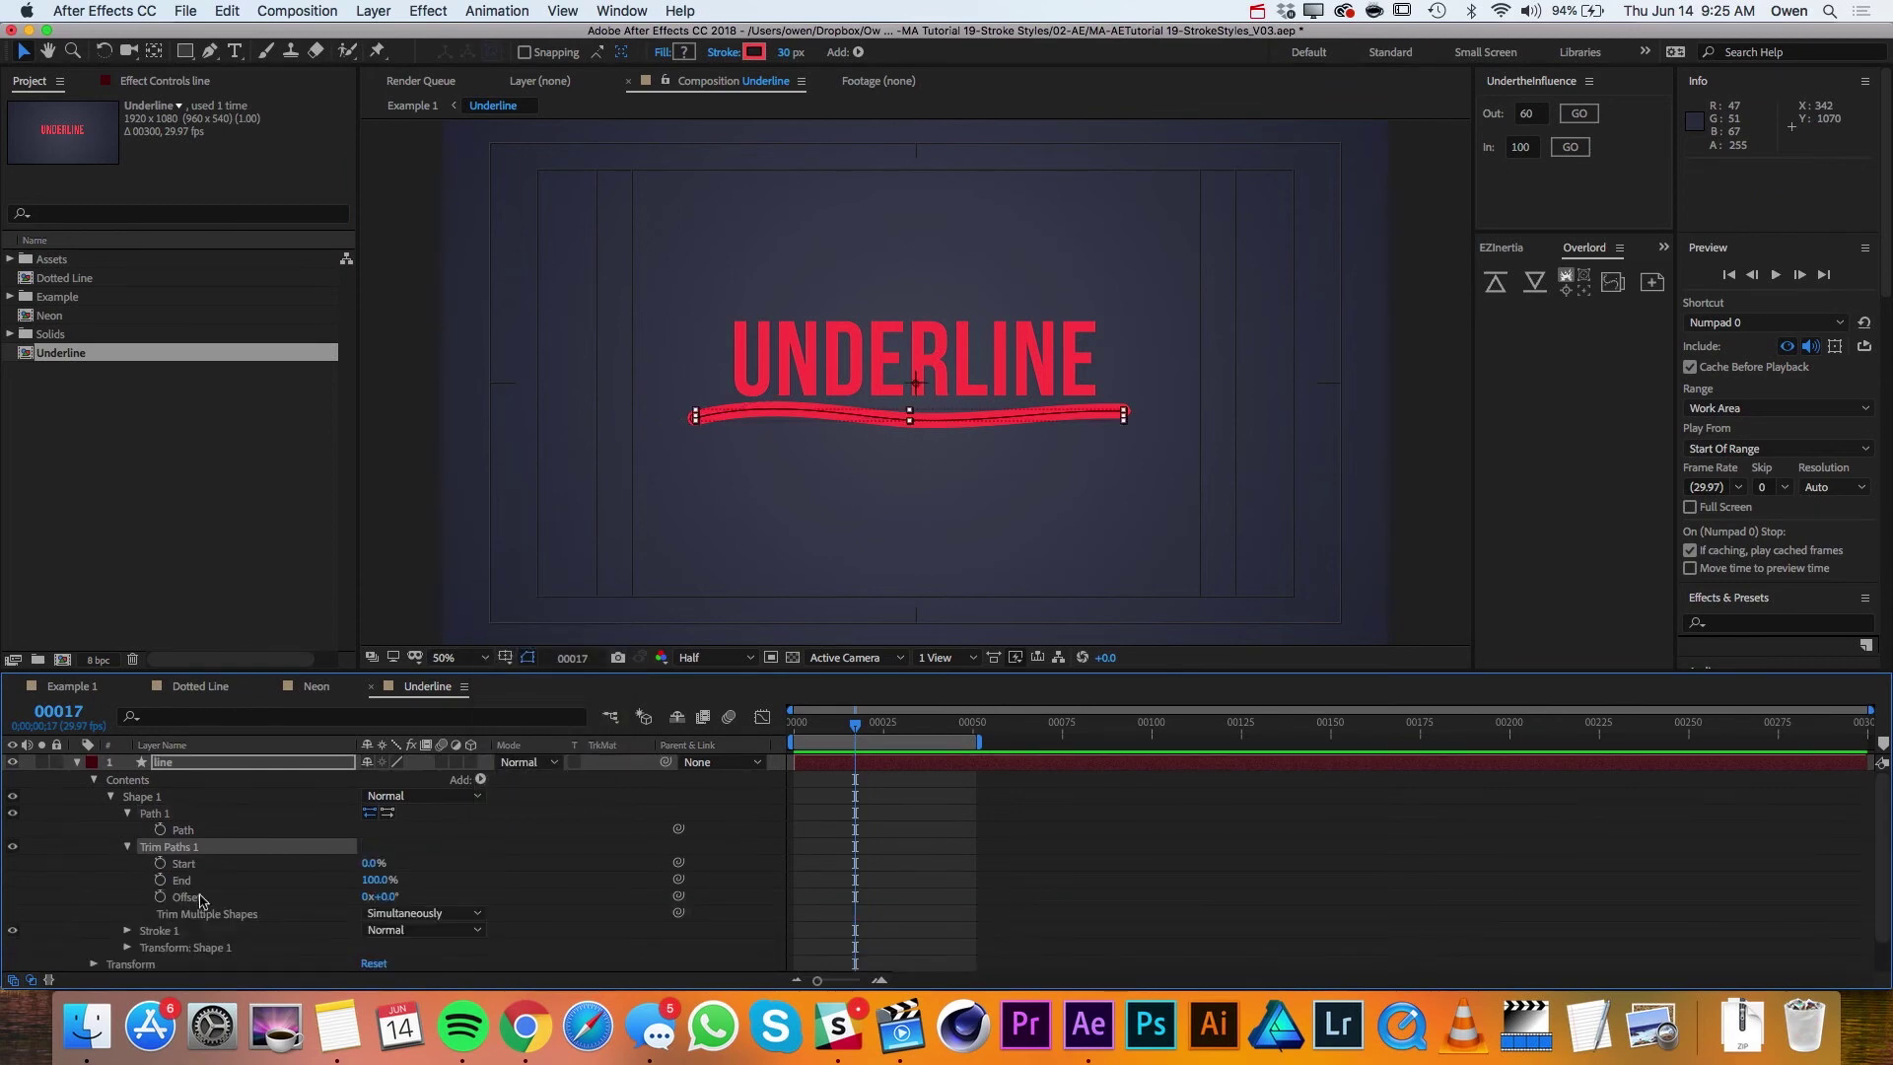
left_click_drag(815, 731, 794, 729)
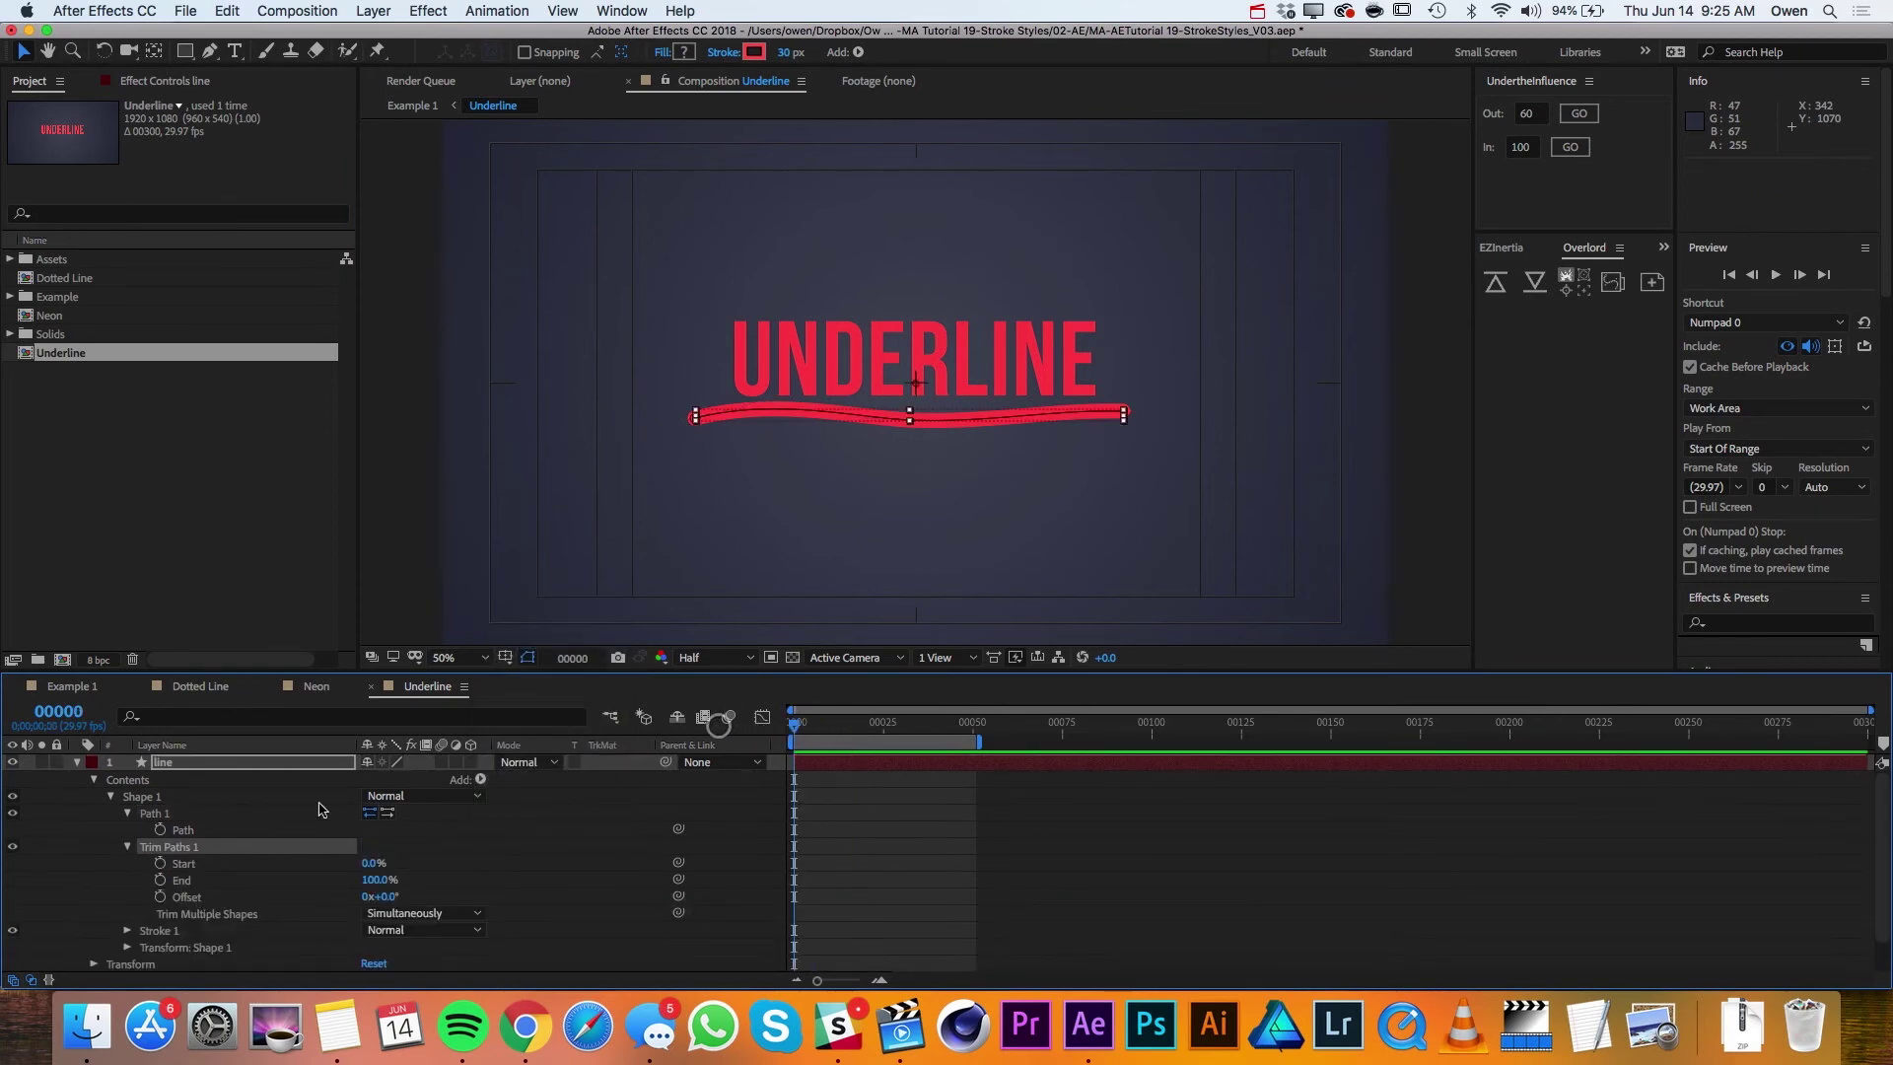
left_click_drag(366, 879, 236, 879)
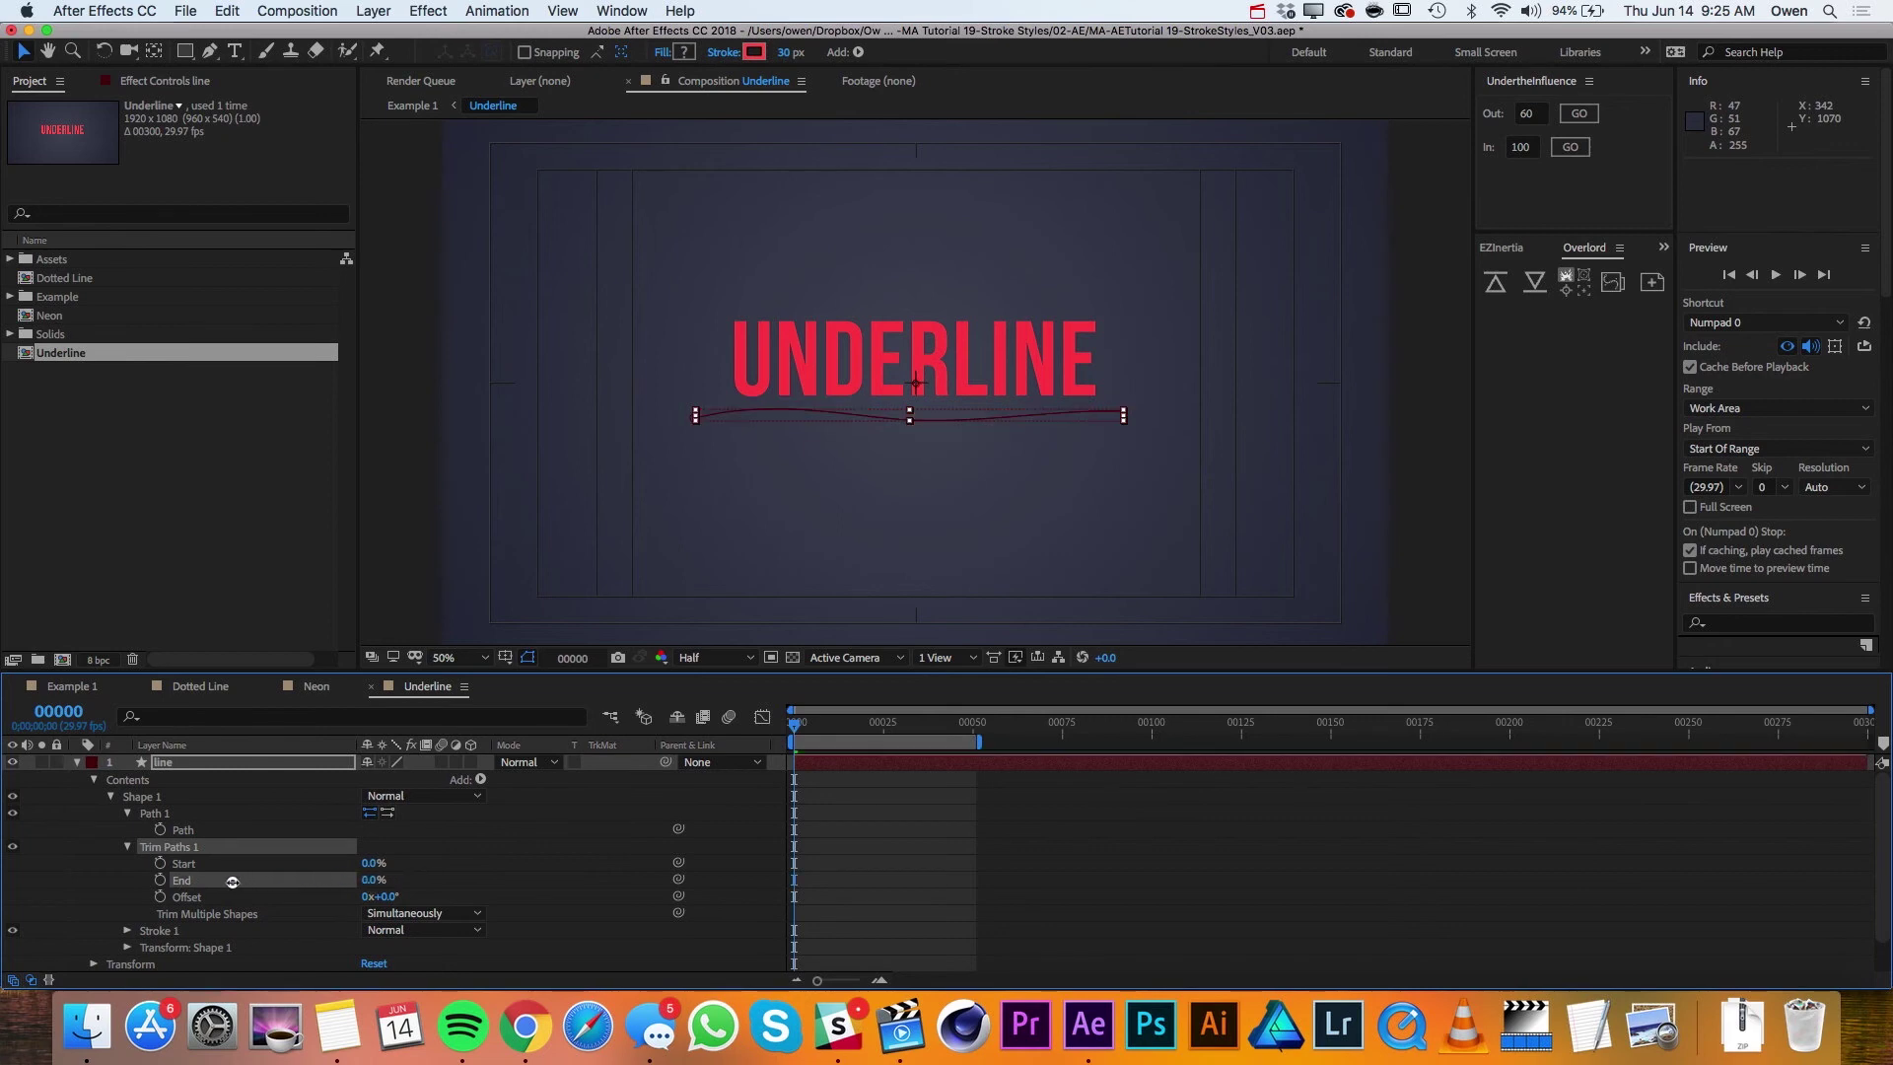
left_click(160, 880)
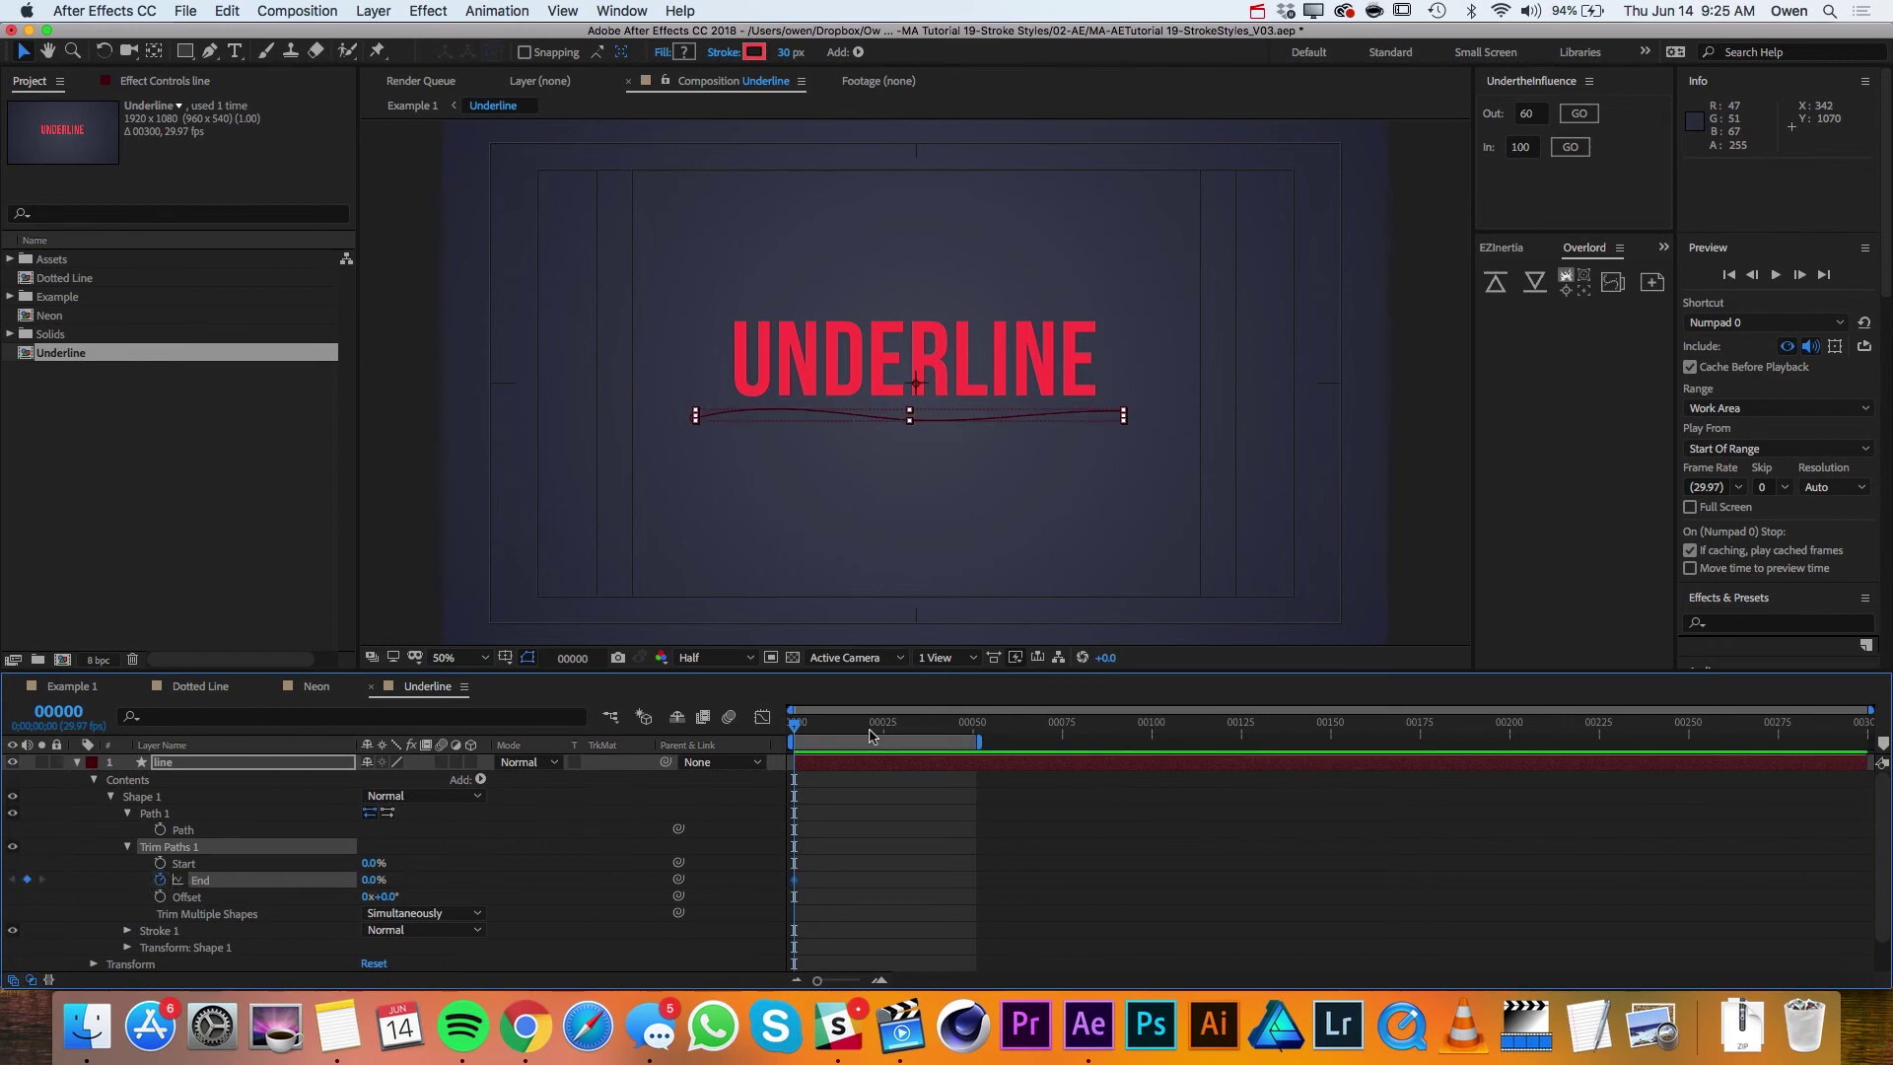
left_click_drag(876, 730, 883, 730)
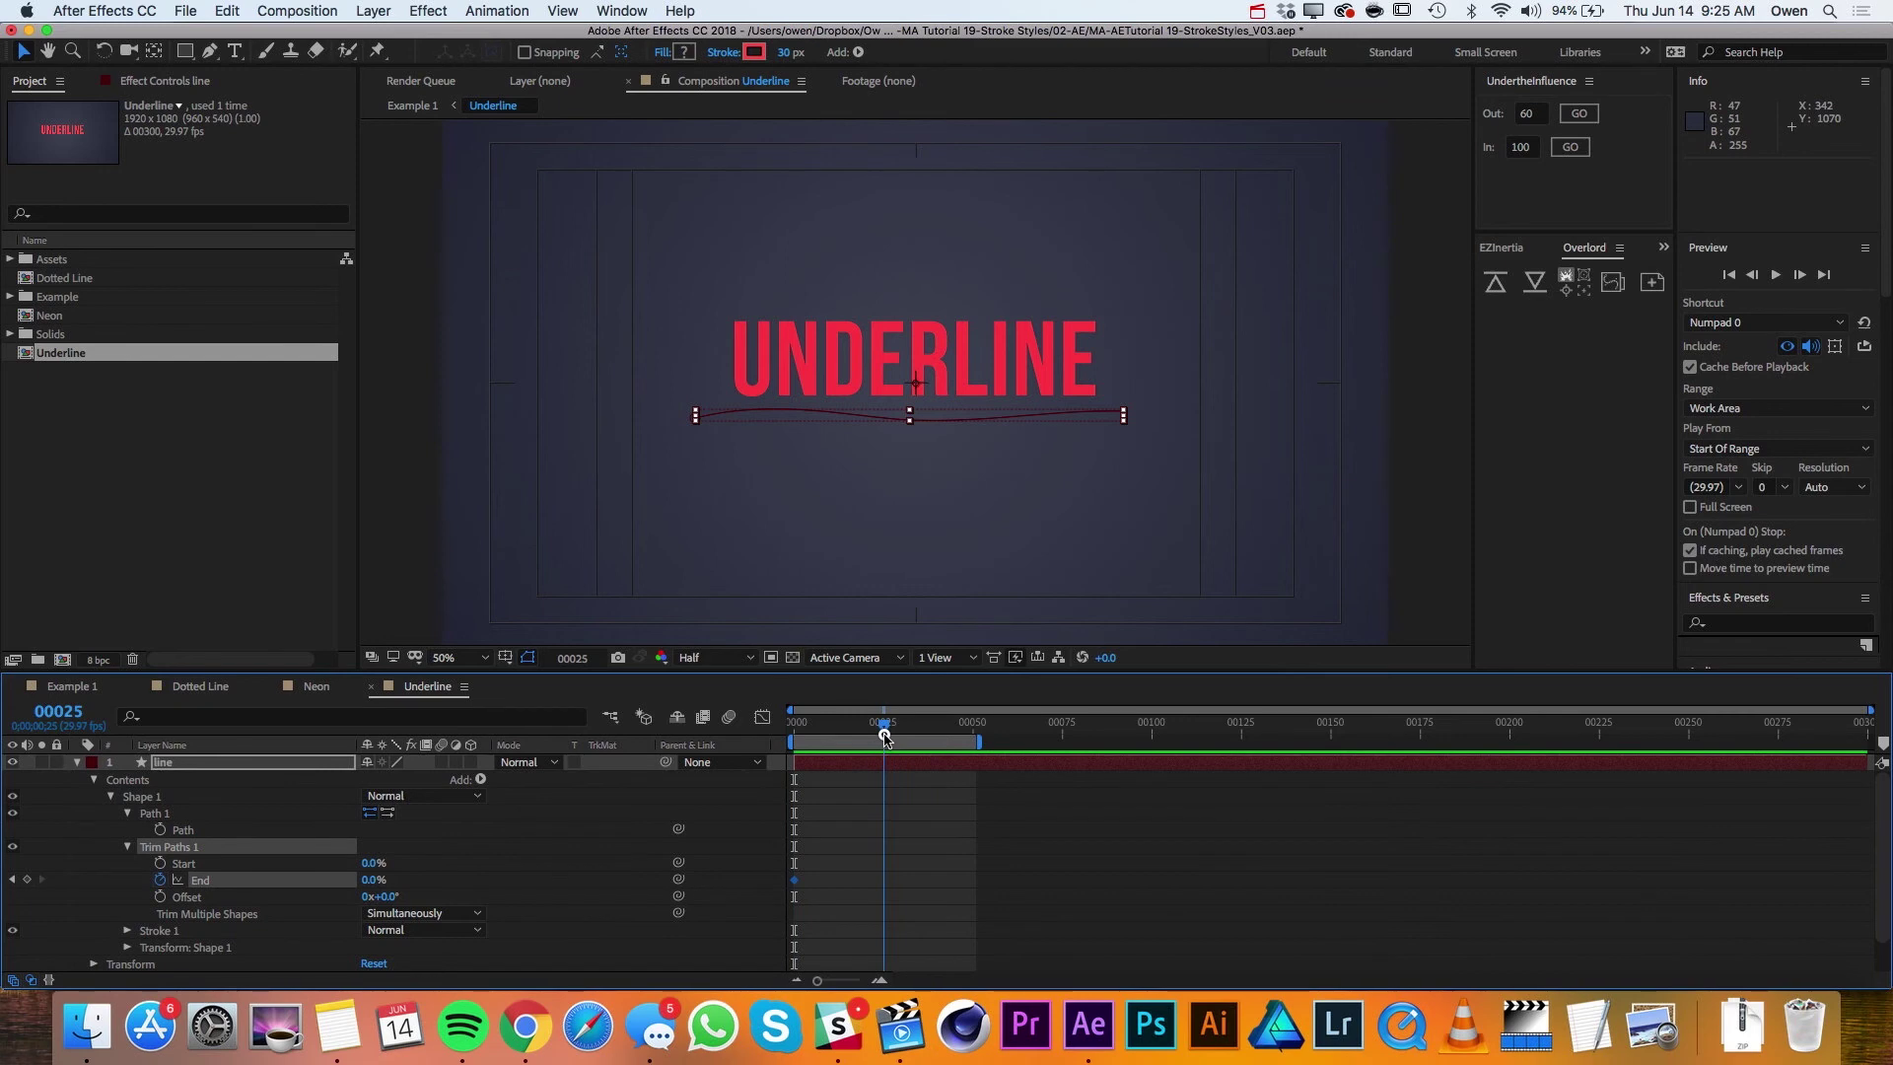
left_click_drag(372, 879, 561, 894)
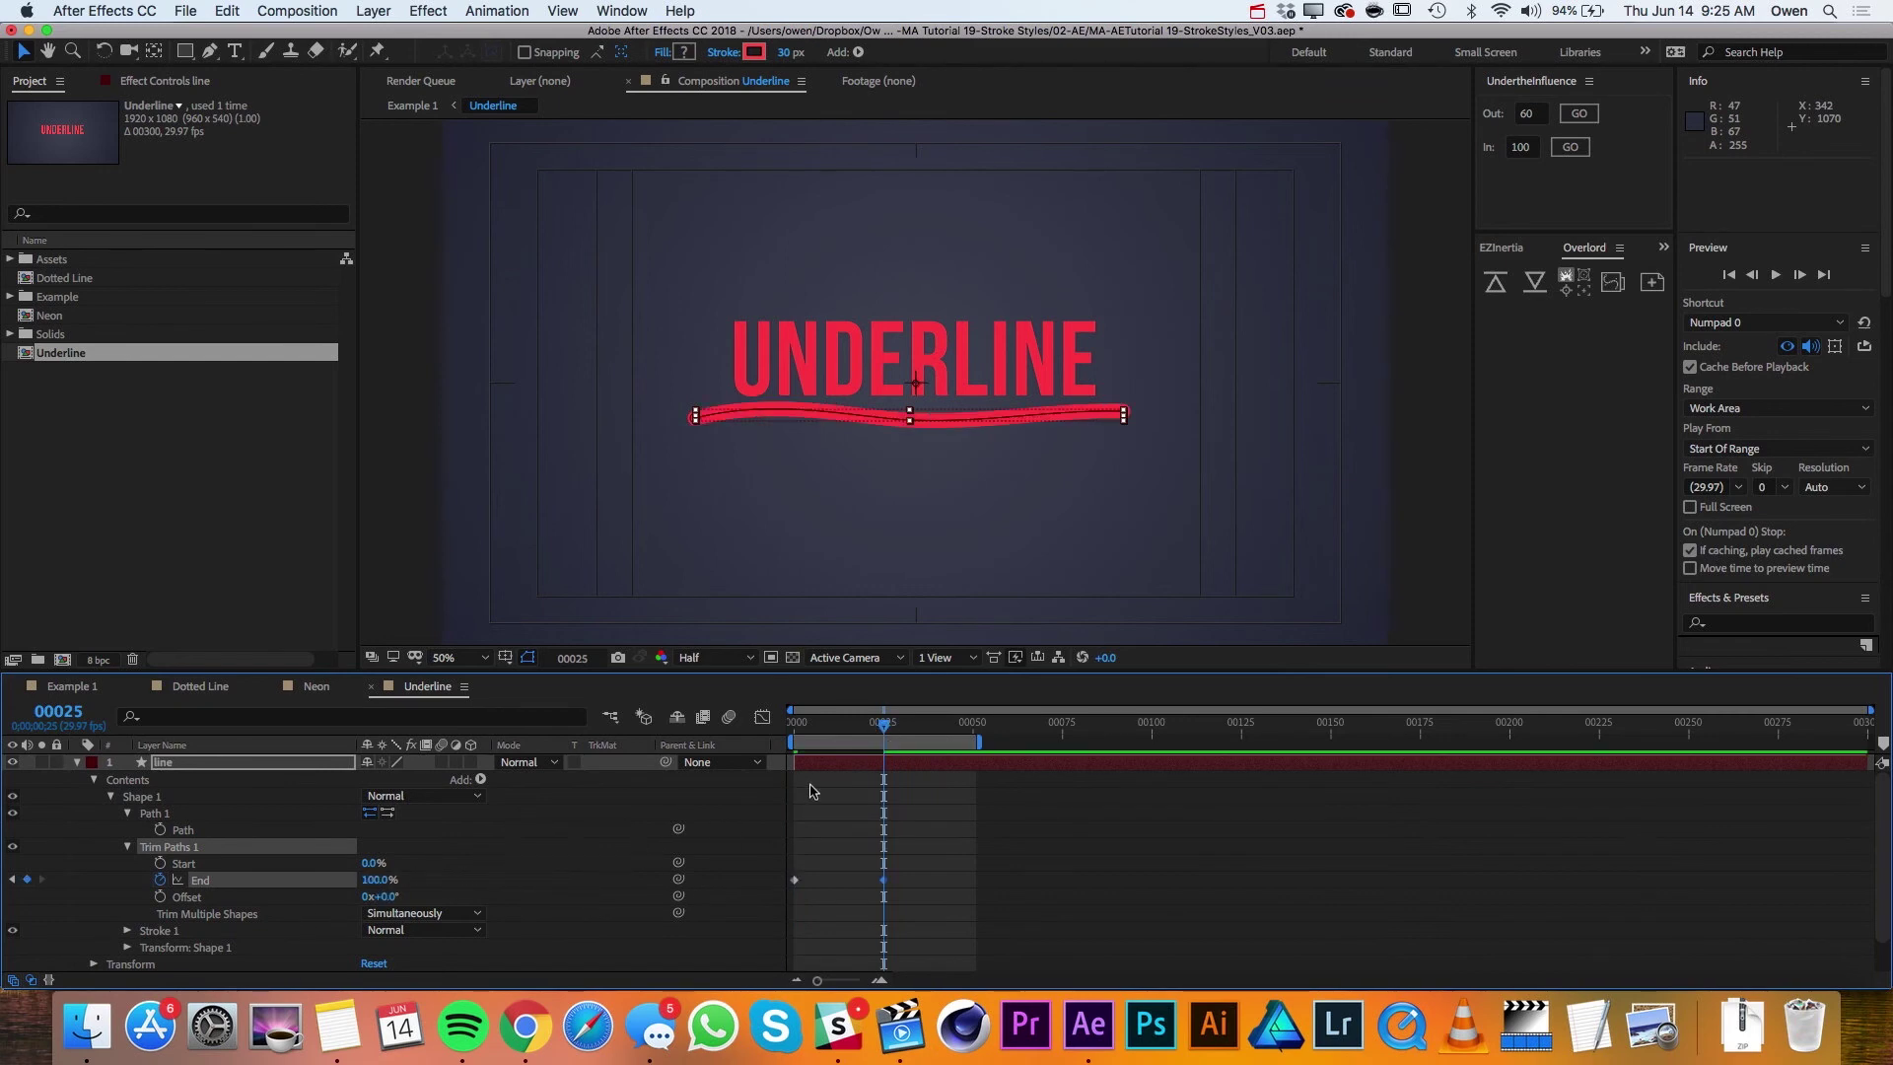
Step: Keyframe Trim Paths Start from 0% at frame 7 to 100% at frame 28
left_click_drag(810, 735, 818, 730)
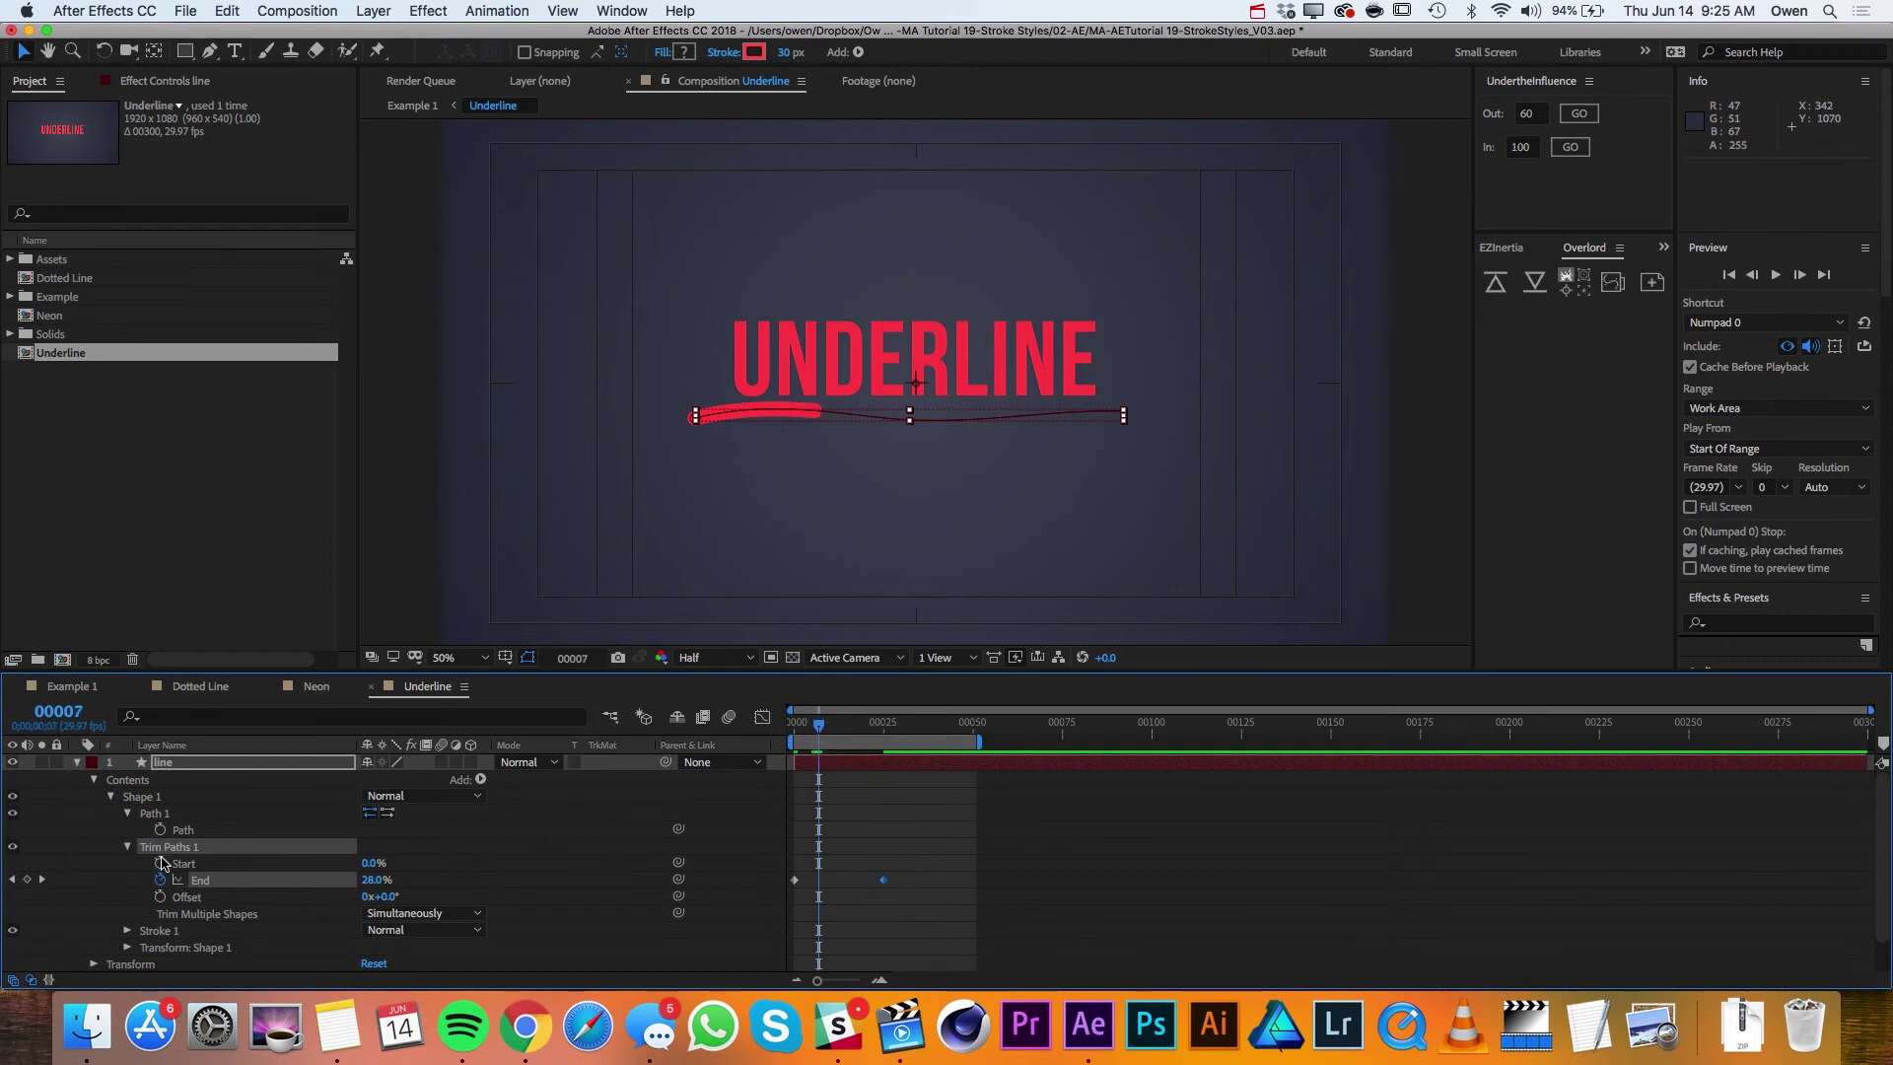
left_click(161, 863)
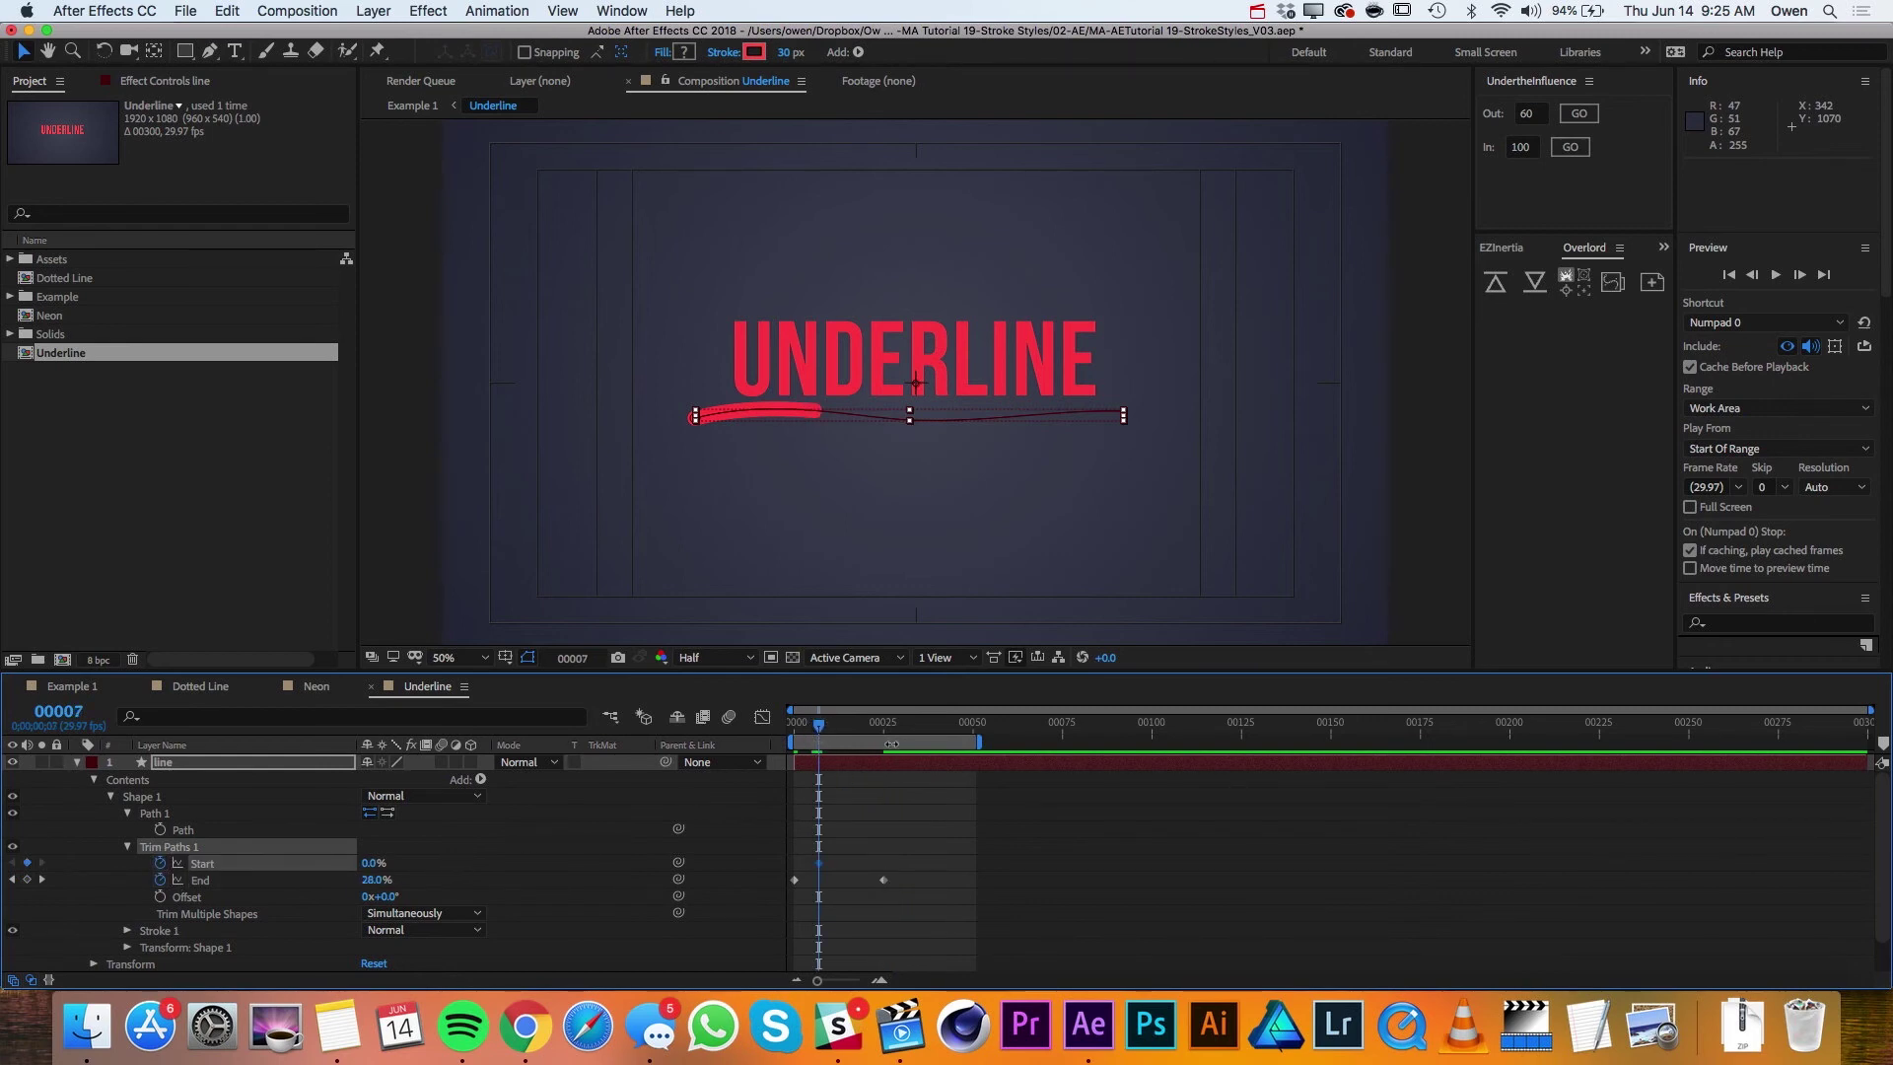
left_click_drag(884, 730, 894, 731)
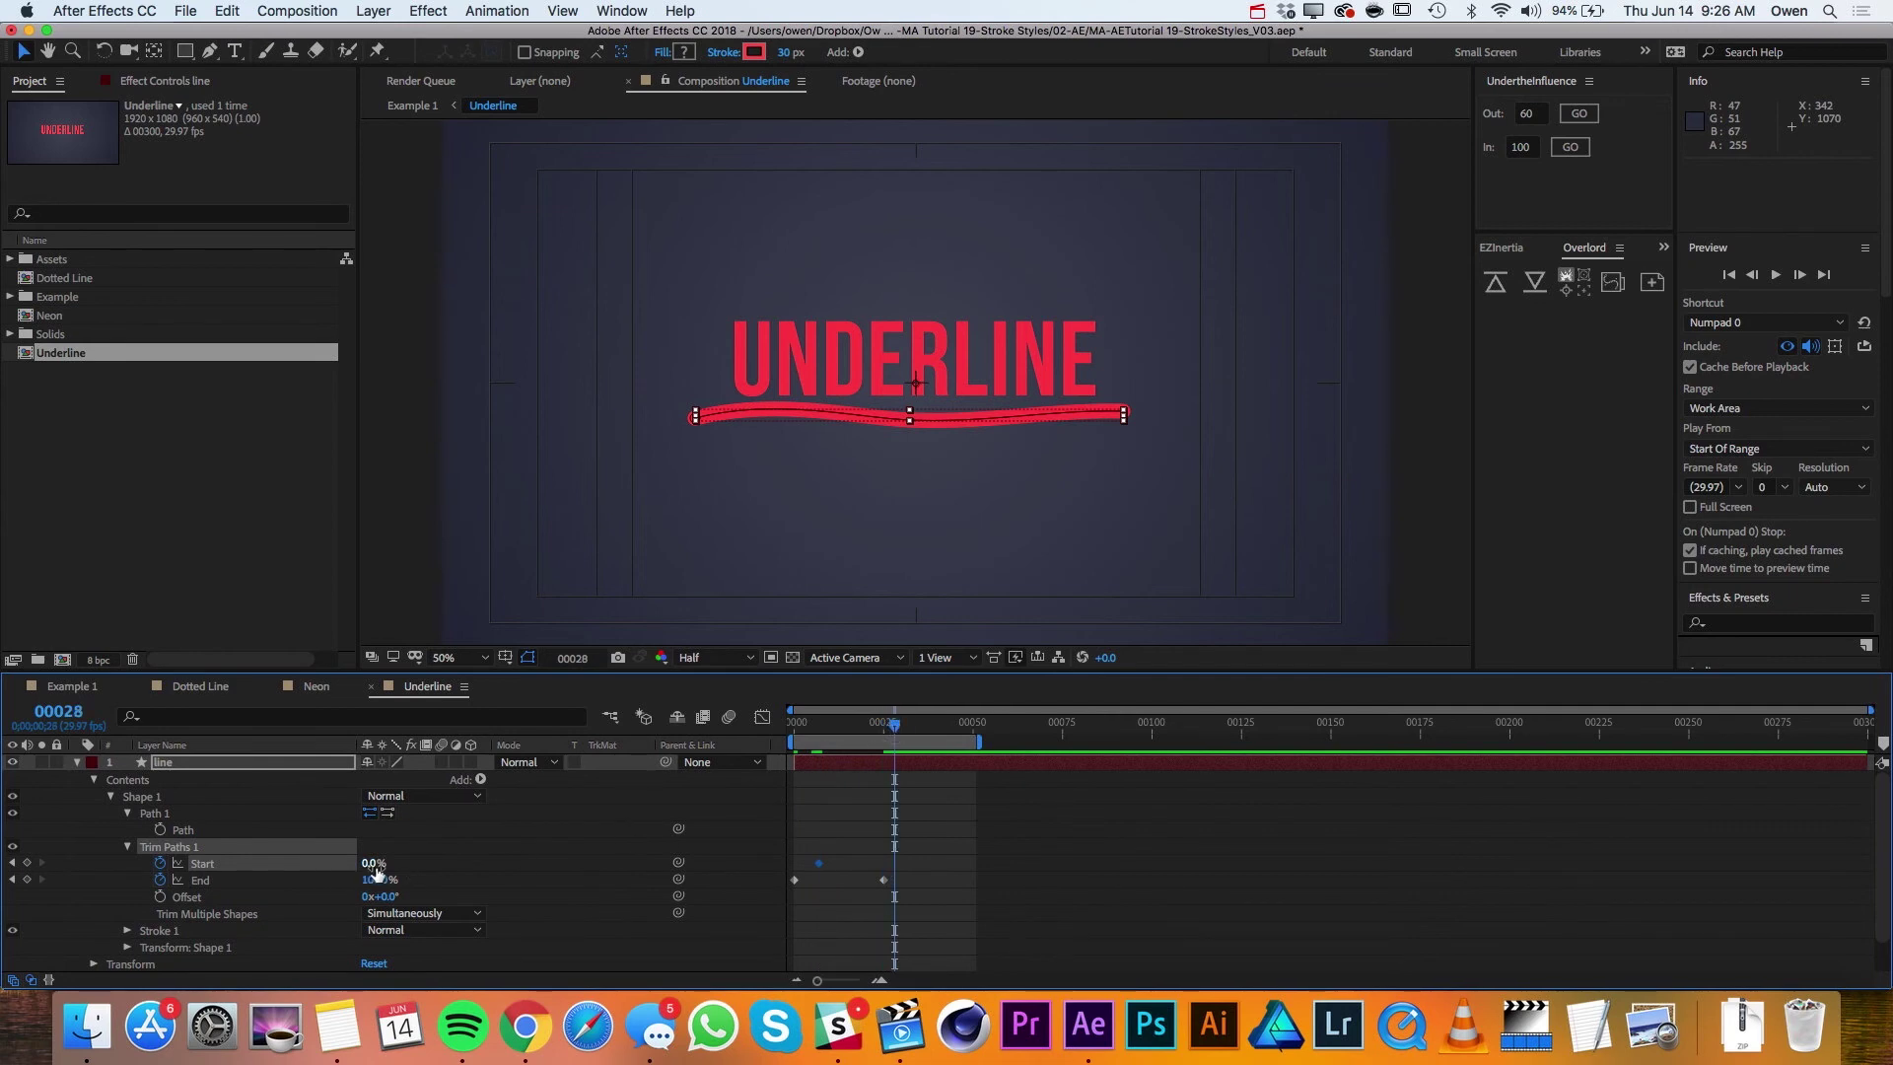
left_click_drag(376, 866, 872, 855)
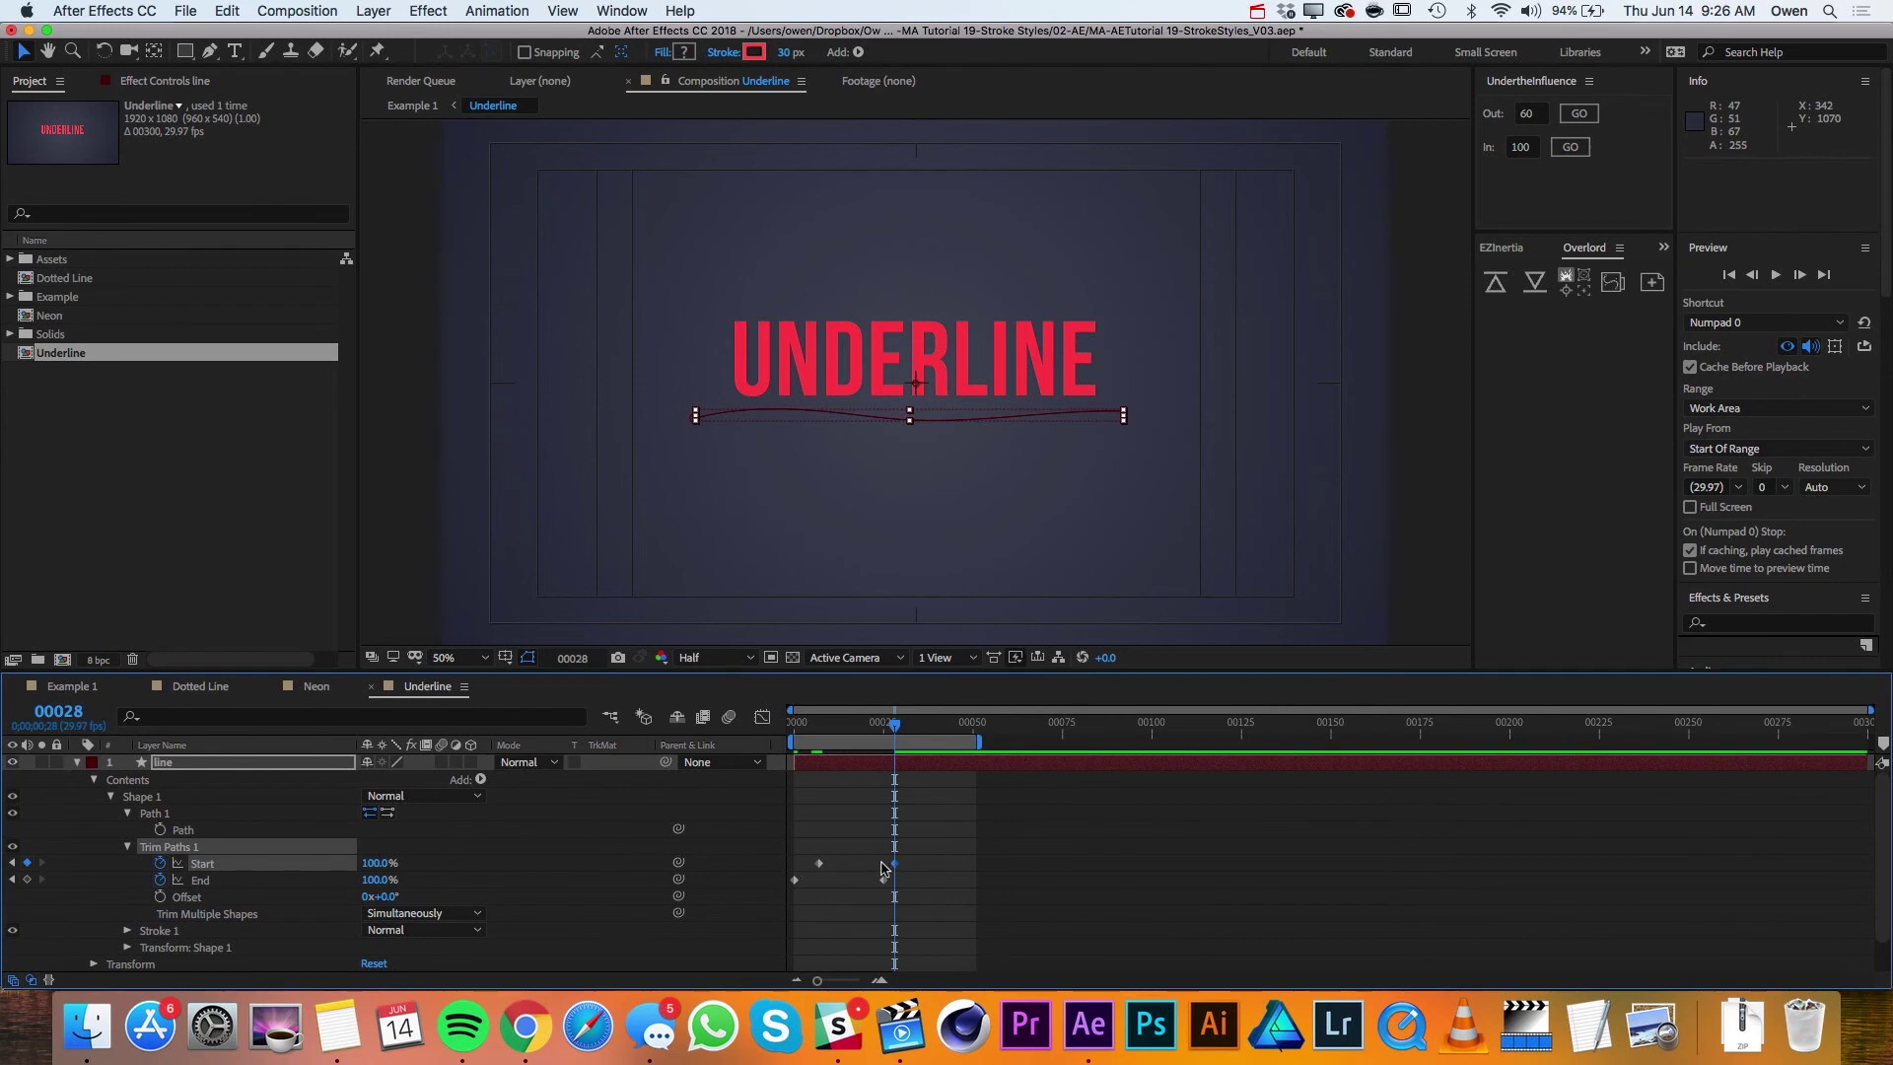
left_click_drag(889, 858, 789, 895)
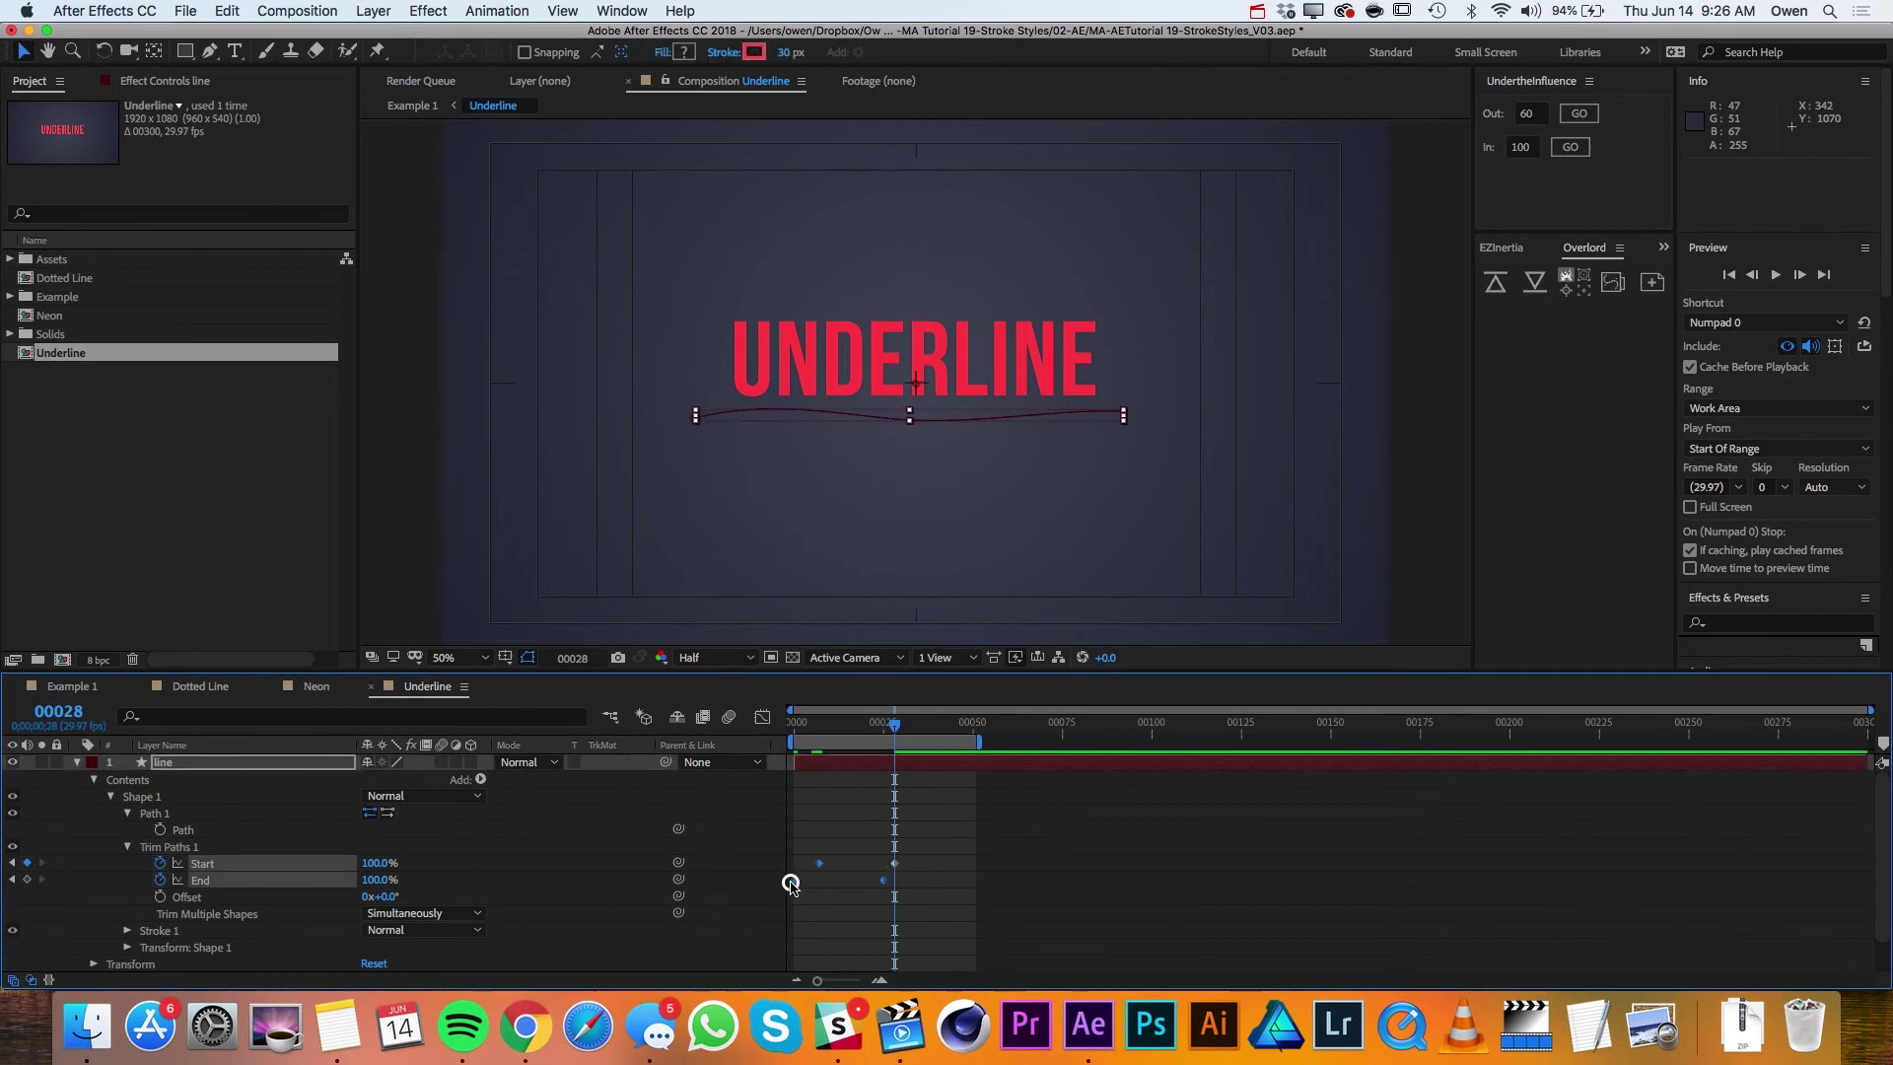
right_click(820, 868)
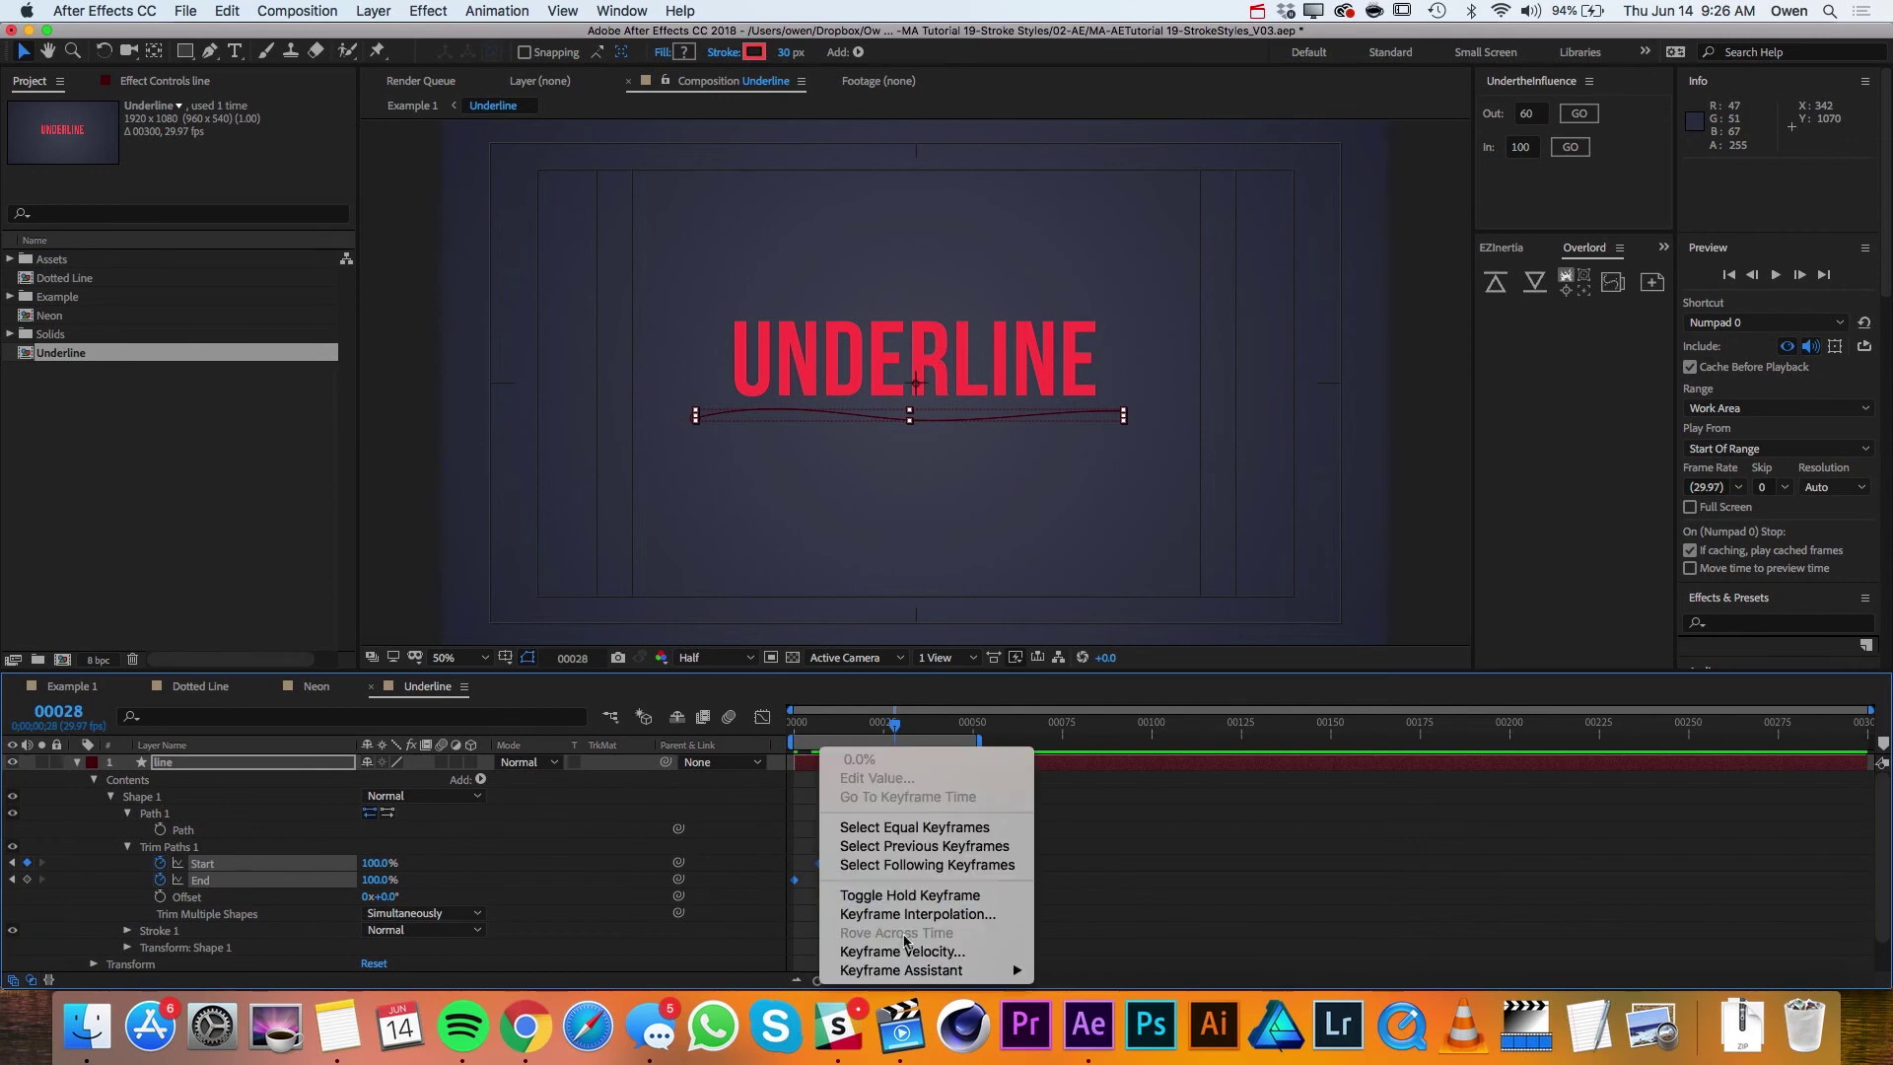
Step: Ease the selected Trim Paths keyframes and preview the draw-on animation
mouse_move(936, 970)
left_click(1086, 858)
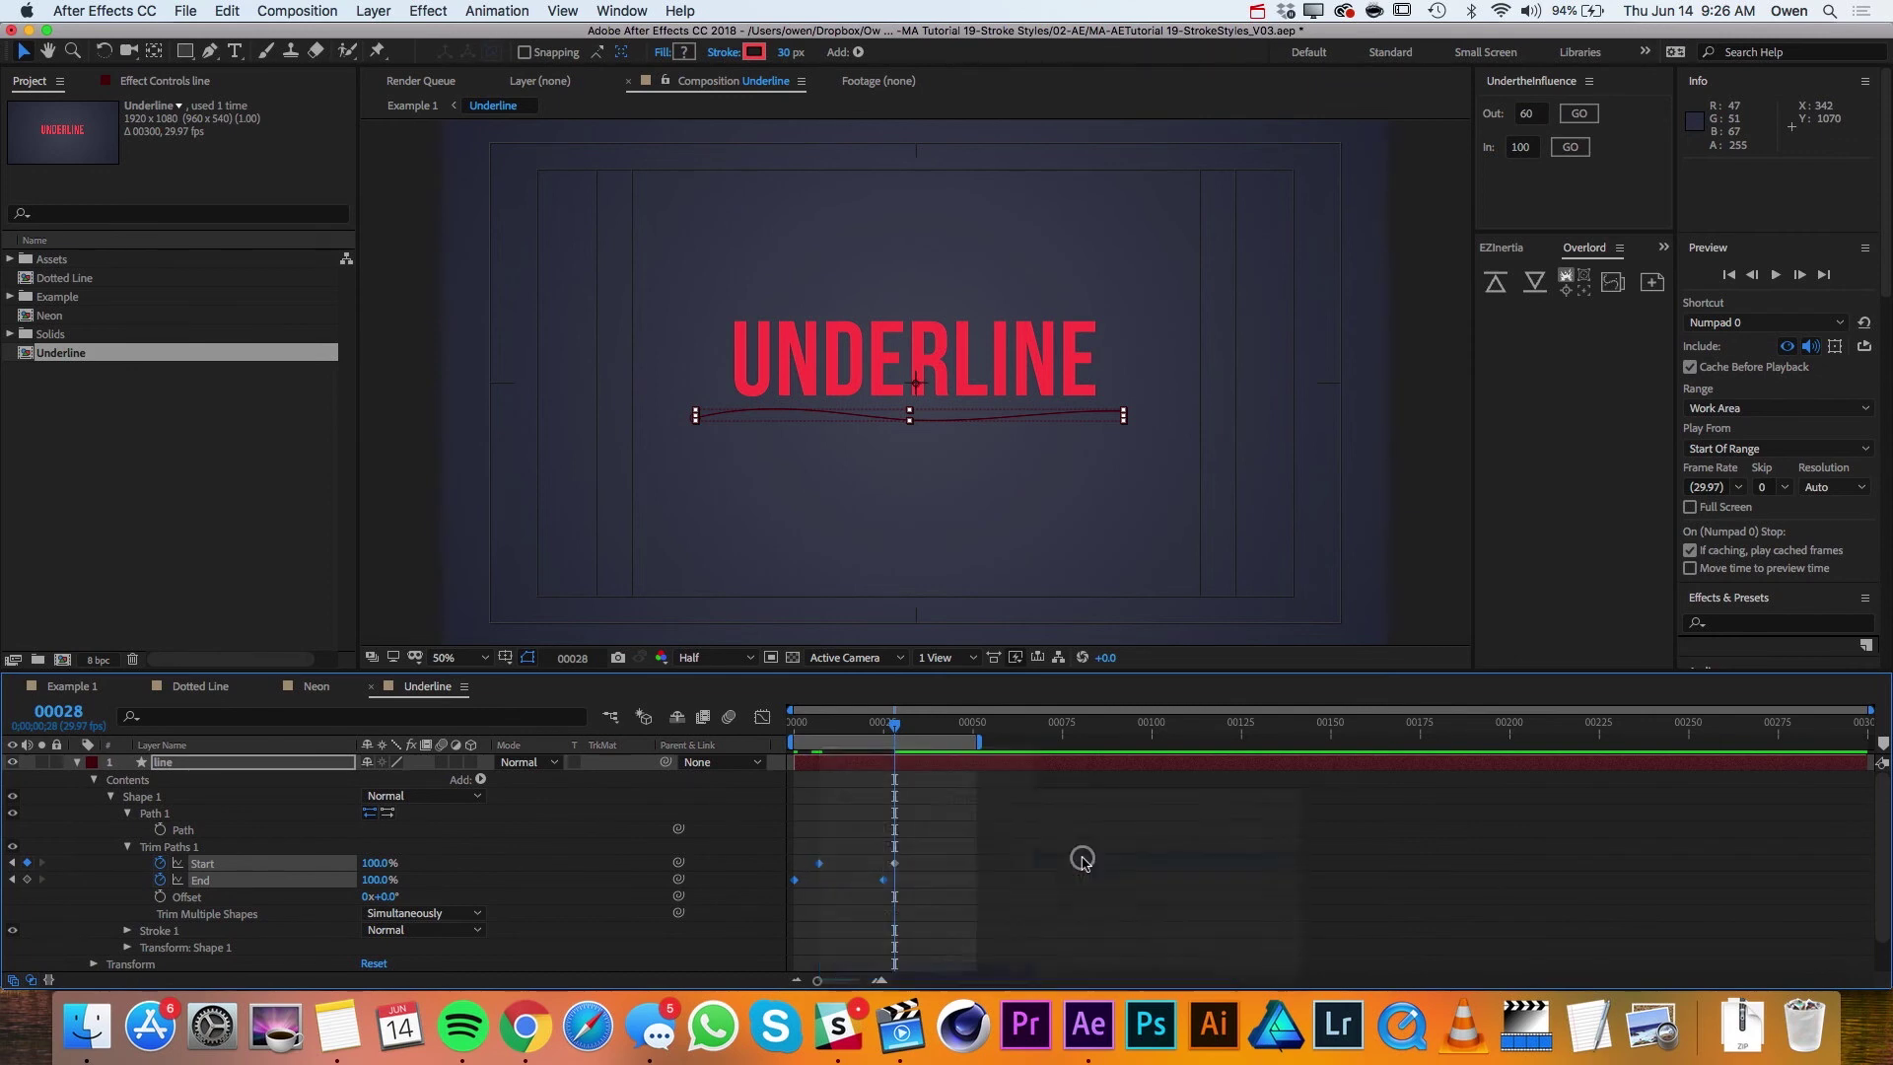
key("space")
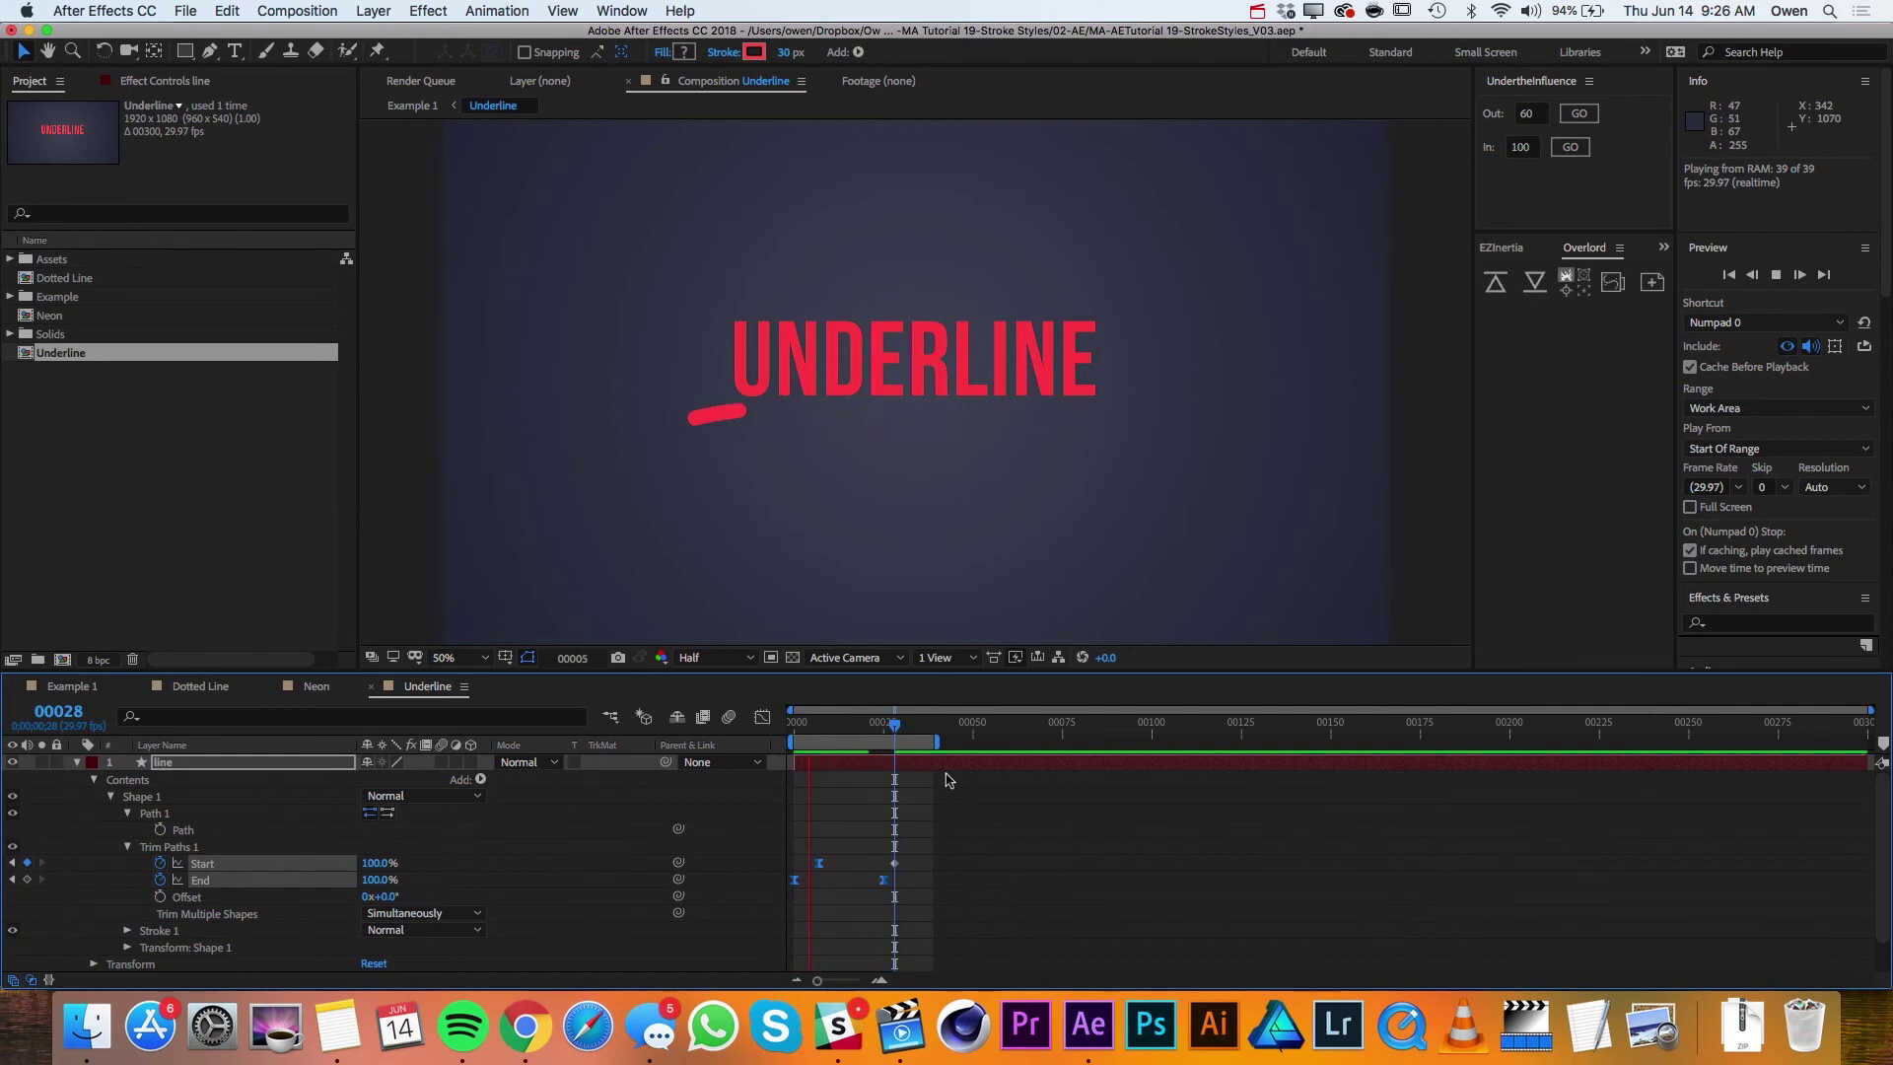
key("space")
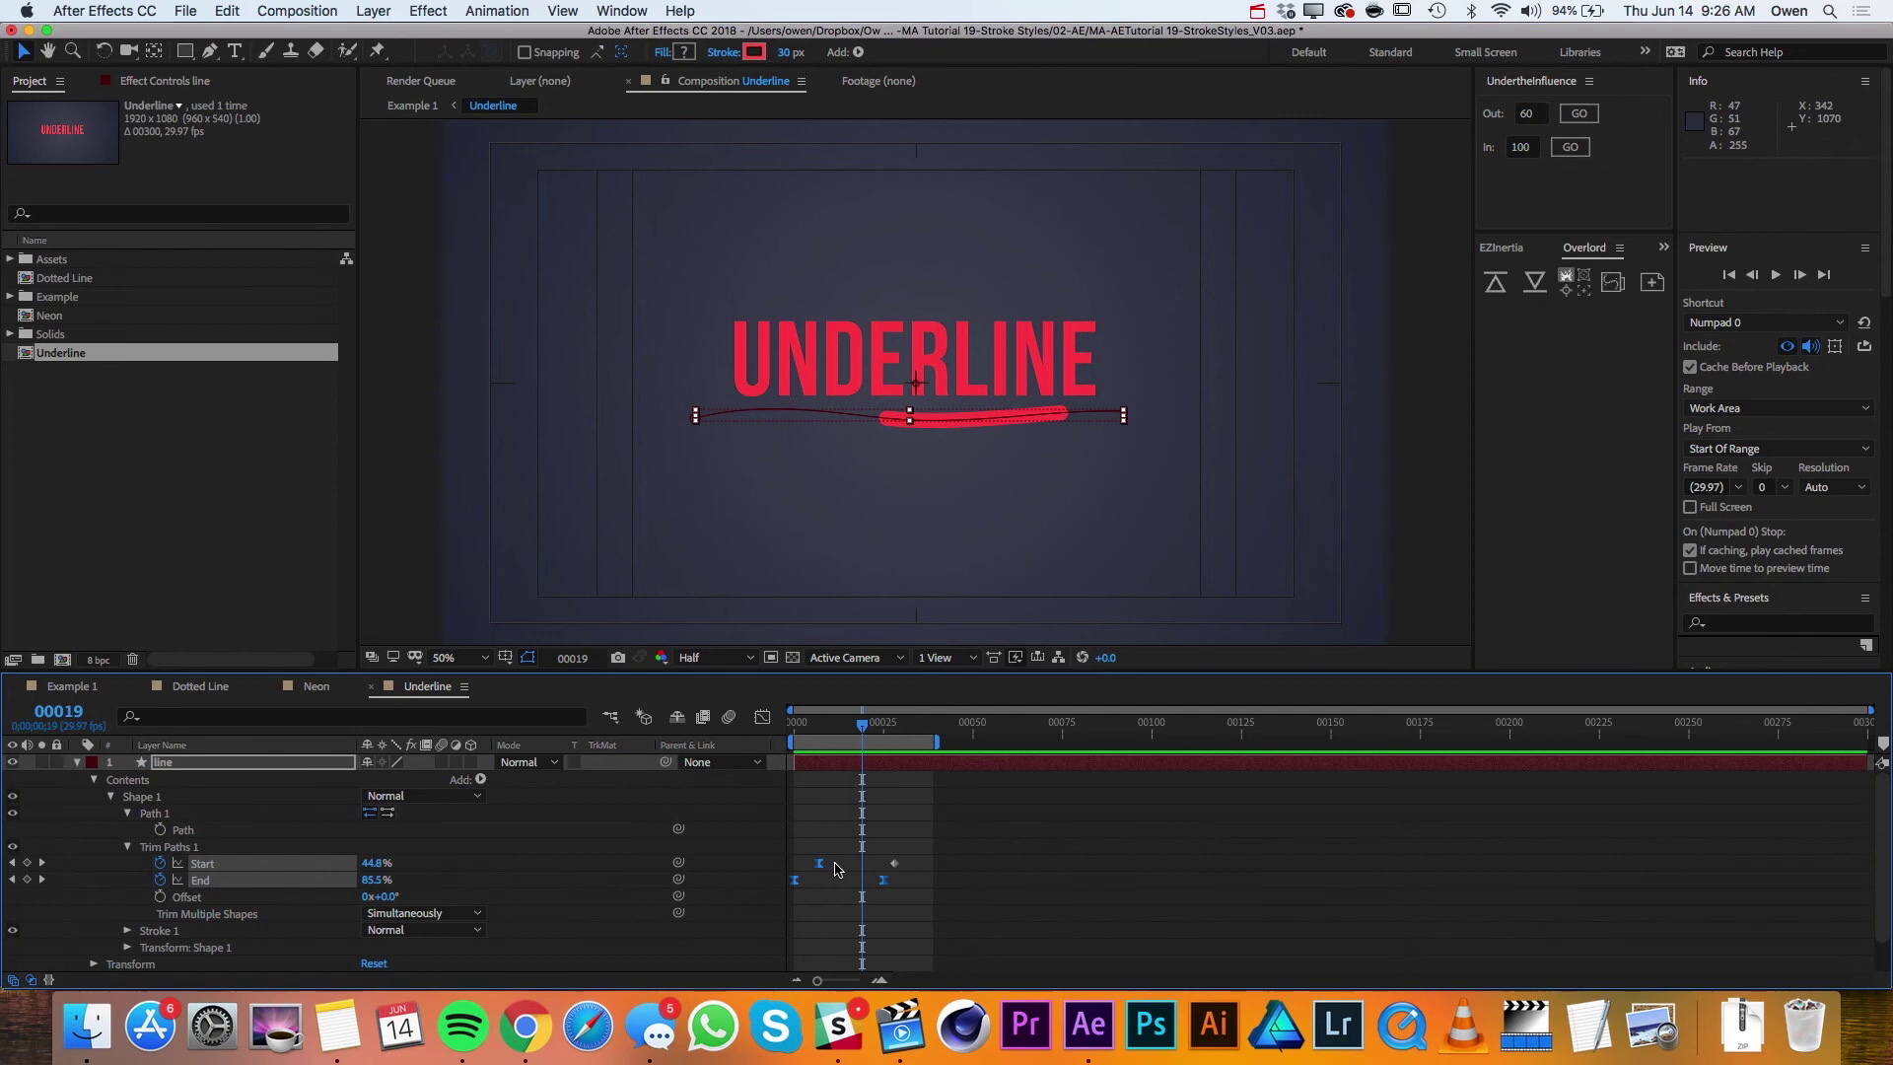
Step: Apply custom easing (60 out, 100 in influence) to the Start and End keyframes, then preview
left_click(833, 866)
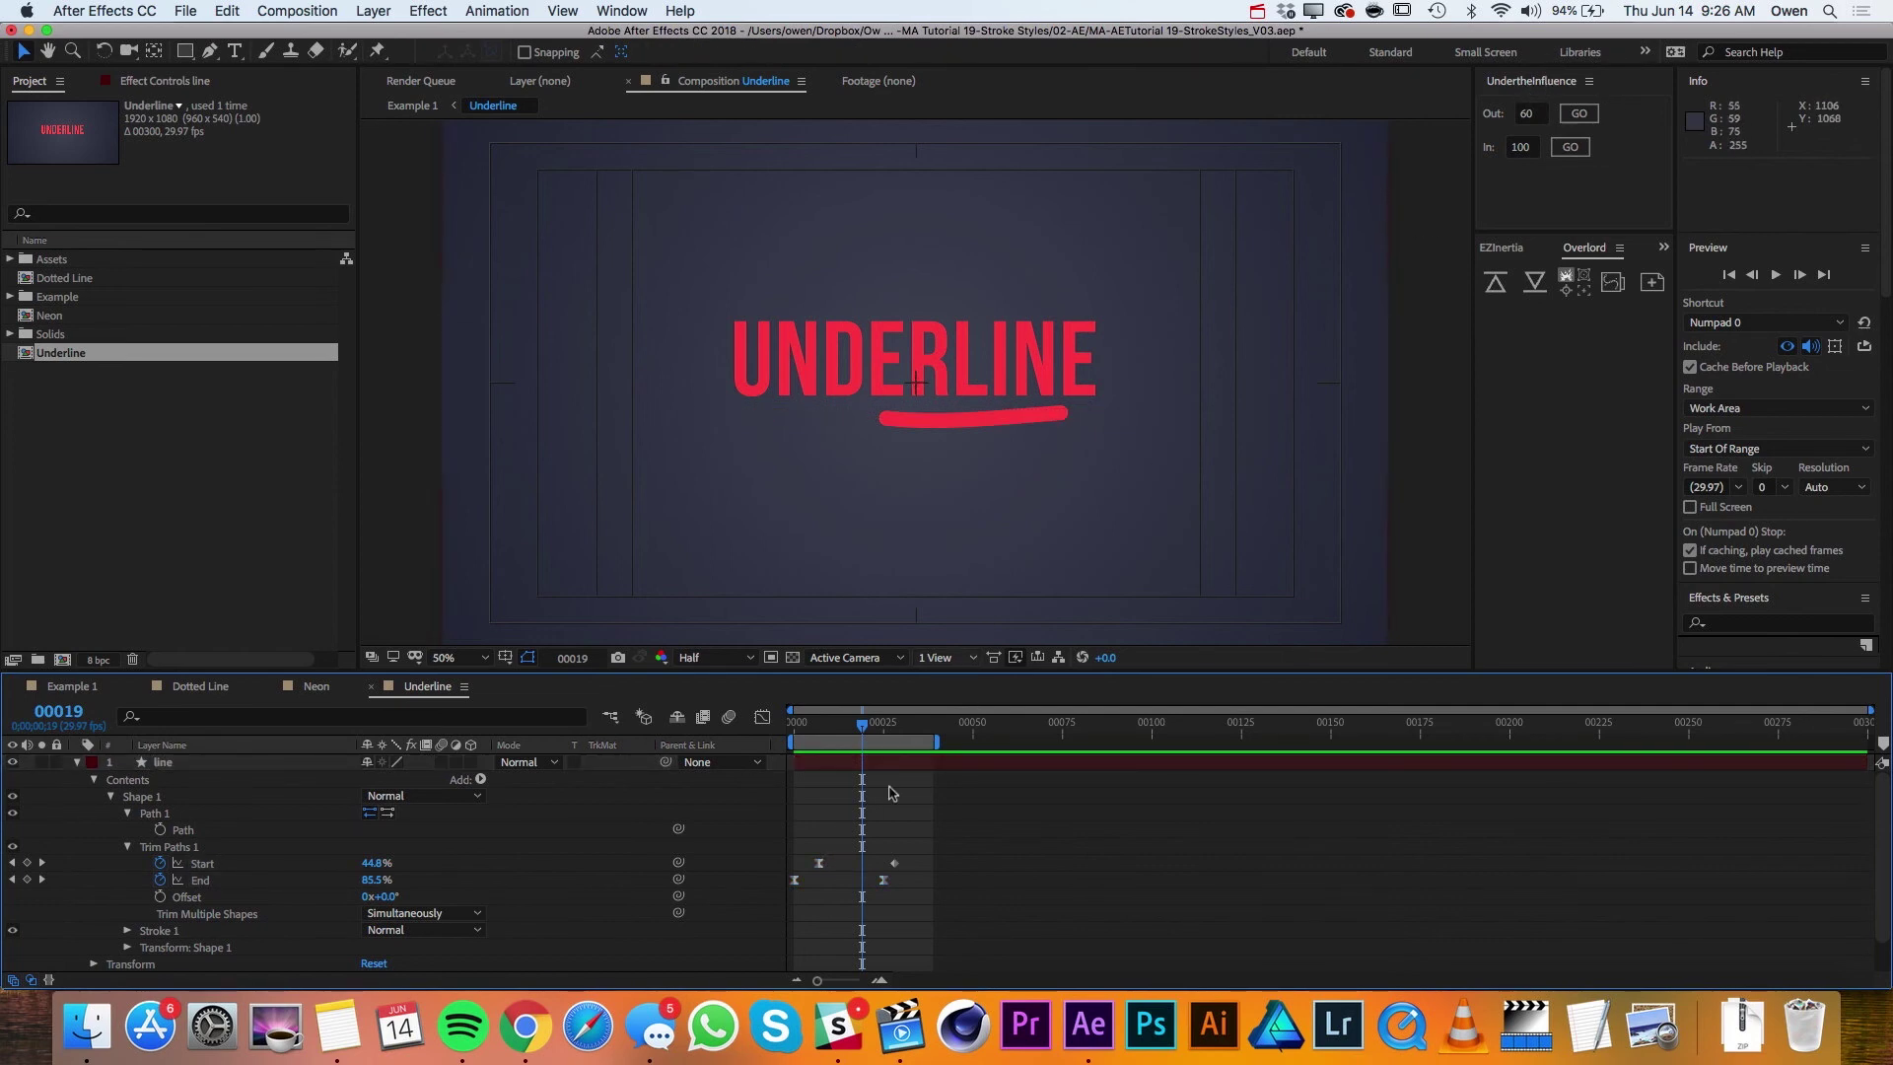
left_click(836, 856)
left_click(816, 863)
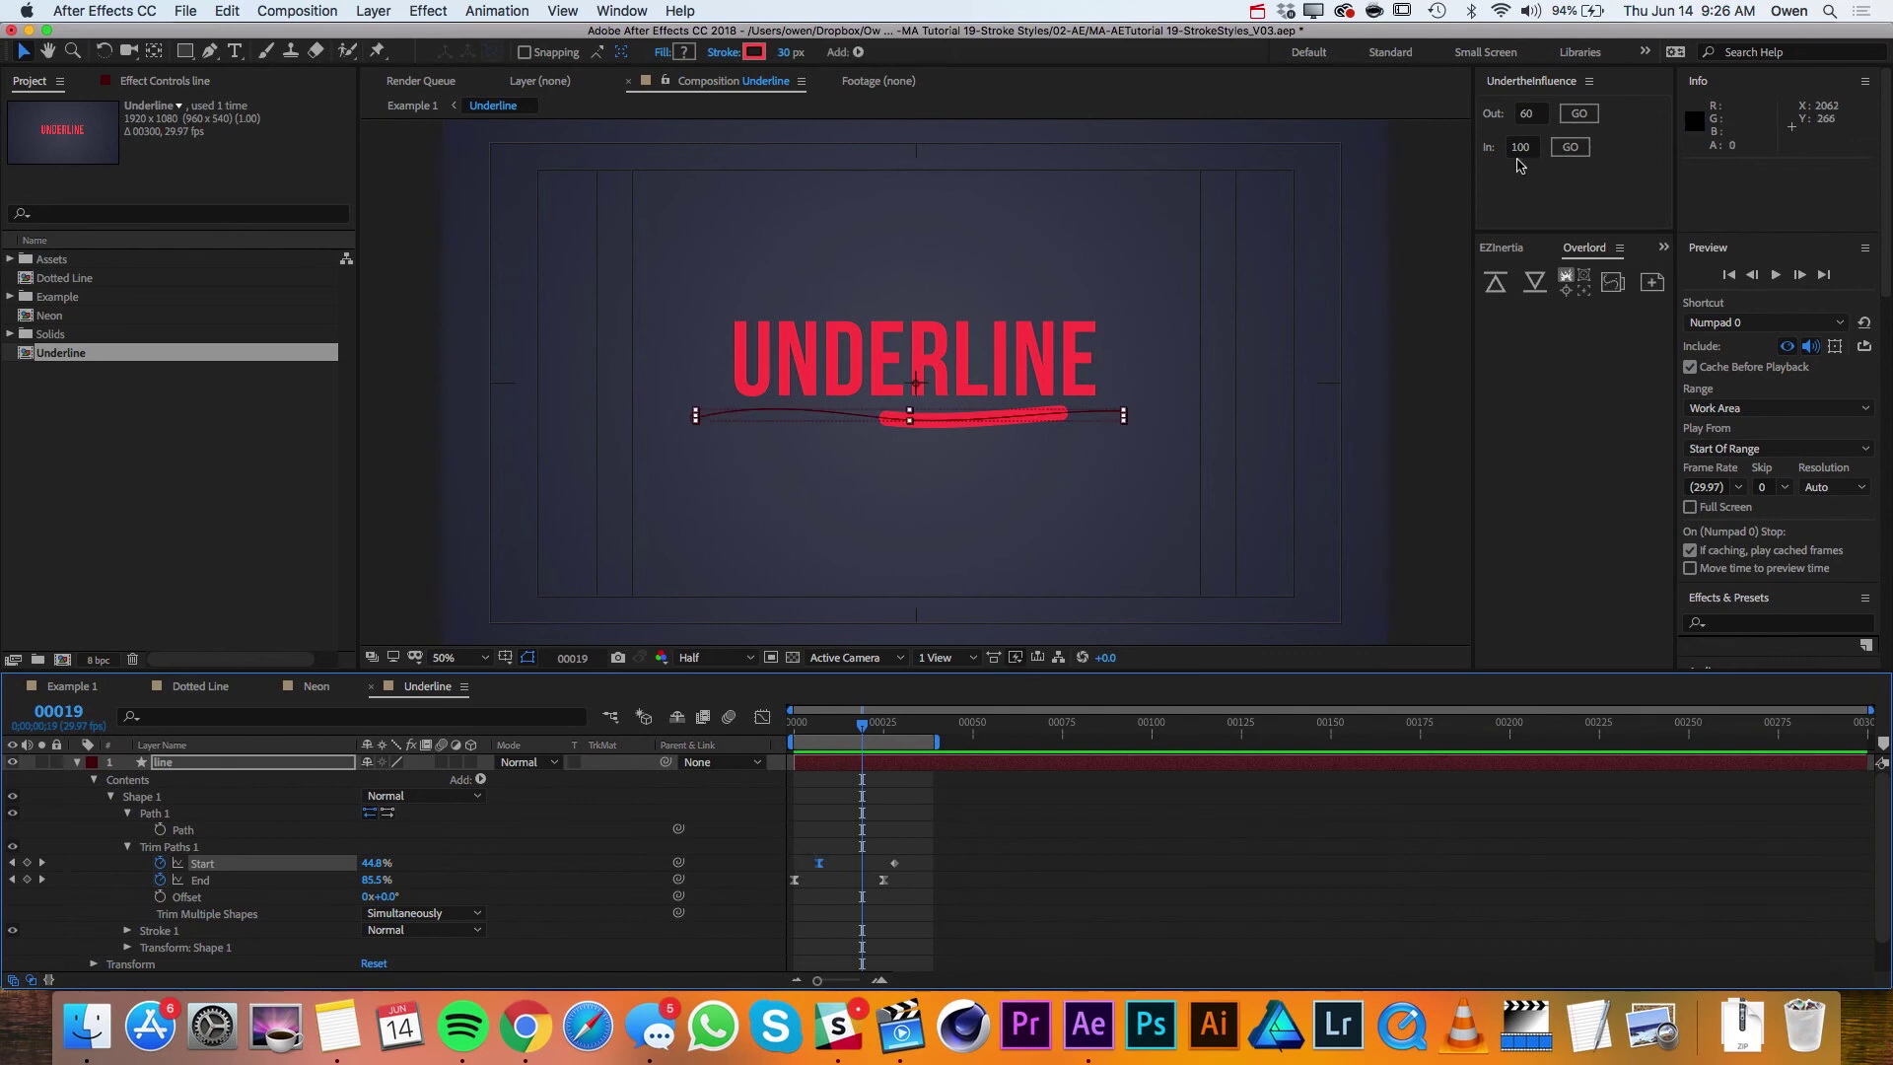
left_click(1578, 114)
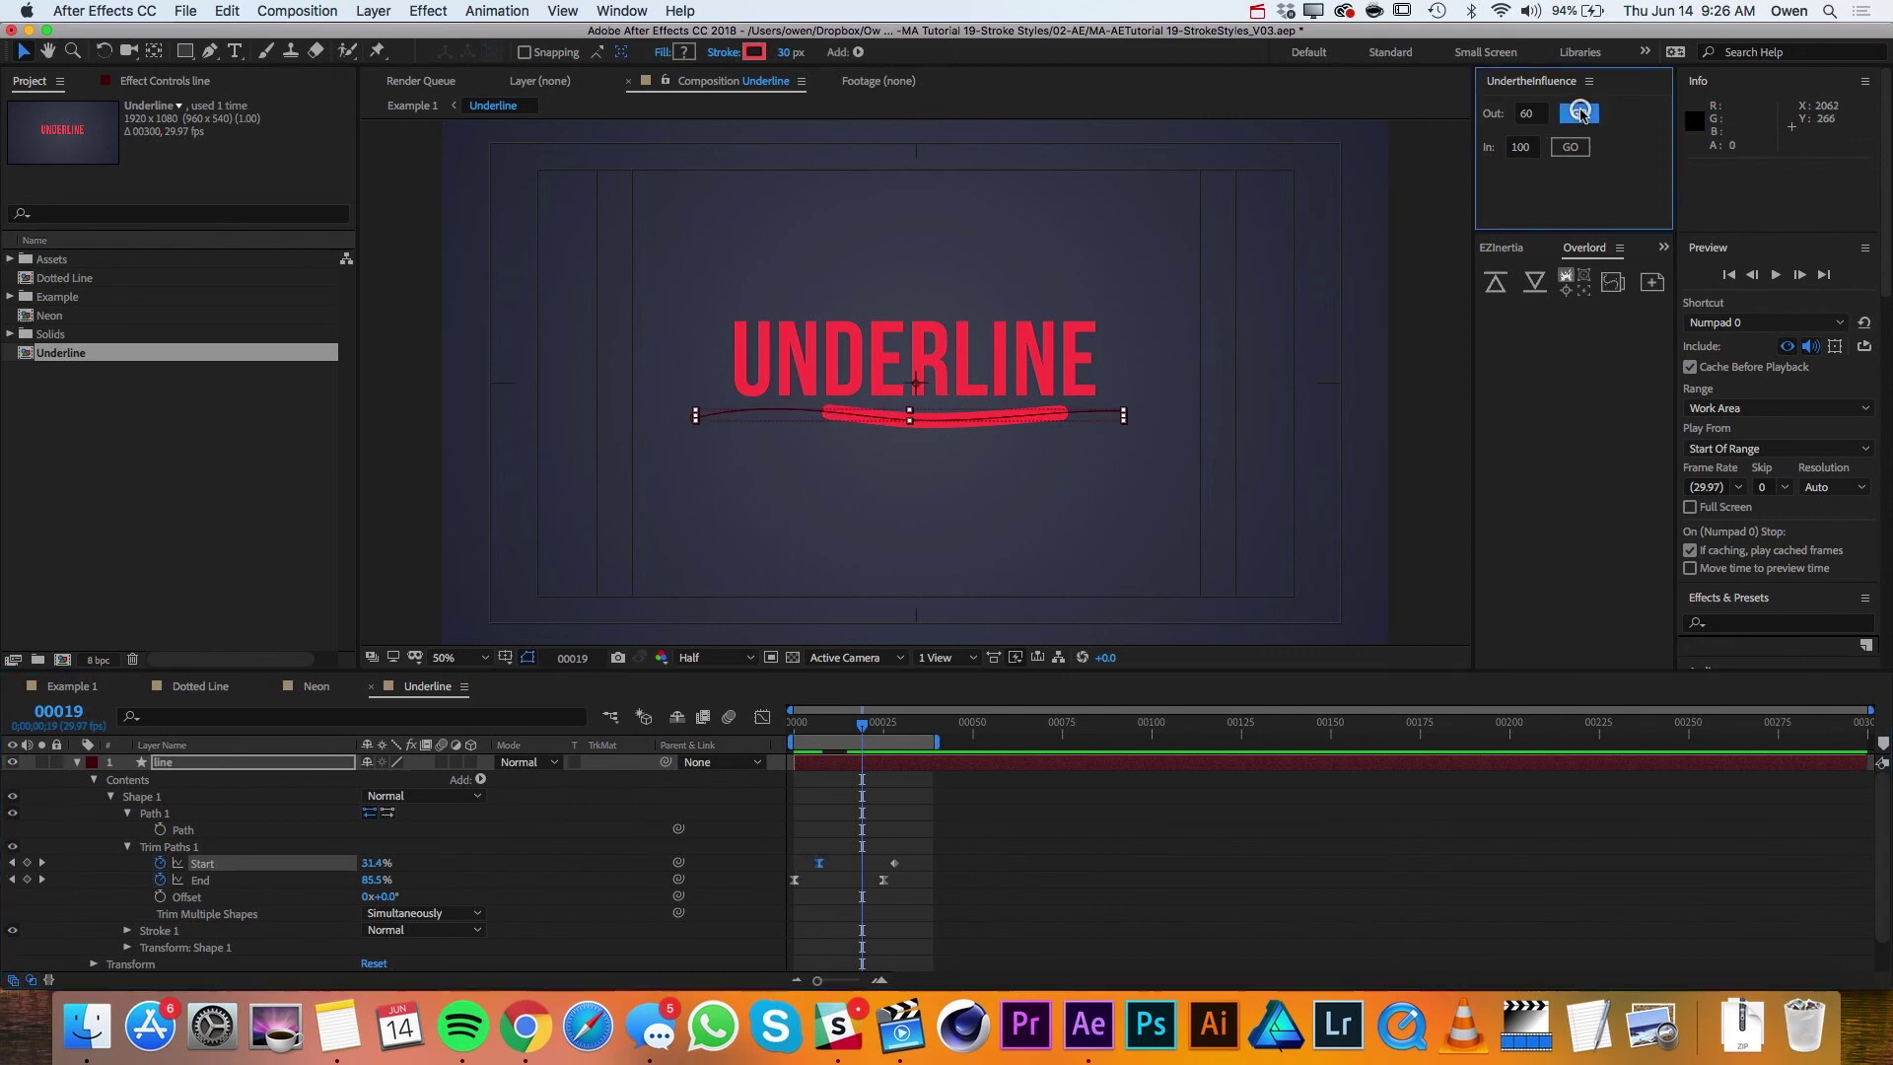
left_click(883, 879)
left_click(1569, 146)
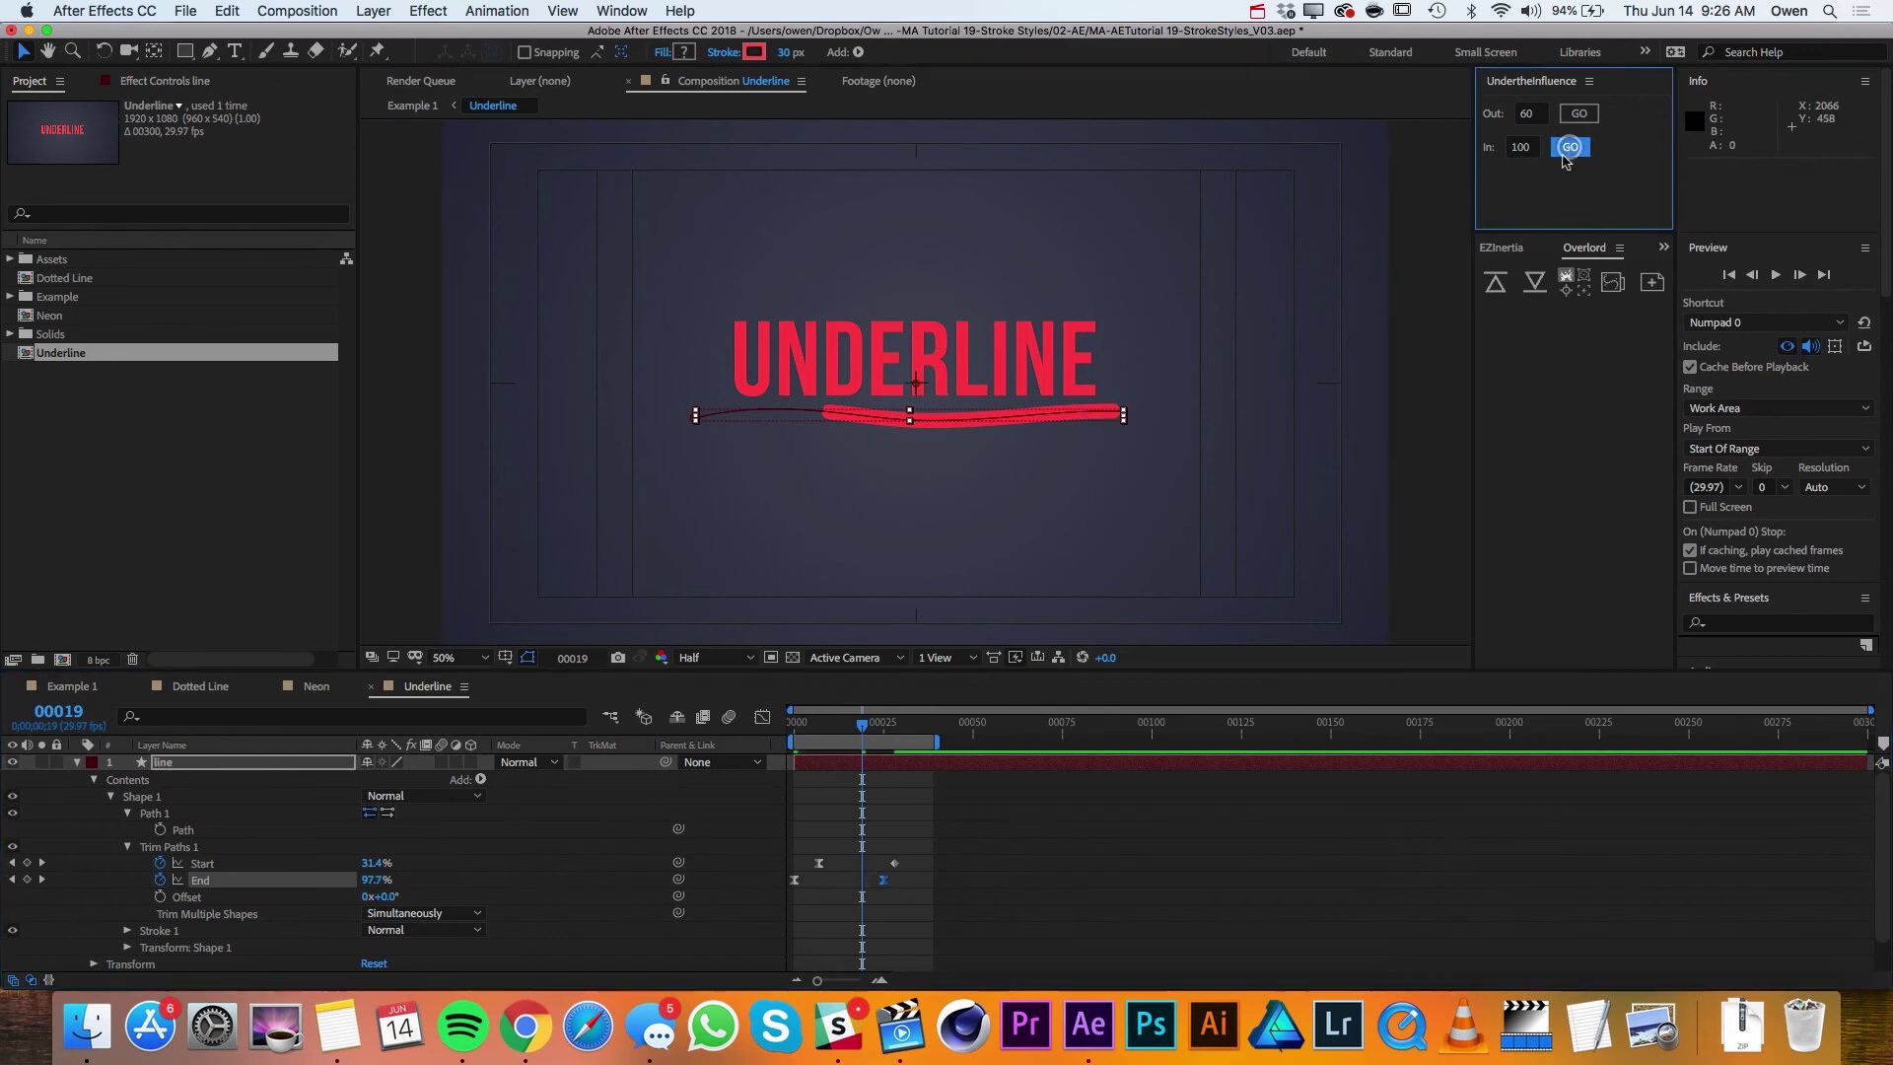
key("space")
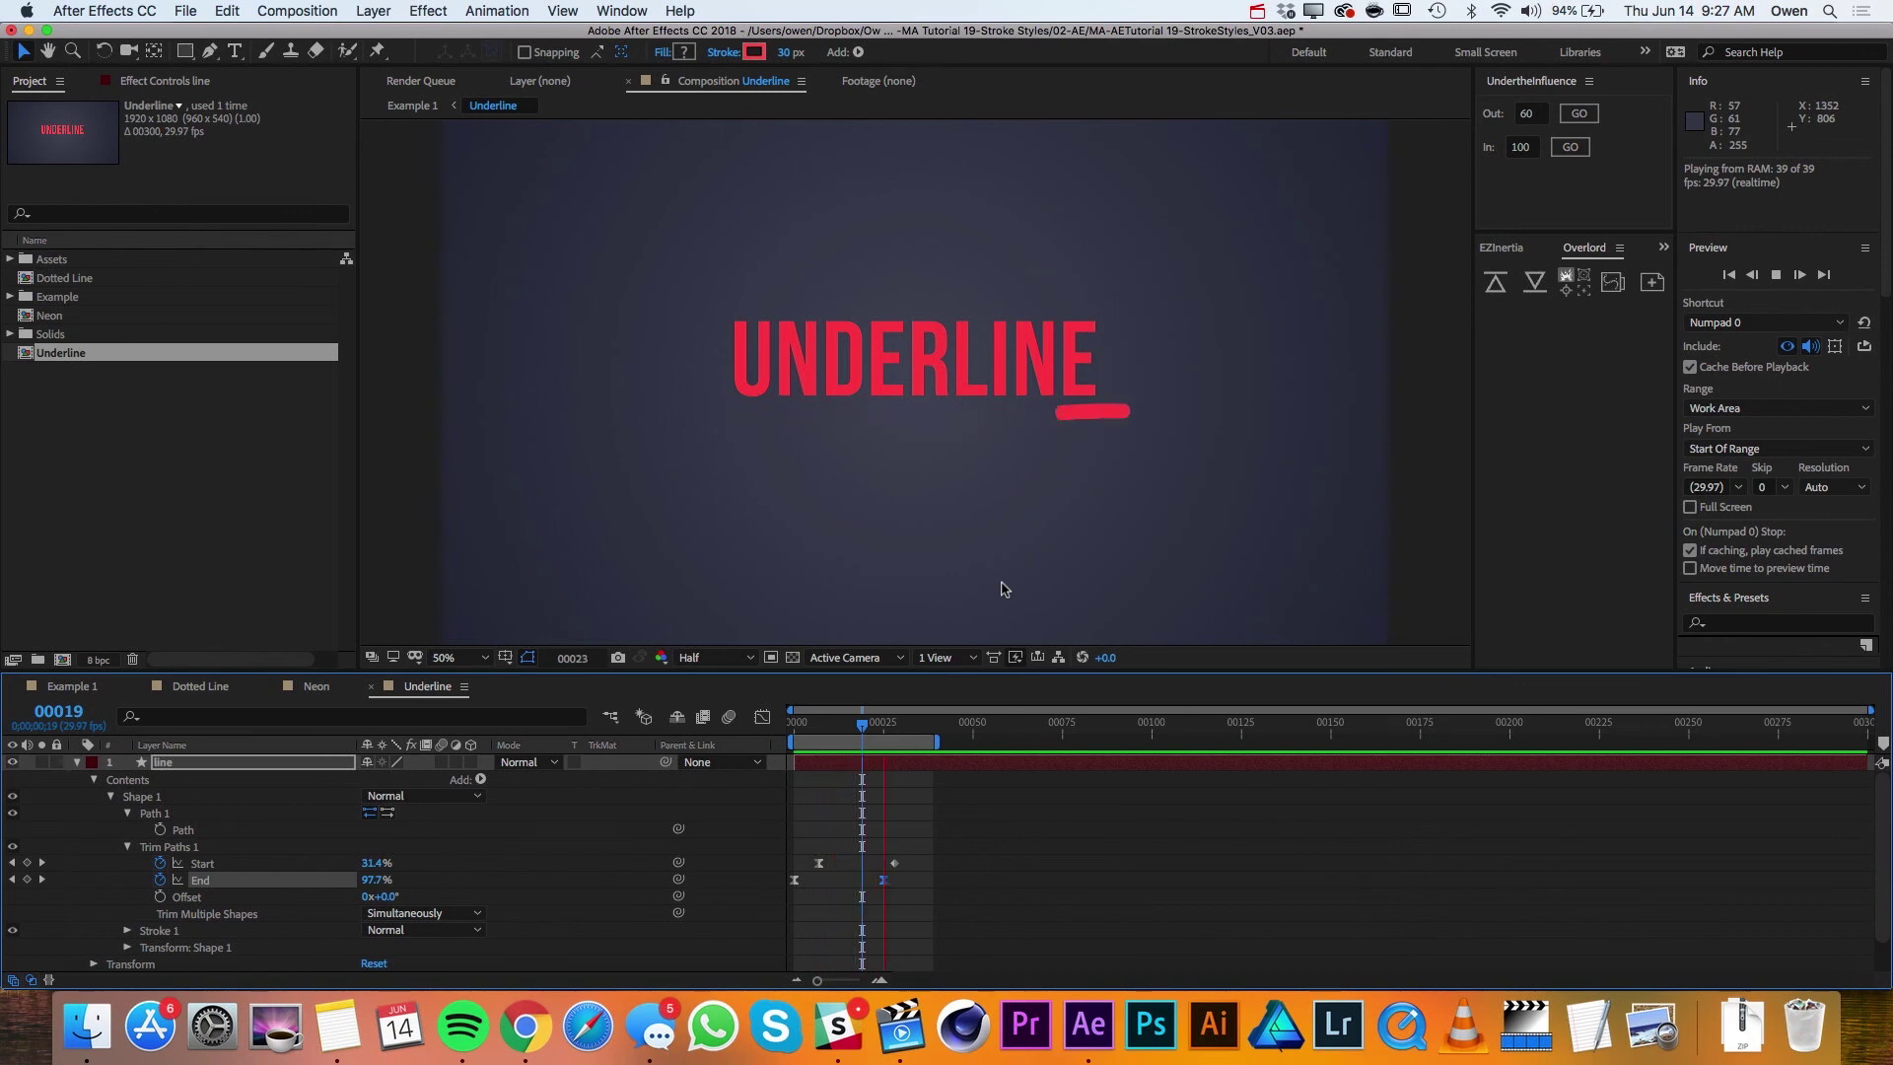
Step: Apply Roughen Edges to the underline with Border 30 and Scale 300
left_click(861, 727)
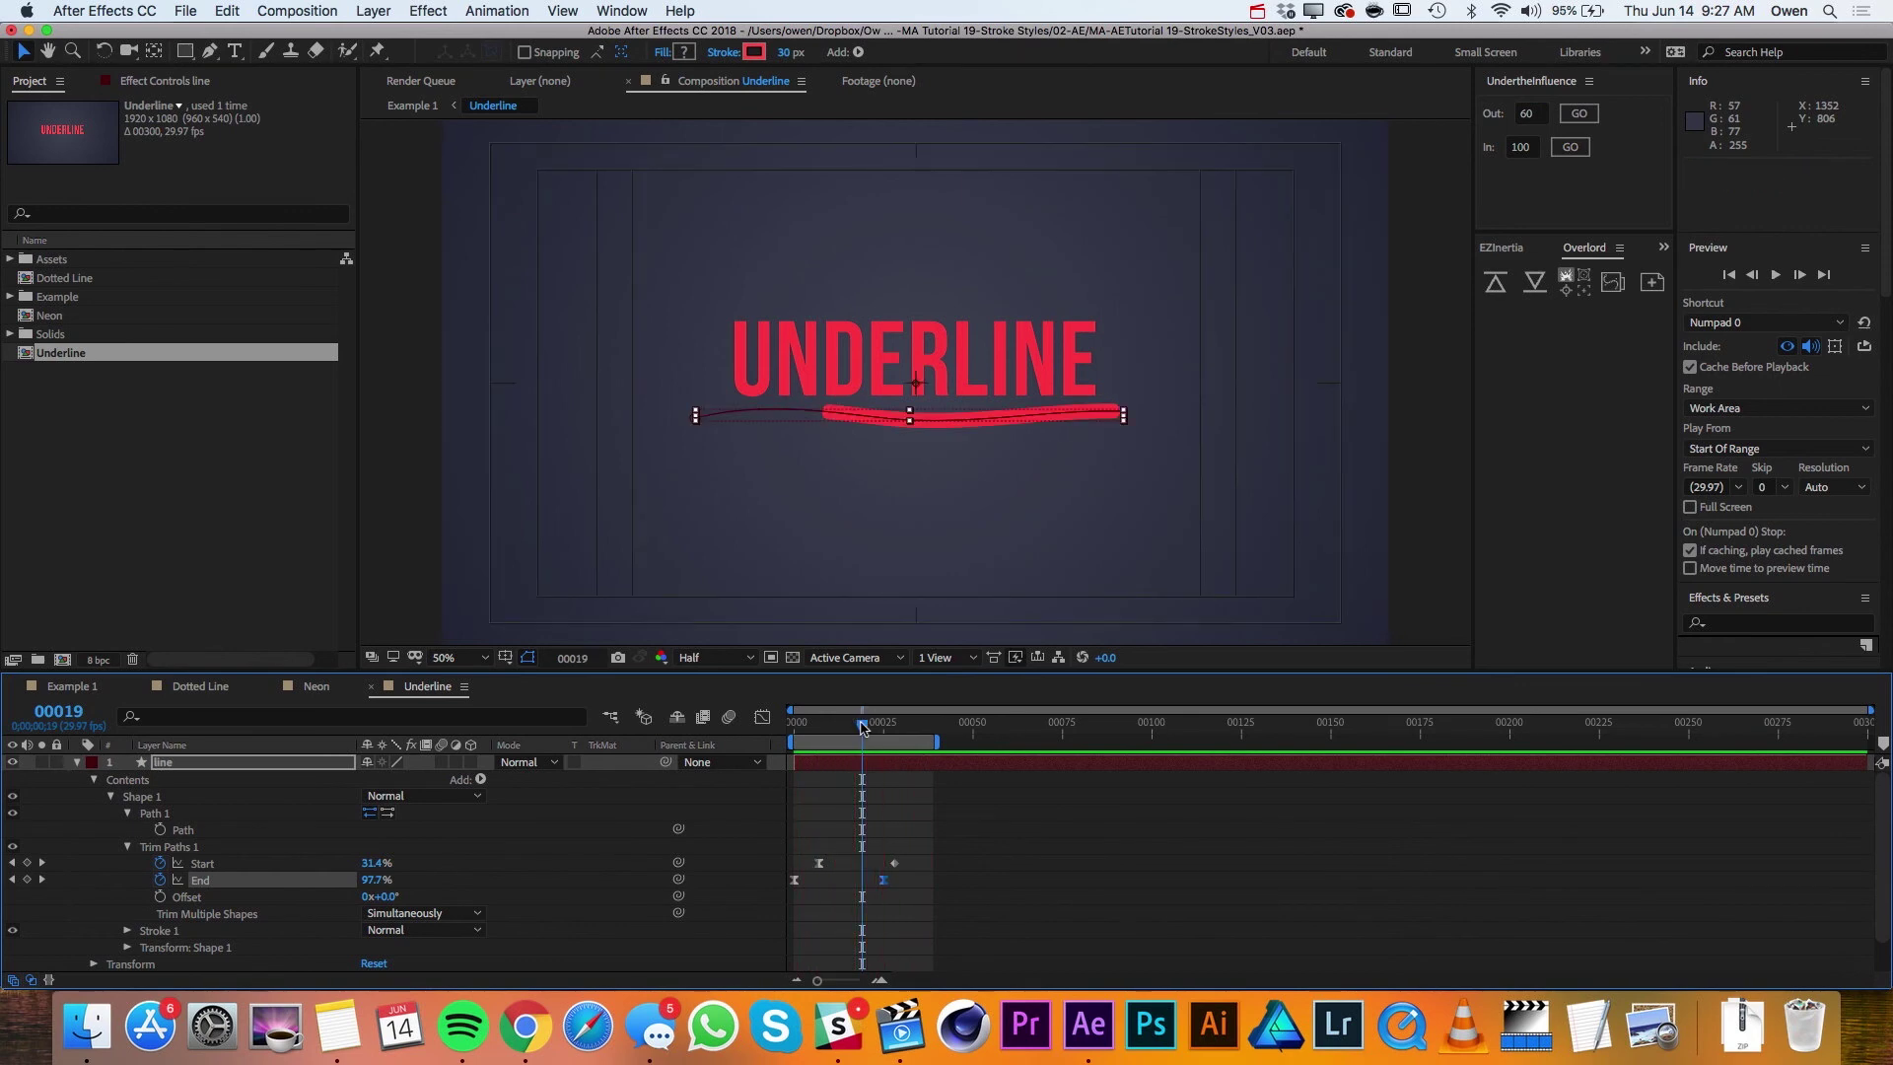
mouse_move(869, 726)
left_mouse_down()
mouse_move(887, 726)
mouse_move(844, 729)
left_mouse_up()
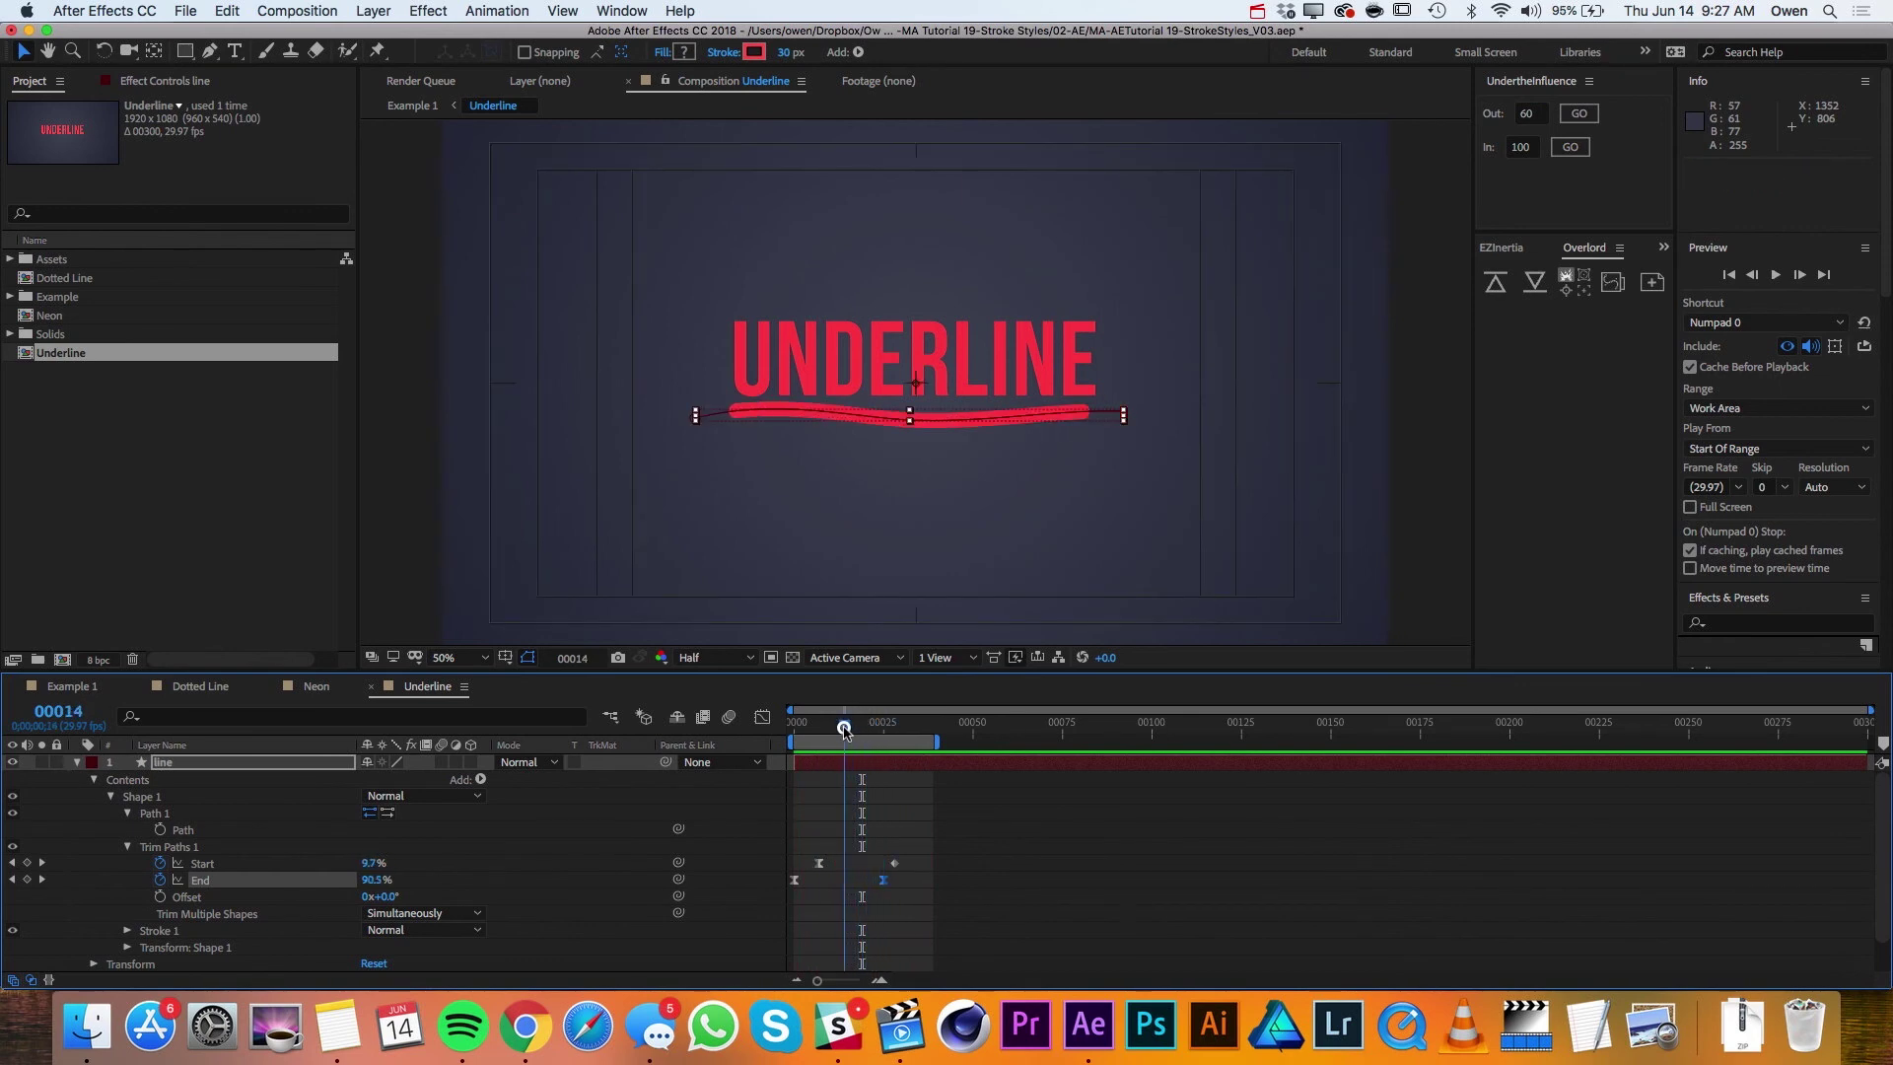
left_click(868, 845)
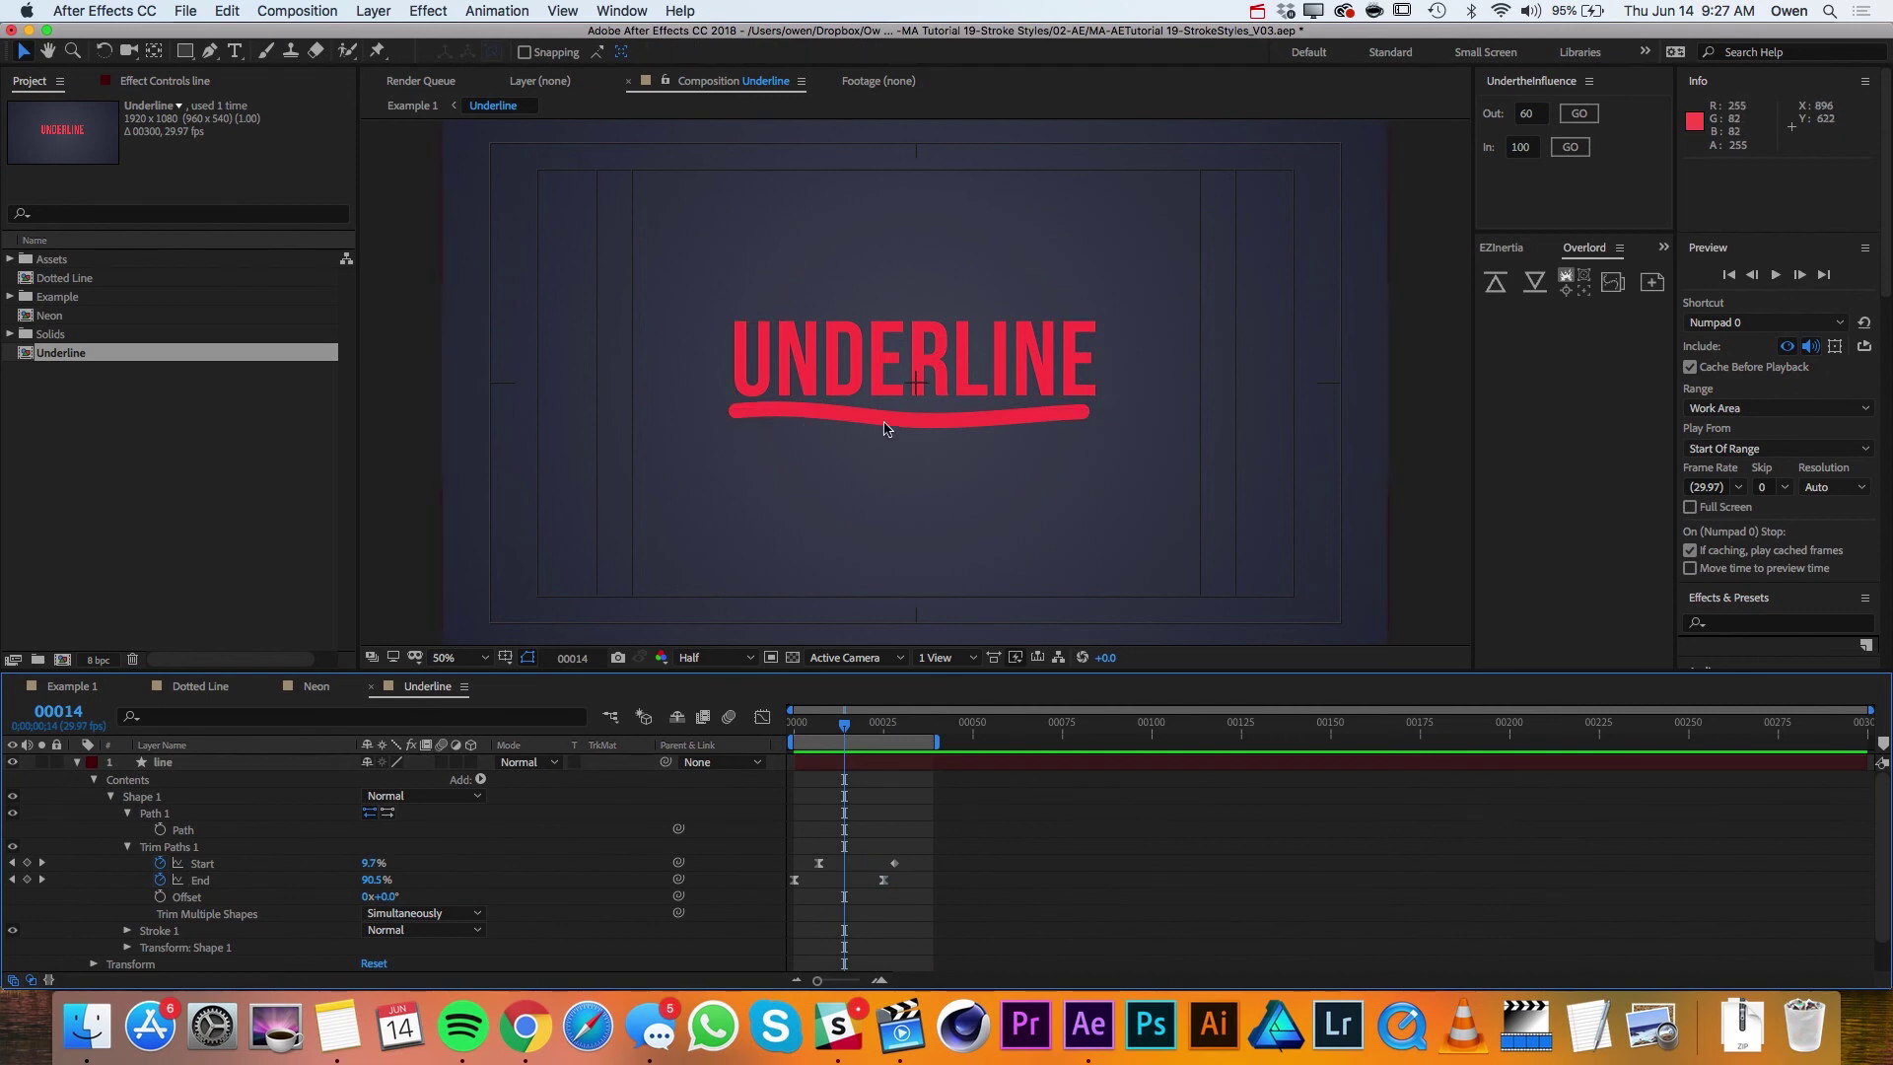
left_click(863, 762)
left_click(424, 10)
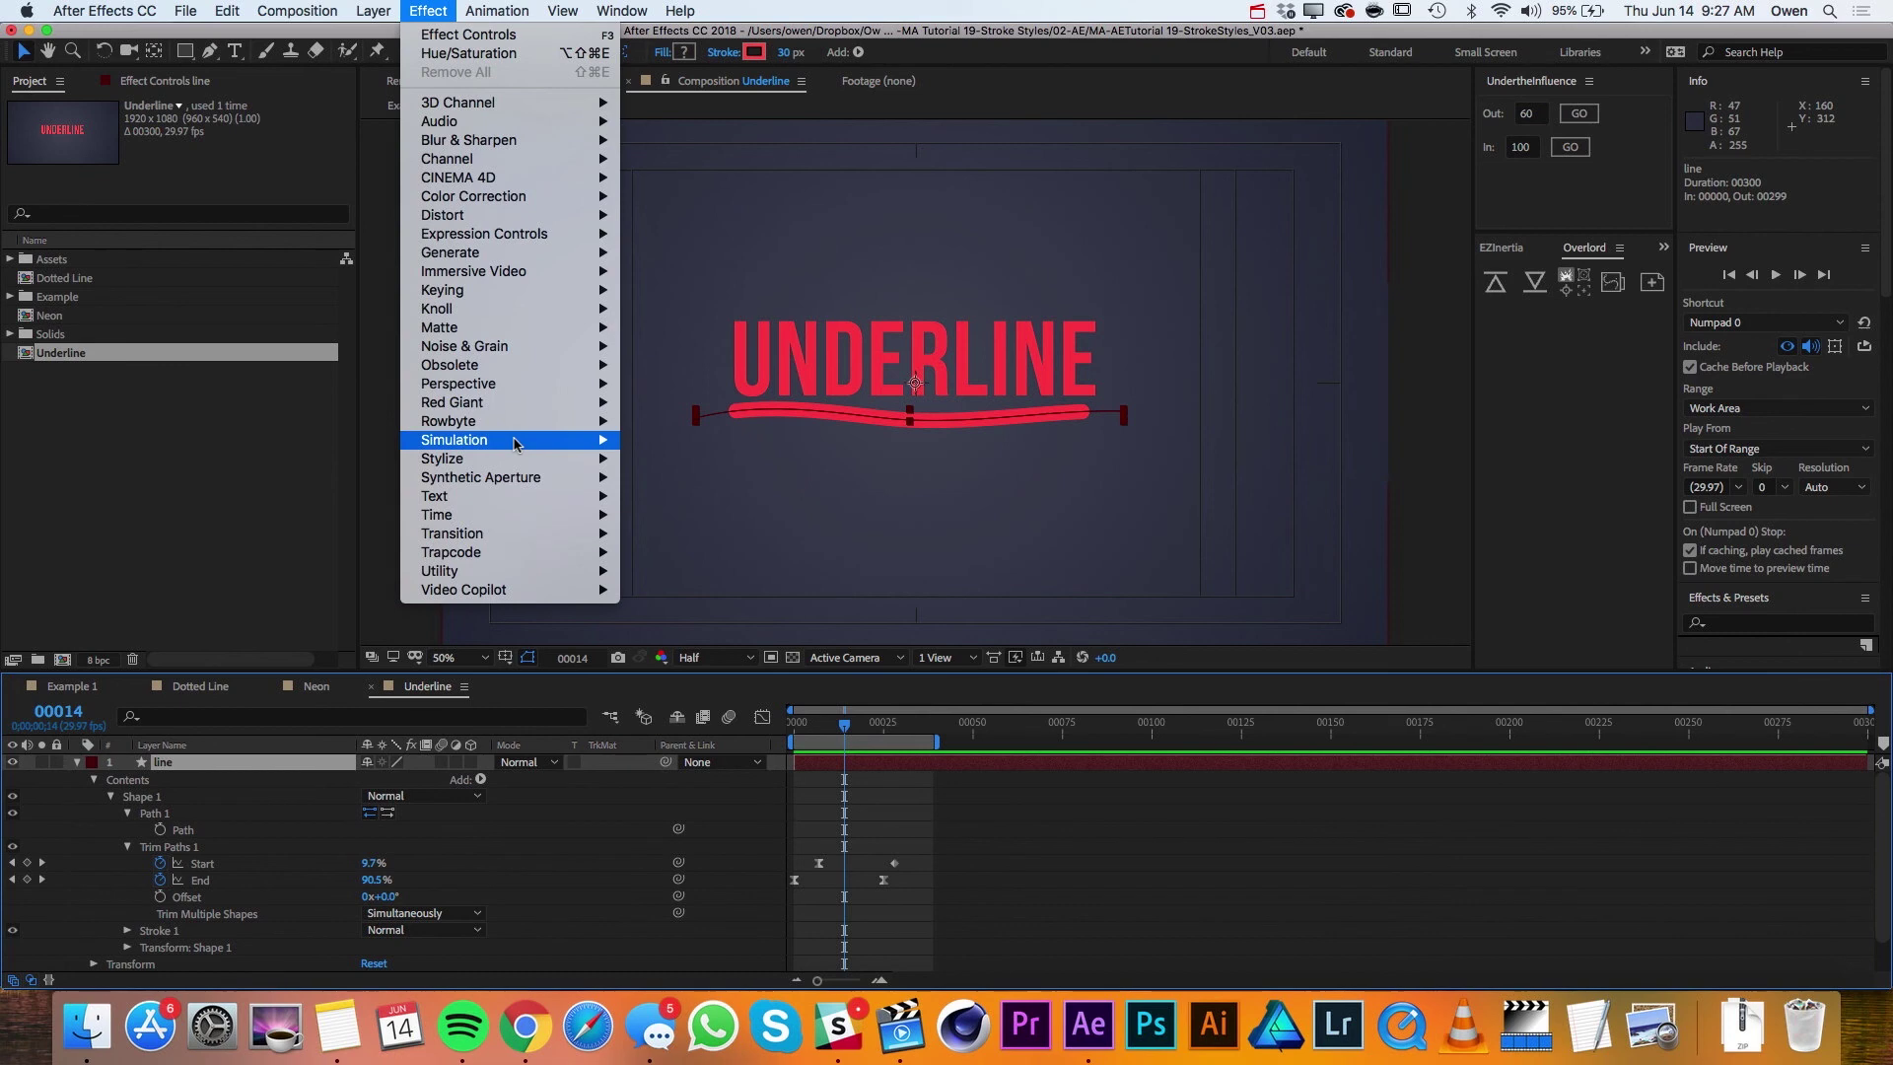
mouse_move(538, 459)
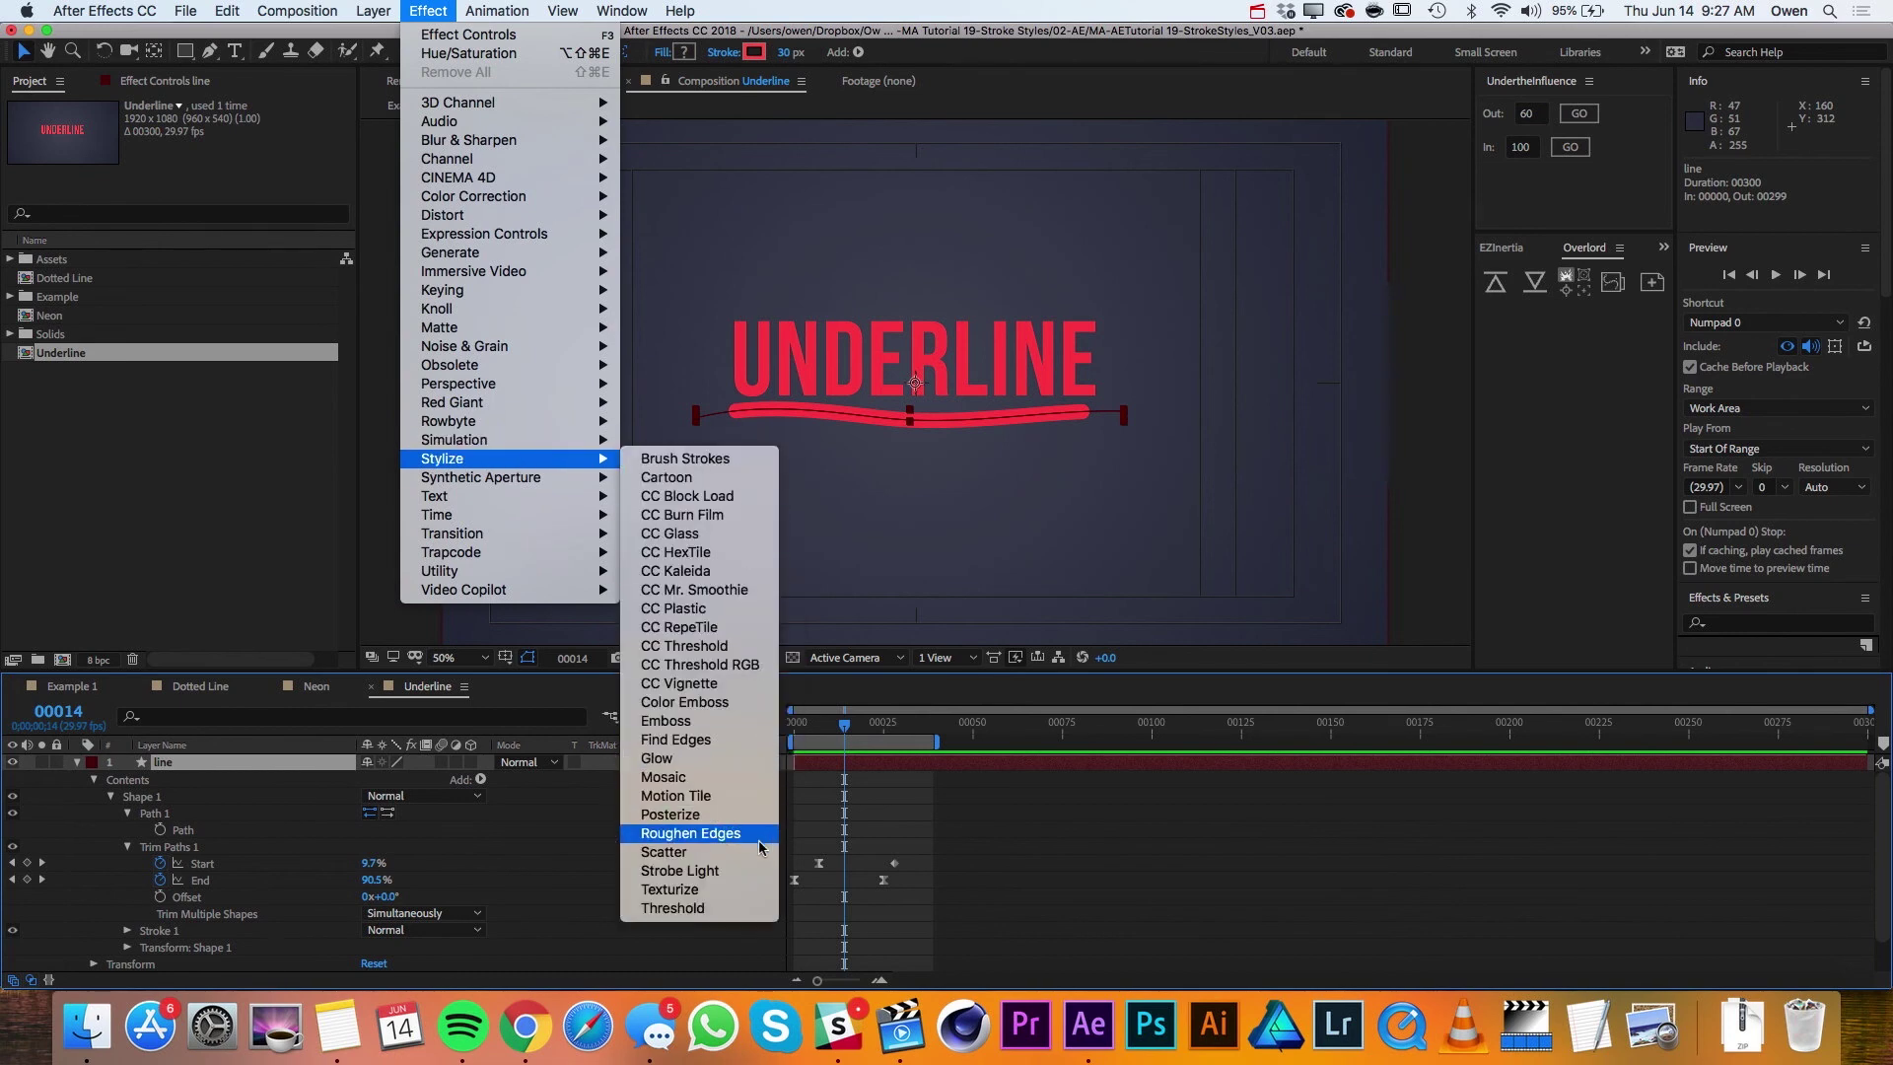
left_click(690, 833)
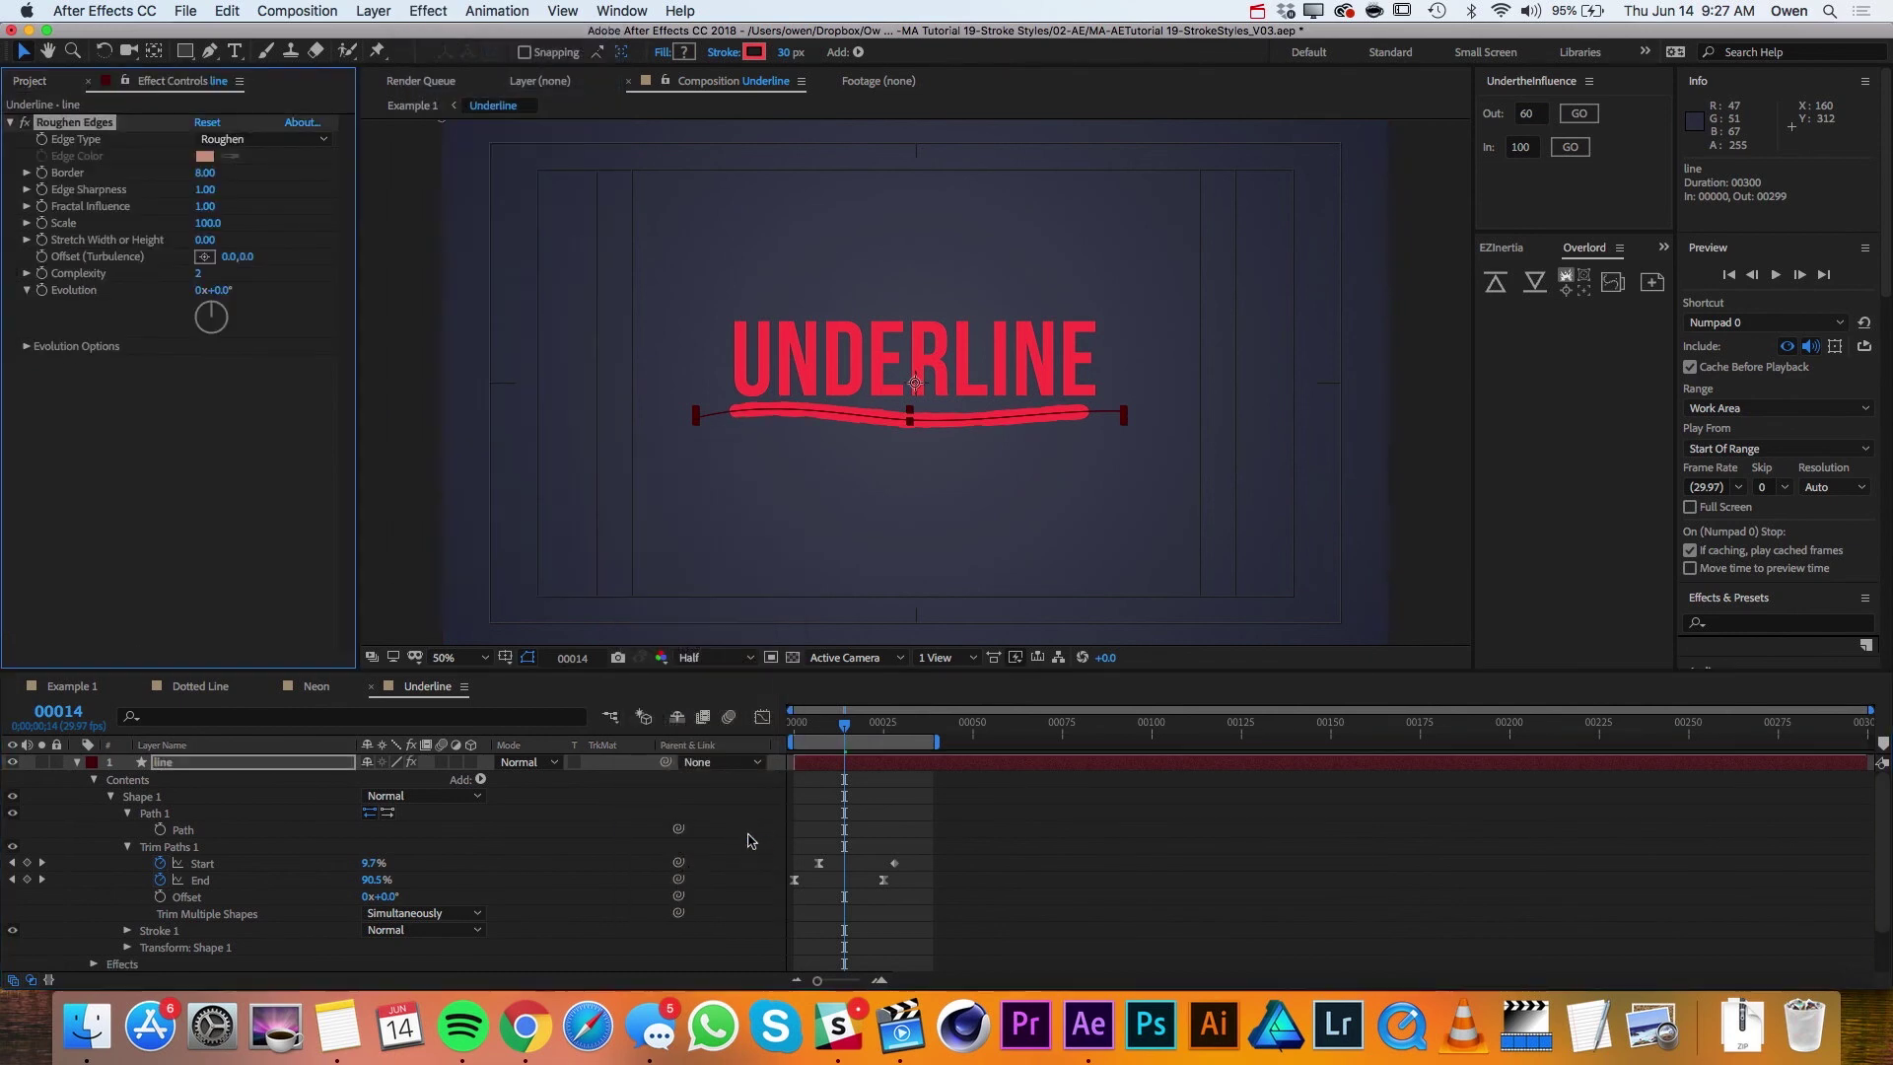
left_click(207, 174)
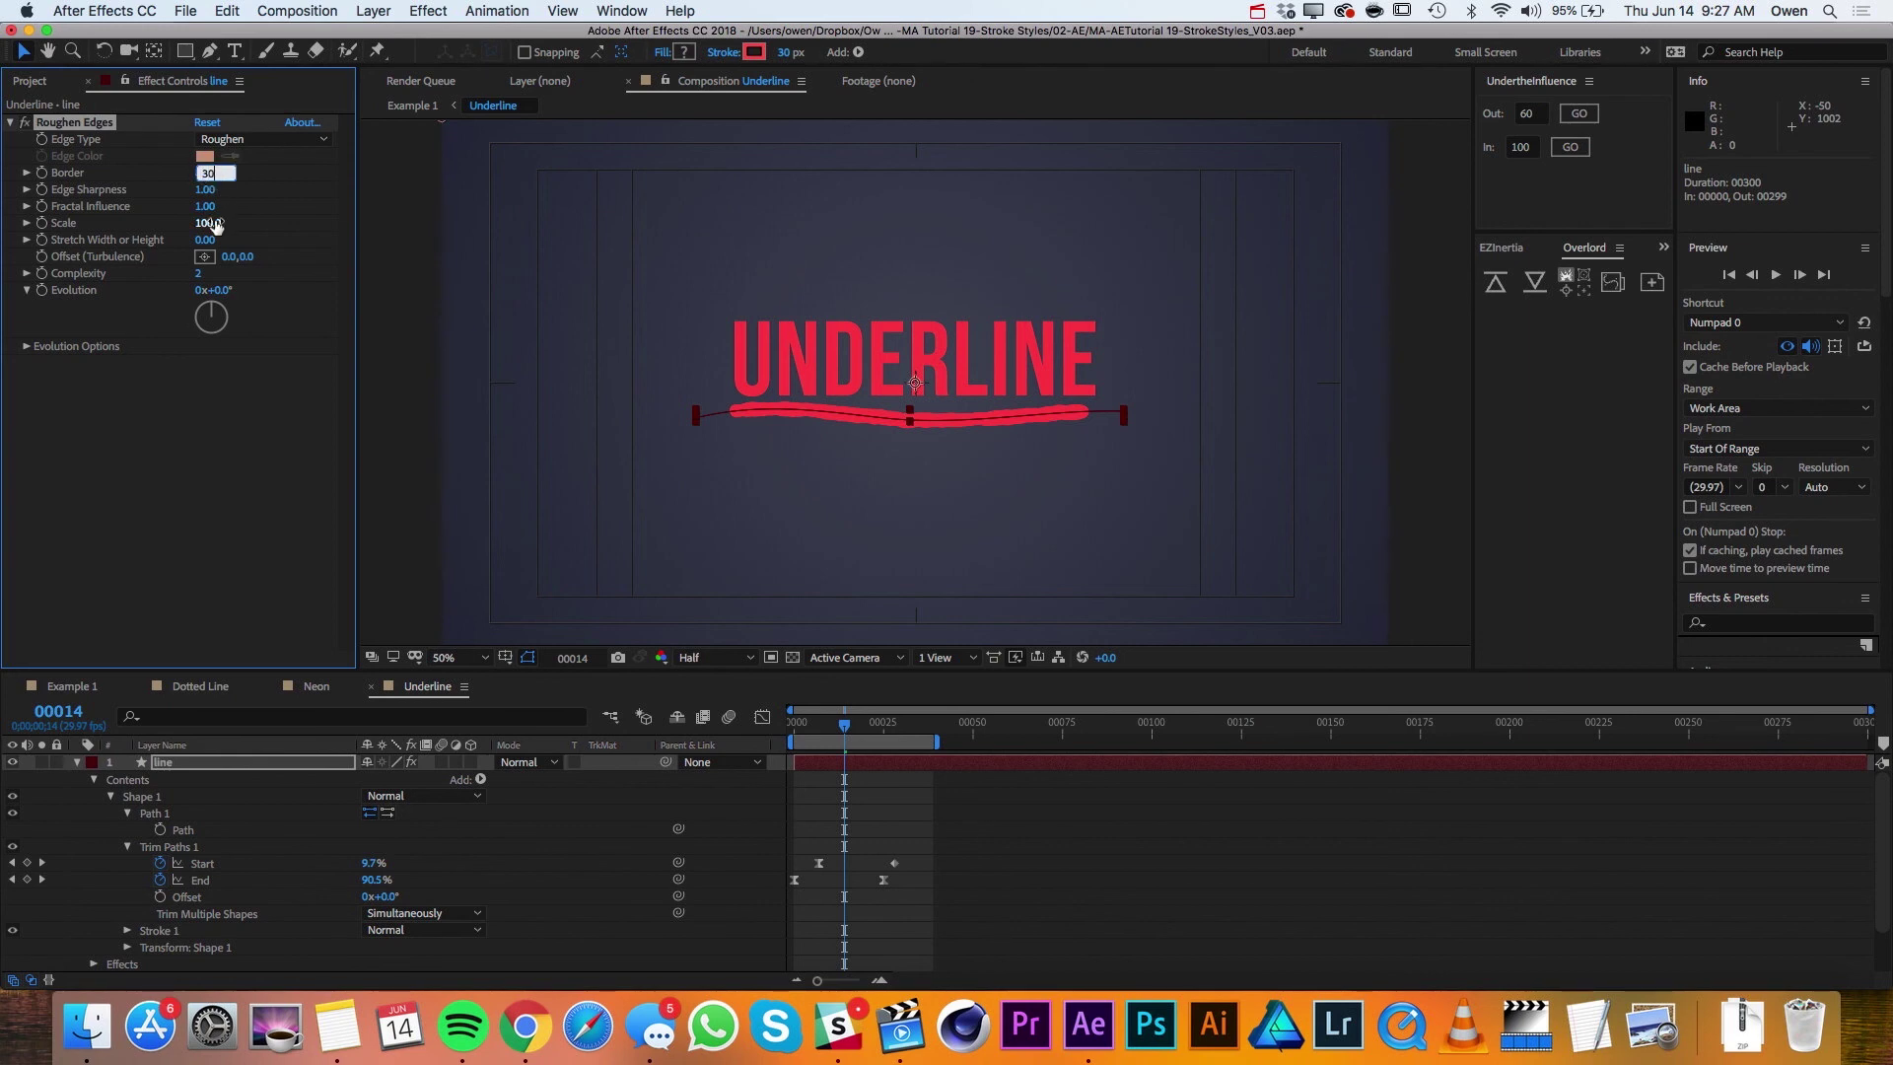
left_click(212, 223)
key("Return")
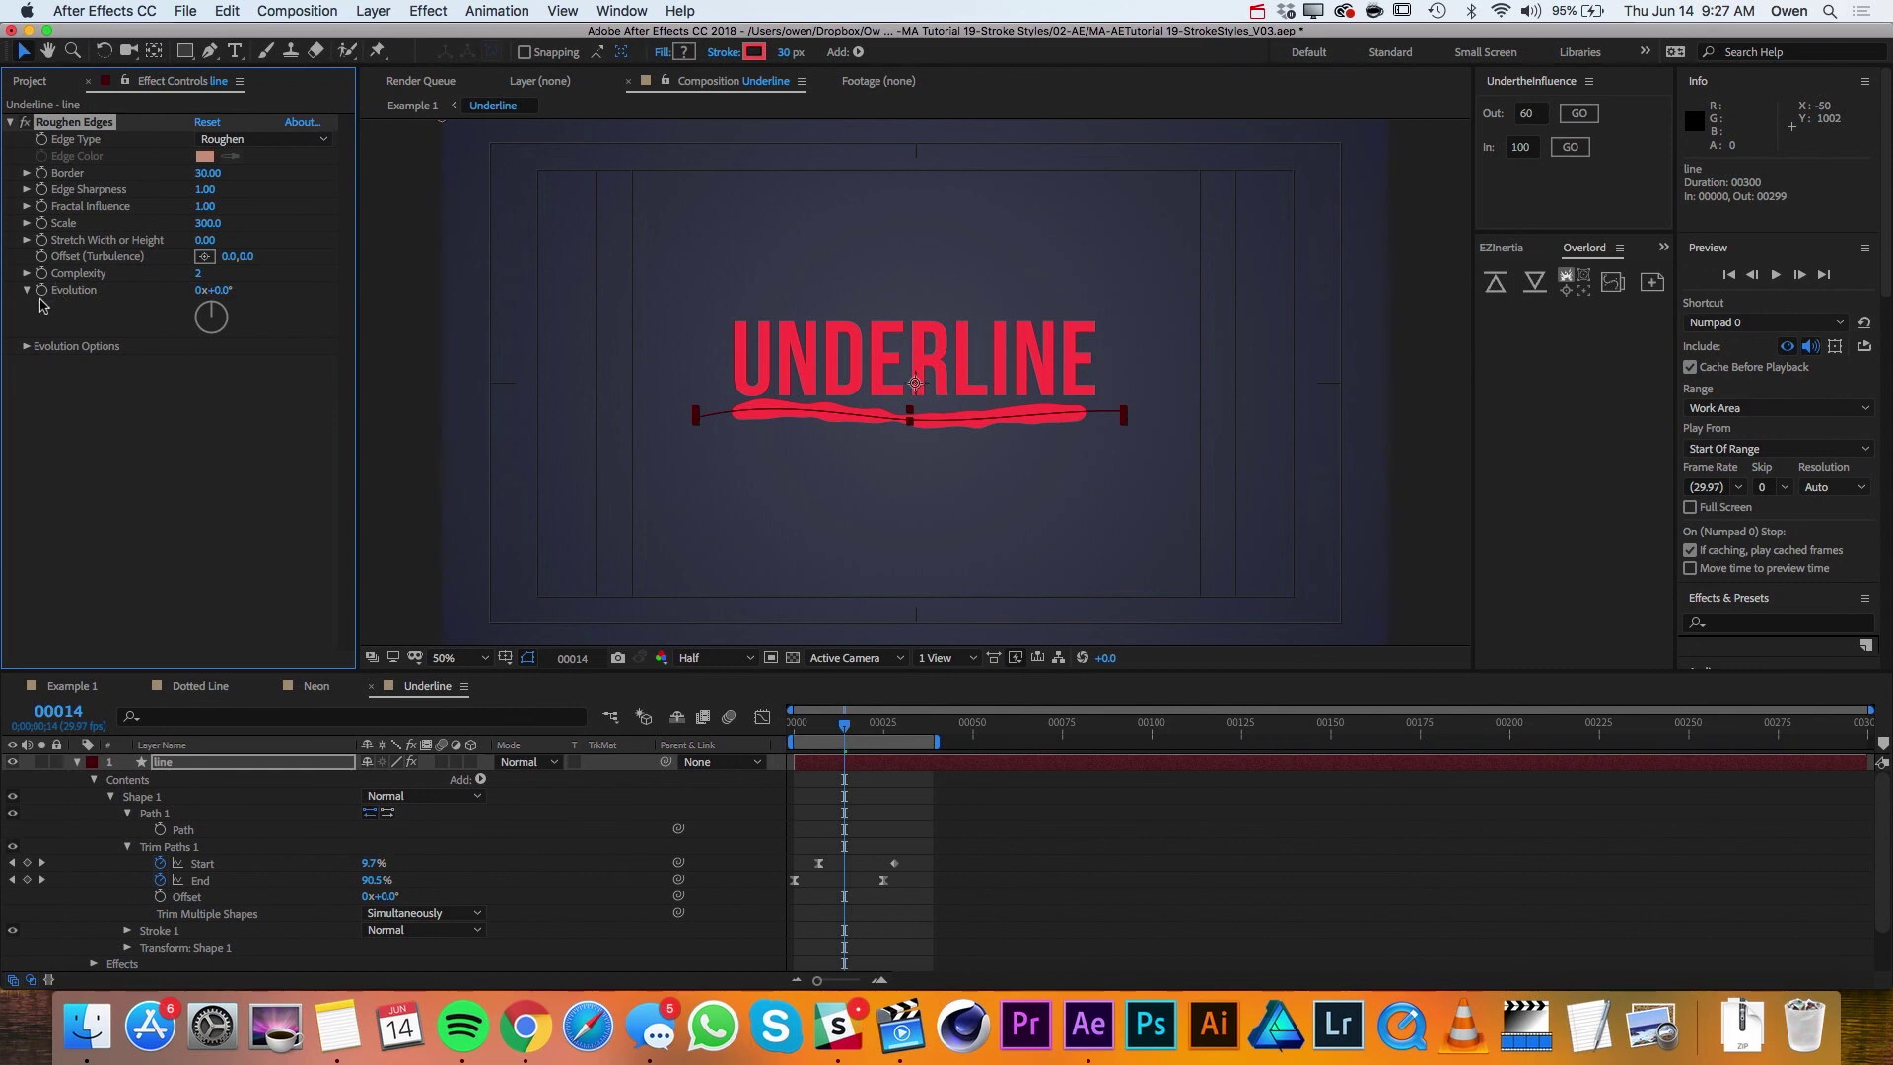
Step: Drive Roughen Edges Evolution with the expression time*300 and preview the result
left_click(41, 293, "alt")
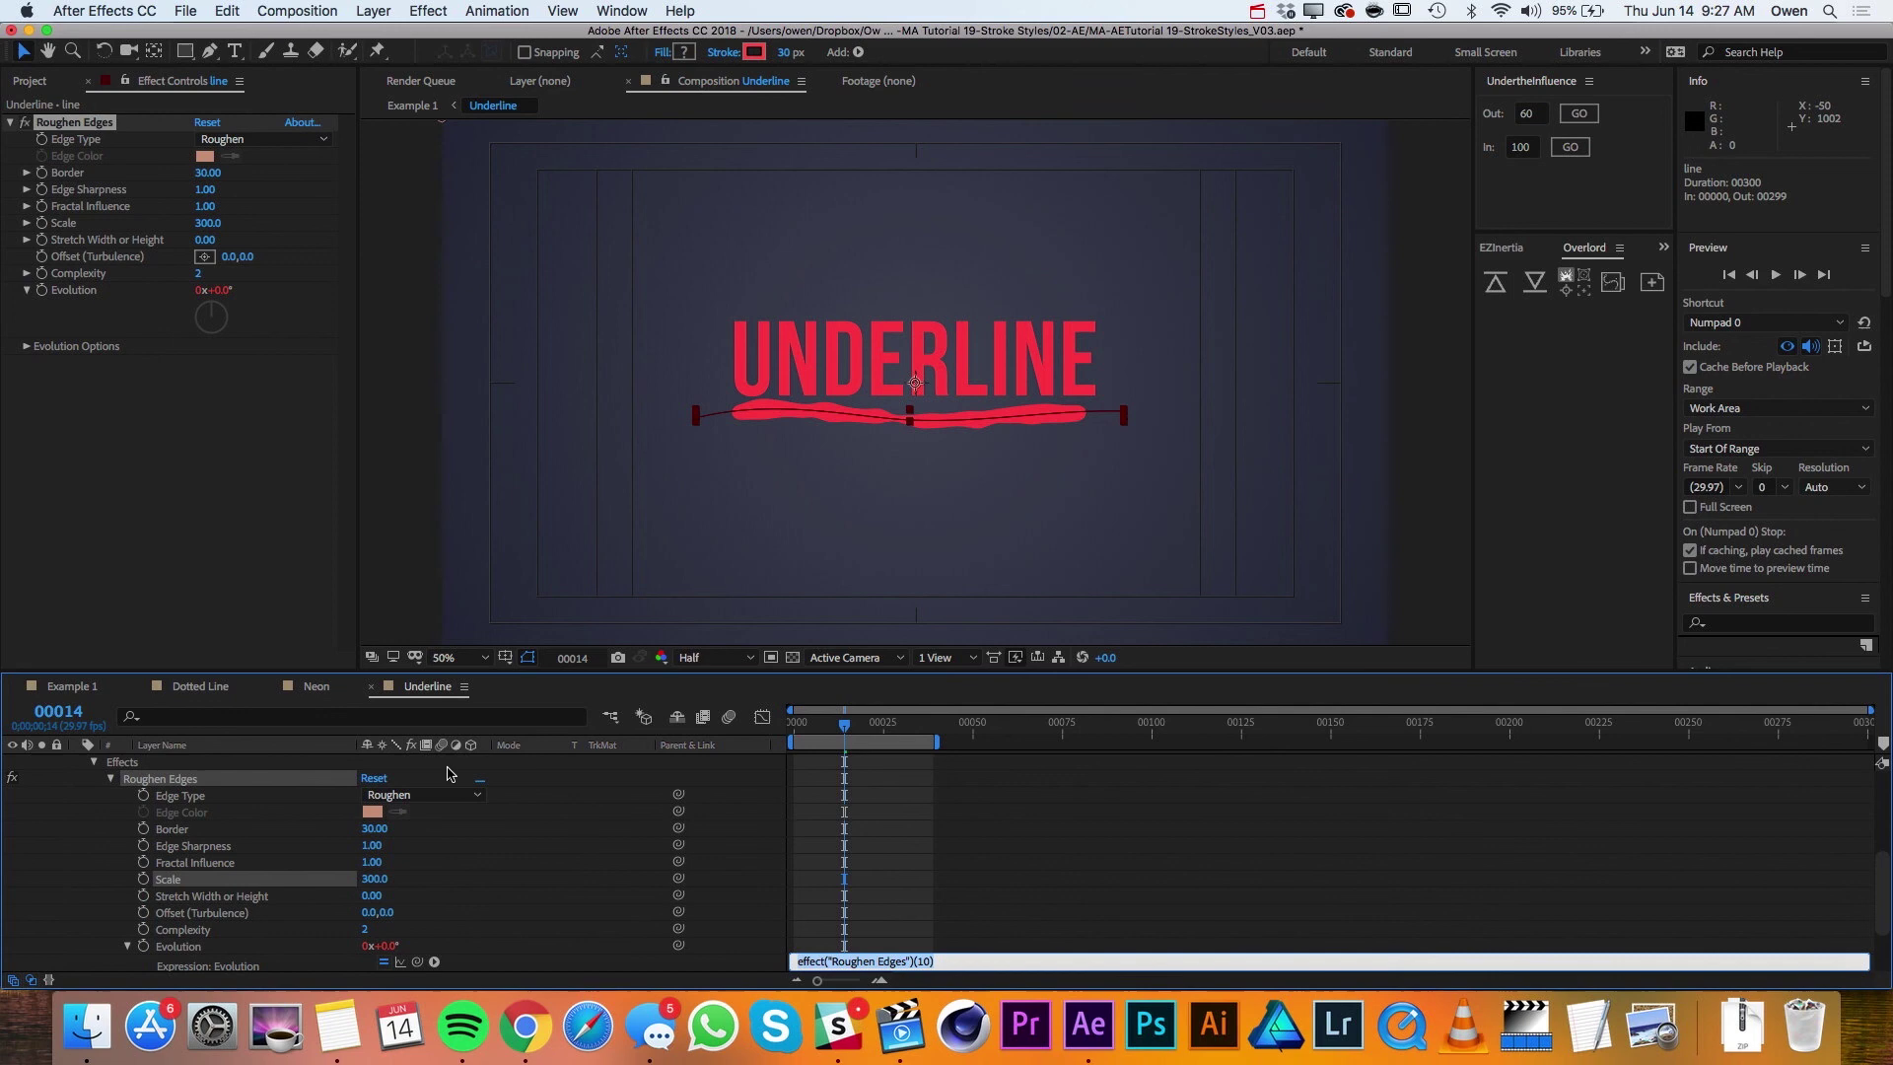
type("time*300")
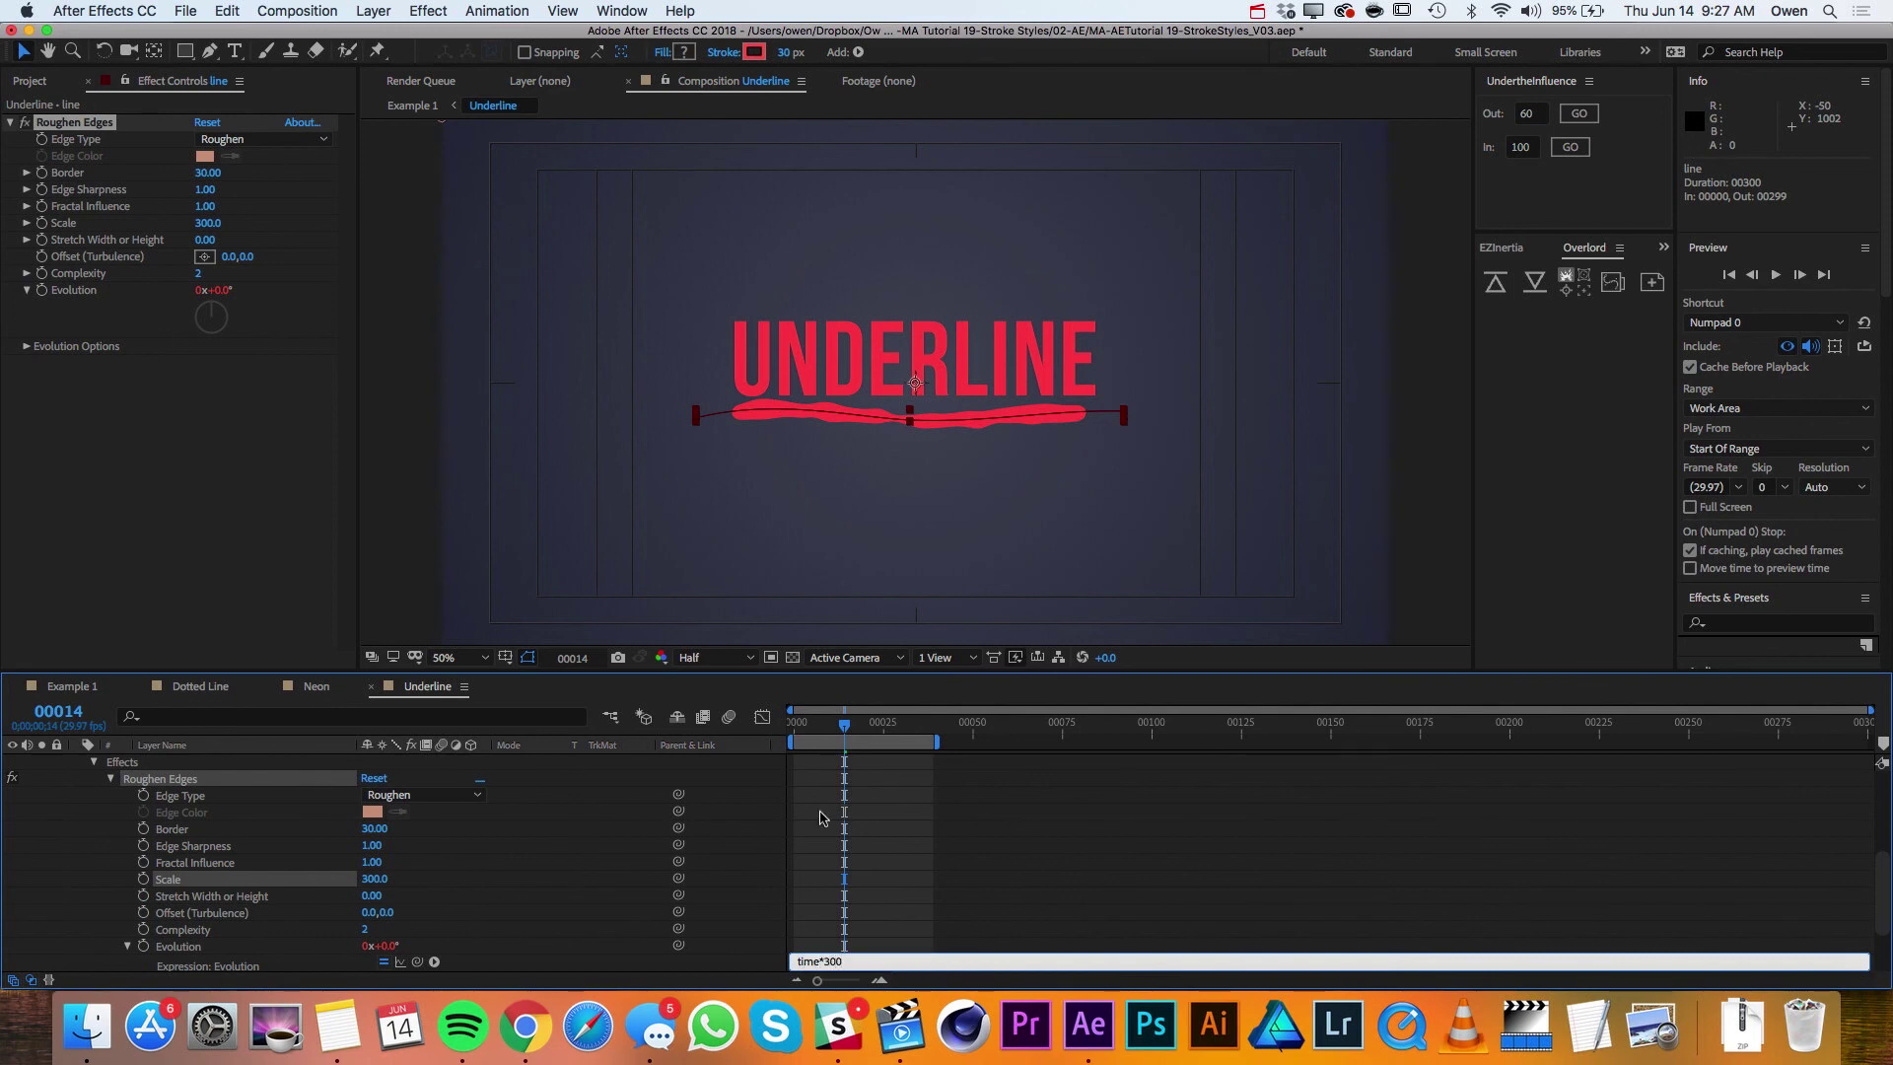
left_click(726, 807)
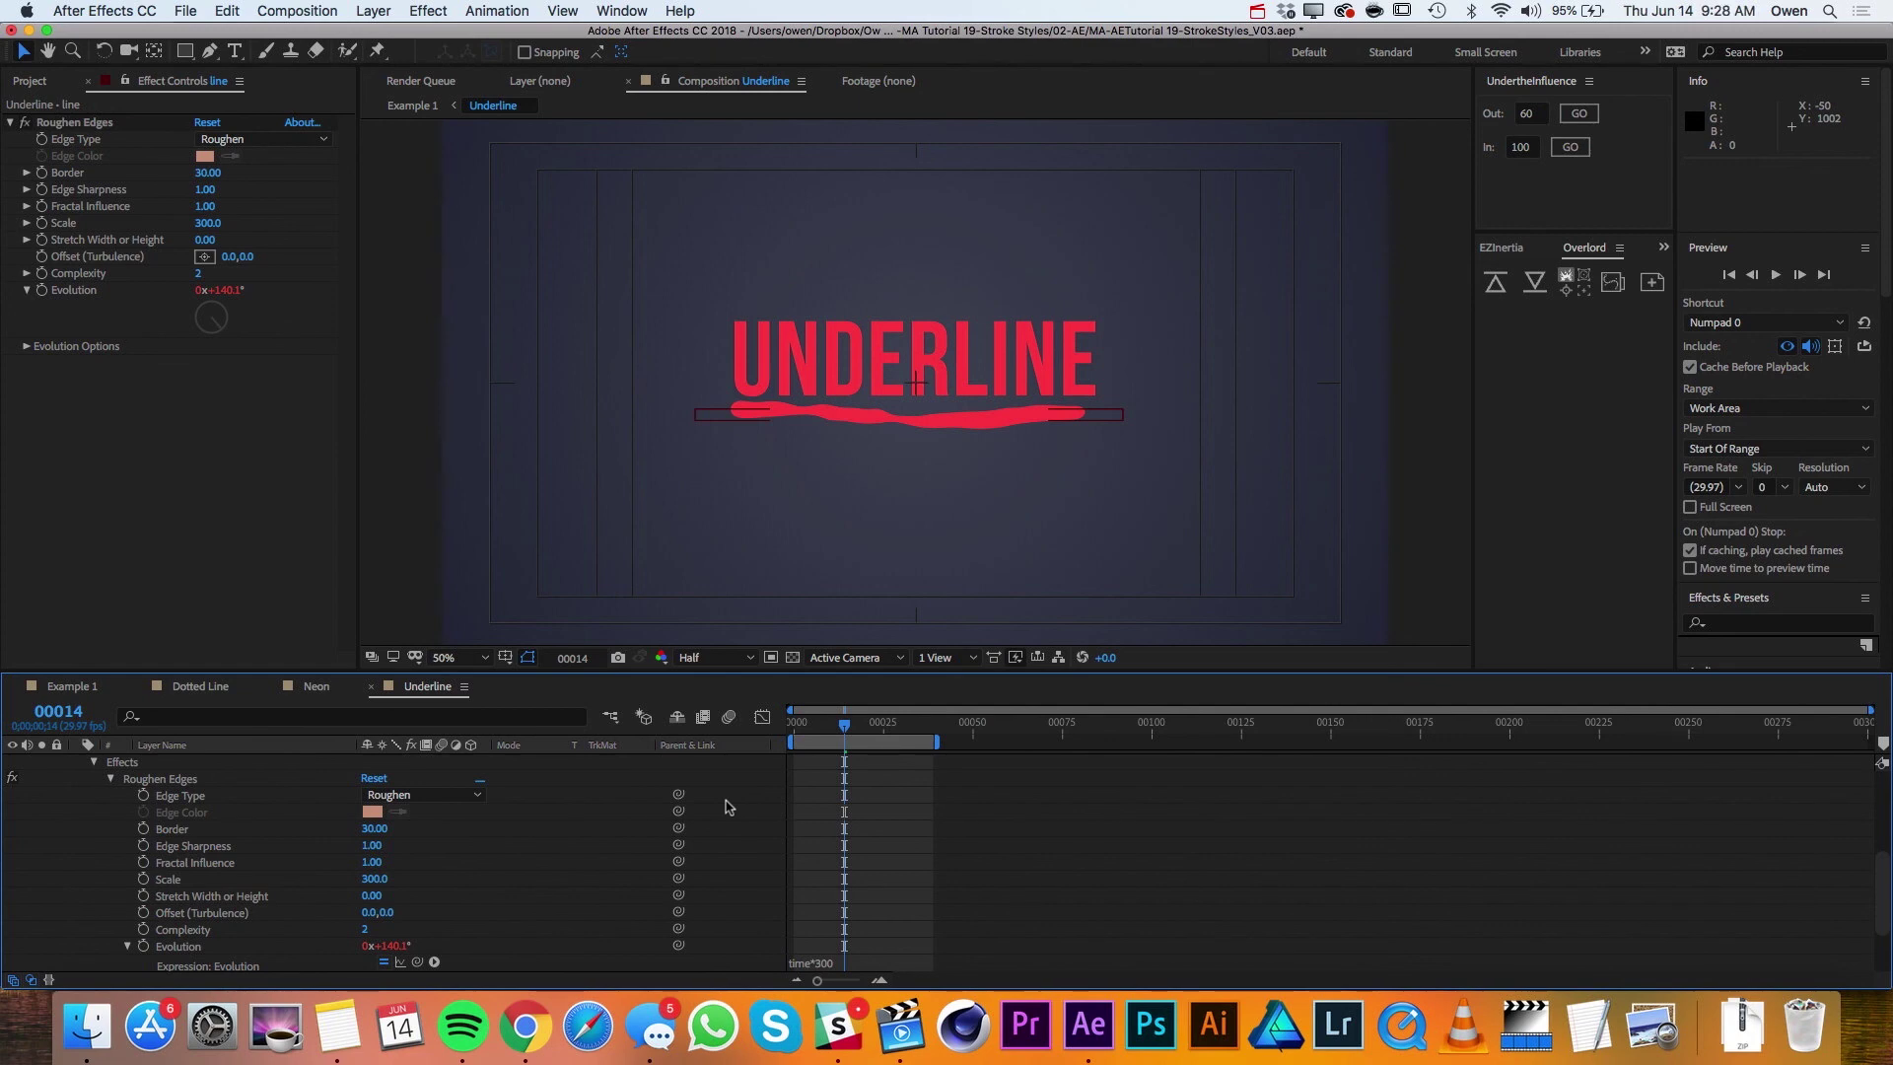
key("space")
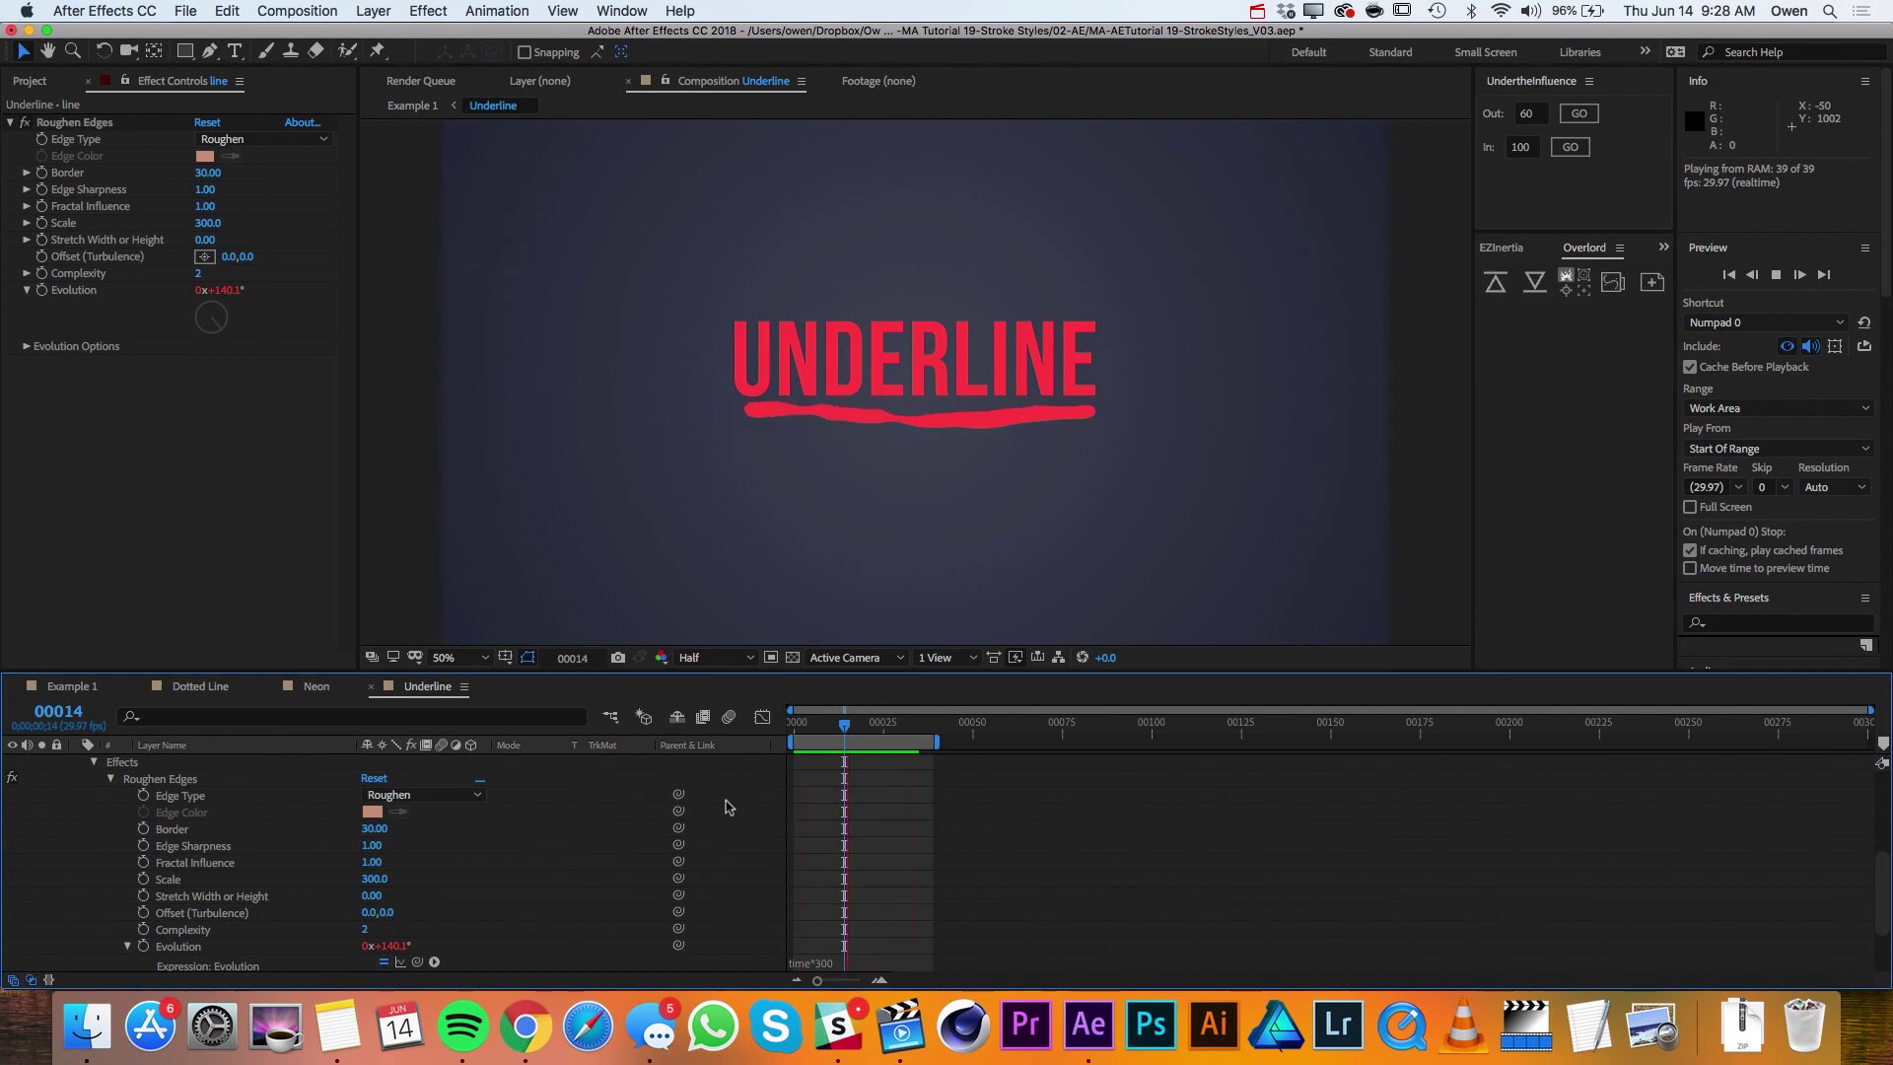
Step: Add an Inner Shadow layer style to the line layer
key("space")
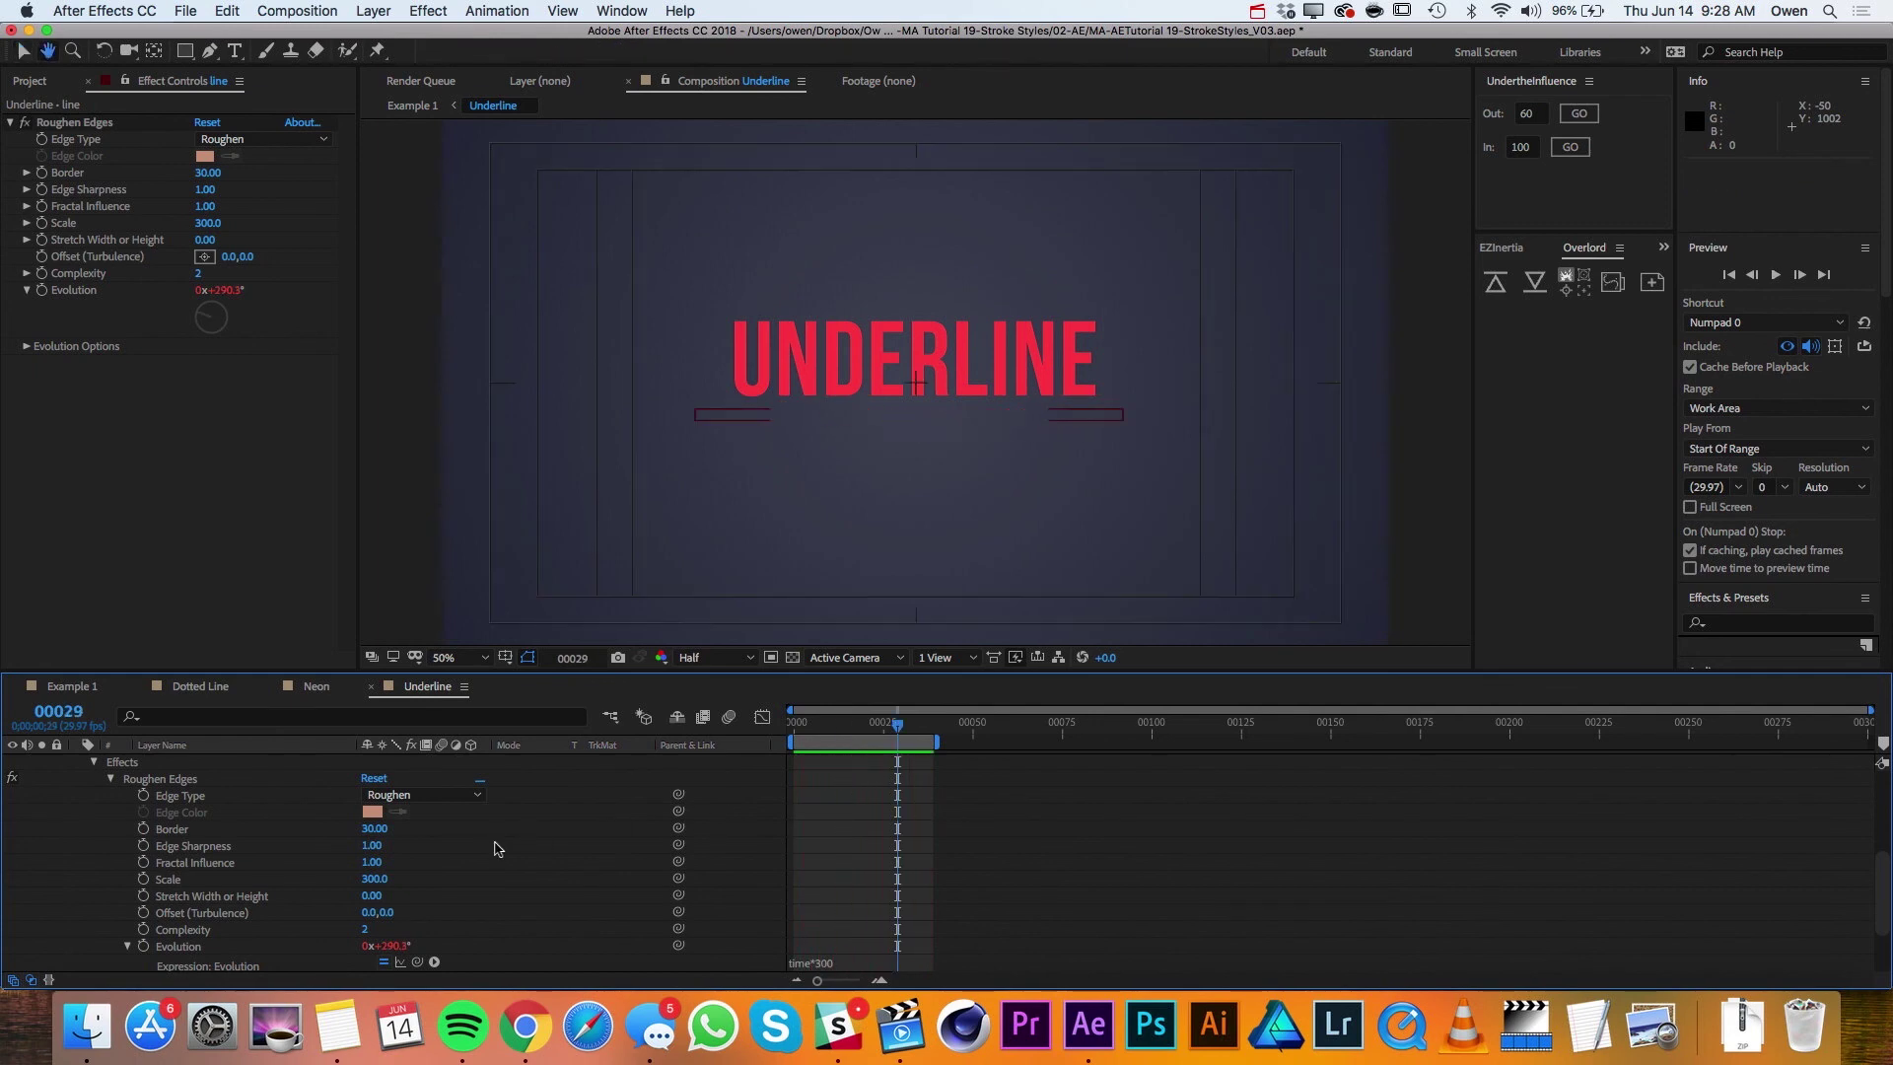
scroll(496, 845, "up", 5)
left_click(170, 765)
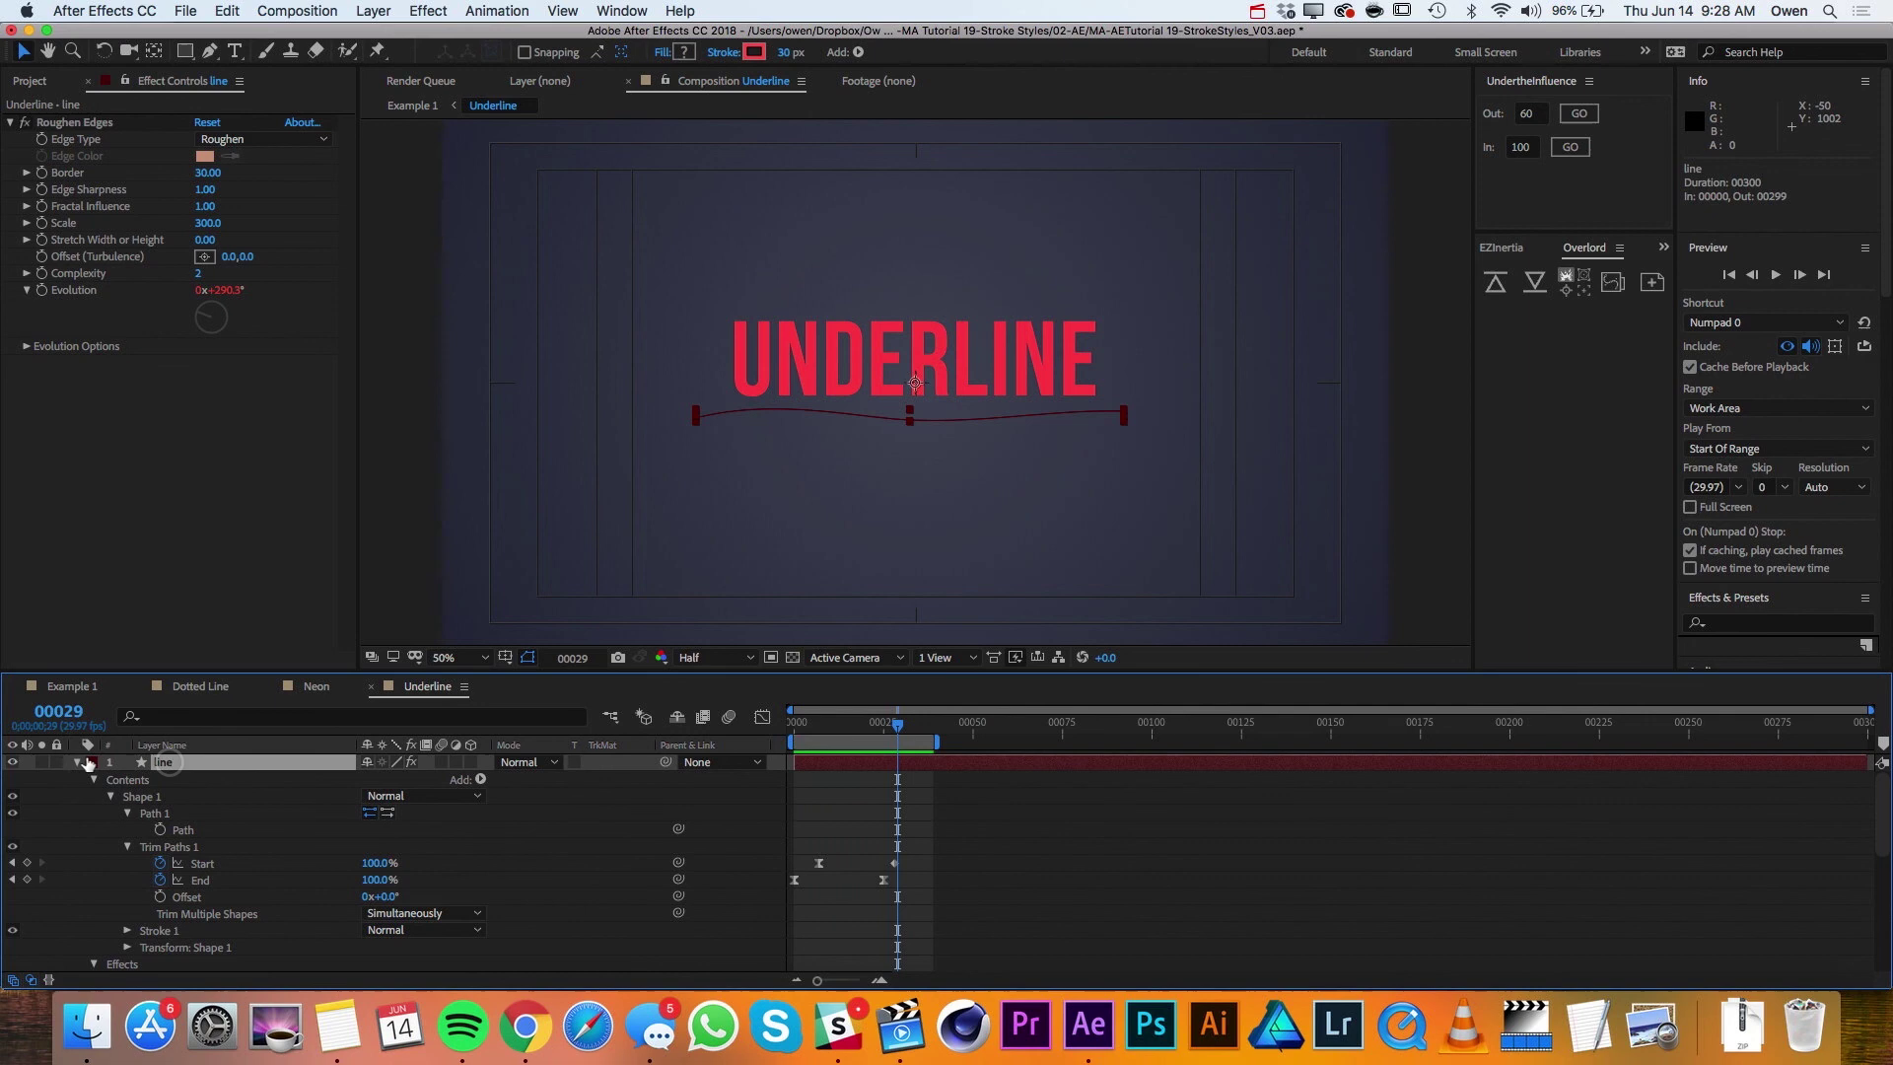
left_click(76, 763)
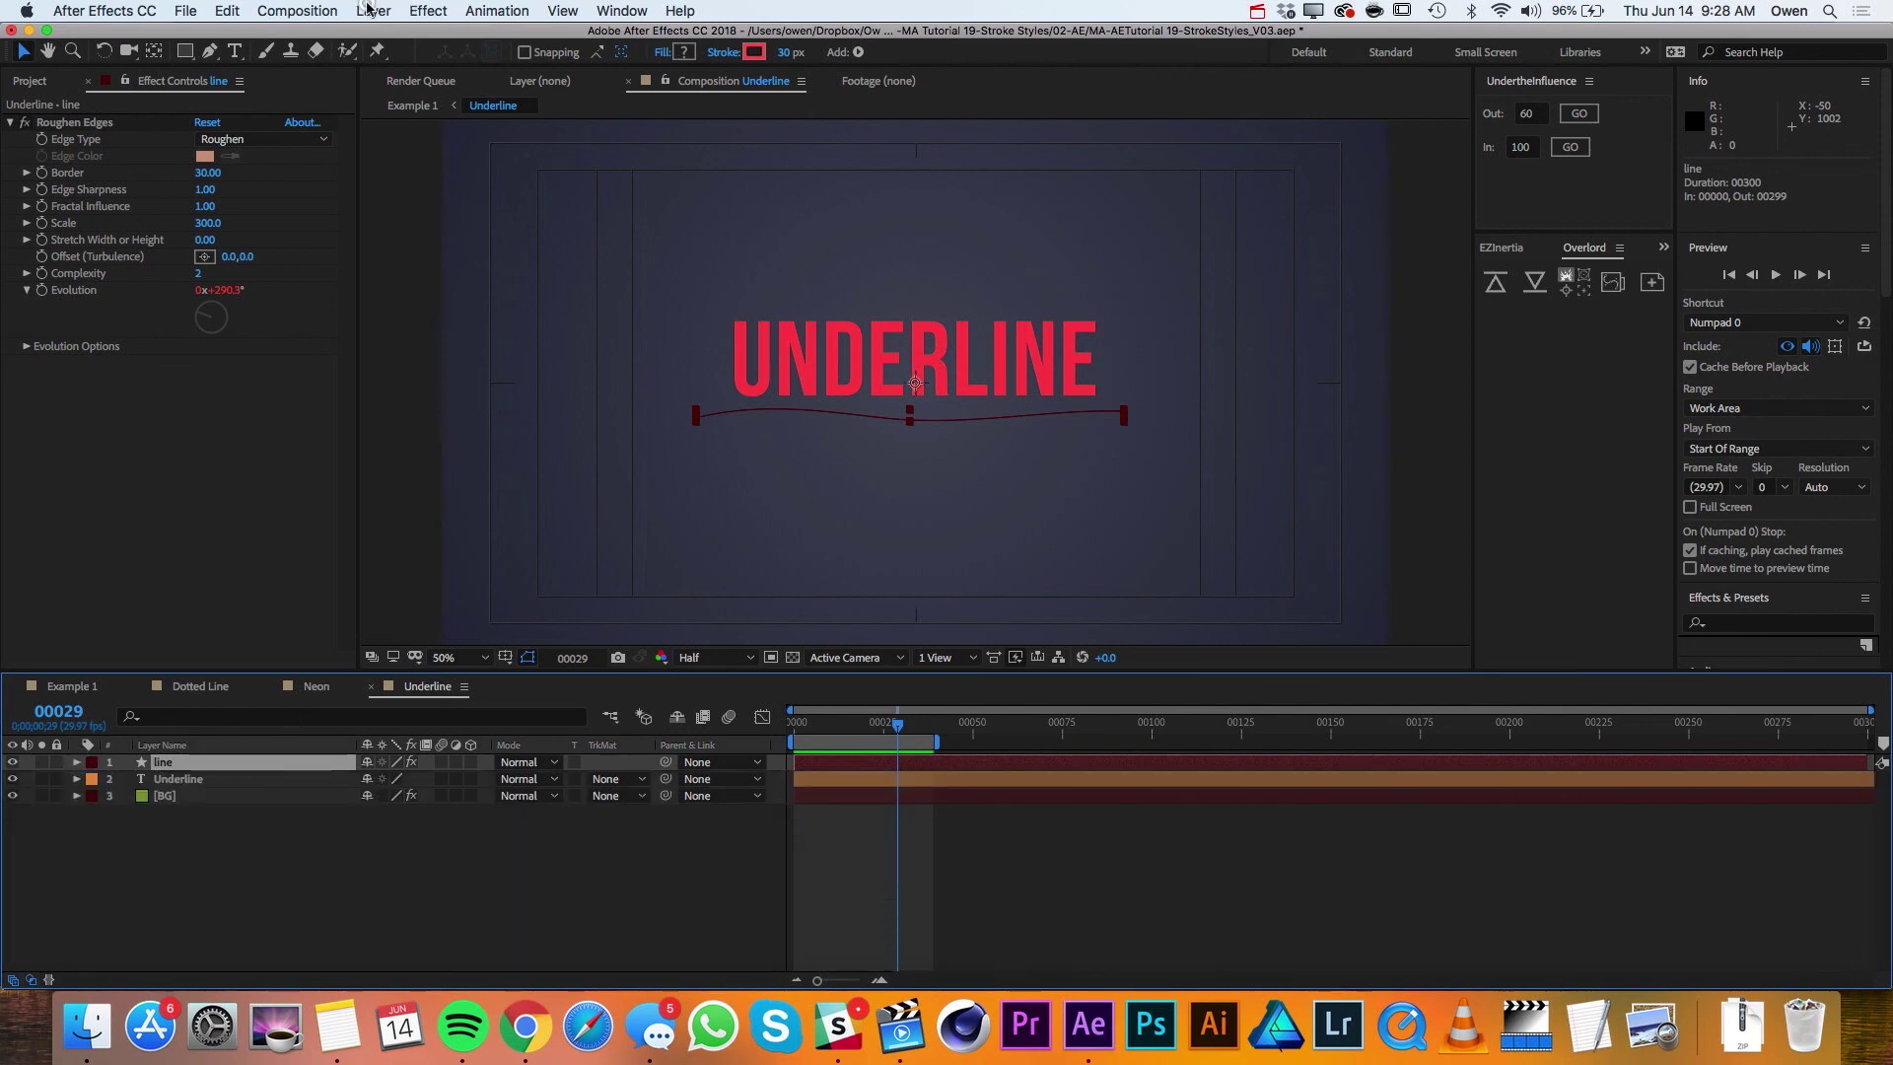
left_click(370, 10)
mouse_move(548, 468)
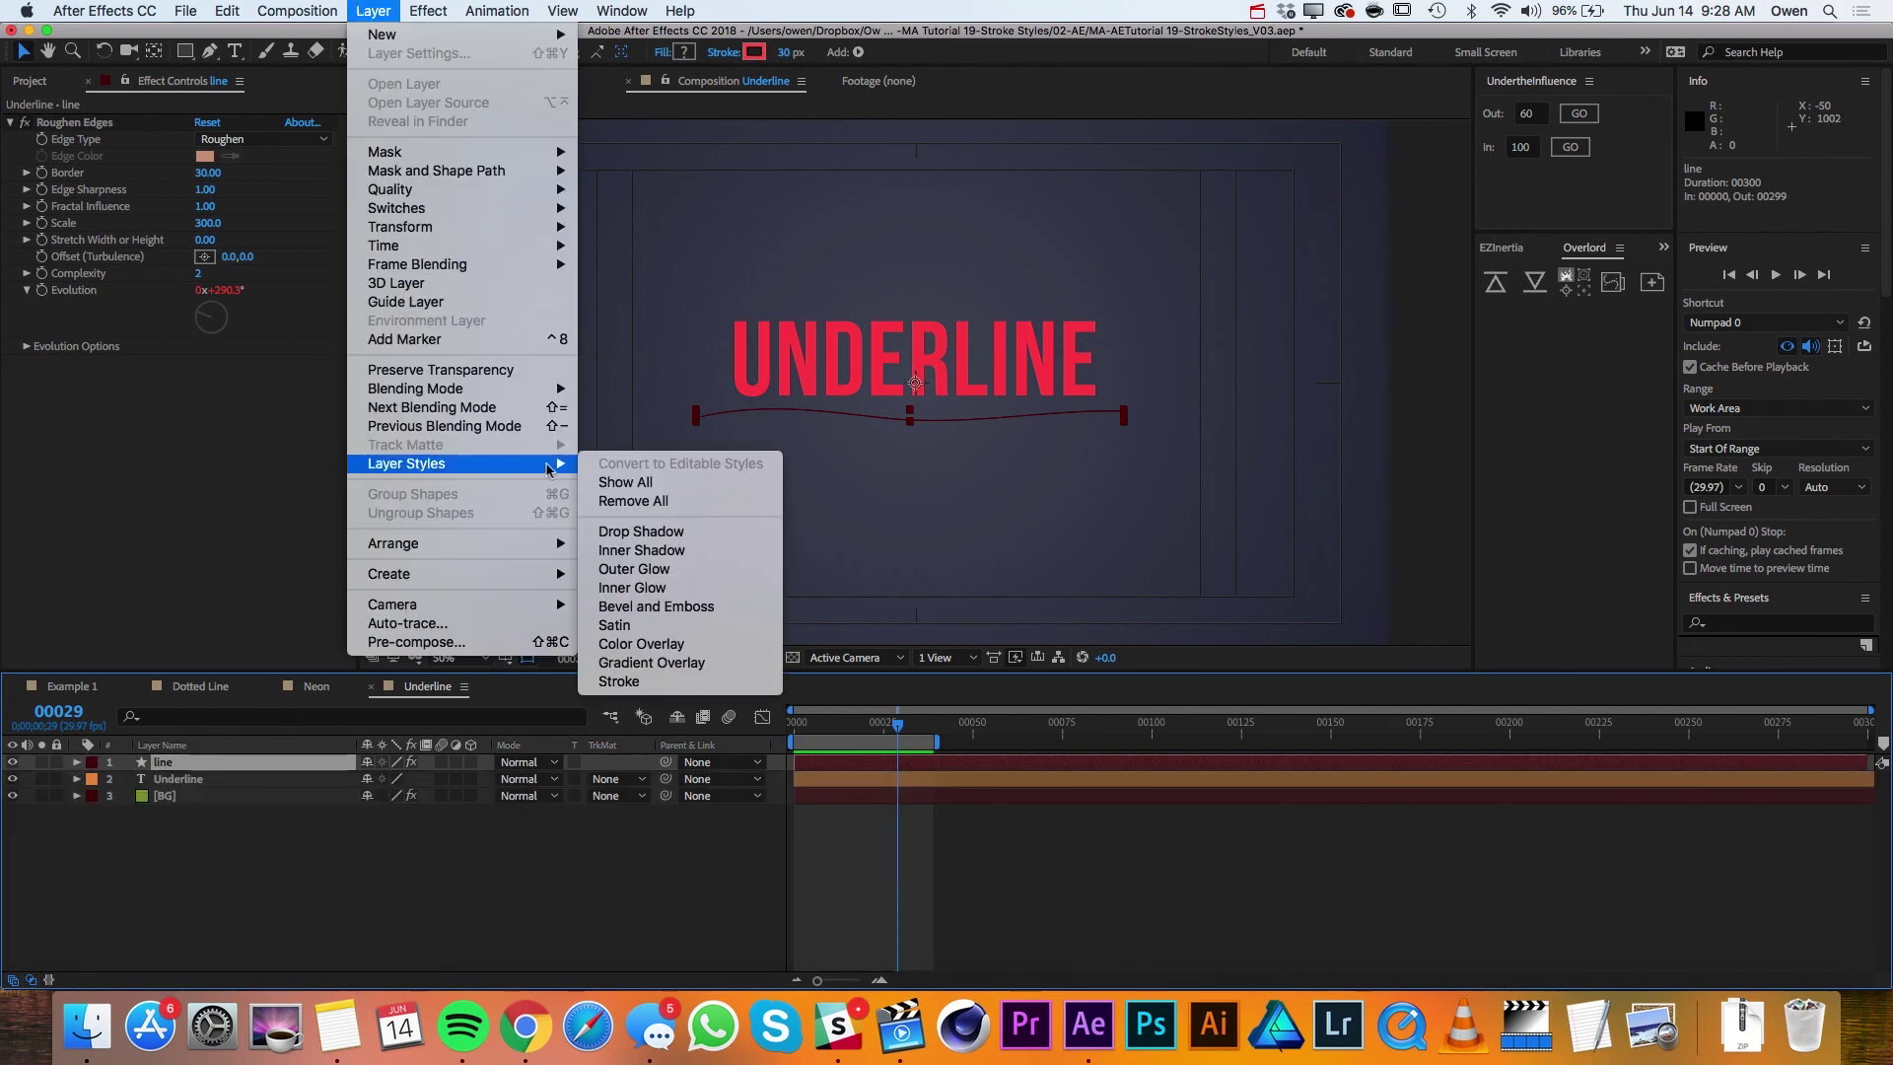
left_click(724, 560)
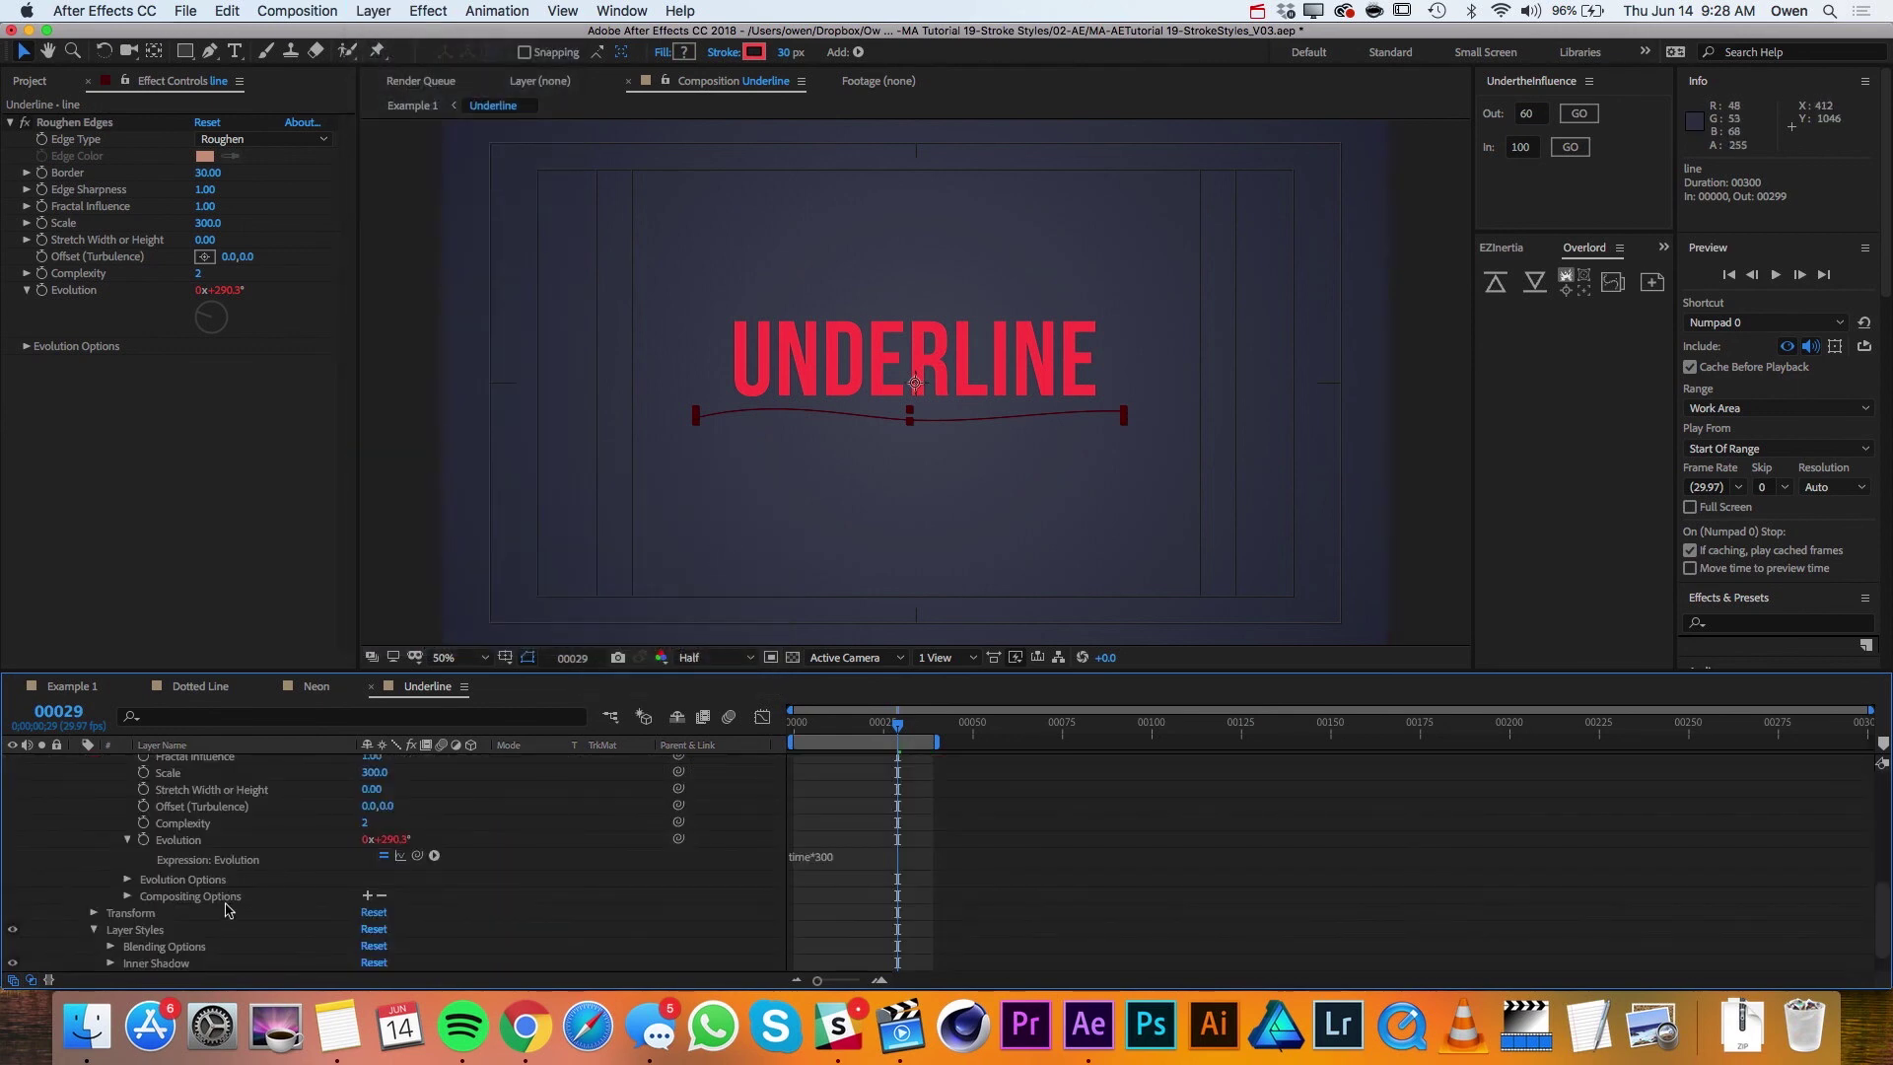
Step: Set the Inner Shadow to 25% opacity and Distance 12, then preview the underline
scroll(226, 909, "down", 1)
left_click(110, 930)
scroll(302, 897, "down", 3)
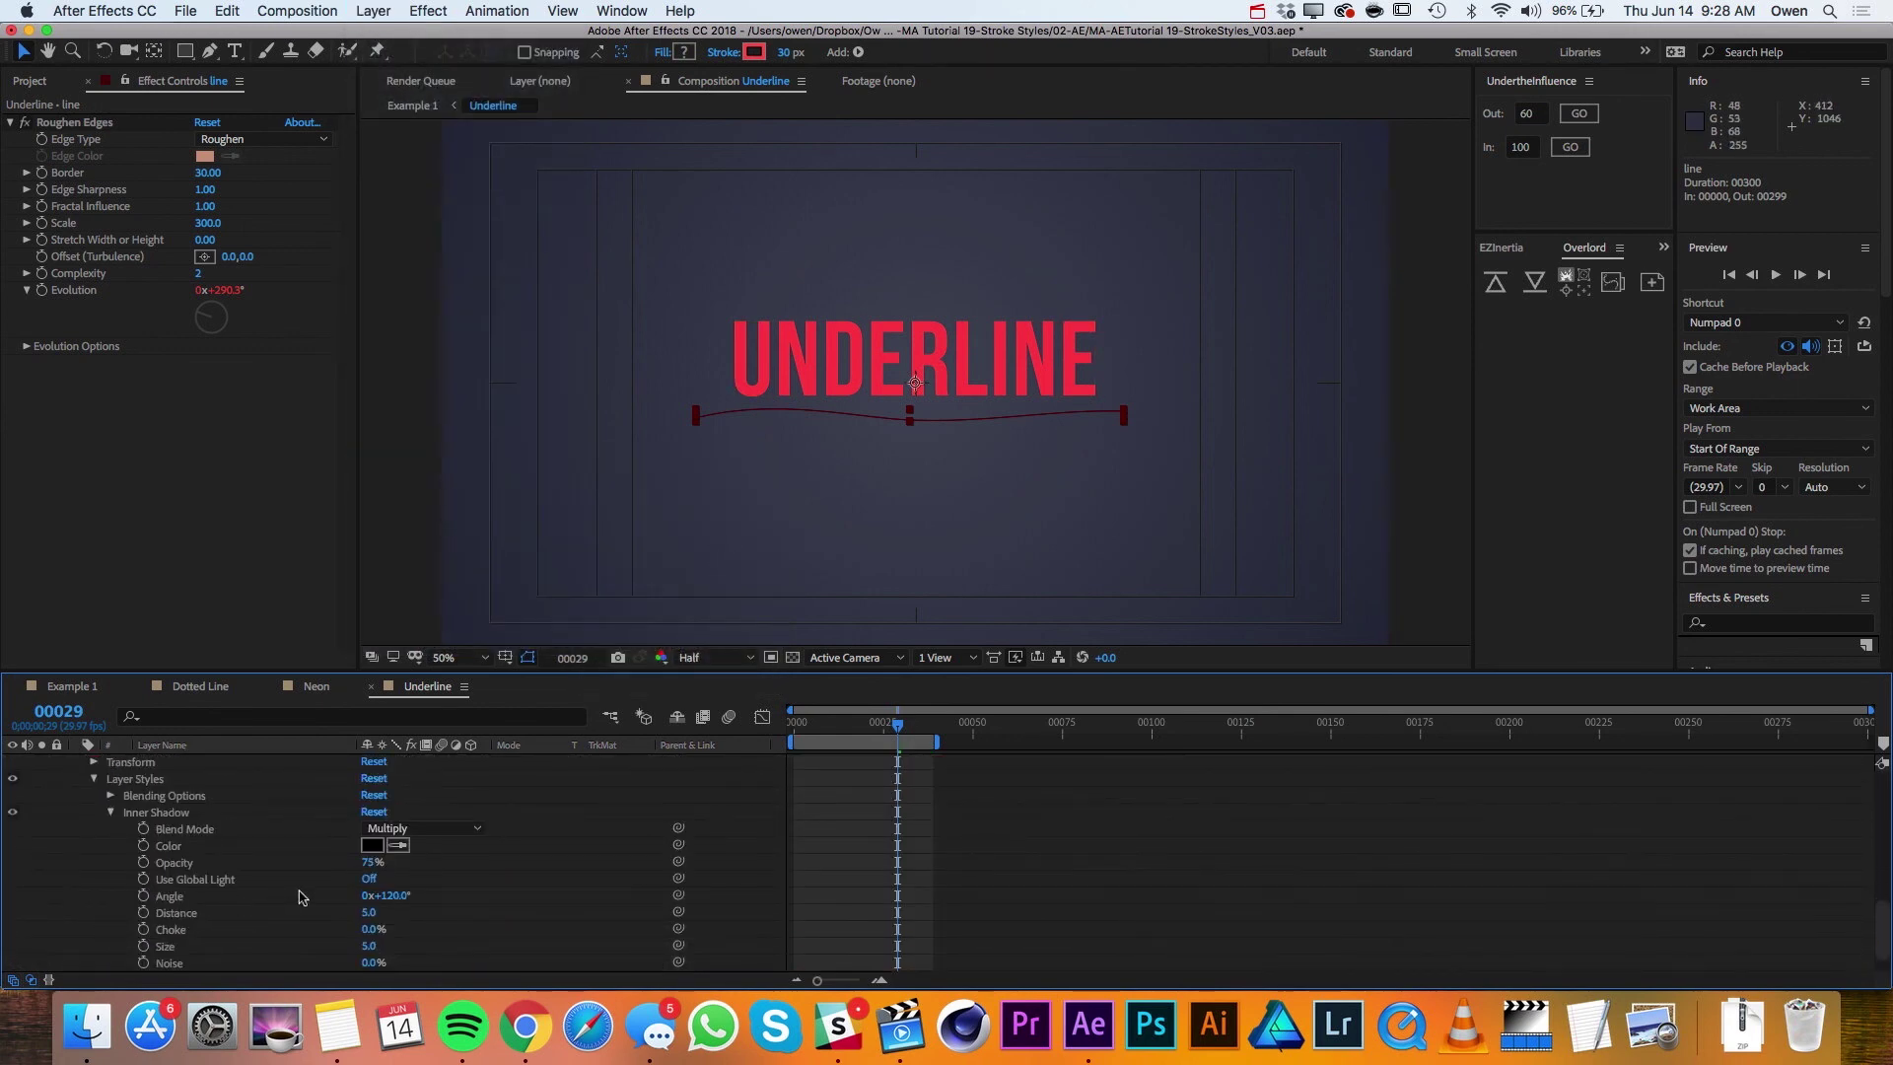
left_click(369, 862)
key("Return")
left_click_drag(857, 730, 846, 731)
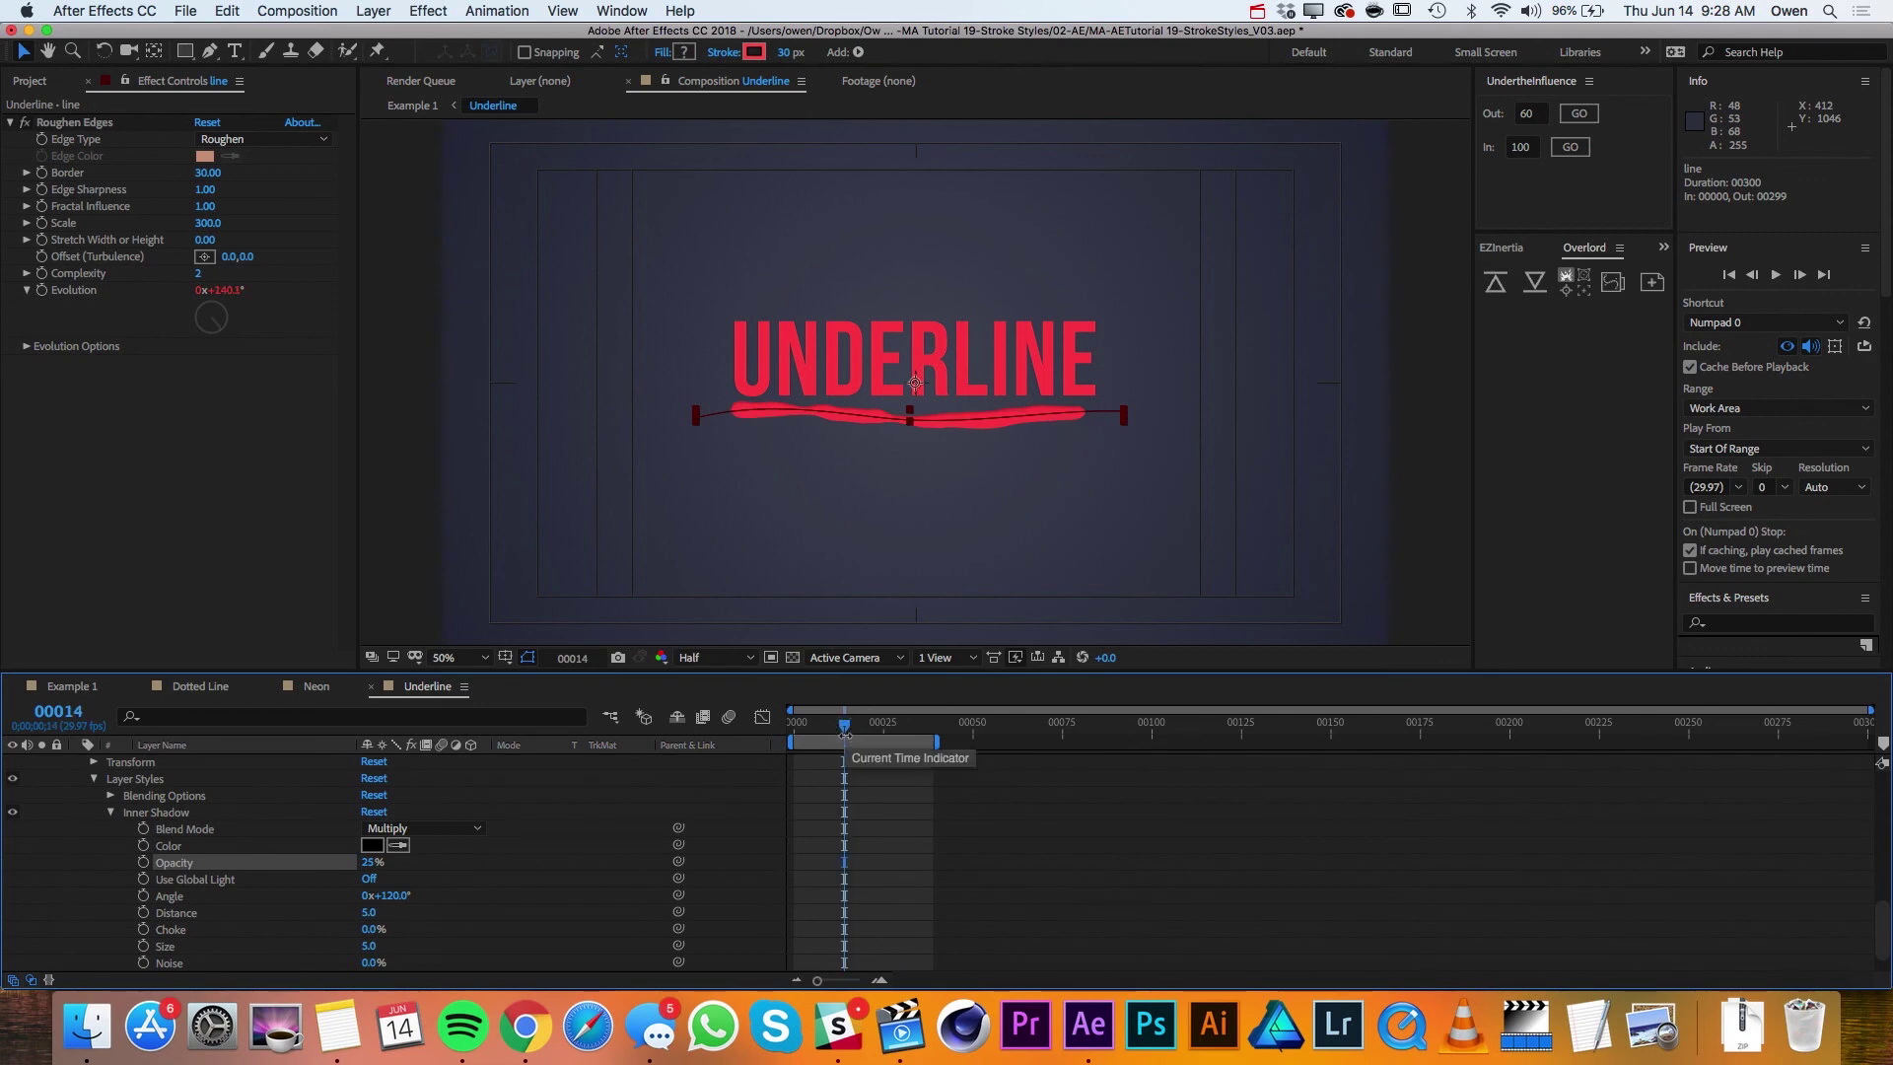
left_click(369, 913)
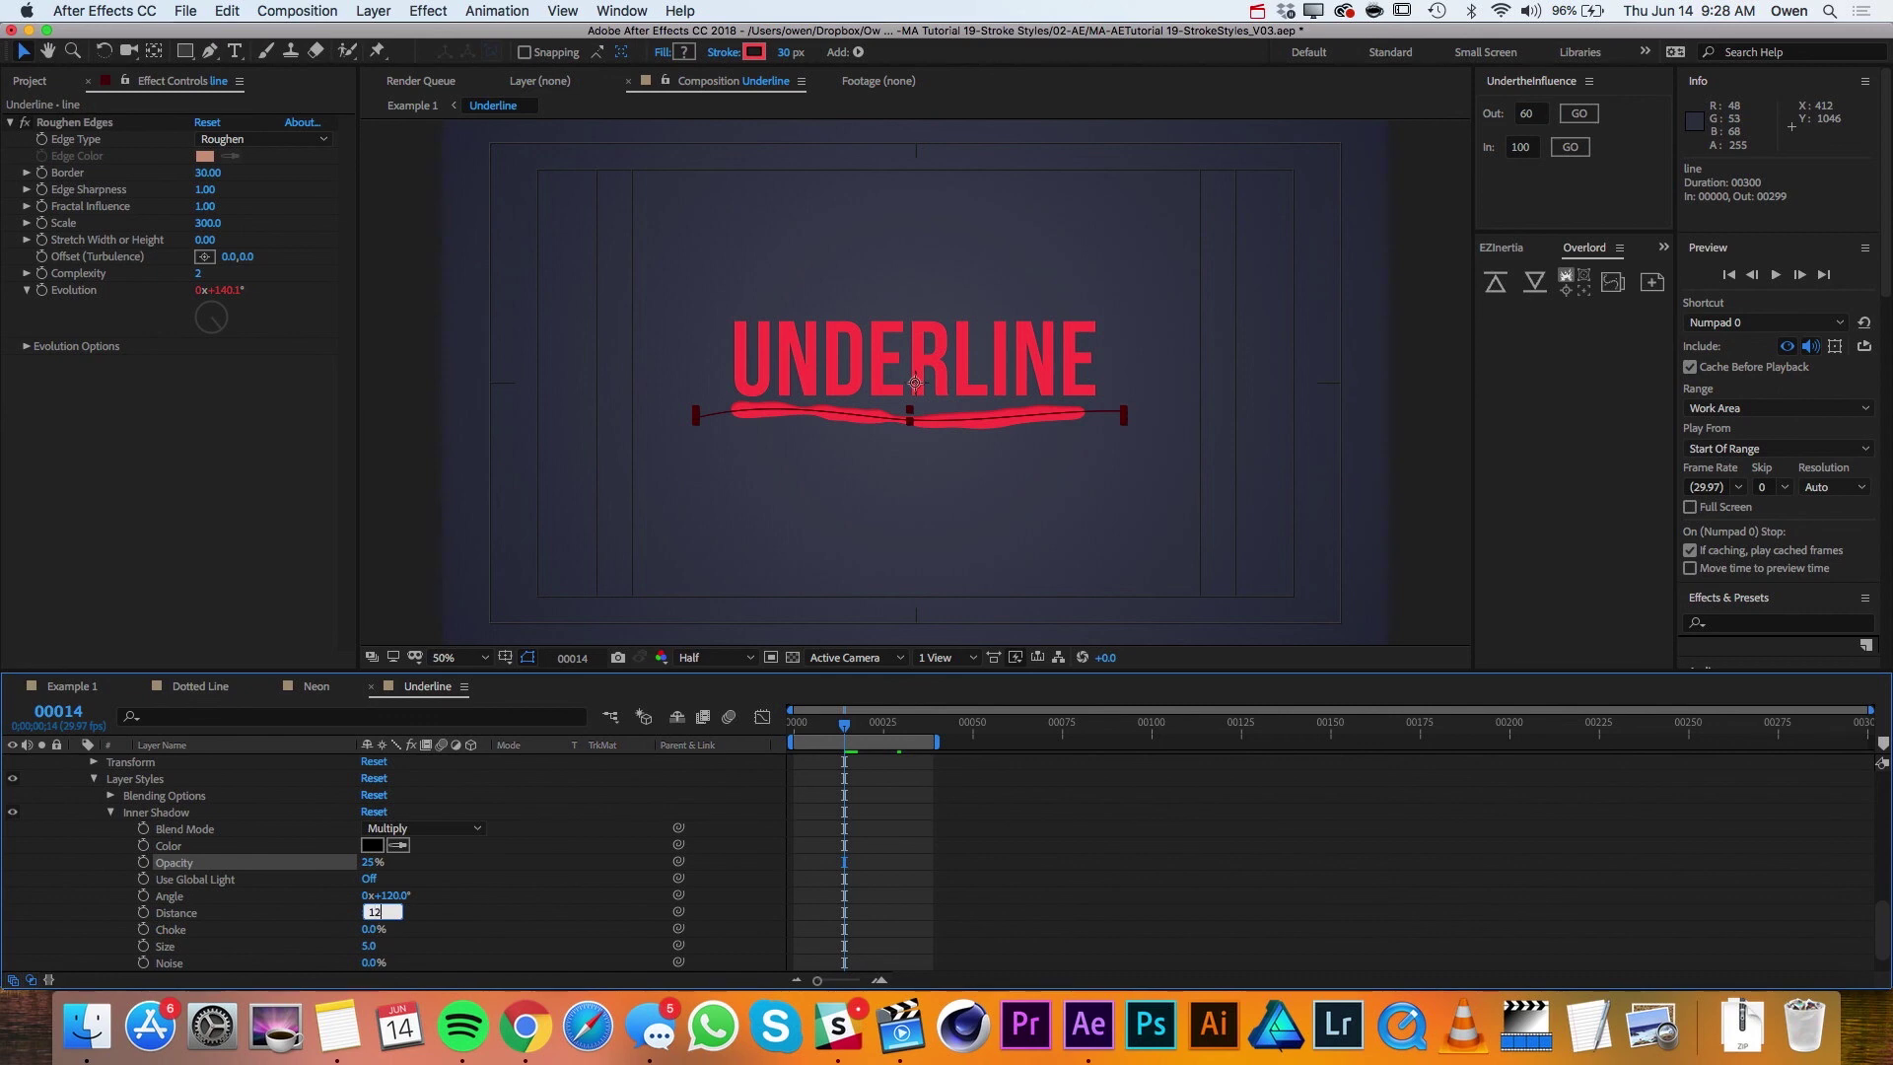
type("12")
key("Return")
left_click(552, 878)
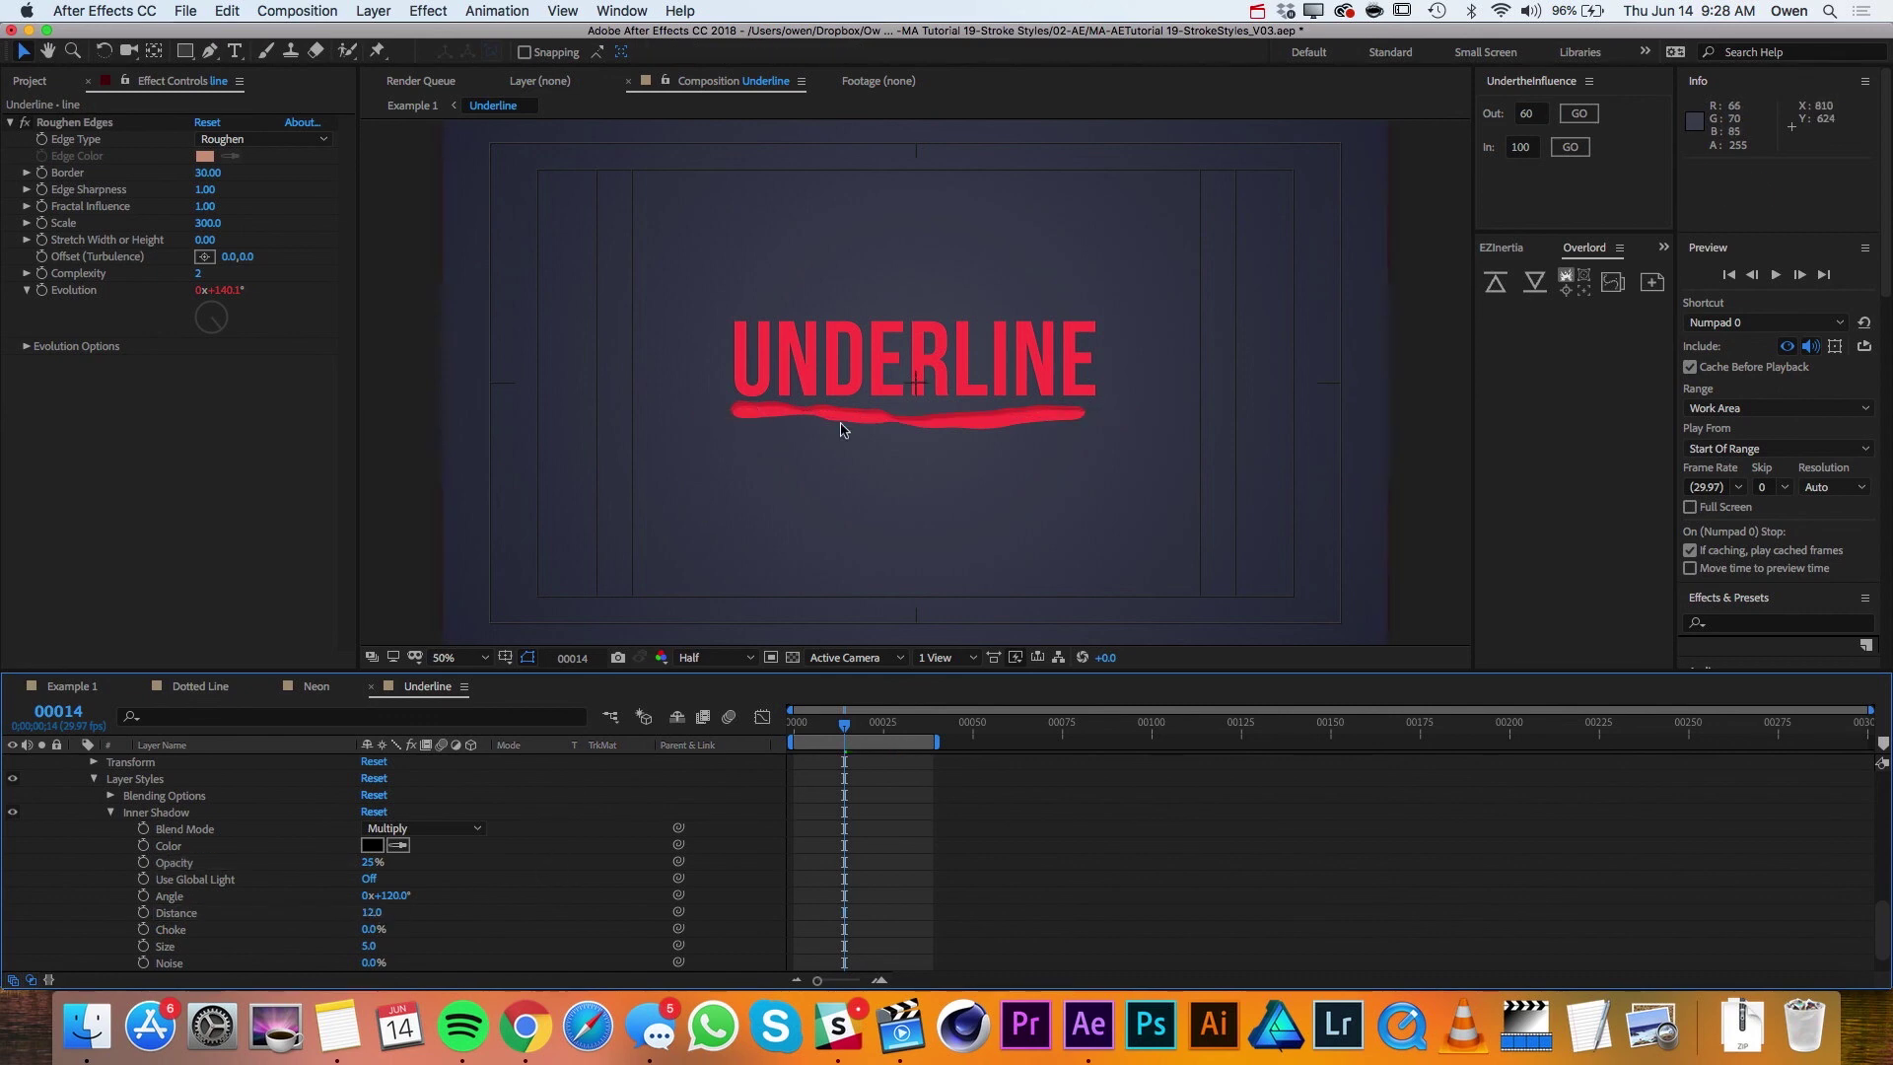
scroll(441, 901, "down", 2)
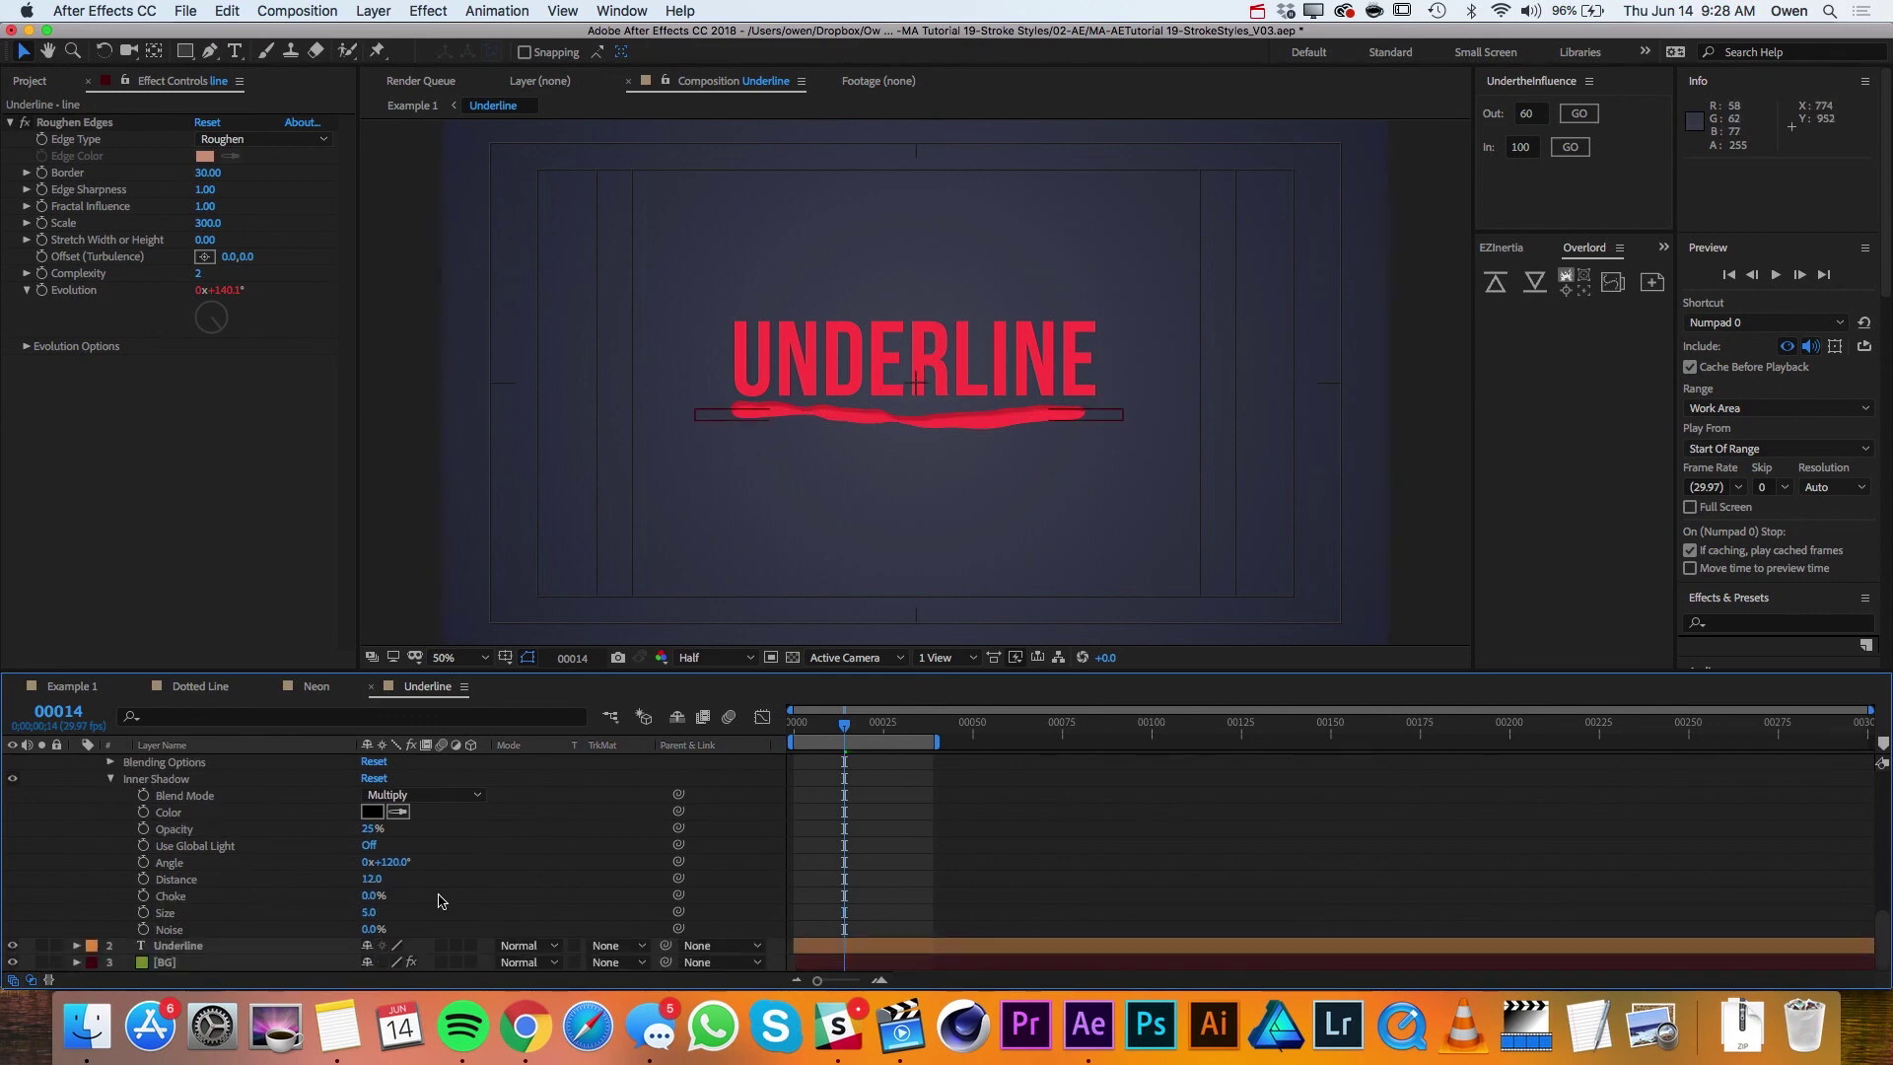
key("space")
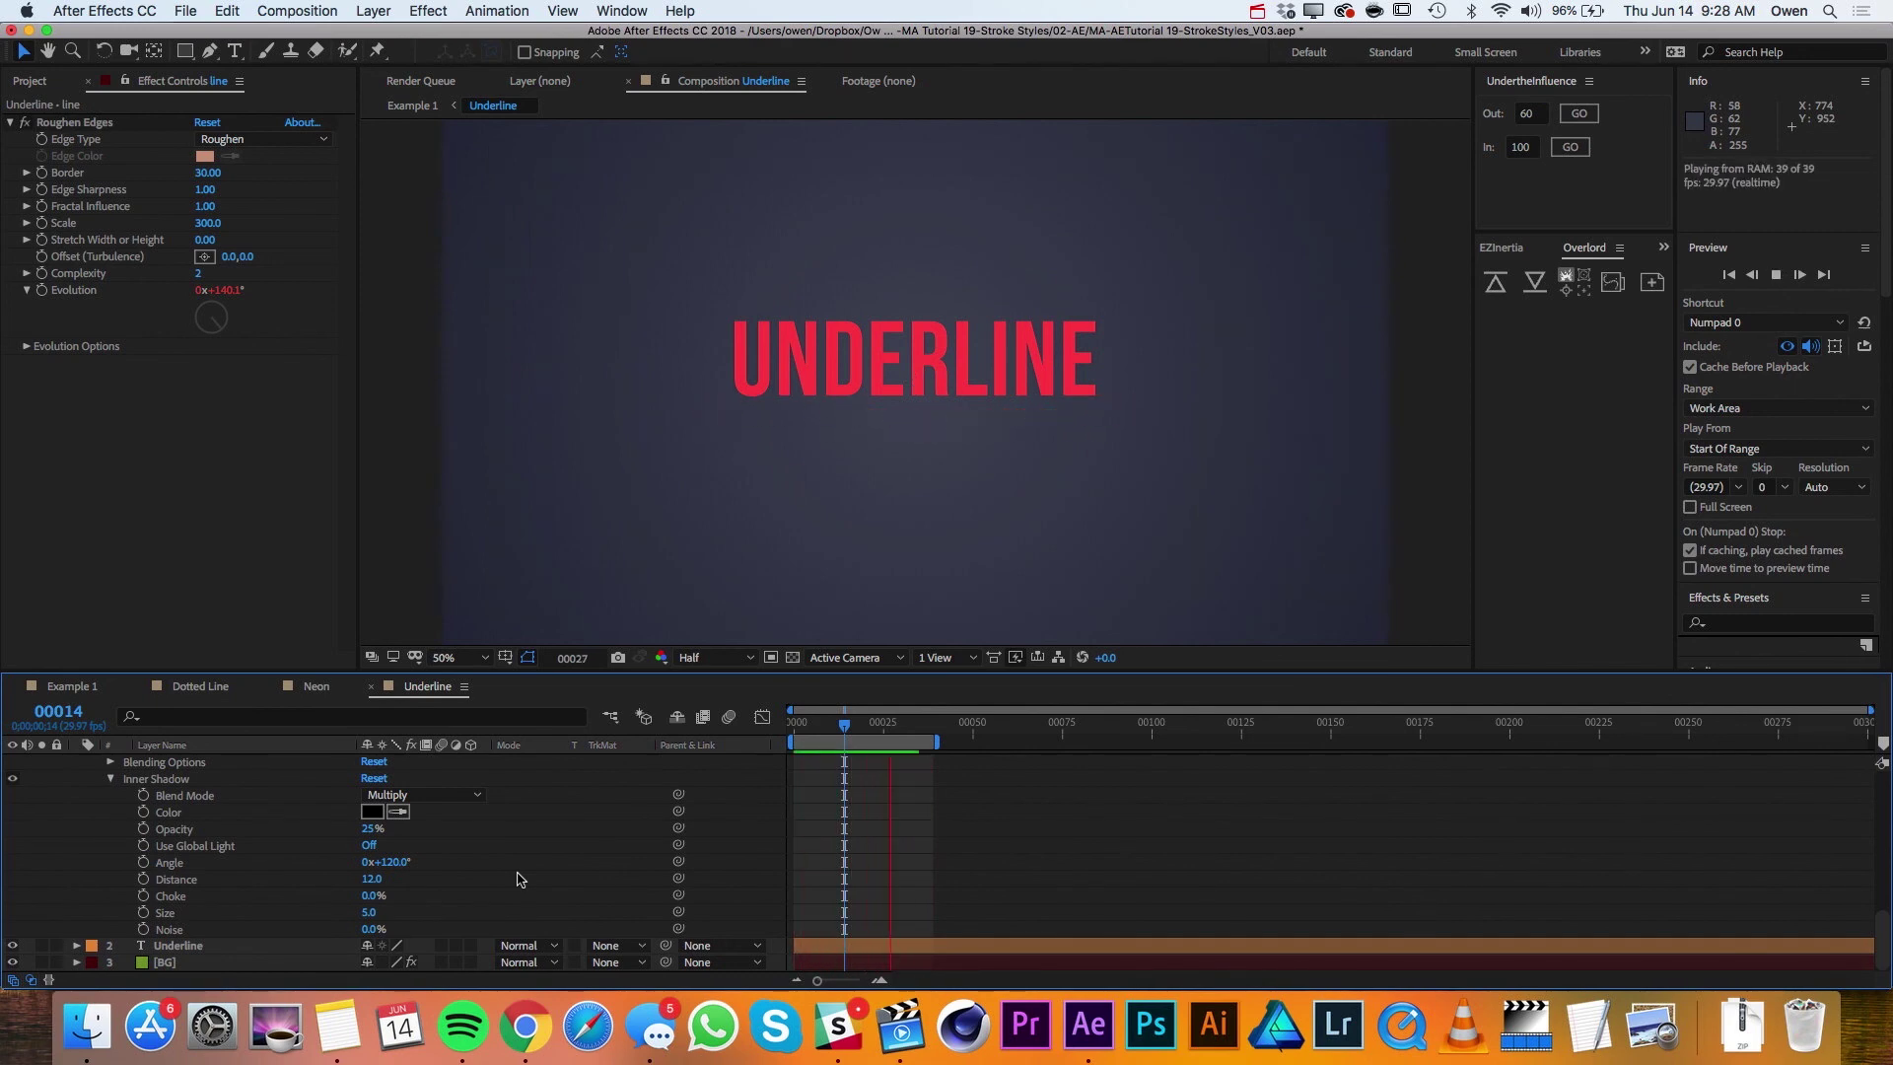
Step: Switch to the Example 1 composition to view the combined stroke examples
left_click(100, 687)
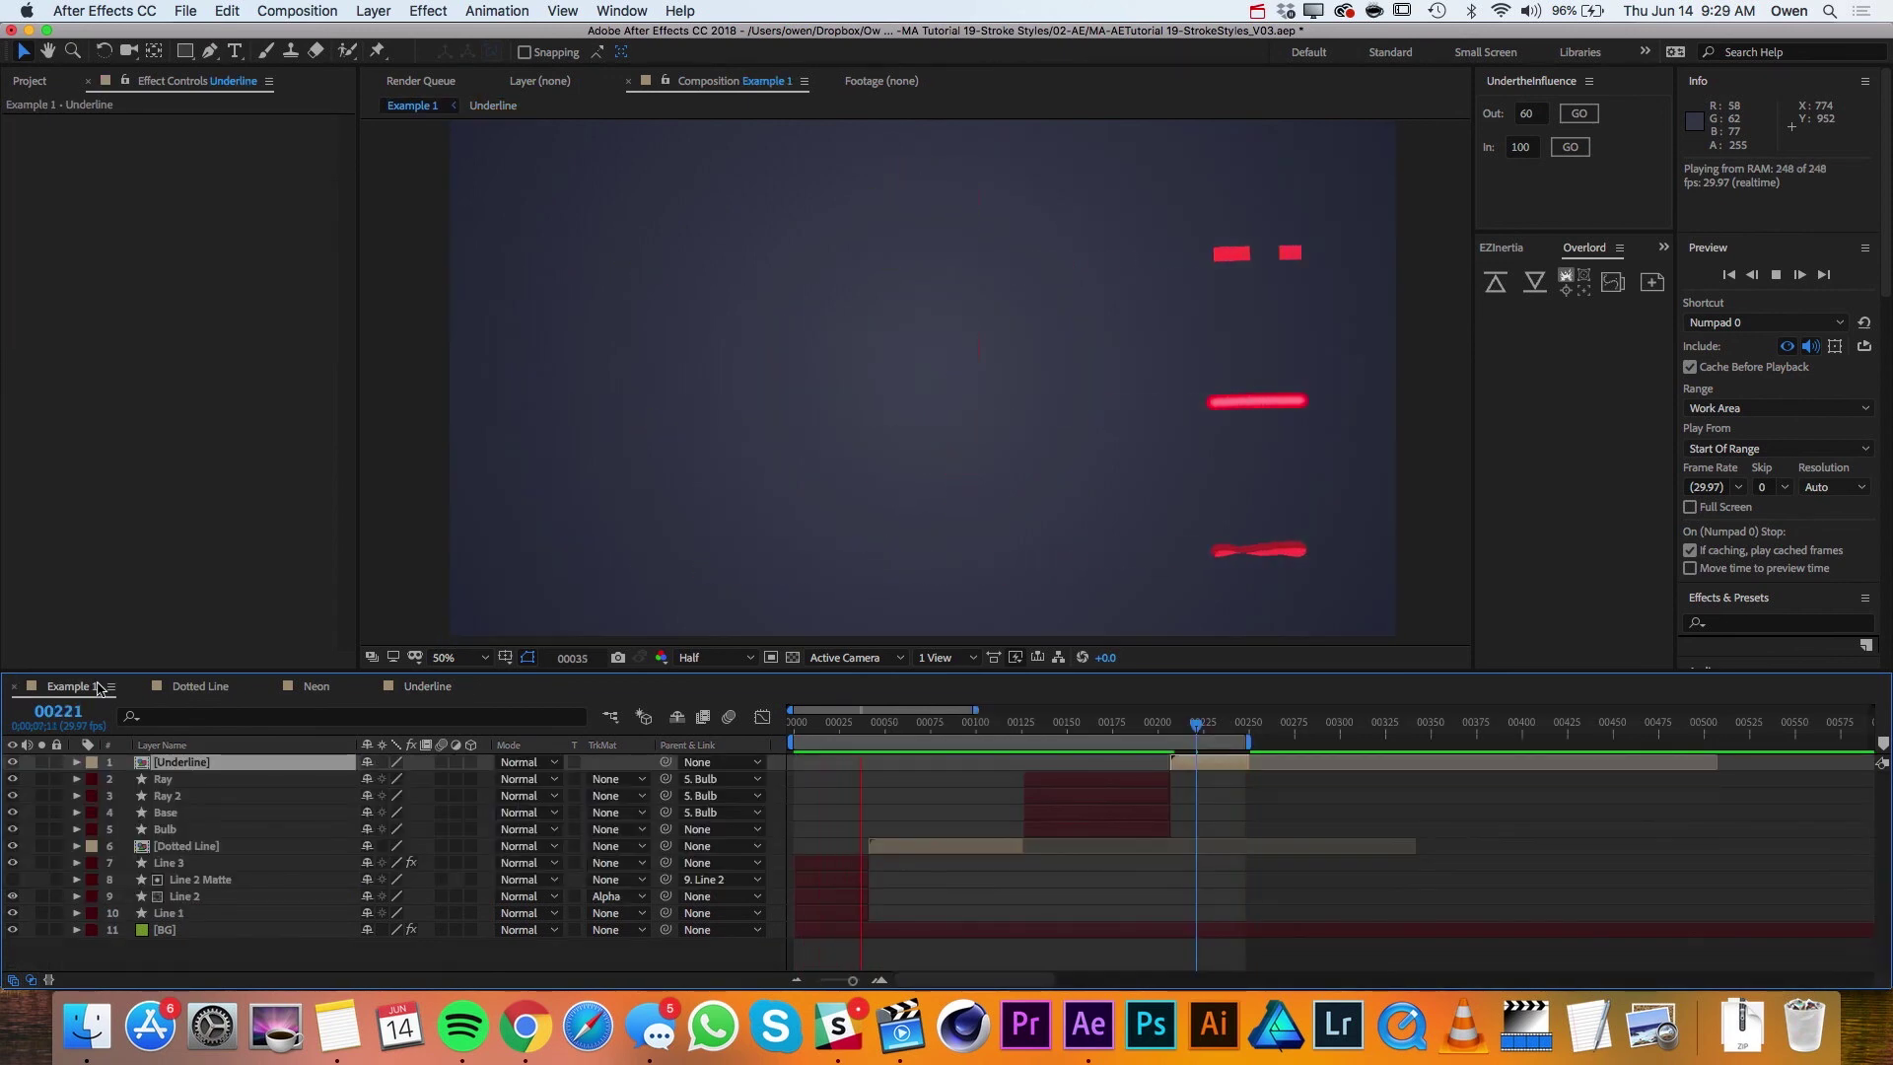